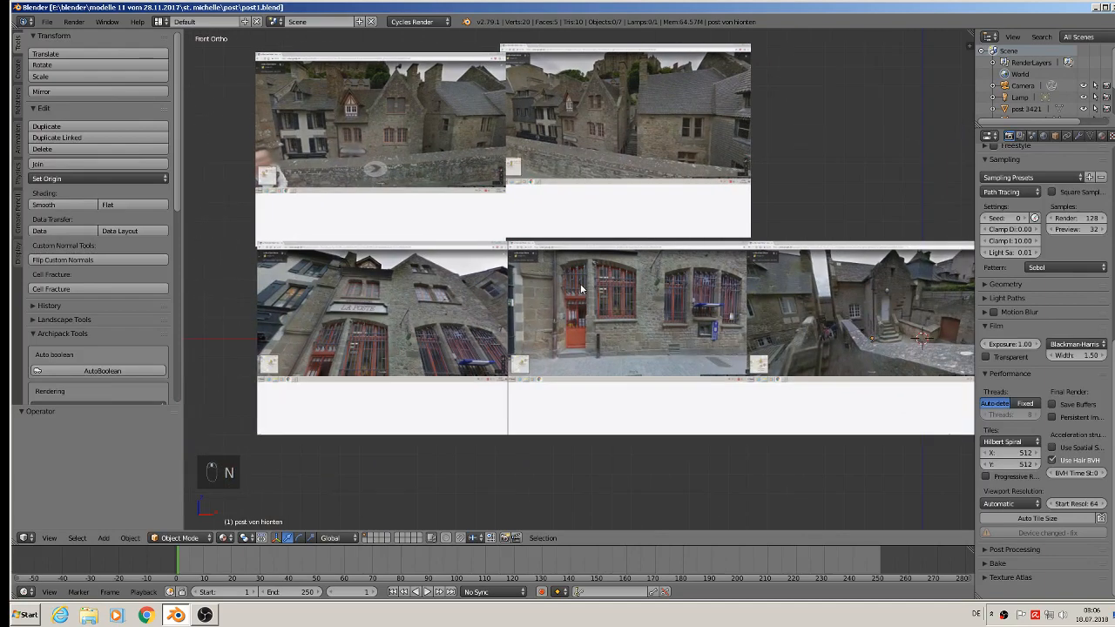
# Examine the wrought-iron grilles over the post office door and the adjoining window in the reference photos
pyautogui.scroll(2, 581, 291)
pyautogui.keyDown('shift'); pyautogui.moveTo(317, 367); pyautogui.dragTo(517, 320, button='middle'); pyautogui.keyUp('shift')
pyautogui.scroll(3, 517, 320)
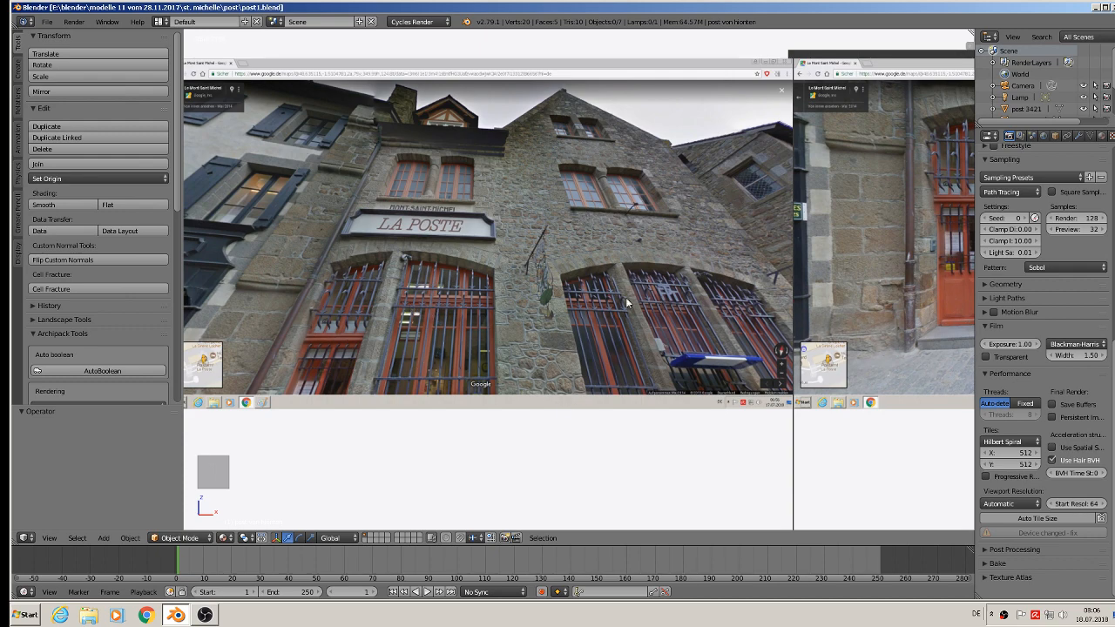
pyautogui.keyDown('shift'); pyautogui.moveTo(626, 302); pyautogui.dragTo(174, 261, button='middle'); pyautogui.keyUp('shift')
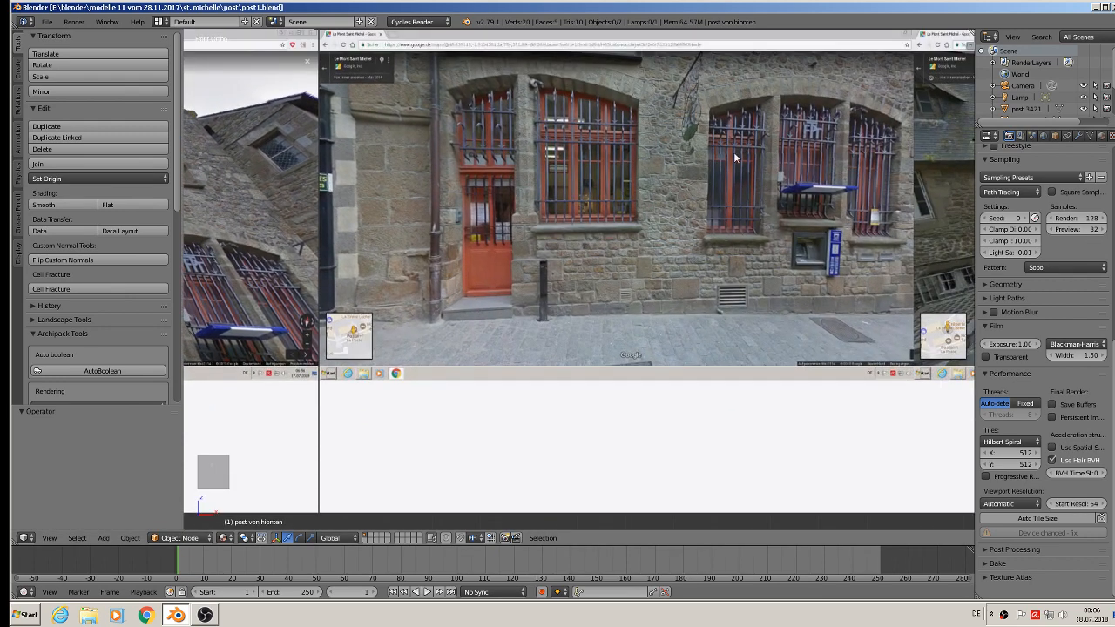
pyautogui.keyDown('shift'); pyautogui.moveTo(613, 186); pyautogui.dragTo(601, 304, button='middle'); pyautogui.keyUp('shift')
pyautogui.scroll(4, 589, 249)
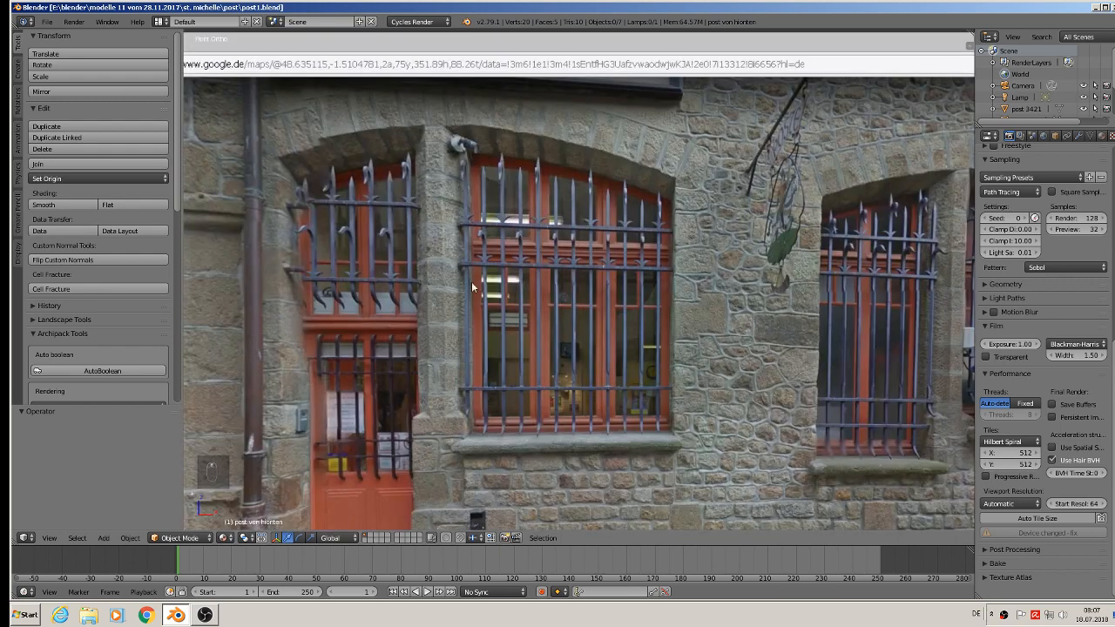
pyautogui.scroll(4, 390, 229)
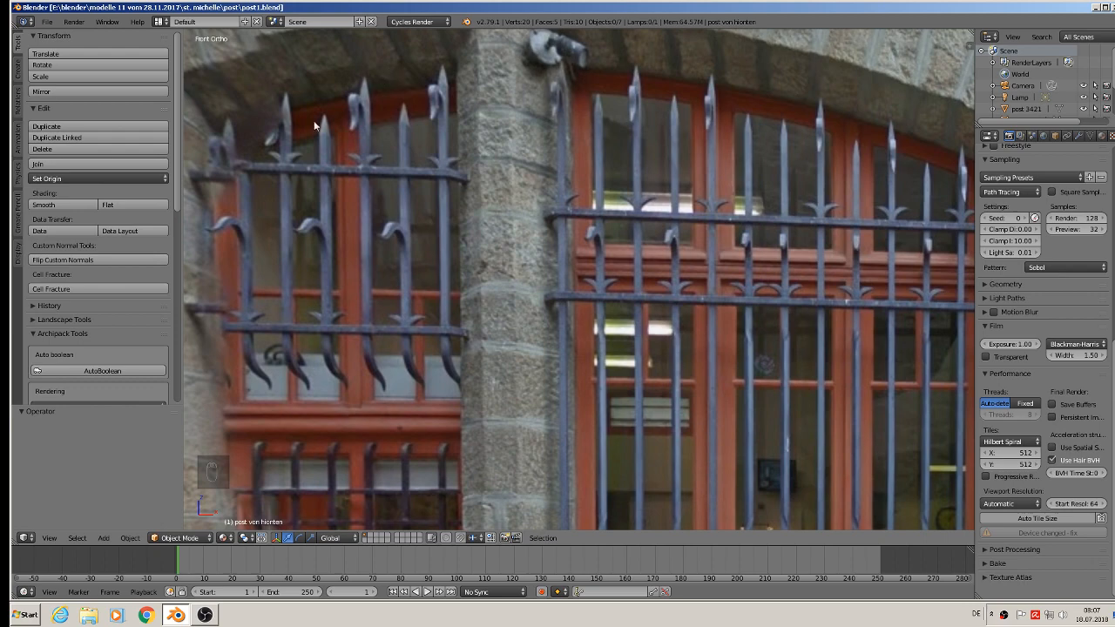
pyautogui.scroll(-3, 778, 250)
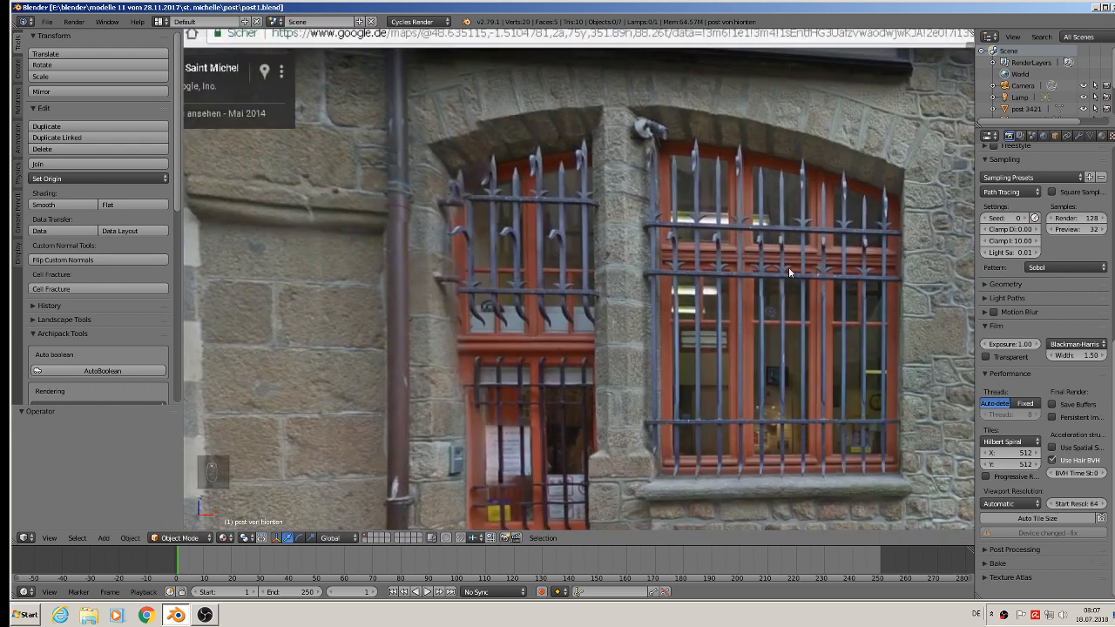
pyautogui.keyDown('shift'); pyautogui.moveTo(753, 301); pyautogui.dragTo(572, 312, button='middle'); pyautogui.keyUp('shift')
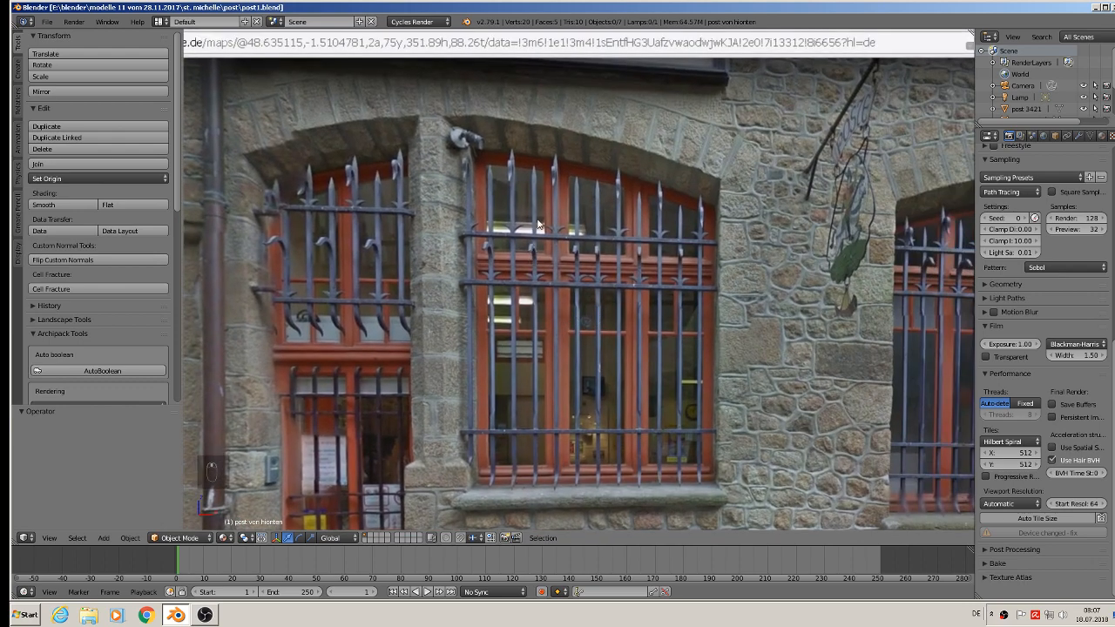
pyautogui.scroll(4, 351, 183)
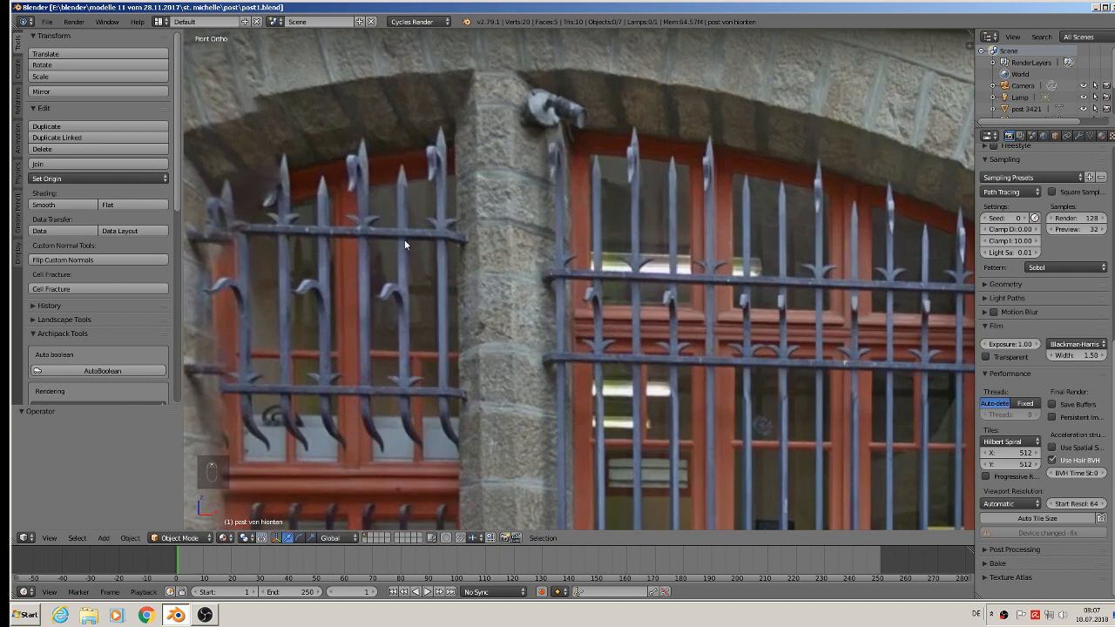
# Add a Bezier curve over the door grille's spikes and rotate it 90° about the X axis
pyautogui.click(103, 537)
pyautogui.moveTo(115, 520)
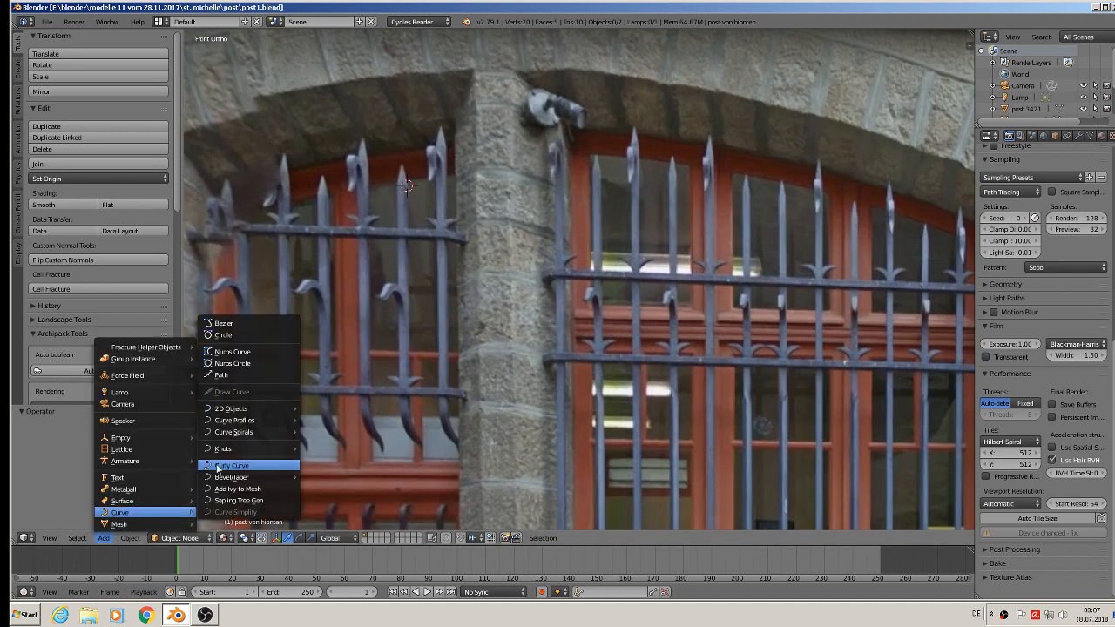
pyautogui.click(244, 329)
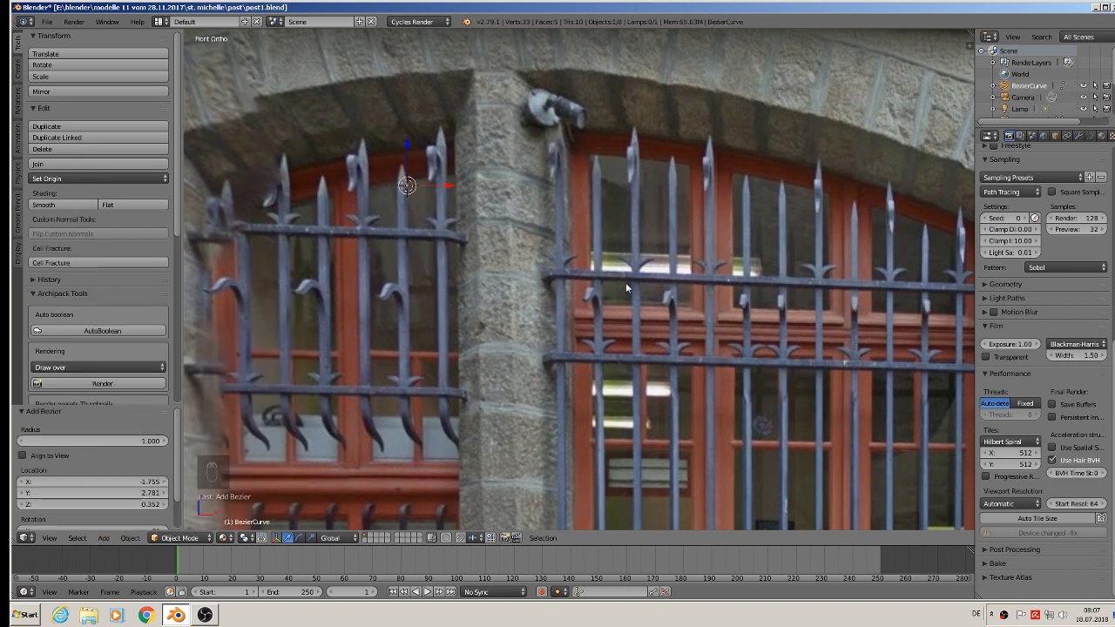
pyautogui.write('rx90')
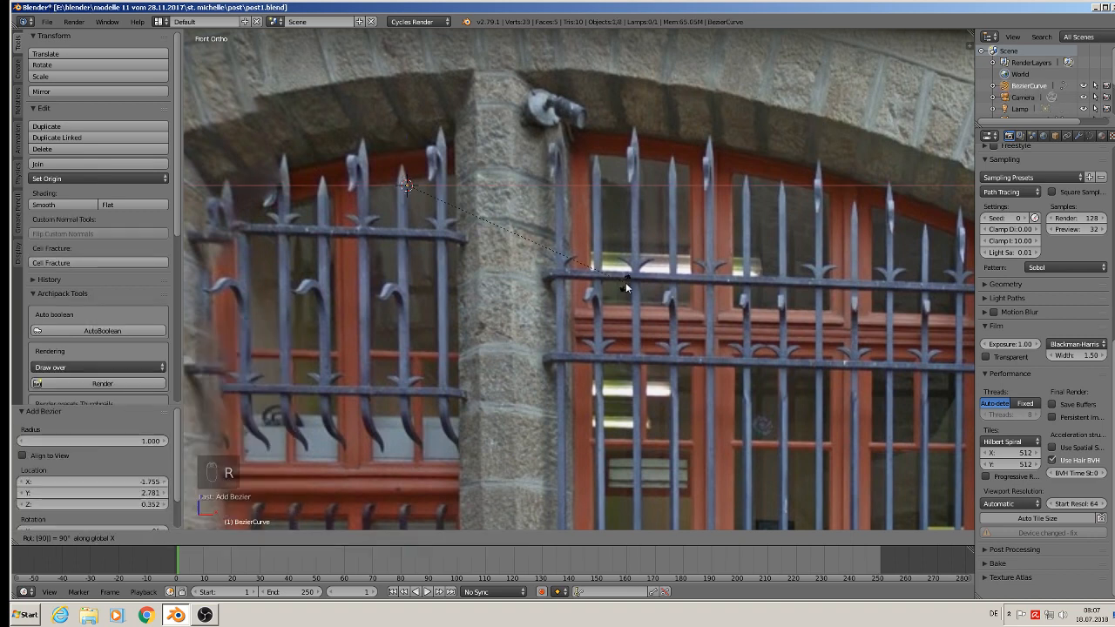
pyautogui.press('Return')
# Scale the Bezier curve uniformly by about 0.018 so it matches the size of the grille details
pyautogui.press('s')
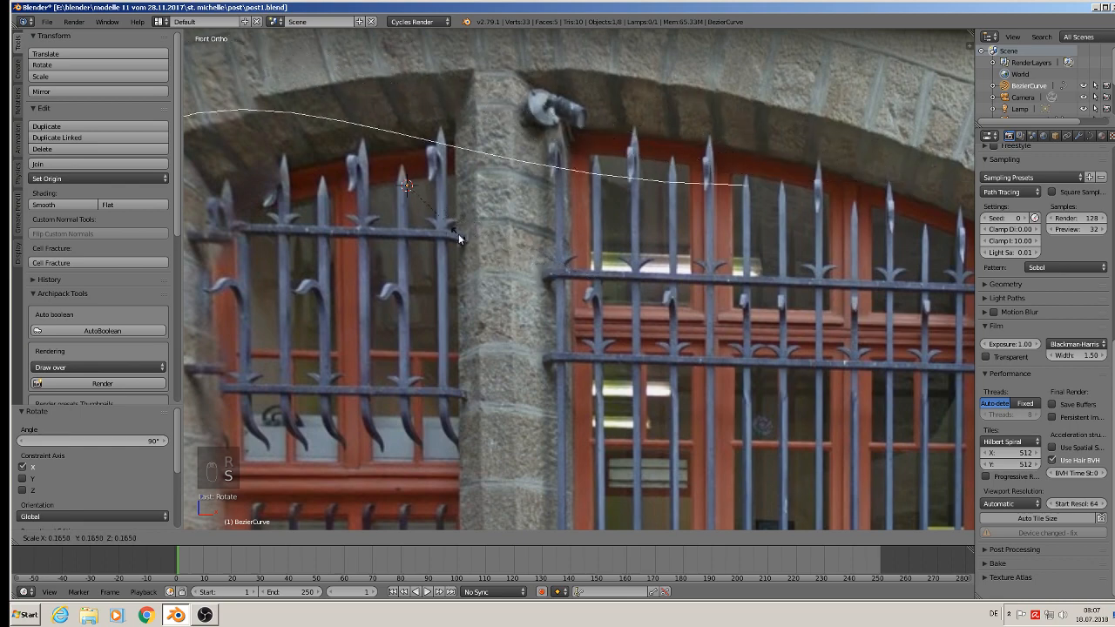
pyautogui.click(407, 195)
pyautogui.scroll(4, 356, 185)
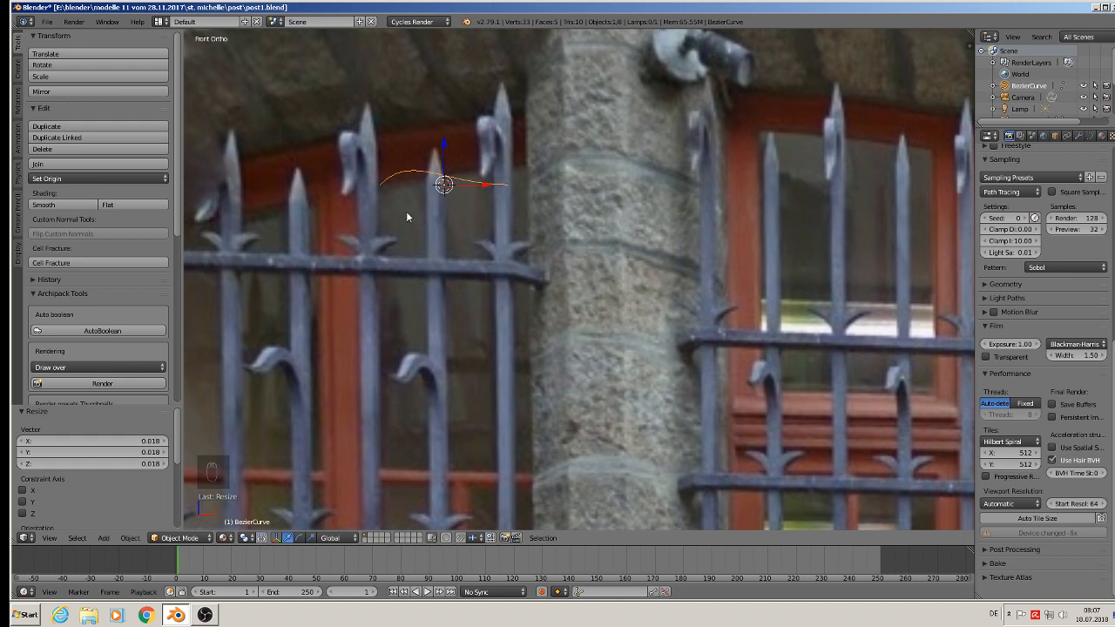
# Move the curve's left end point down about 0.025 in Z and its right end point about 0.033 in negative X, placing it above
pyautogui.press('Tab')
pyautogui.rightClick(383, 185)
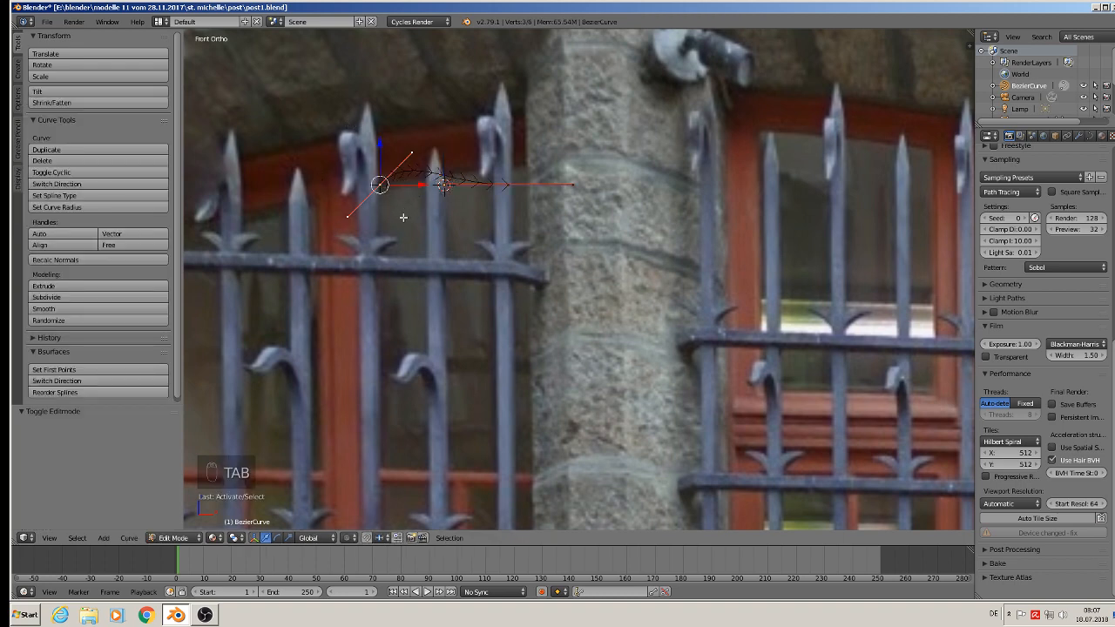
pyautogui.press('g')
pyautogui.click(405, 311)
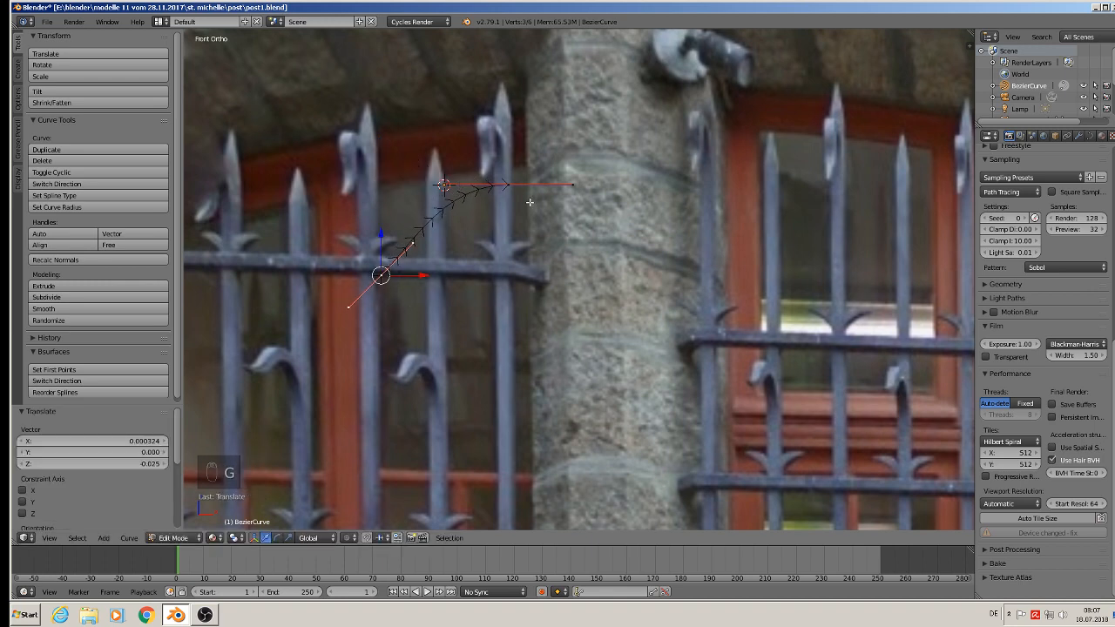
pyautogui.rightClick(506, 184)
pyautogui.press('g')
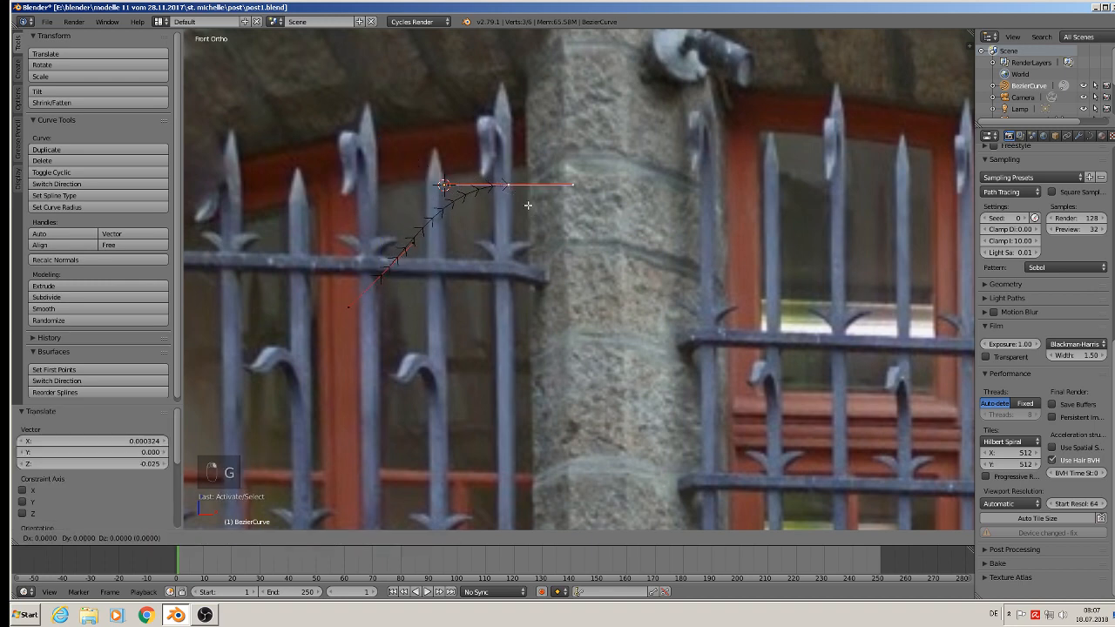
pyautogui.click(405, 208)
# Move the upper point's left handle about -0.003 in X and -0.013 in Z to tilt it diagonally
pyautogui.rightClick(327, 185)
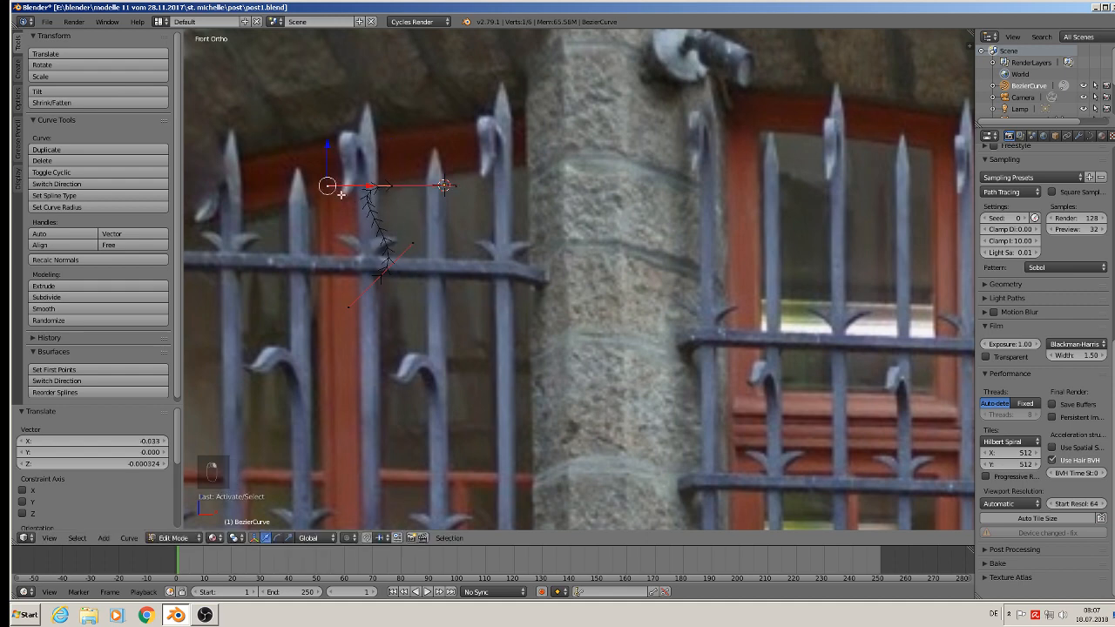
pyautogui.press('g')
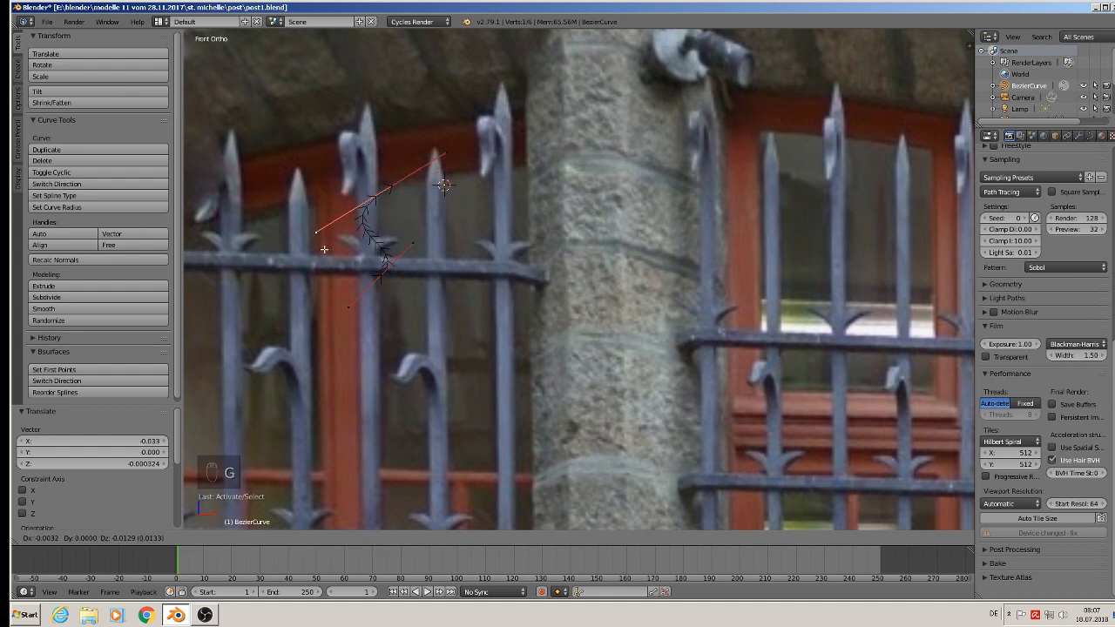
pyautogui.click(325, 249)
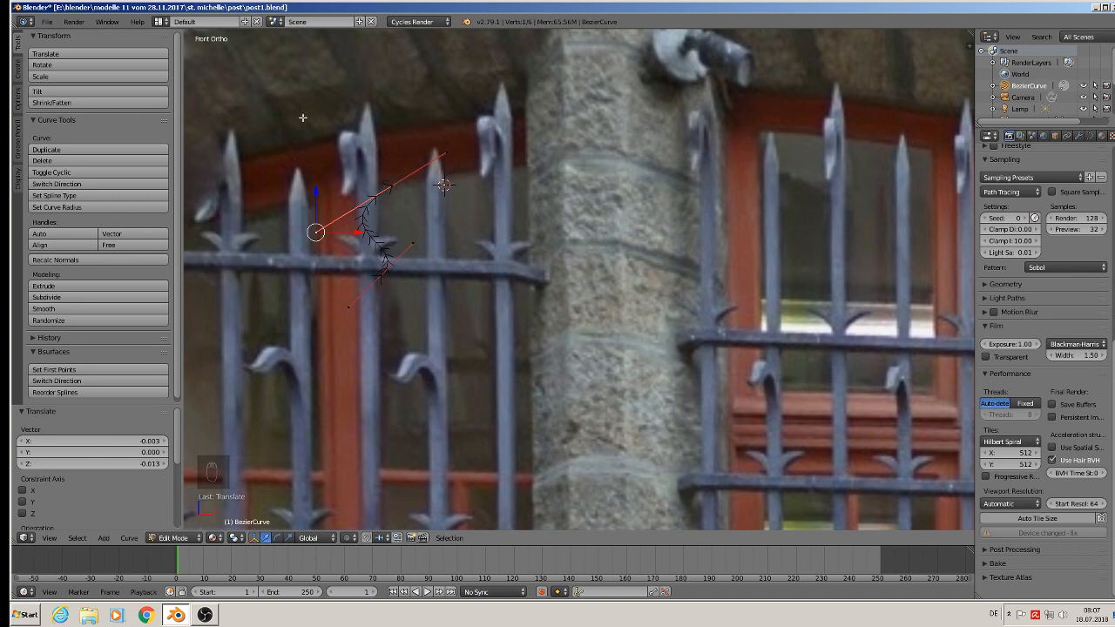
# Extrude a third point about 0.013 in X and -0.008 in Z, and move its left handle about 0.018 in X and 0.016 in Z
pyautogui.rightClick(391, 185)
pyautogui.press('e')
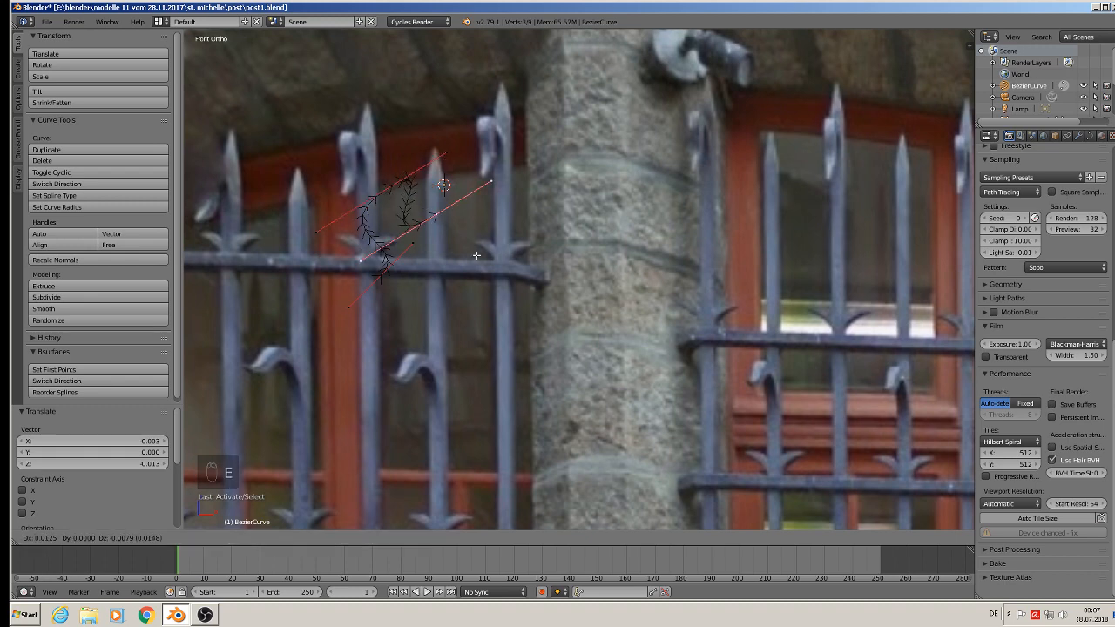
pyautogui.click(440, 248)
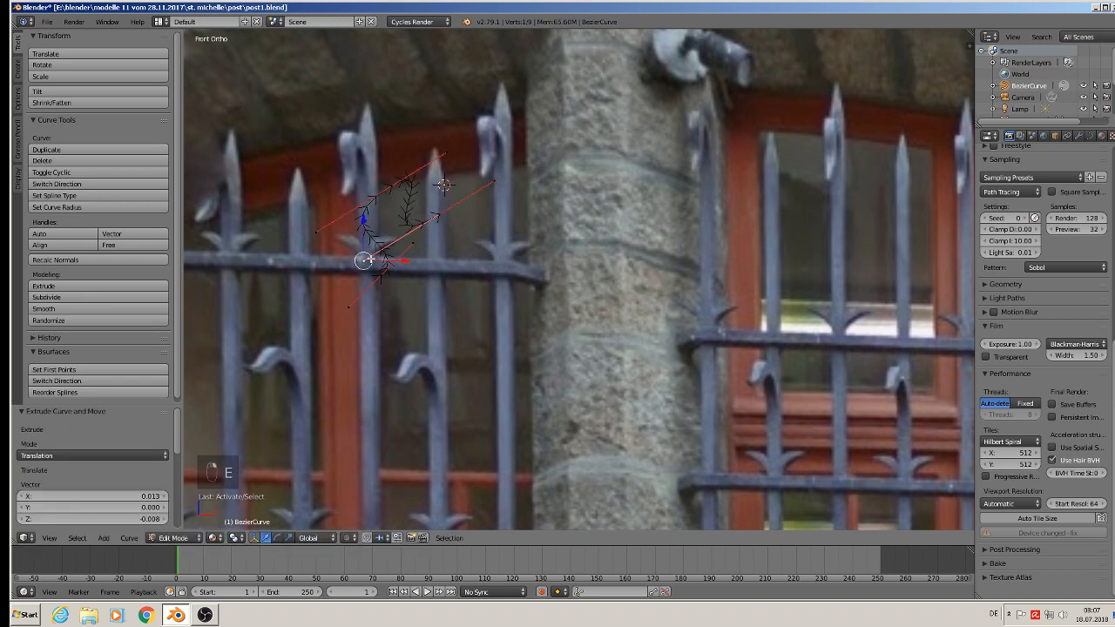
pyautogui.press('g')
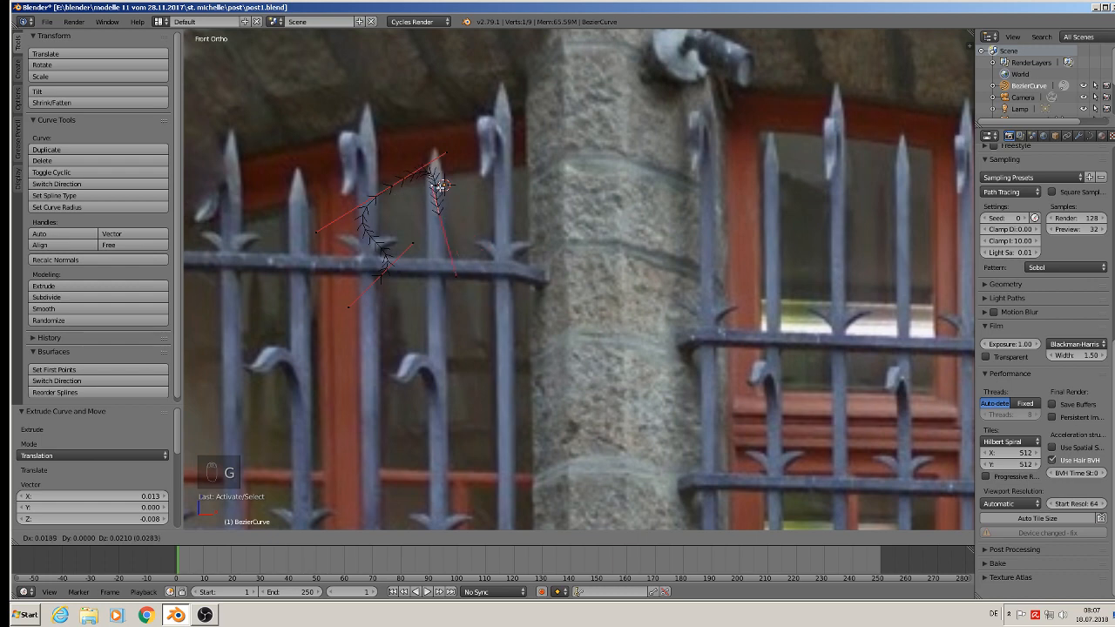
pyautogui.click(431, 205)
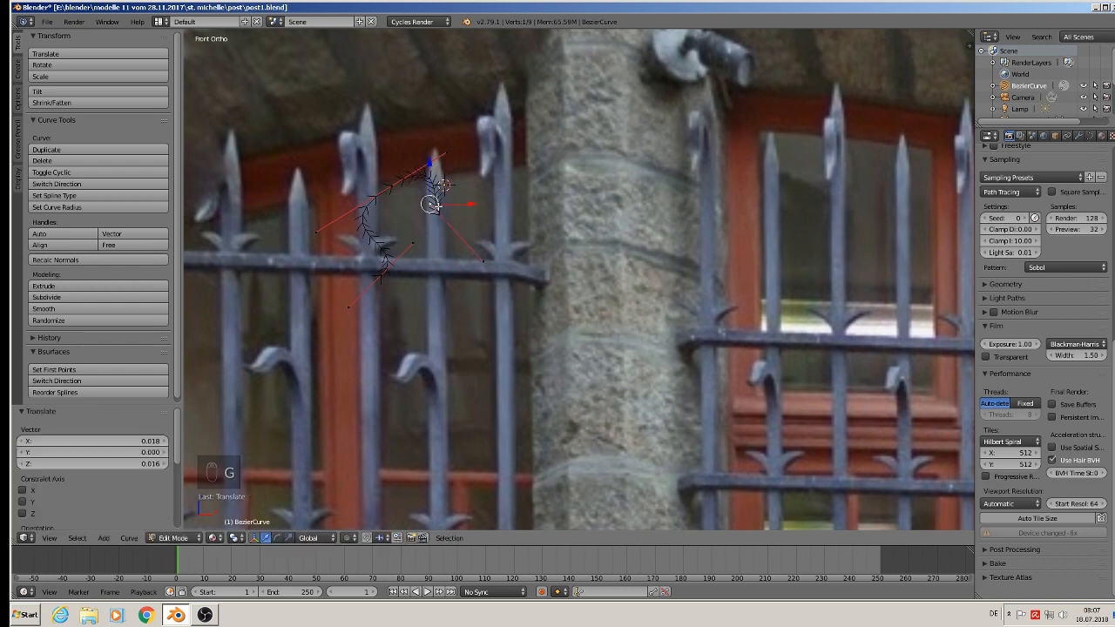
# Round the hook's bend by shifting the middle point's right handle about -0.010 in X and its left handle about 0.011 in X and 0.005 in Z
pyautogui.rightClick(446, 155)
pyautogui.press('g')
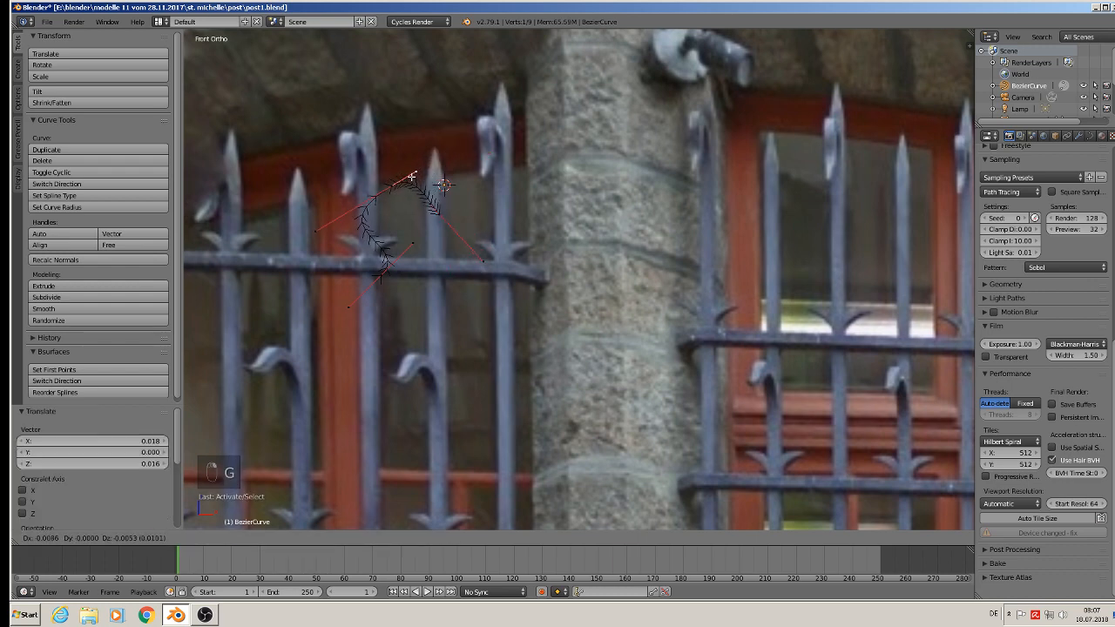
pyautogui.press('g')
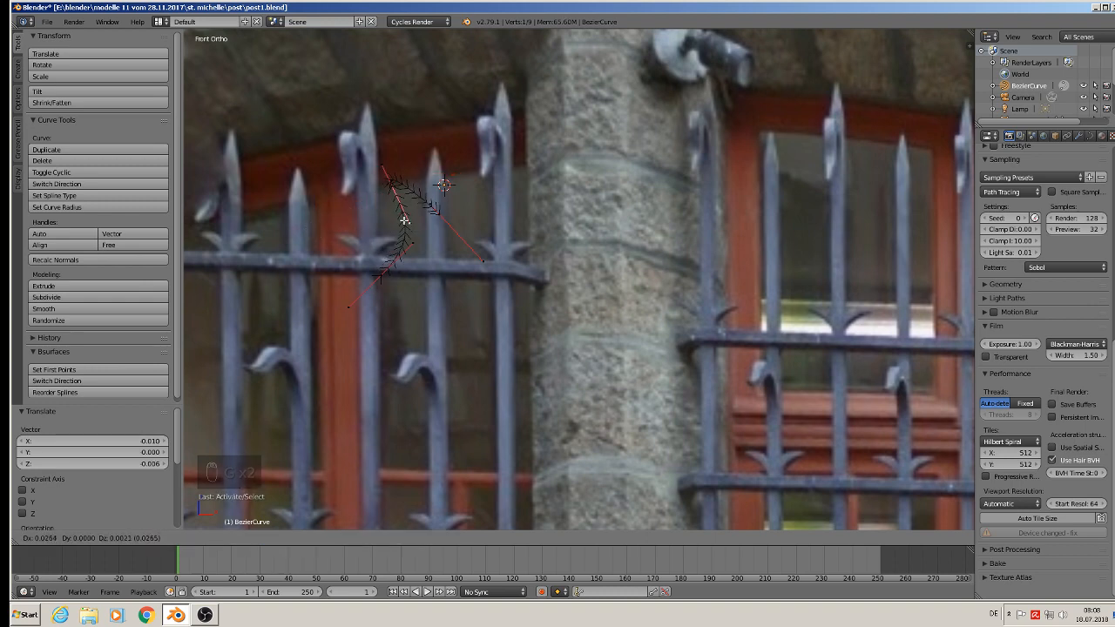
pyautogui.click(351, 210)
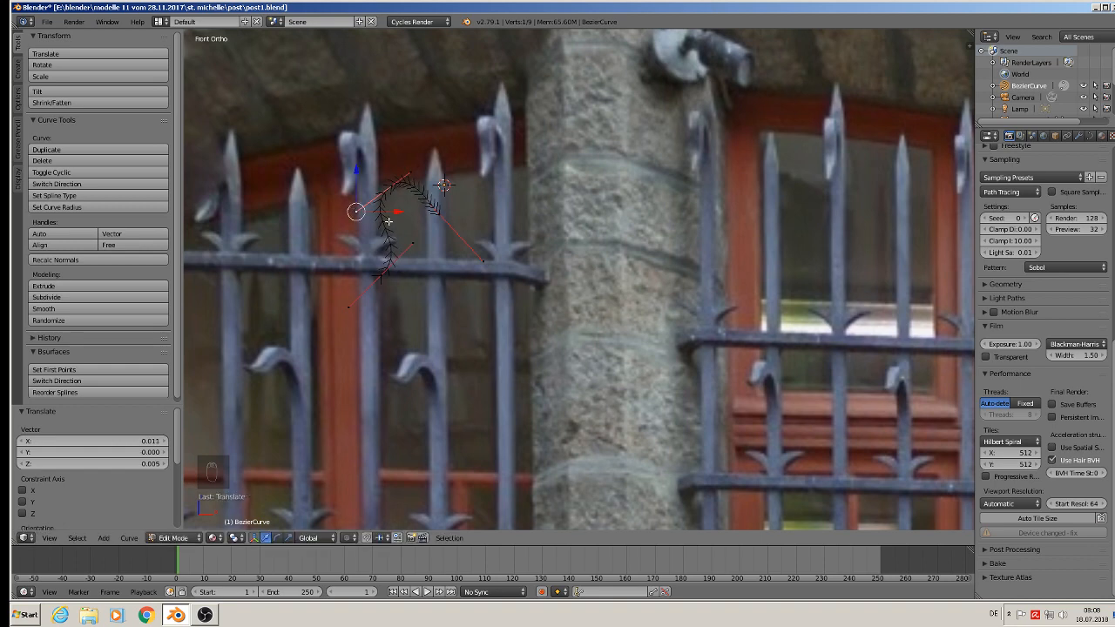
pyautogui.press('Tab')
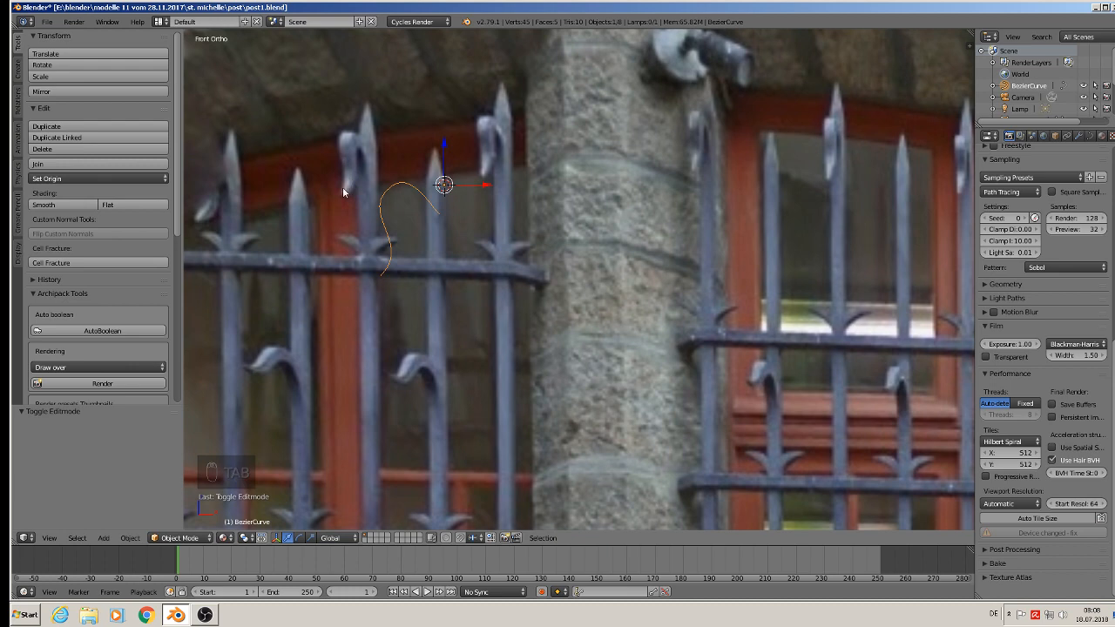
# Move the bottom point's upper handle about 0.006 in X and -0.001 in Z
pyautogui.press('Tab')
pyautogui.rightClick(381, 275)
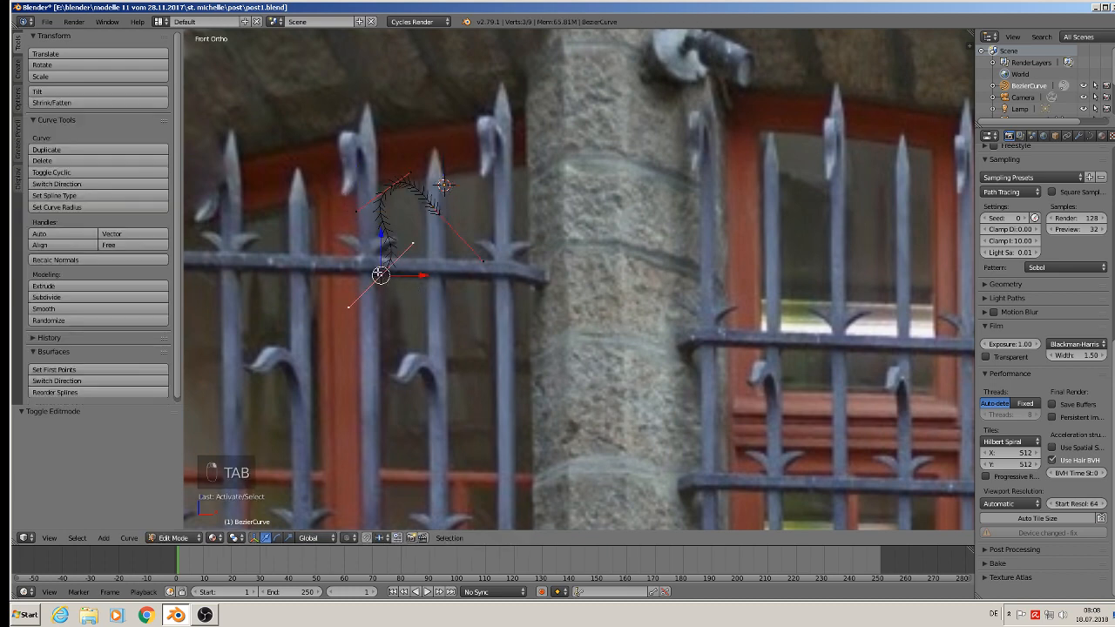
pyautogui.rightClick(413, 244)
pyautogui.press('g')
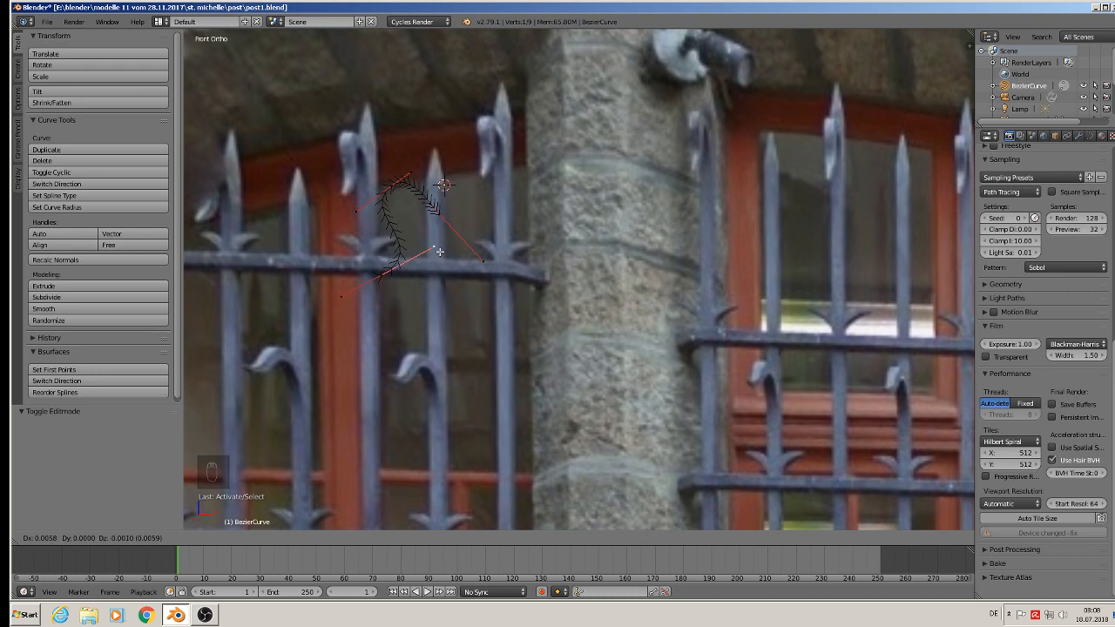
pyautogui.click(434, 249)
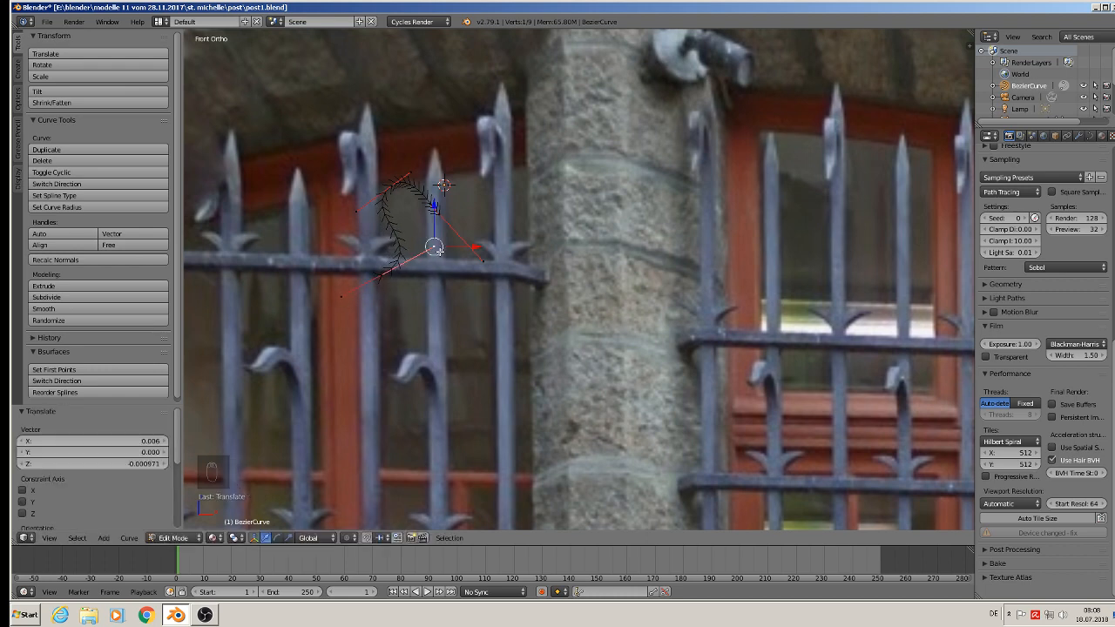
# Move the middle point's left handle about -0.012 in X and -0.005 in Z, and shift the bottom point's upper handle slightly upward
pyautogui.rightClick(357, 211)
pyautogui.press('g')
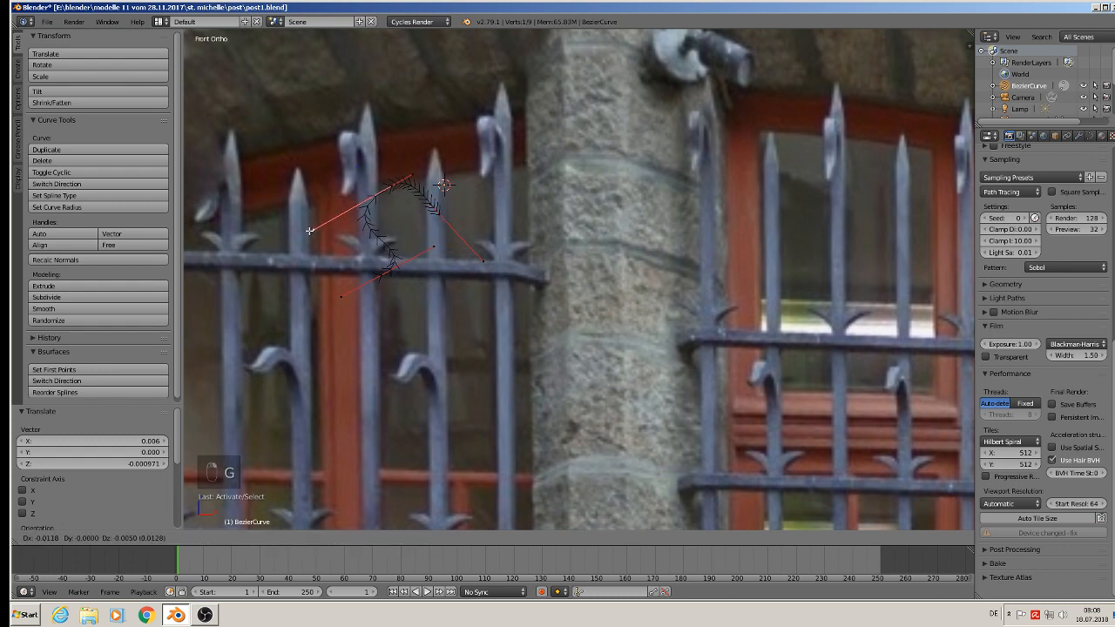
pyautogui.click(313, 229)
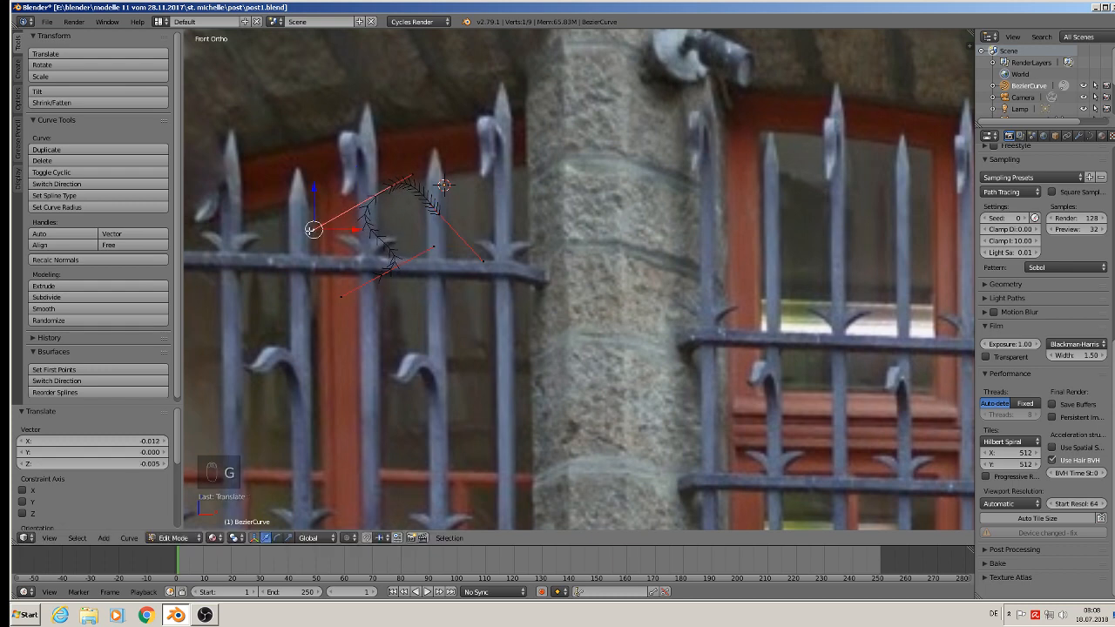
pyautogui.rightClick(430, 248)
pyautogui.press('g')
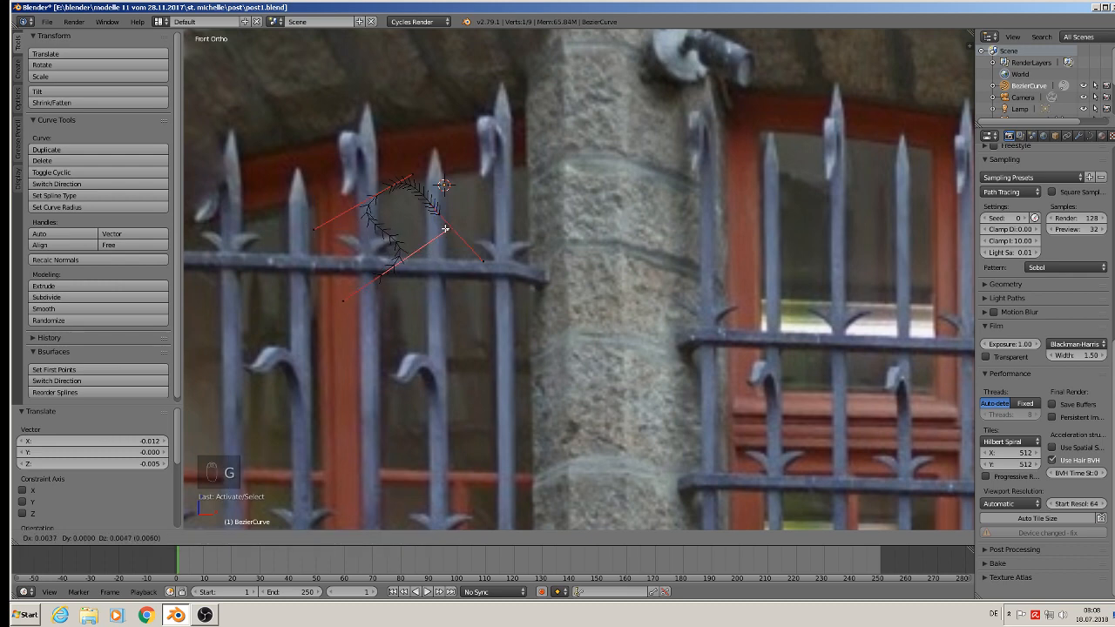
pyautogui.click(430, 233)
pyautogui.press('Tab')
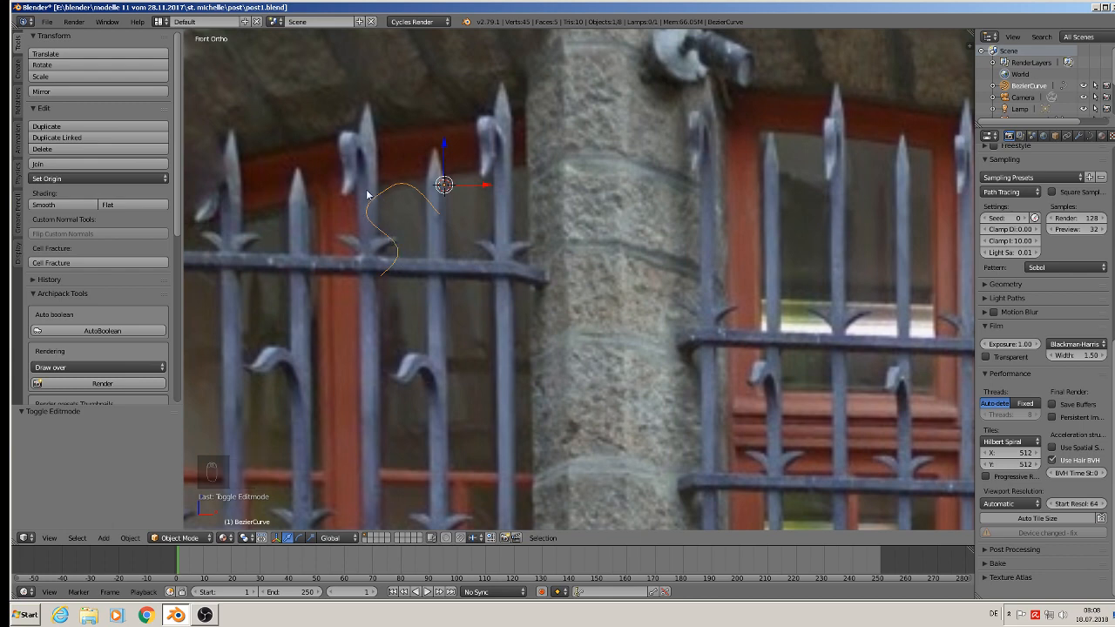
# Move the curve's middle point about -0.004 in X and 0.001 in Z, and its left handle about 0.010 in X and 0.002 in Z
pyautogui.press('Tab')
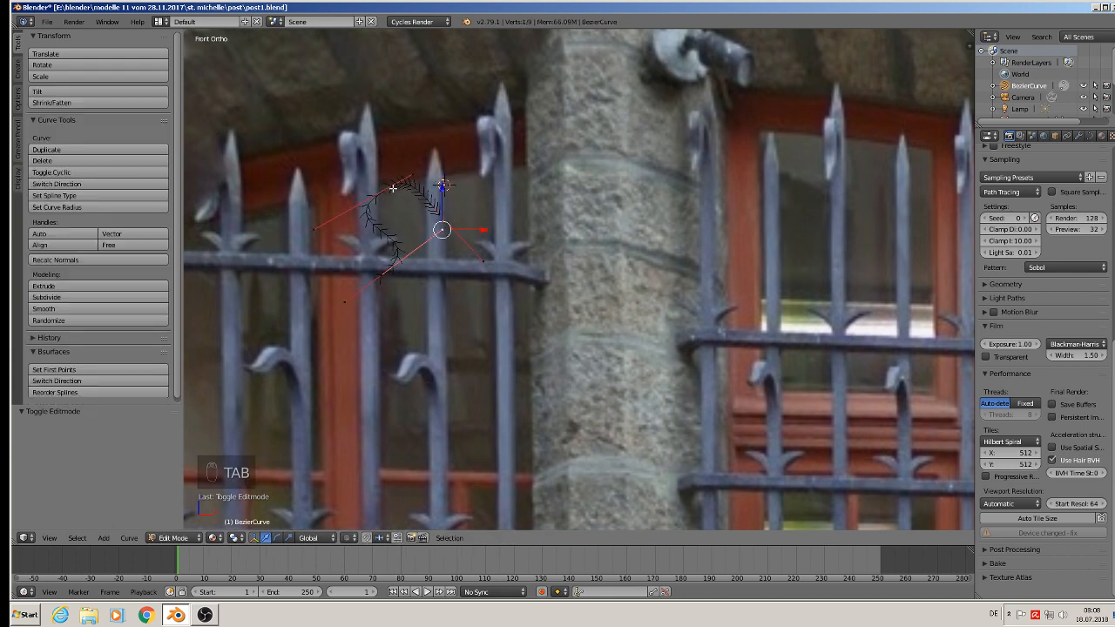
pyautogui.rightClick(392, 187)
pyautogui.press('g')
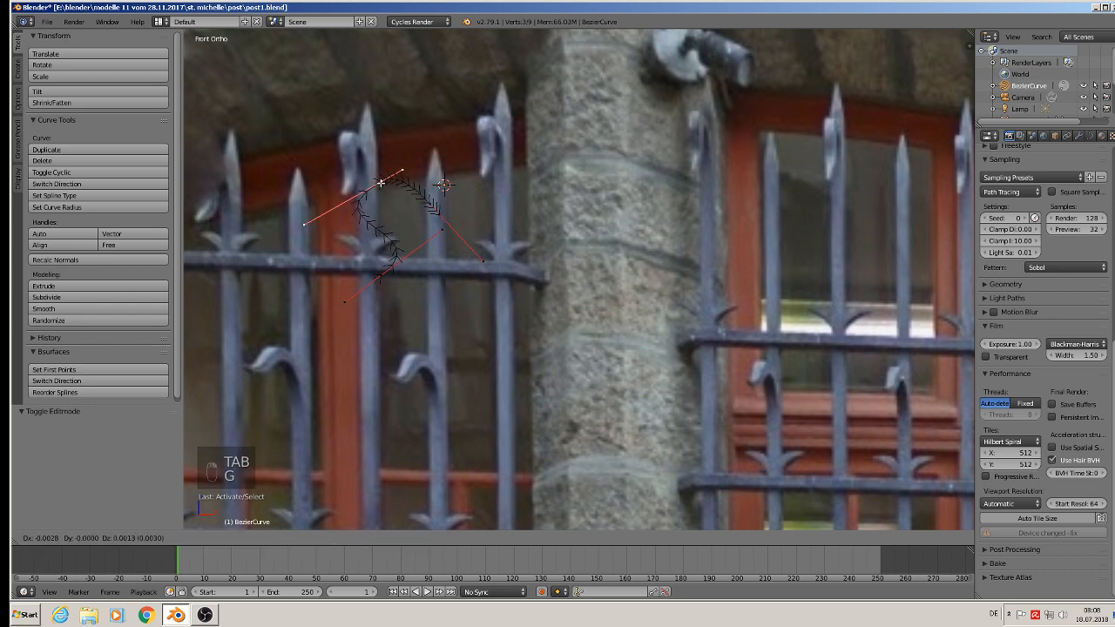
pyautogui.click(376, 183)
pyautogui.rightClick(298, 225)
pyautogui.press('g')
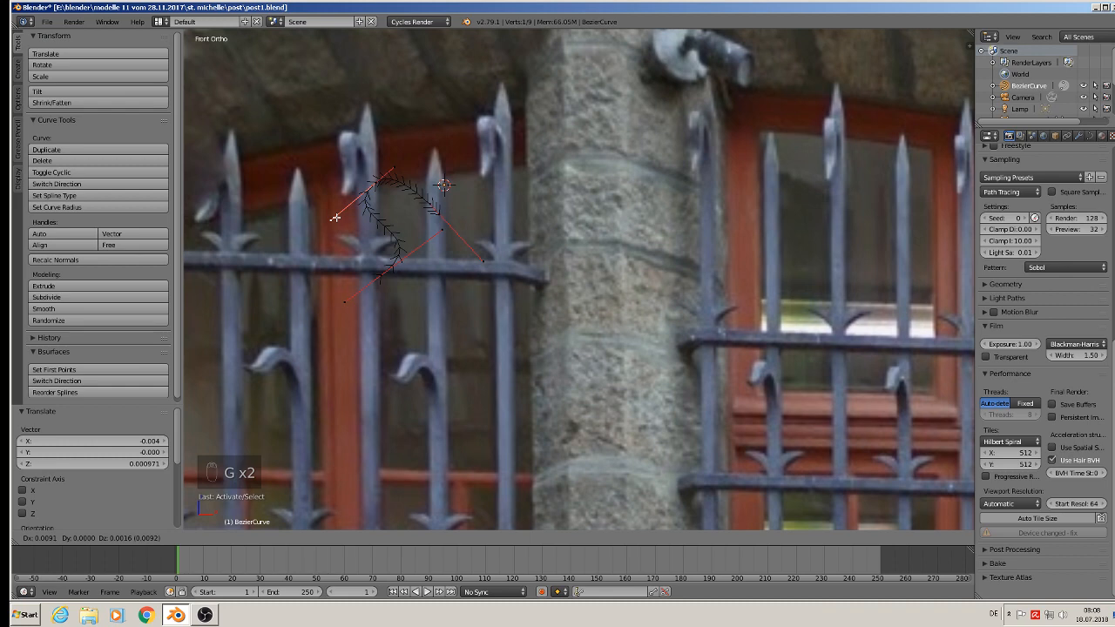
pyautogui.click(335, 218)
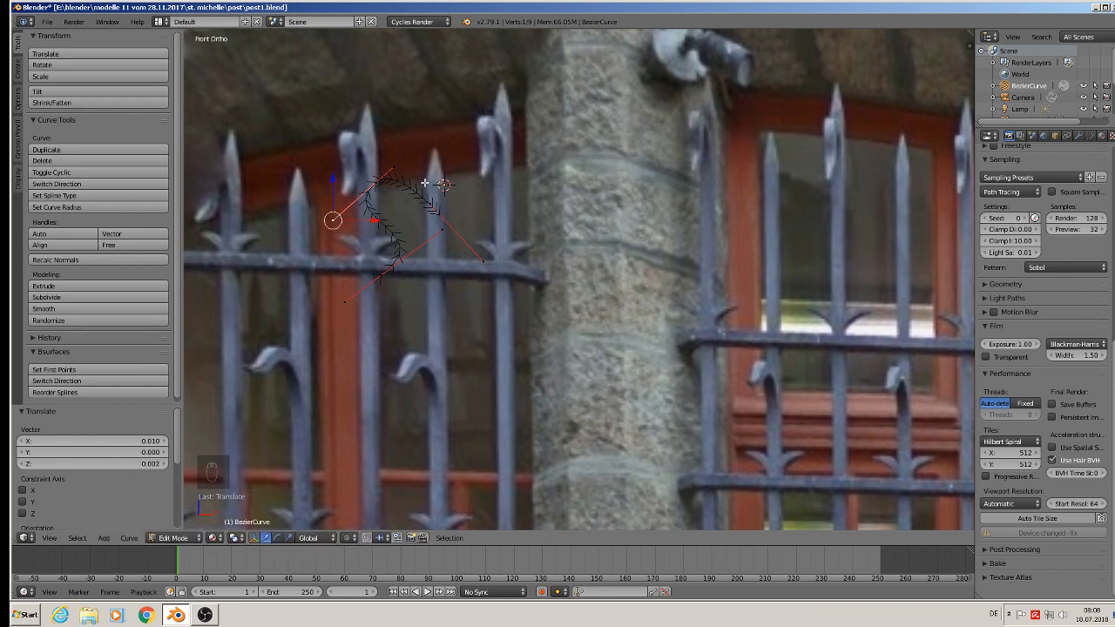
pyautogui.press('Tab')
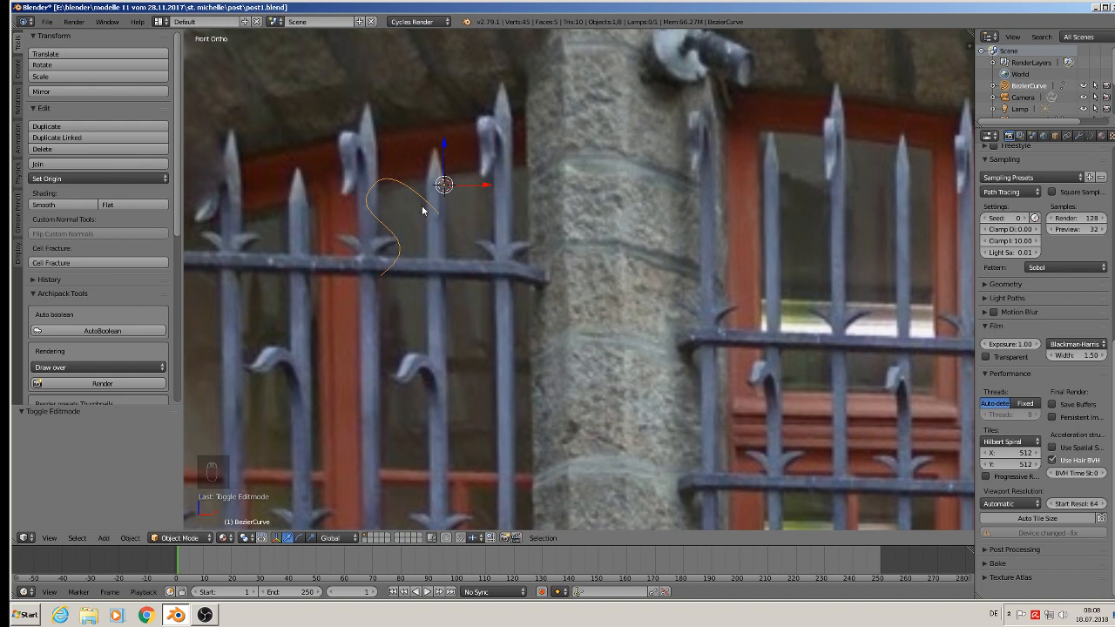
# Lower the curve's right end point about 0.004 in Z, and move its upper handle about -0.002 in X and 0.005 in Z
pyautogui.press('Tab')
pyautogui.rightClick(443, 213)
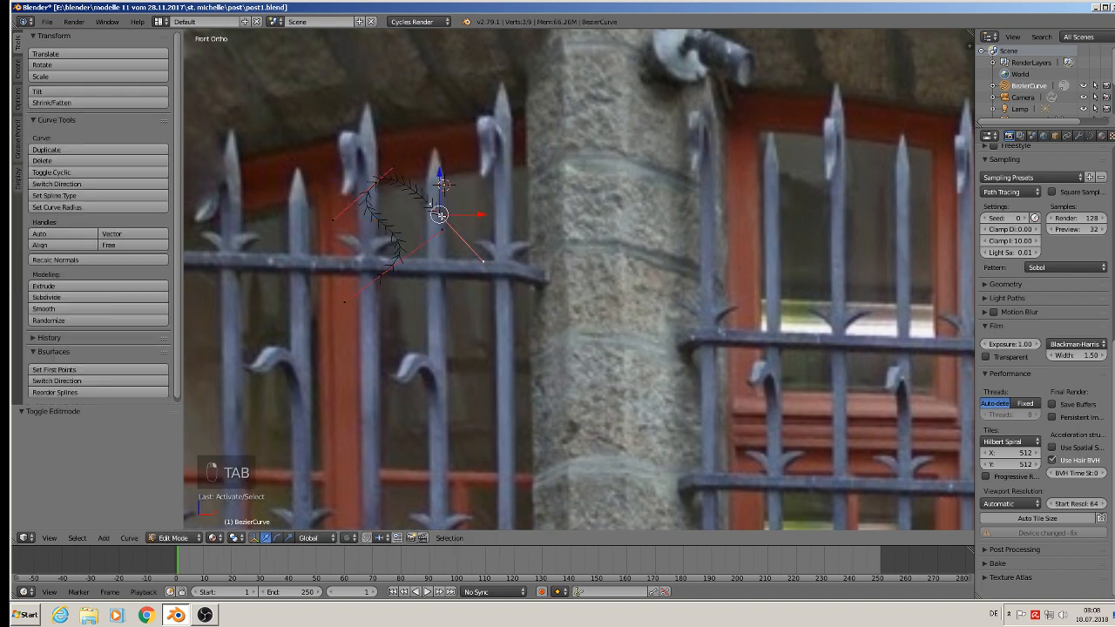
pyautogui.press('g')
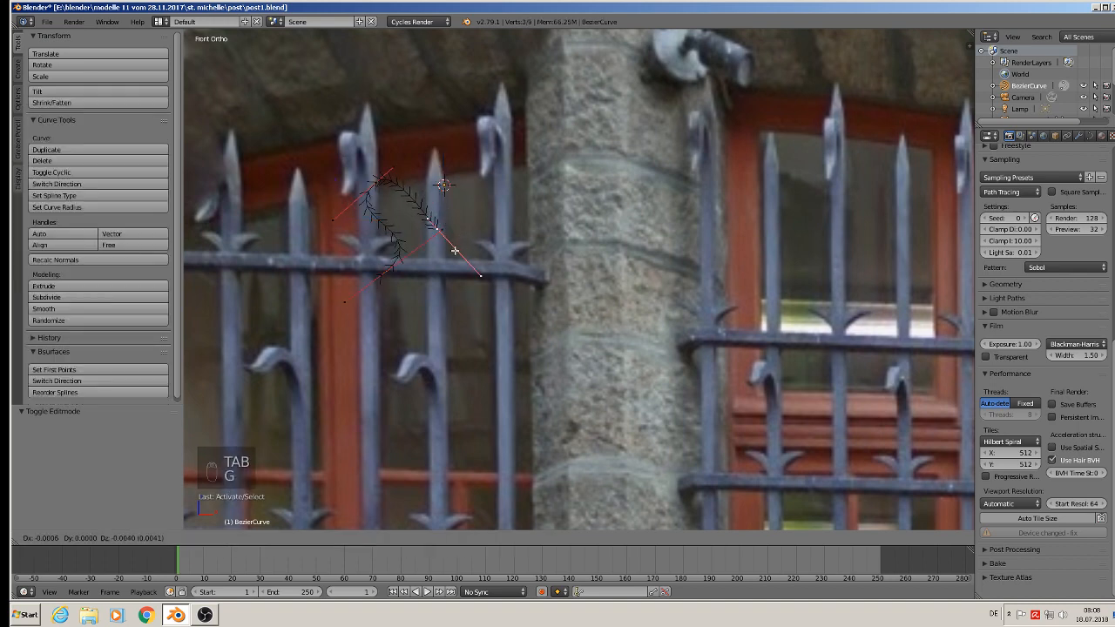
pyautogui.click(454, 250)
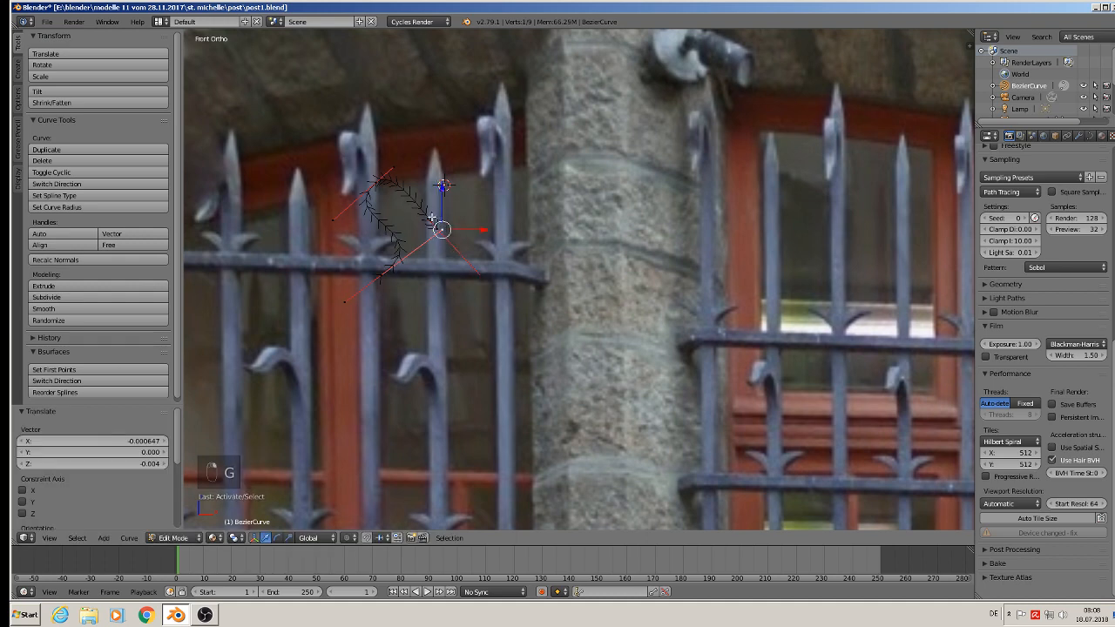
pyautogui.press('g')
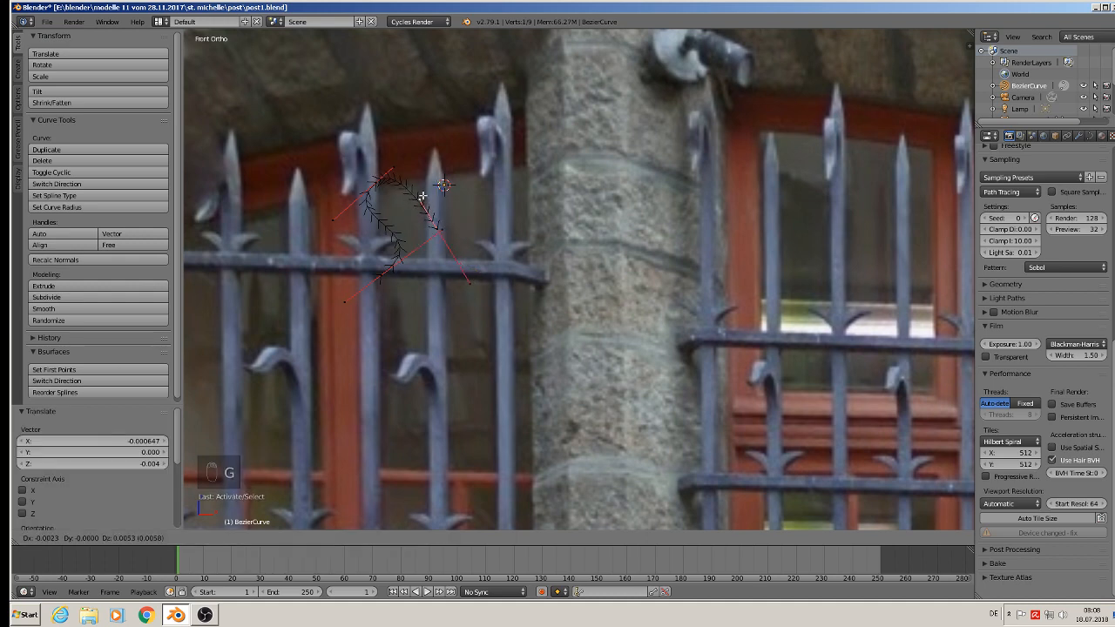
pyautogui.click(423, 197)
pyautogui.press('Tab')
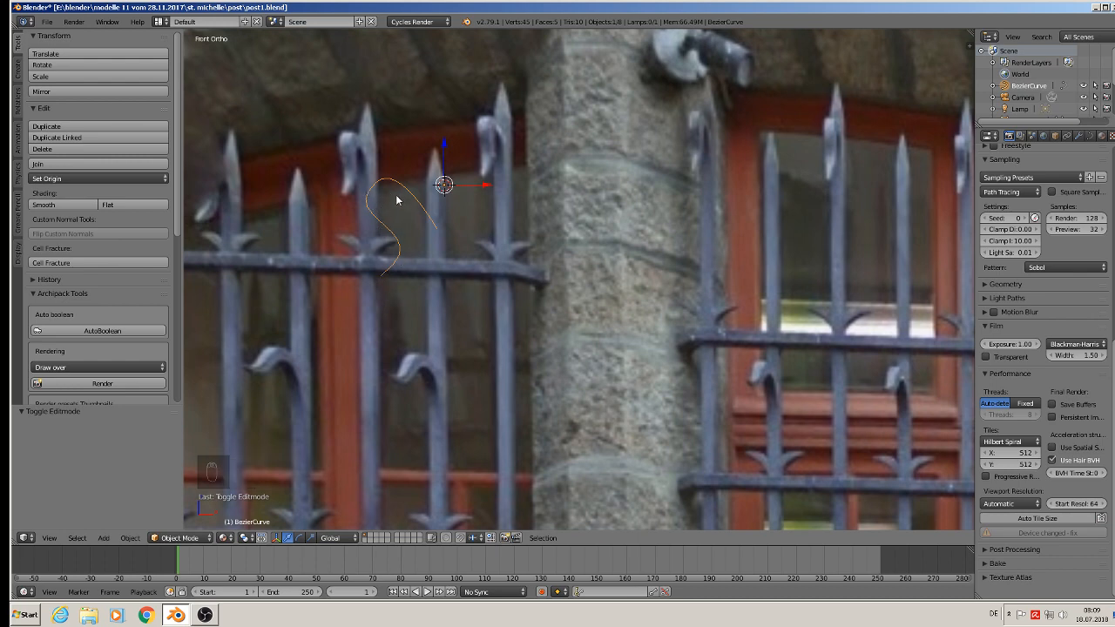
# Move the bottom point's upper handle about -0.005 in X, and the middle point's right handle about 0.002 in X
pyautogui.press('Tab')
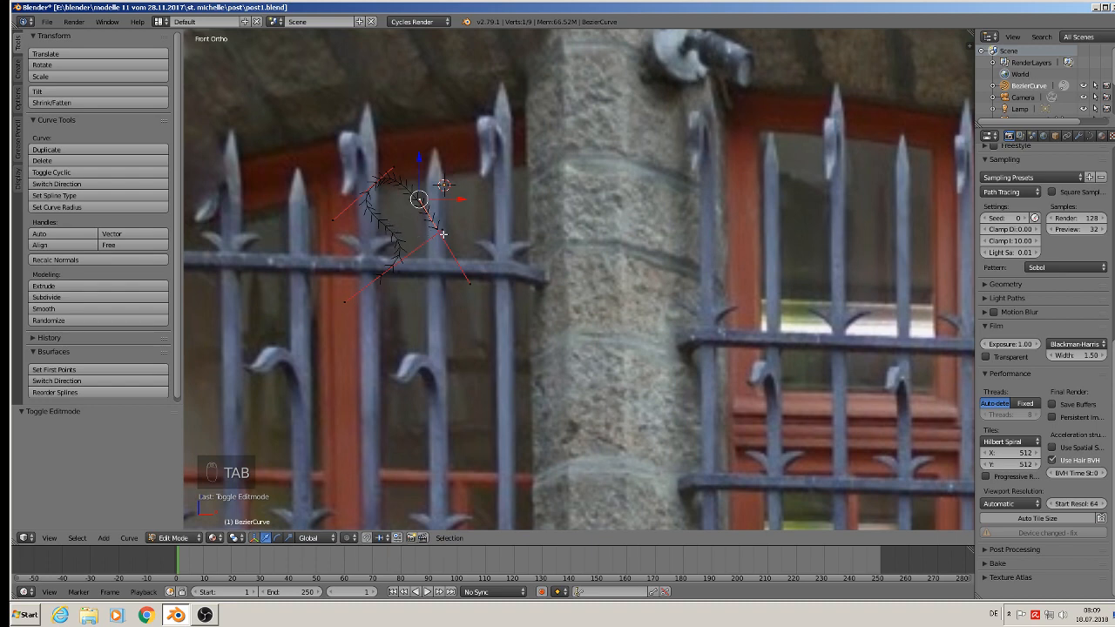
pyautogui.rightClick(442, 232)
pyautogui.press('g')
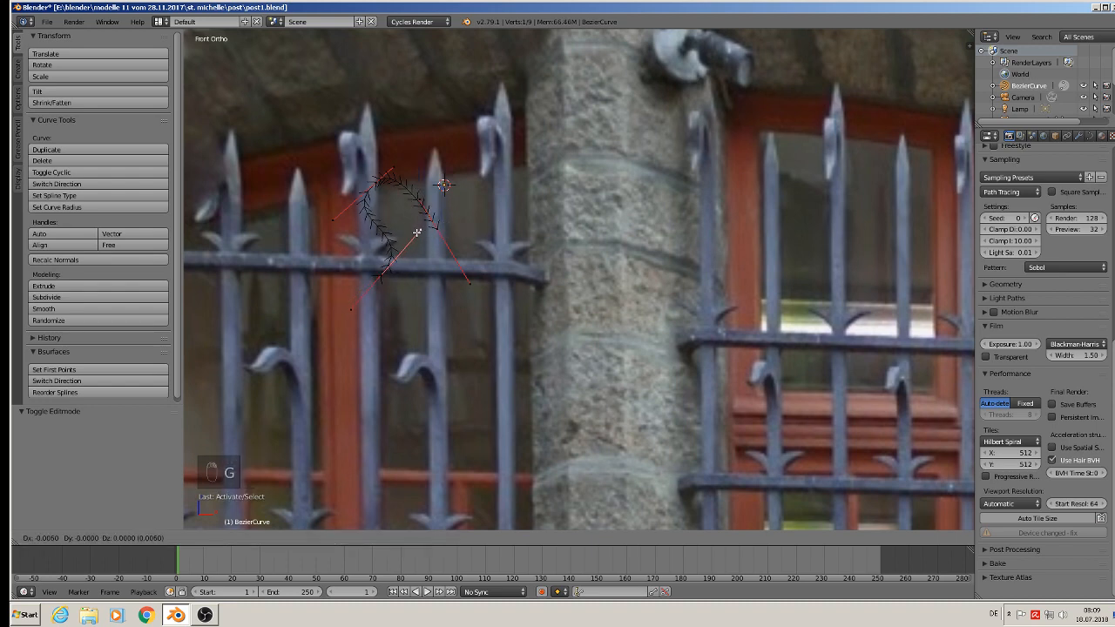
pyautogui.click(422, 230)
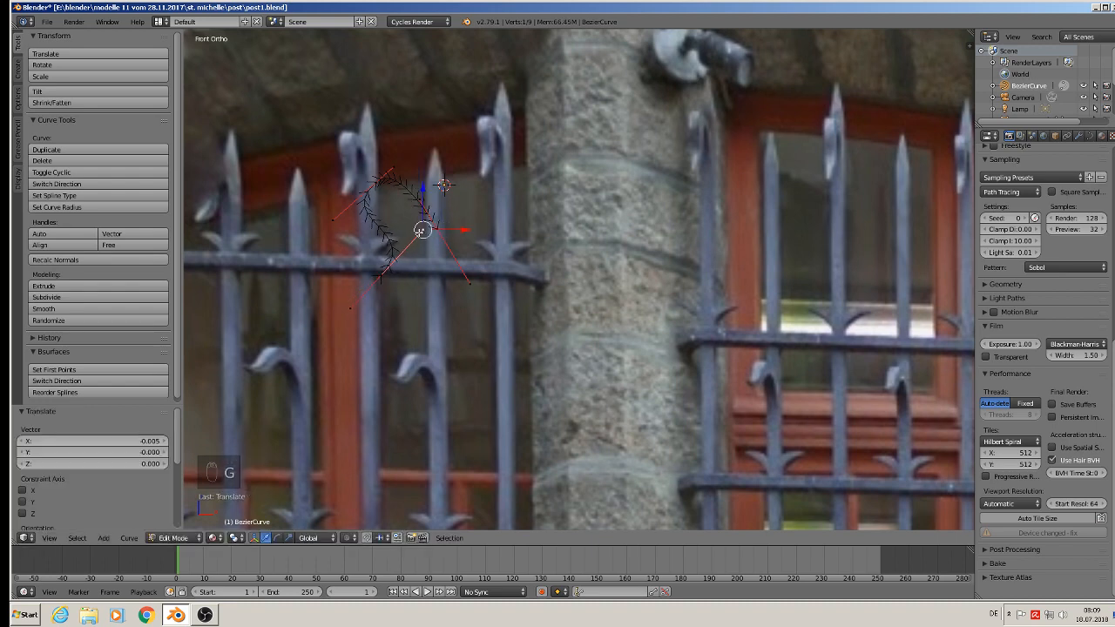
pyautogui.rightClick(390, 166)
pyautogui.press('g')
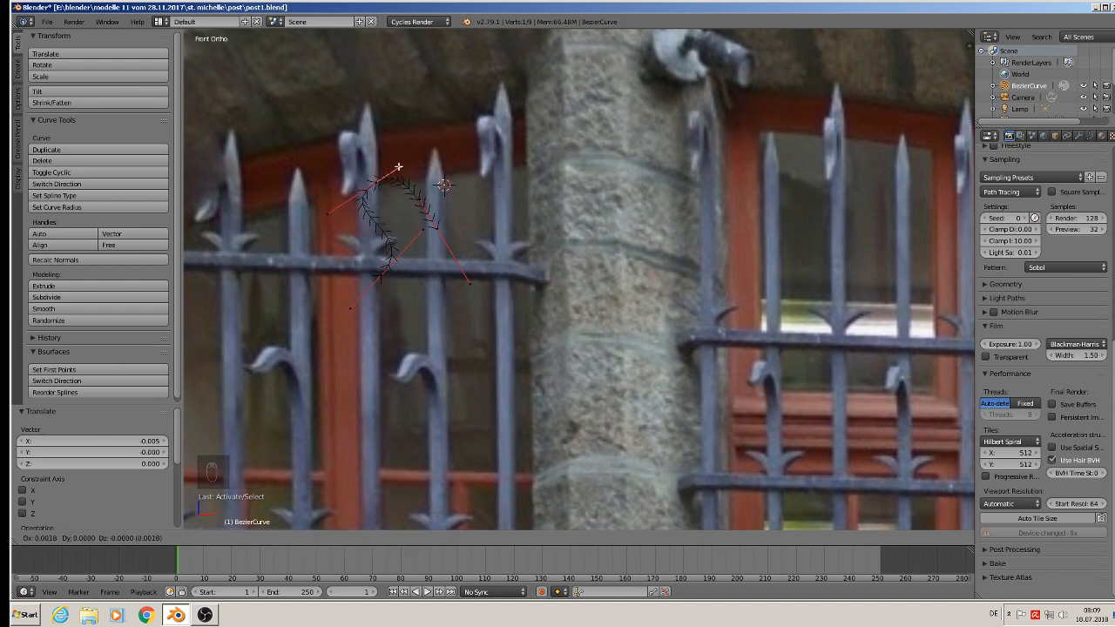
pyautogui.click(398, 167)
pyautogui.press('Tab')
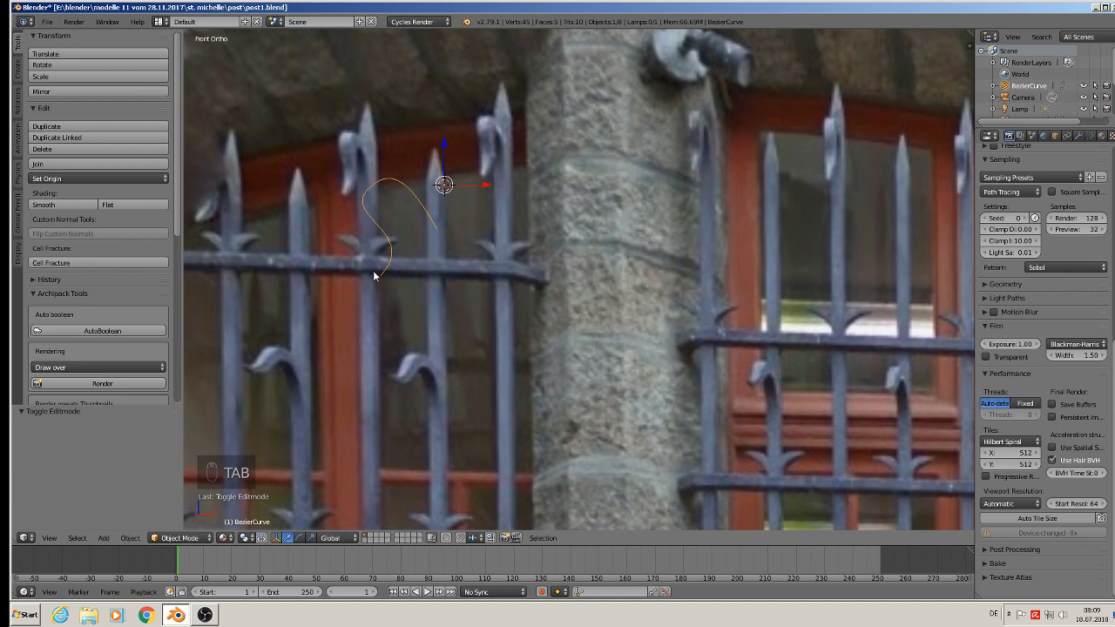
# Move the middle point's left handle about 0.004 in X and -0.004 in Z
pyautogui.press('Tab')
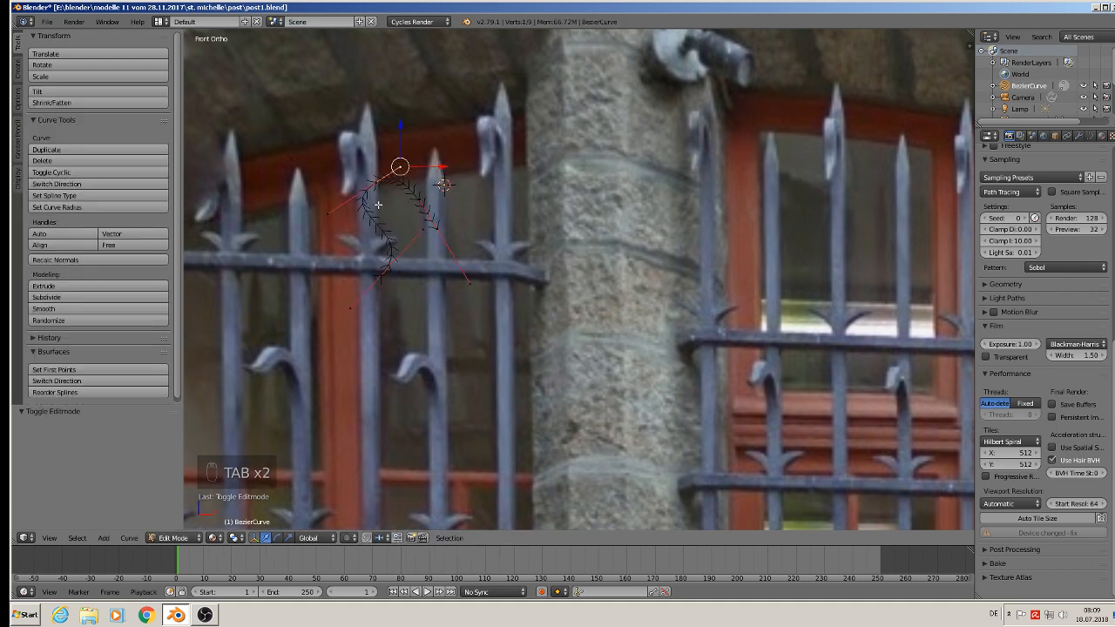
pyautogui.rightClick(375, 183)
pyautogui.press('g')
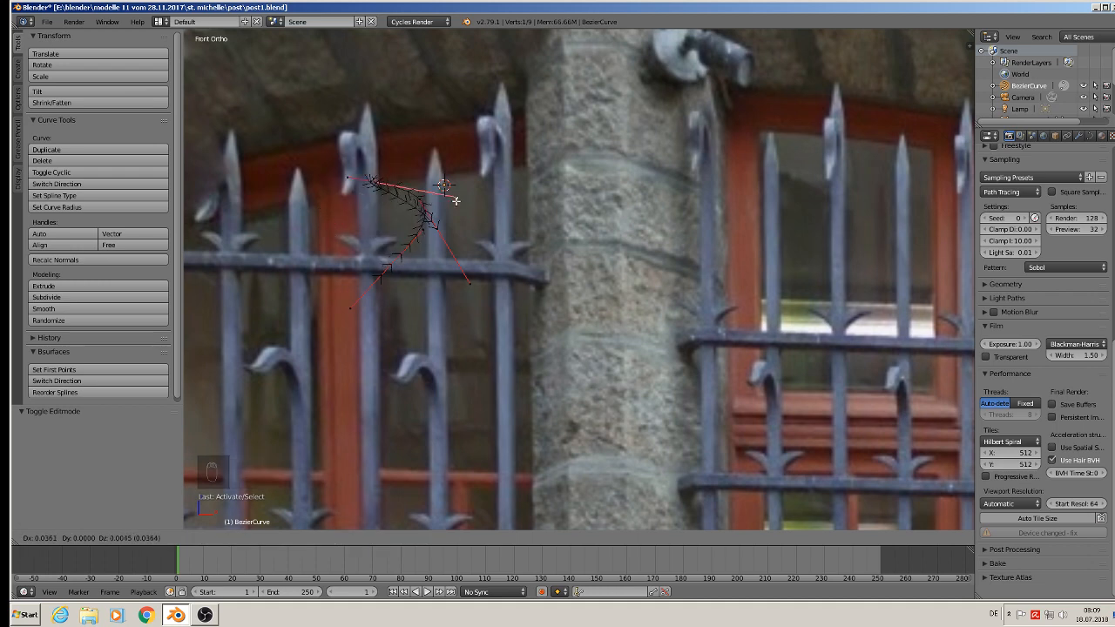
pyautogui.click(329, 214)
pyautogui.press('g')
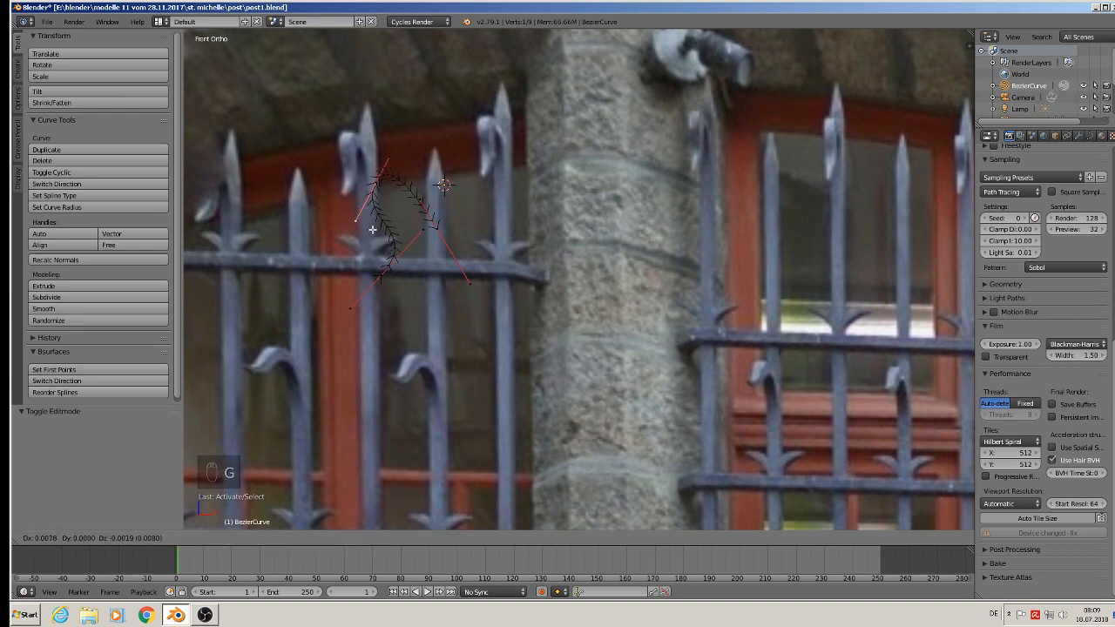
pyautogui.click(359, 237)
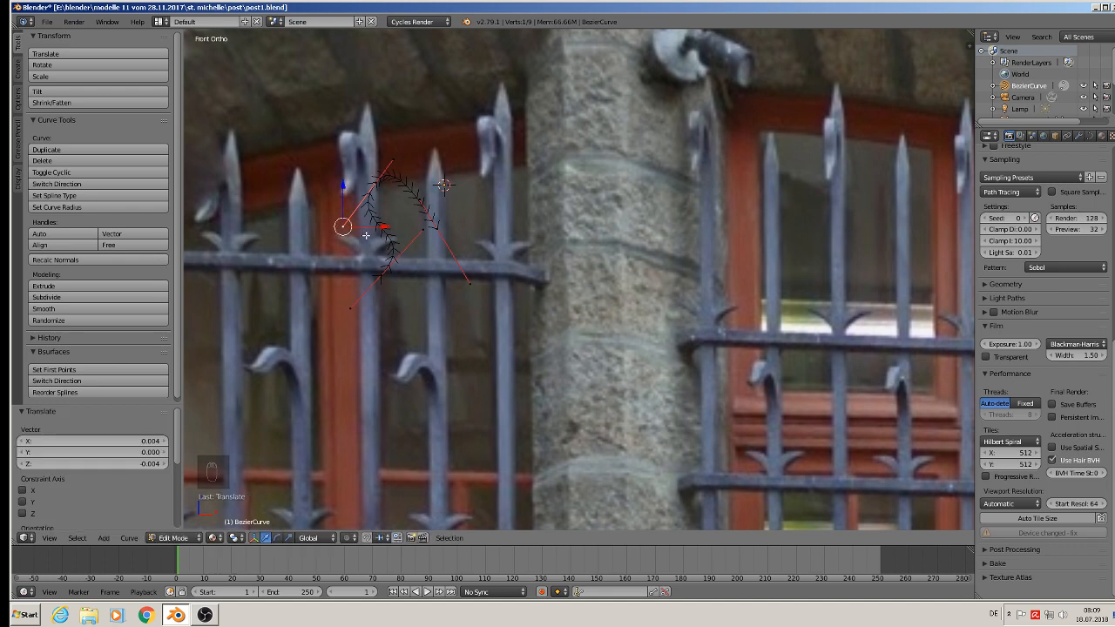
# Move the right end point's upper handle about 0.002 in X and 0.002 in Z in two small shifts
pyautogui.rightClick(427, 199)
pyautogui.press('g')
pyautogui.click(432, 190)
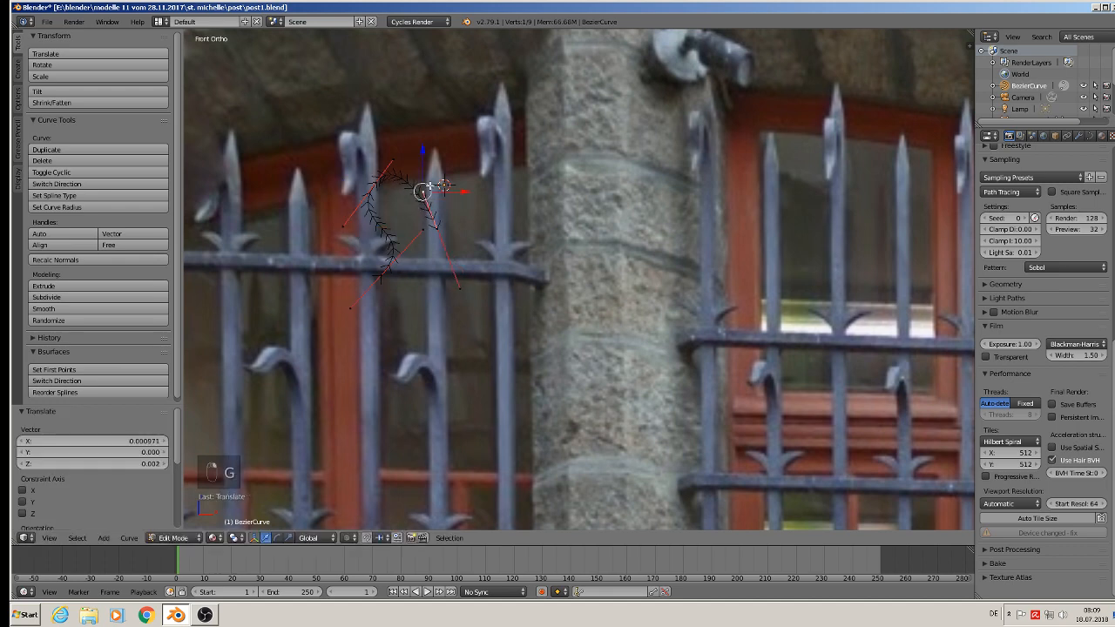
pyautogui.press('g')
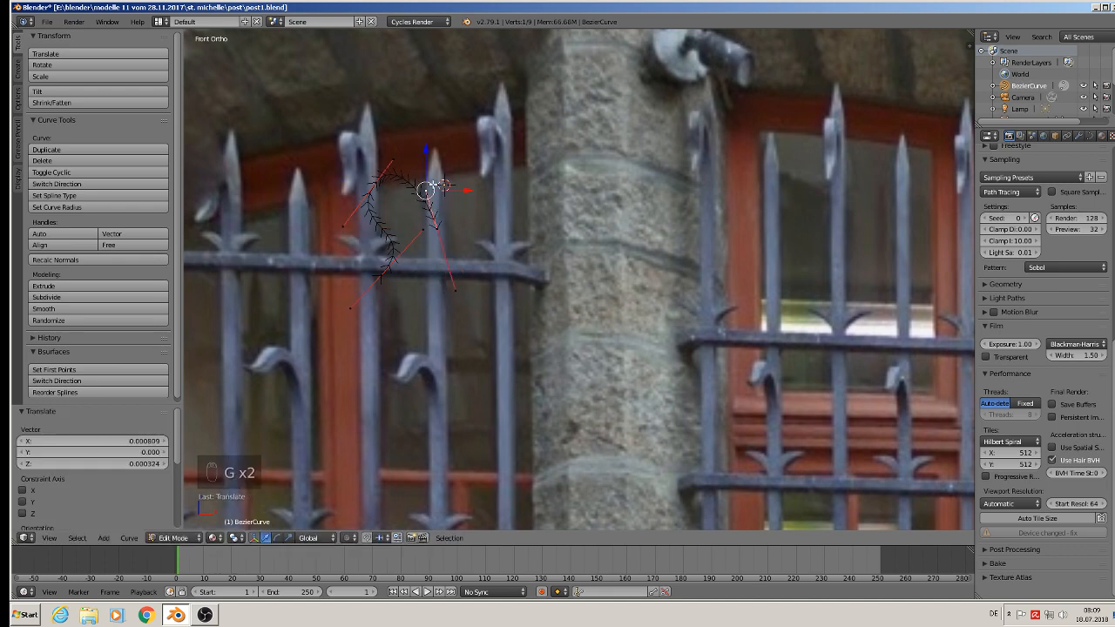
pyautogui.press('Tab')
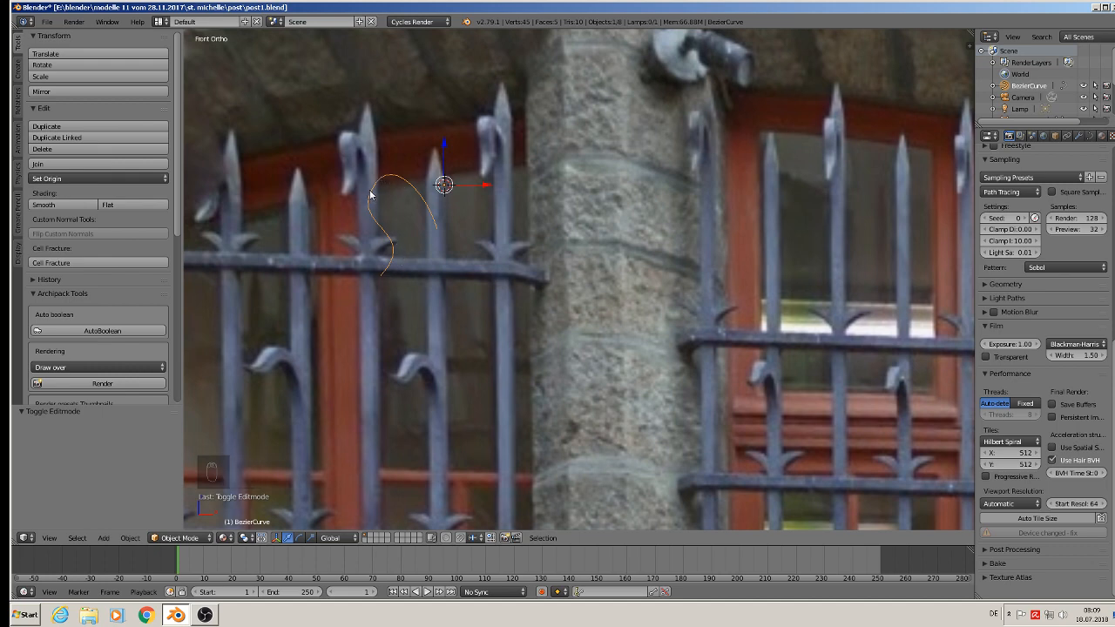
# Shift the middle point left and slightly down twice, the second time about -0.002 in X and -0.001 in Z
pyautogui.press('Tab')
pyautogui.rightClick(375, 185)
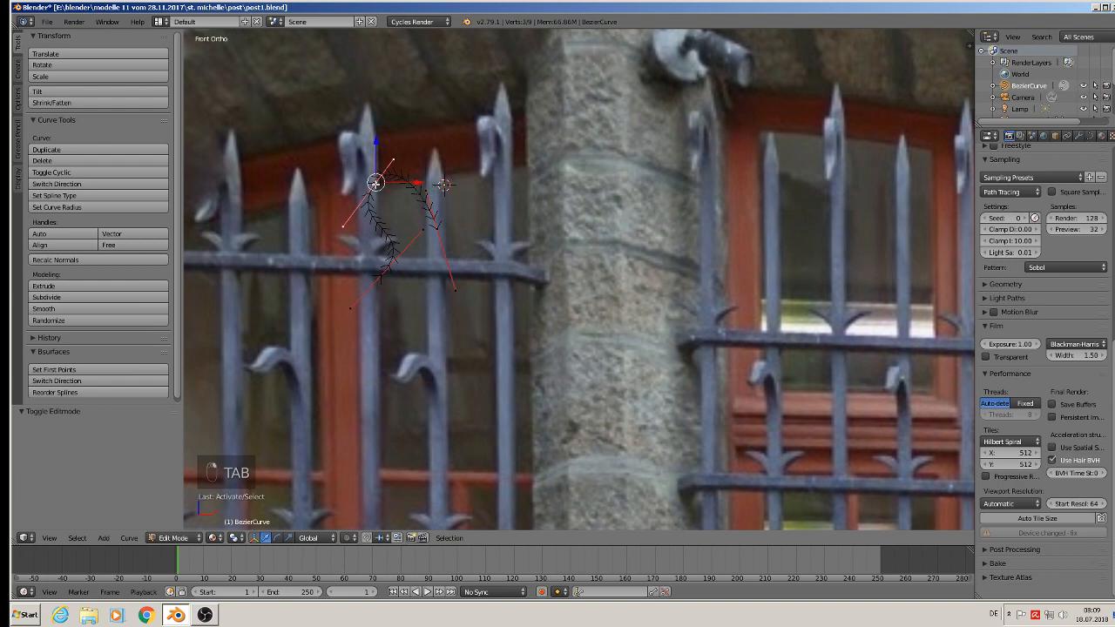
pyautogui.press('g')
pyautogui.click(443, 185)
pyautogui.press('Tab')
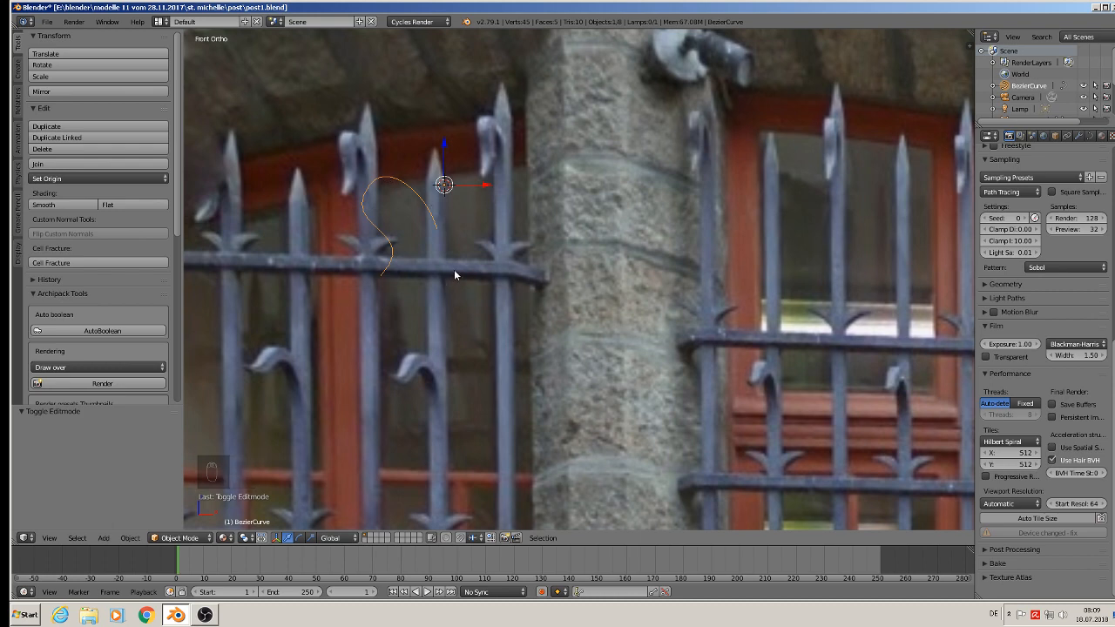
pyautogui.press('Tab')
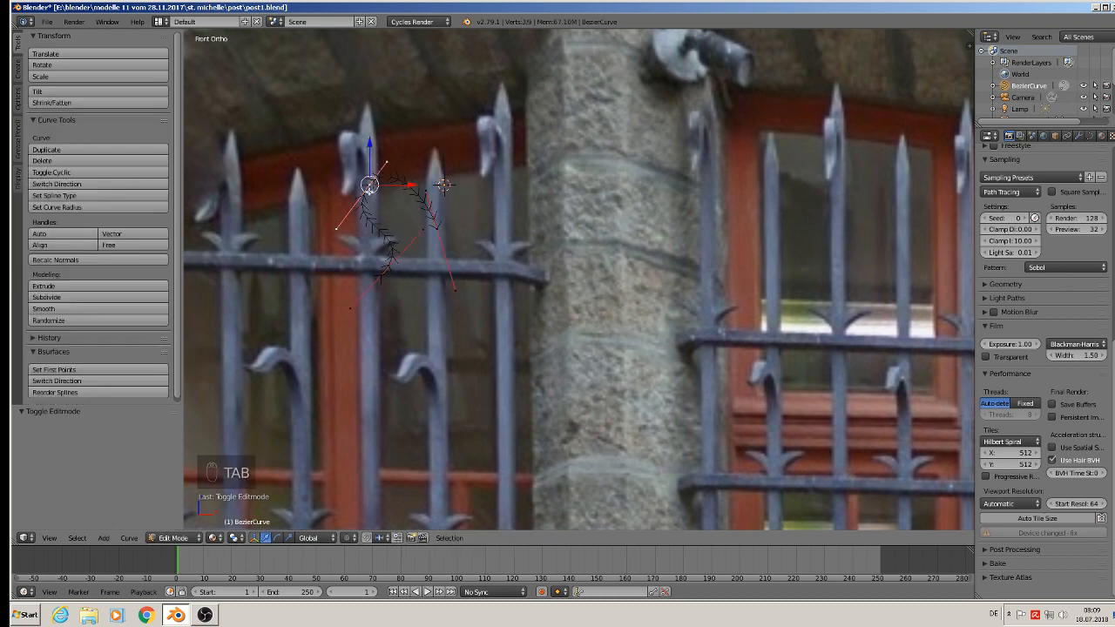
pyautogui.press('g')
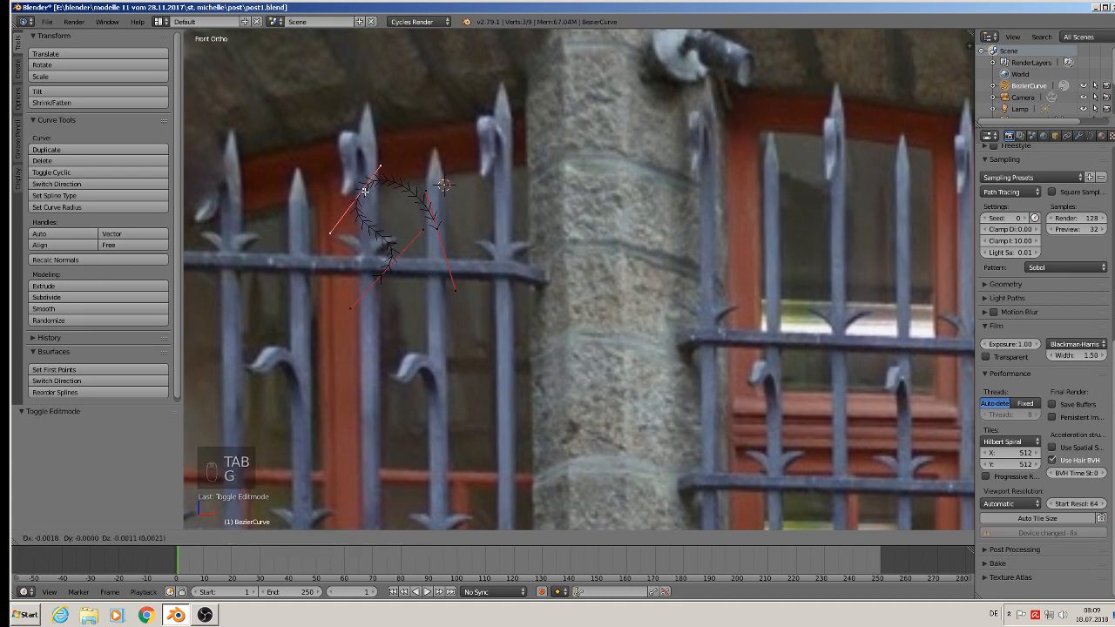
pyautogui.click(383, 168)
pyautogui.press('Tab')
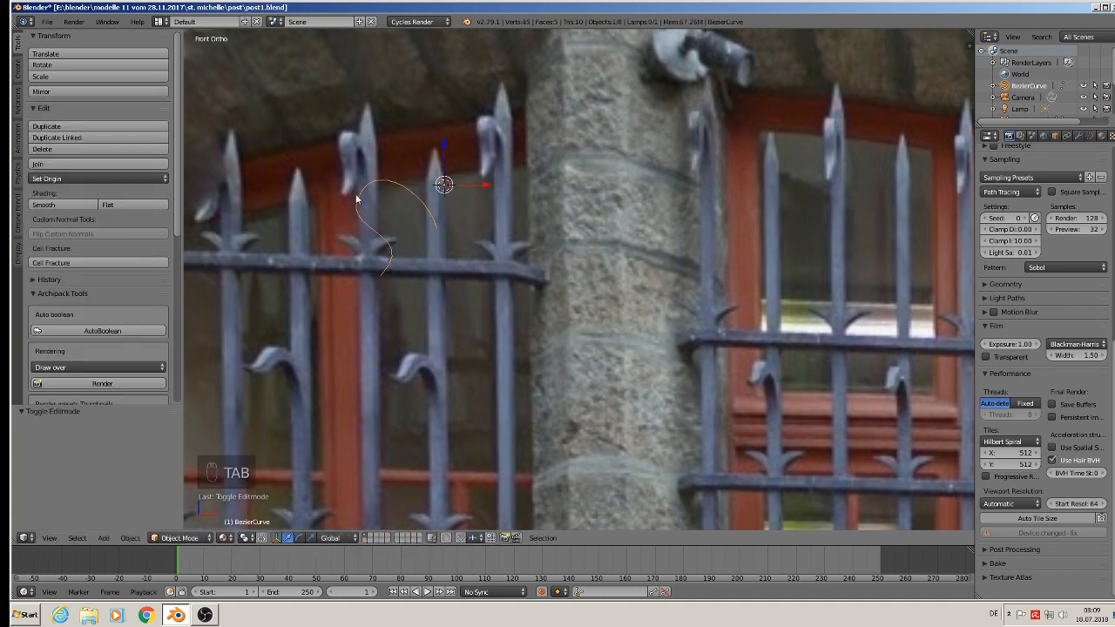
# Nudge the middle point's right handle slightly left and down to adjust the top of the hook's bend
pyautogui.press('Tab')
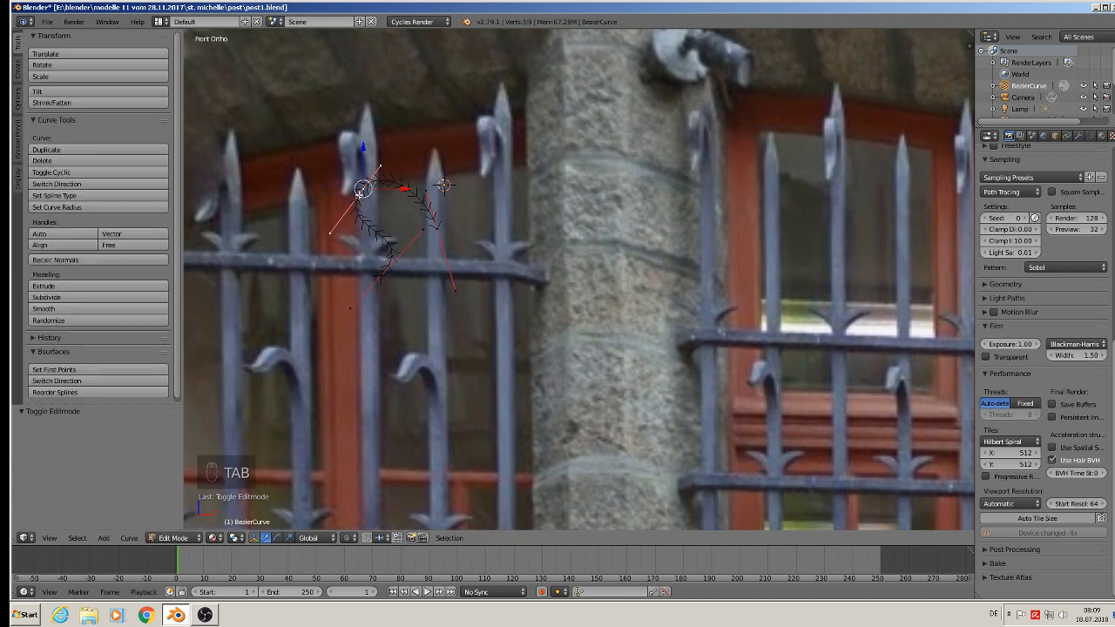
pyautogui.rightClick(382, 165)
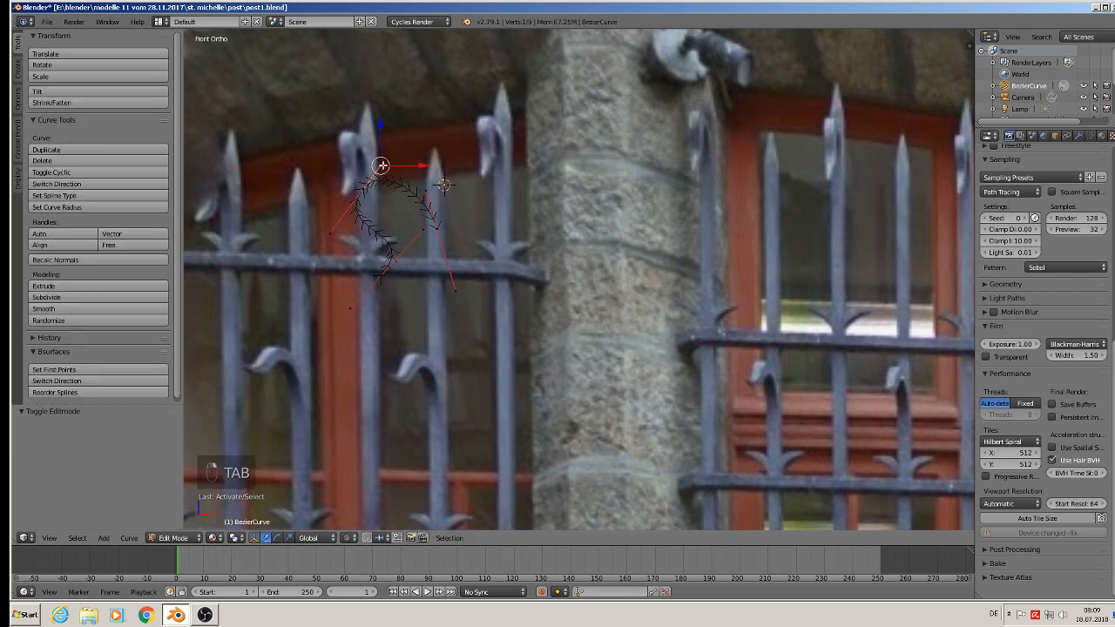
pyautogui.press('g')
pyautogui.click(377, 169)
pyautogui.press('Tab')
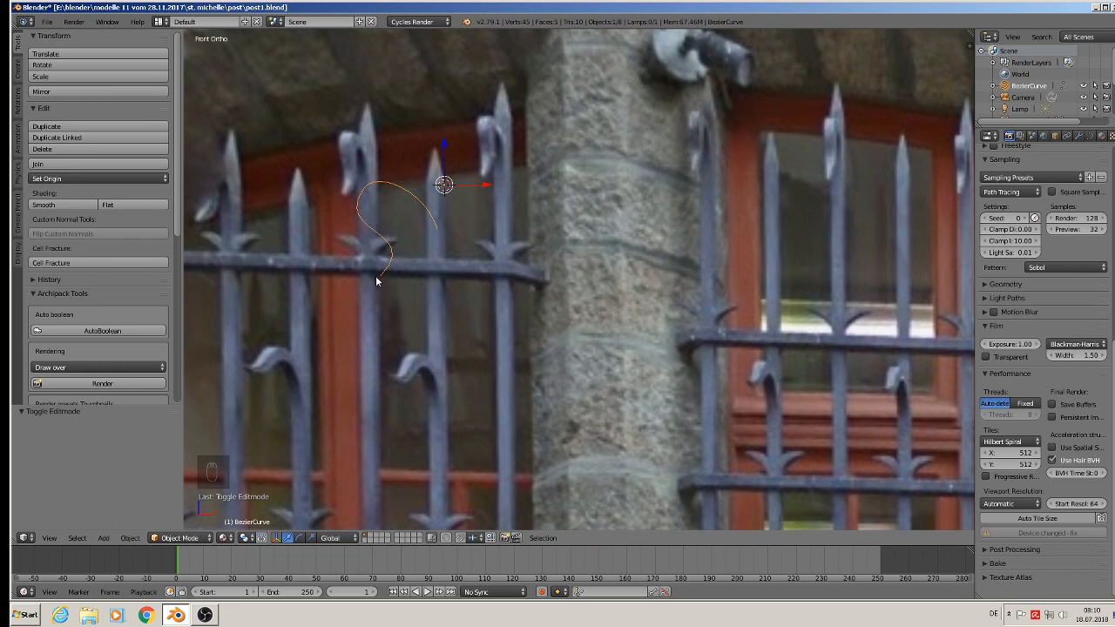
# Move the bottom point's upper handle about 0.003 in X and -0.008 in Z, and the point itself about -0.007 in X and -0.004 in Z
pyautogui.press('Tab')
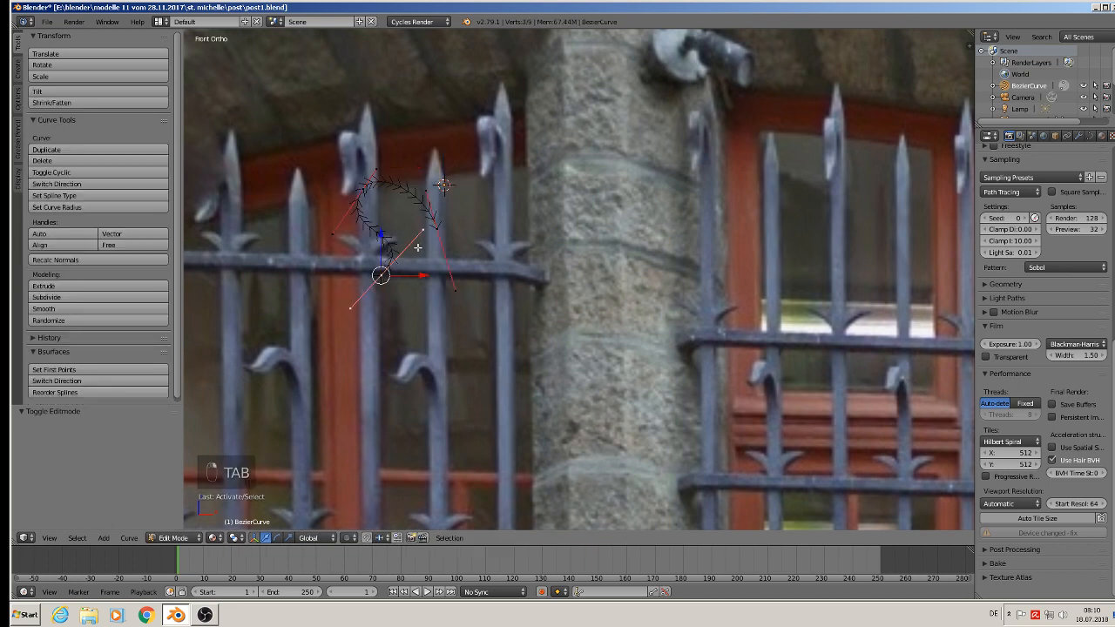
pyautogui.rightClick(422, 233)
pyautogui.press('g')
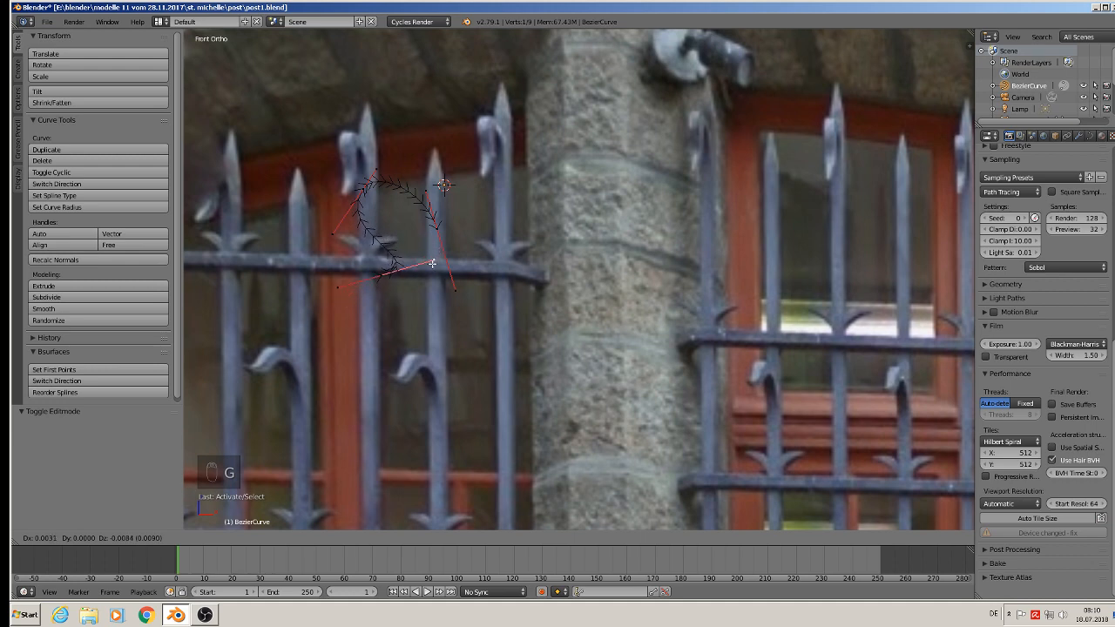
pyautogui.click(433, 261)
pyautogui.press('g')
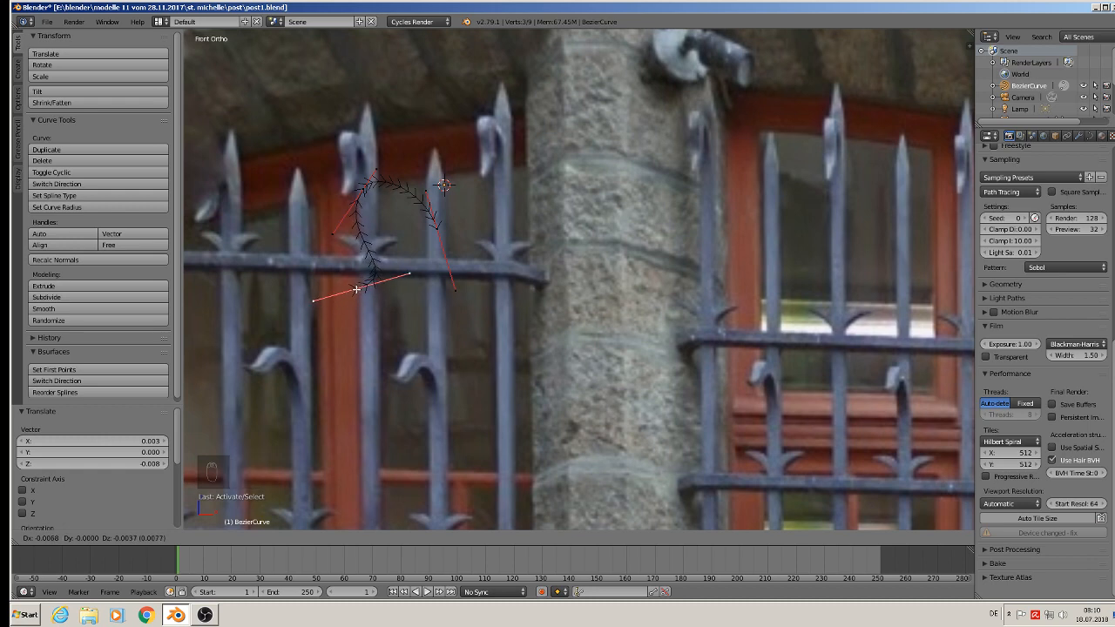
pyautogui.click(357, 291)
pyautogui.press('Tab')
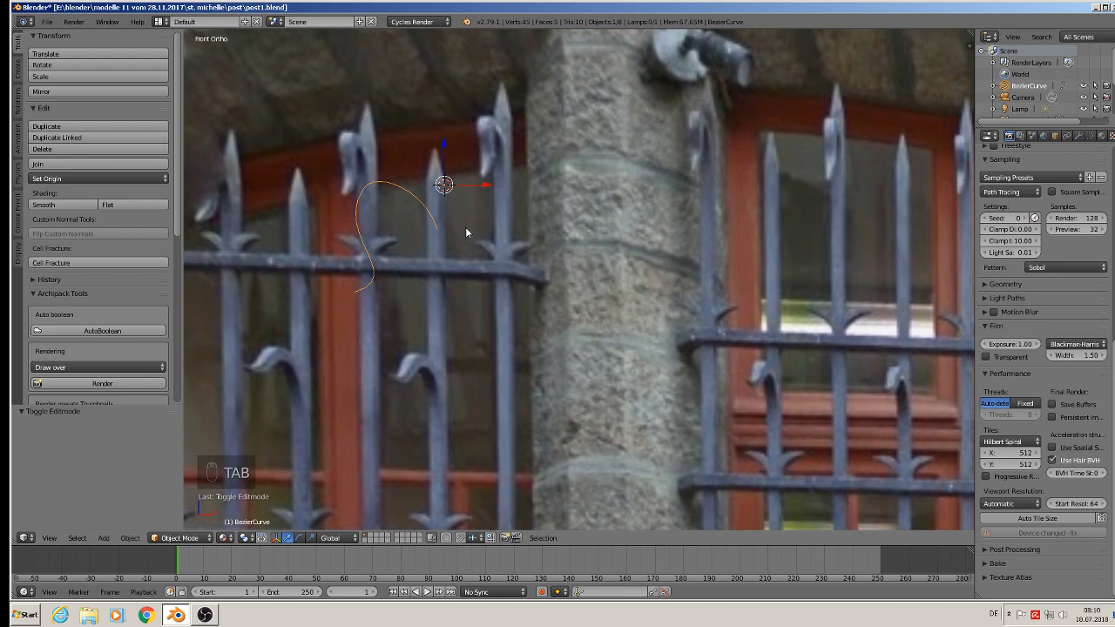
# Move the curve's middle point about 0.002 in X and -0.024 in Z, and its lower handle about -0.005 in X and 0.010 in Z
pyautogui.press('Tab')
pyautogui.rightClick(365, 187)
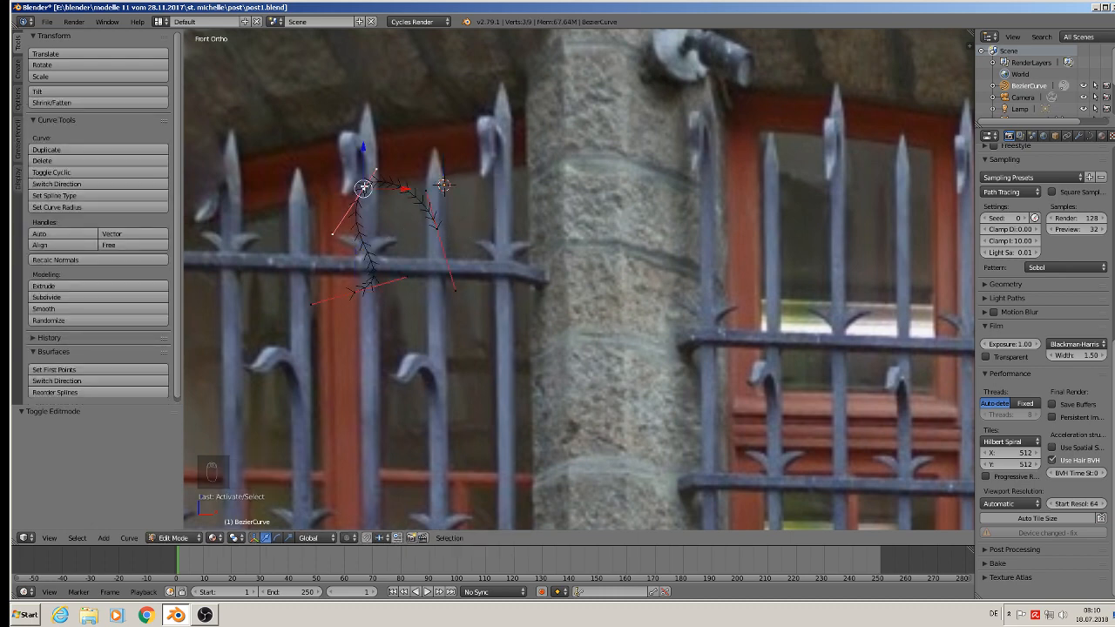
pyautogui.press('g')
pyautogui.click(350, 314)
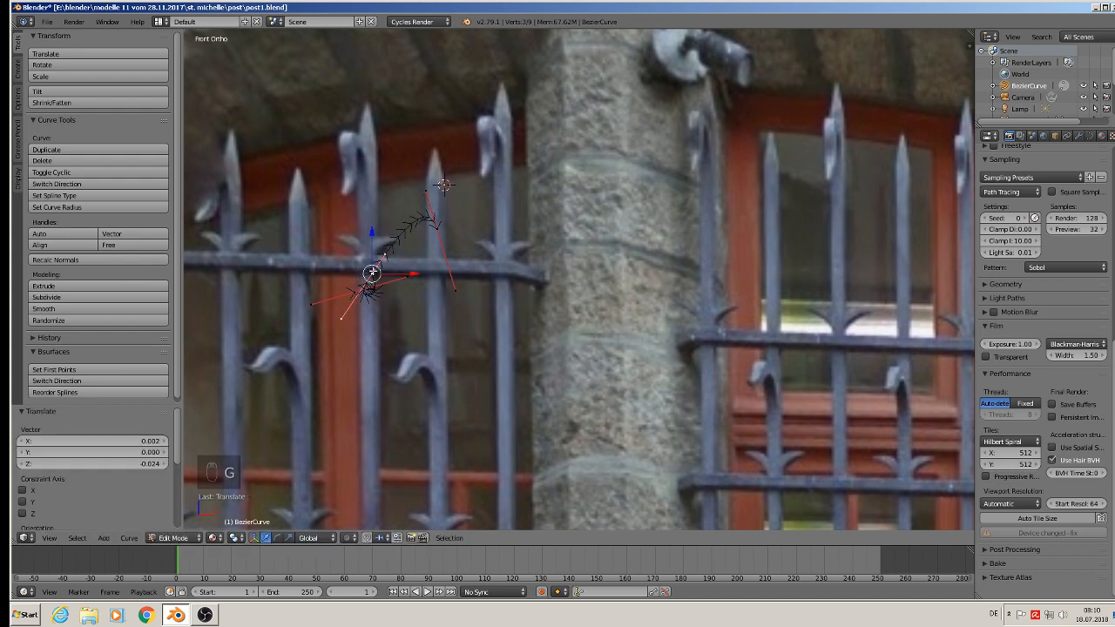
pyautogui.press('g')
pyautogui.click(331, 267)
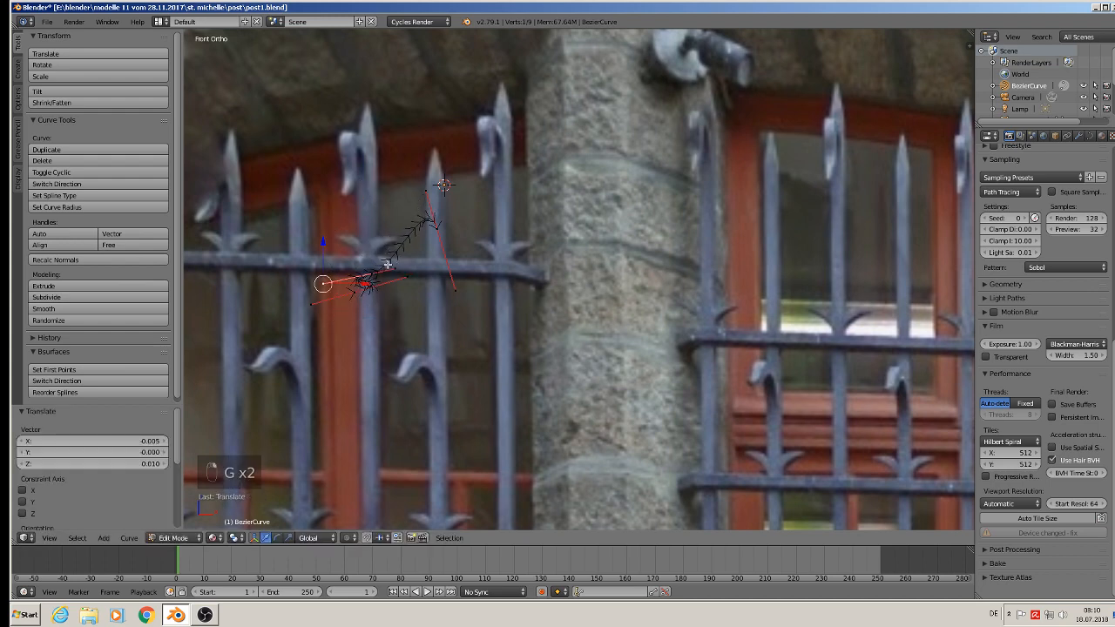
# Move the right end point about -0.019 in X and 0.006 in Z, and the middle point's upper handle about -0.015 in X and 0.016 in Z
pyautogui.rightClick(439, 234)
pyautogui.press('g')
pyautogui.click(387, 235)
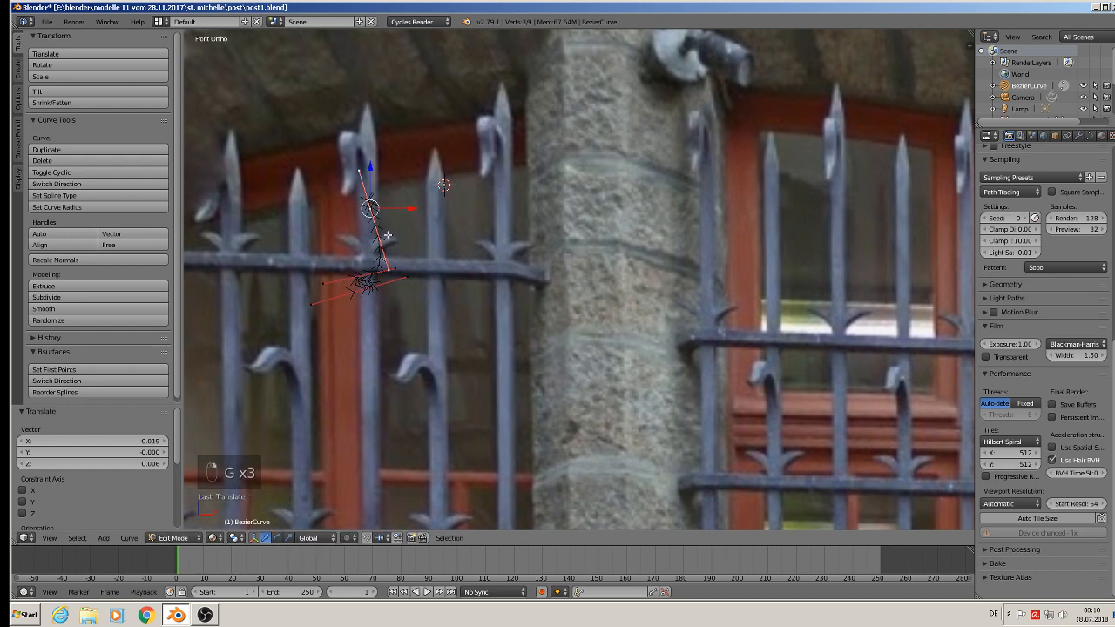
pyautogui.rightClick(392, 268)
pyautogui.press('g')
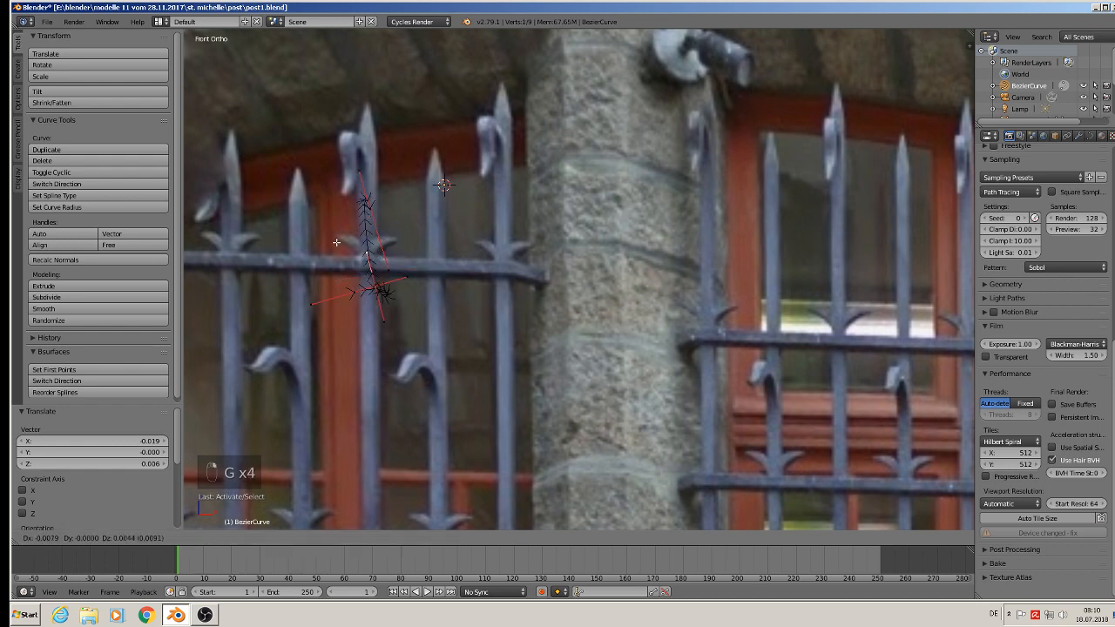
pyautogui.click(320, 208)
# Shift the middle point about -0.005 in X and 0.001 in Z, and its lower handle about -0.004 in X and 0.008 in Z
pyautogui.rightClick(366, 271)
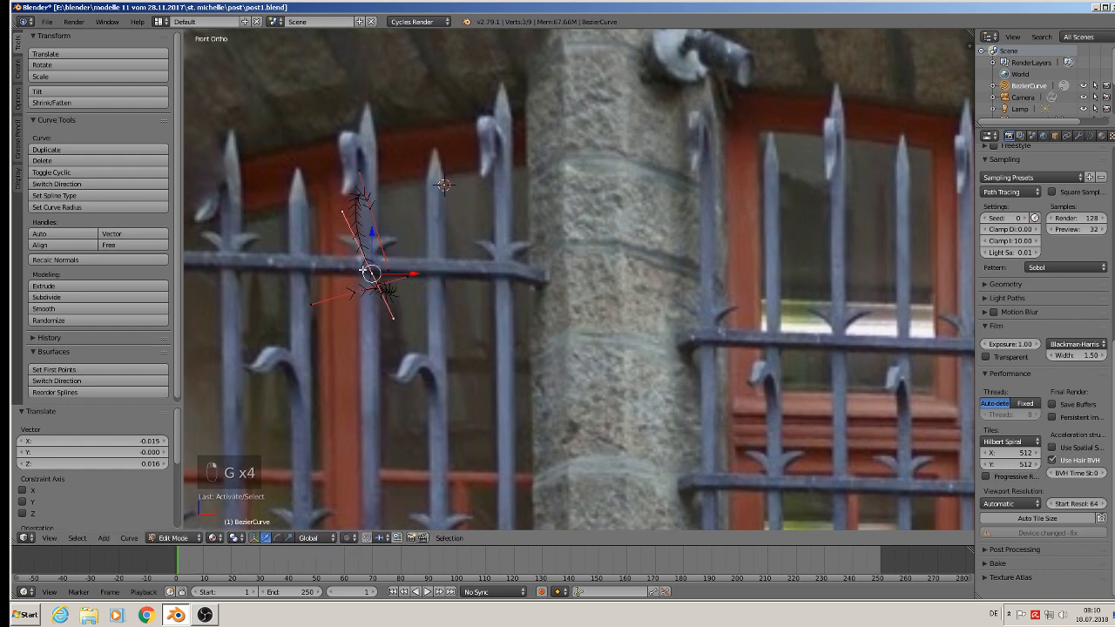
pyautogui.press('g')
pyautogui.click(346, 265)
pyautogui.rightClick(377, 307)
pyautogui.press('g')
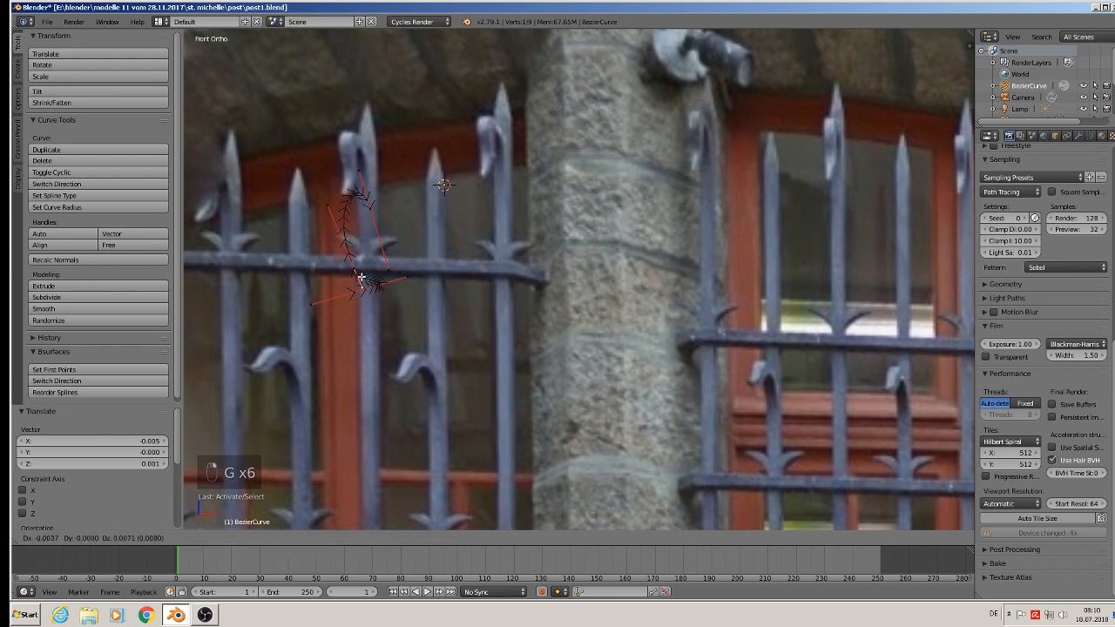
pyautogui.click(360, 281)
# Move the bottom point's right handle about -0.008 in X and -0.001 in Z, and the upper end point about -0.005 in X and 0.003 in Z
pyautogui.press('g')
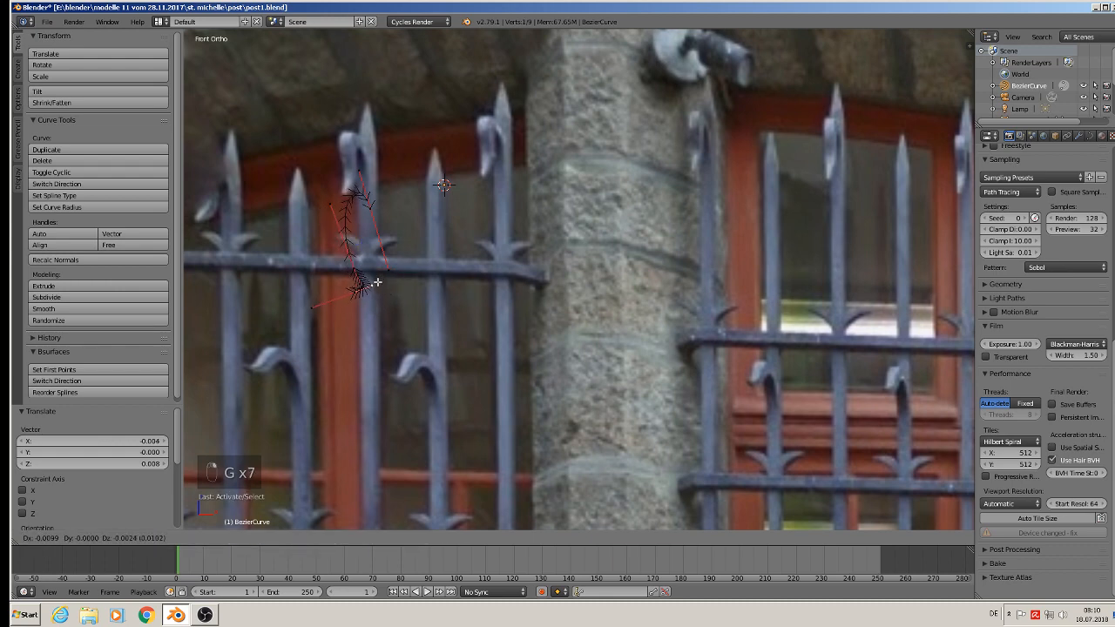
pyautogui.click(376, 281)
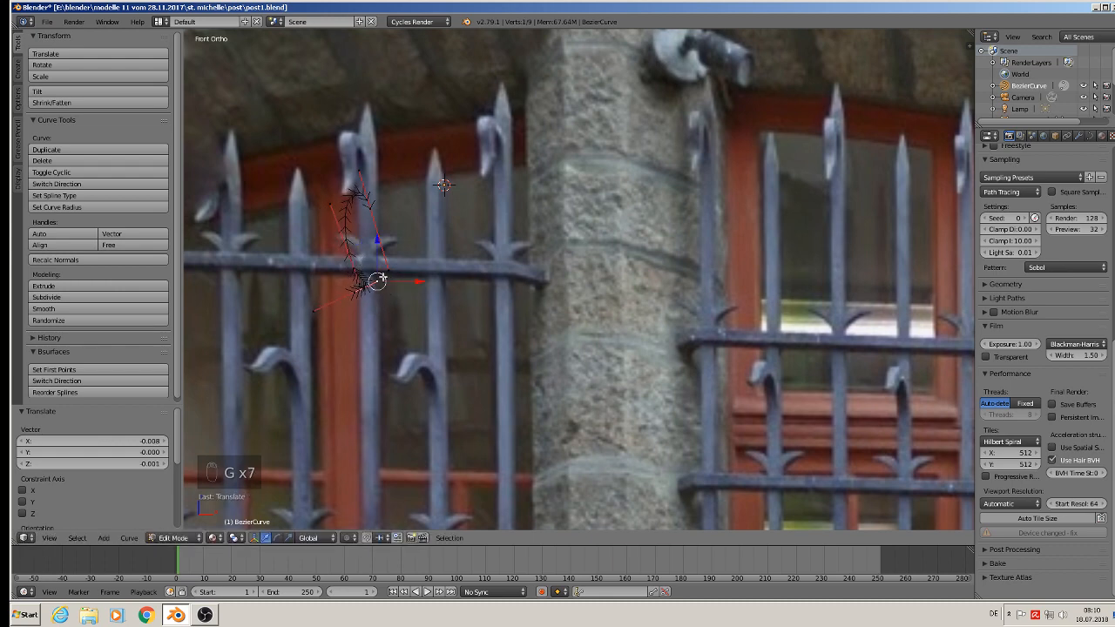
pyautogui.rightClick(370, 207)
pyautogui.press('g')
pyautogui.click(349, 193)
# Move the middle point's upper handle about -0.002 in X and -0.009 in Z, and the upper end point's lower handle 0.012 in X and 0.021 in Z
pyautogui.rightClick(319, 209)
pyautogui.press('g')
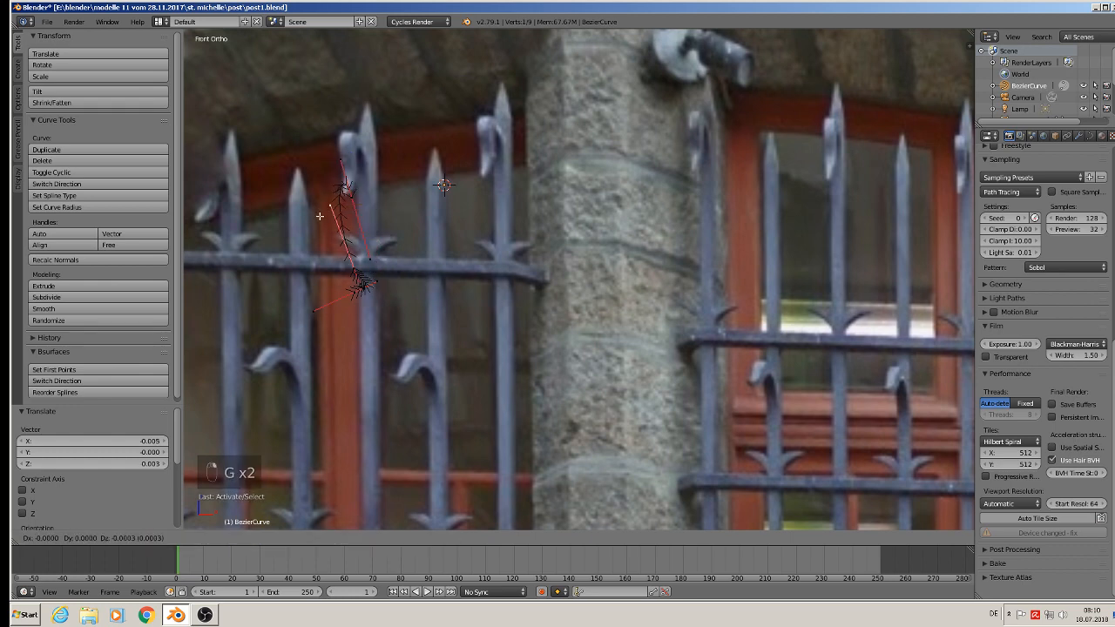
pyautogui.click(321, 236)
pyautogui.rightClick(354, 197)
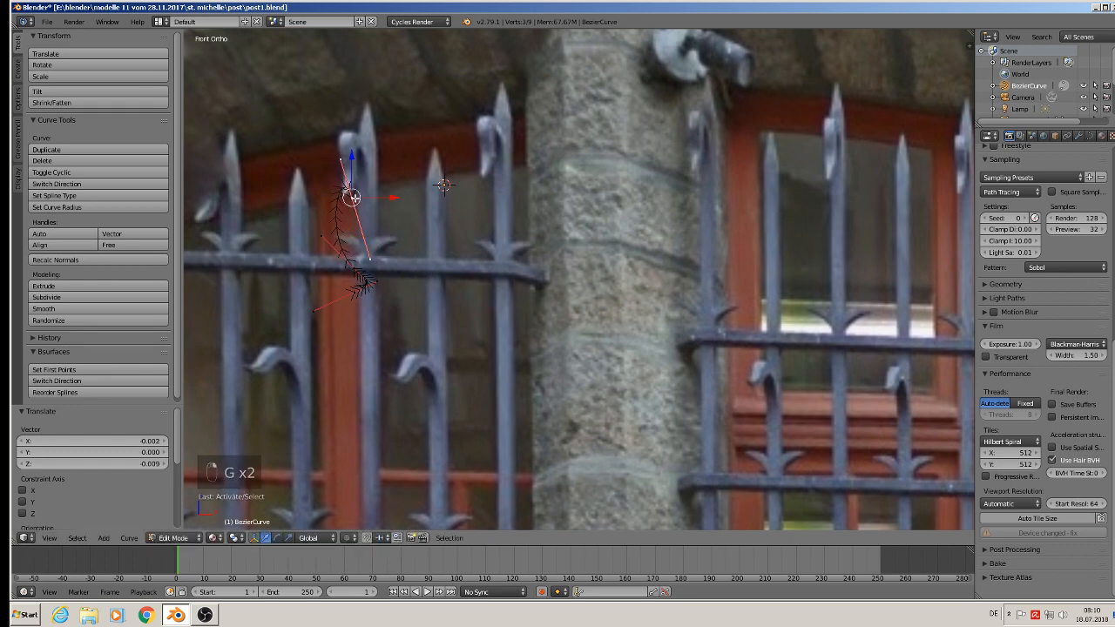
pyautogui.press('g')
pyautogui.click(420, 185)
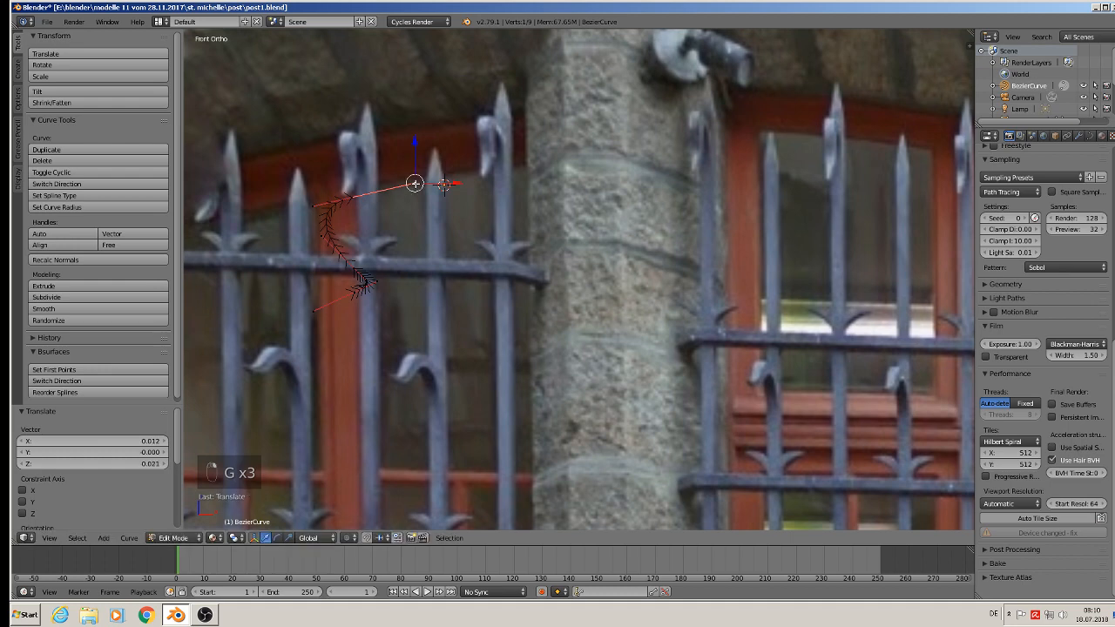
pyautogui.press('Tab')
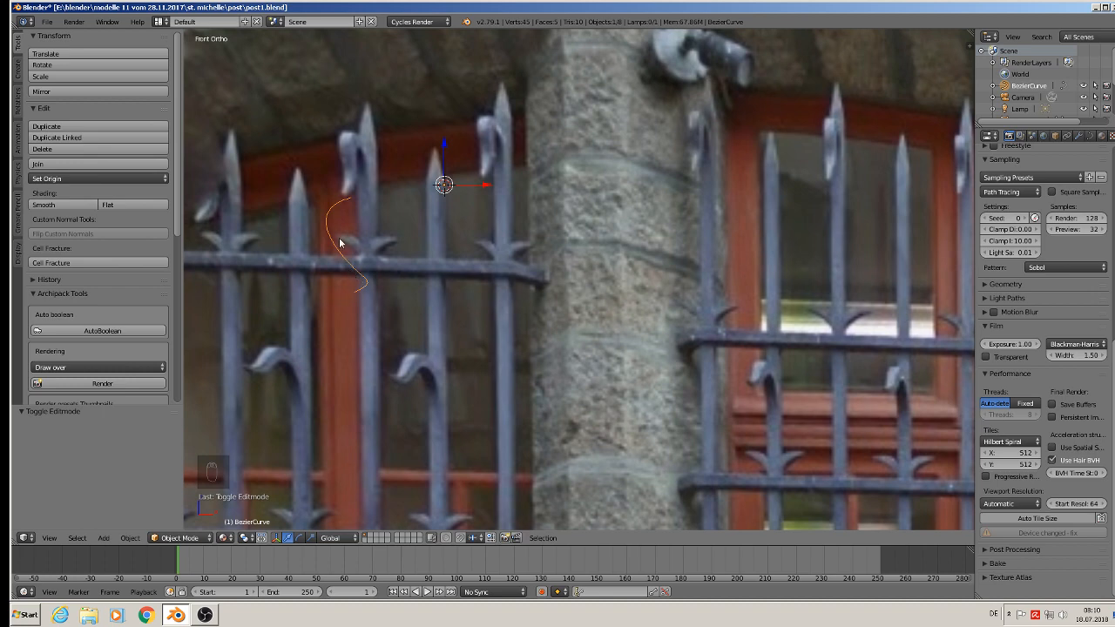
# Extrude a new curve point from the upper end point, about 0.023 in X and -0.019 in Z
pyautogui.press('Tab')
pyautogui.rightClick(352, 197)
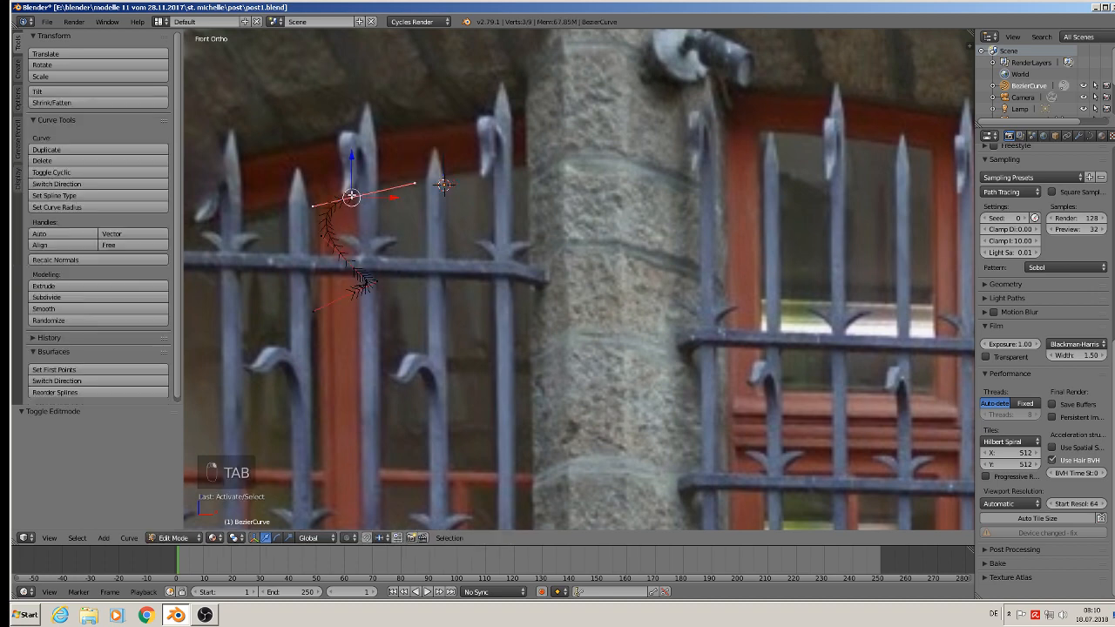
pyautogui.press('e')
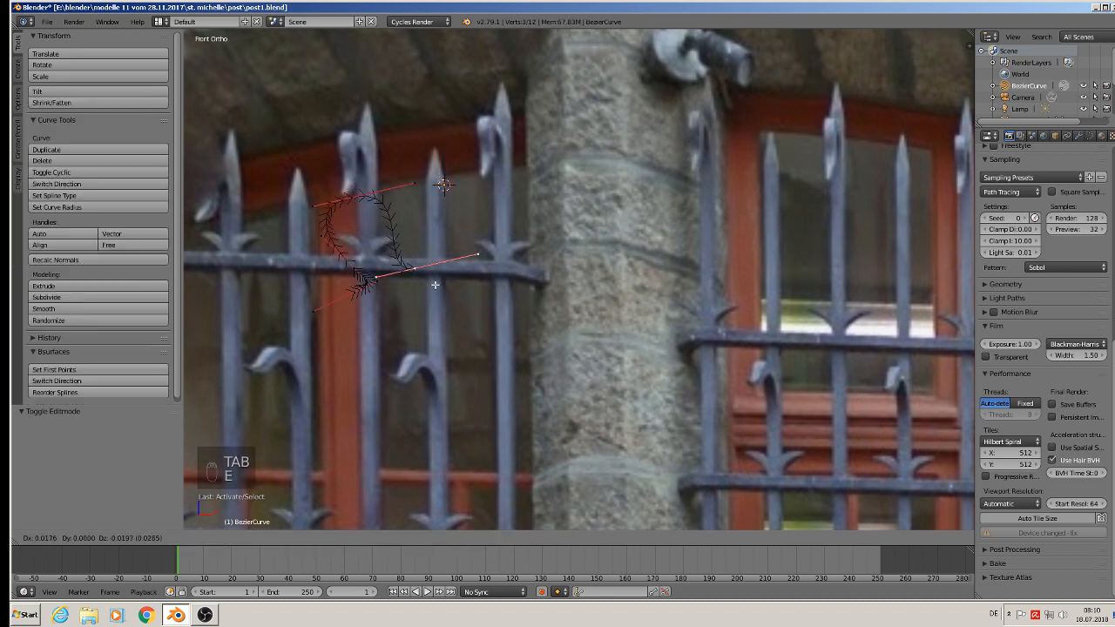
pyautogui.click(451, 280)
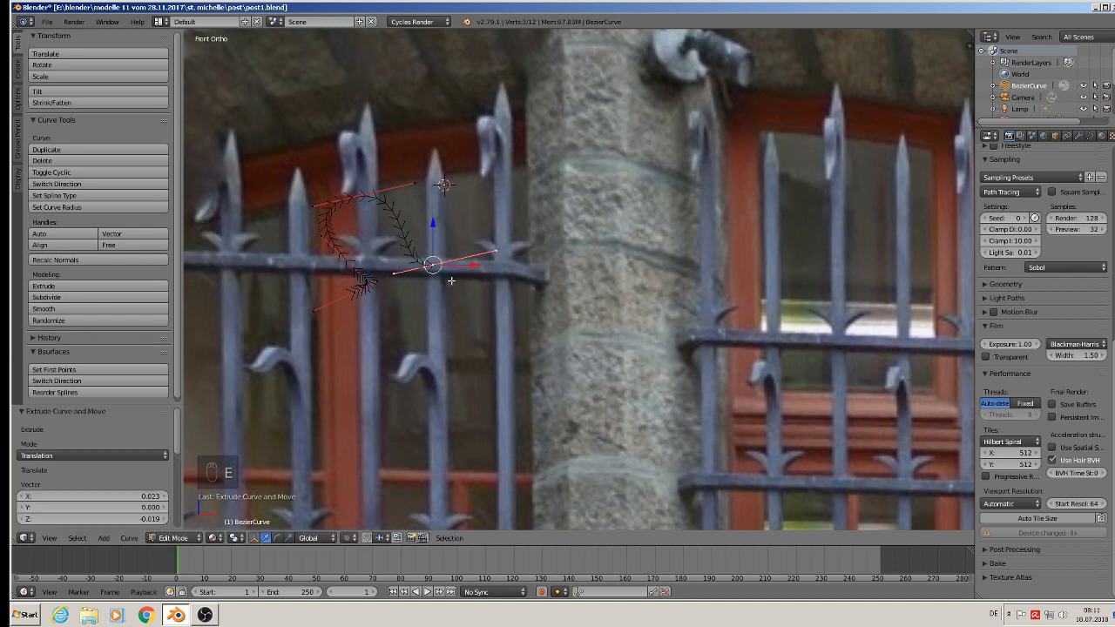
# Move the new end point's left handle about 0.003 in X and 0.014 in Z, and the point itself about -0.007 in X
pyautogui.press('g')
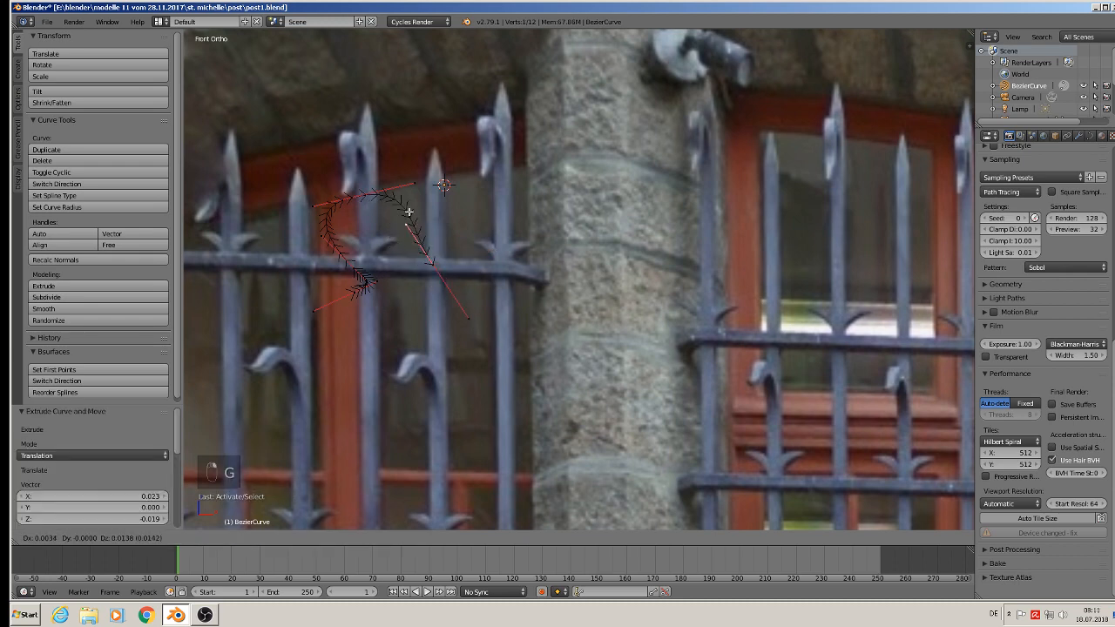
pyautogui.click(432, 263)
pyautogui.press('g')
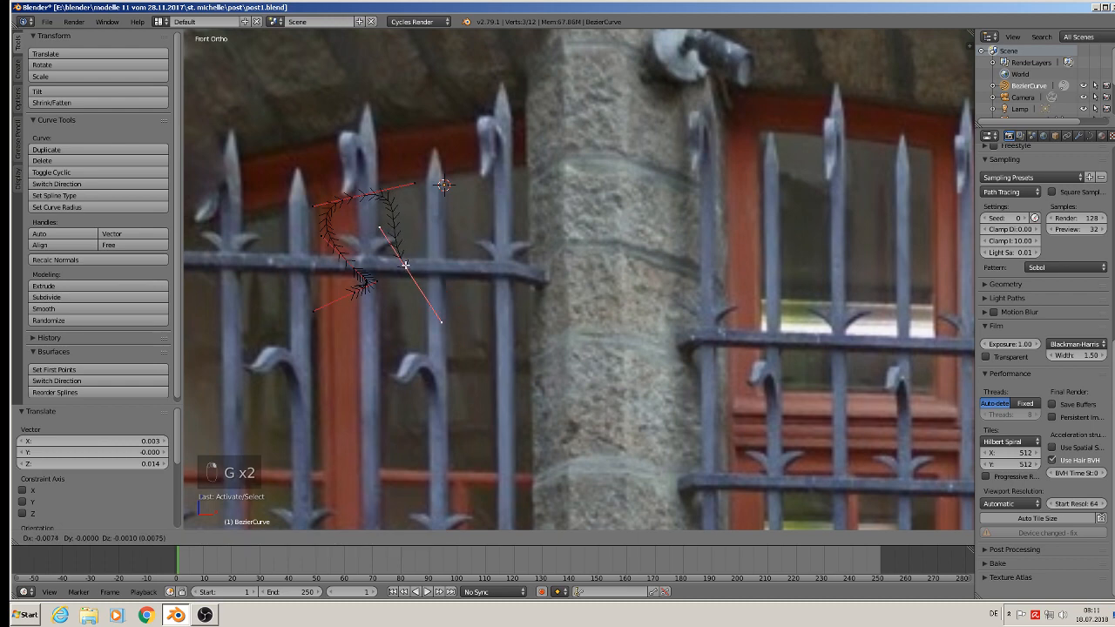
pyautogui.click(406, 265)
# Pull the top point's right handle inward and slightly down to tighten the hook's upper bend
pyautogui.rightClick(417, 184)
pyautogui.press('g')
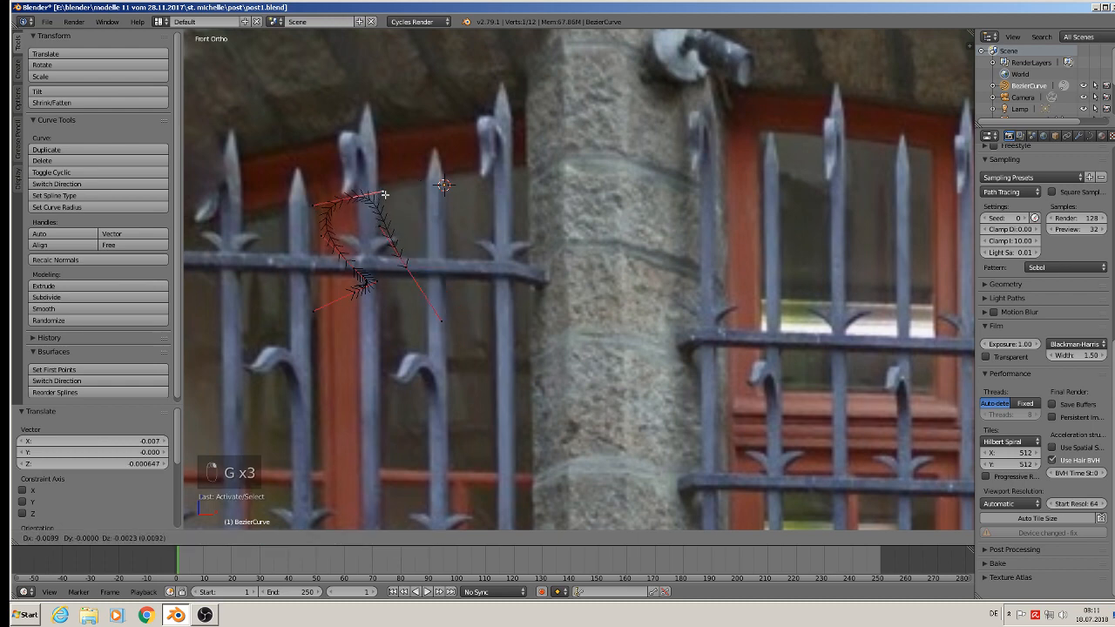
pyautogui.click(375, 194)
pyautogui.press('Tab')
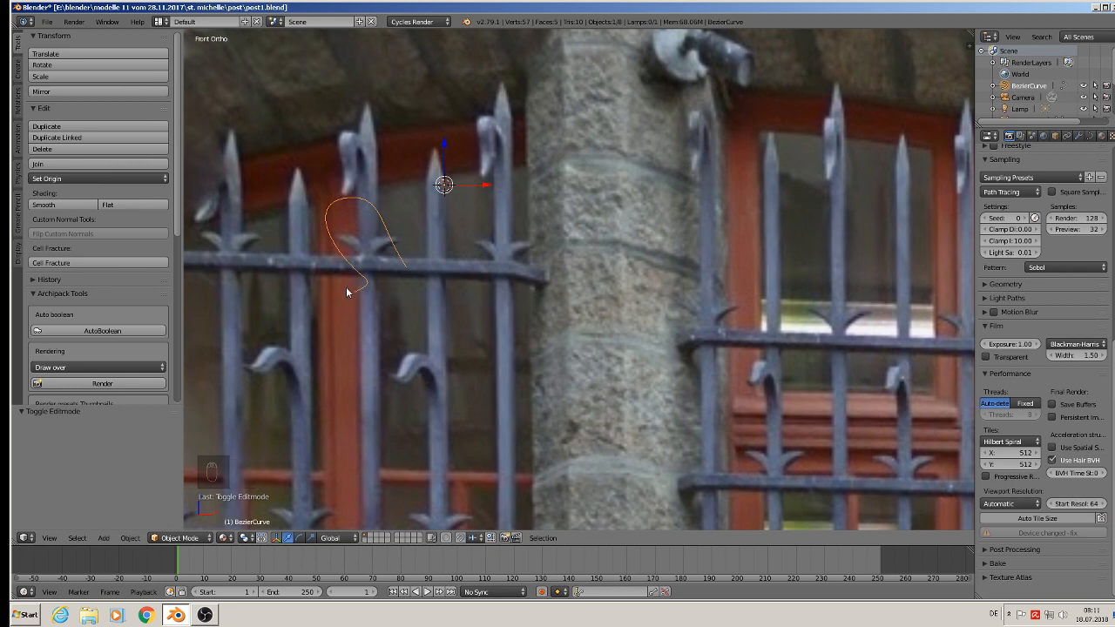
# Move the bottom point's right handle down about 0.004 in Z to curl the hook's lower end
pyautogui.press('Tab')
pyautogui.scroll(2, 367, 310)
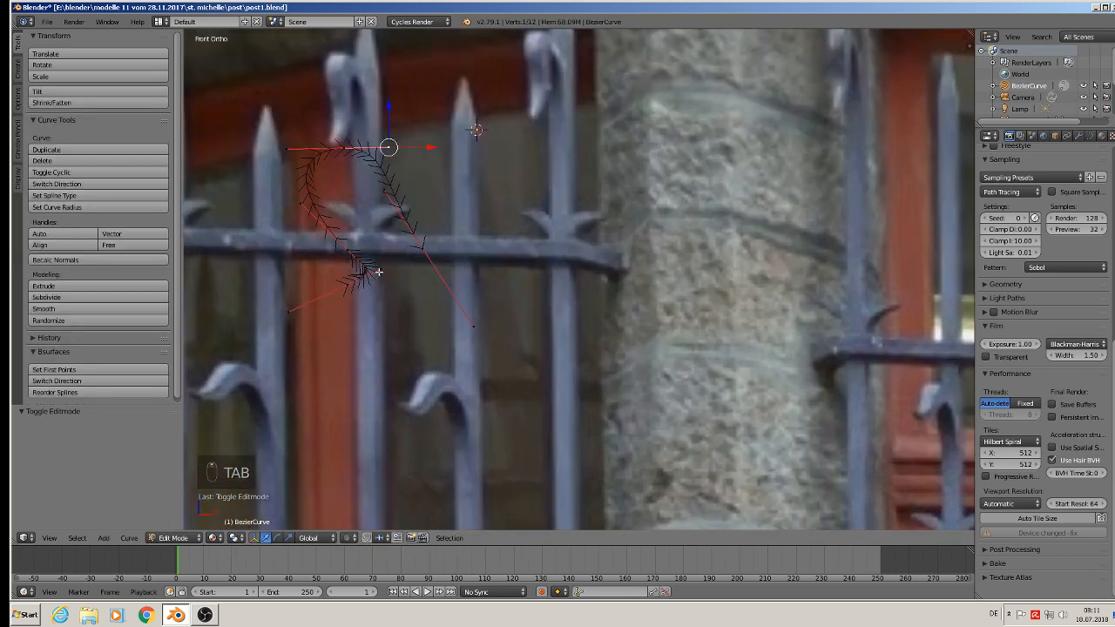
pyautogui.rightClick(379, 272)
pyautogui.press('g')
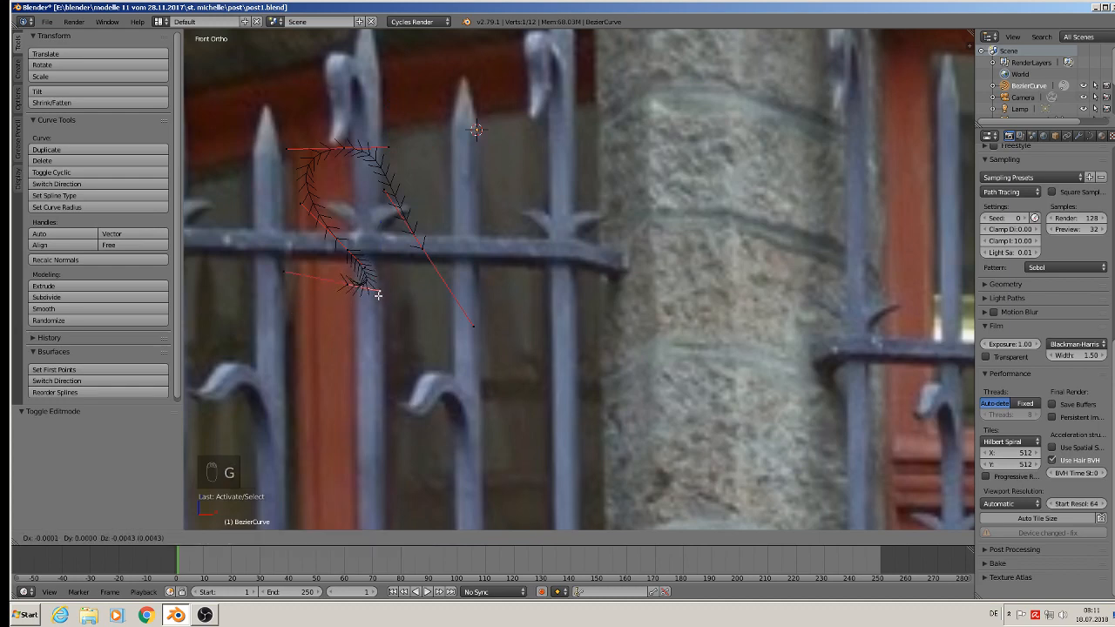
pyautogui.click(378, 294)
pyautogui.press('Tab')
pyautogui.scroll(-2, 348, 311)
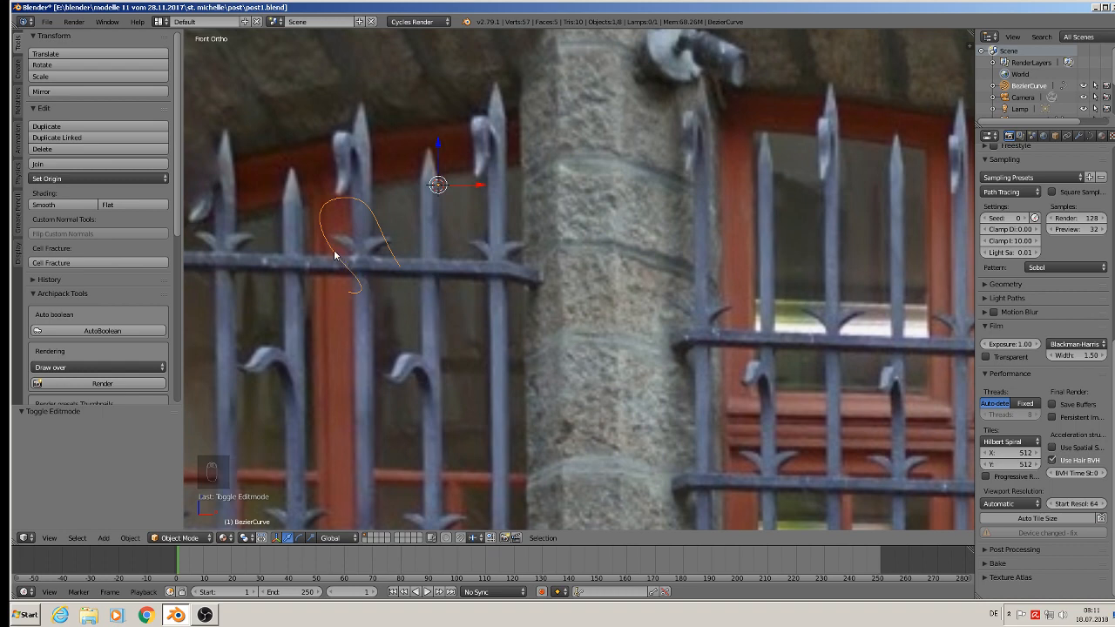
# Move the top point about 0.001 in X and -0.005 in Z, and pull its right handle about 0.004 toward the point
pyautogui.press('Tab')
pyautogui.rightClick(342, 200)
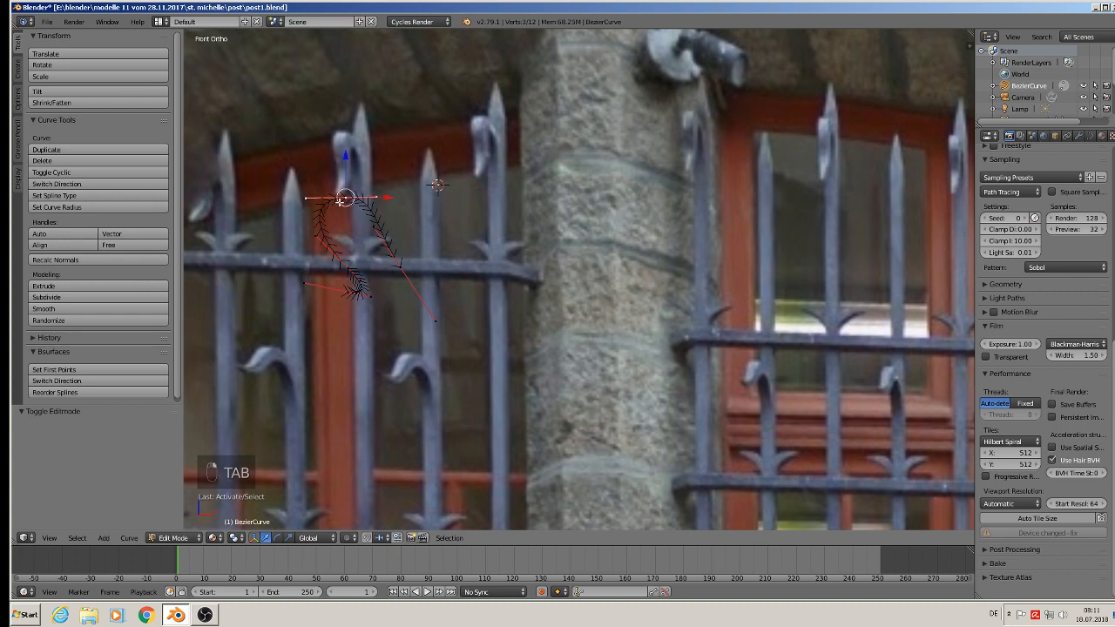
pyautogui.press('g')
pyautogui.click(381, 213)
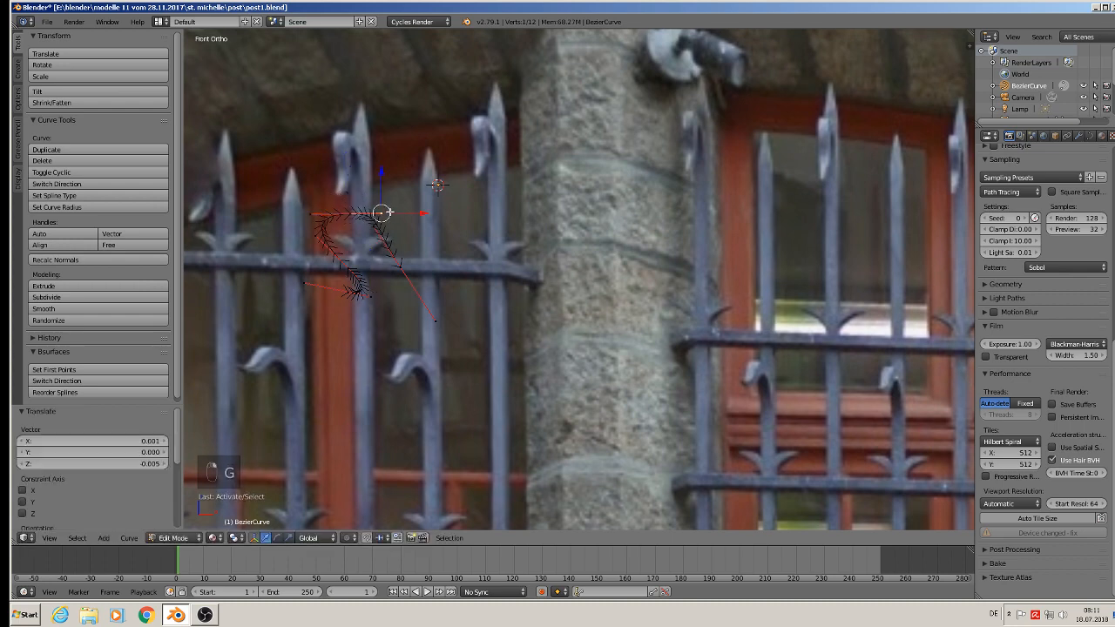
pyautogui.press('g')
pyautogui.click(323, 220)
# Move the top point's left handle about 0.003 in X and -0.001 in Z, and the adjacent point's upper handle 0.0015 in X and -0.0026 in Z
pyautogui.press('g')
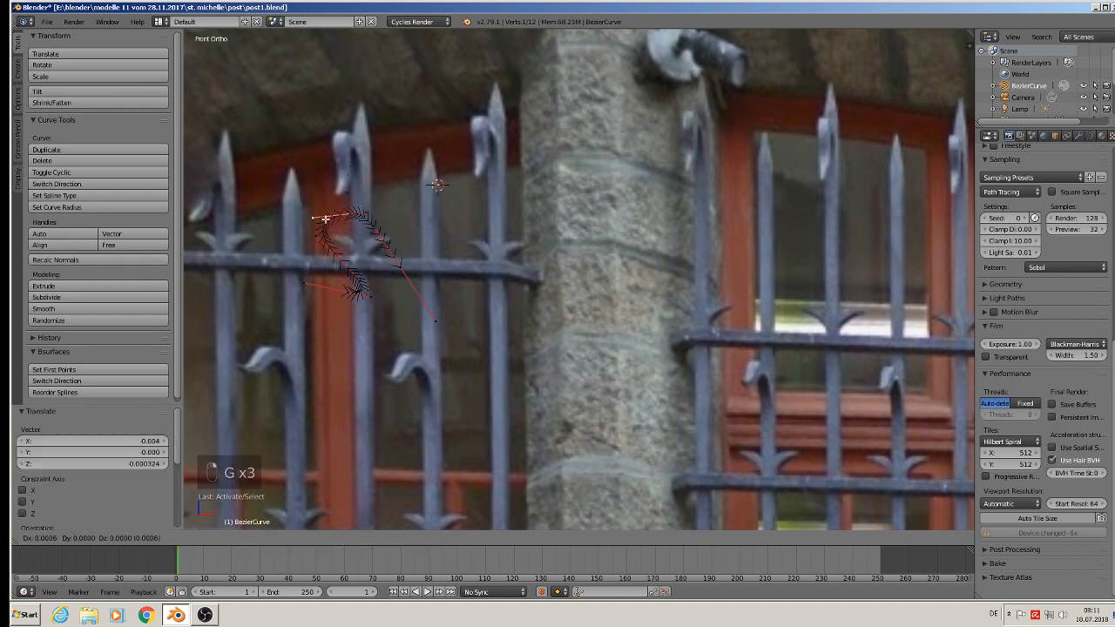
pyautogui.click(314, 232)
pyautogui.press('g')
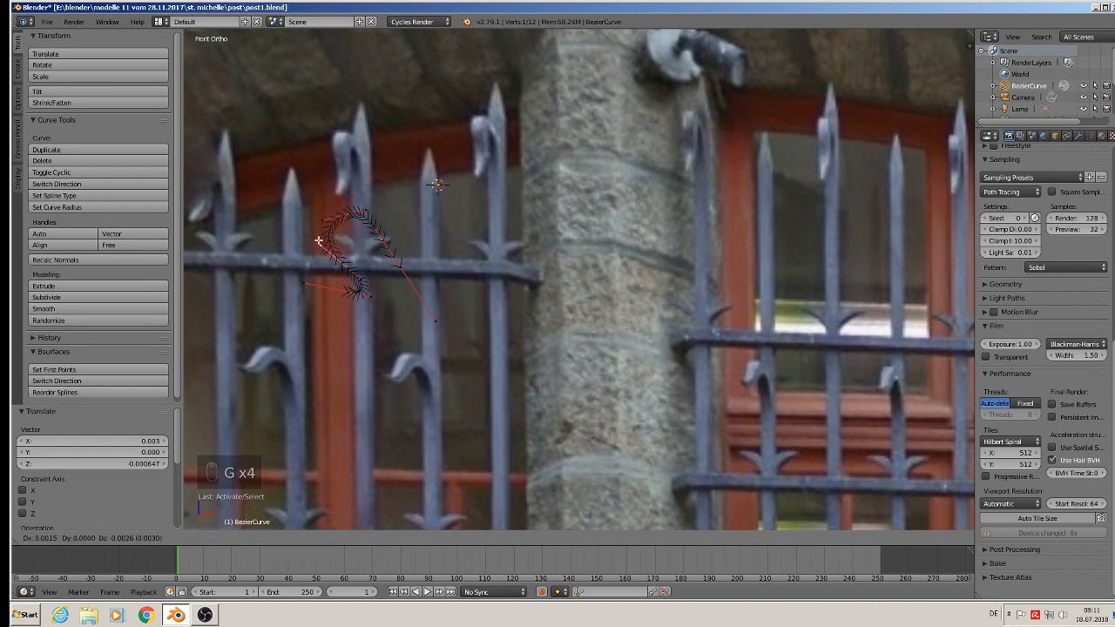
pyautogui.click(319, 240)
pyautogui.press('Tab')
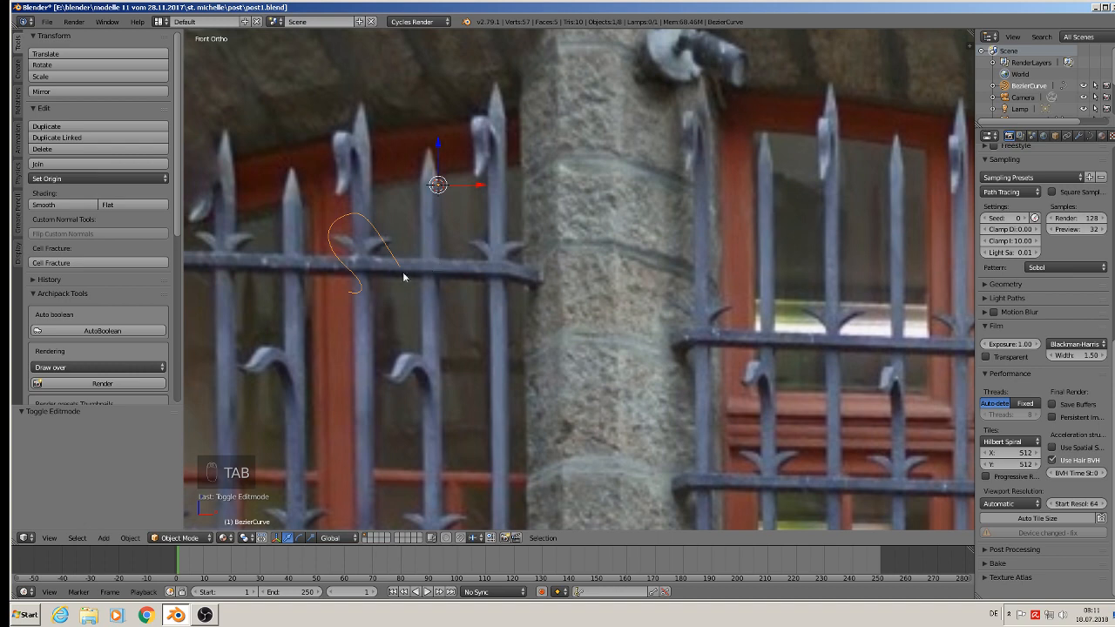
# Shift the curve's top point about -0.002 in X and -0.001 in Z
pyautogui.press('Tab')
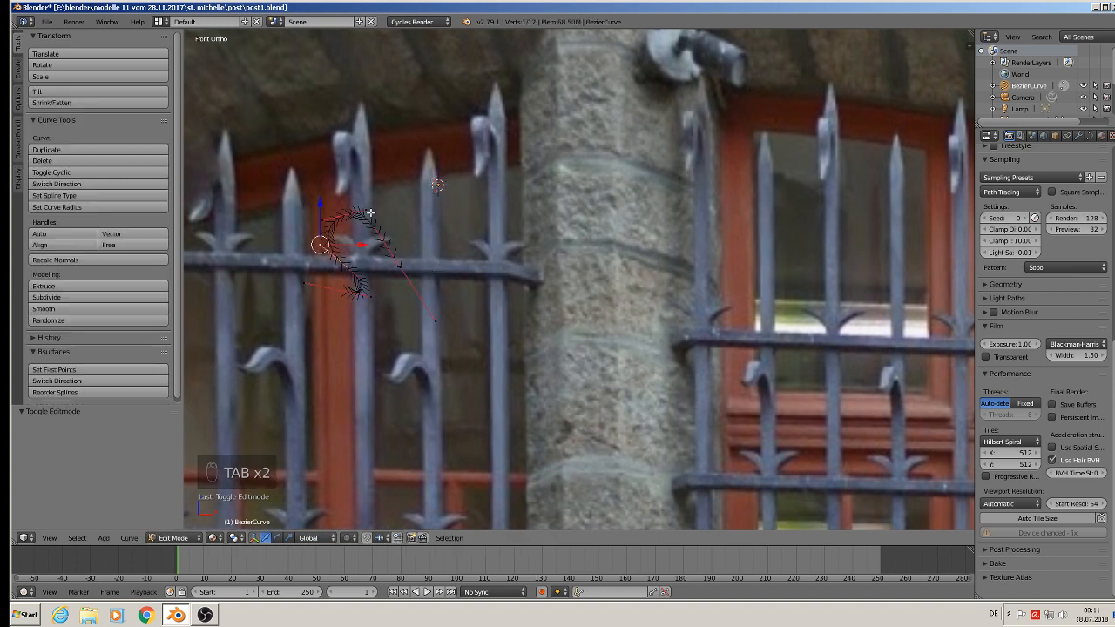
pyautogui.rightClick(352, 213)
pyautogui.press('g')
pyautogui.click(343, 220)
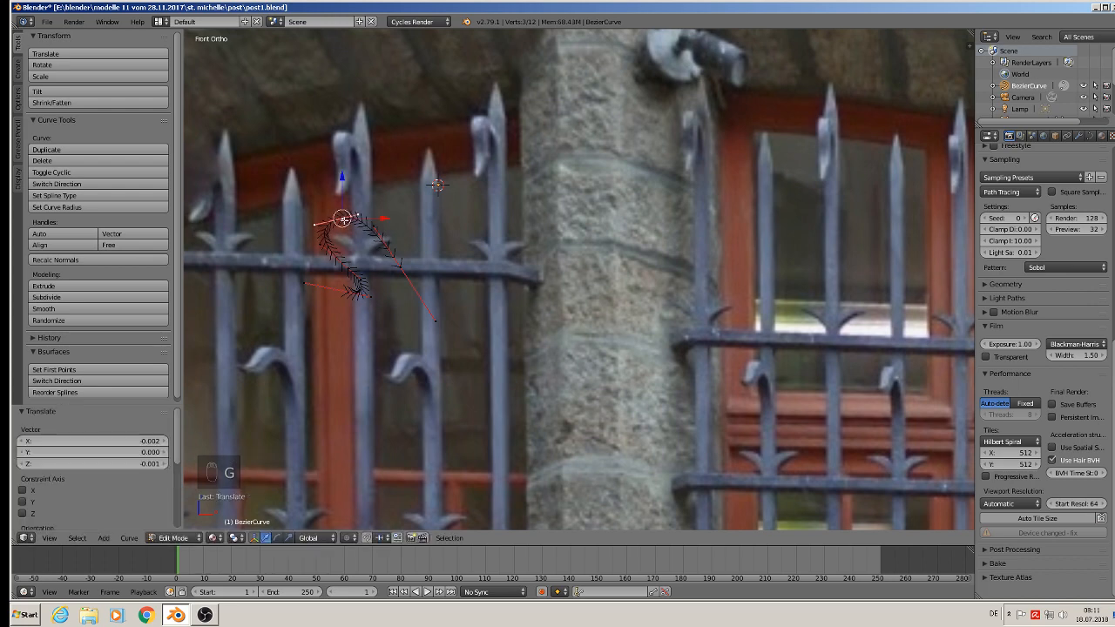
pyautogui.press('Tab')
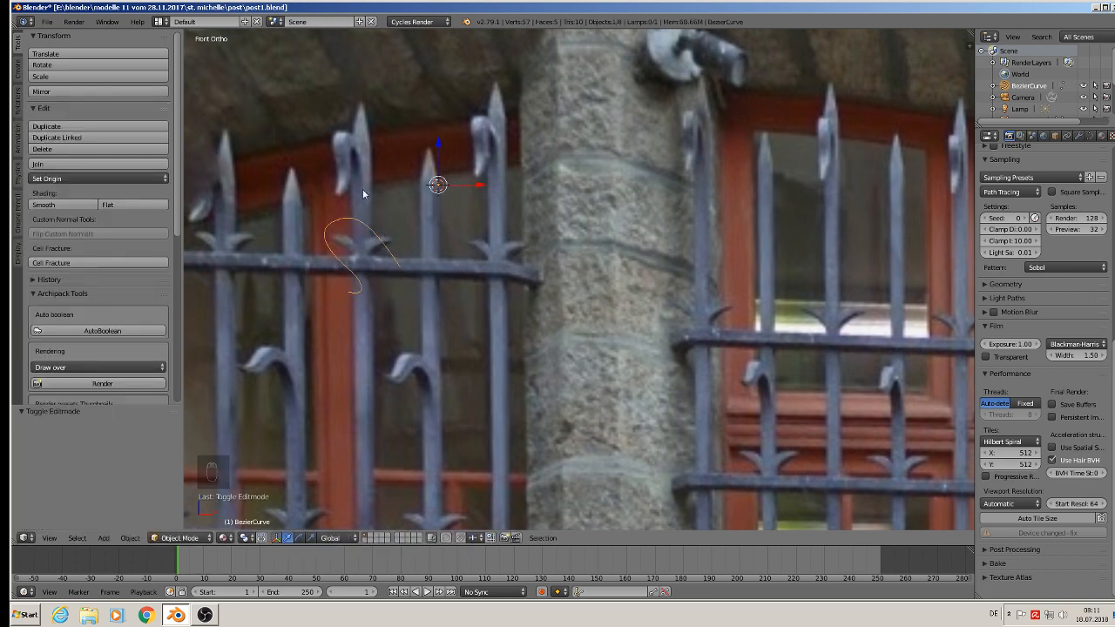
# Move the top point's left handle about 0.003 in X to round the hook's bend
pyautogui.press('Tab')
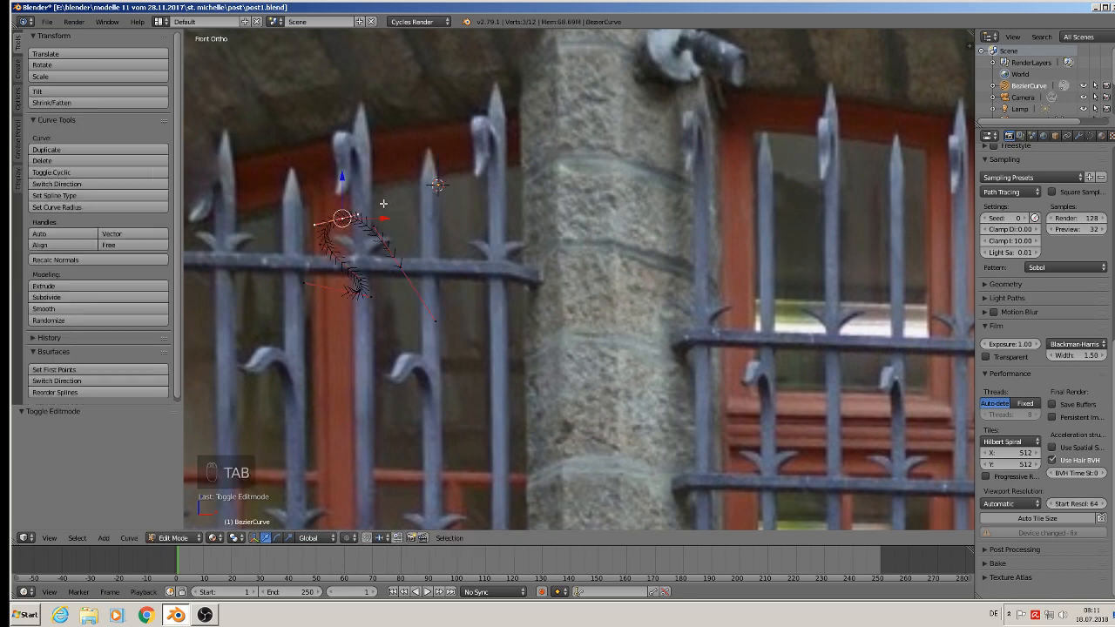
pyautogui.rightClick(318, 224)
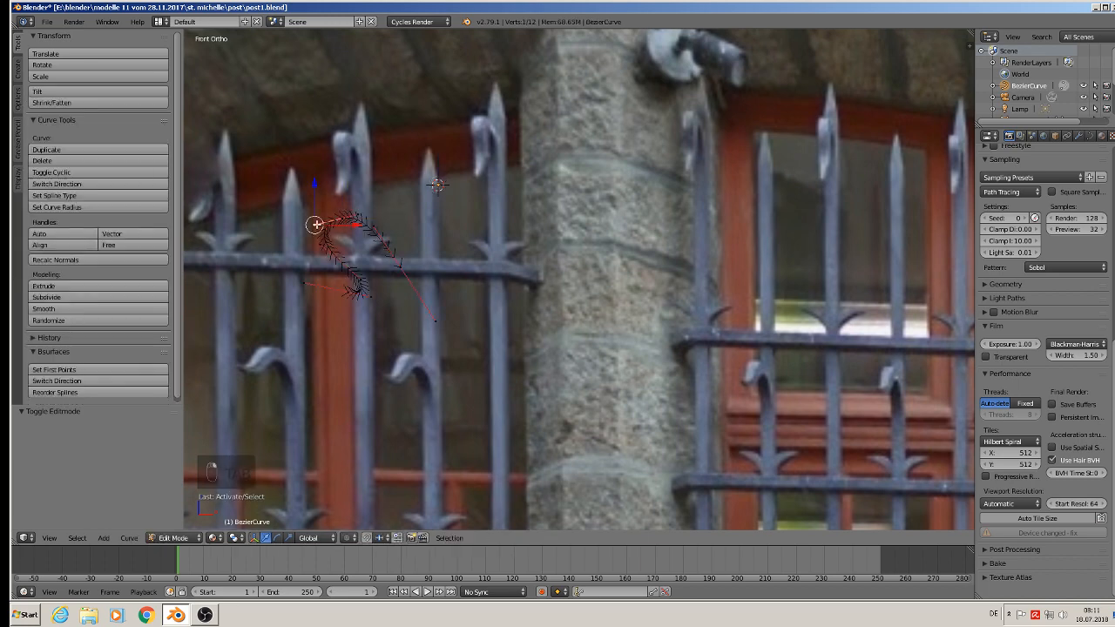
pyautogui.press('g')
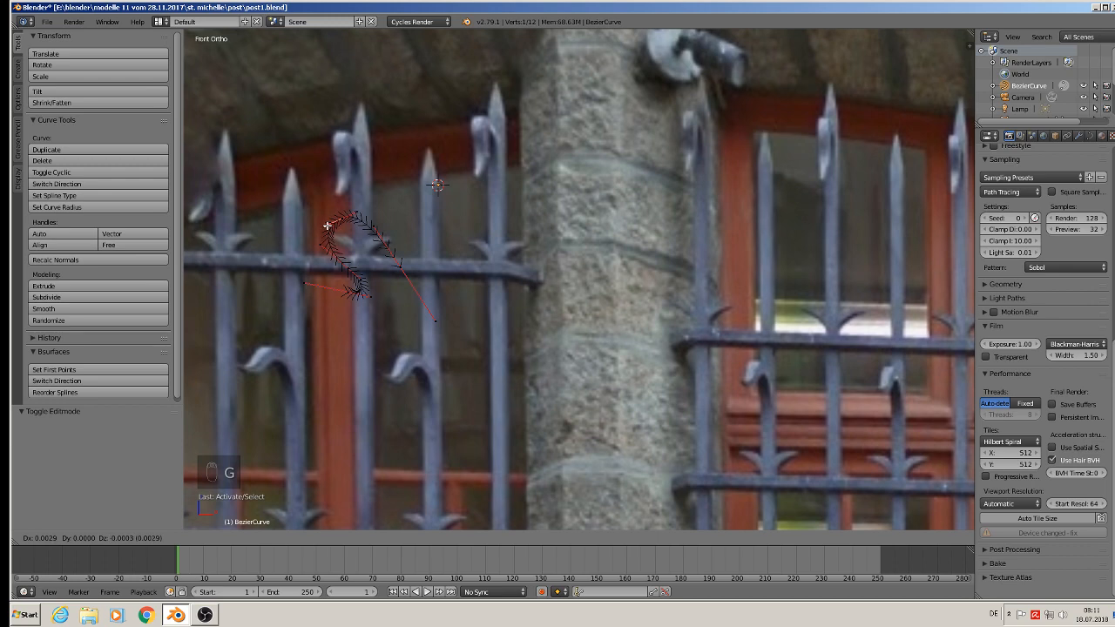
pyautogui.click(327, 226)
pyautogui.press('Tab')
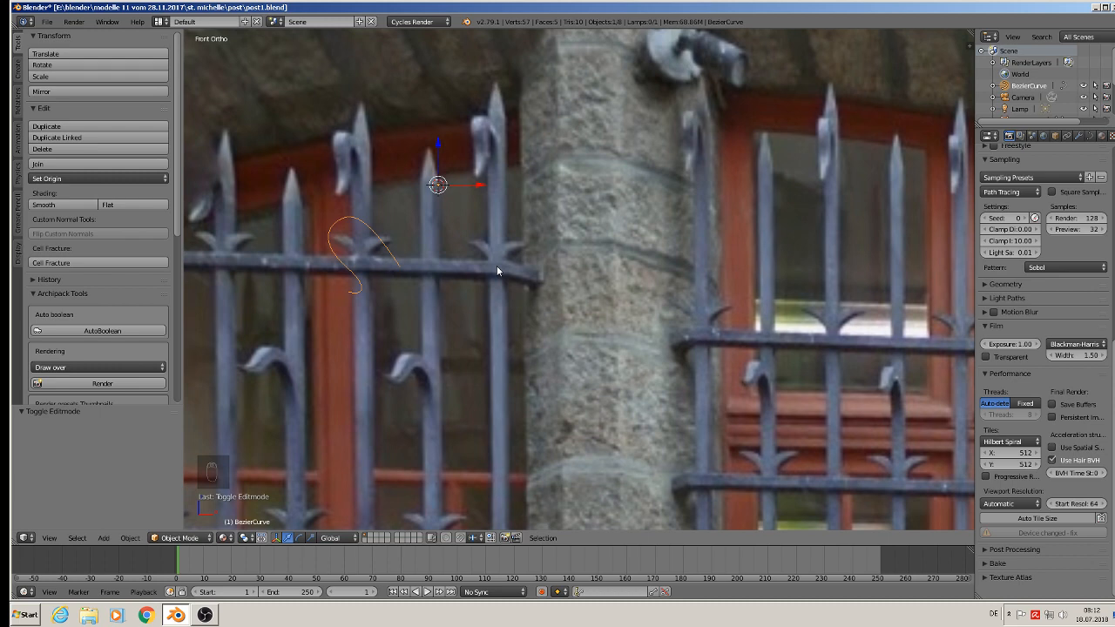
# Move the curve's lower end point about 0.004 in X and -0.008 in Z to lengthen the hook's straight leg
pyautogui.press('Tab')
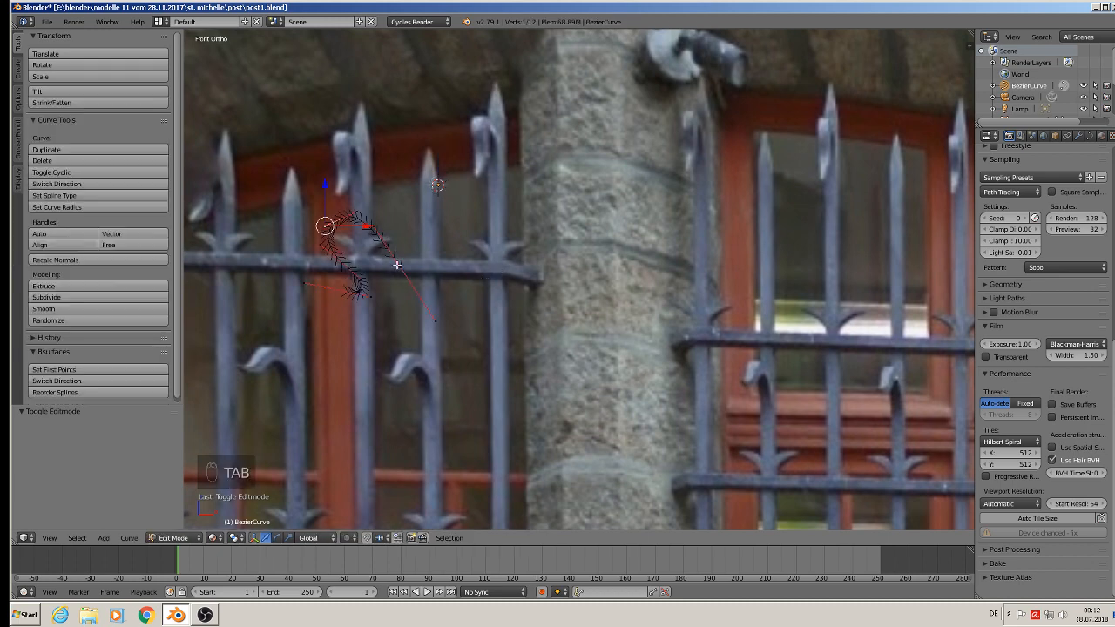
pyautogui.rightClick(418, 284)
pyautogui.press('g')
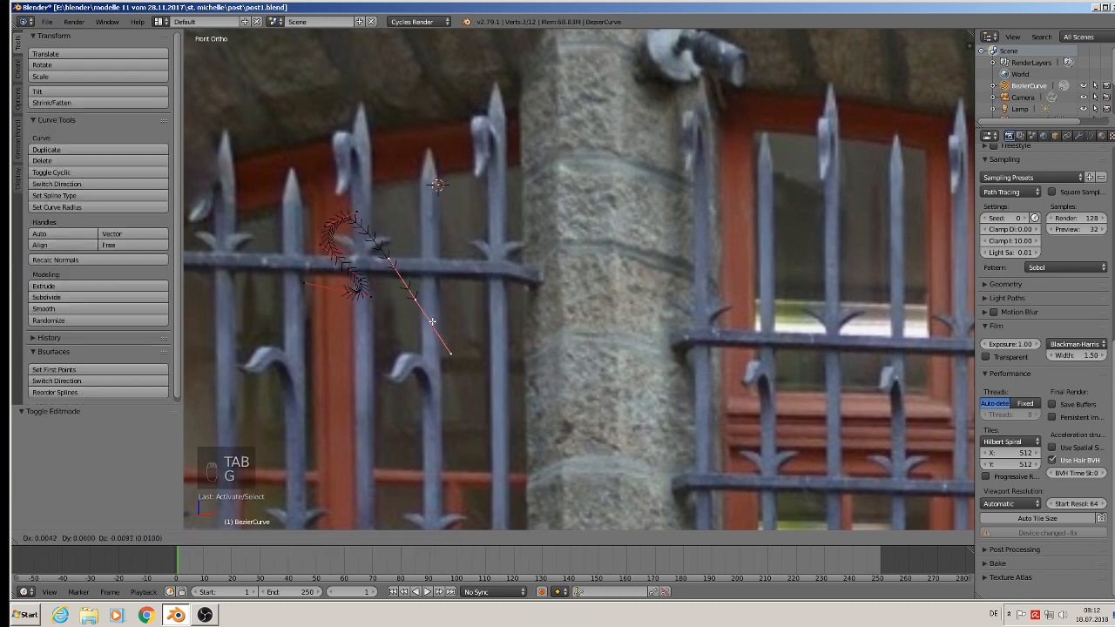
pyautogui.click(433, 321)
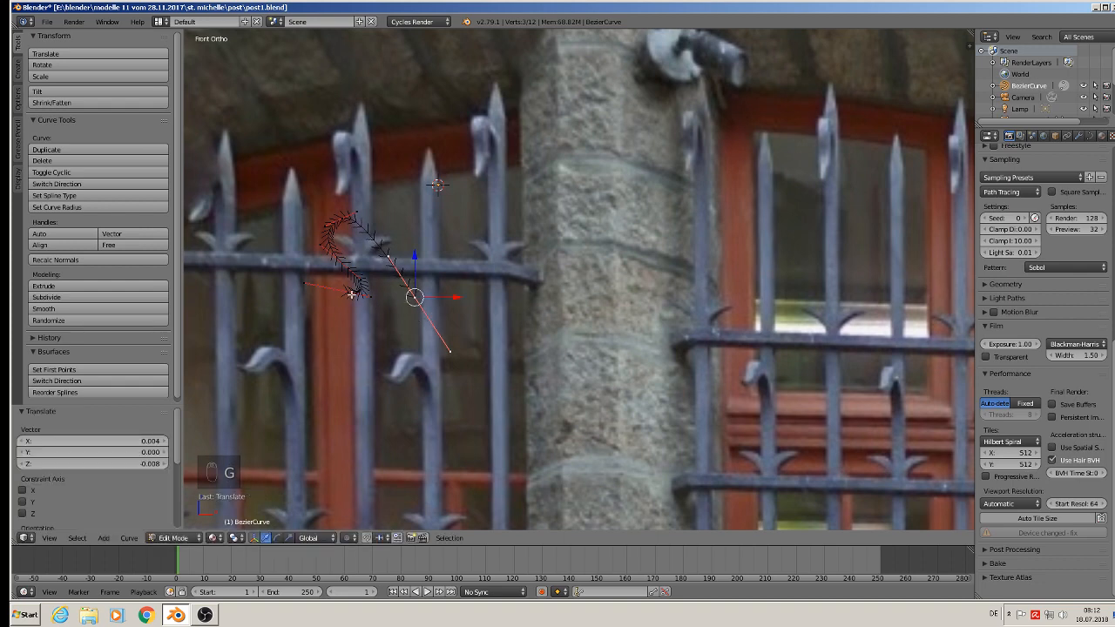
pyautogui.press('Tab')
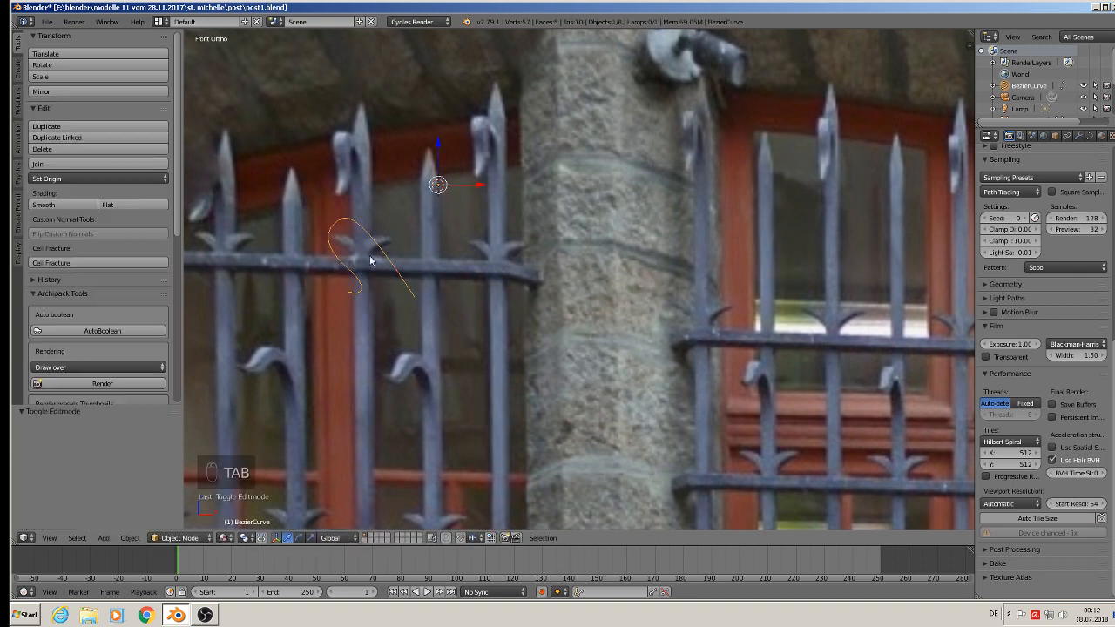
# Move the right handle of the hook's top point about 0.002 in X and -0.002 in Z to refine the bend
pyautogui.press('Tab')
pyautogui.scroll(2, 366, 225)
pyautogui.rightClick(357, 210)
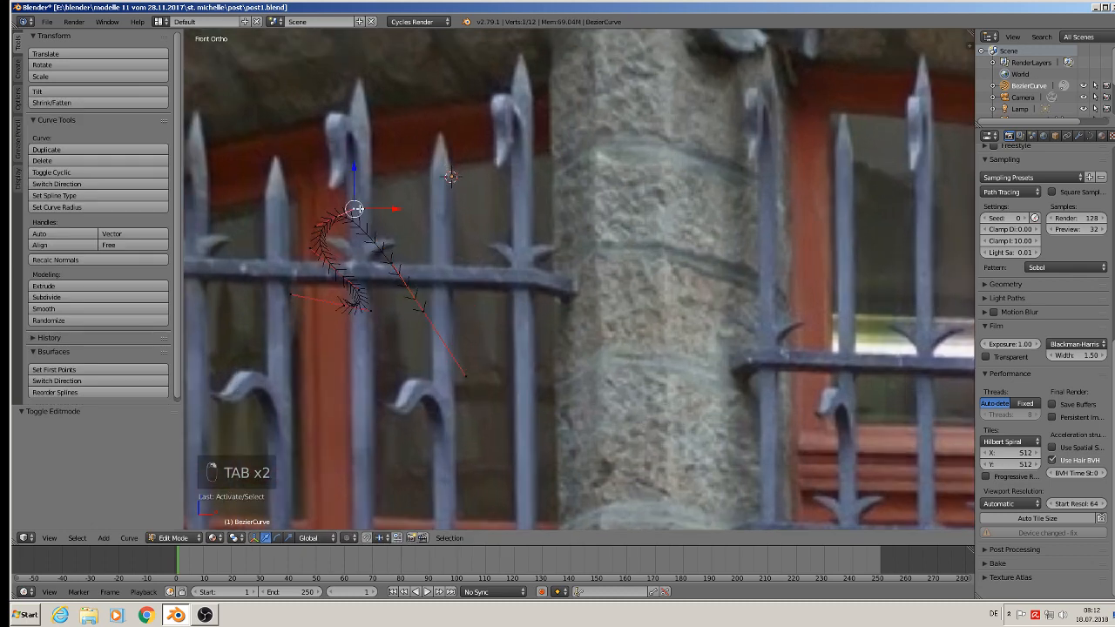
pyautogui.press('g')
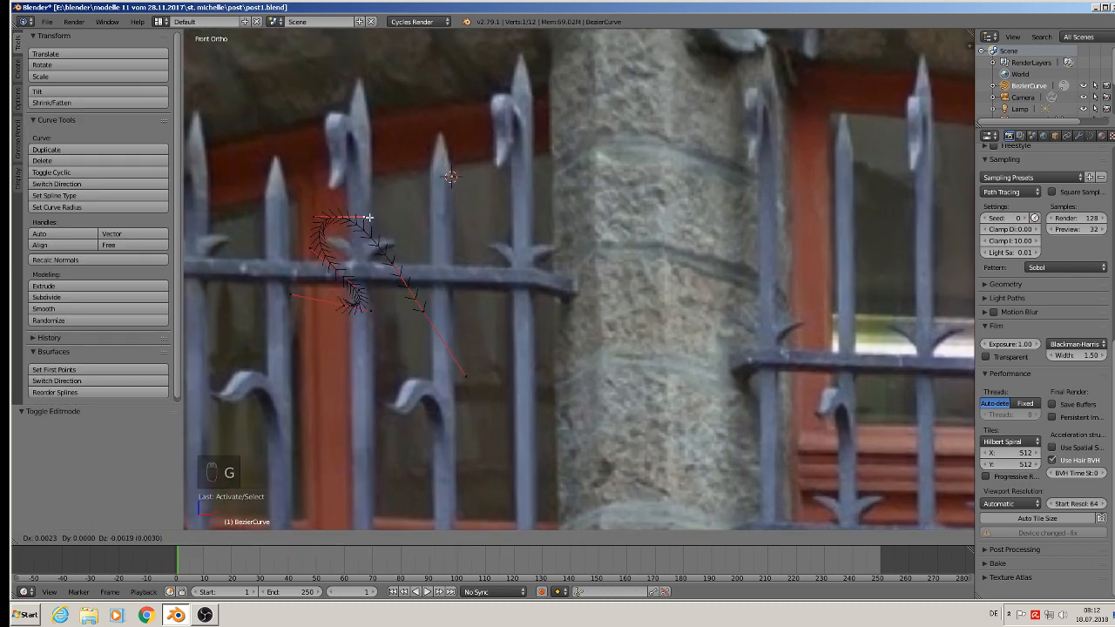
pyautogui.click(366, 232)
pyautogui.press('Tab')
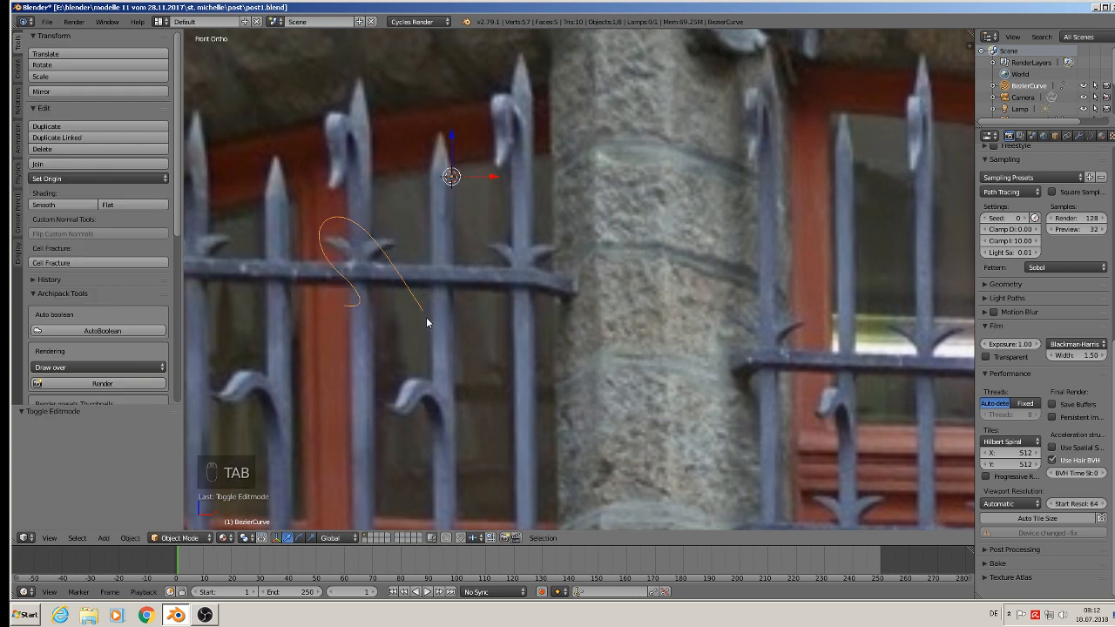
# Move the whole hook curve -0.046 along Y, in front of the reference image, and return to the front view
pyautogui.scroll(-4, 428, 318)
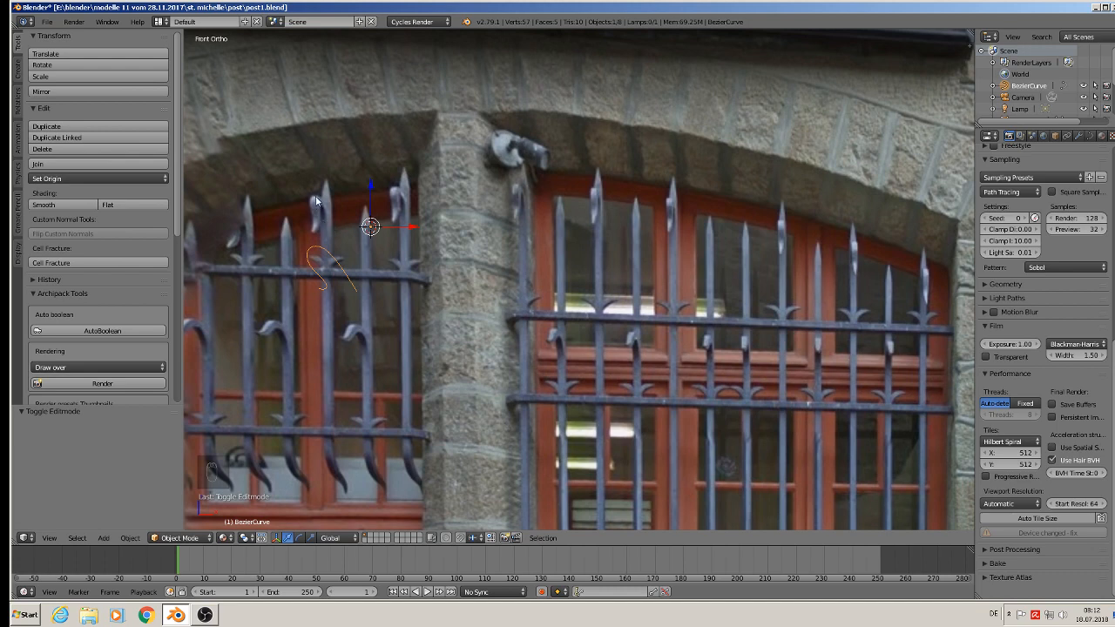
pyautogui.press('a')
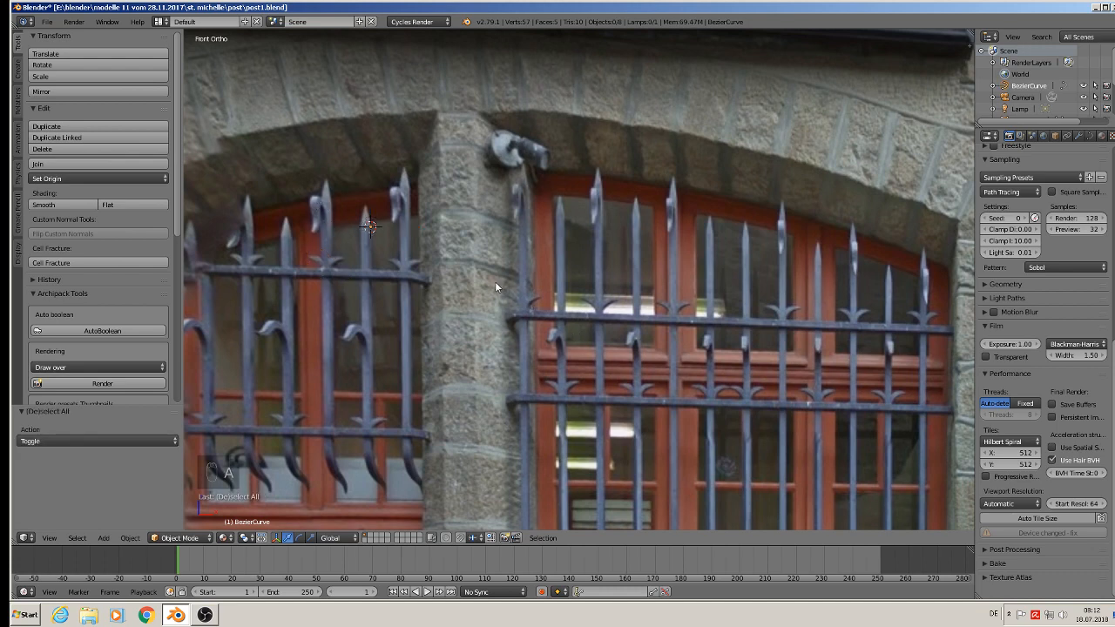
pyautogui.press('Tab')
pyautogui.press('Tab')
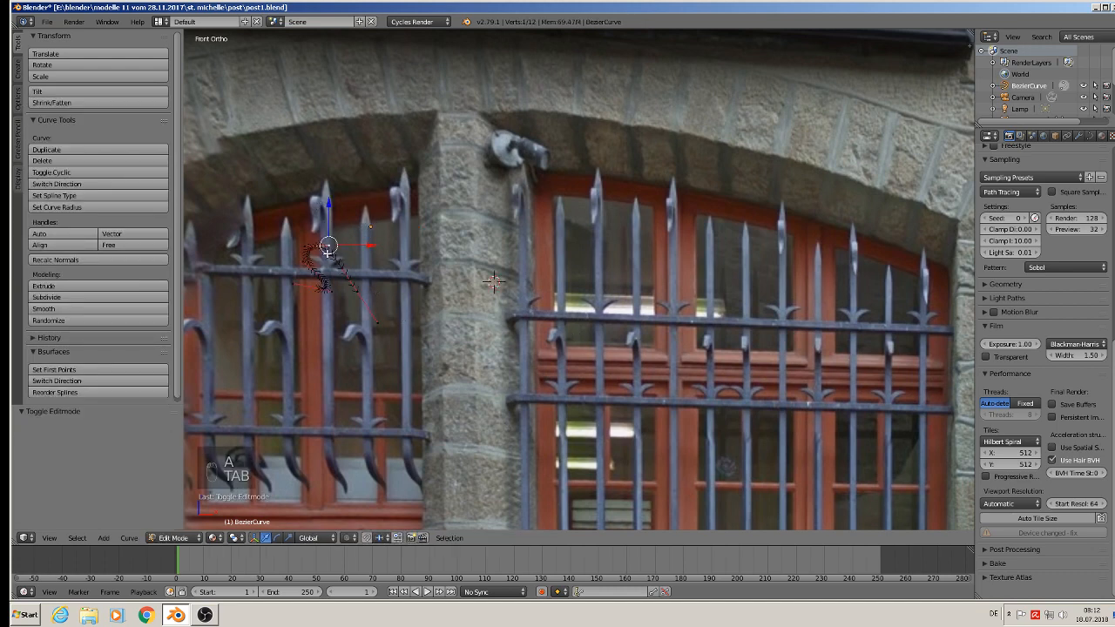
pyautogui.rightClick(326, 255)
pyautogui.moveTo(362, 284); pyautogui.dragTo(305, 313, button='middle')
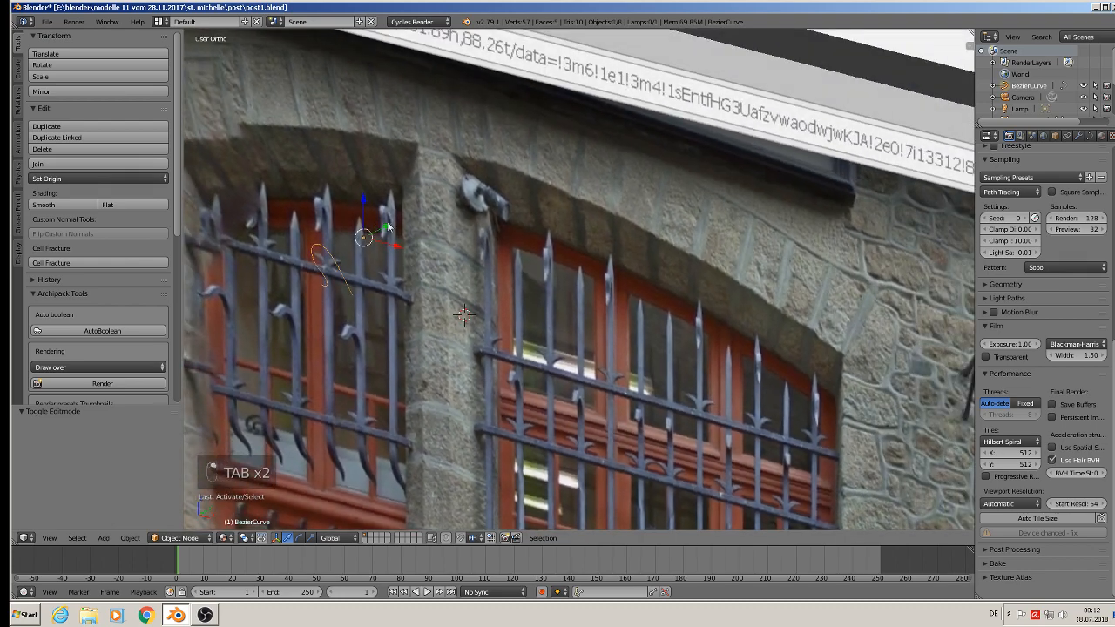
pyautogui.moveTo(387, 229); pyautogui.dragTo(360, 243)
pyautogui.press('KP_1')
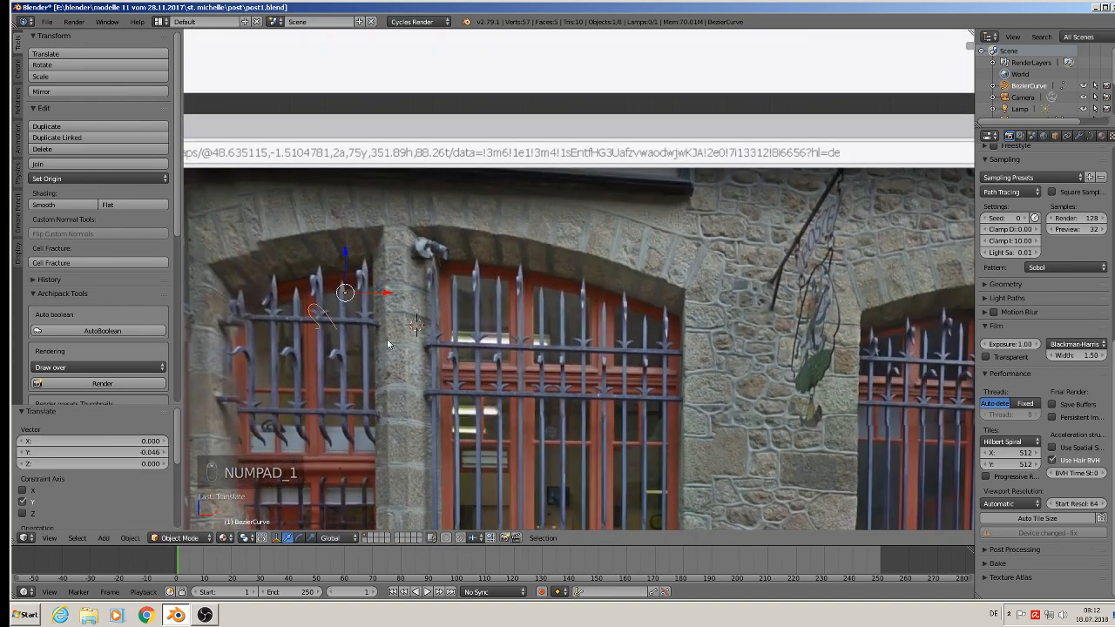
# Add a cube at the end of the upper crossbar beside the stone pillar and scale it by about -0.005
pyautogui.scroll(4, 389, 345)
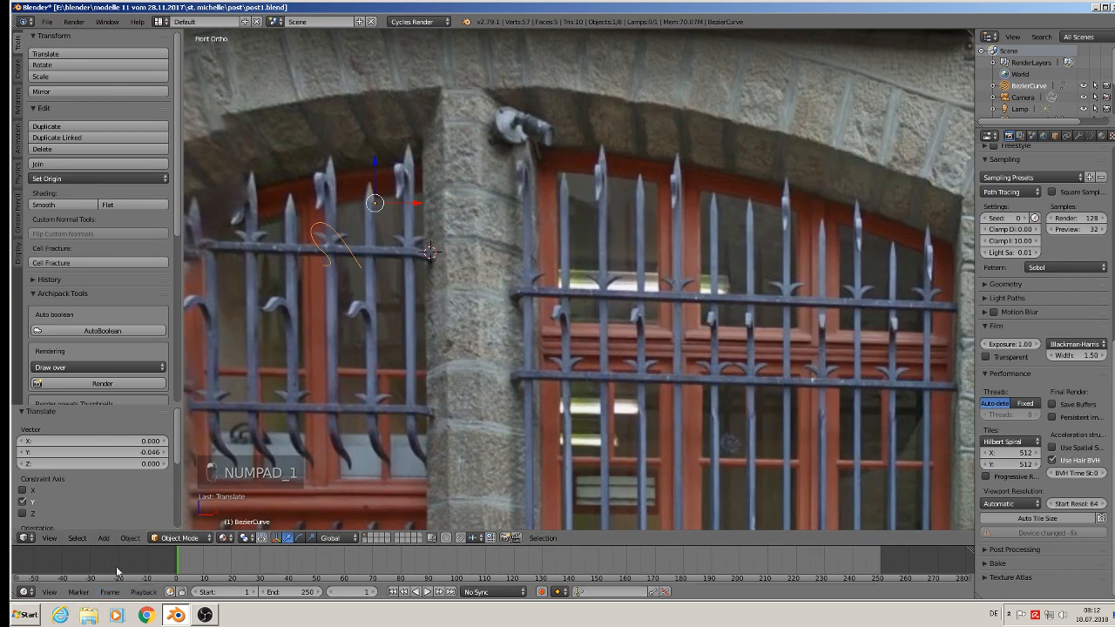
pyautogui.click(103, 538)
pyautogui.moveTo(119, 524)
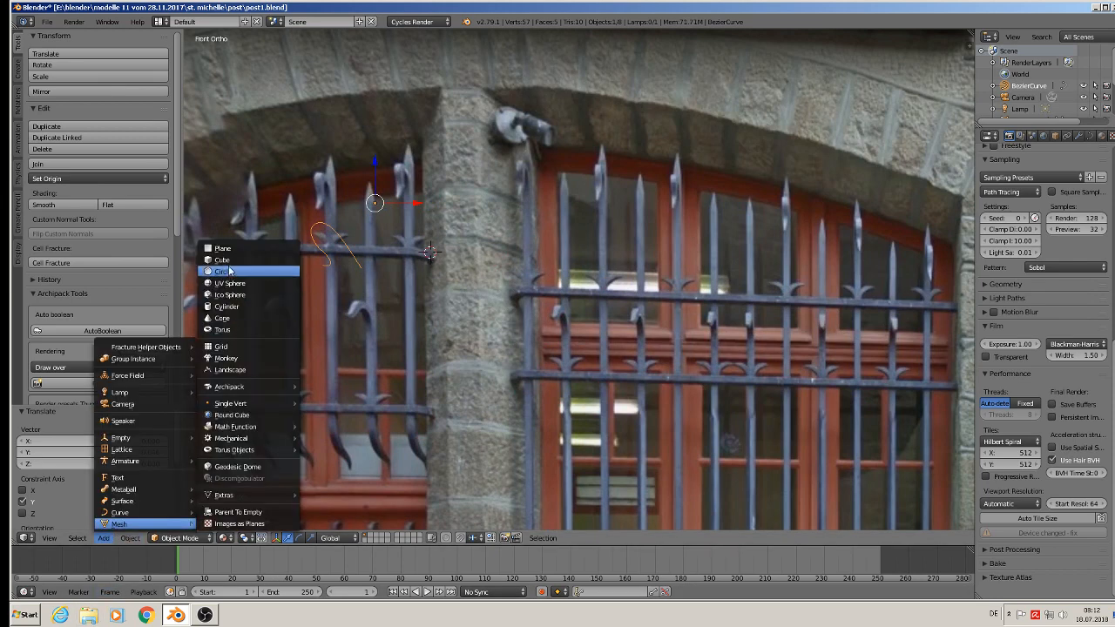
pyautogui.click(224, 259)
pyautogui.press('s')
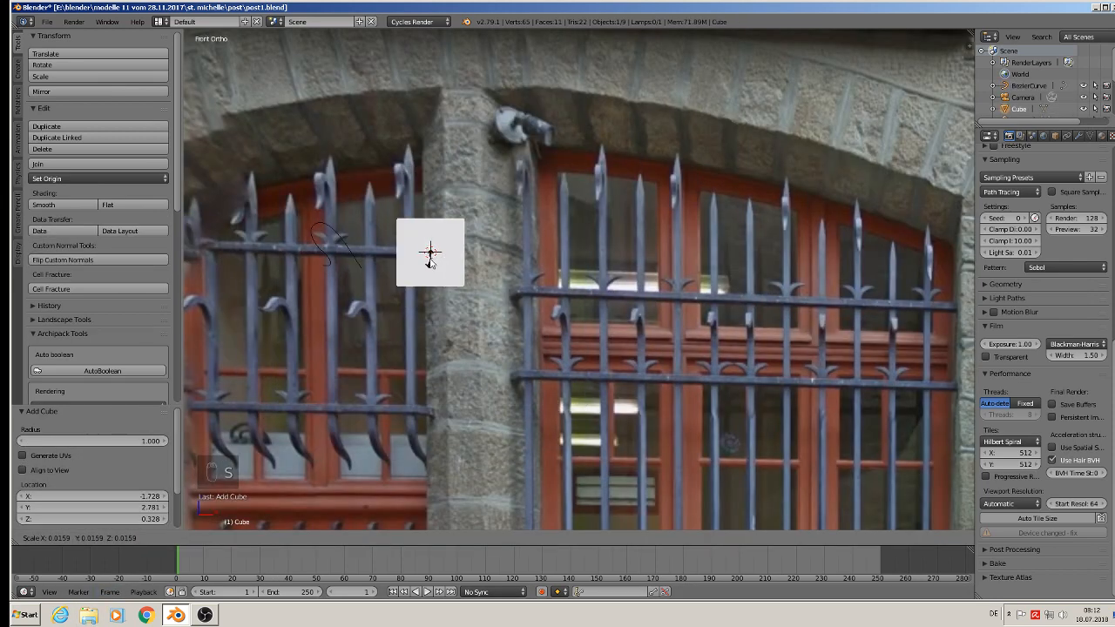
pyautogui.click(432, 260)
# Scale the cube by about 0.451 to bring it near the thickness of the grille bars
pyautogui.scroll(5, 436, 260)
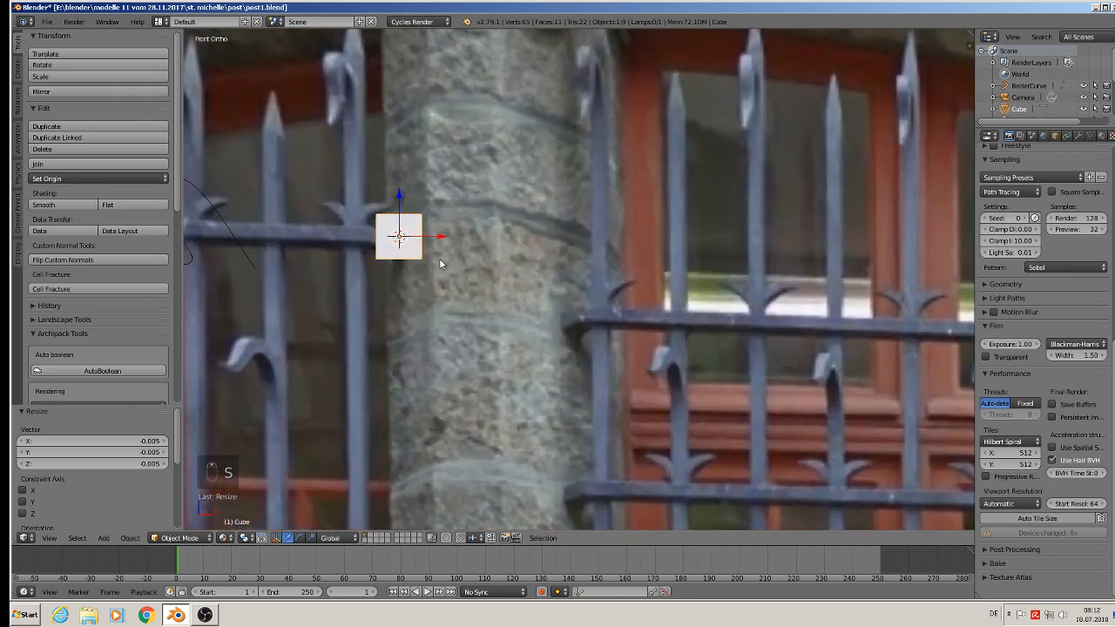
pyautogui.scroll(1, 439, 259)
pyautogui.keyDown('shift'); pyautogui.moveTo(483, 258); pyautogui.dragTo(570, 268, button='middle'); pyautogui.keyUp('shift')
pyautogui.scroll(-2, 547, 278)
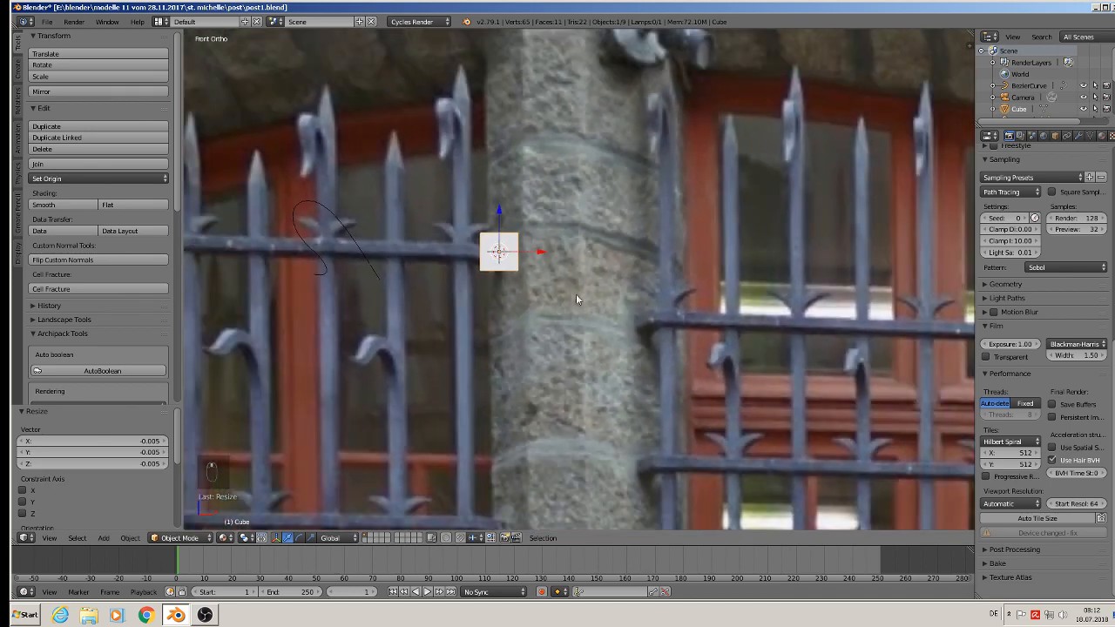
pyautogui.press('s')
pyautogui.click(525, 282)
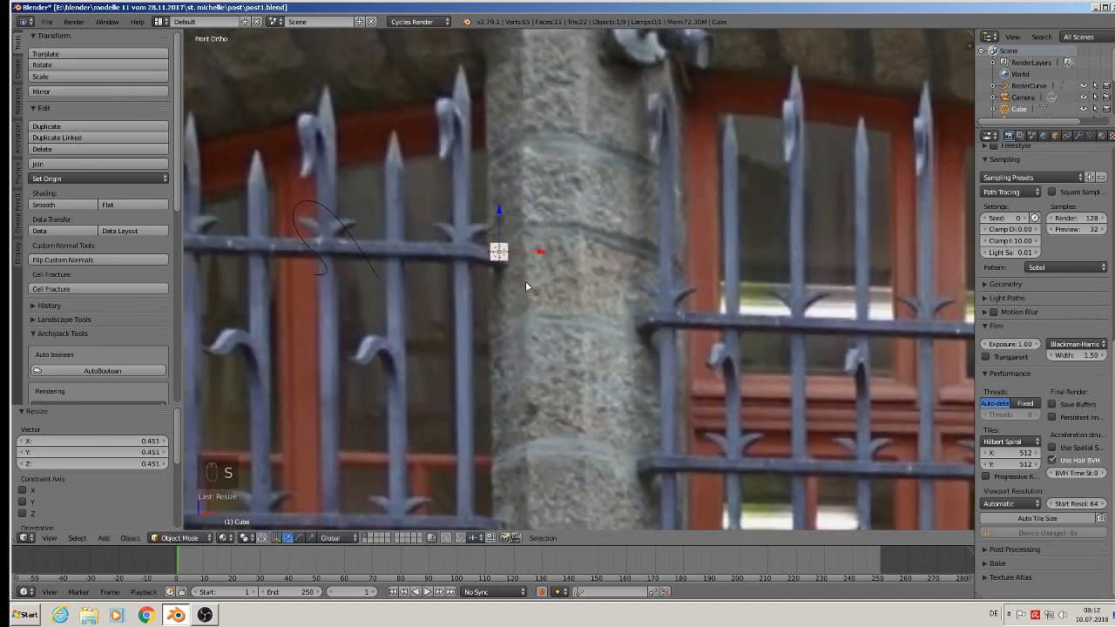
# Move the small cube forward along the Y axis, away from the reference image
pyautogui.scroll(3, 526, 281)
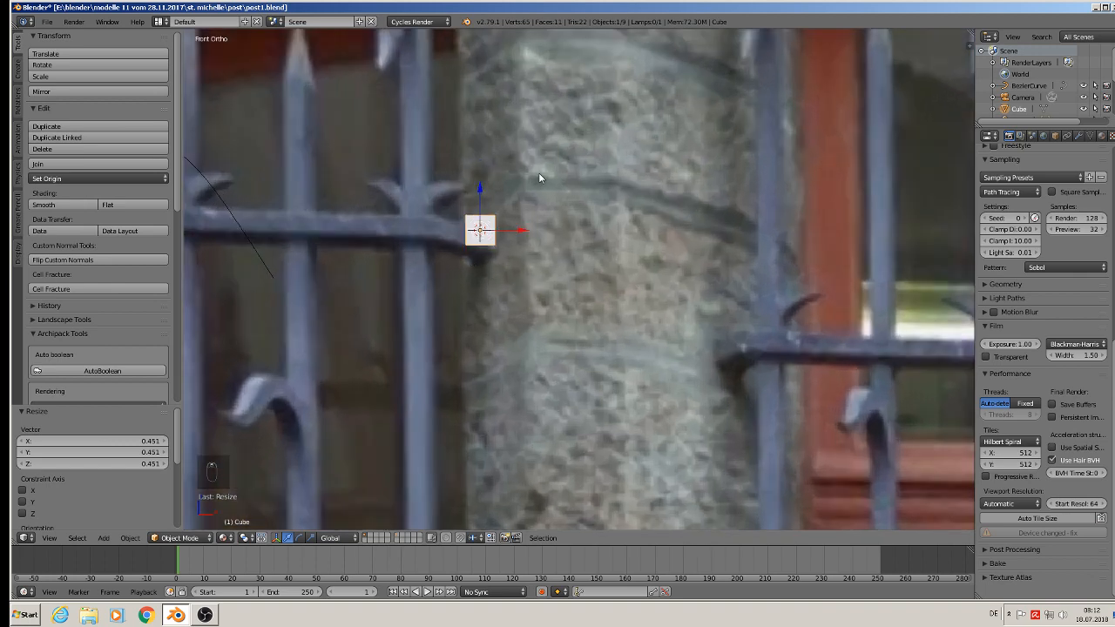
pyautogui.moveTo(492, 272); pyautogui.dragTo(544, 190, button='middle')
pyautogui.press('g')
pyautogui.press('y')
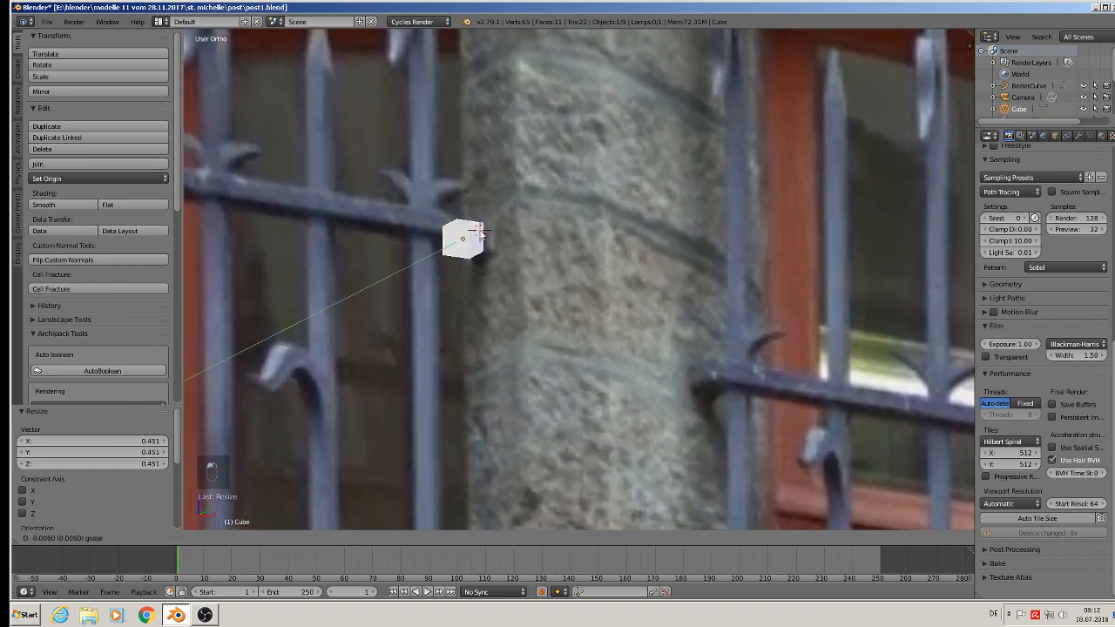
pyautogui.click(419, 321)
# Extrude the cube's side face facing positive X by about 0.067 to form a long bar
pyautogui.press('Tab')
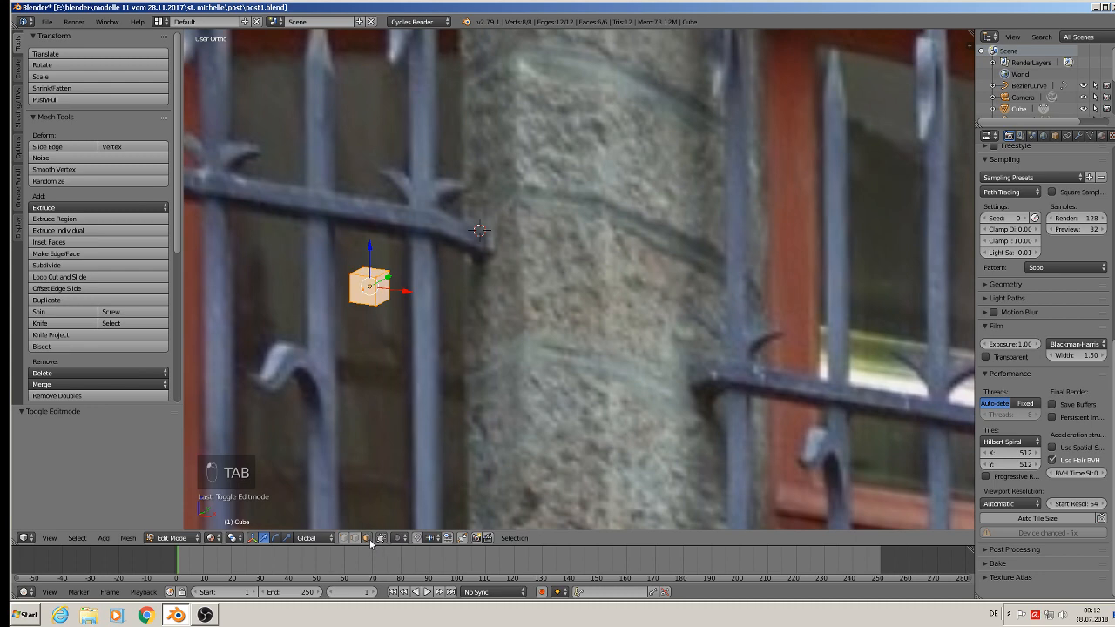
pyautogui.rightClick(387, 287)
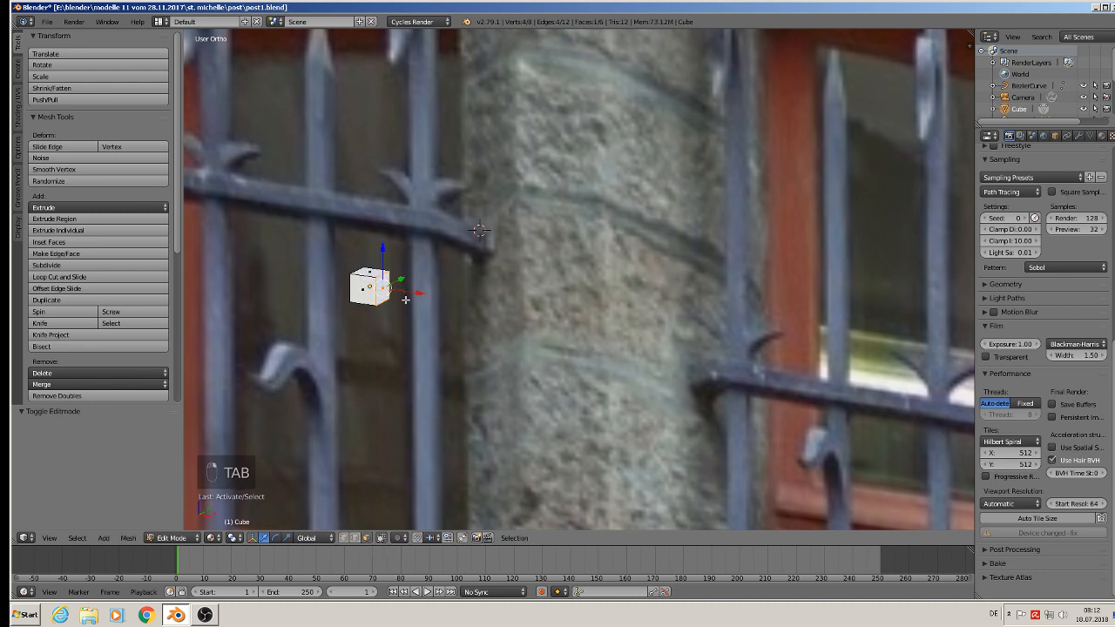
pyautogui.press('e')
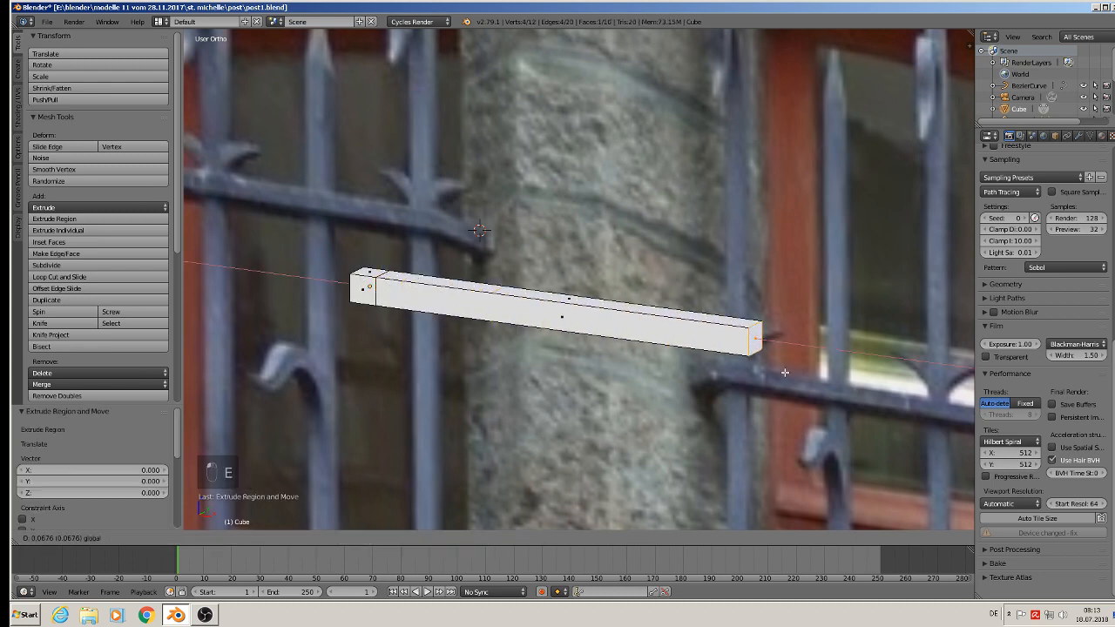
pyautogui.click(785, 373)
# Scale the face at the bar's short-segment end by about 0.169 to form a pointed tip
pyautogui.scroll(-2, 523, 418)
pyautogui.moveTo(462, 488); pyautogui.dragTo(560, 467, button='middle')
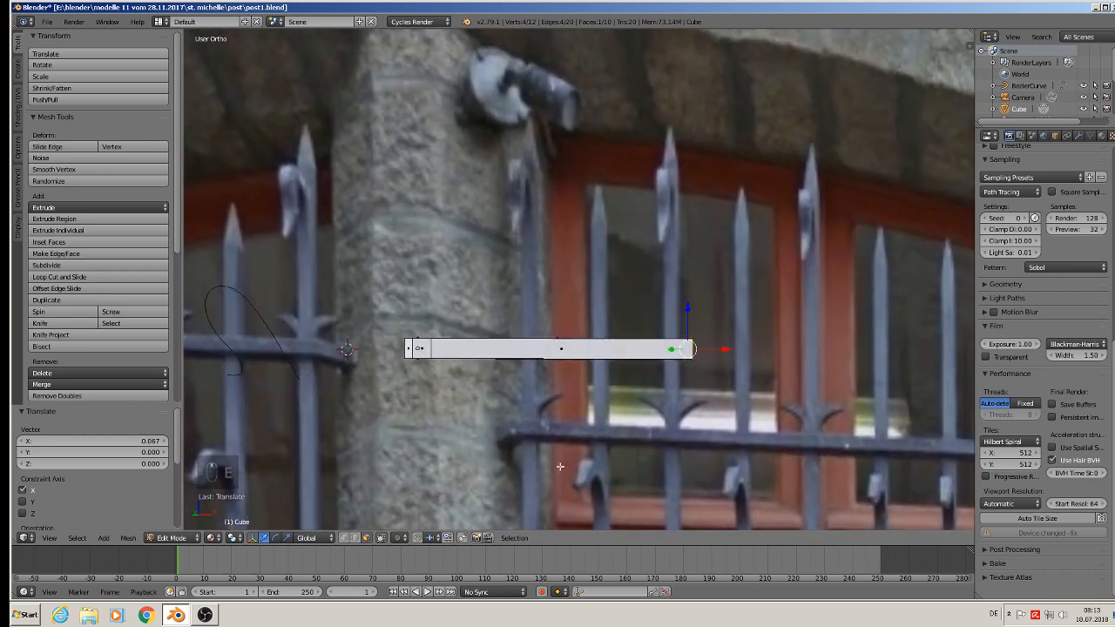
pyautogui.rightClick(408, 346)
pyautogui.scroll(1, 401, 459)
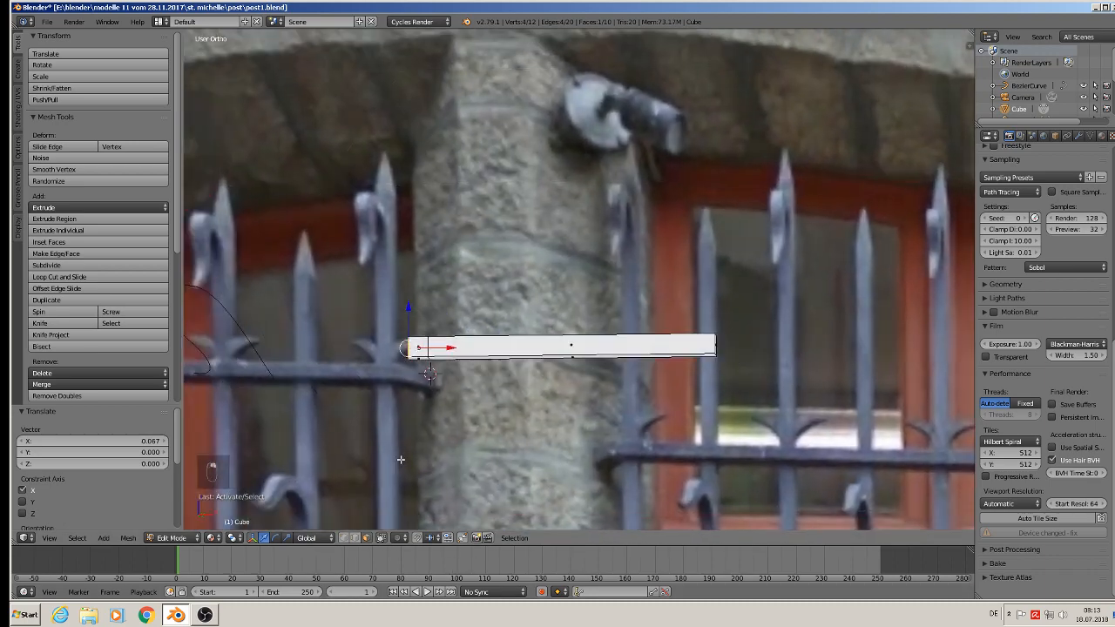
pyautogui.moveTo(401, 460); pyautogui.dragTo(393, 471, button='middle')
pyautogui.press('s')
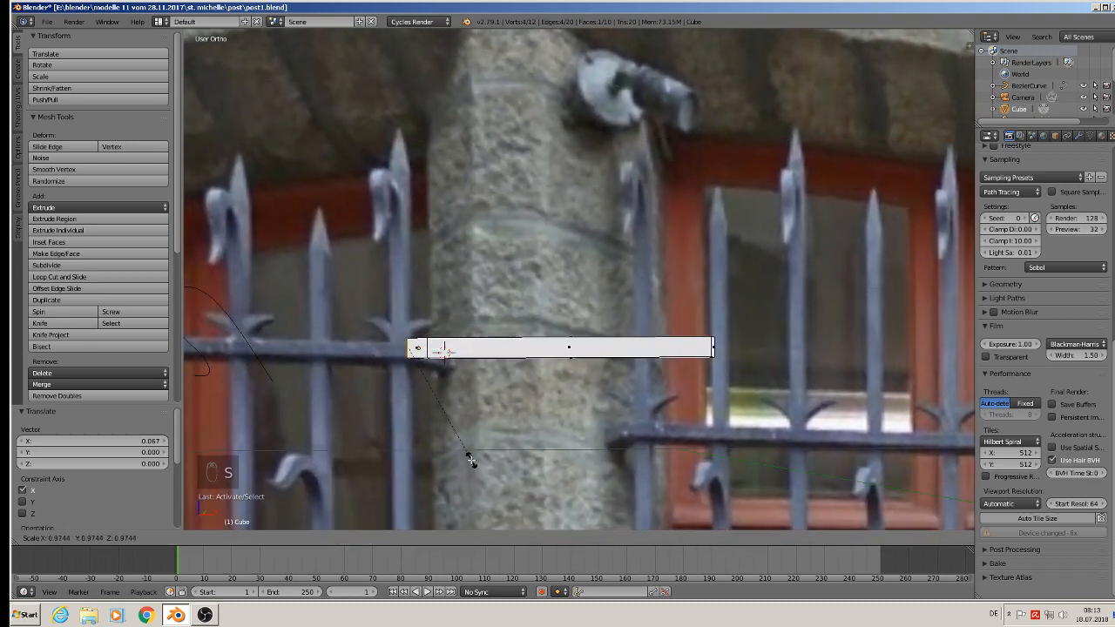
pyautogui.click(406, 370)
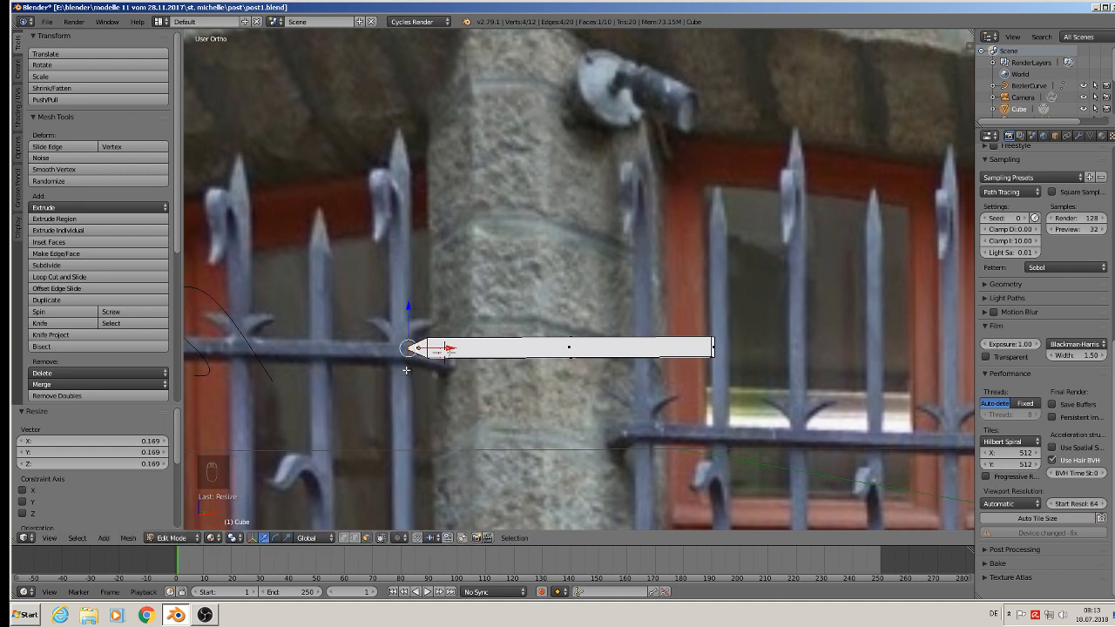
# Scale the face at the bar's opposite end by about 1.638 so the bar widens away from the tip
pyautogui.keyDown('shift'); pyautogui.moveTo(497, 396); pyautogui.dragTo(419, 370, button='middle'); pyautogui.keyUp('shift')
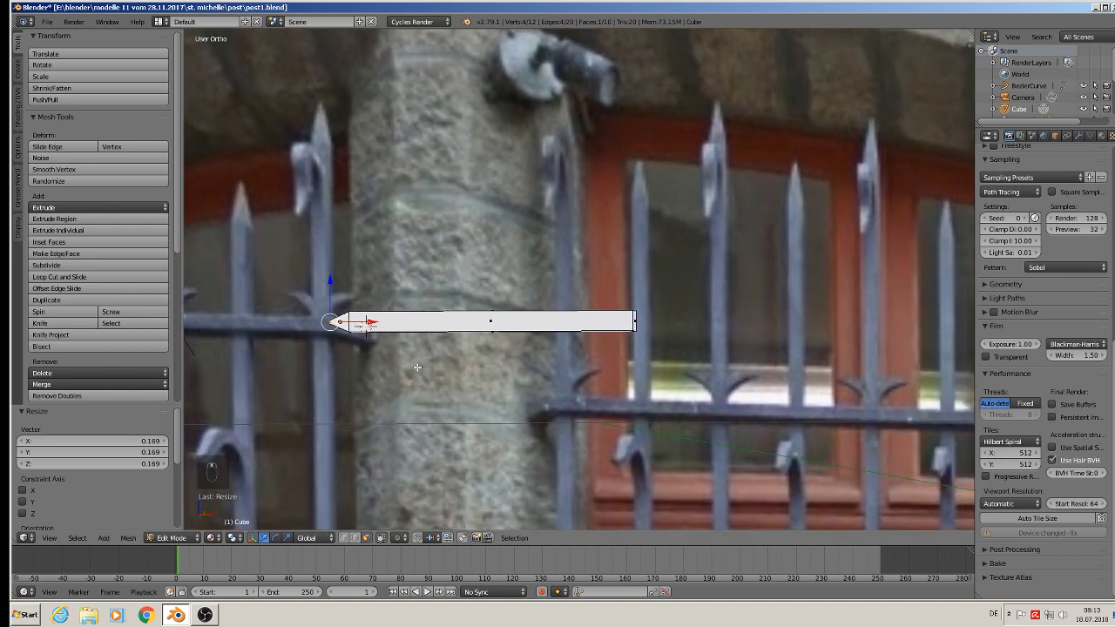
pyautogui.scroll(-1, 413, 372)
pyautogui.rightClick(596, 329)
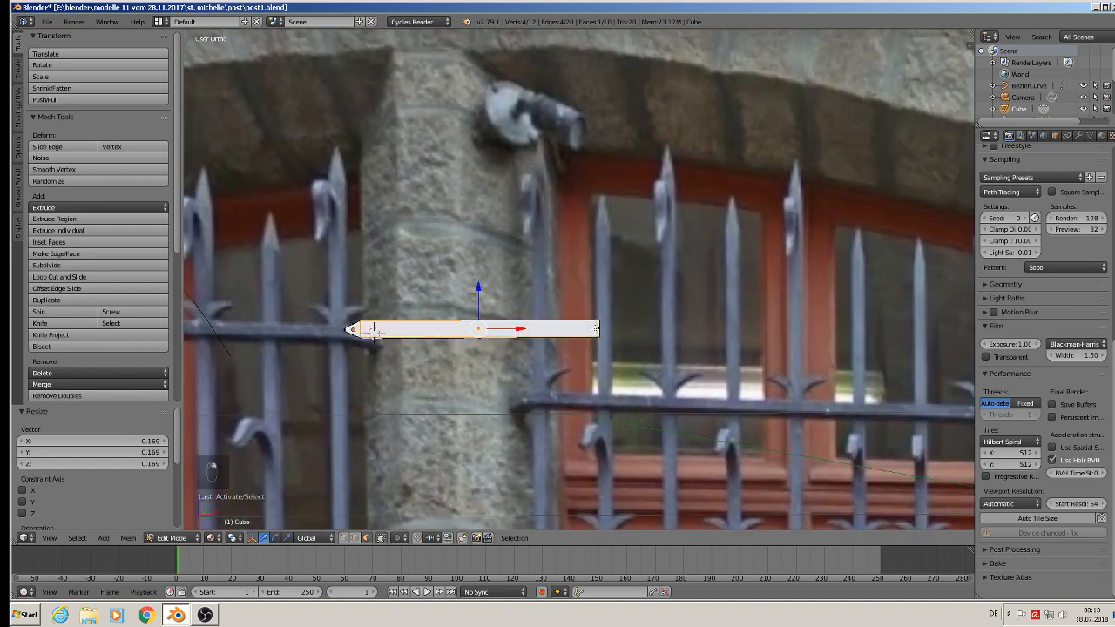
pyautogui.rightClick(600, 329)
pyautogui.press('s')
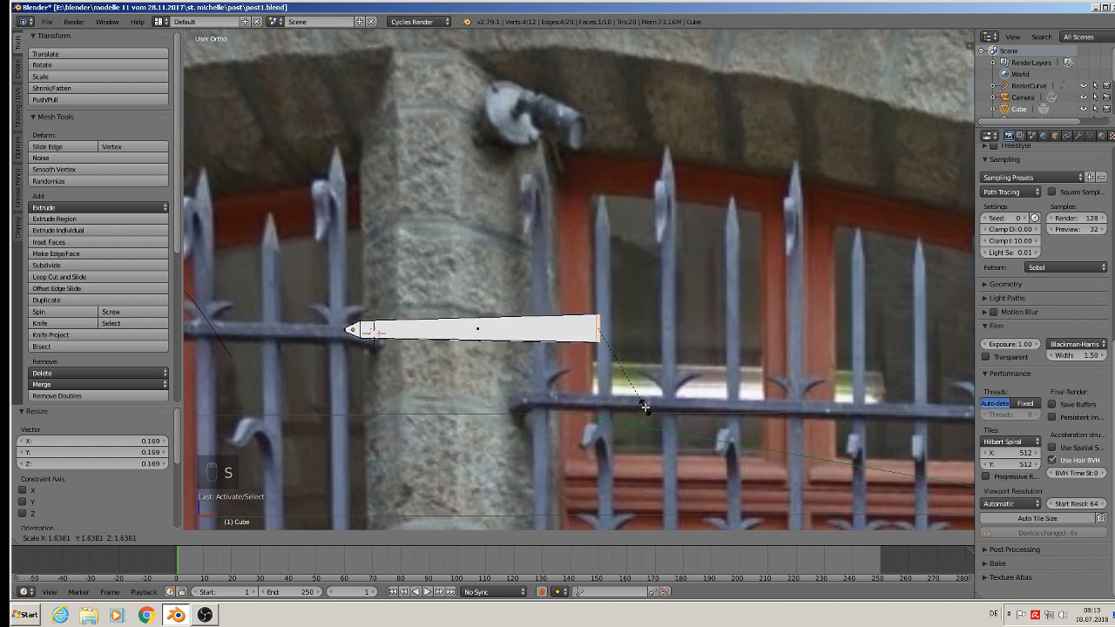
pyautogui.click(645, 407)
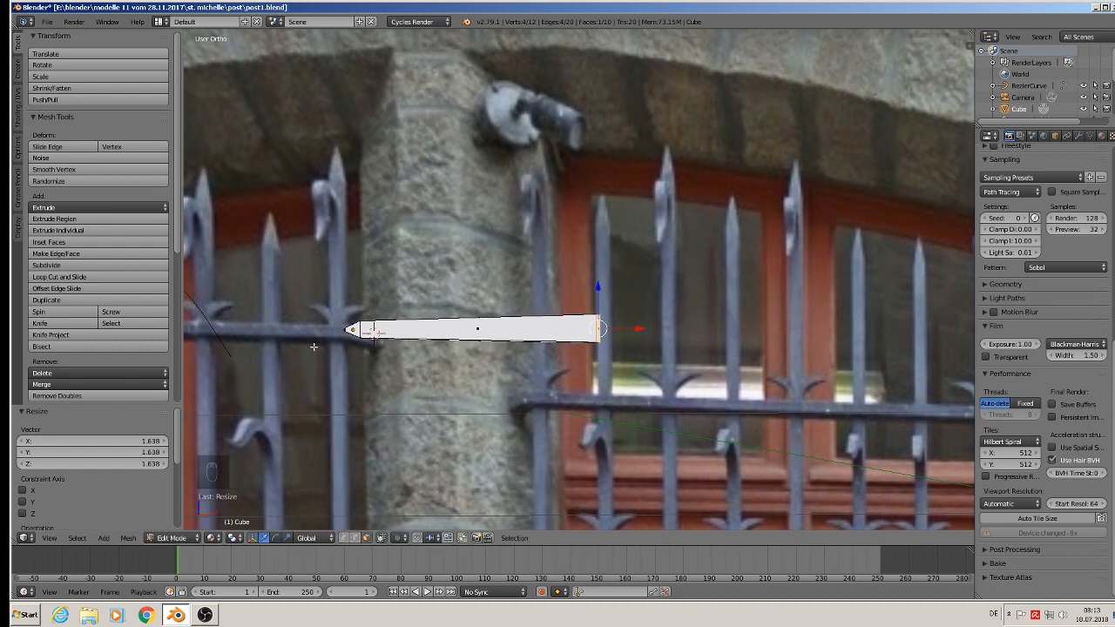
# Finish mesh editing and move the tapered bar -0.010 along Z, below the upper crossbar
pyautogui.keyDown('shift'); pyautogui.moveTo(313, 349); pyautogui.dragTo(610, 353, button='middle'); pyautogui.keyUp('shift')
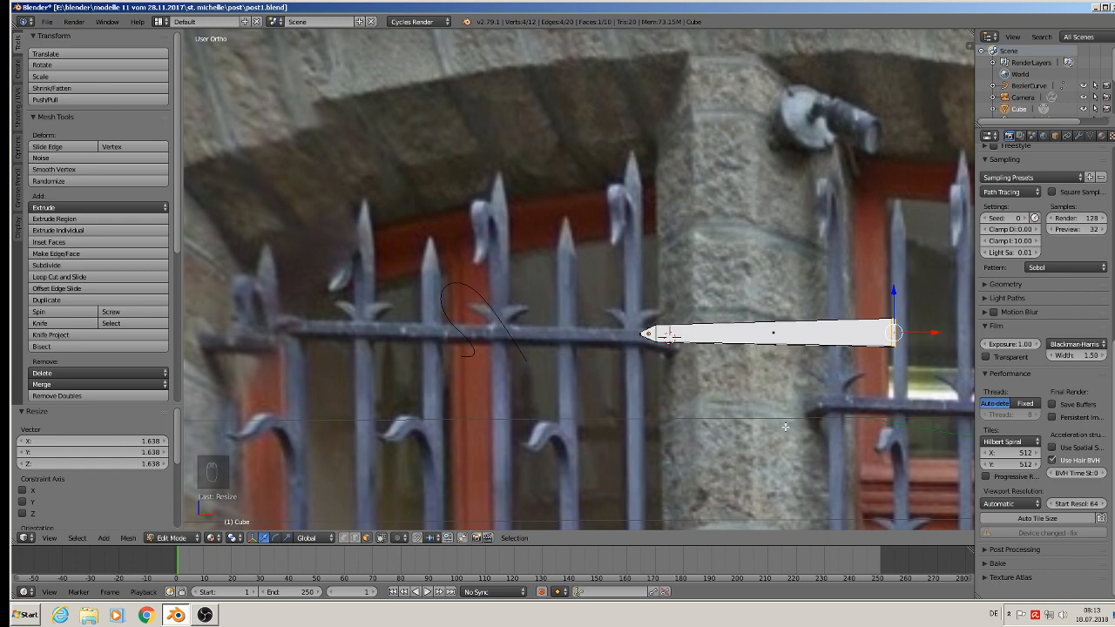
pyautogui.press('Tab')
pyautogui.scroll(-3, 718, 405)
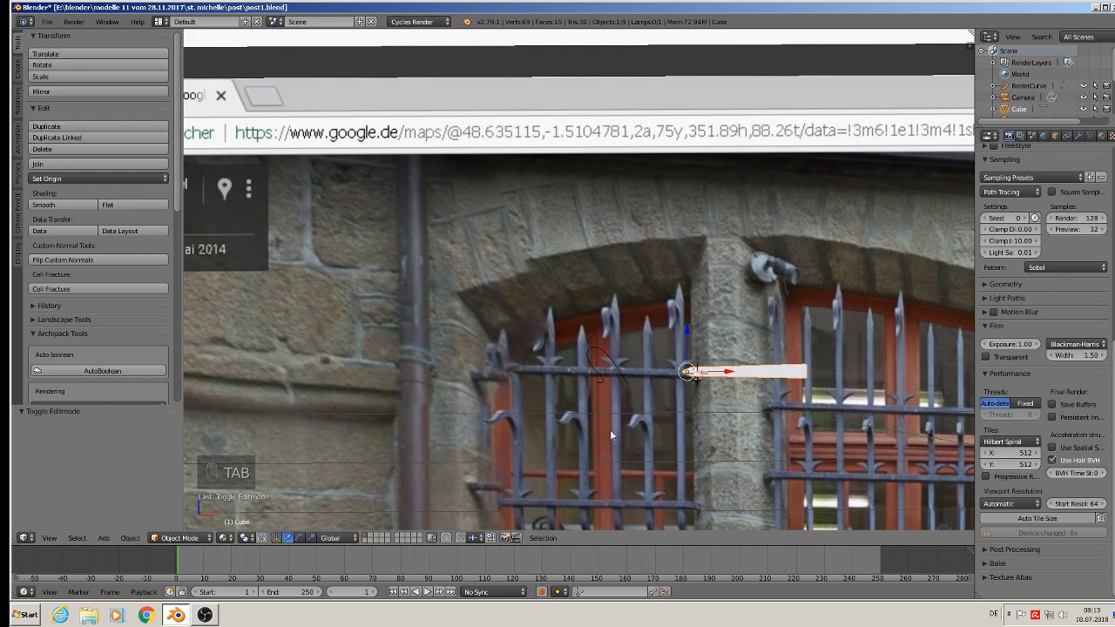
pyautogui.scroll(2, 590, 414)
pyautogui.scroll(1, 616, 378)
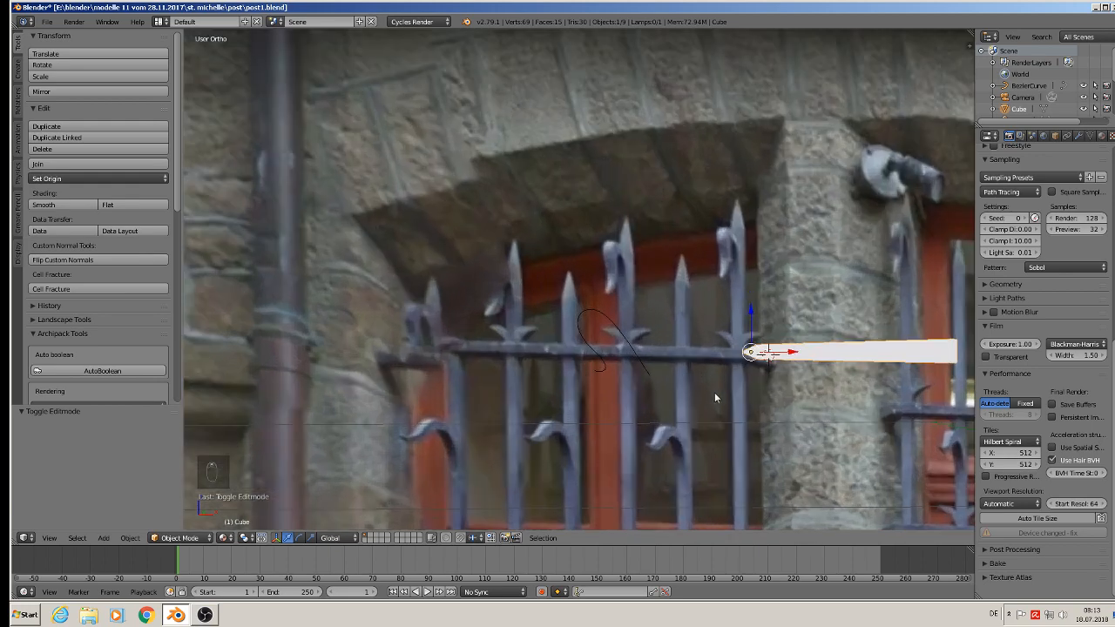
pyautogui.keyDown('shift'); pyautogui.moveTo(714, 392); pyautogui.dragTo(564, 321, button='middle'); pyautogui.keyUp('shift')
pyautogui.moveTo(617, 287); pyautogui.dragTo(605, 316)
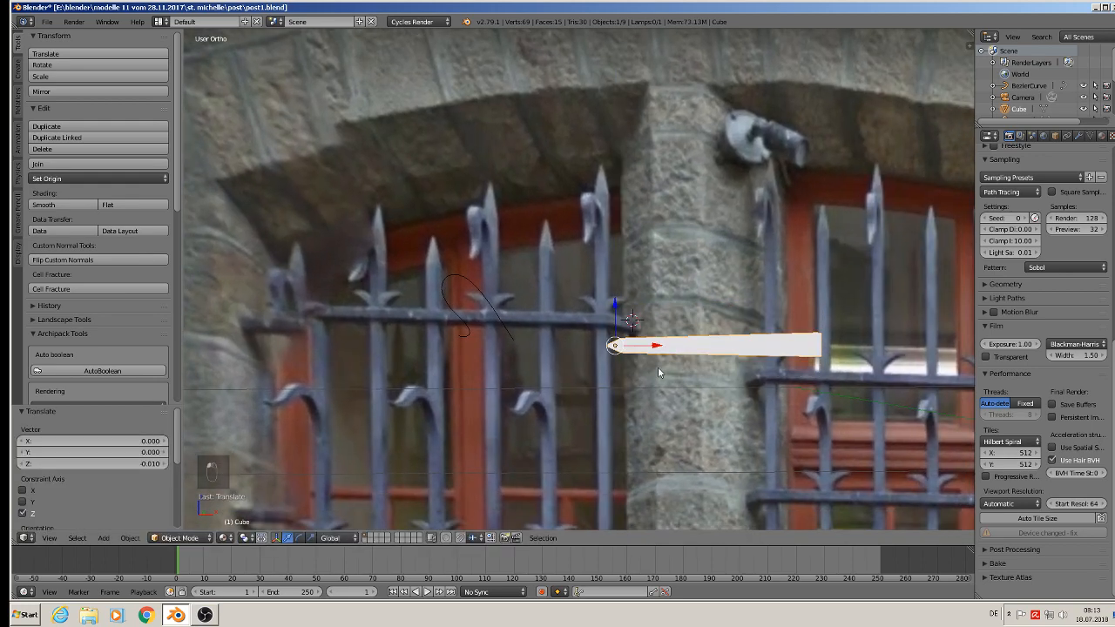
# Move the tapered bar about 0.026 along negative X and divide its long section with 14 evenly spaced loop cuts
pyautogui.moveTo(656, 351); pyautogui.dragTo(578, 363)
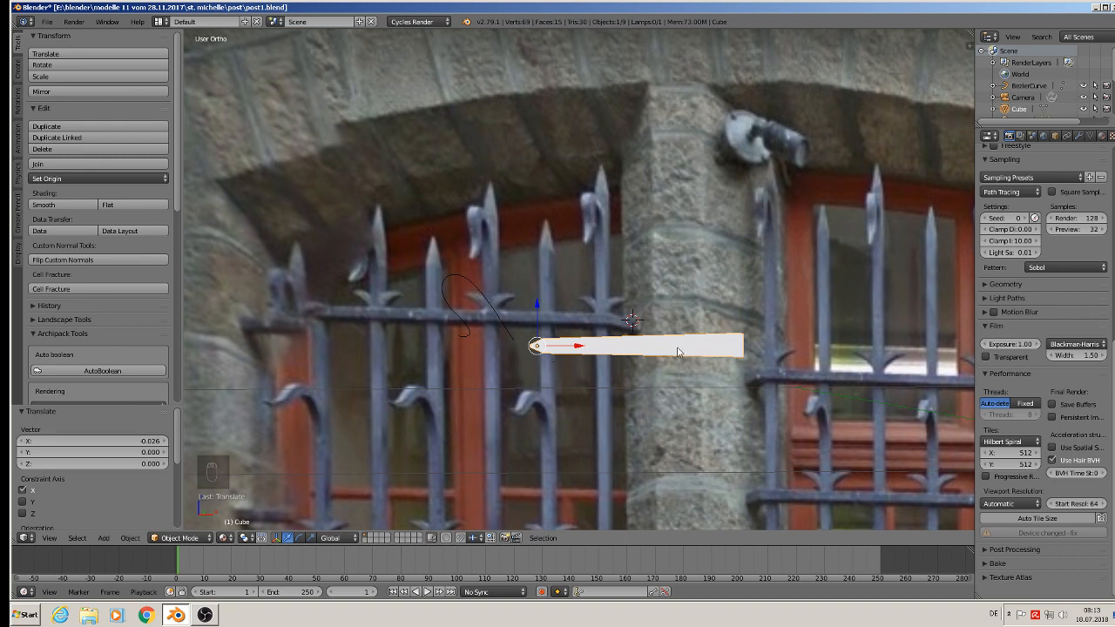
pyautogui.press('Tab')
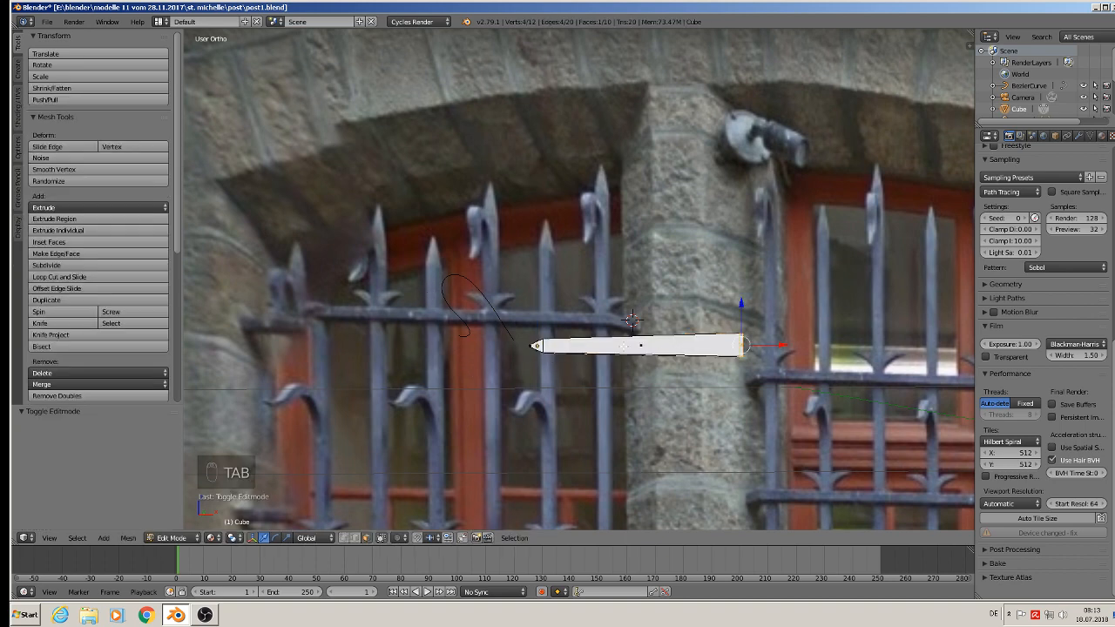
pyautogui.hotkey('ctrl', 'r')
pyautogui.scroll(10, 633, 321)
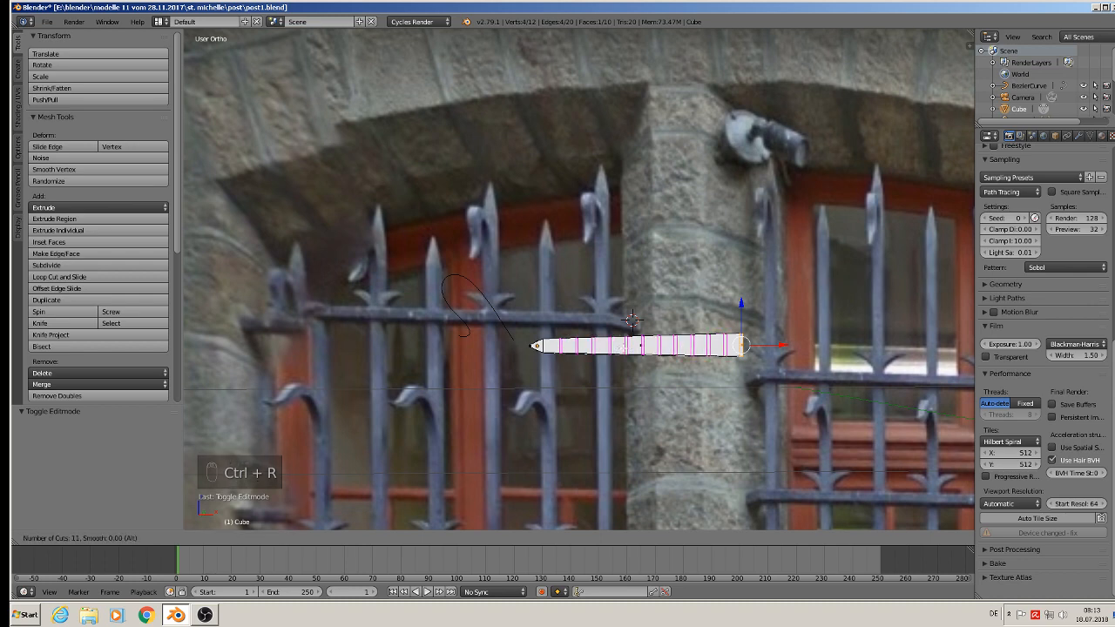
pyautogui.scroll(1, 632, 320)
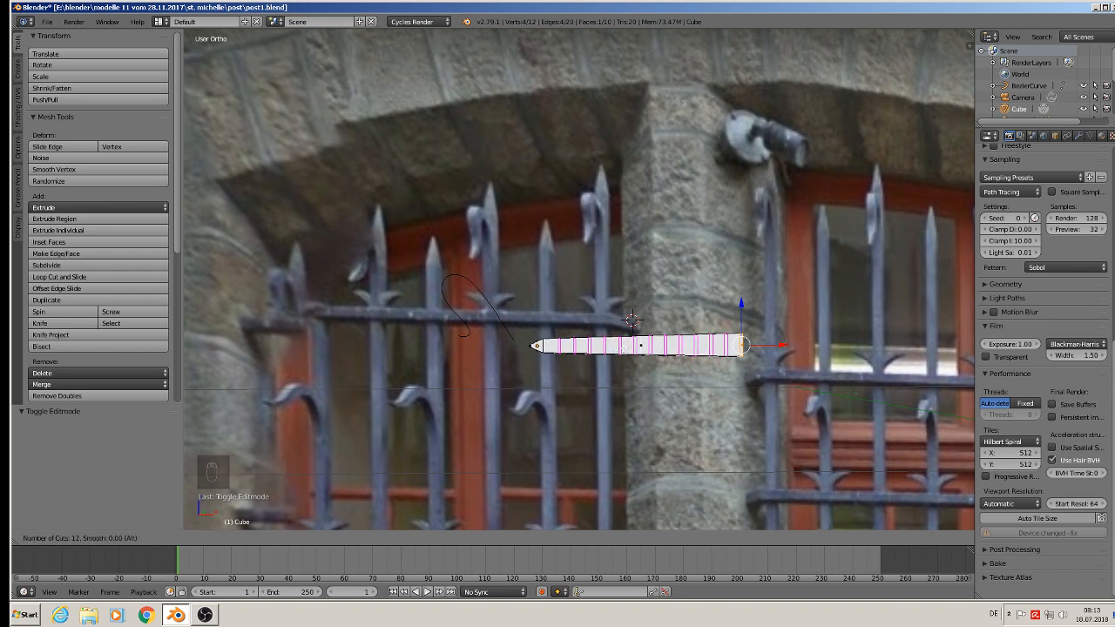
pyautogui.scroll(1, 633, 320)
pyautogui.scroll(1, 633, 321)
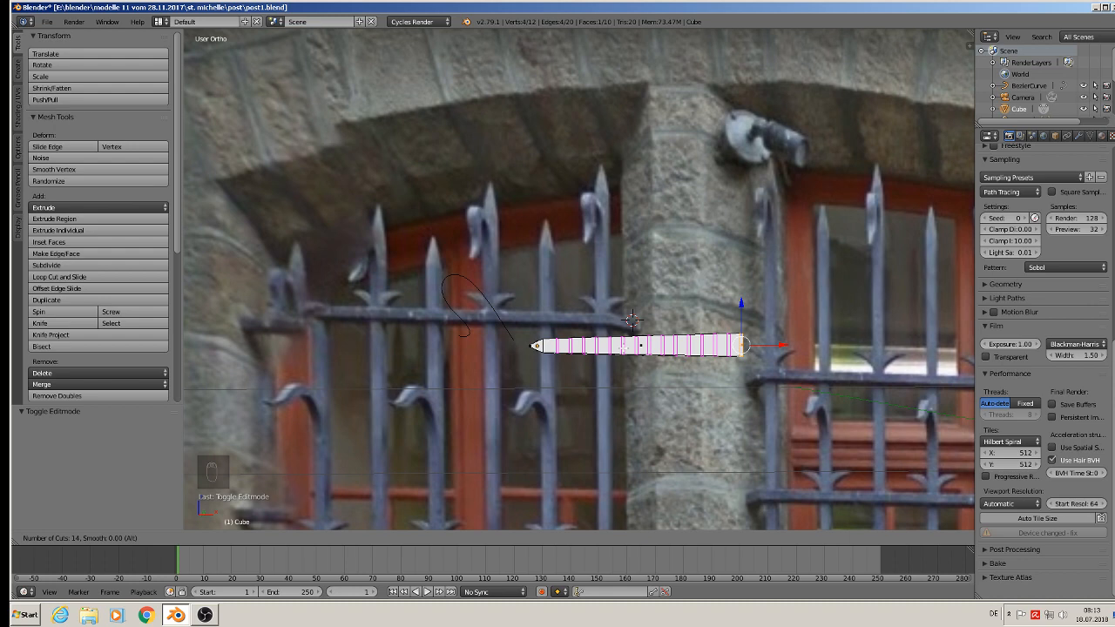
pyautogui.scroll(2, 633, 321)
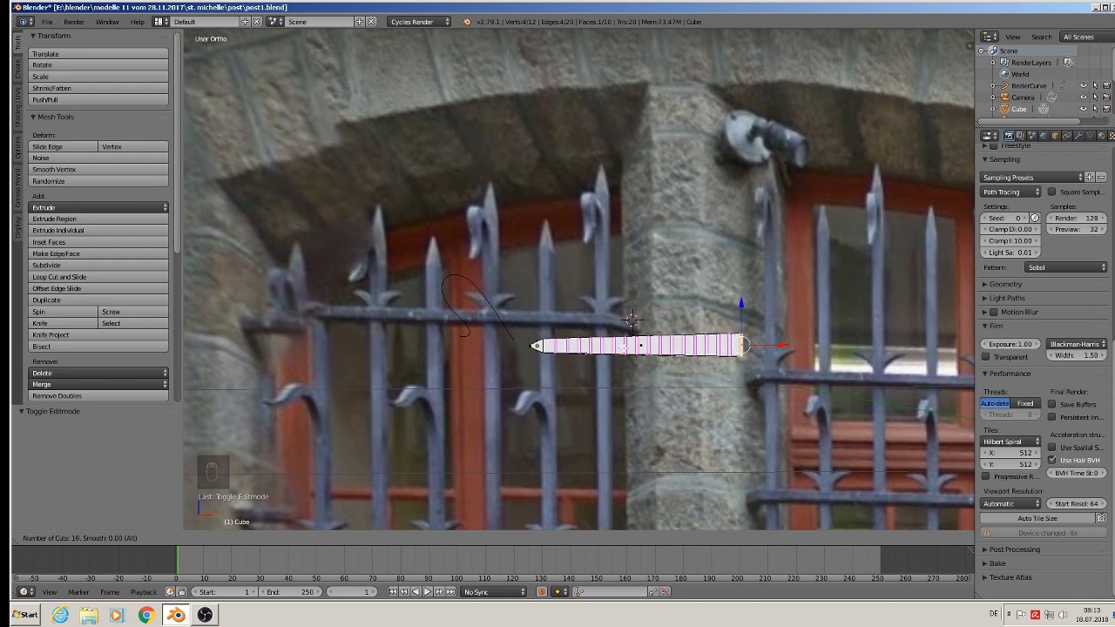
pyautogui.scroll(-2, 632, 321)
pyautogui.click(622, 346)
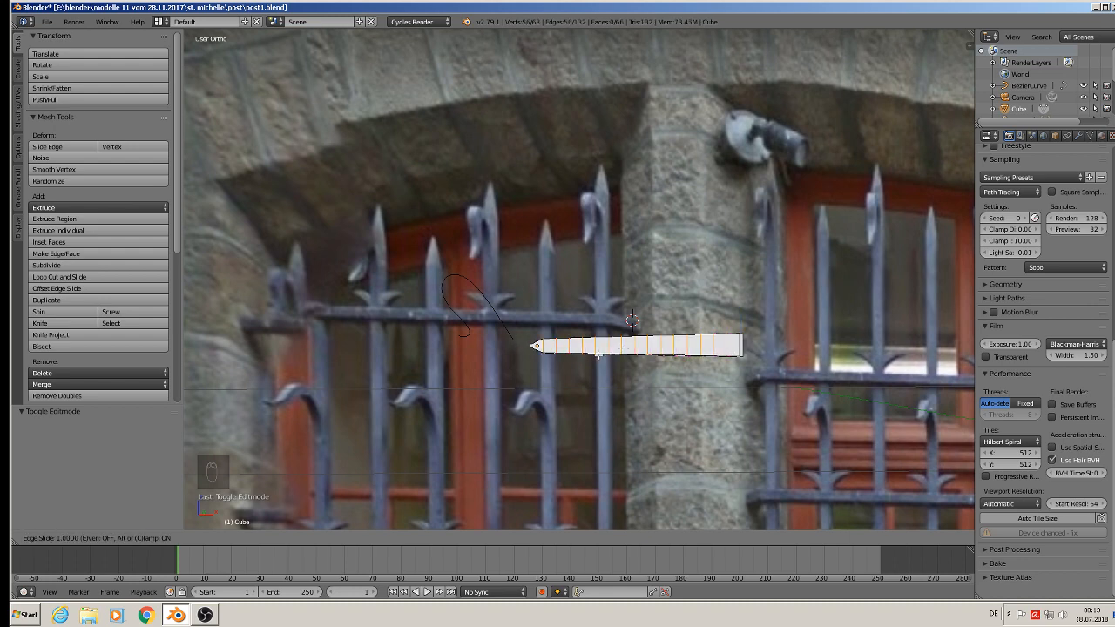
pyautogui.click(613, 352)
pyautogui.scroll(5, 545, 356)
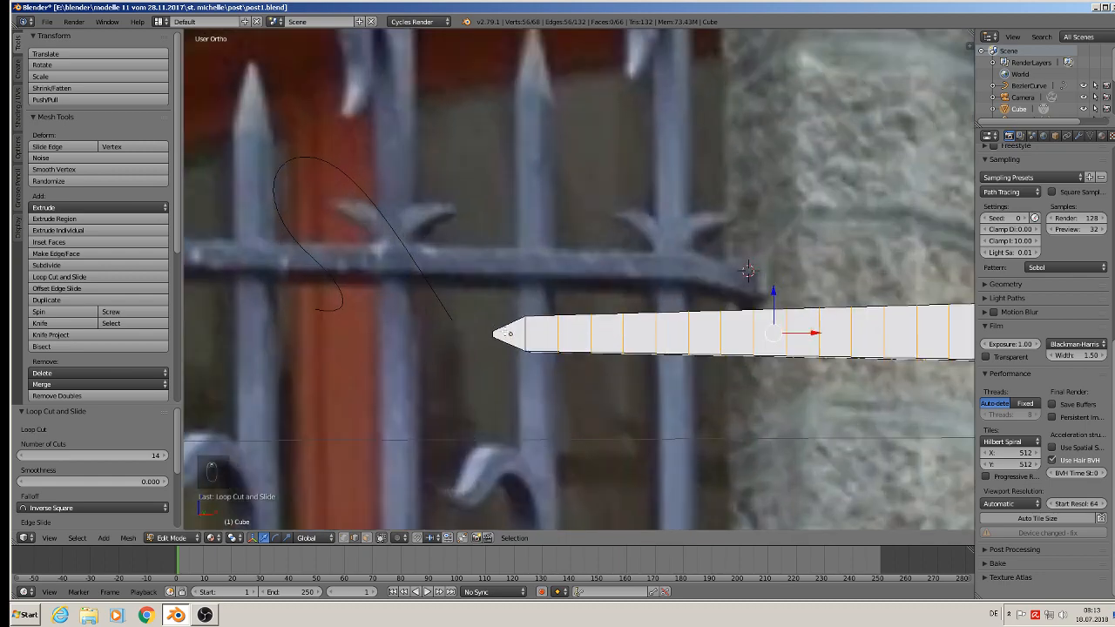
# Add three loop cuts across the bar's pointed tip segment and finish mesh editing
pyautogui.hotkey('ctrl', 'r')
pyautogui.click(512, 334)
pyautogui.click(514, 335)
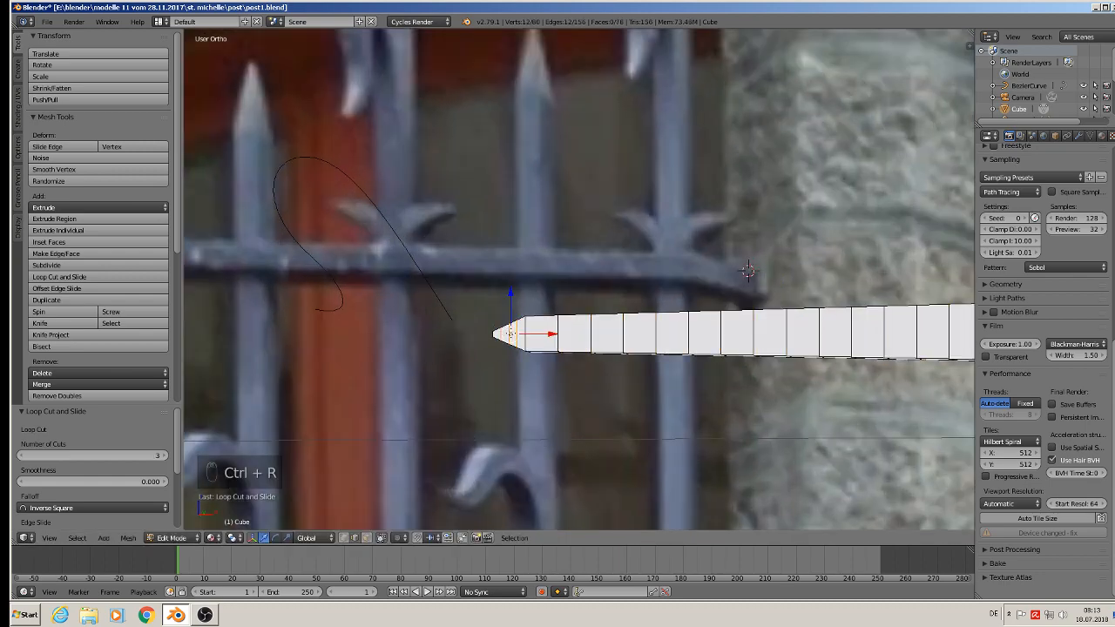
pyautogui.scroll(-4, 571, 377)
pyautogui.press('Tab')
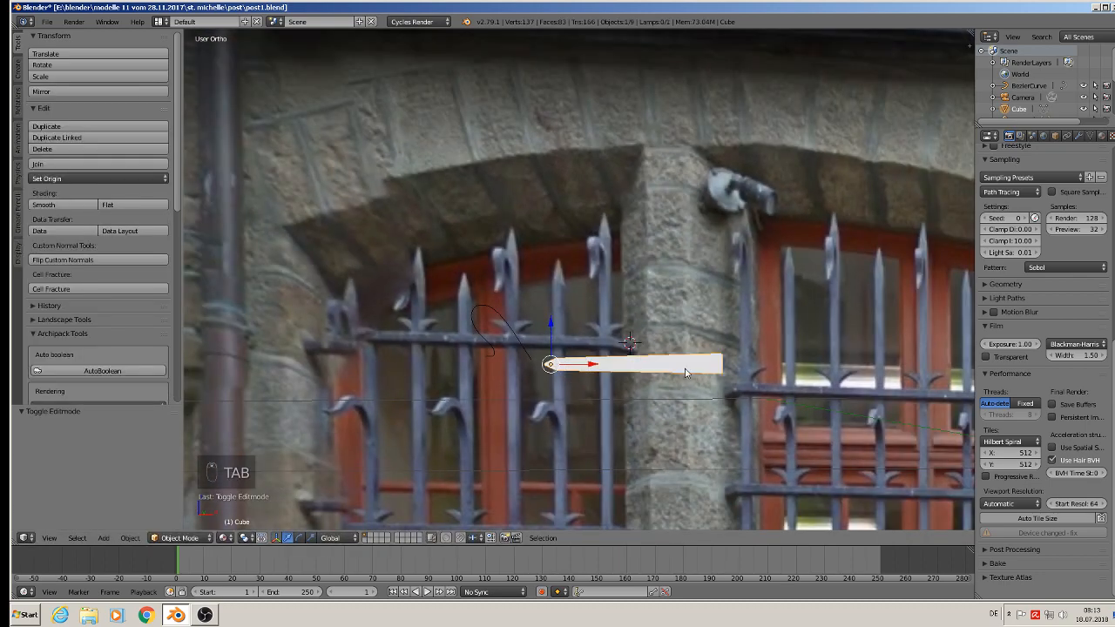
# Add a Curve modifier to the tapered bar with BezierCurve as its deforming object
pyautogui.rightClick(505, 324)
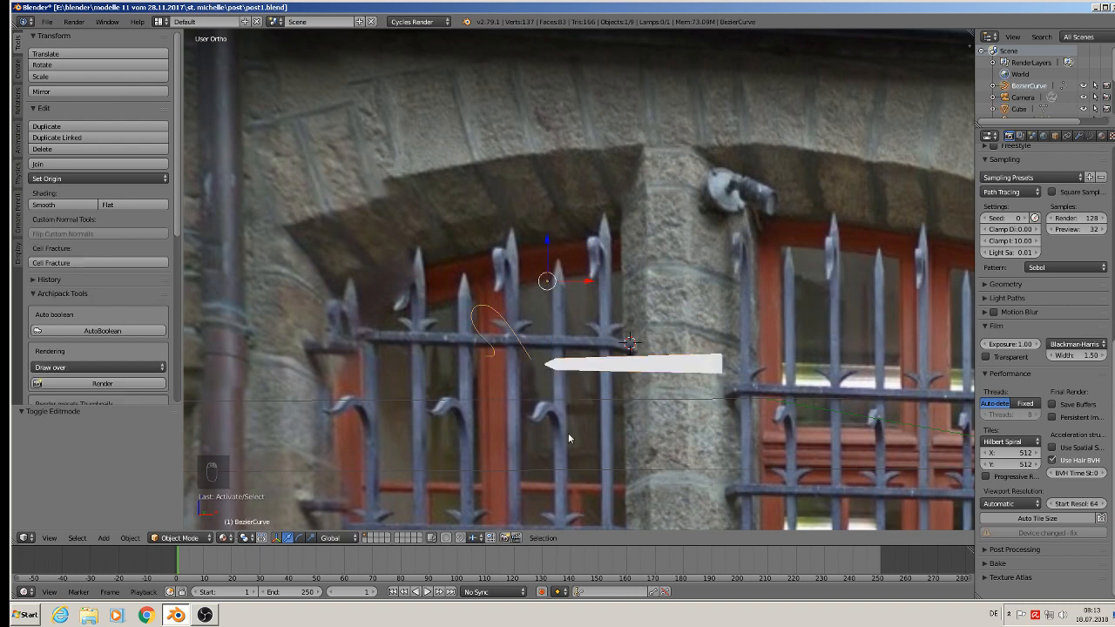
pyautogui.rightClick(681, 361)
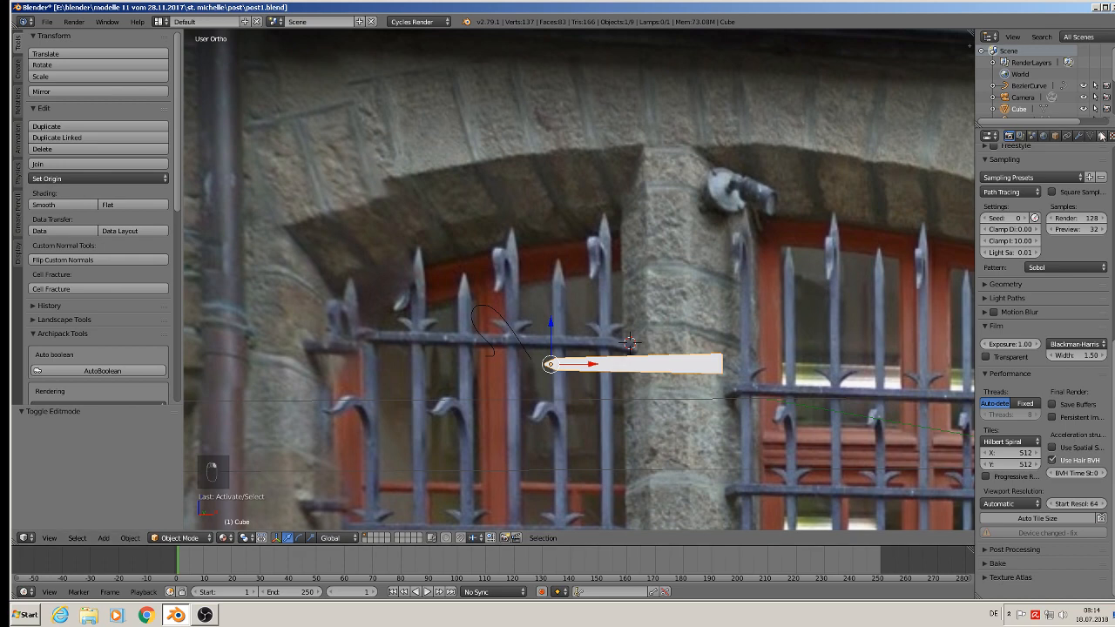
pyautogui.click(1078, 136)
pyautogui.click(1013, 178)
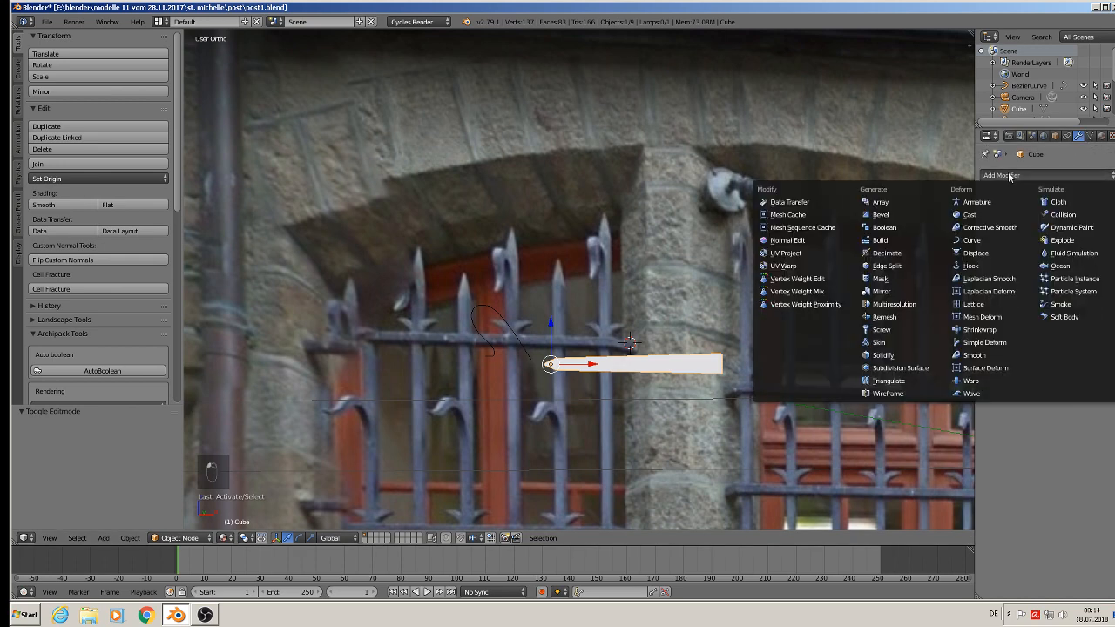
pyautogui.click(981, 243)
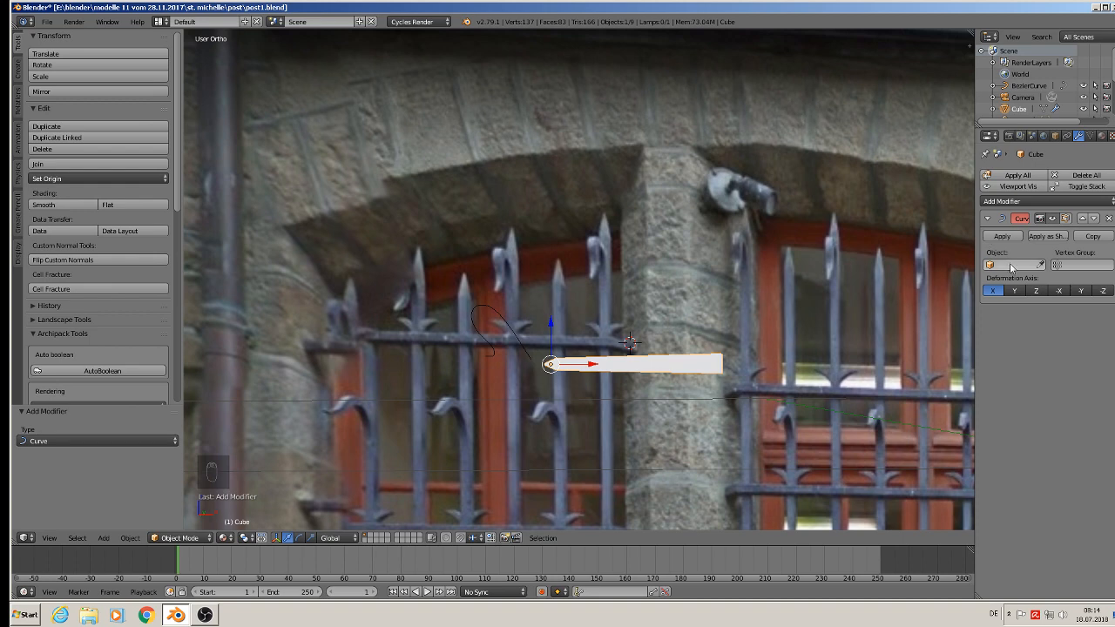
pyautogui.click(1010, 265)
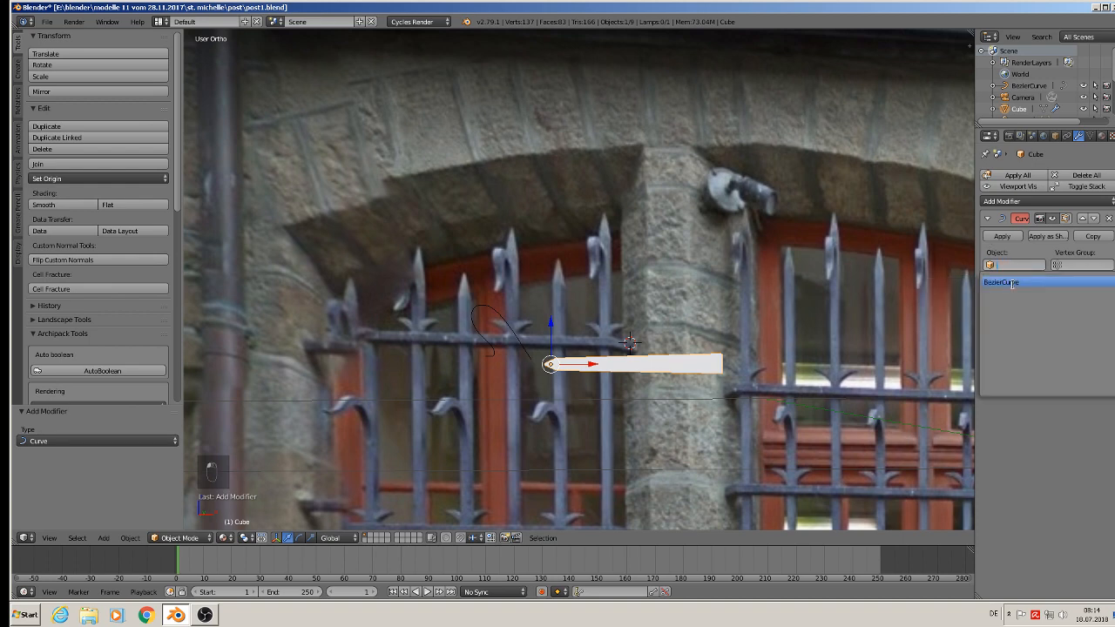
pyautogui.click(1013, 283)
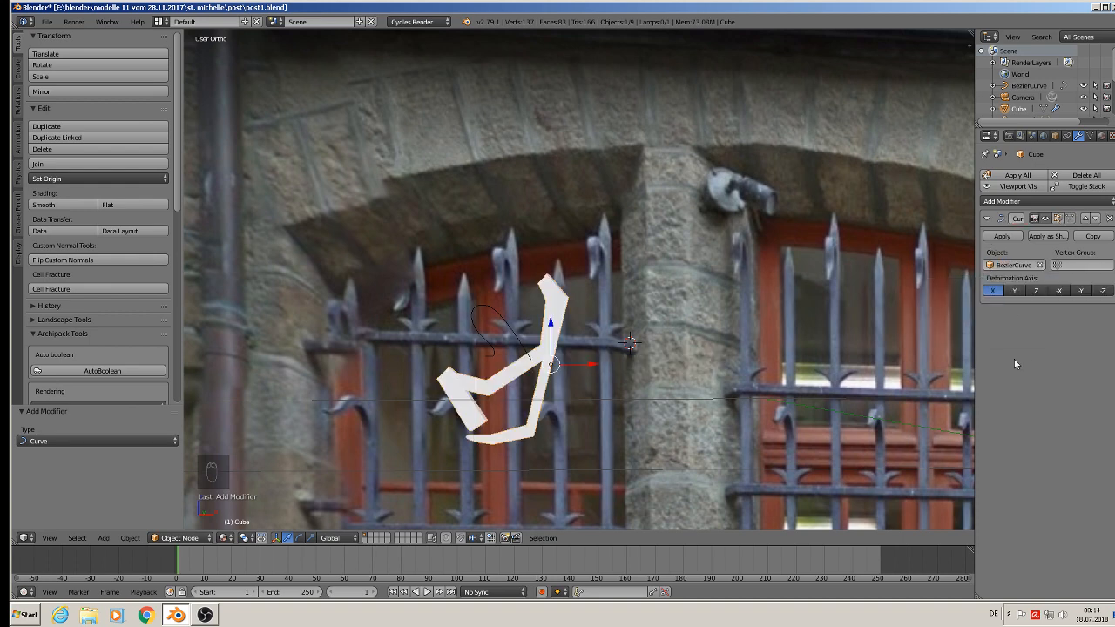
# Try the Y, Z and -X deformation axes in the bar's Curve modifier
pyautogui.click(1015, 291)
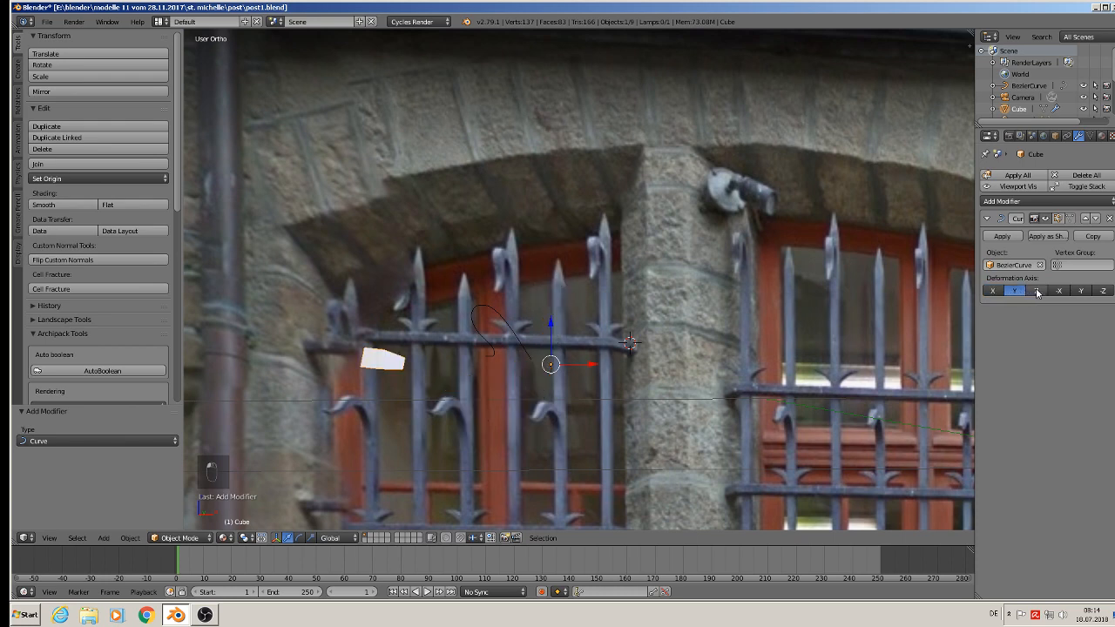
pyautogui.click(1036, 291)
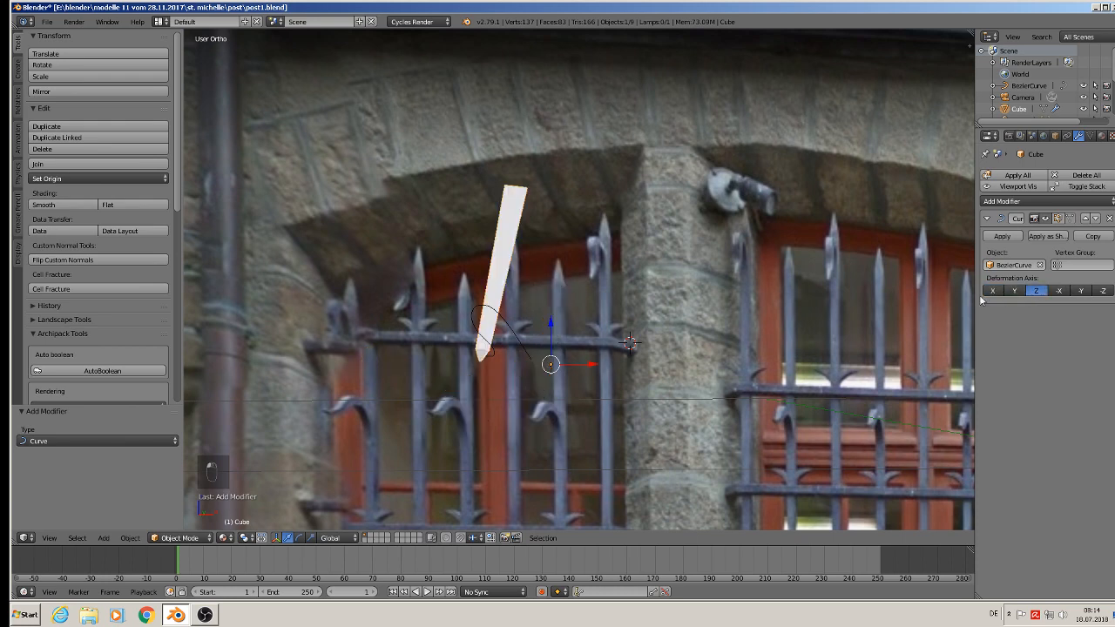
pyautogui.click(1058, 291)
pyautogui.click(603, 357)
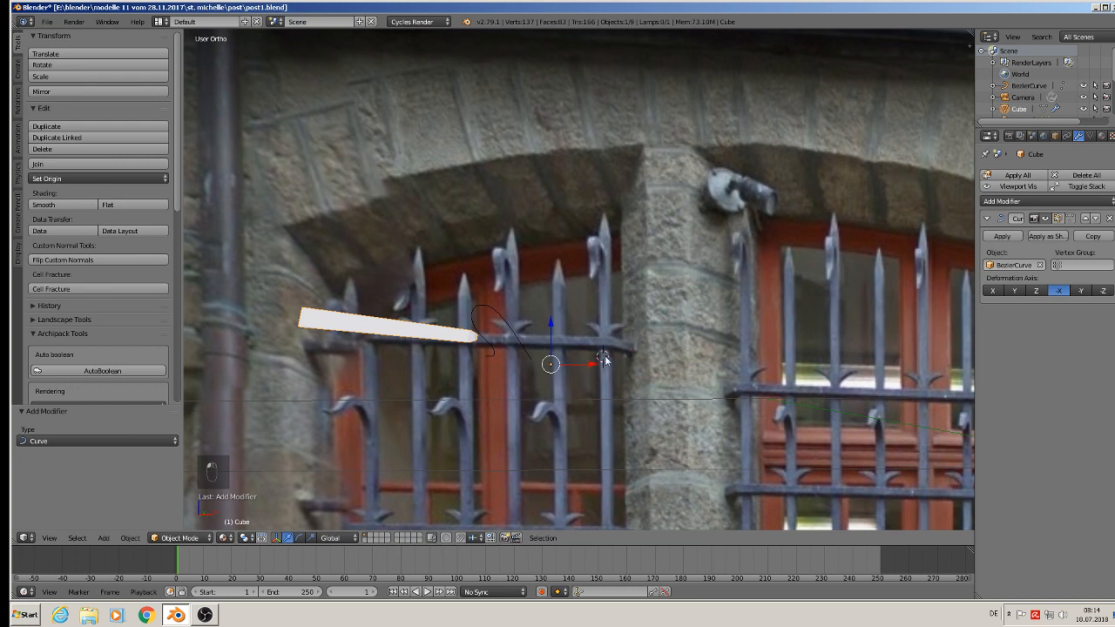
# With the Curve modifier temporarily hidden in the viewport, apply the bar's rotation and scale and set its origin to its geometry
pyautogui.click(1045, 220)
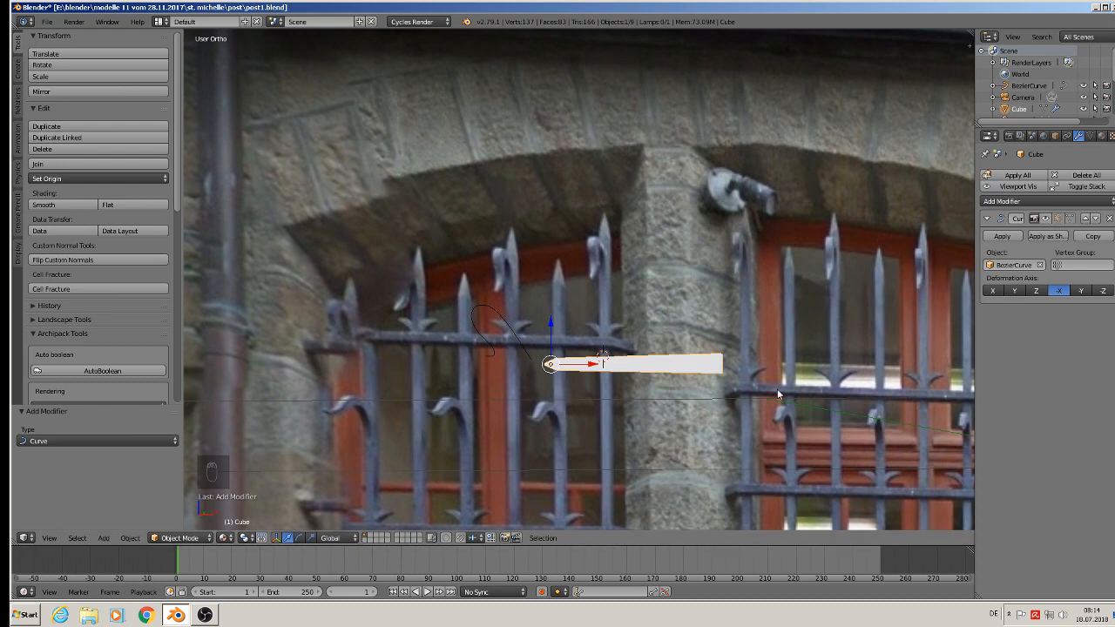
pyautogui.click(130, 538)
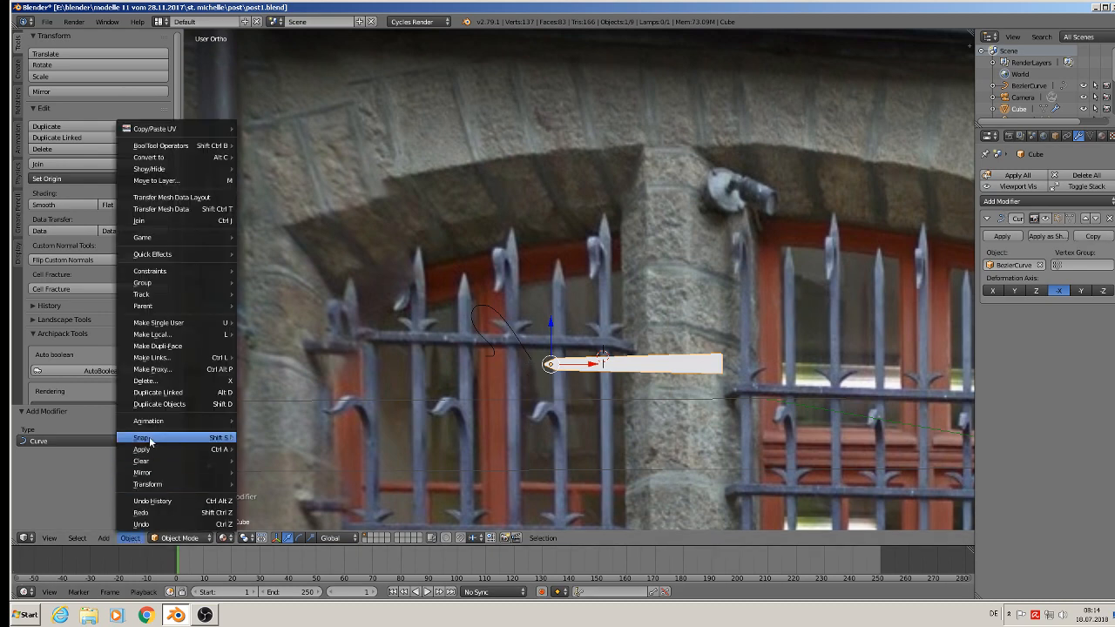
pyautogui.moveTo(148, 449)
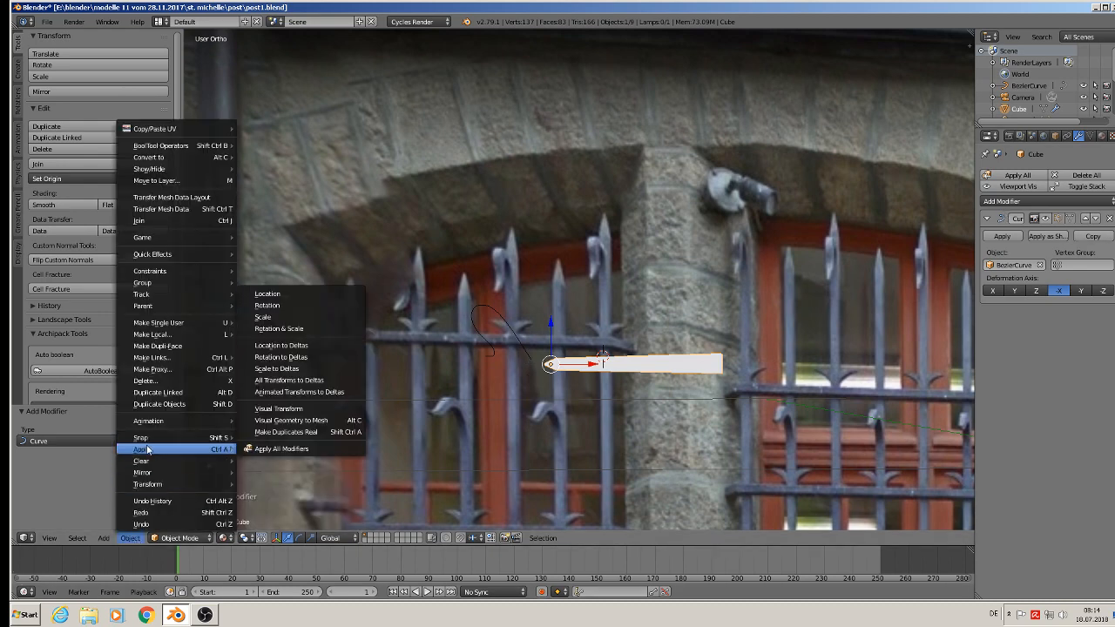
pyautogui.click(280, 328)
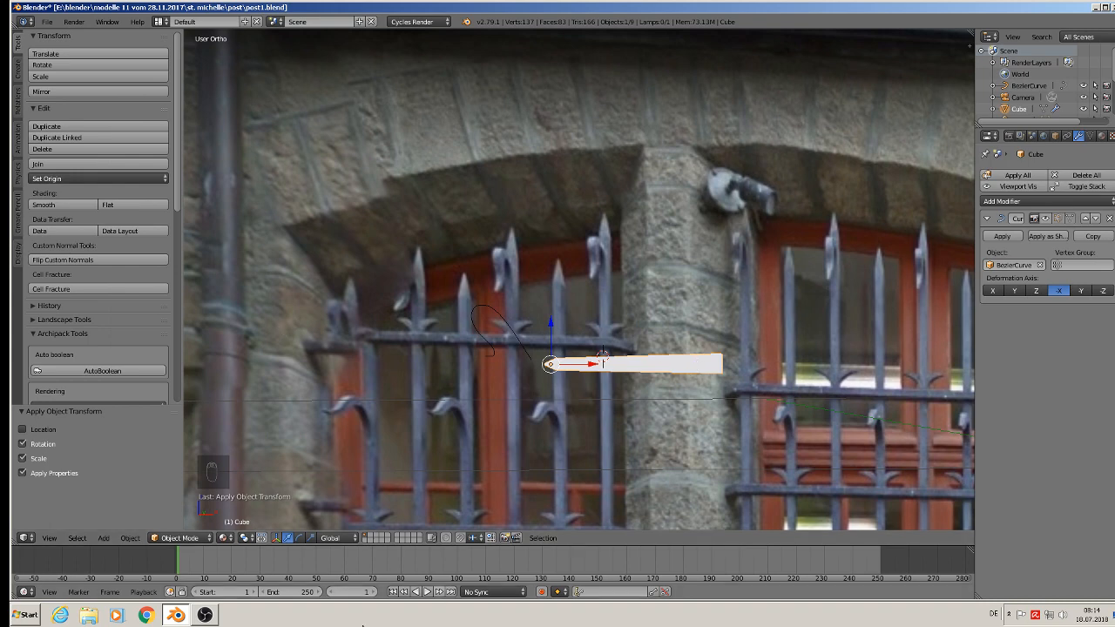
pyautogui.click(96, 178)
pyautogui.click(100, 207)
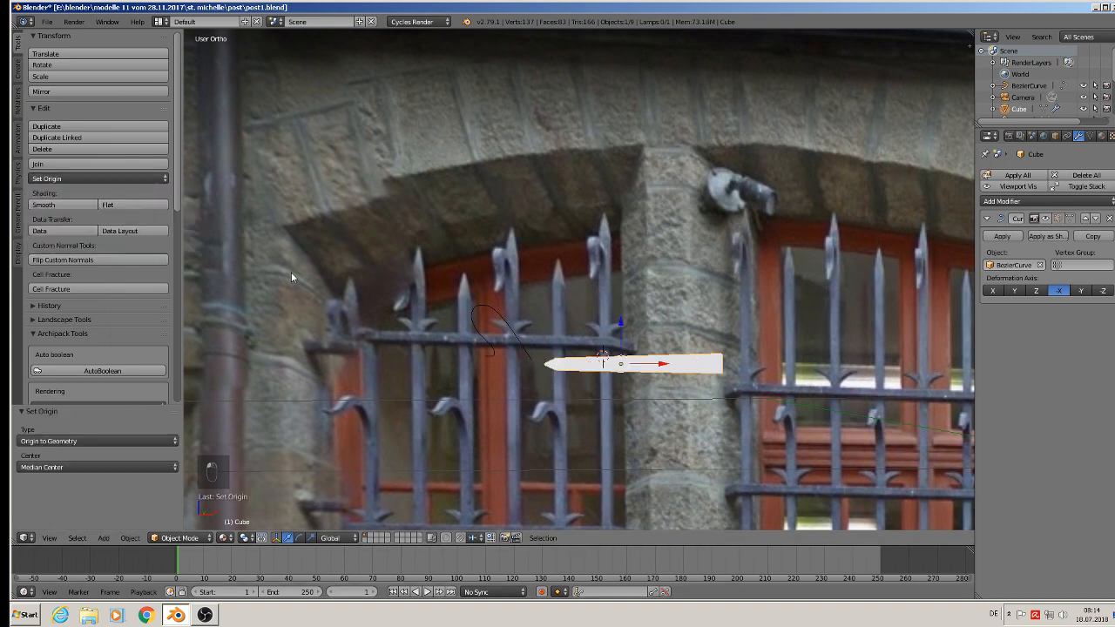
pyautogui.press('g')
pyautogui.rightClick(667, 377)
pyautogui.click(1048, 219)
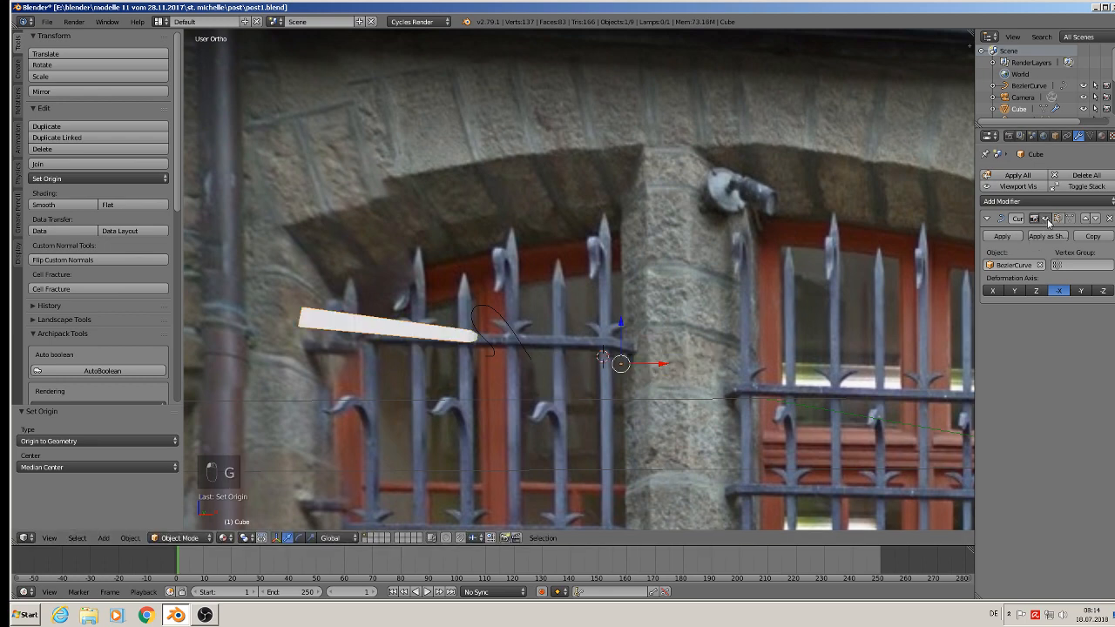
# Try moving the bar along the curve with the -X, Y and Z deformation axes
pyautogui.press('g')
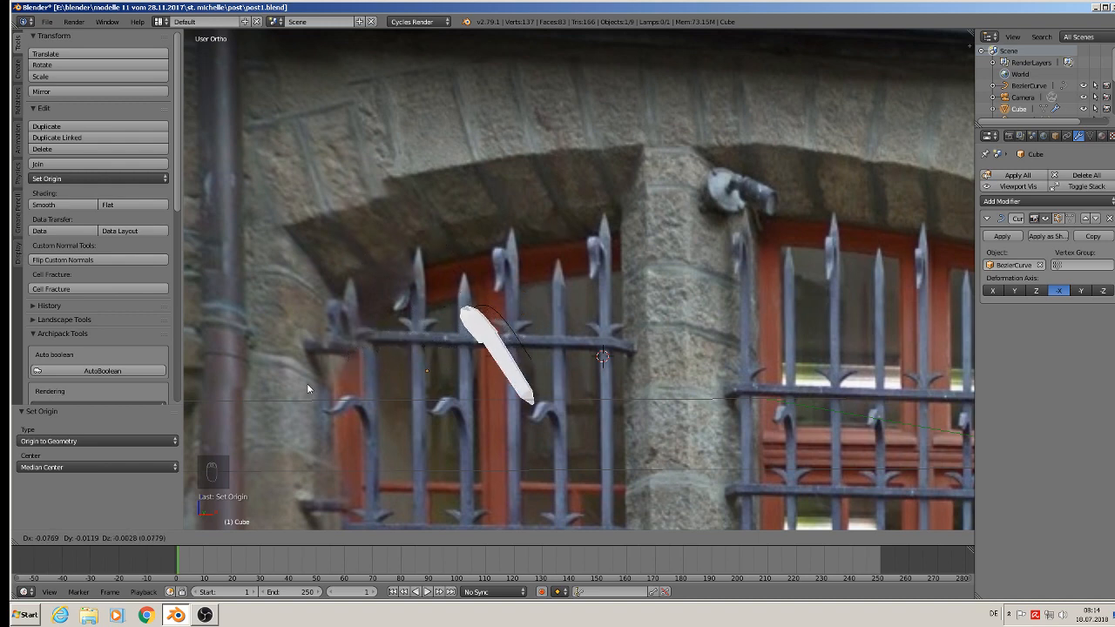
pyautogui.rightClick(427, 397)
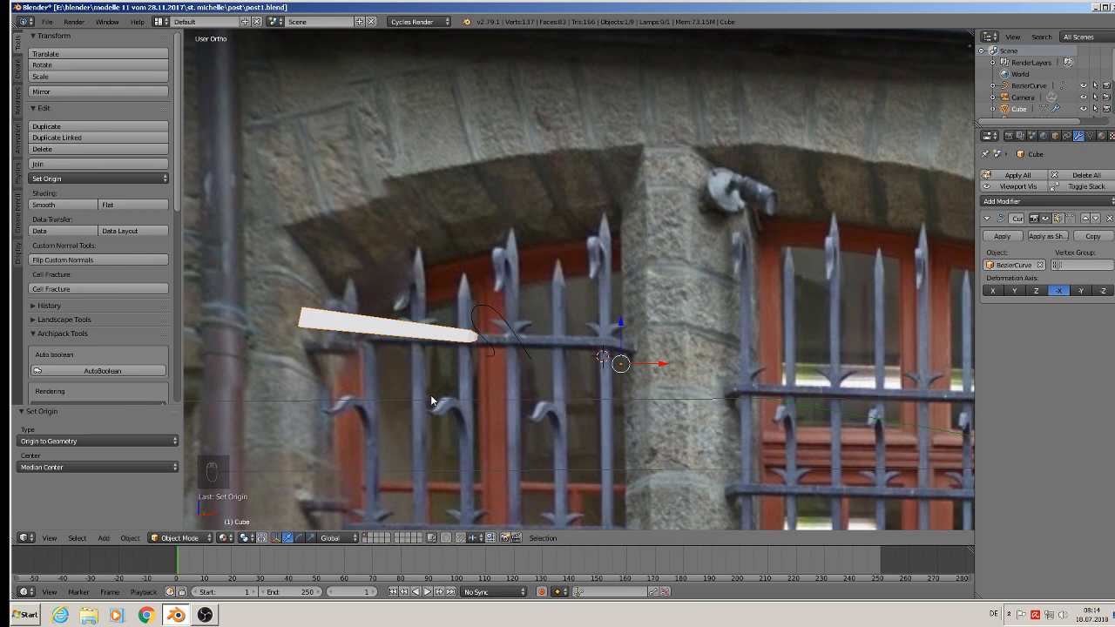
pyautogui.click(995, 290)
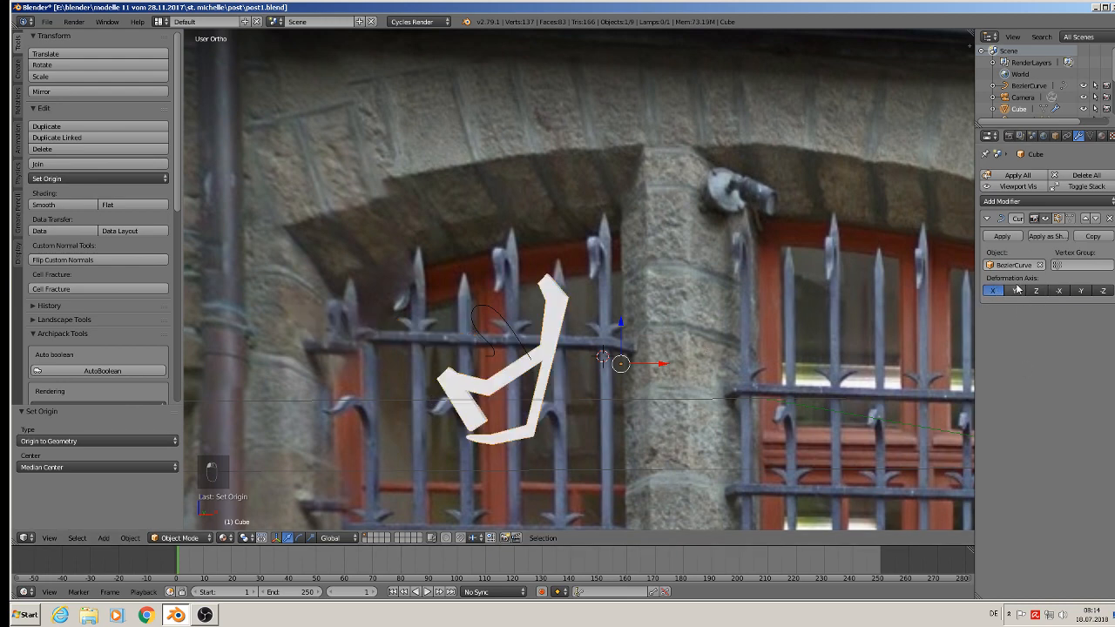
pyautogui.click(1014, 291)
pyautogui.press('g')
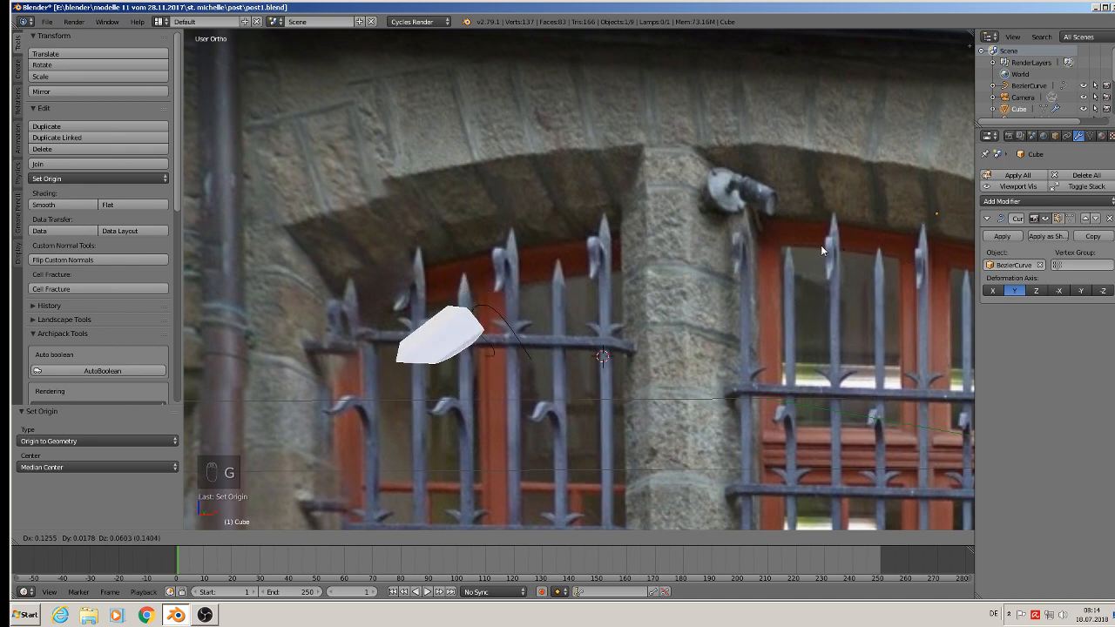
pyautogui.click(726, 263)
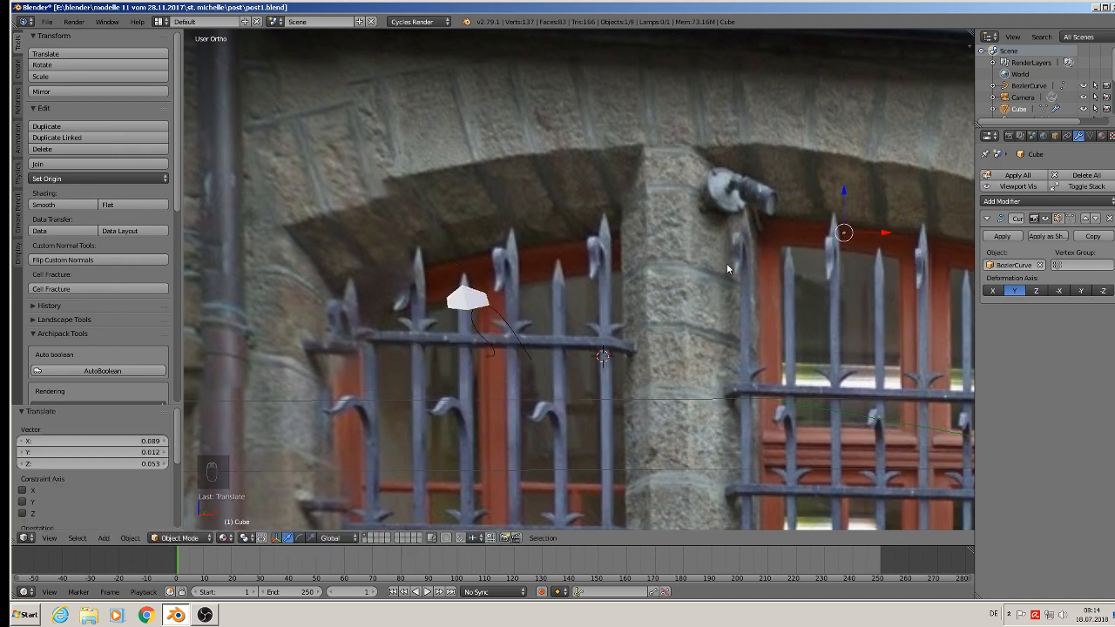
pyautogui.click(1035, 292)
pyautogui.press('g')
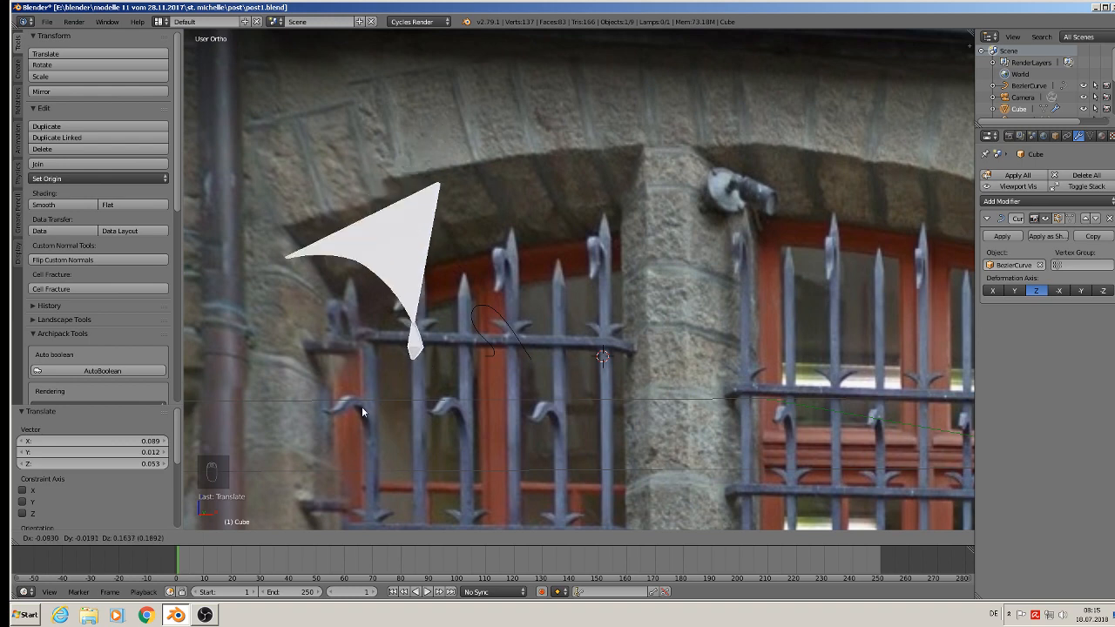
pyautogui.click(316, 453)
# Set the bar's Curve deformation axis to X and move the bar until it bends smoothly along the hook curve
pyautogui.click(988, 291)
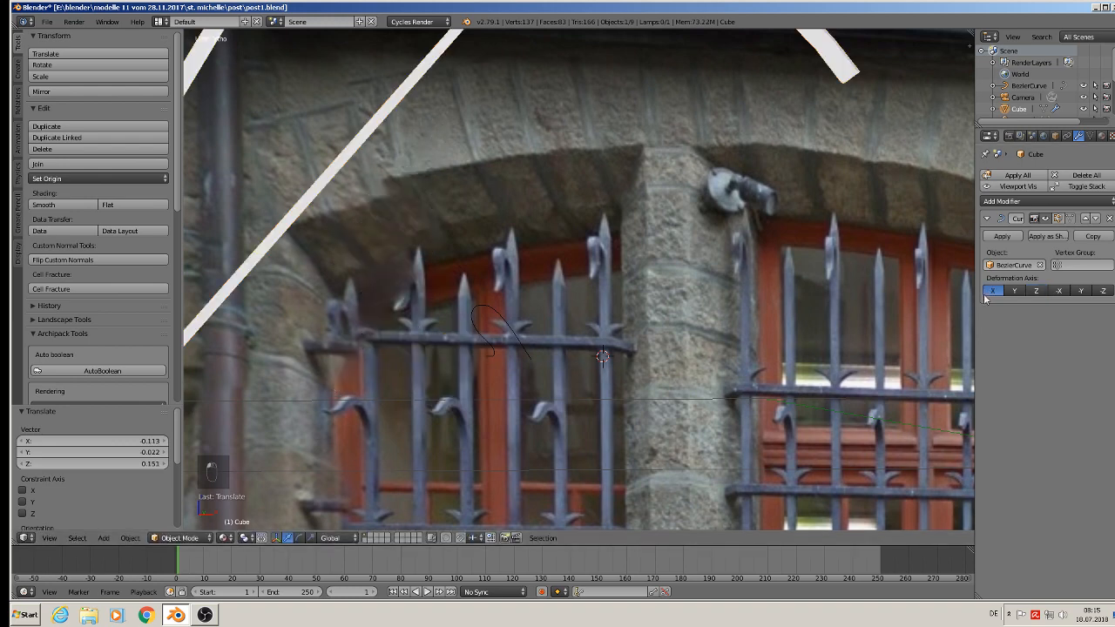
pyautogui.scroll(-2, 633, 356)
pyautogui.press('g')
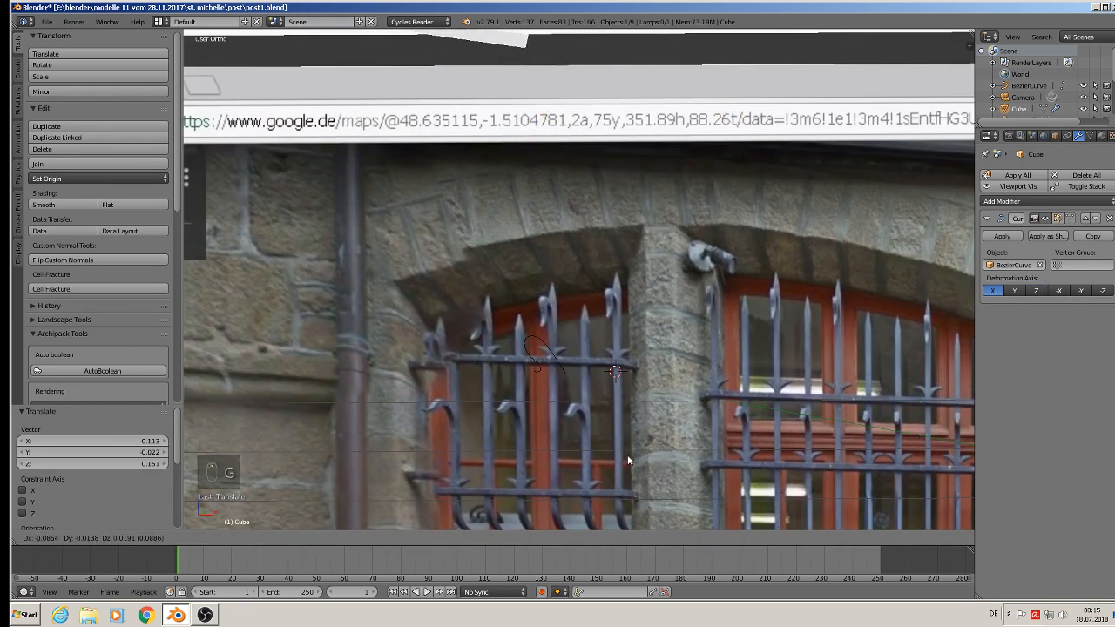
pyautogui.click(752, 293)
pyautogui.scroll(3, 500, 404)
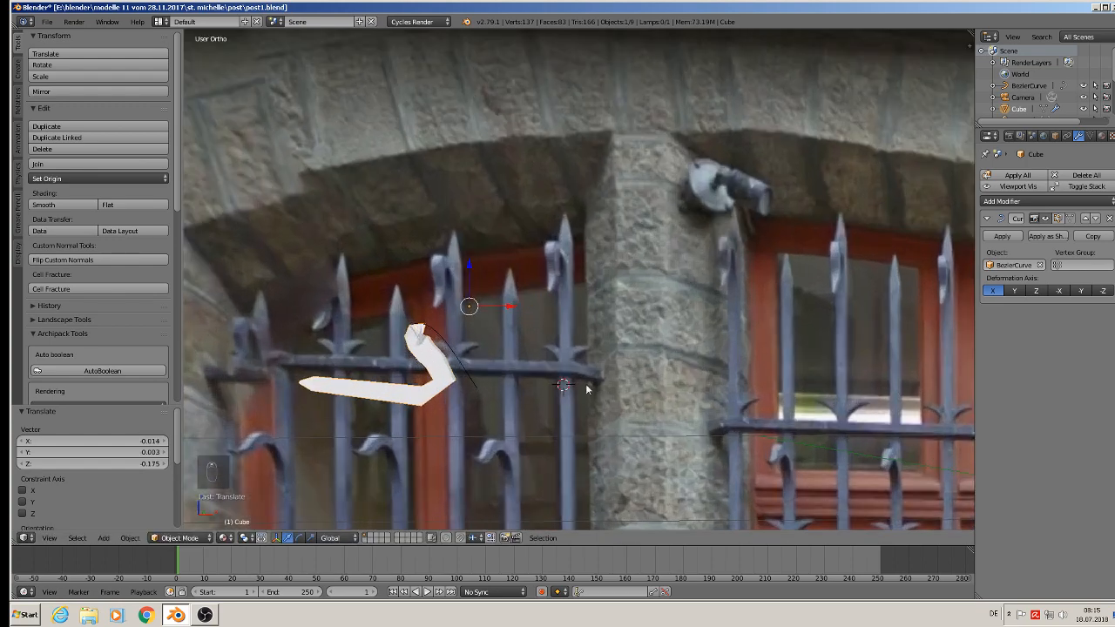
pyautogui.press('g')
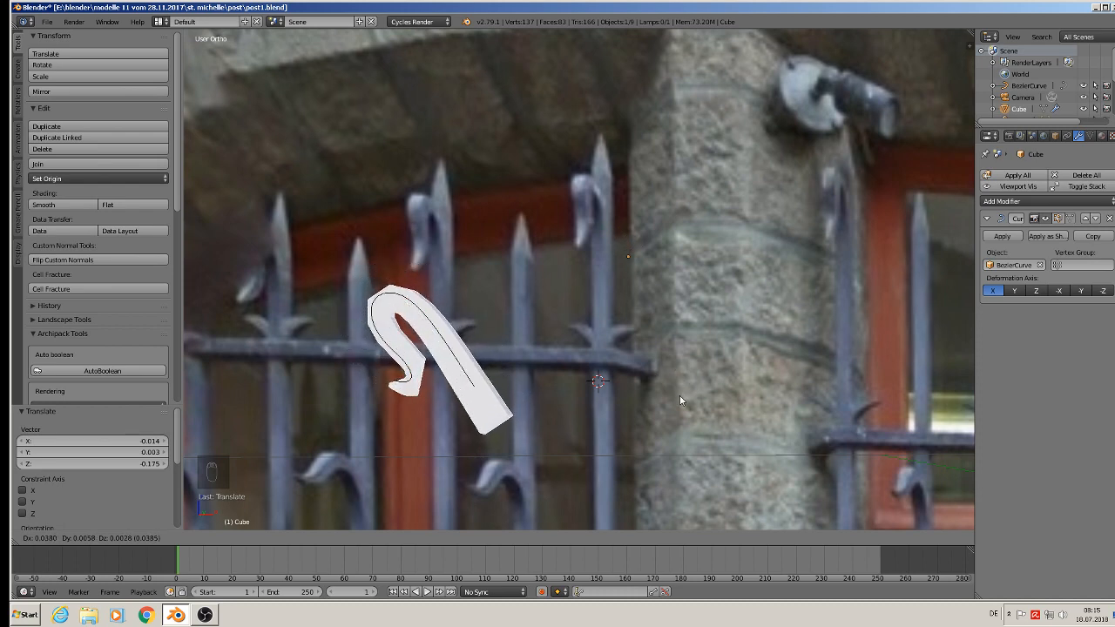
pyautogui.click(681, 397)
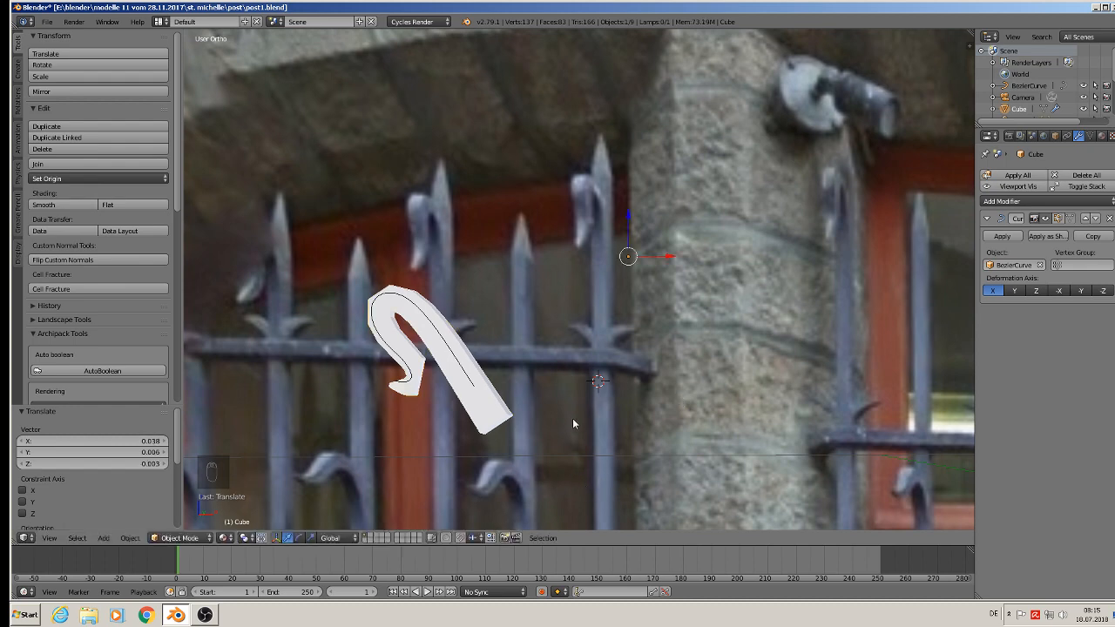
pyautogui.moveTo(573, 420); pyautogui.dragTo(602, 424, button='middle')
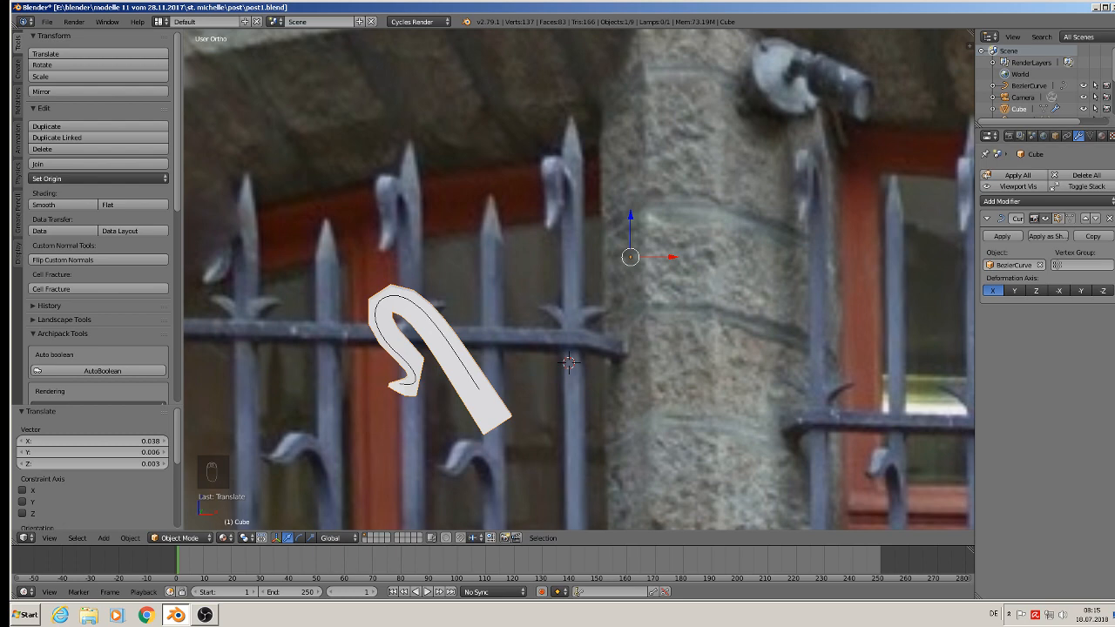
# Add a Subdivision Surface modifier above the Curve modifier with 2 view subdivisions, and shade the bar smooth
pyautogui.click(1038, 206)
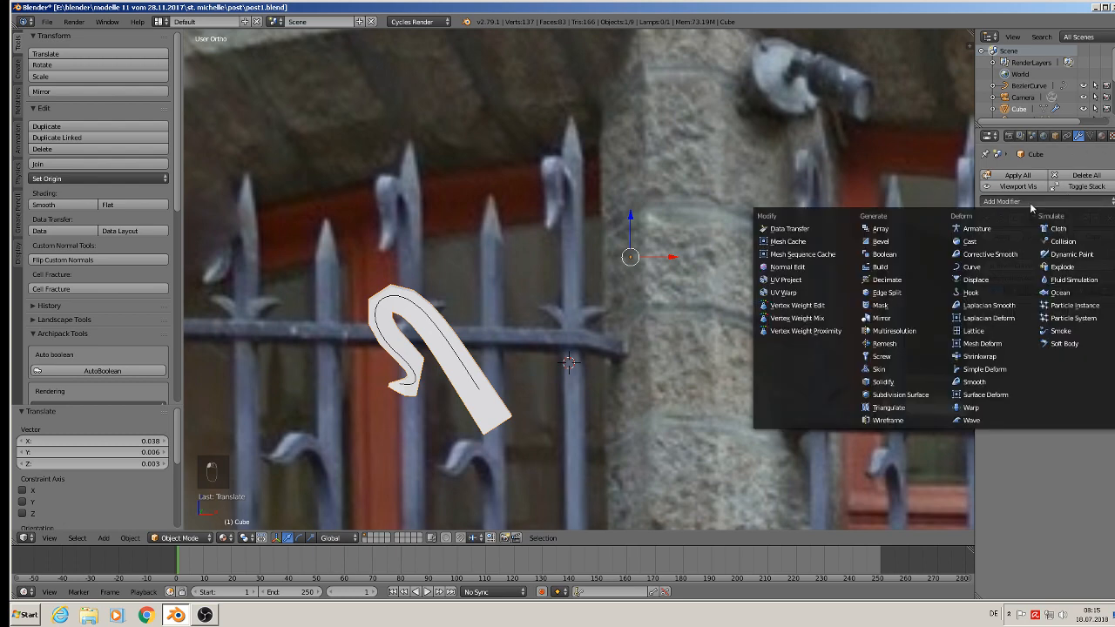
pyautogui.click(925, 397)
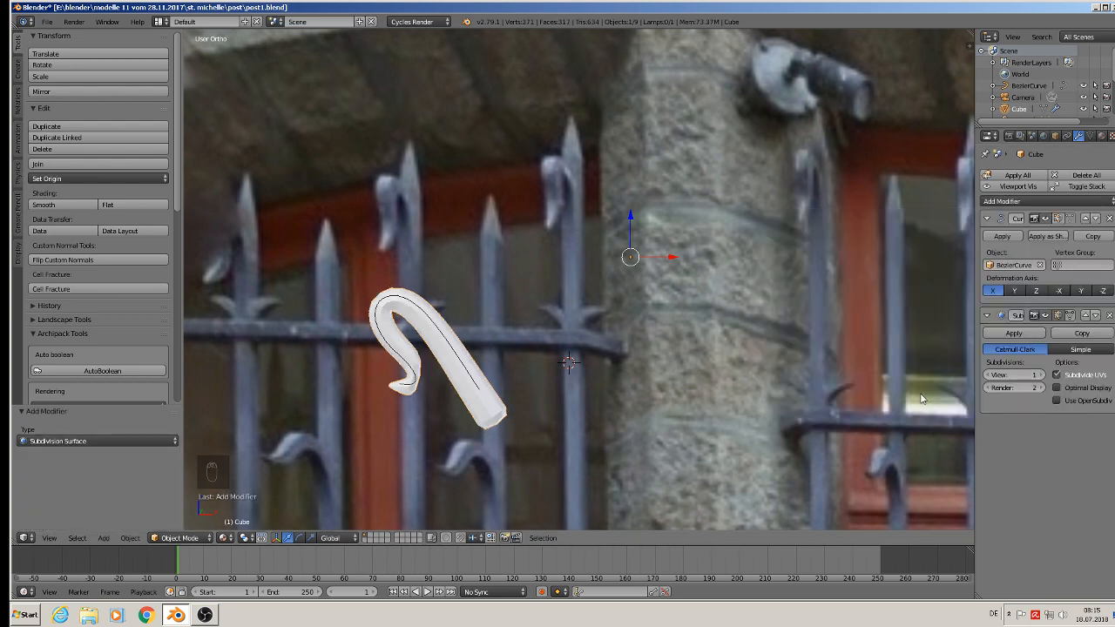
pyautogui.click(1084, 315)
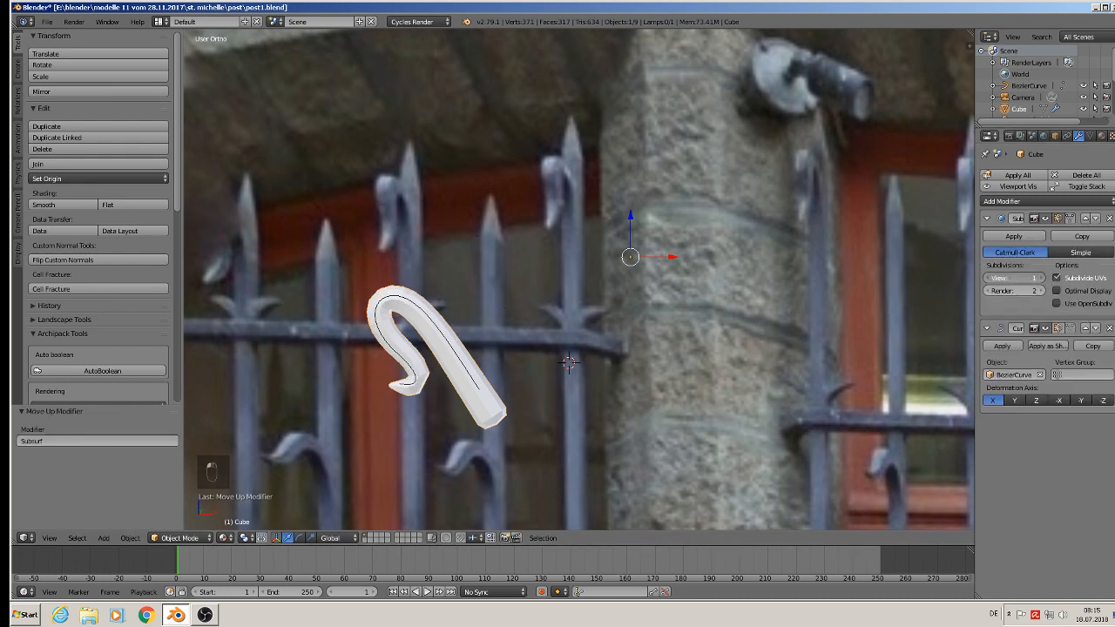
pyautogui.click(1041, 278)
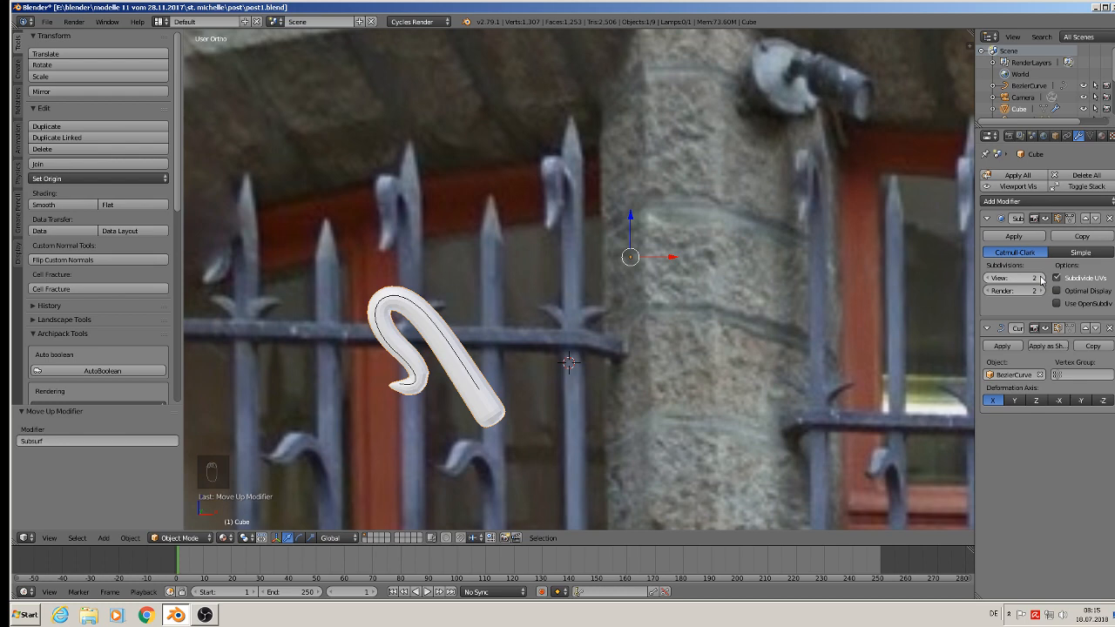
pyautogui.click(61, 205)
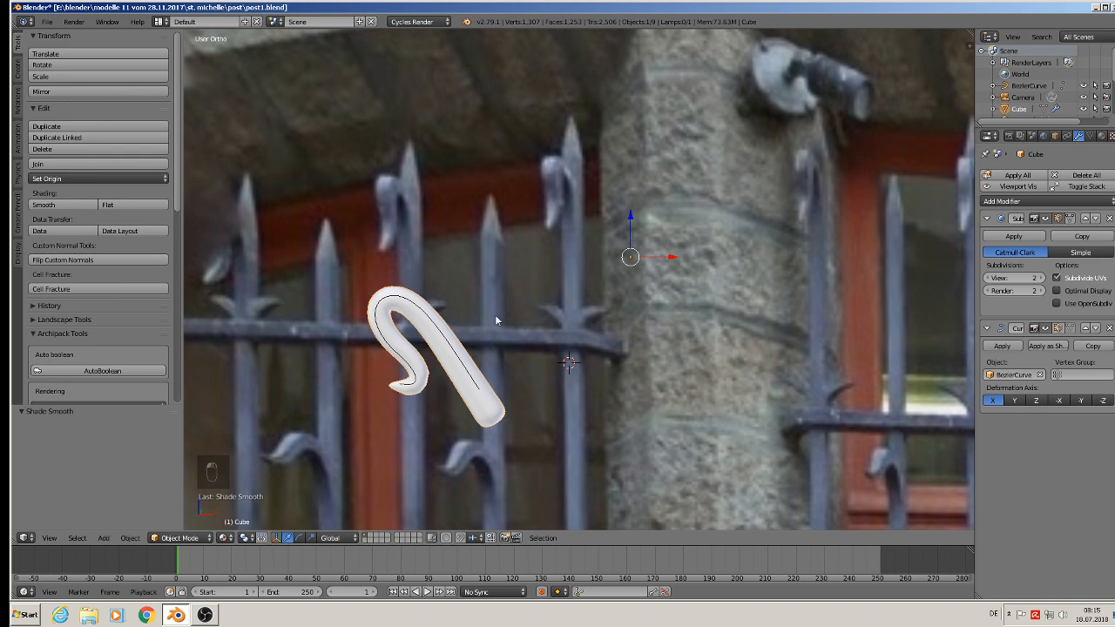
pyautogui.press('Tab')
pyautogui.press('Tab')
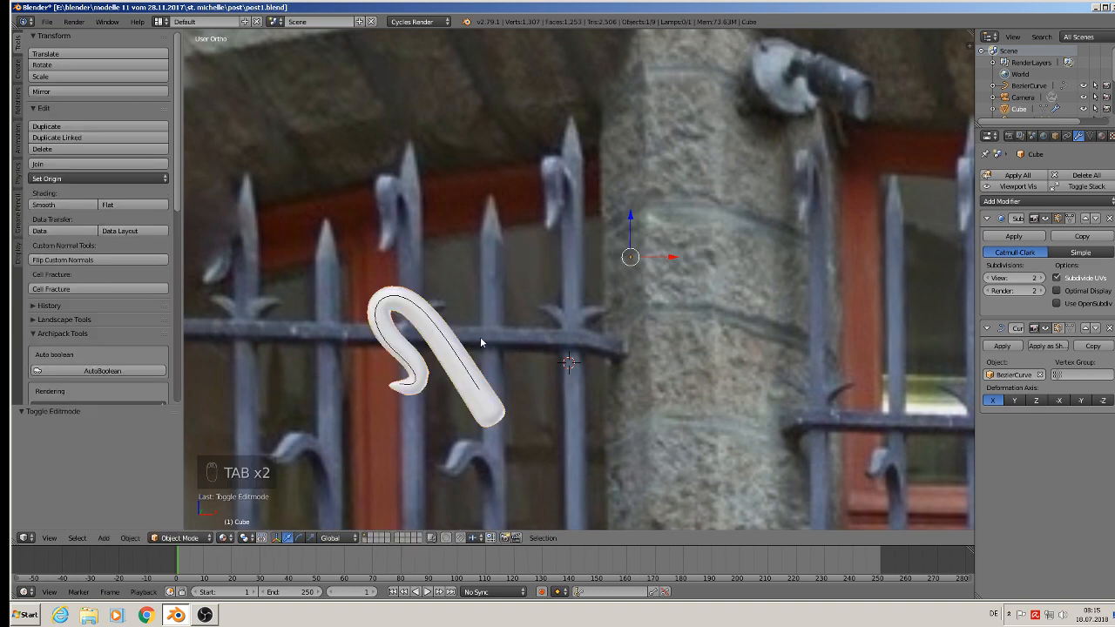
pyautogui.keyDown('shift'); pyautogui.moveTo(481, 336); pyautogui.dragTo(663, 247, button='middle'); pyautogui.keyUp('shift')
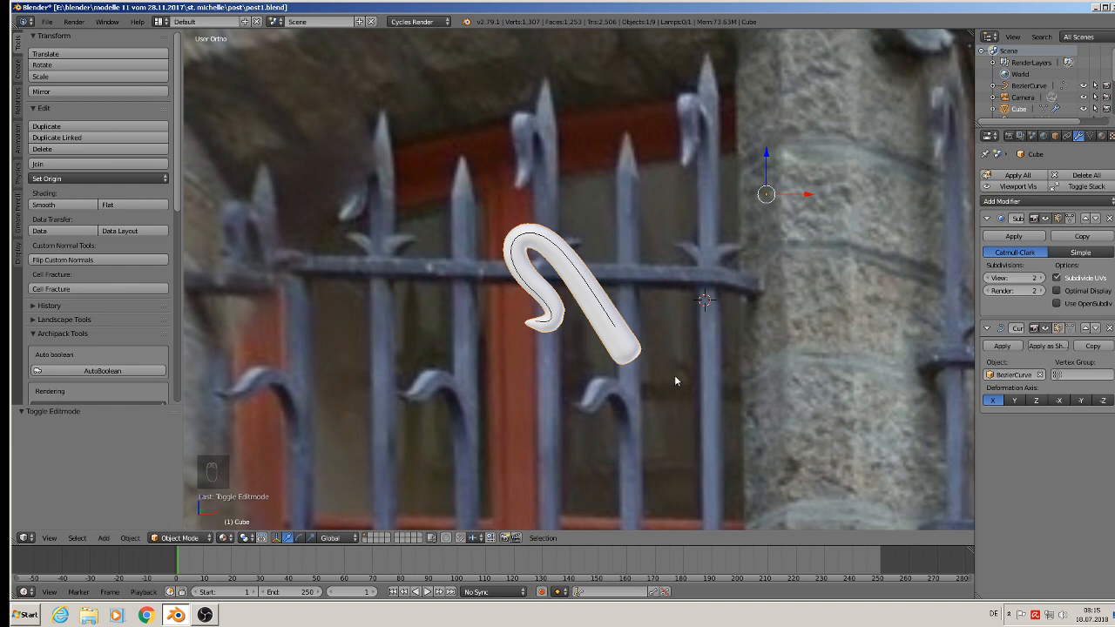
# Try the bent bar with the Subdivision Surface modifier's view level at 0
pyautogui.click(987, 278)
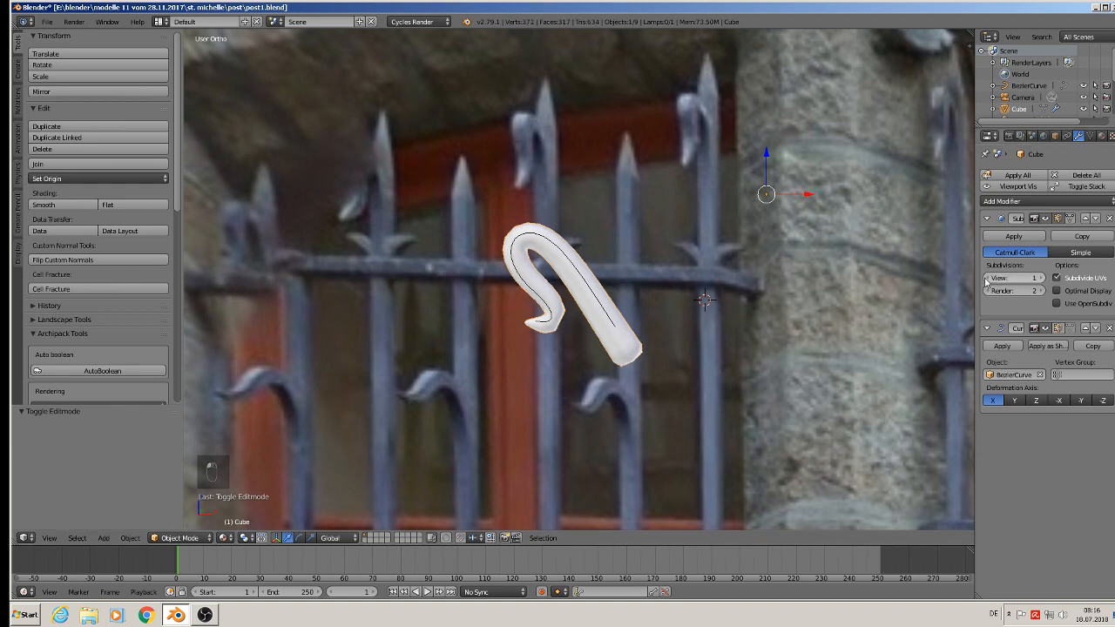
pyautogui.click(988, 278)
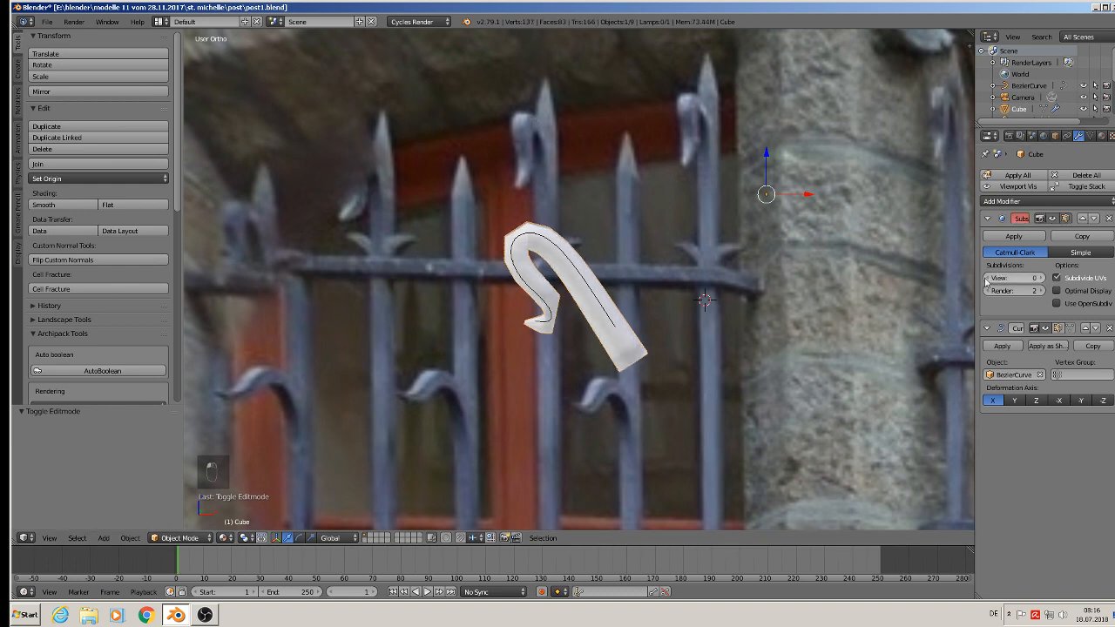
pyautogui.scroll(2, 558, 294)
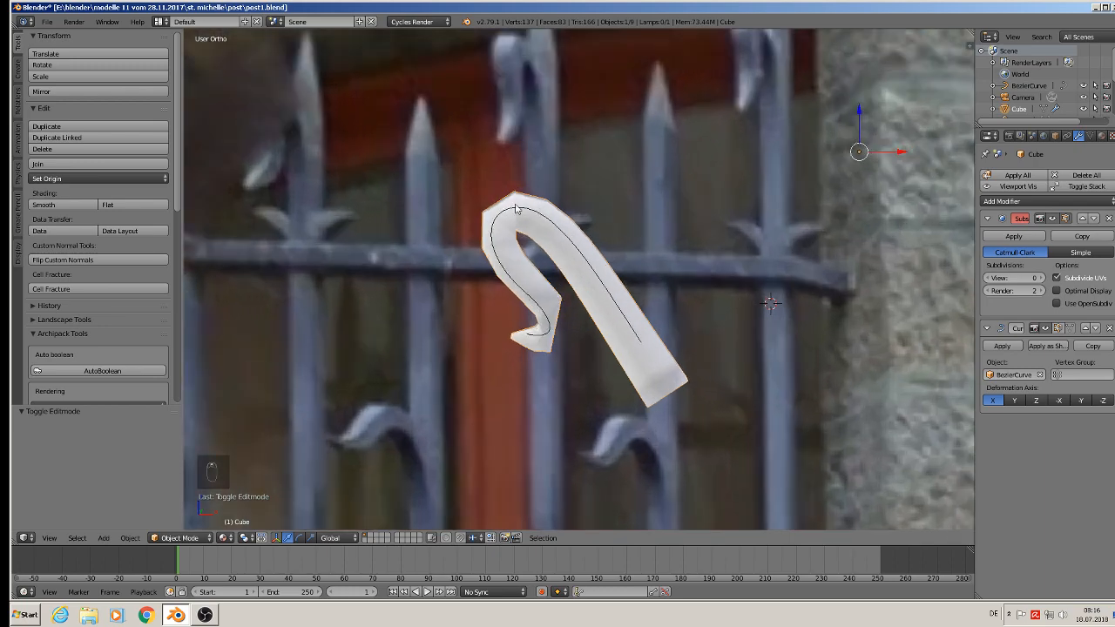
pyautogui.moveTo(504, 251); pyautogui.dragTo(543, 245, button='middle')
pyautogui.moveTo(601, 288); pyautogui.dragTo(511, 274, button='middle')
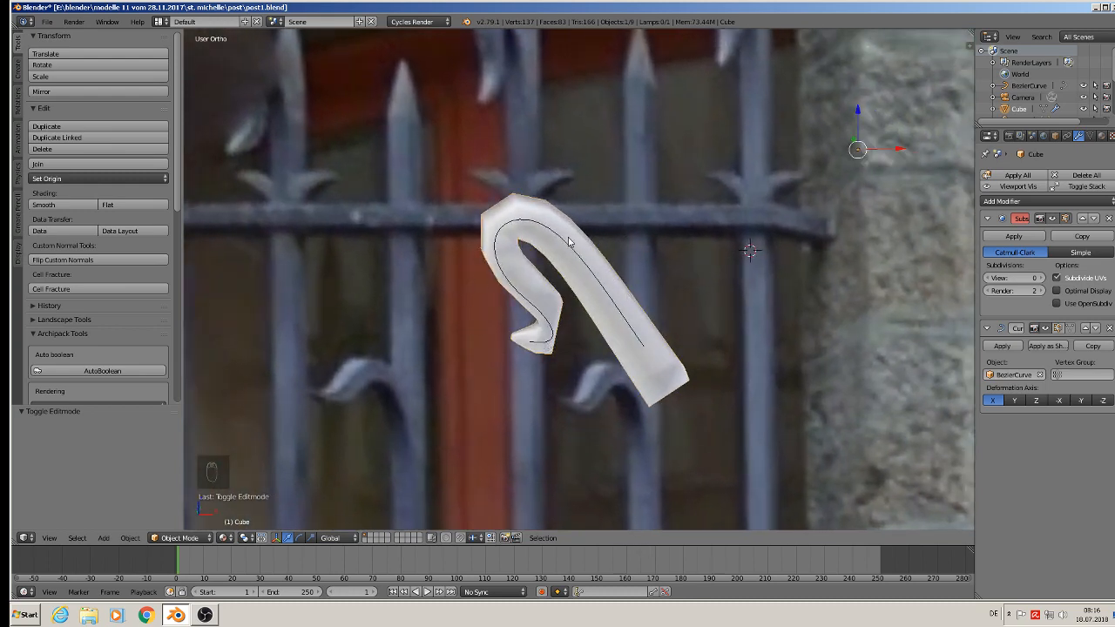
# Switch the bar's Subdivision Surface modifier to Simple with 1 view subdivision and apply it to the mesh
pyautogui.press('Tab')
pyautogui.moveTo(726, 206); pyautogui.dragTo(367, 264, button='middle')
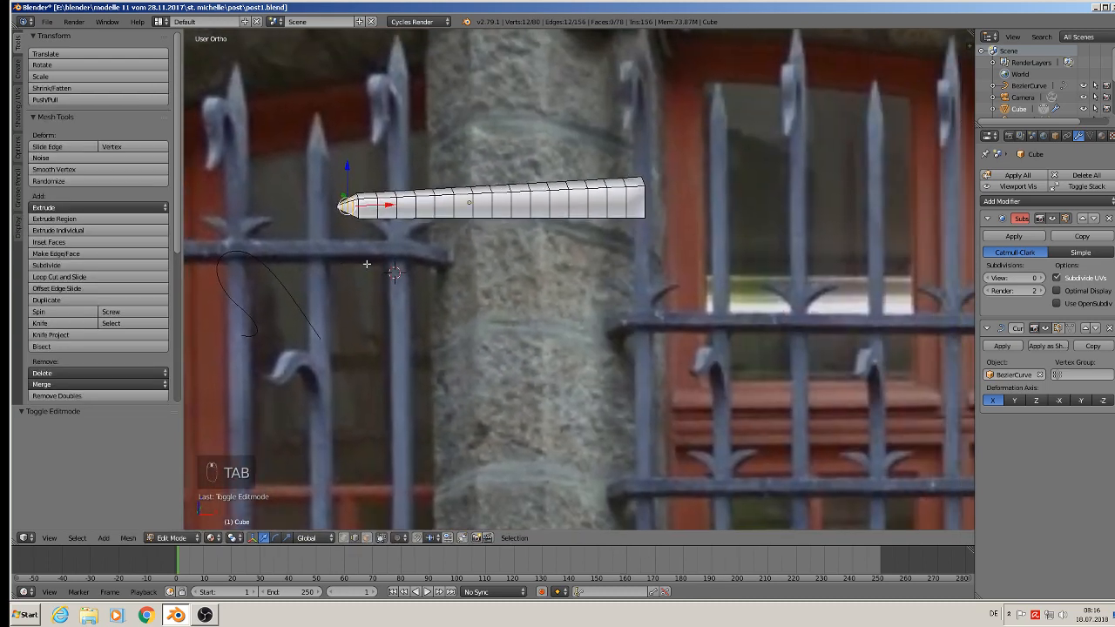
pyautogui.press('a')
pyautogui.press('a')
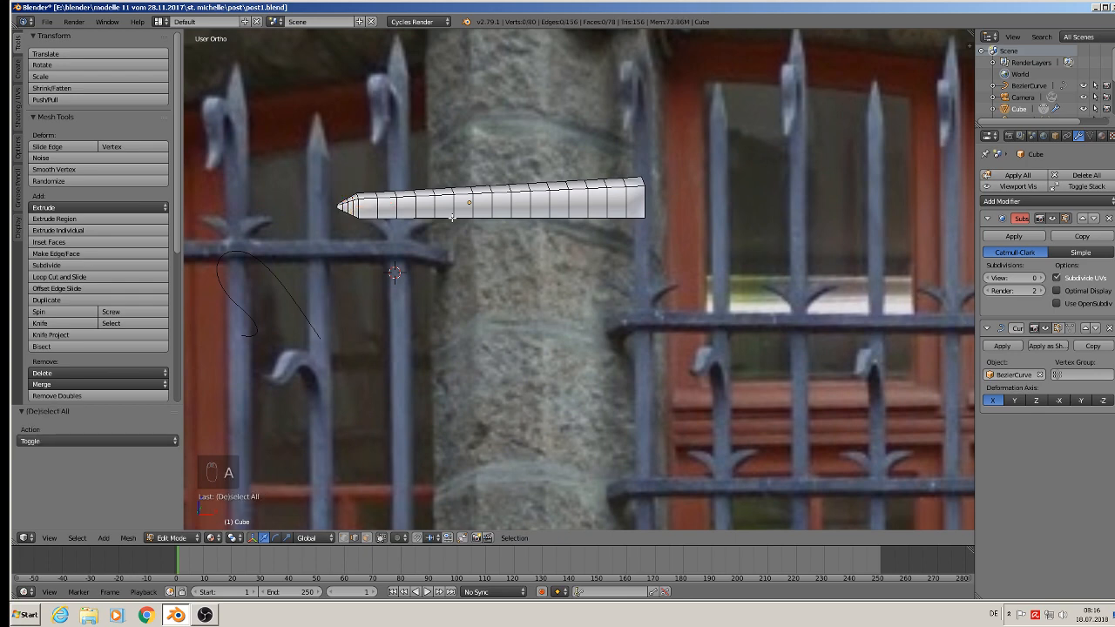
pyautogui.click(1044, 278)
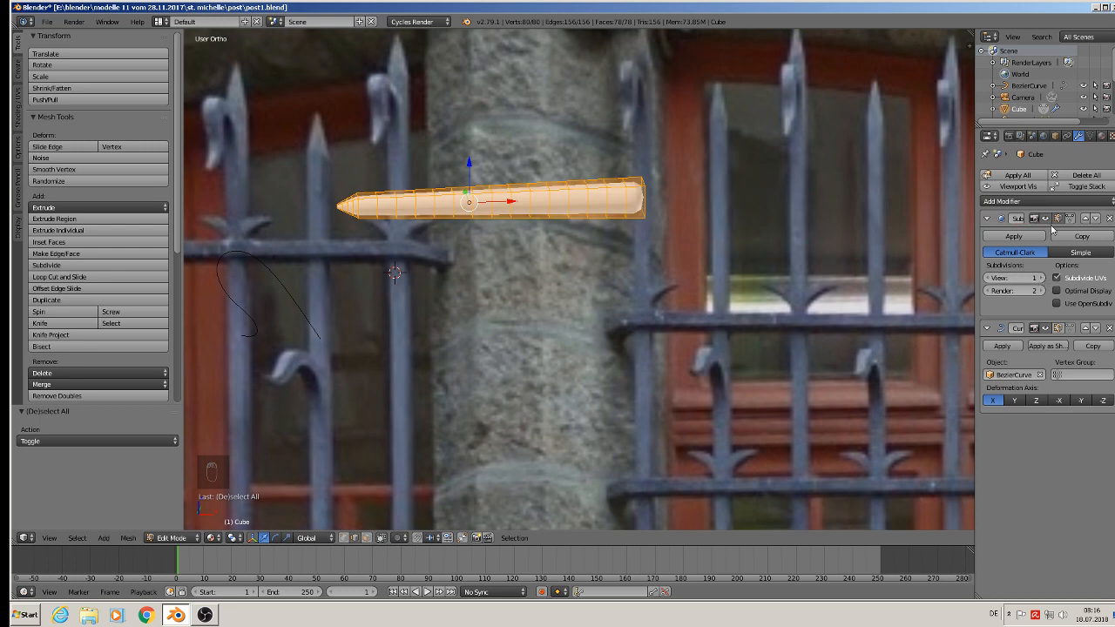
pyautogui.click(1091, 253)
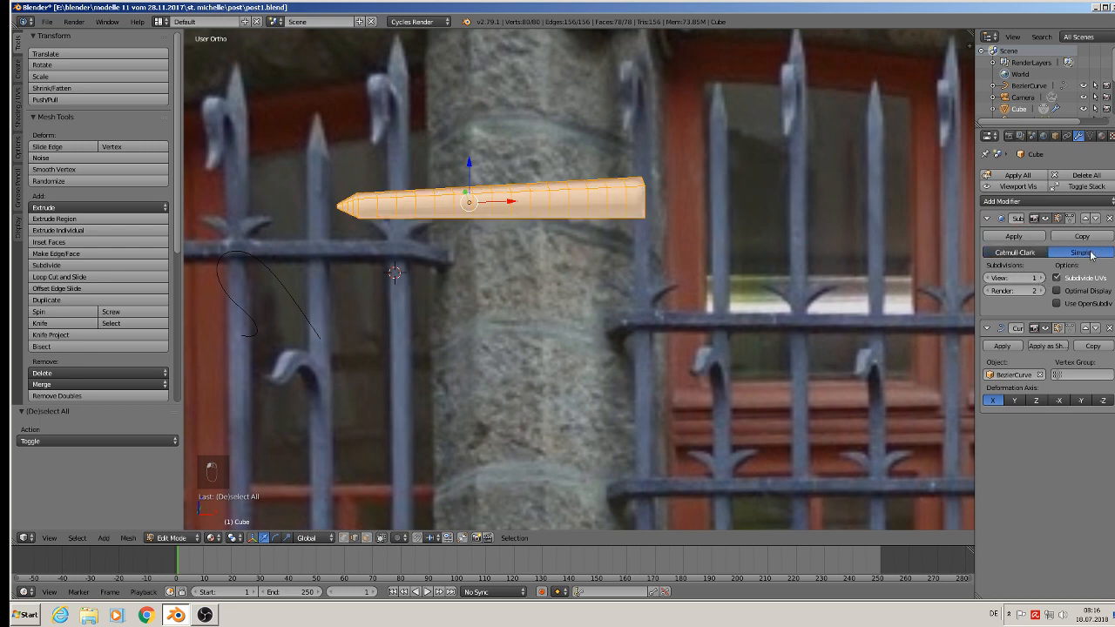
pyautogui.click(1014, 236)
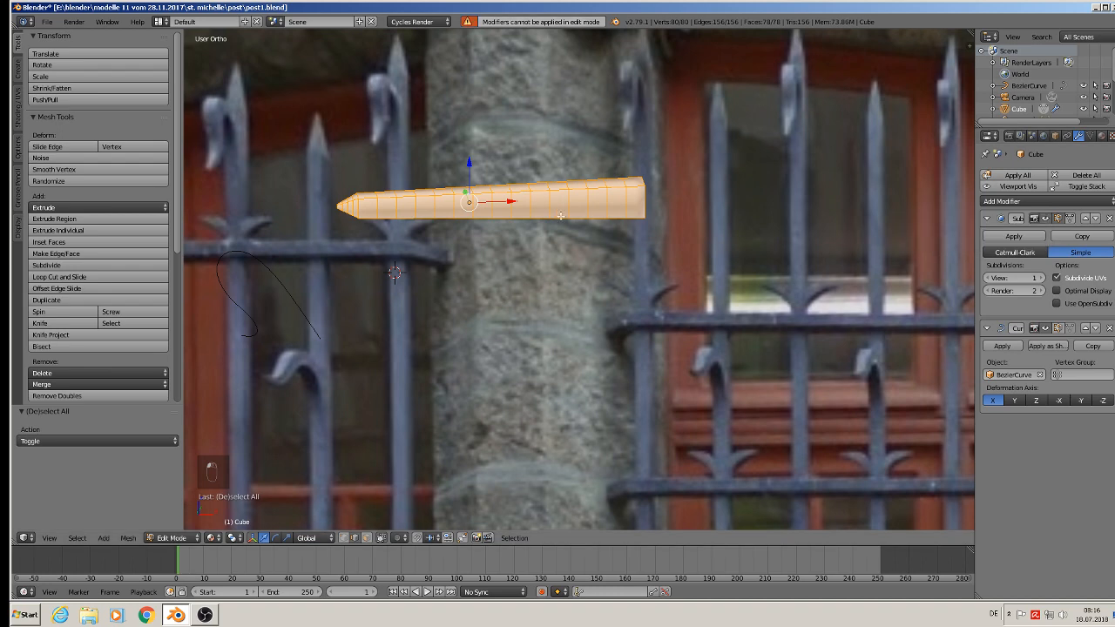
pyautogui.press('Tab')
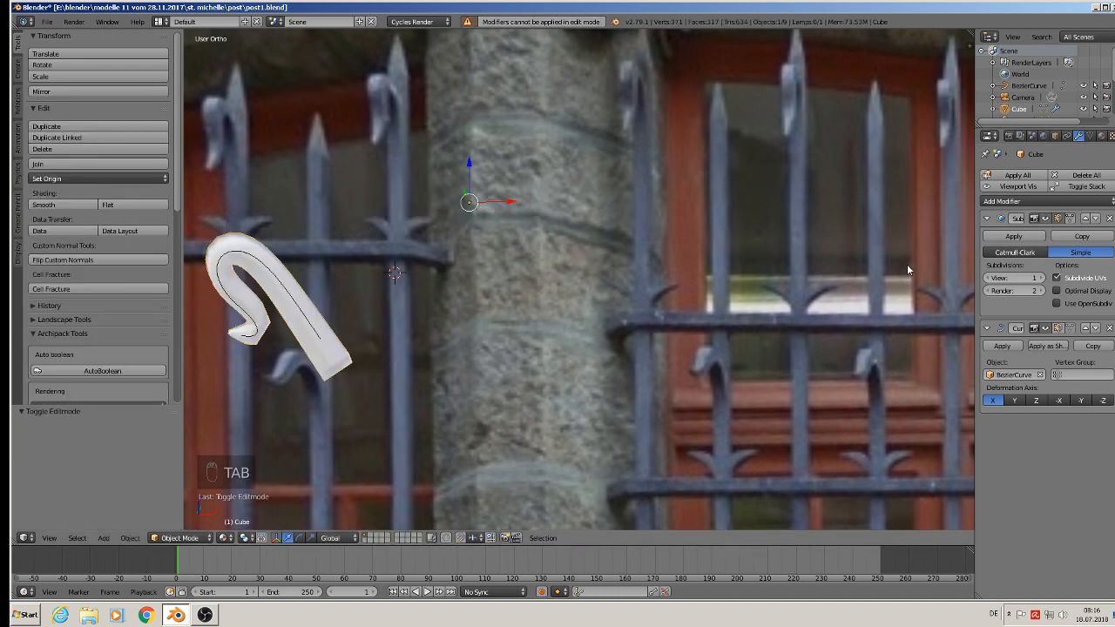
pyautogui.click(1014, 236)
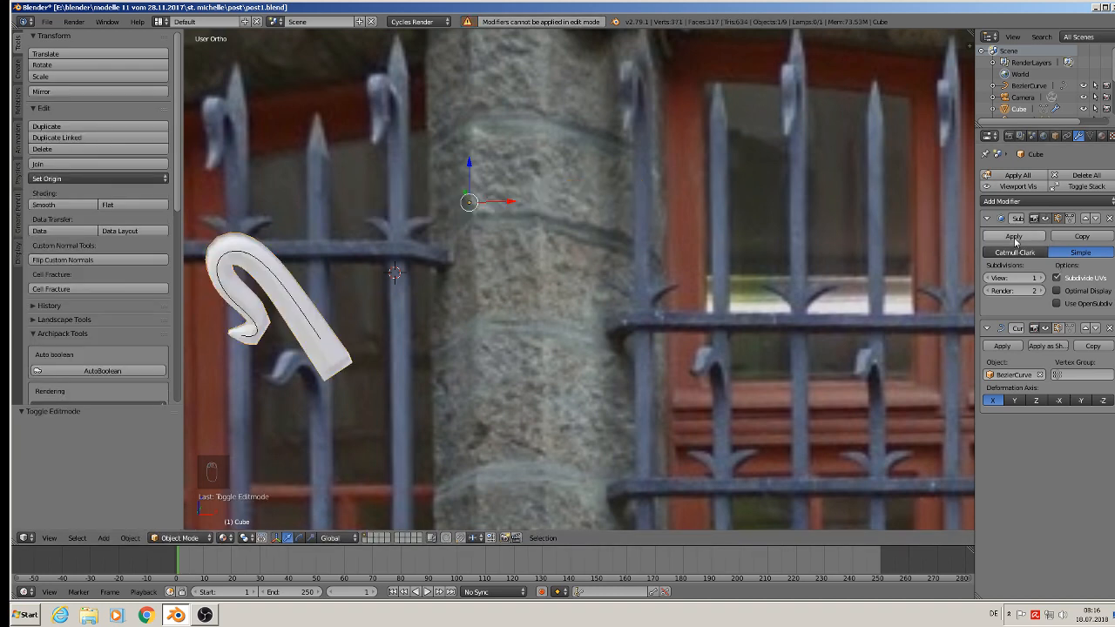
# Check the subdivided bar mesh in Edit Mode and apply the bar's rotation and scale
pyautogui.press('Tab')
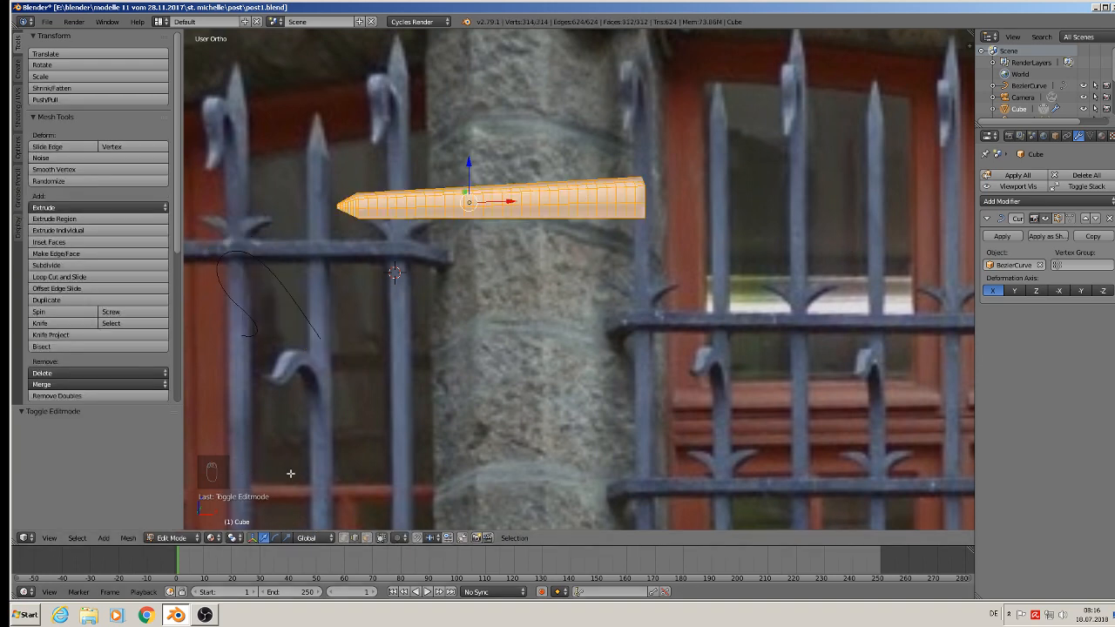
pyautogui.press('Tab')
pyautogui.click(130, 538)
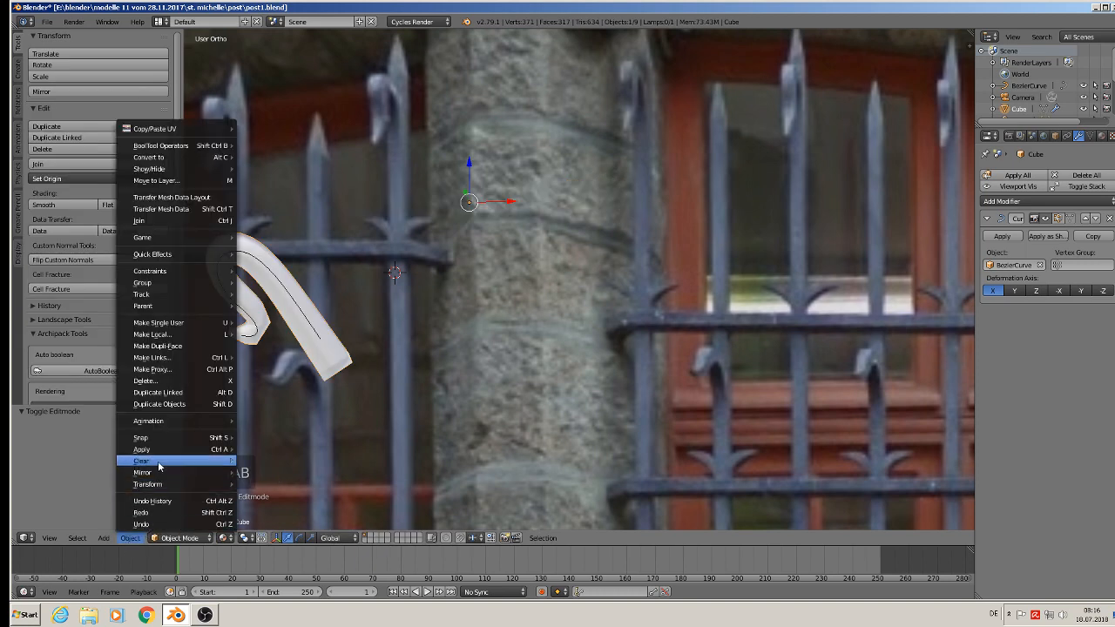
pyautogui.moveTo(161, 450)
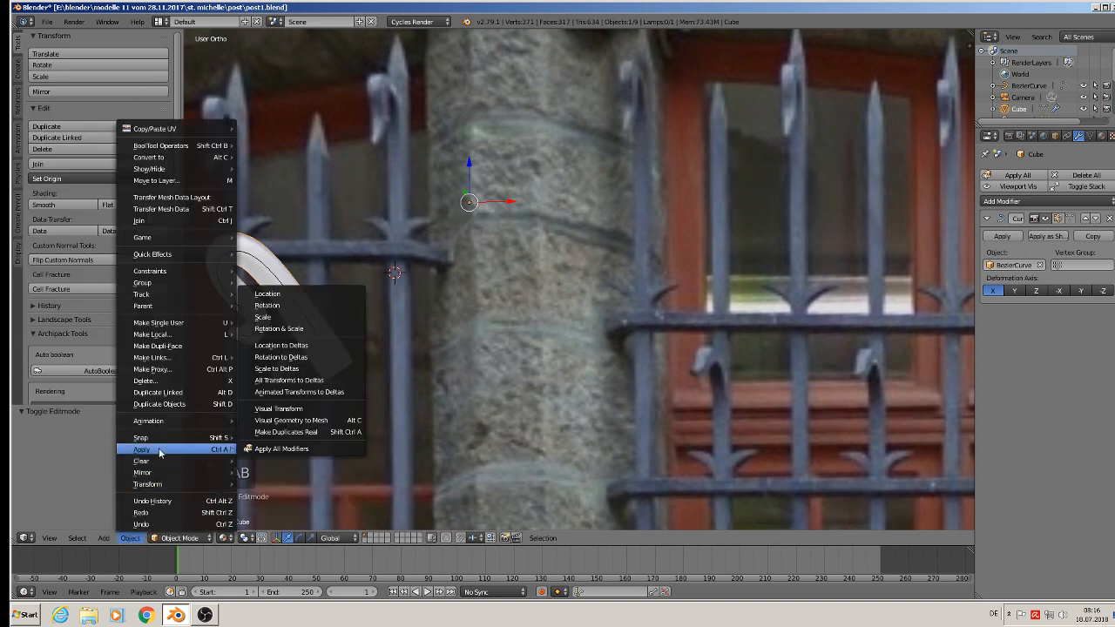
pyautogui.click(296, 328)
# Deselect everything and examine the hook tip and overall shape of the bent bar
pyautogui.keyDown('shift'); pyautogui.moveTo(331, 254); pyautogui.dragTo(576, 255, button='middle'); pyautogui.keyUp('shift')
pyautogui.scroll(7, 439, 361)
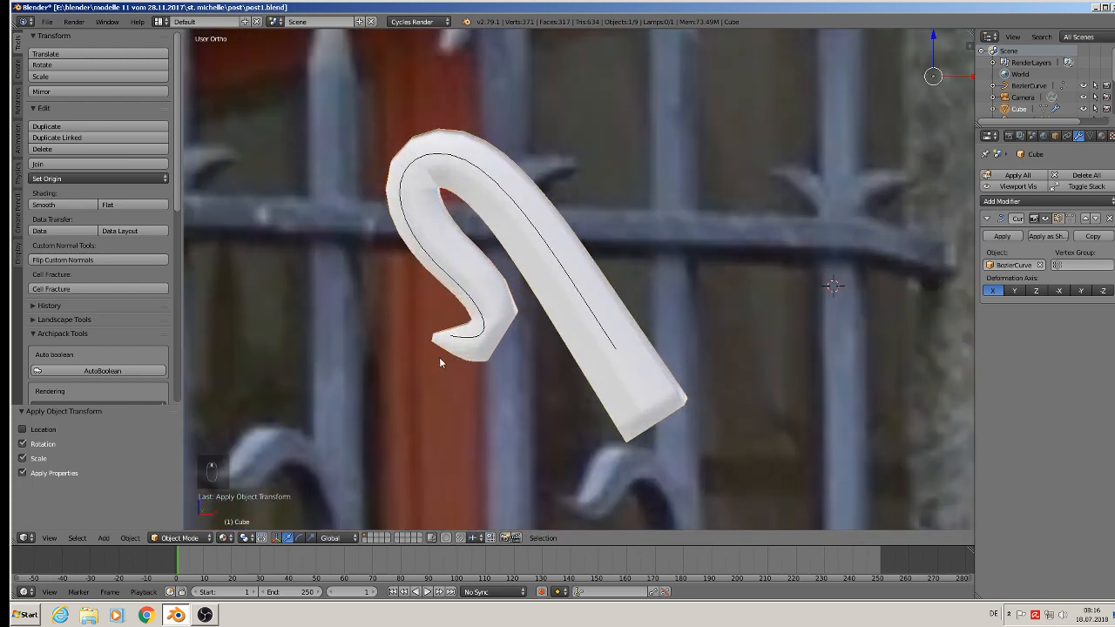
pyautogui.press('Tab')
pyautogui.press('Tab')
pyautogui.press('a')
pyautogui.press('a')
pyautogui.press('a')
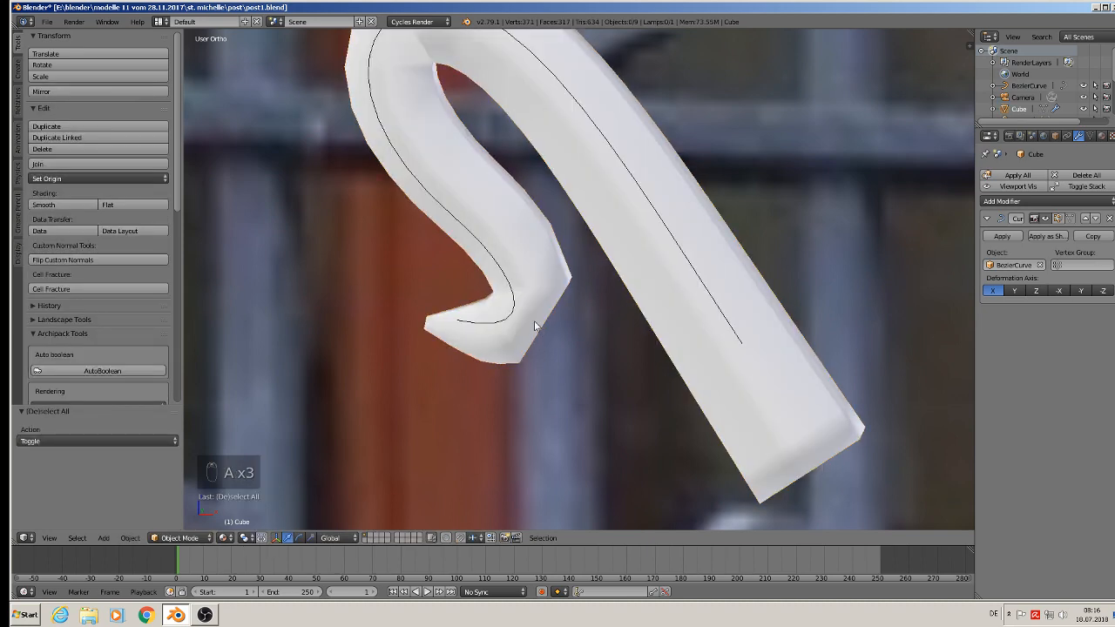
pyautogui.moveTo(550, 319); pyautogui.dragTo(519, 298, button='middle')
pyautogui.scroll(-3, 519, 298)
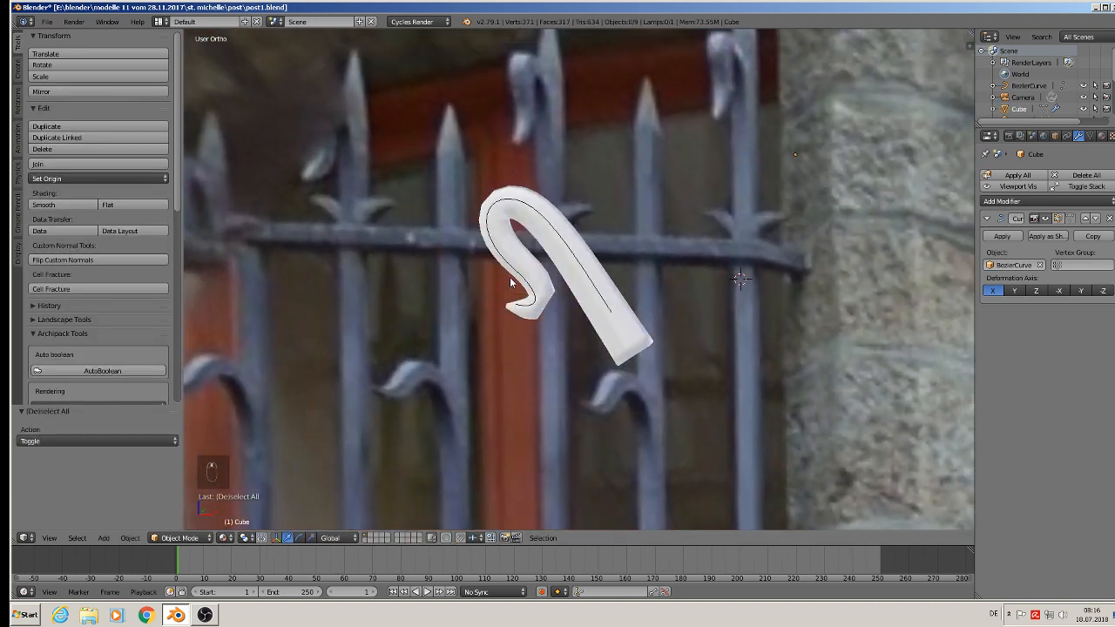
pyautogui.scroll(-4, 510, 277)
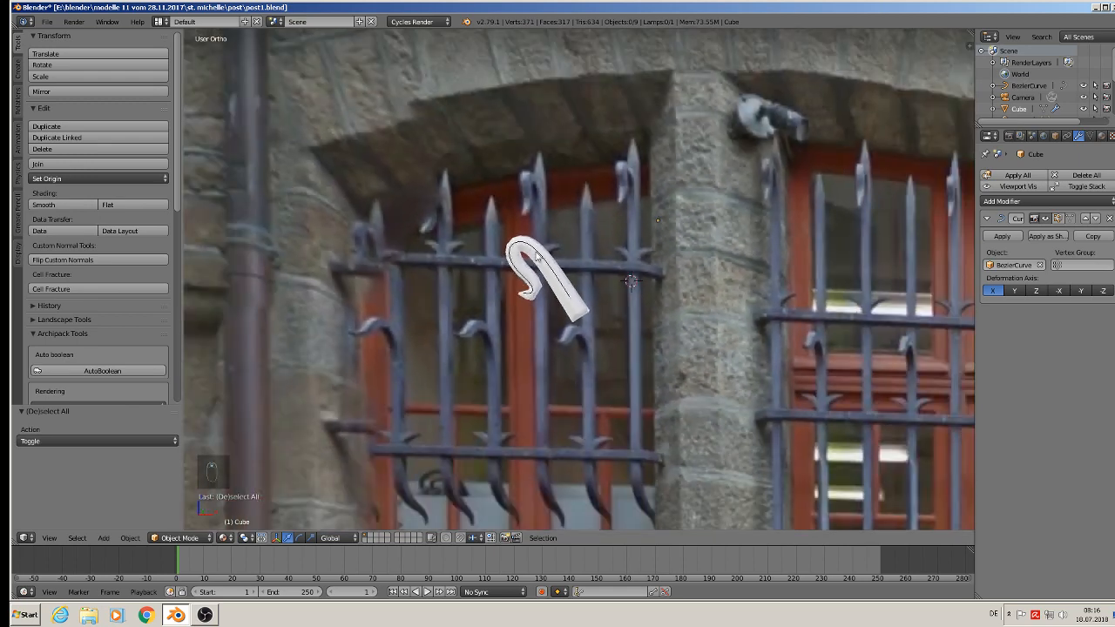
# Duplicate the hook curve about 0.082 along the X axis and display the copy's curve settings
pyautogui.rightClick(536, 256)
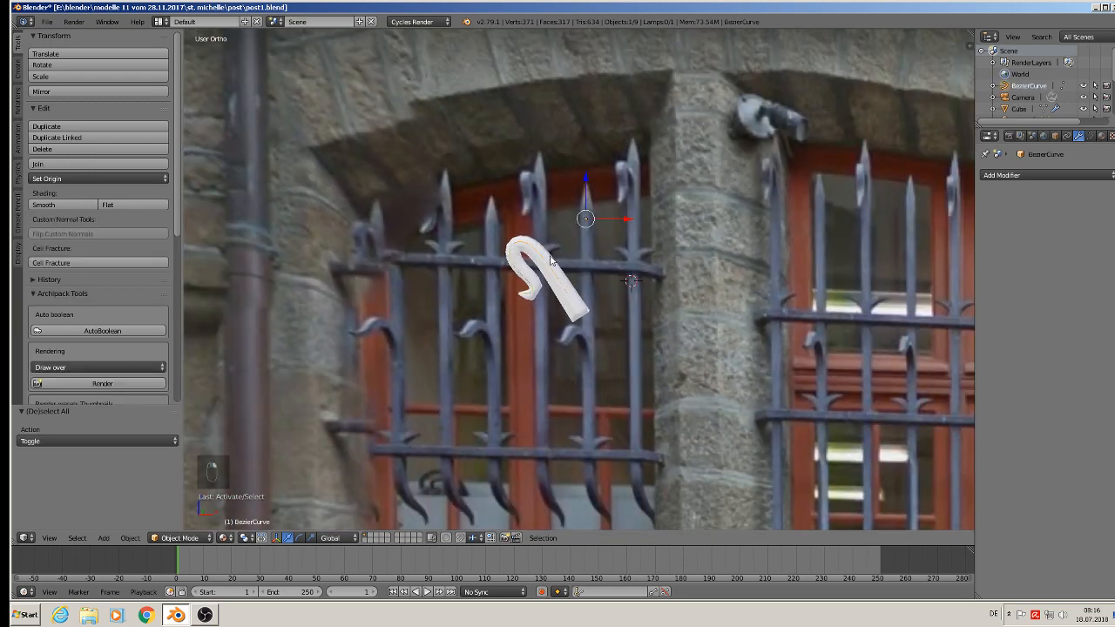
pyautogui.hotkey('shift', 'd')
pyautogui.press('x')
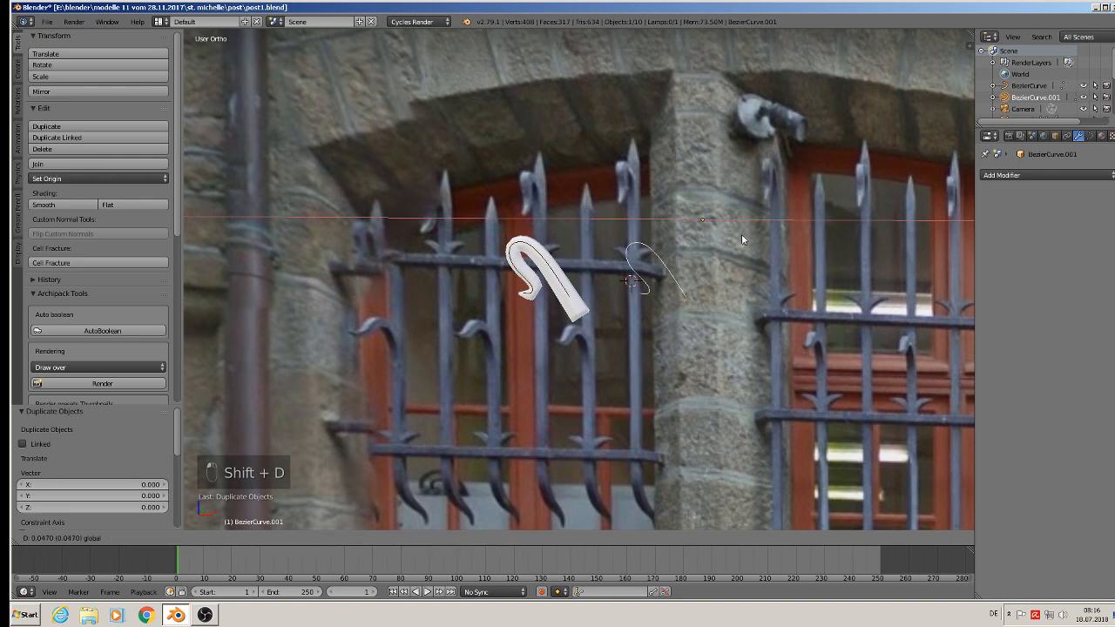
pyautogui.click(826, 244)
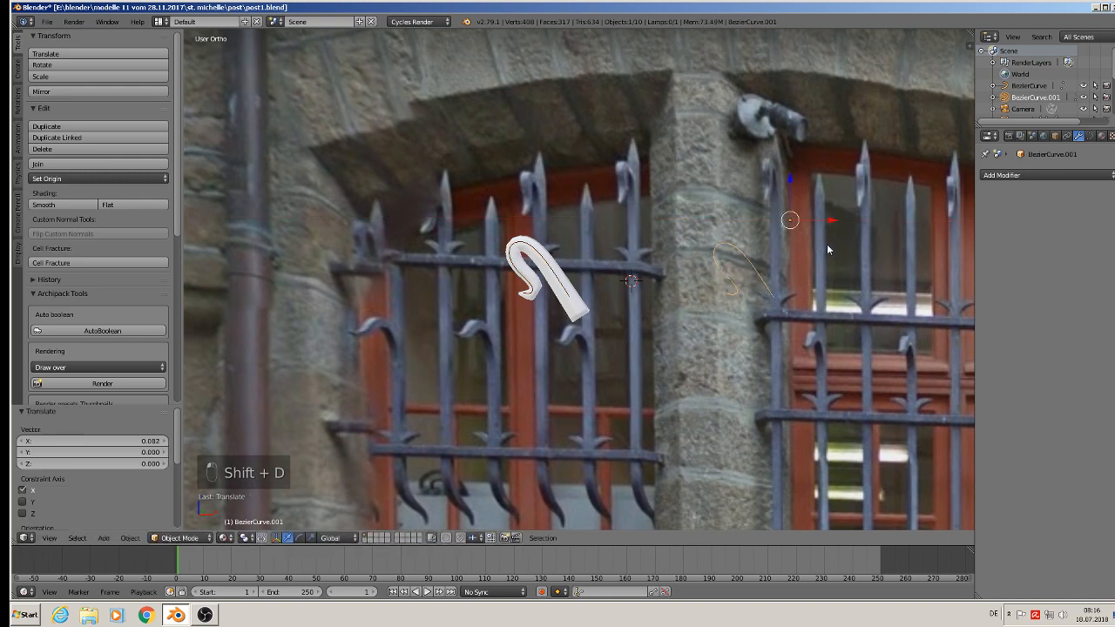
pyautogui.click(1091, 136)
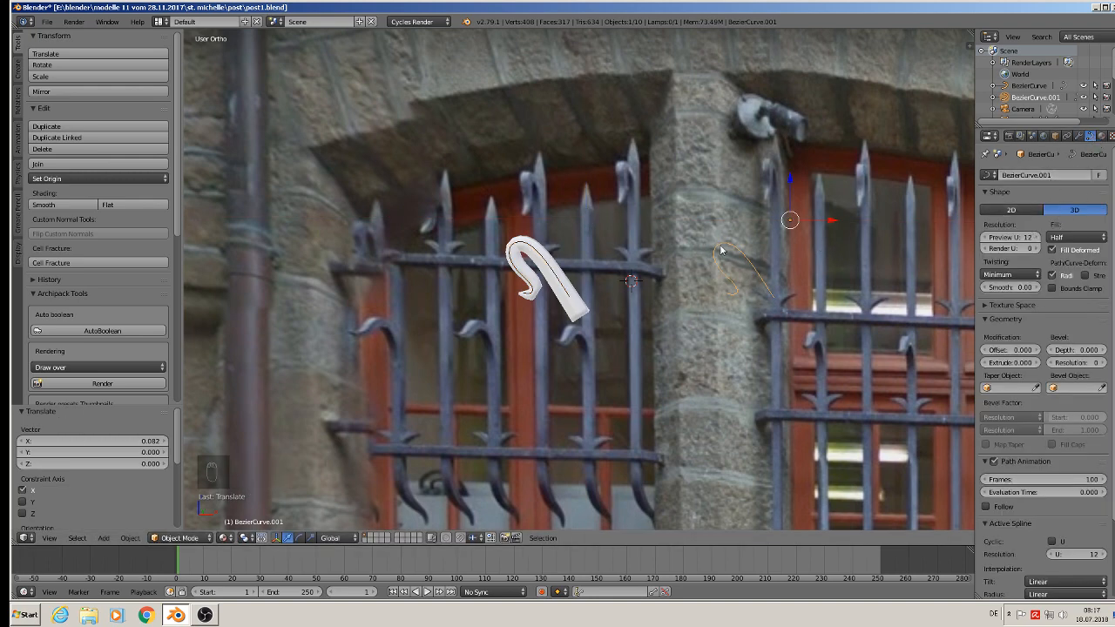
# Give the copied hook curve thickness with Full fill and a bevel depth of 0.120, trying out bevel resolution 1
pyautogui.scroll(2, 815, 286)
pyautogui.keyDown('shift'); pyautogui.moveTo(815, 286); pyautogui.dragTo(744, 281, button='middle'); pyautogui.keyUp('shift')
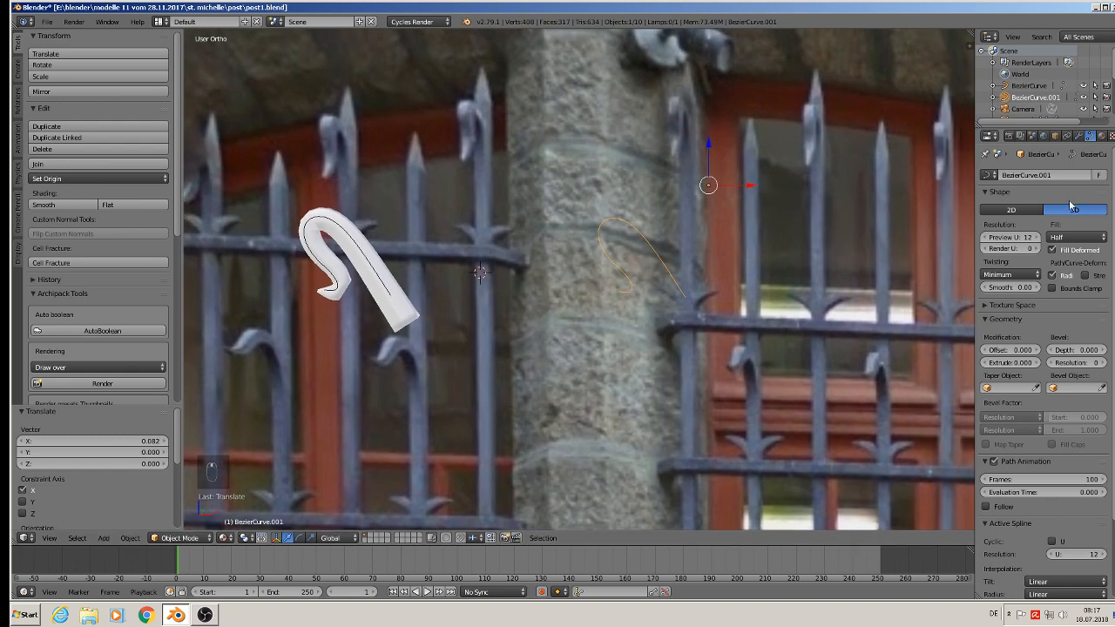
pyautogui.click(1089, 235)
pyautogui.click(1077, 222)
pyautogui.moveTo(1048, 357); pyautogui.dragTo(1110, 356)
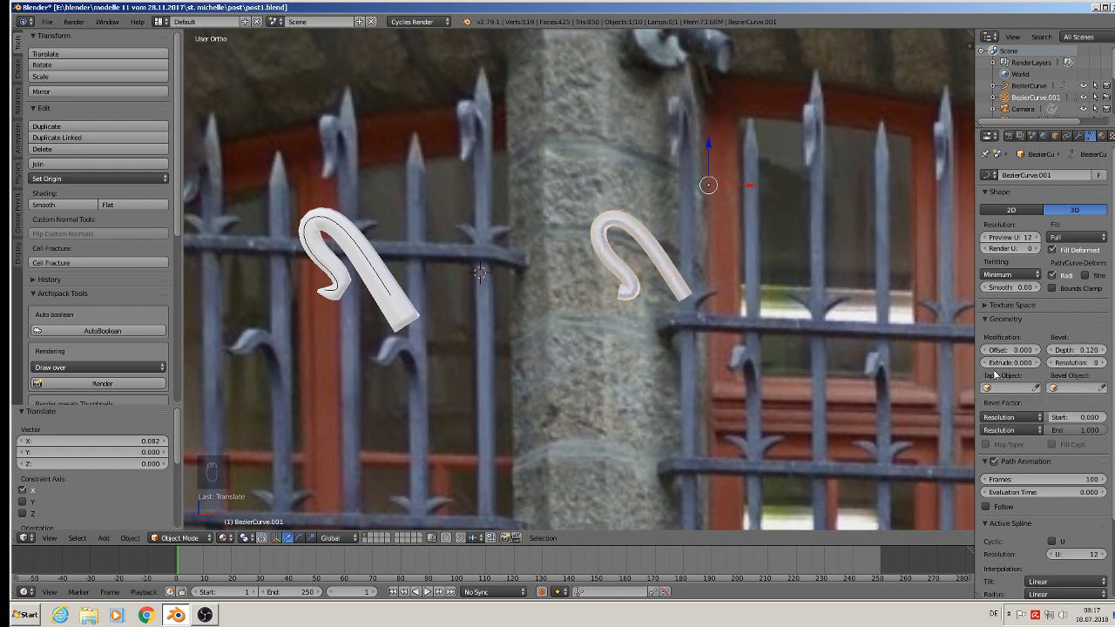
pyautogui.click(1108, 367)
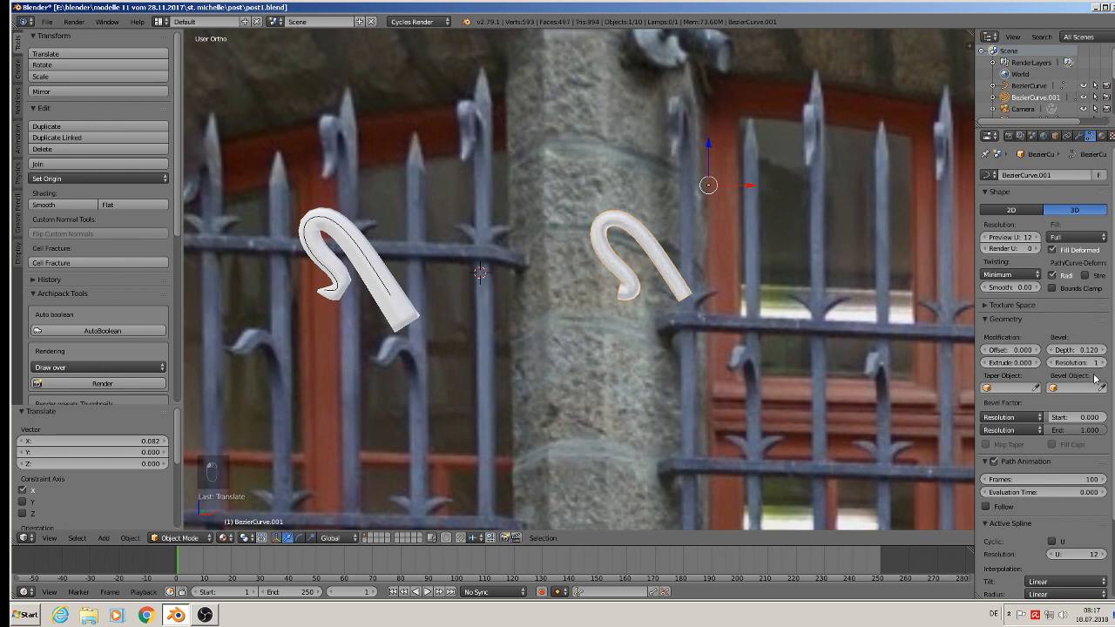
pyautogui.click(1052, 363)
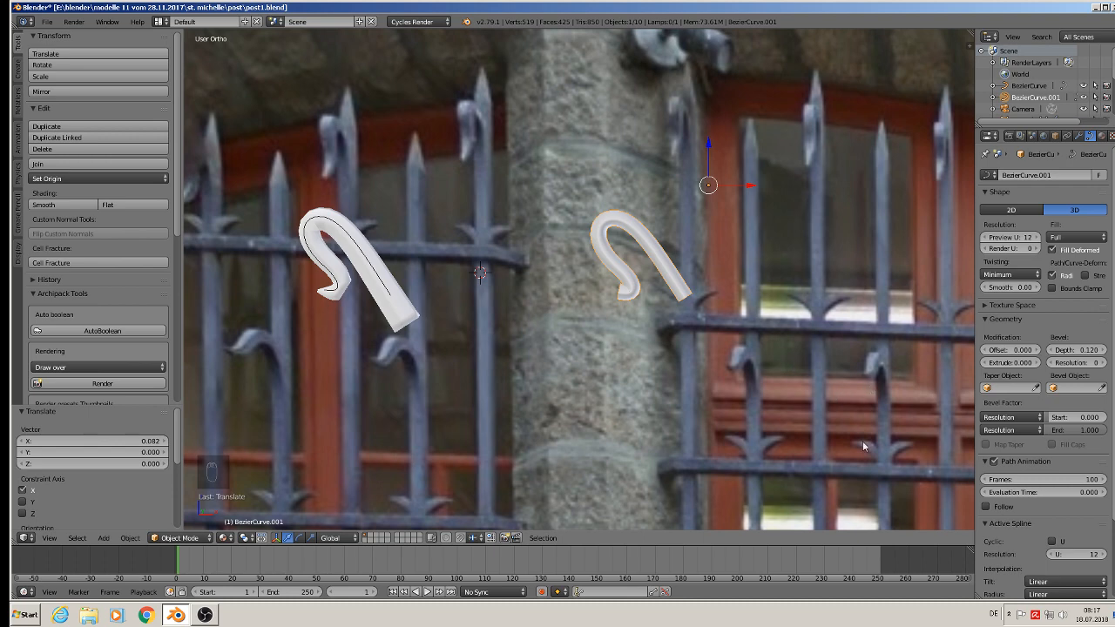
# Turn off Path Animation for the copied curve and set its bevel resolution to 1
pyautogui.click(994, 462)
pyautogui.scroll(-3, 697, 384)
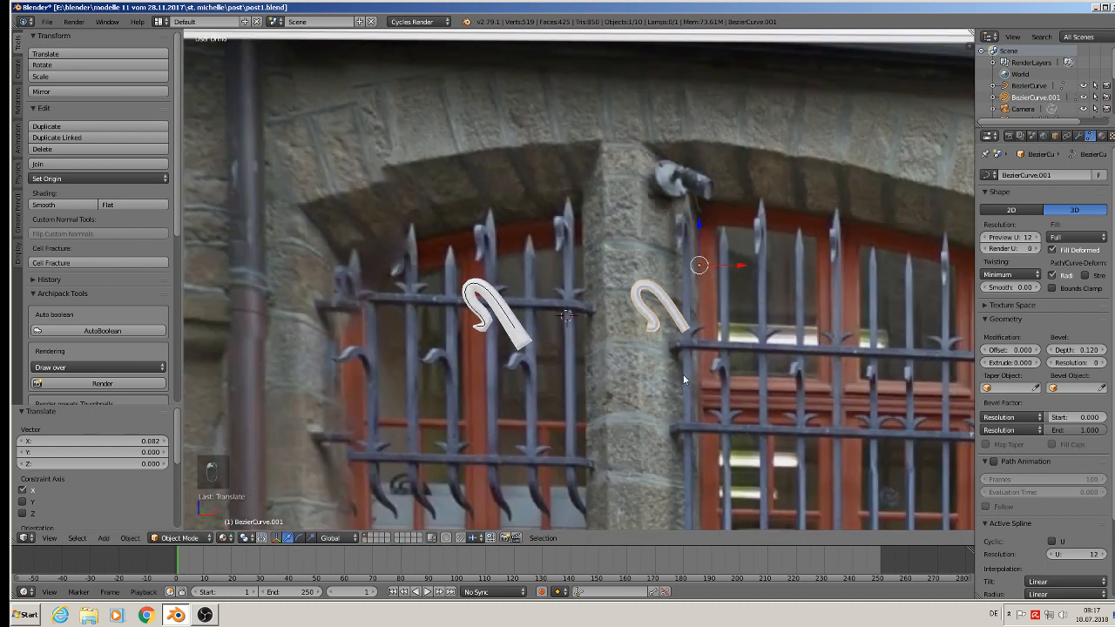
pyautogui.moveTo(689, 354); pyautogui.dragTo(814, 369, button='middle')
pyautogui.press('KP_5')
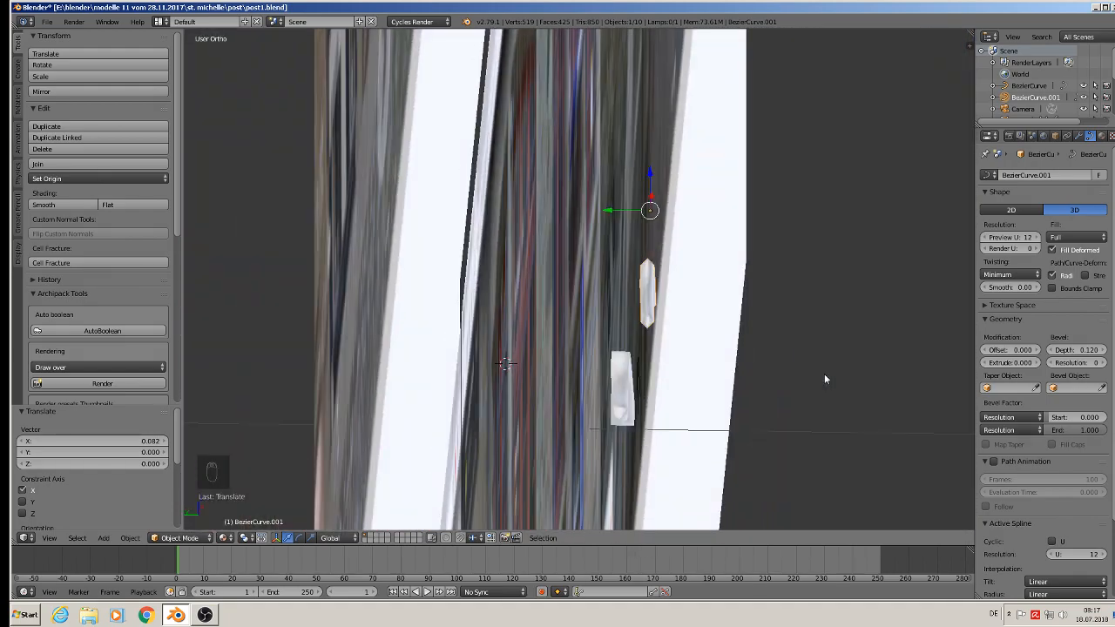
pyautogui.press('KP_Decimal')
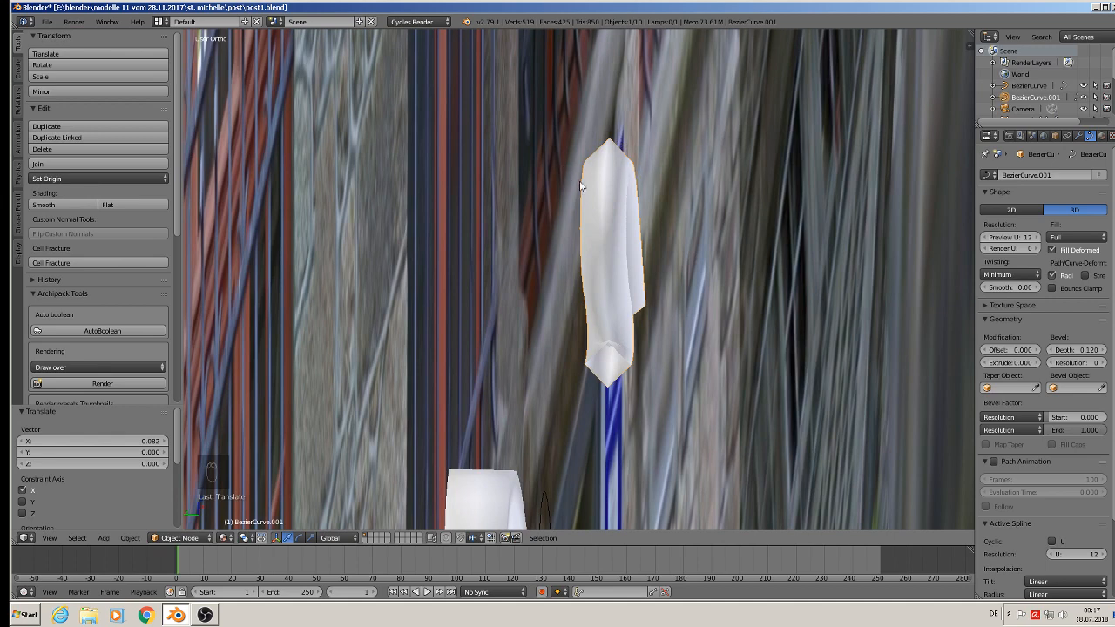
pyautogui.click(1103, 363)
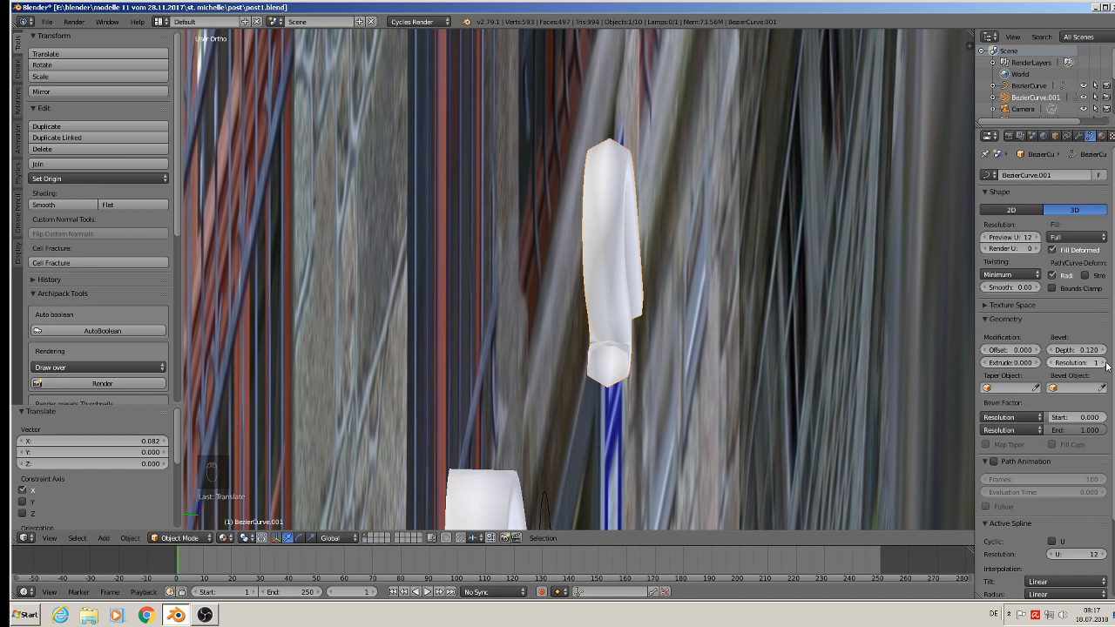
pyautogui.moveTo(718, 317); pyautogui.dragTo(550, 314, button='middle')
pyautogui.scroll(-5, 551, 314)
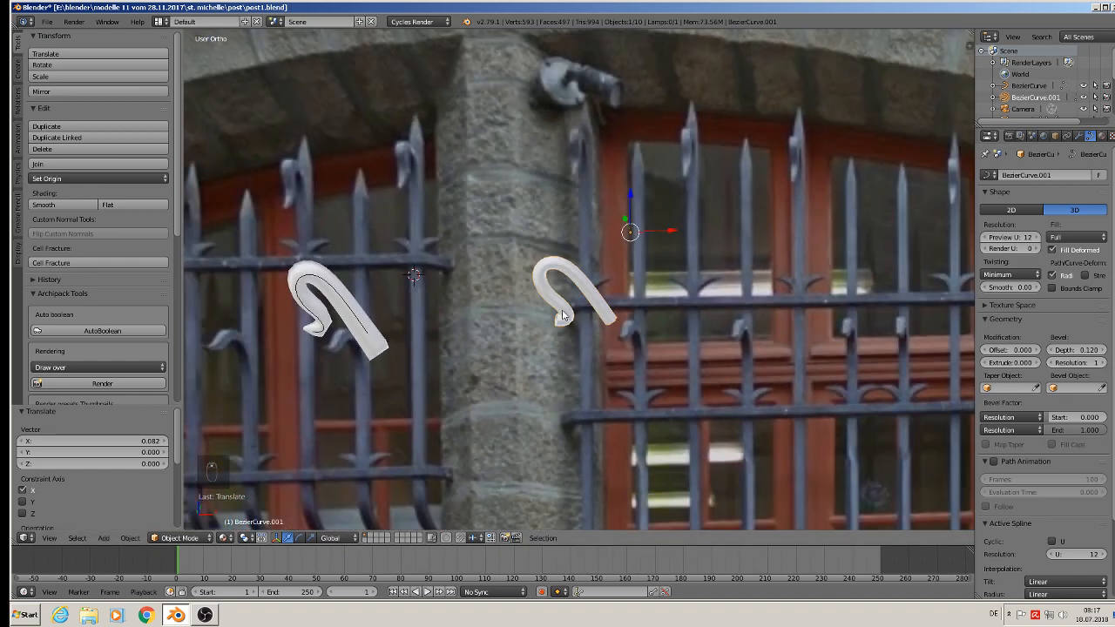
# Duplicate the beveled hook curve about 0.063 along the X axis and convert the duplicate to a mesh
pyautogui.scroll(-2, 562, 316)
pyautogui.hotkey('shift', 'd')
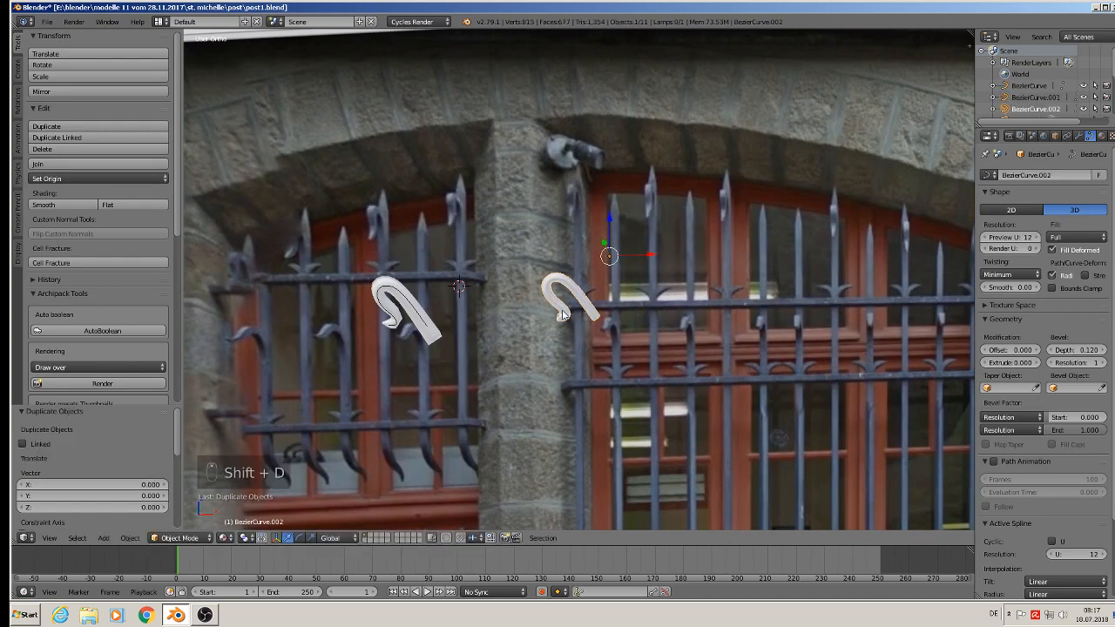
pyautogui.press('x')
pyautogui.click(771, 258)
pyautogui.scroll(4, 775, 279)
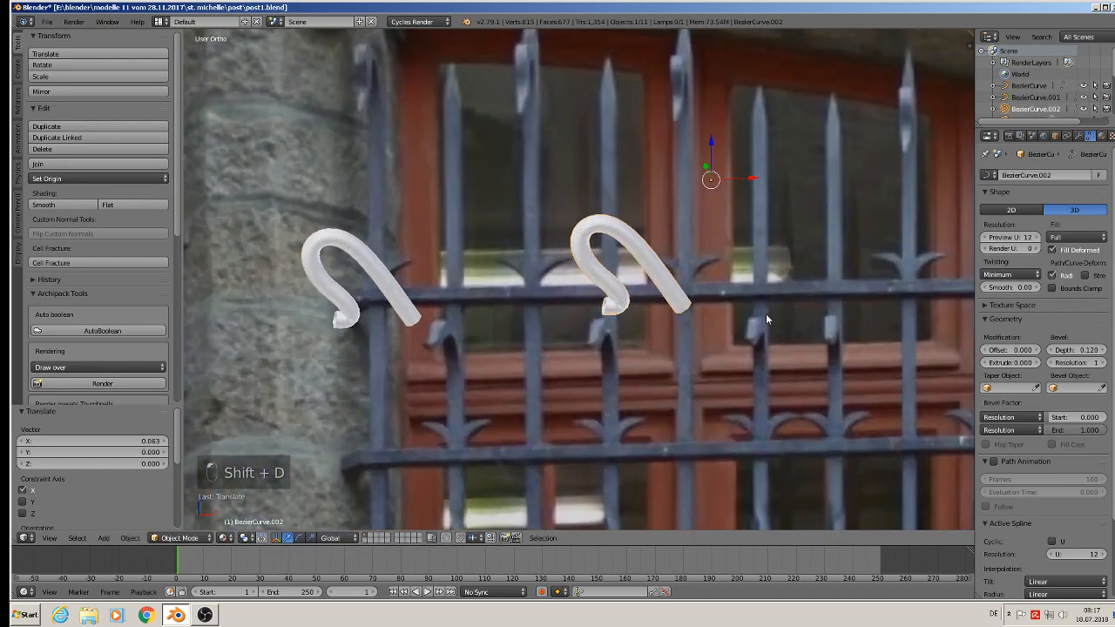
pyautogui.hotkey('alt', 'c')
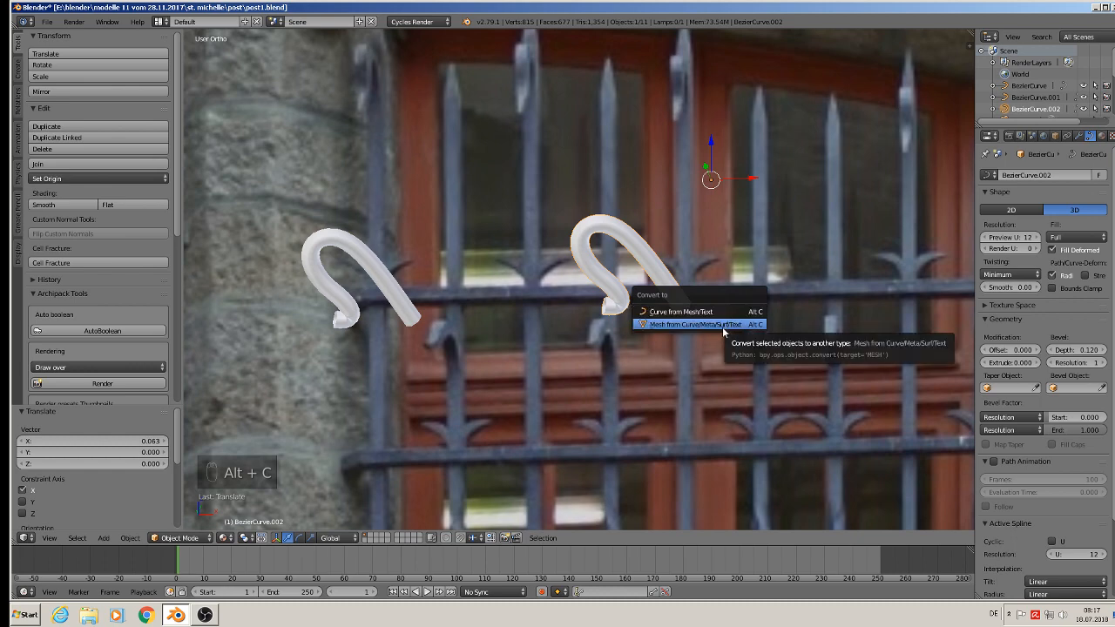
pyautogui.click(722, 327)
pyautogui.scroll(3, 632, 298)
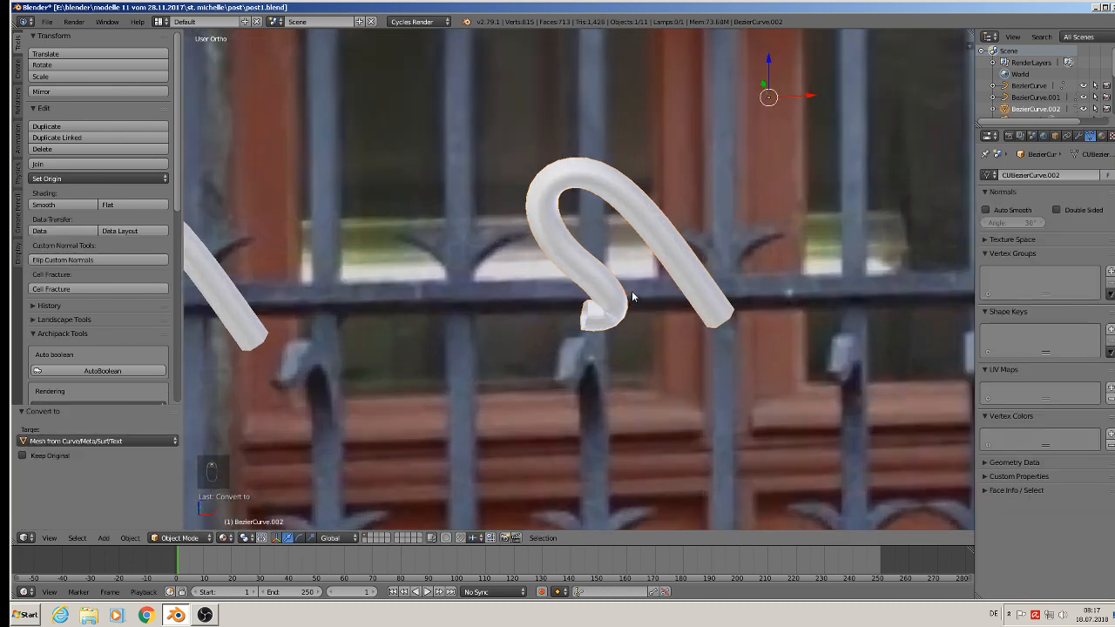
# Select the edge loop at the converted hook's curled tip in Edit Mode and set proportional editing to Connected
pyautogui.press('Tab')
pyautogui.scroll(2, 632, 298)
pyautogui.moveTo(678, 264); pyautogui.dragTo(708, 239, button='middle')
pyautogui.scroll(2, 708, 240)
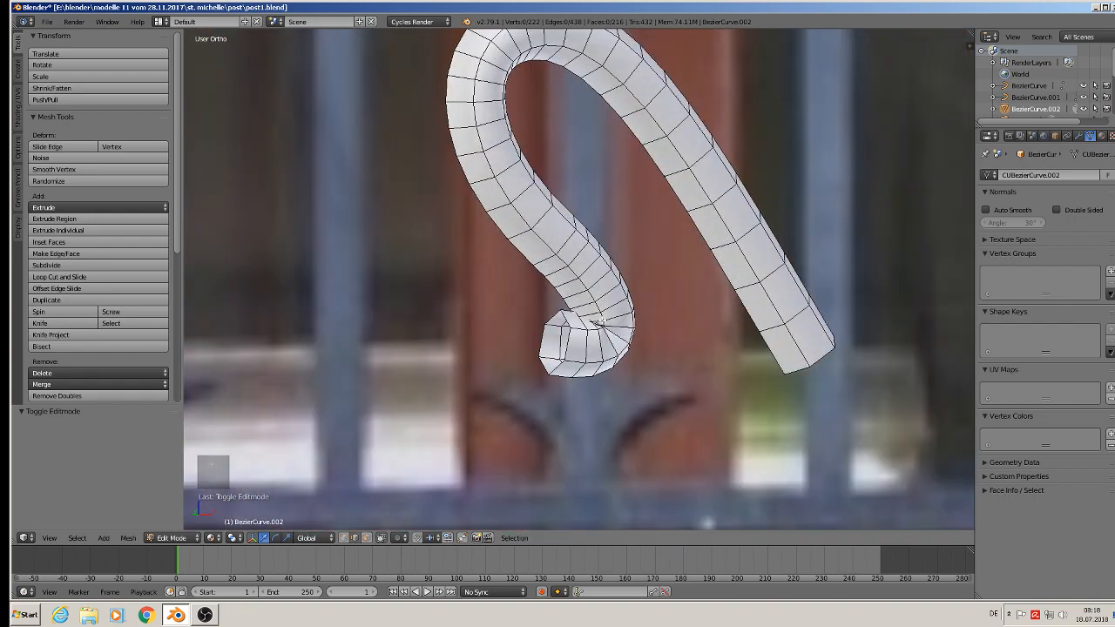
pyautogui.keyDown('alt'); pyautogui.rightClick(567, 347); pyautogui.keyUp('alt')
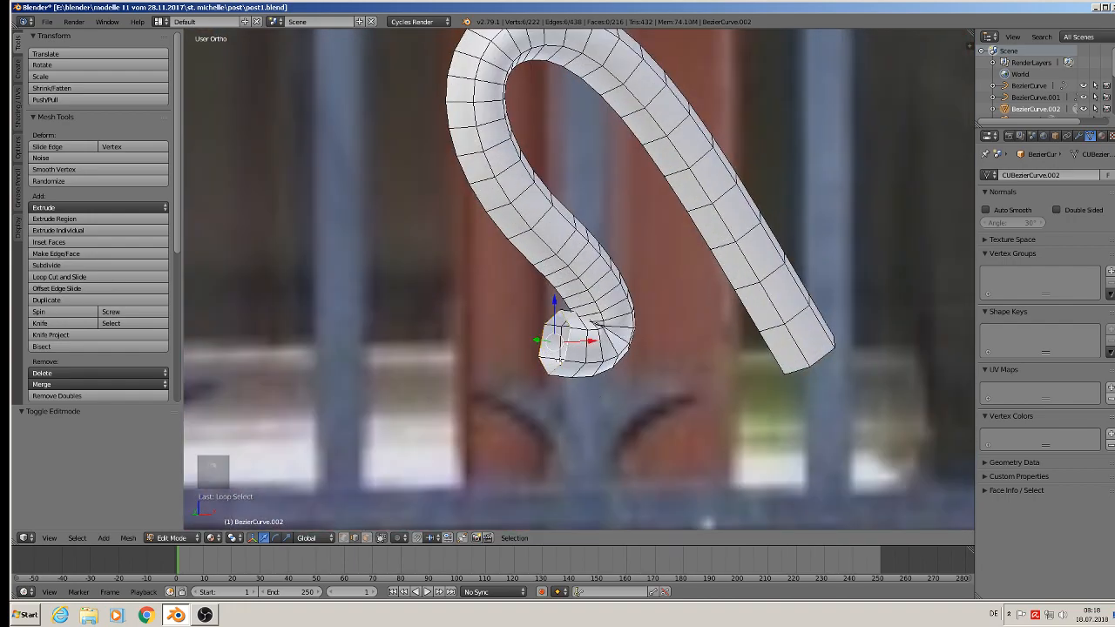
pyautogui.moveTo(576, 382); pyautogui.dragTo(530, 379, button='middle')
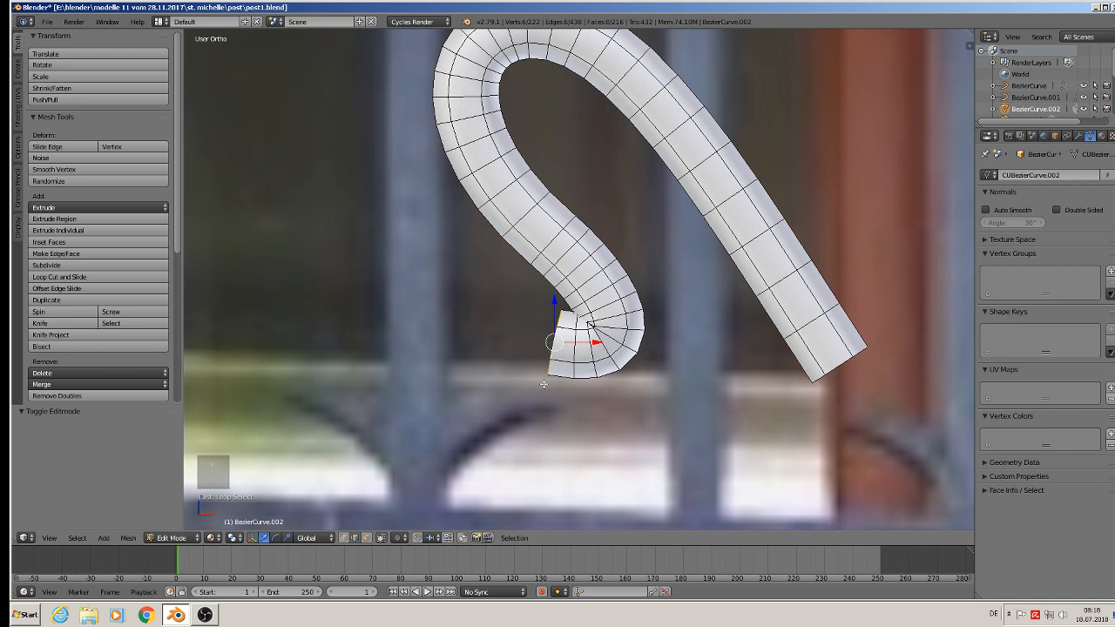
pyautogui.click(398, 538)
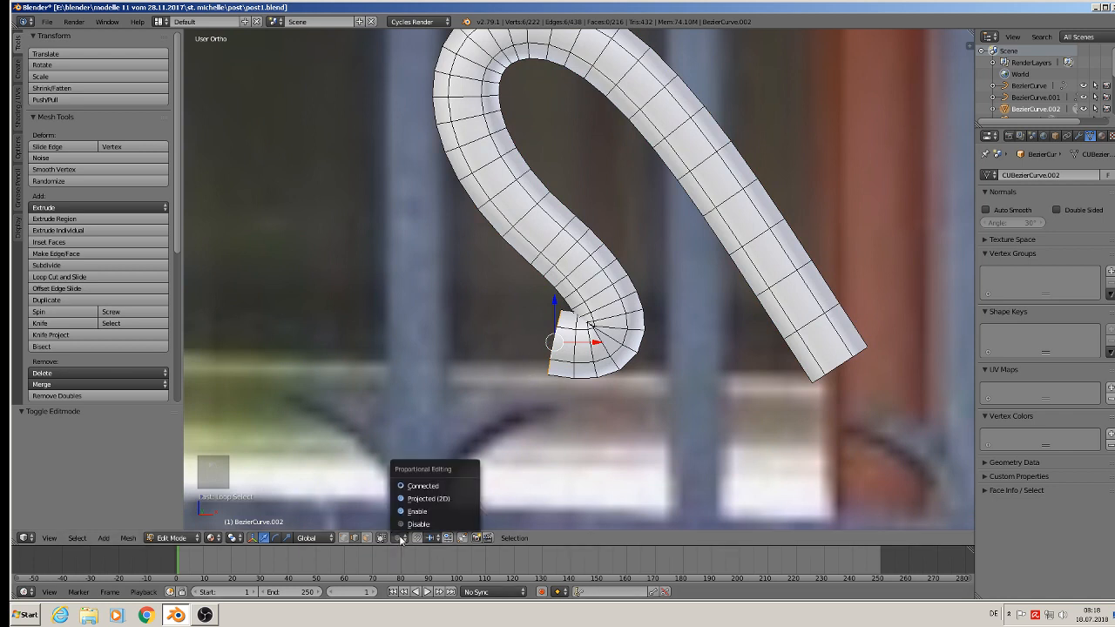
pyautogui.click(425, 487)
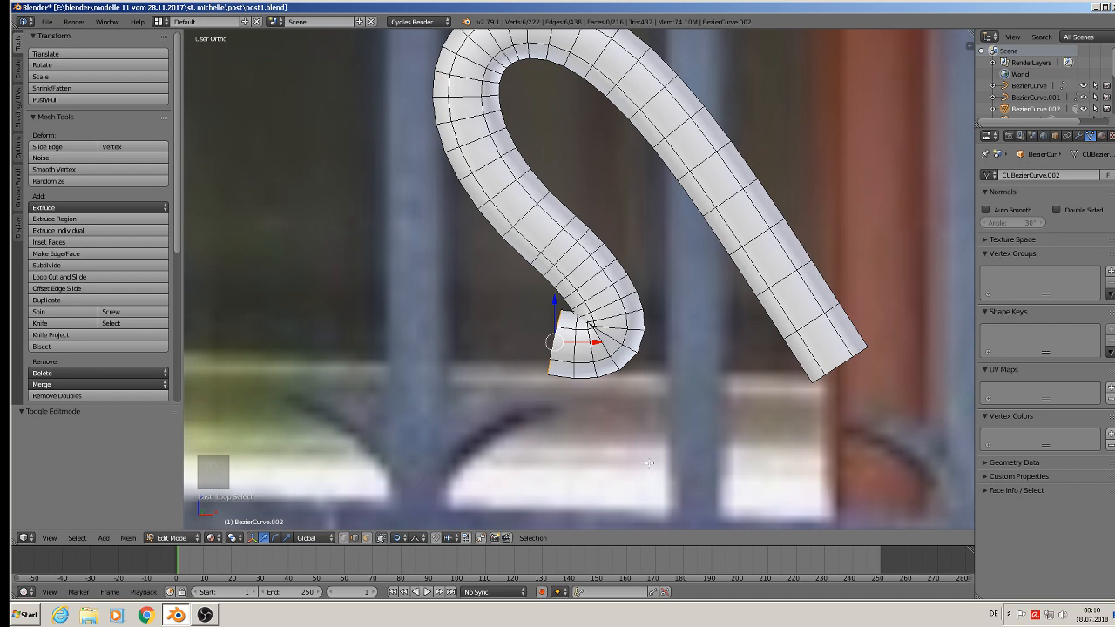
# Taper the hook's tip by scaling its end loop to about 0.276 with a proportional size of about 0.02
pyautogui.press('s')
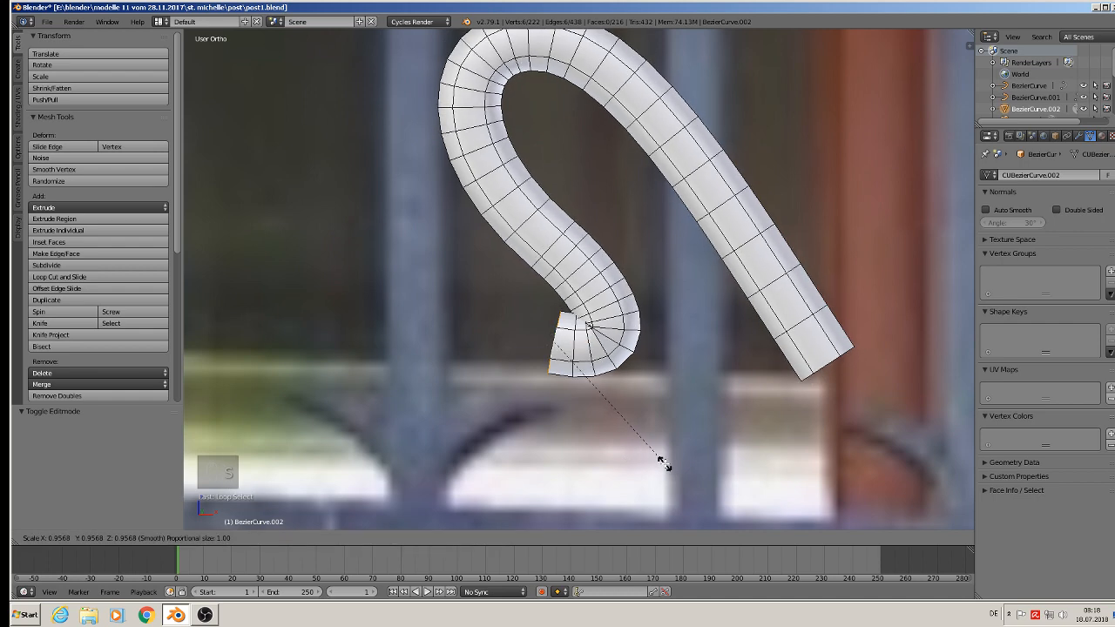
pyautogui.scroll(19, 662, 462)
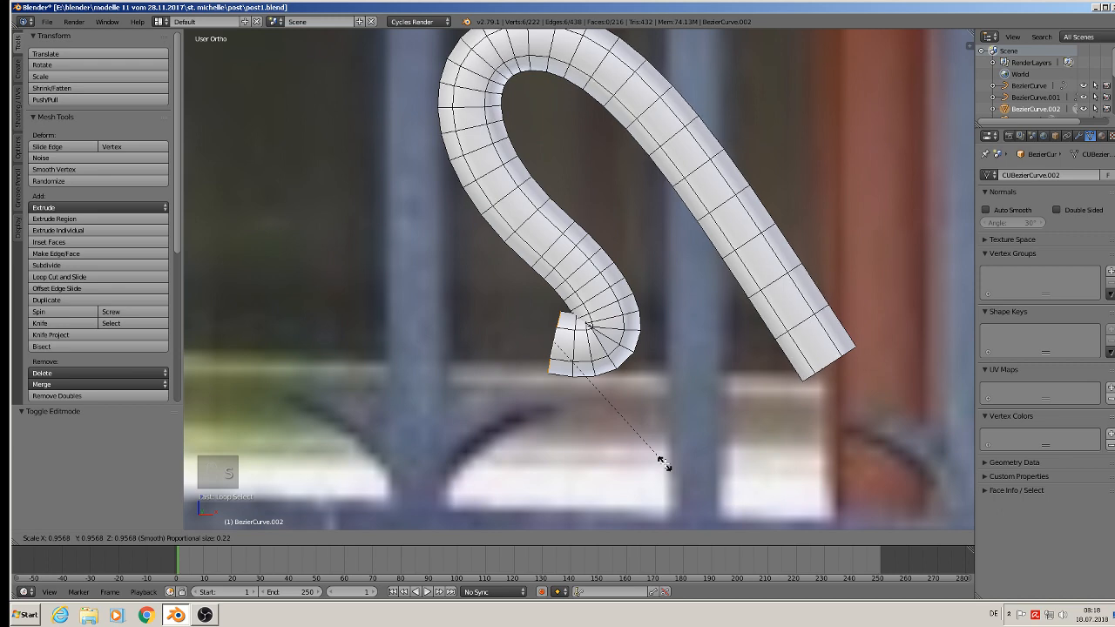
pyautogui.scroll(15, 662, 462)
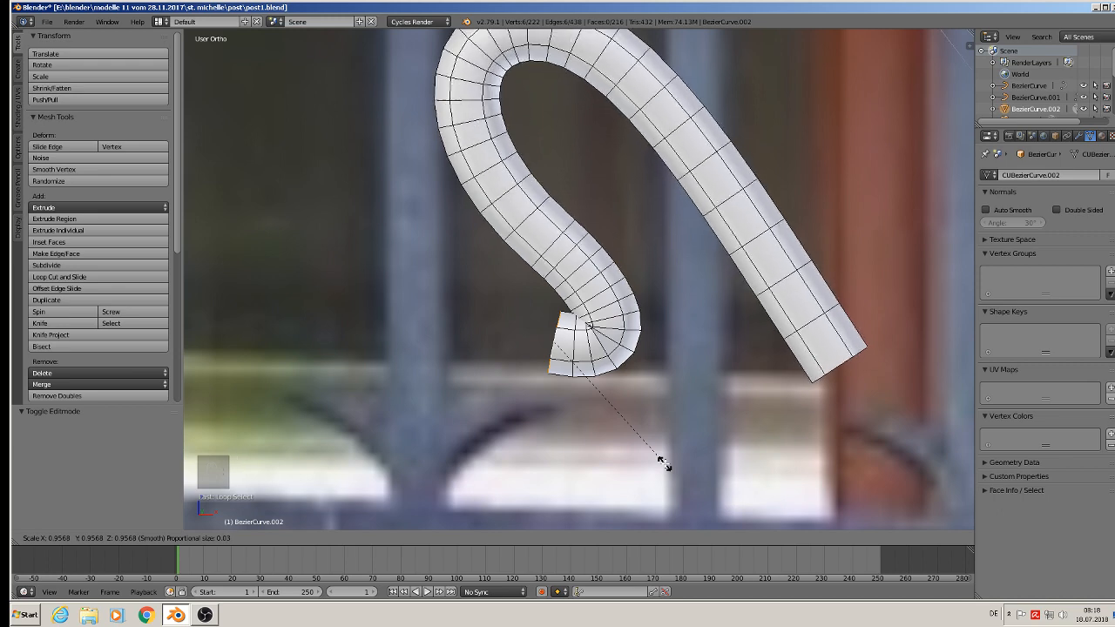
pyautogui.scroll(8, 662, 462)
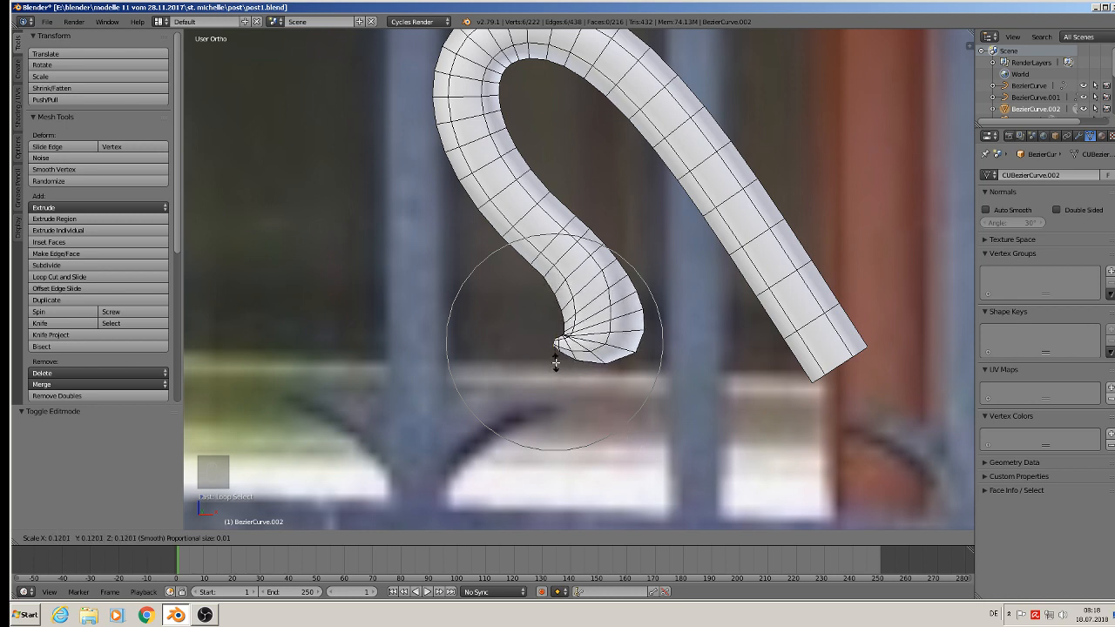
pyautogui.scroll(-3, 558, 364)
pyautogui.scroll(5, 558, 363)
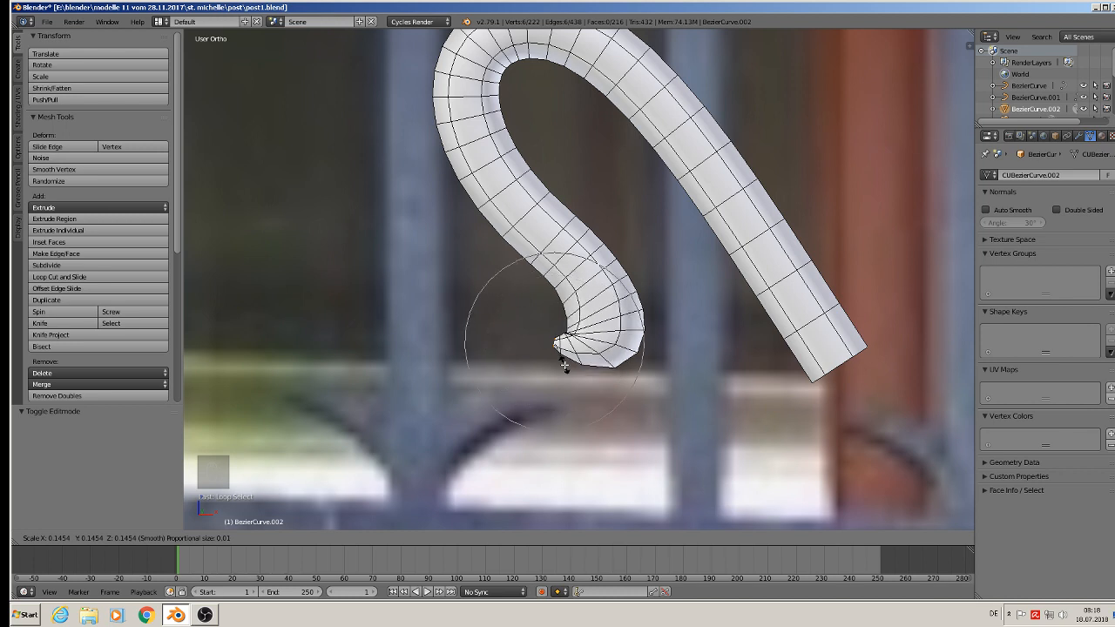
pyautogui.press('g')
pyautogui.rightClick(565, 384)
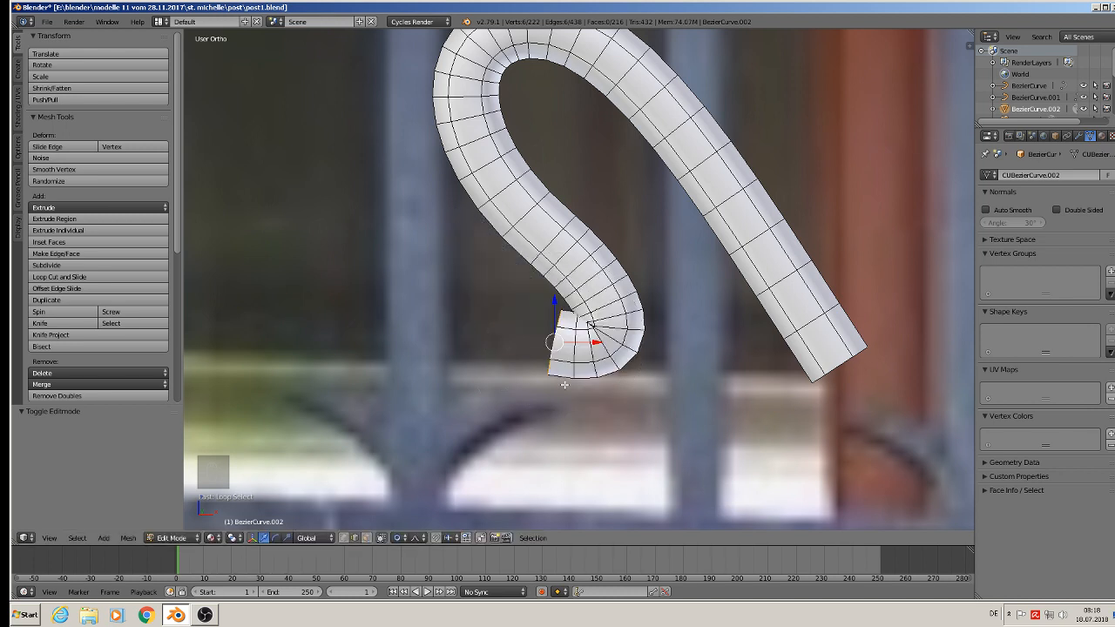
pyautogui.press('s')
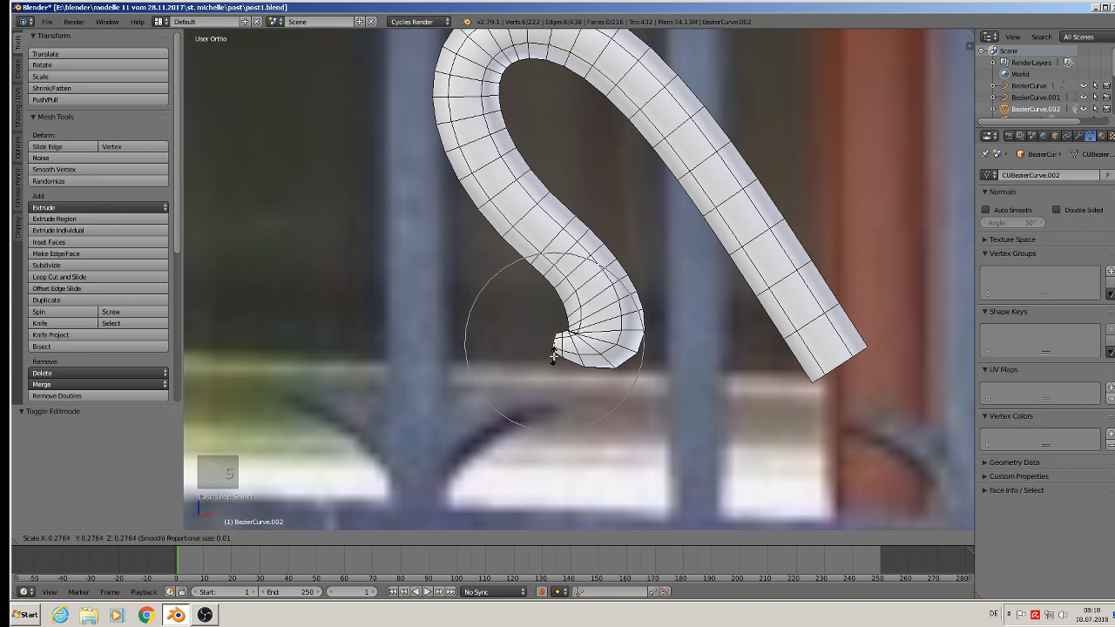
pyautogui.scroll(-12, 553, 352)
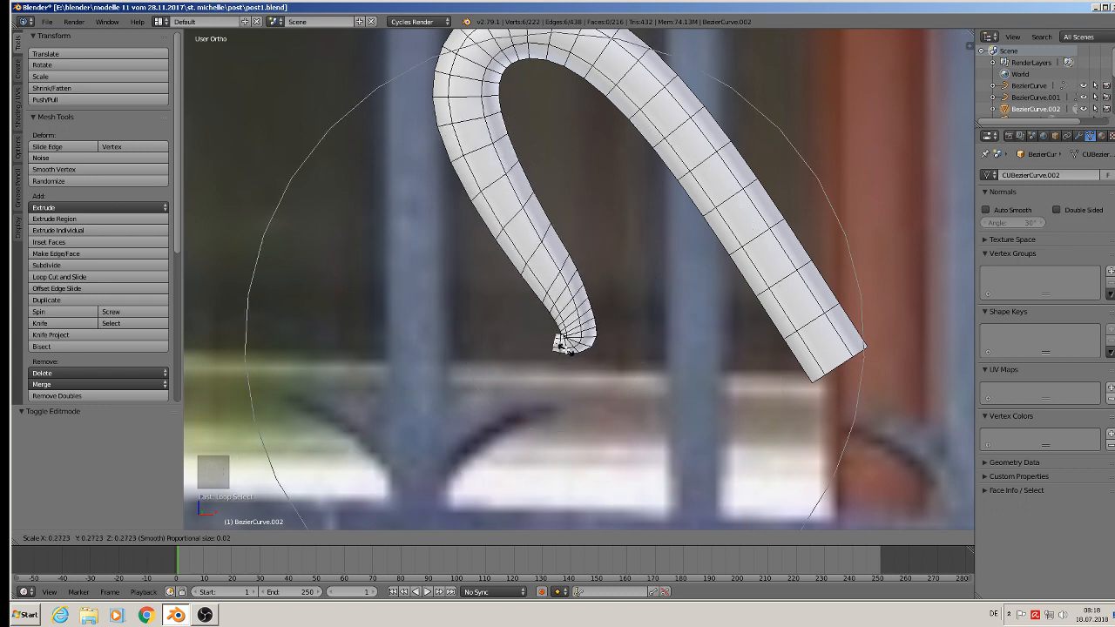
pyautogui.click(558, 346)
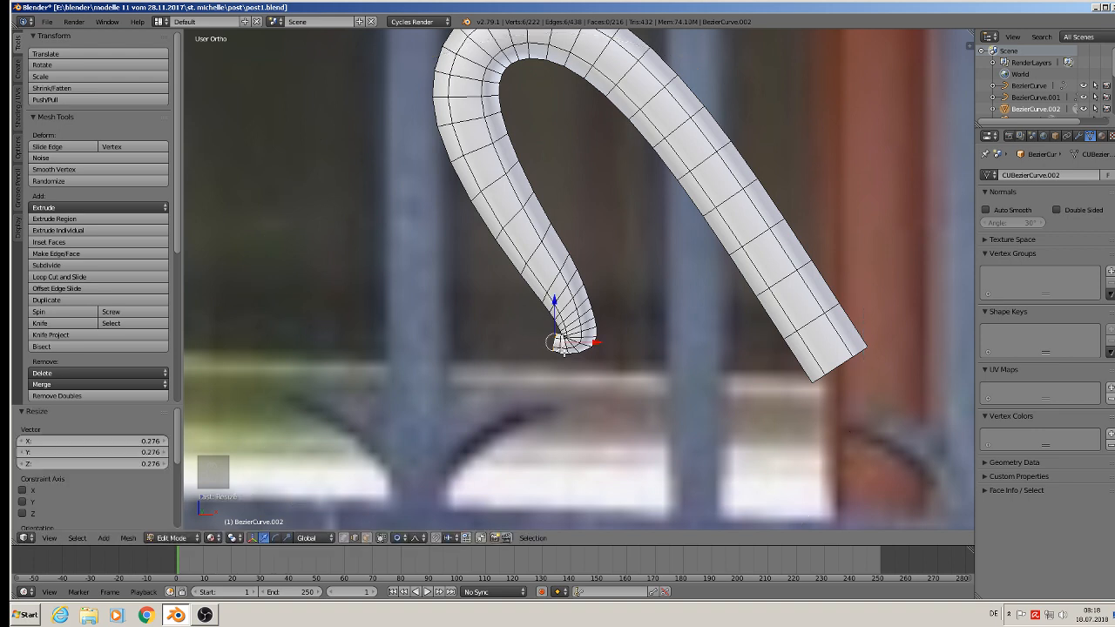
# Lower the tip's end loop by about 0.002 and raise it about 0.0006, using a proportional size of about 0.01
pyautogui.press('g')
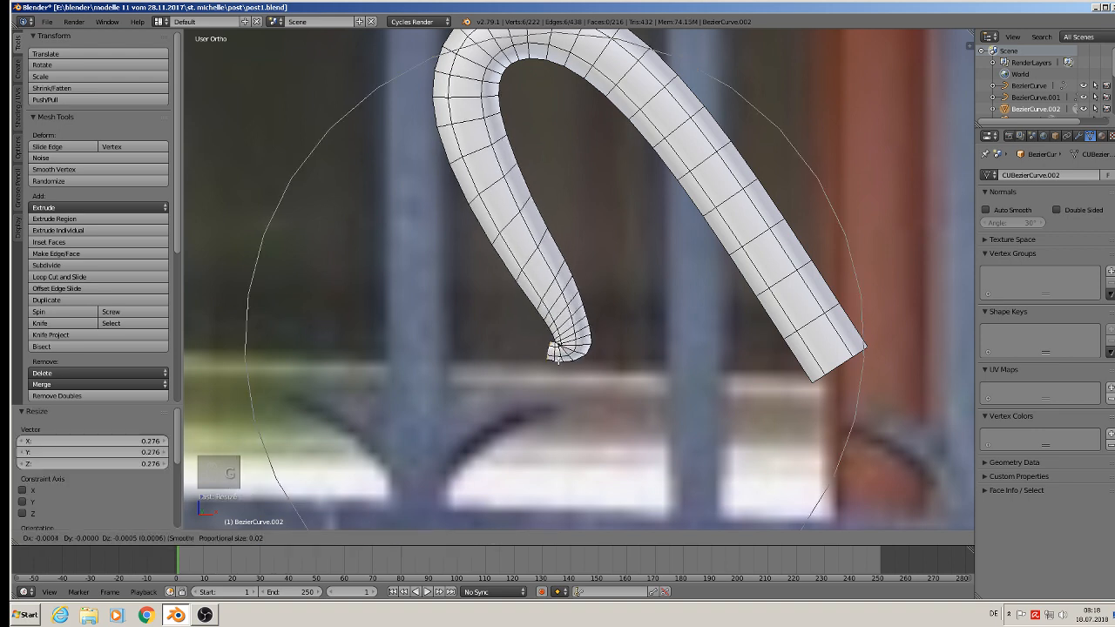
pyautogui.scroll(-2, 555, 364)
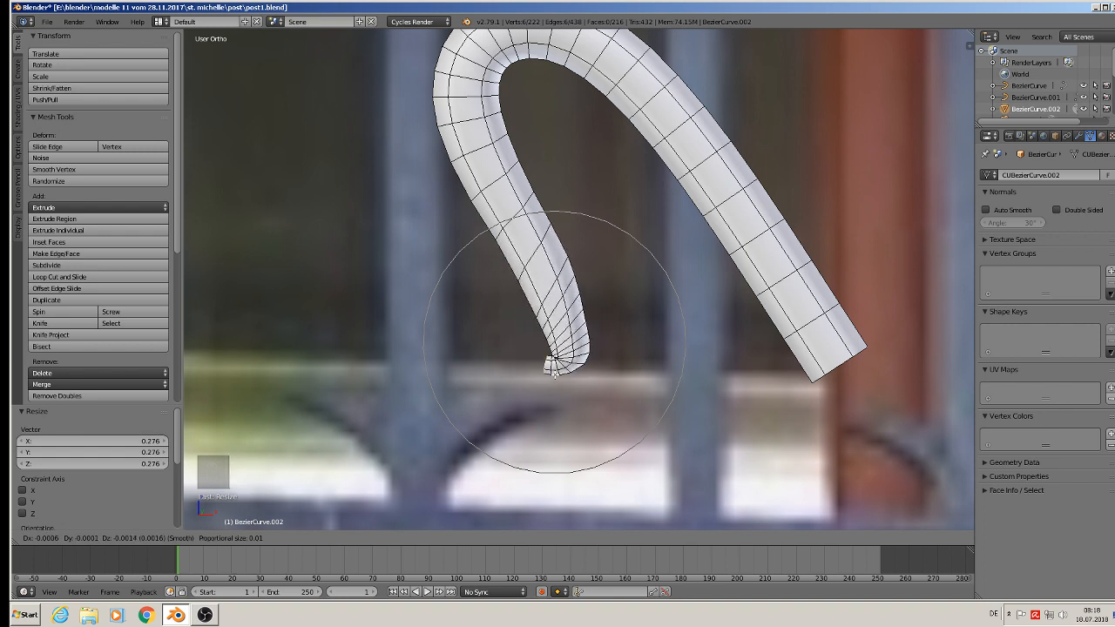
pyautogui.click(549, 371)
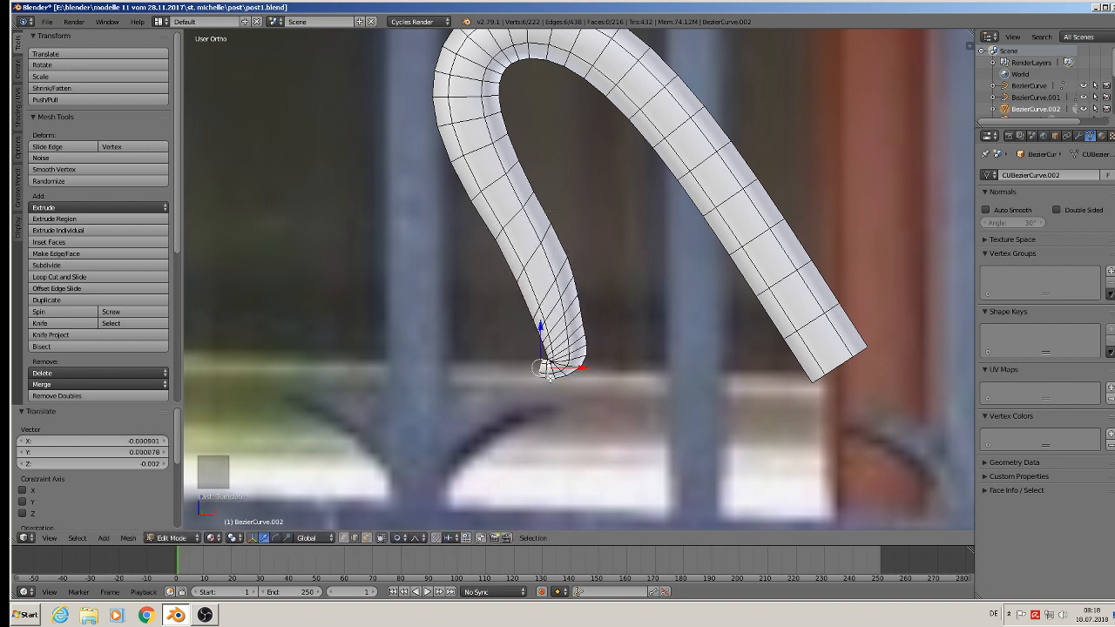
pyautogui.press('g')
pyautogui.scroll(-4, 535, 375)
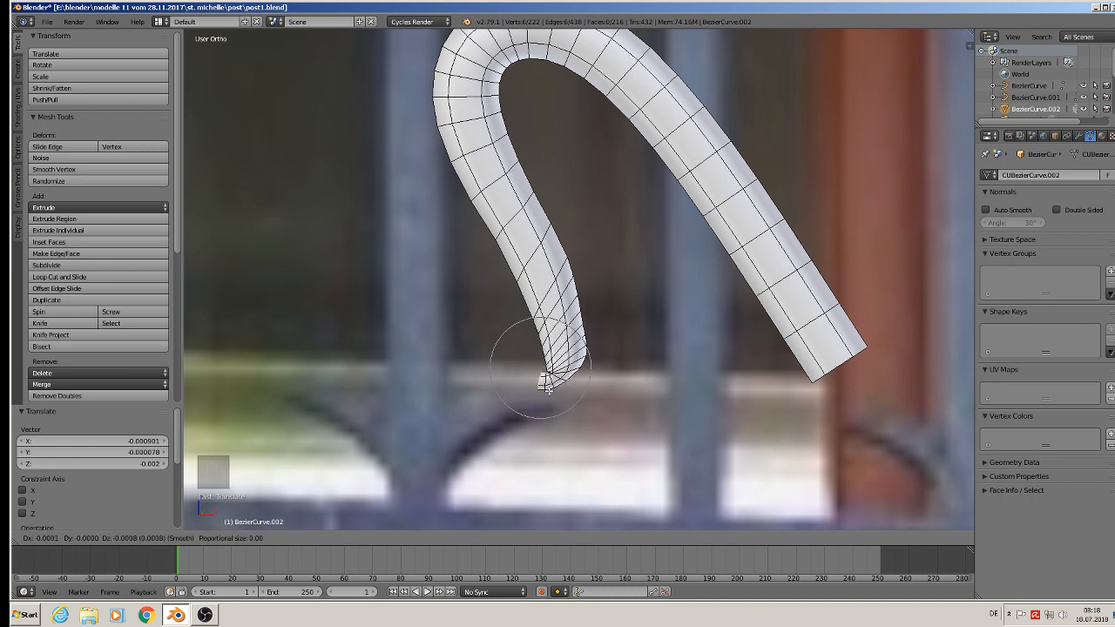
pyautogui.scroll(-8, 547, 387)
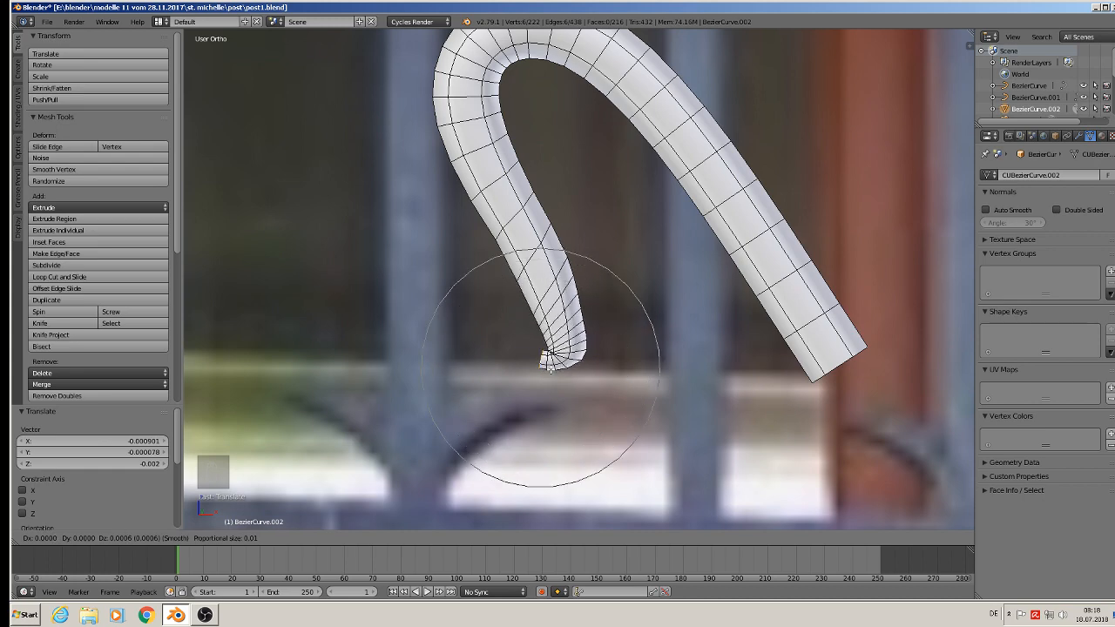
pyautogui.click(549, 366)
# Move the tip's end loop about -0.00011 along the X axis
pyautogui.scroll(3, 548, 367)
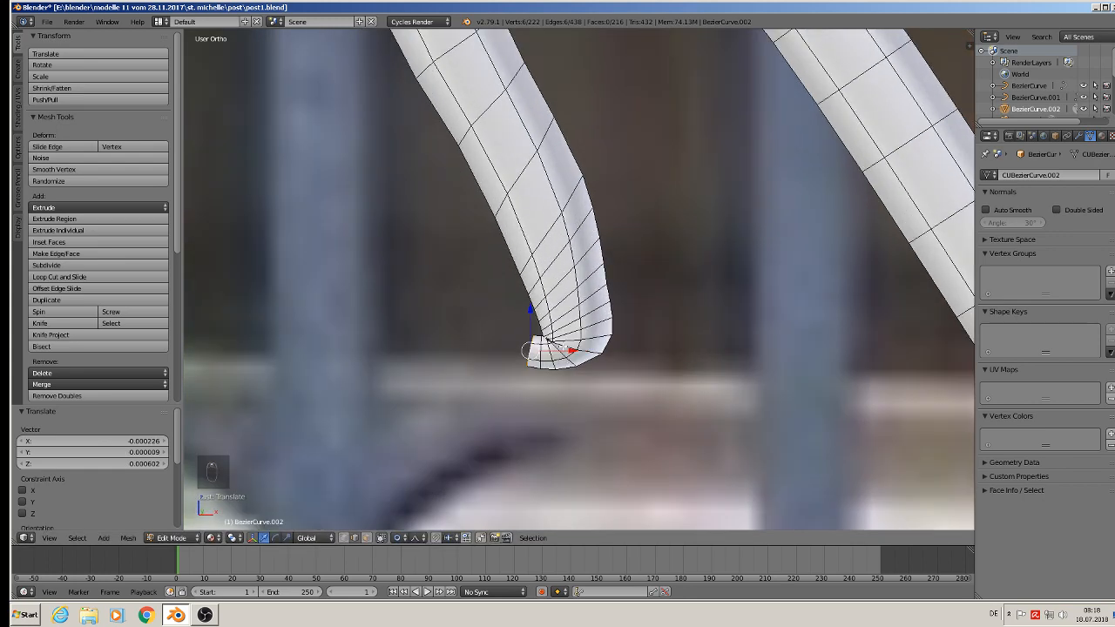
pyautogui.press('g')
pyautogui.press('x')
pyautogui.press('Return')
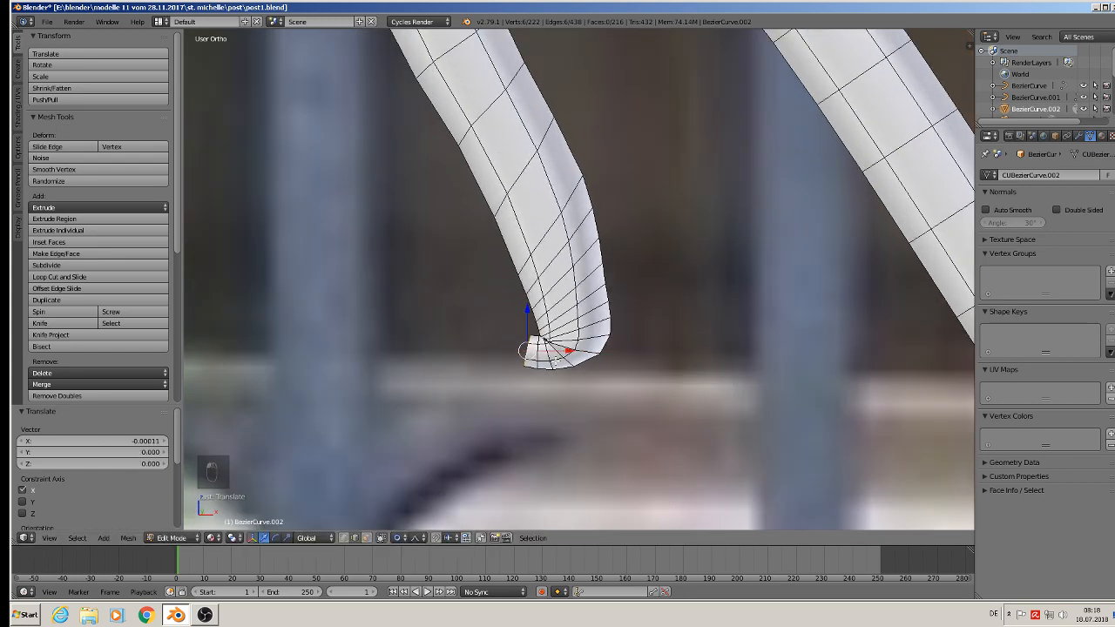
pyautogui.scroll(-6, 542, 340)
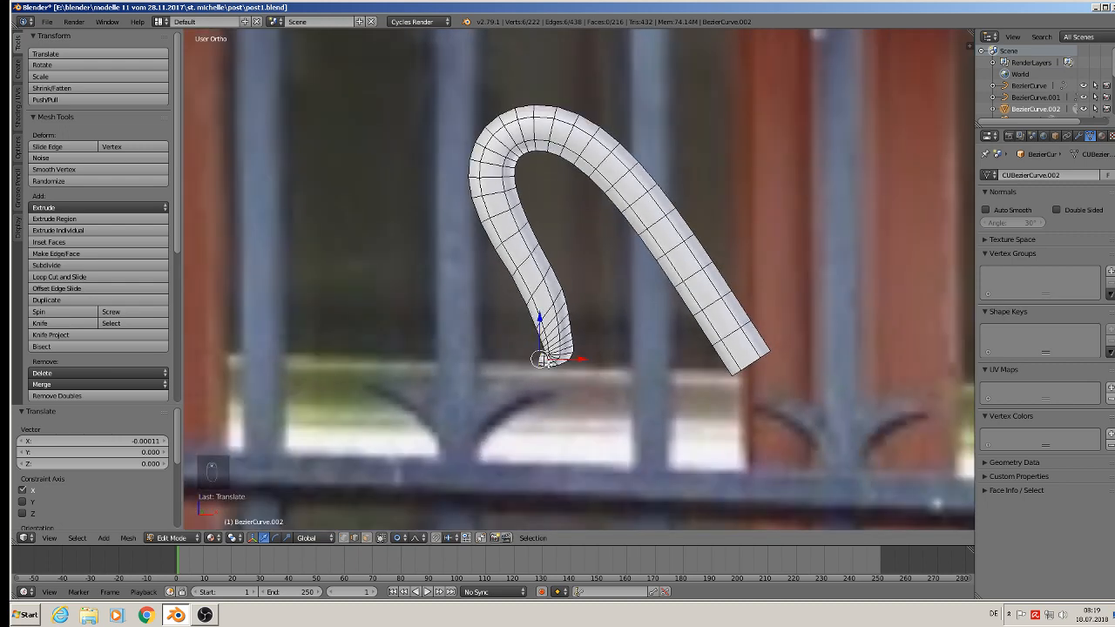
# Rotate the hook tip's end loop by about -47° with a proportional size of about 0.02
pyautogui.scroll(4, 553, 375)
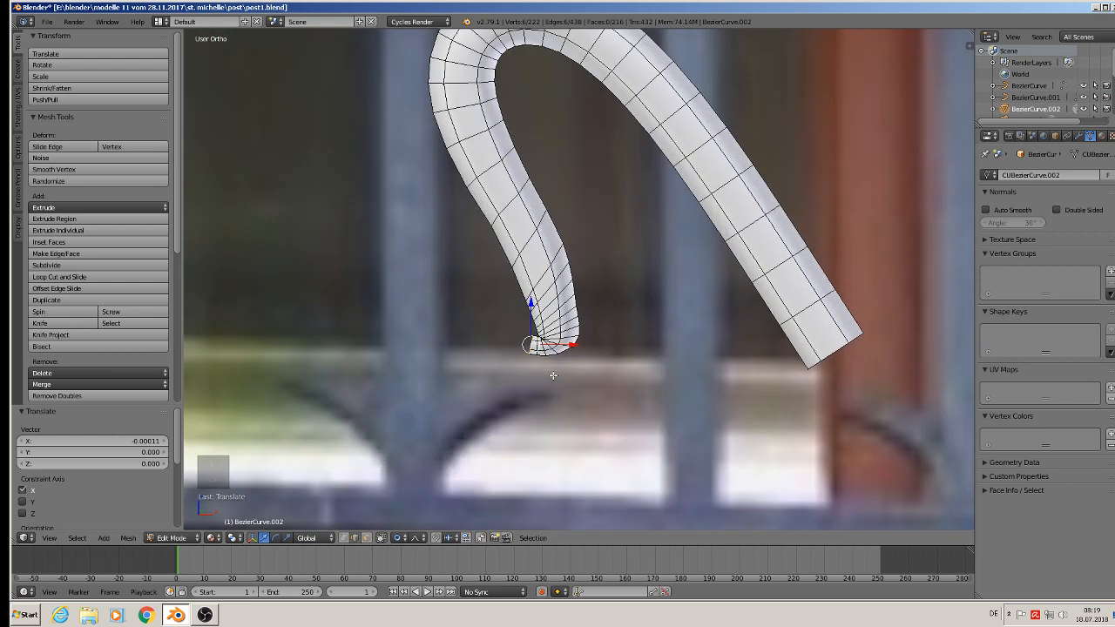
pyautogui.press('r')
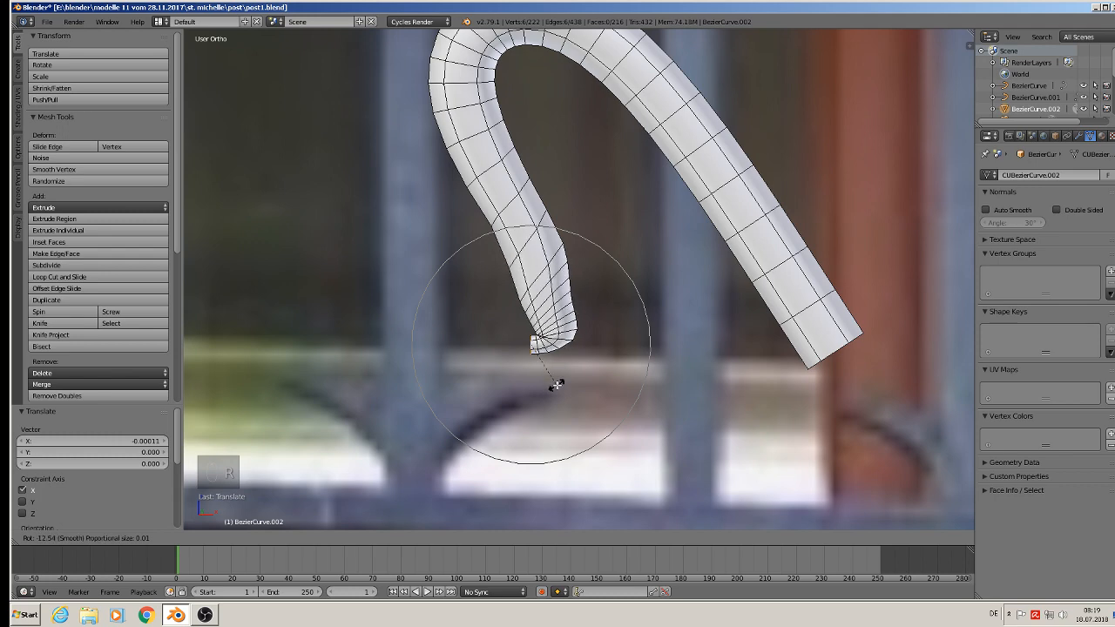
pyautogui.scroll(-10, 549, 391)
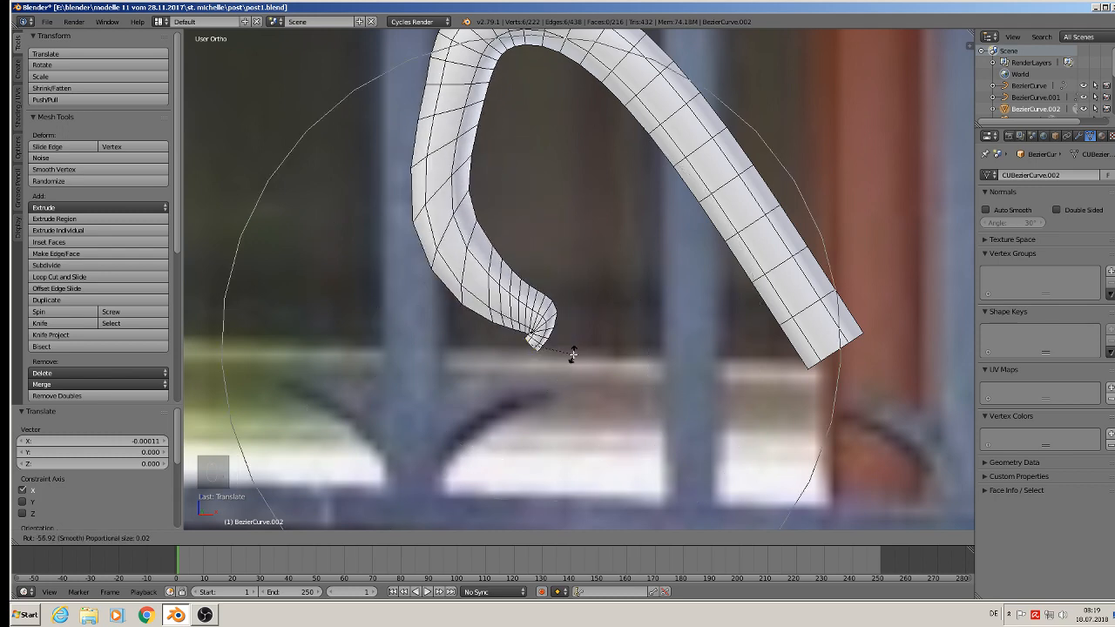
pyautogui.scroll(-4, 571, 354)
pyautogui.scroll(4, 590, 366)
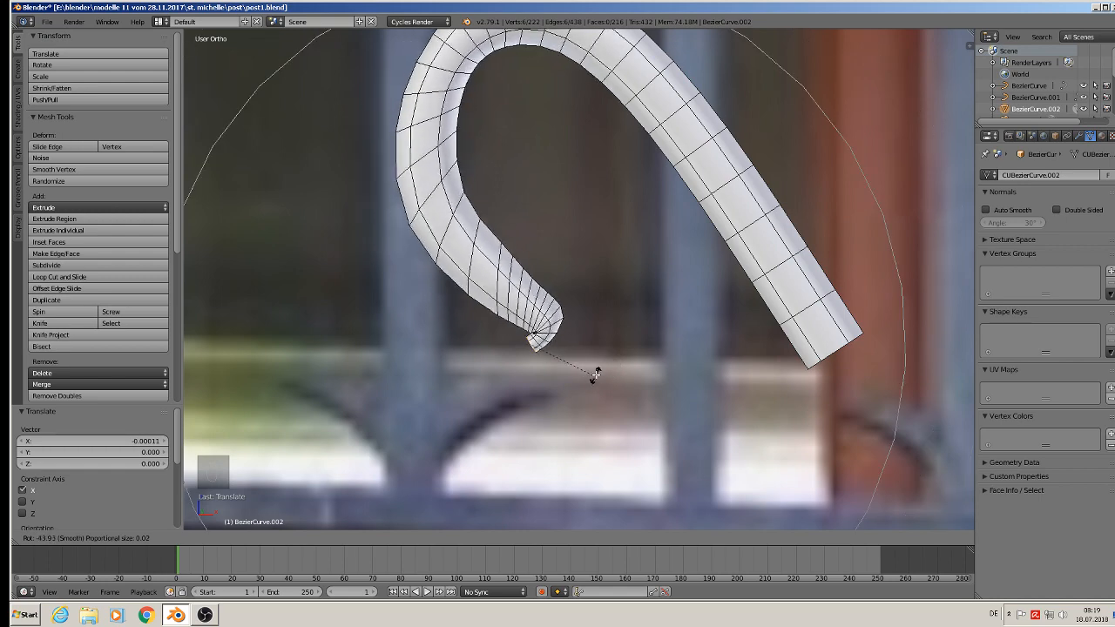
pyautogui.click(597, 372)
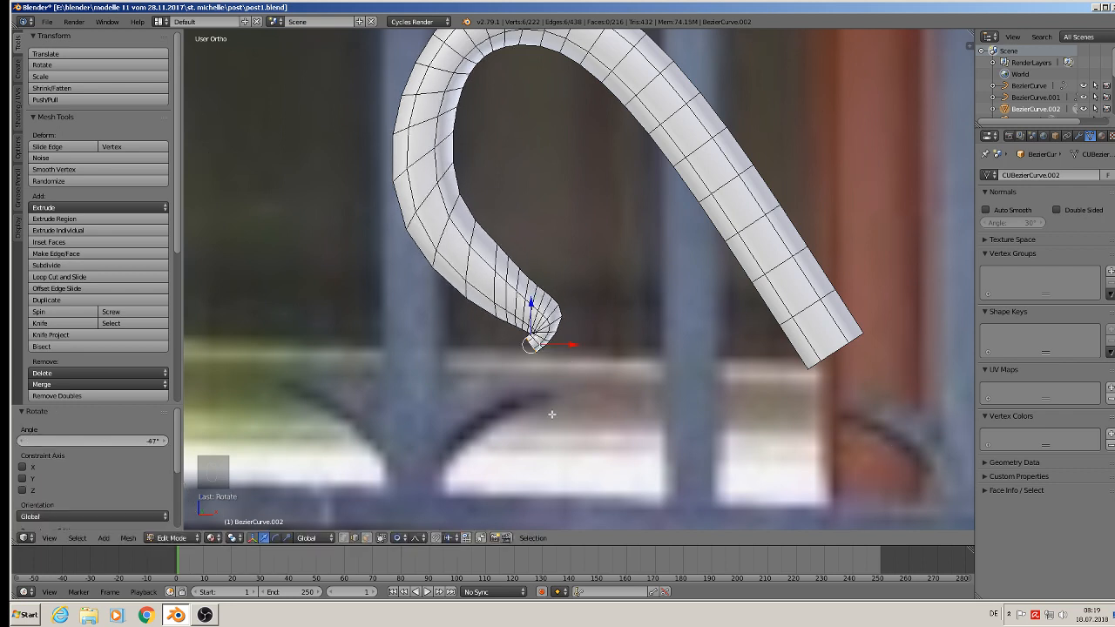
# Disable proportional editing, move the tip's end loop about -0.001 along X and Z, and scale it to about 0.354
pyautogui.click(398, 537)
pyautogui.click(423, 520)
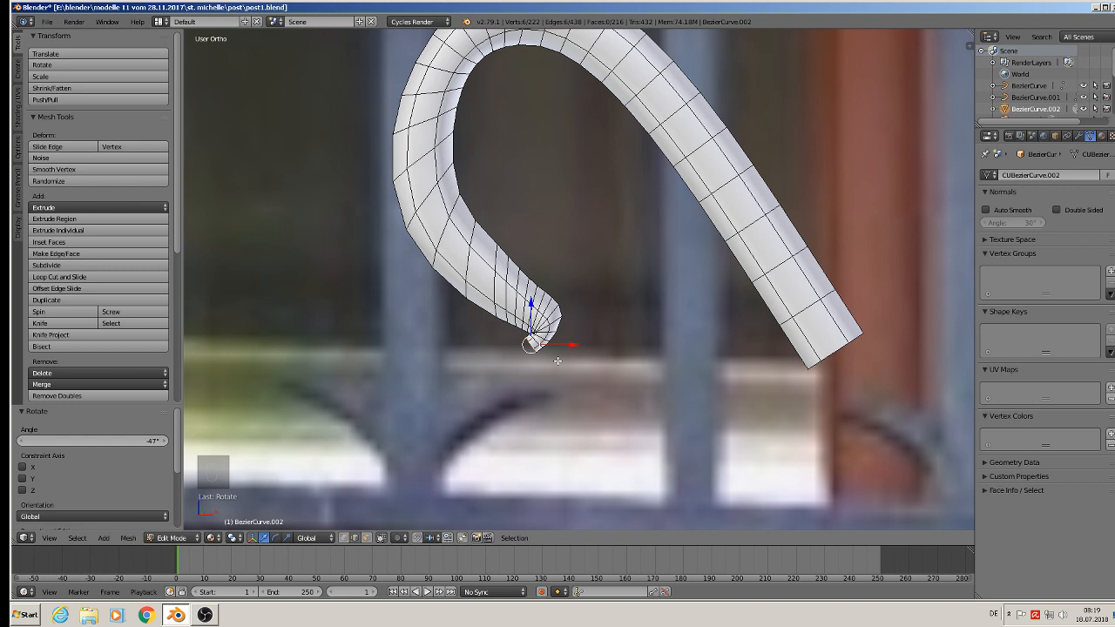
pyautogui.press('g')
pyautogui.click(540, 386)
pyautogui.press('s')
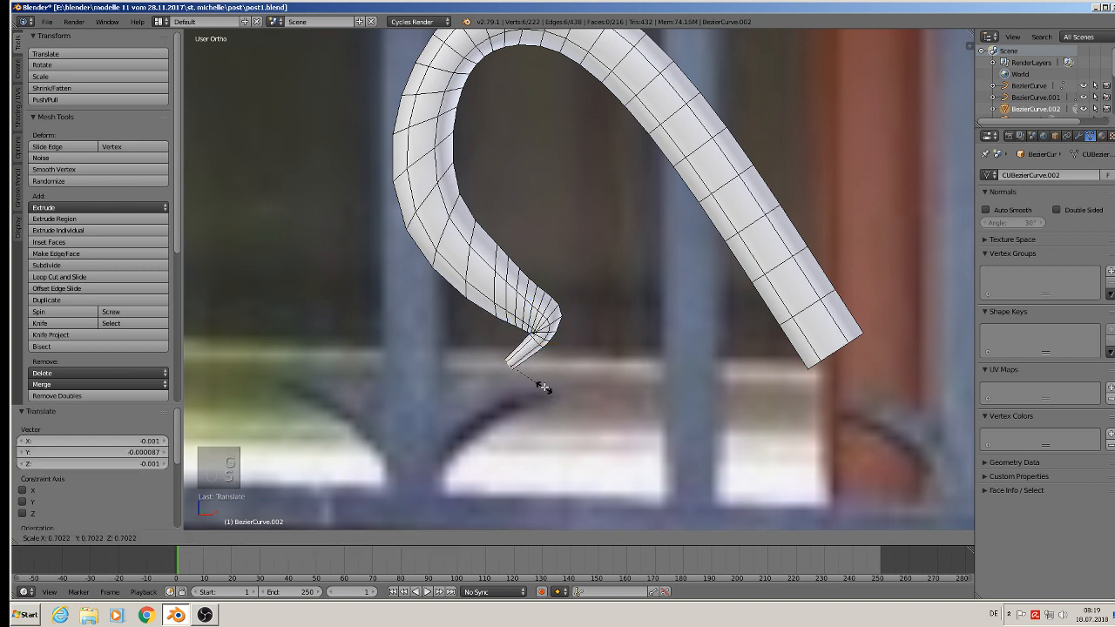
pyautogui.click(529, 372)
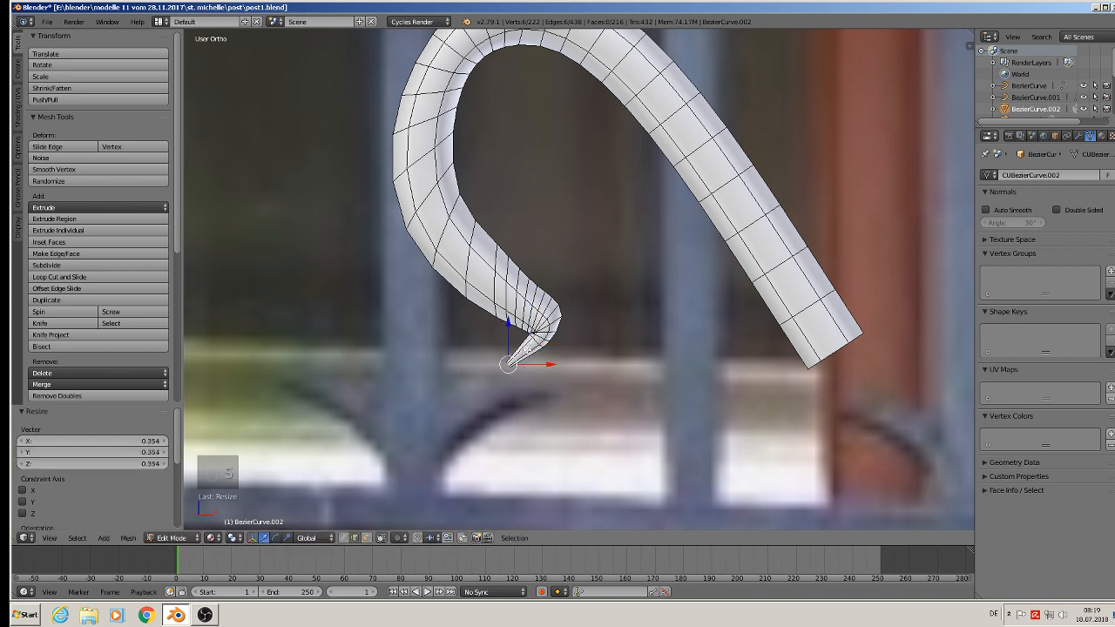
# Add three loop cuts to the hook's stretched tip segment and select the middle one of the new loops
pyautogui.hotkey('ctrl', 'r')
pyautogui.click(537, 360)
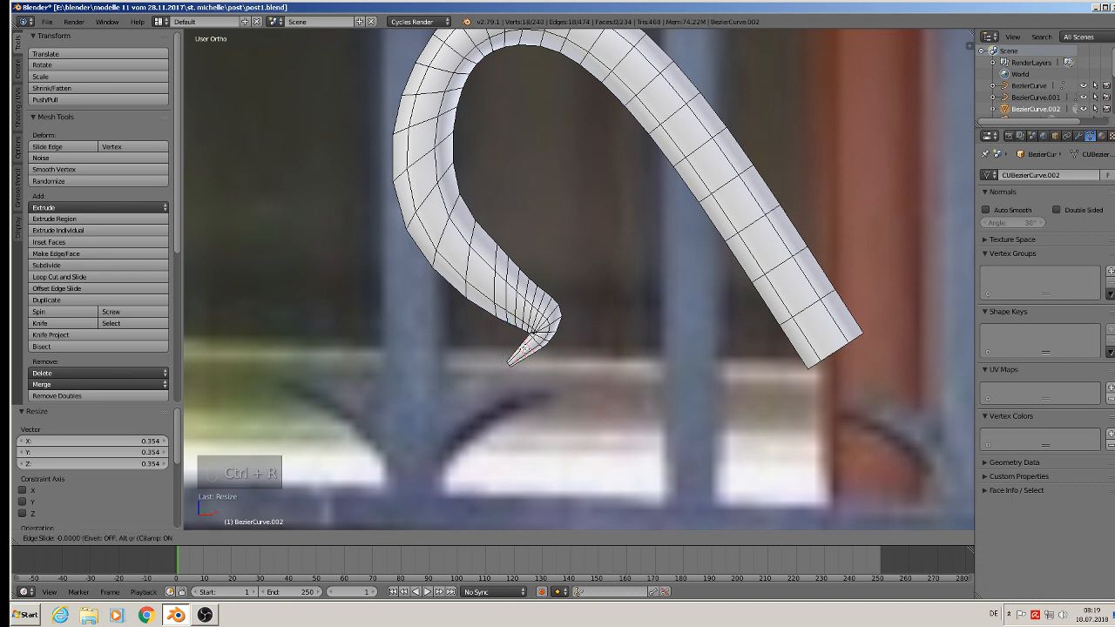
pyautogui.keyDown('alt'); pyautogui.rightClick(529, 356); pyautogui.keyUp('alt')
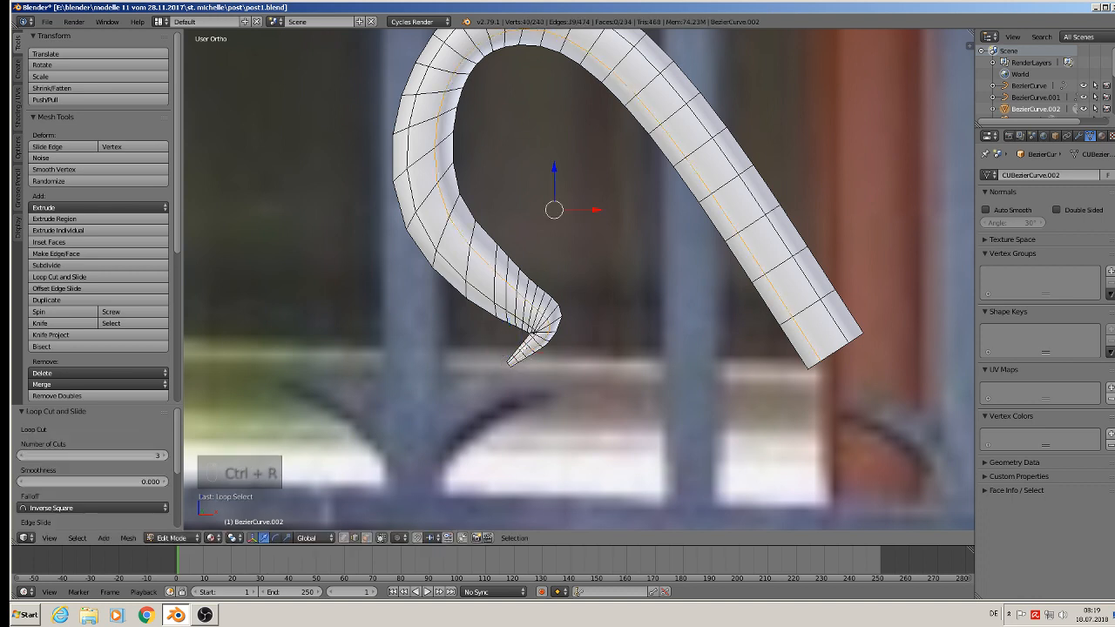
pyautogui.keyDown('alt'); pyautogui.rightClick(524, 353); pyautogui.keyUp('alt')
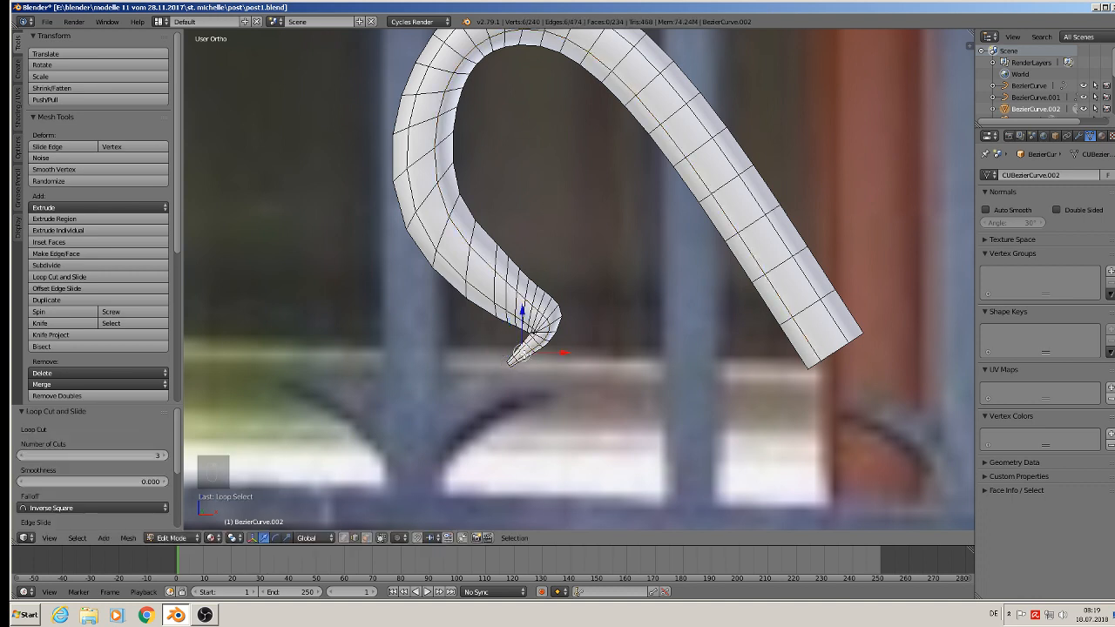
# Set proportional editing to Connected and rotate the selected tip loop by about -11.5° with a proportional size of about 0.02
pyautogui.click(400, 538)
pyautogui.click(419, 486)
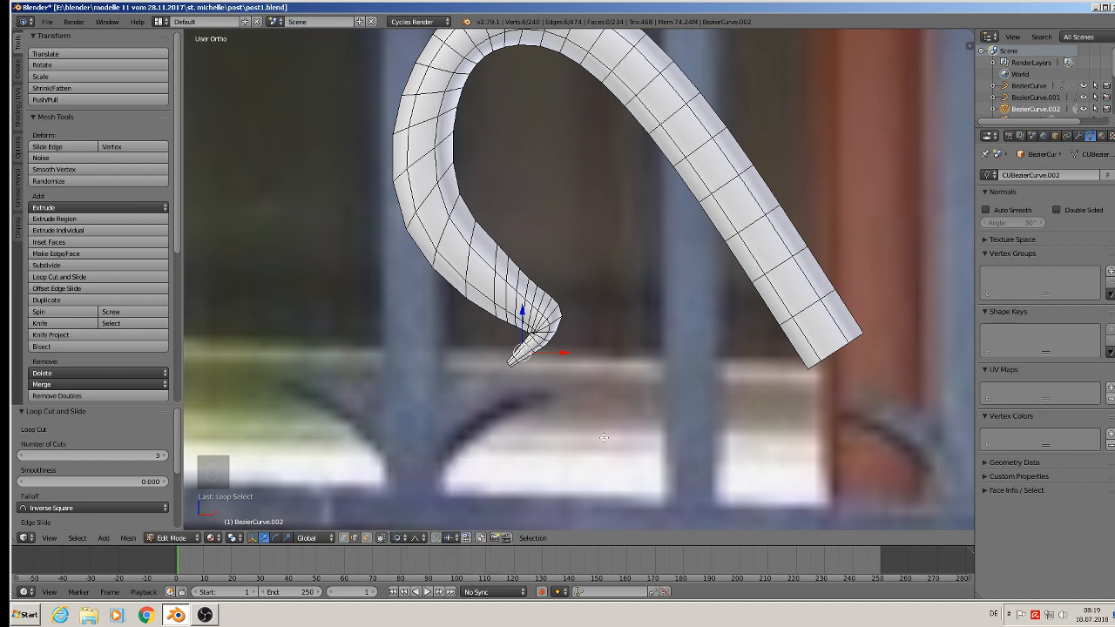
pyautogui.scroll(2, 604, 437)
pyautogui.press('g')
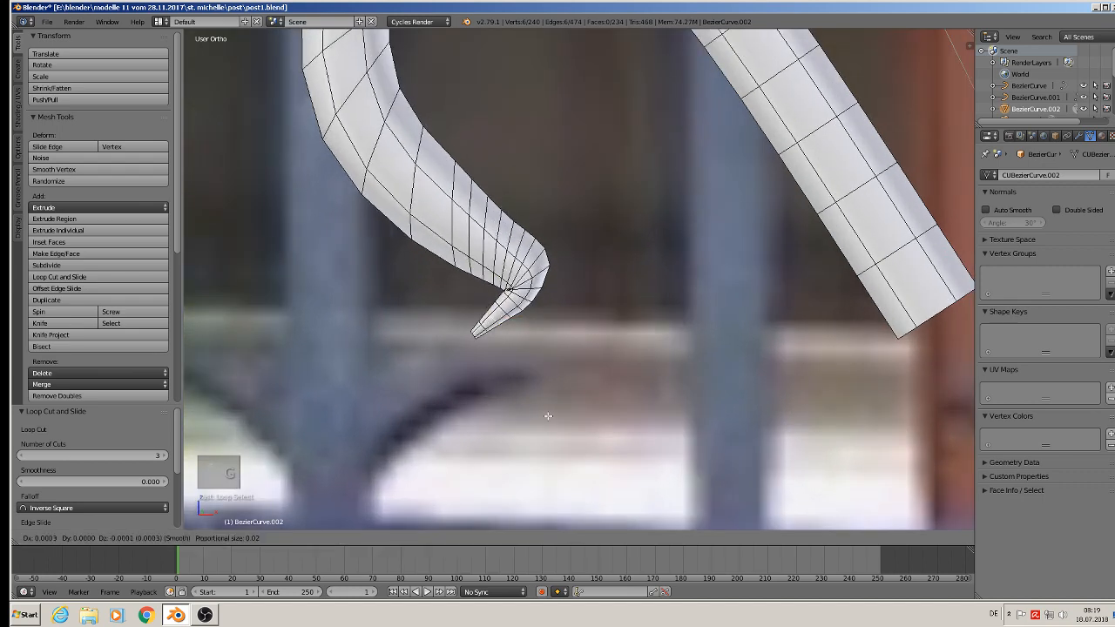
pyautogui.scroll(6, 544, 414)
pyautogui.scroll(10, 546, 414)
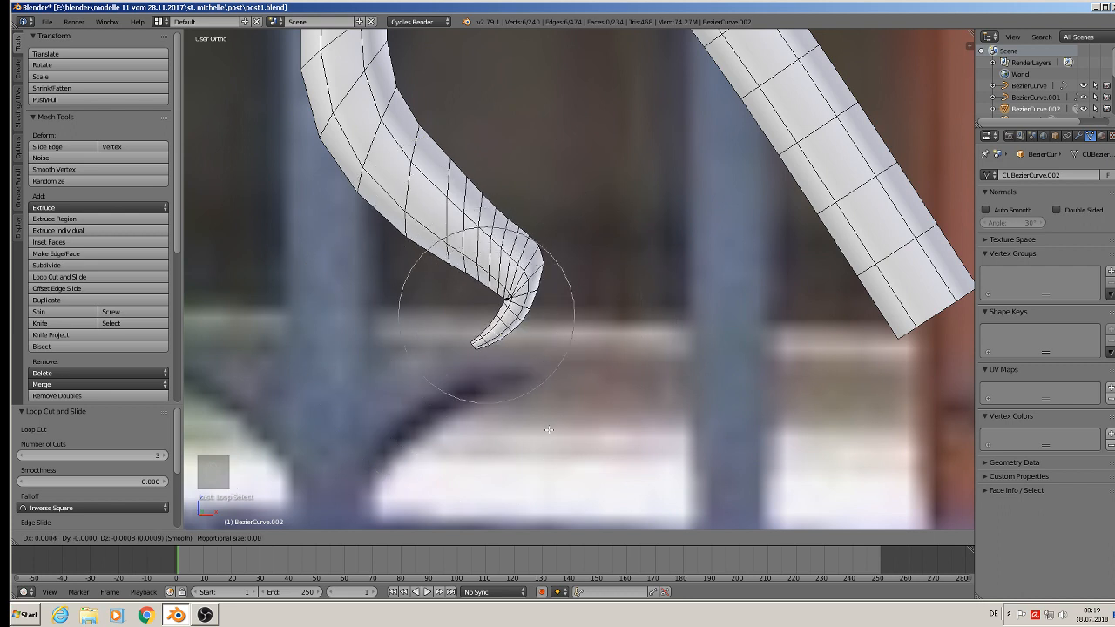
pyautogui.scroll(-3, 533, 427)
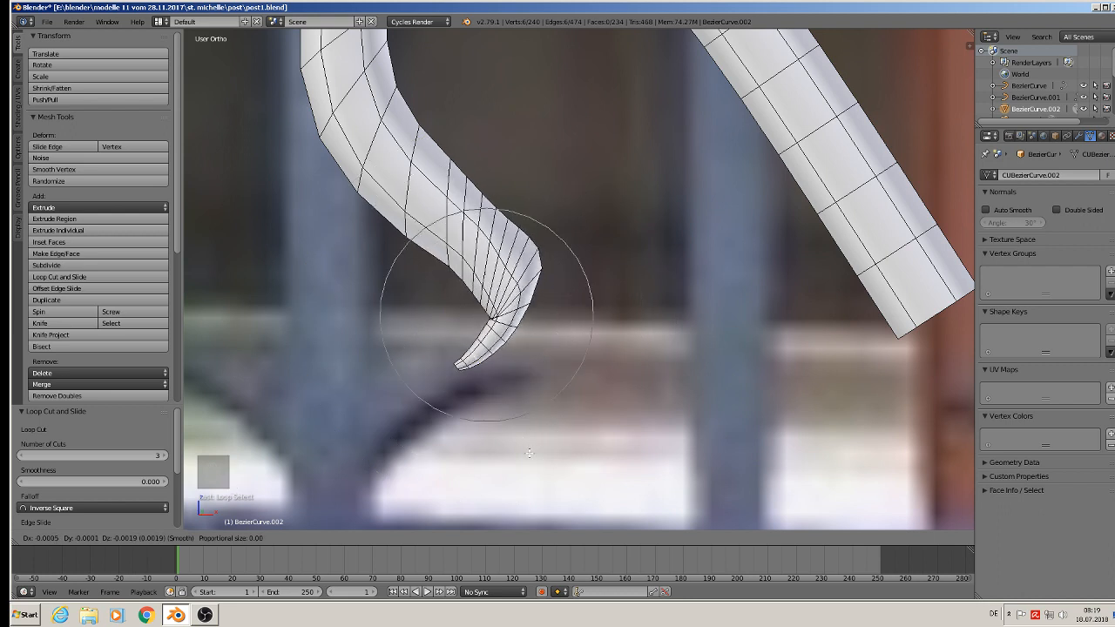
pyautogui.scroll(-5, 529, 453)
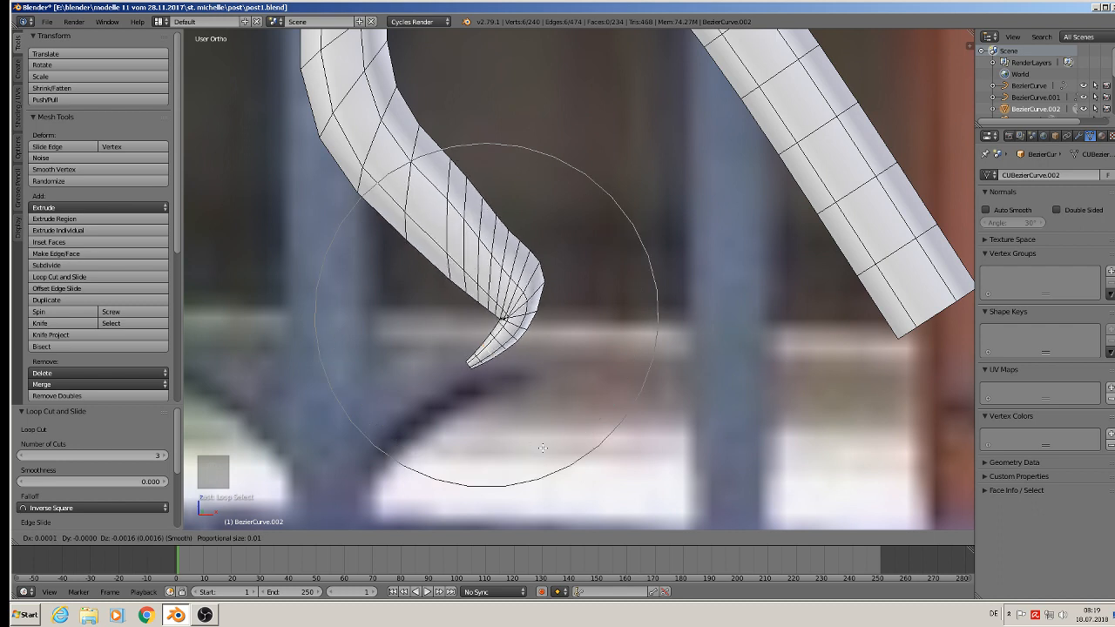
pyautogui.scroll(2, 549, 422)
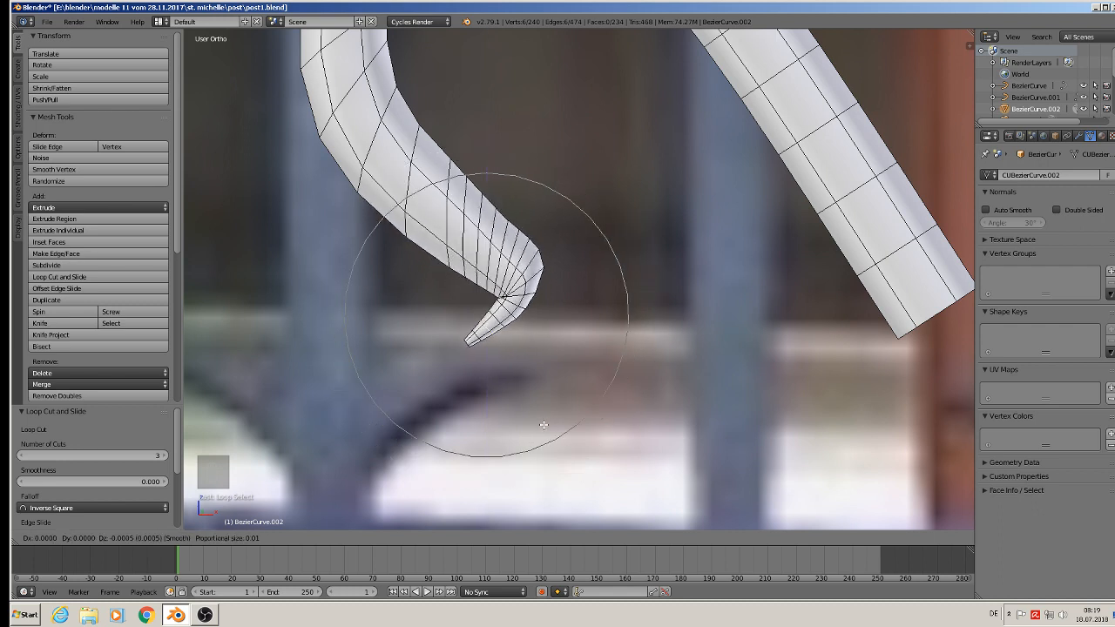
pyautogui.press('r')
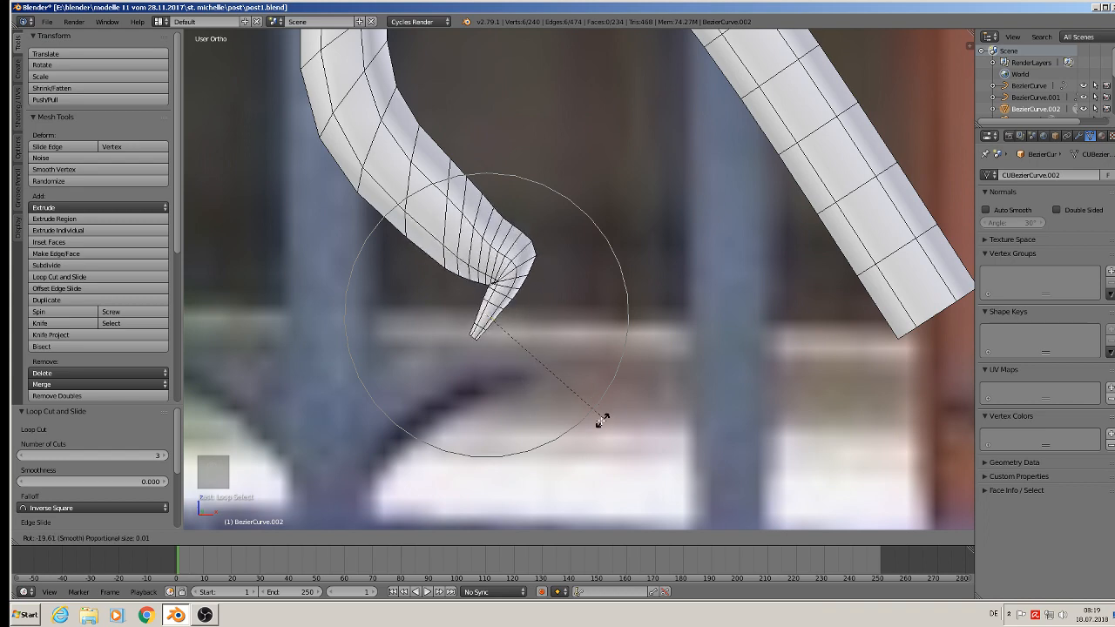
pyautogui.scroll(-12, 599, 421)
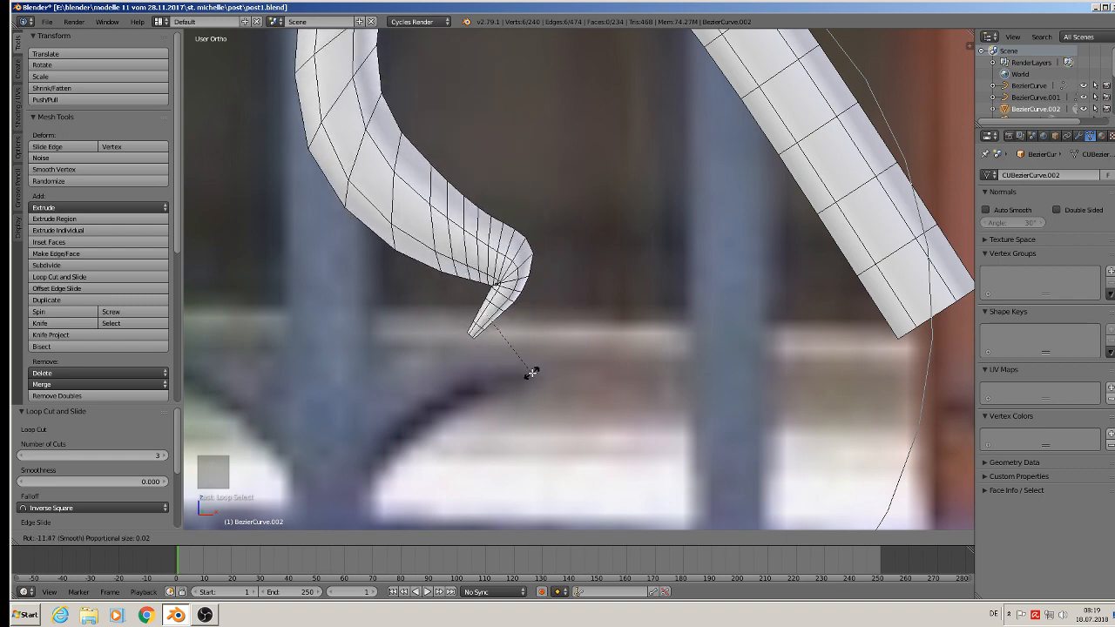
pyautogui.click(531, 373)
# Lower an edge on the inner side of the hook's upper bend by about 0.002, using a proportional size of about 0.01
pyautogui.scroll(-6, 532, 373)
pyautogui.scroll(1, 531, 374)
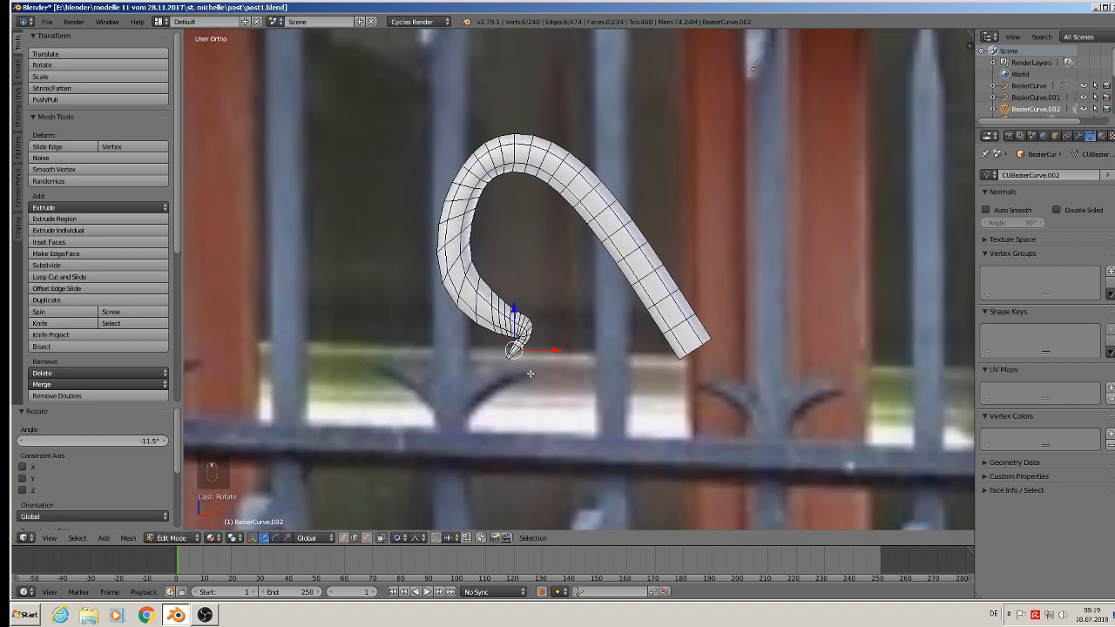
pyautogui.rightClick(497, 185)
pyautogui.press('g')
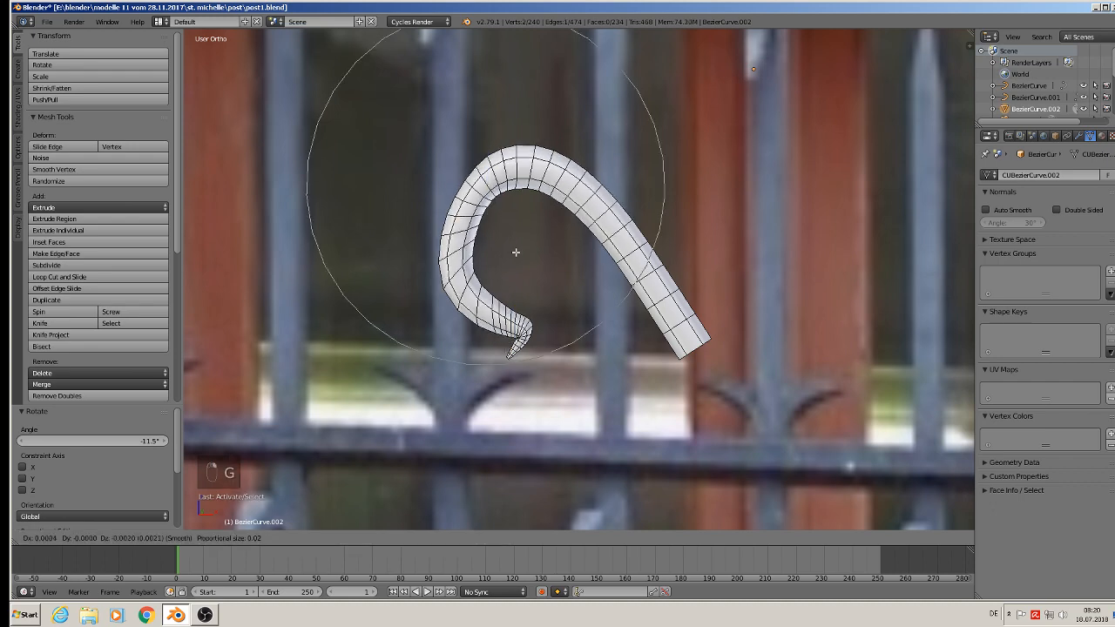
pyautogui.scroll(4, 511, 253)
pyautogui.scroll(1, 512, 260)
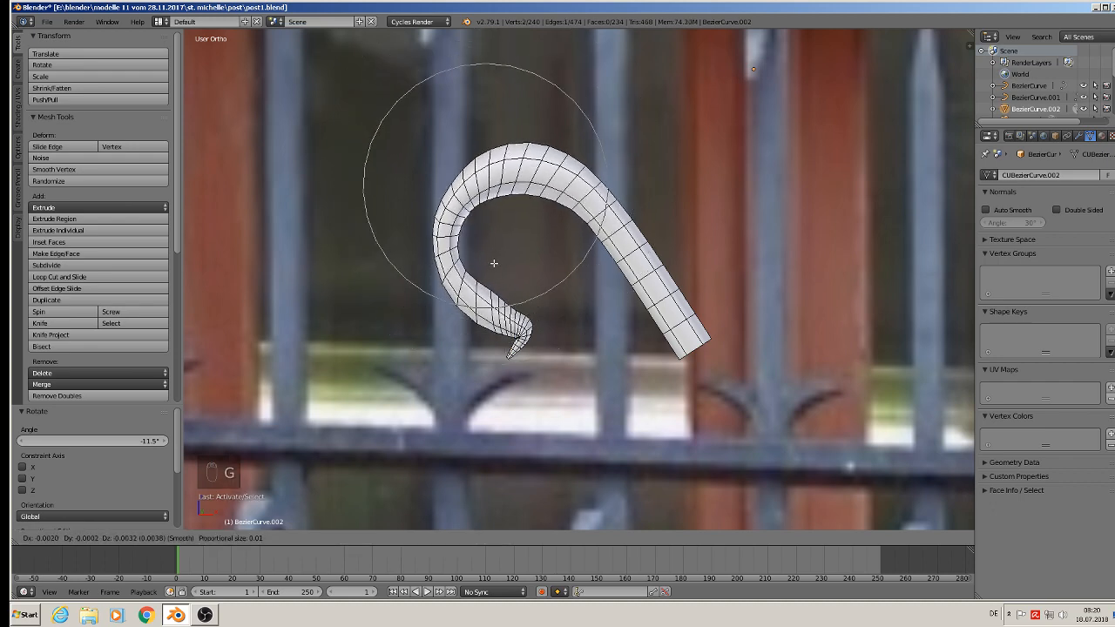
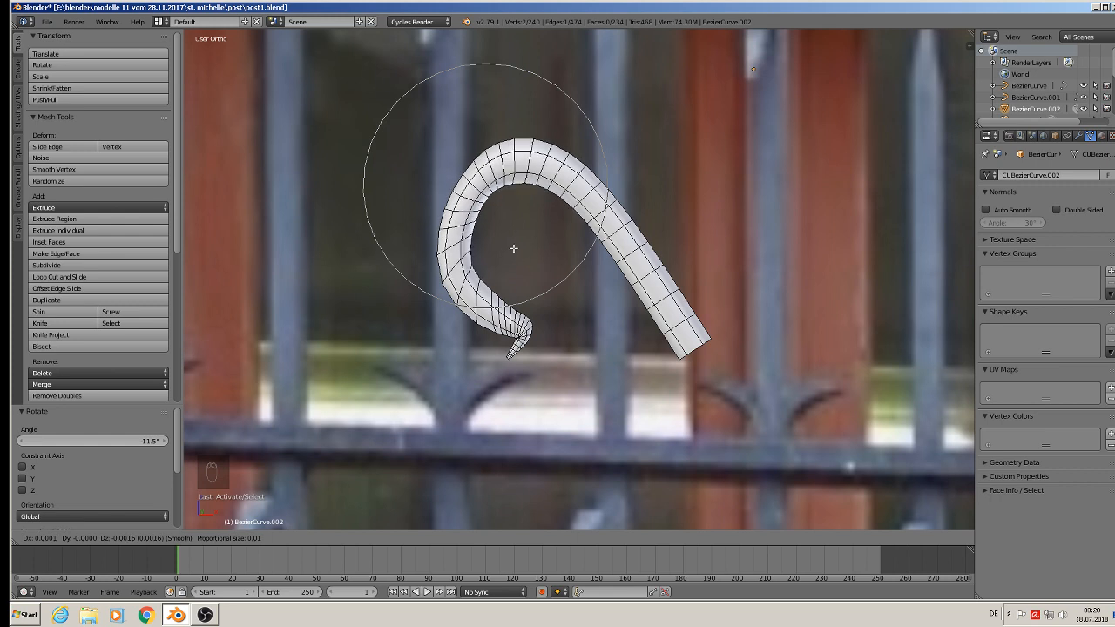
pyautogui.click(534, 241)
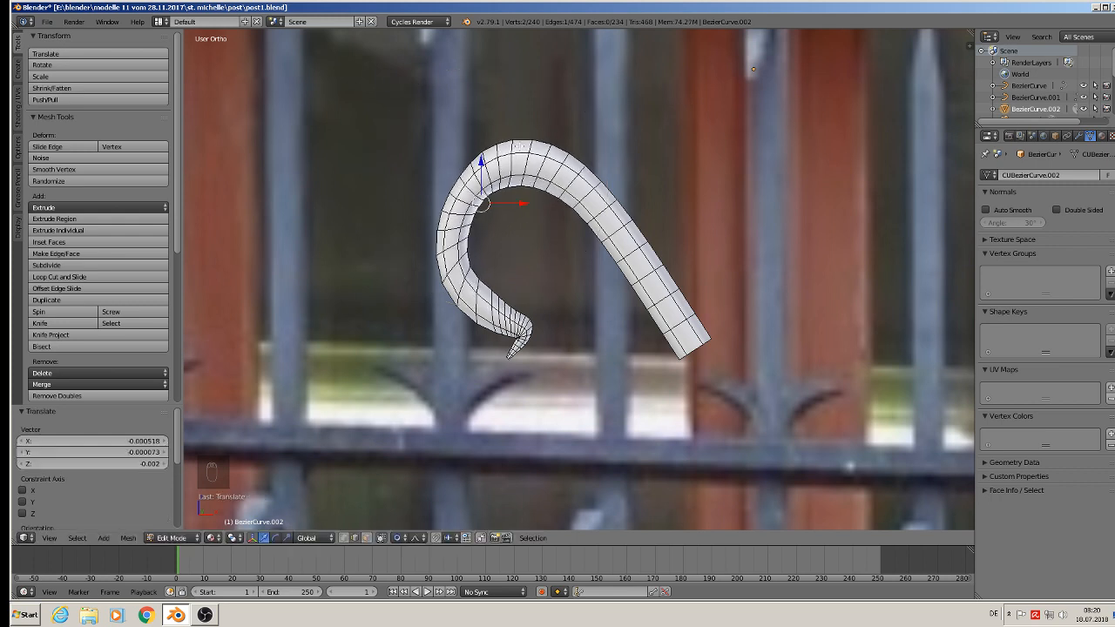
# Lower an edge at the crown of the hook's bend with a proportional size of about 0.01 and return to Object Mode
pyautogui.rightClick(522, 138)
pyautogui.press('g')
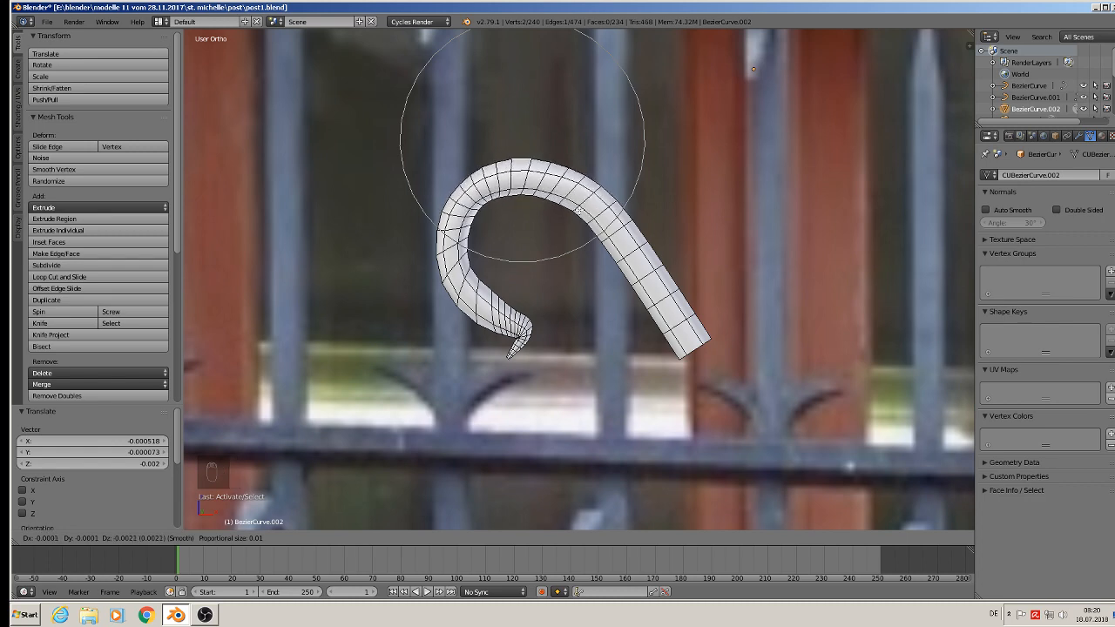
pyautogui.click(540, 267)
pyautogui.press('Tab')
# Select the curve-bent bar beside the converted hooks and examine its undeformed mesh in Edit Mode
pyautogui.scroll(-3, 546, 285)
pyautogui.scroll(-2, 551, 287)
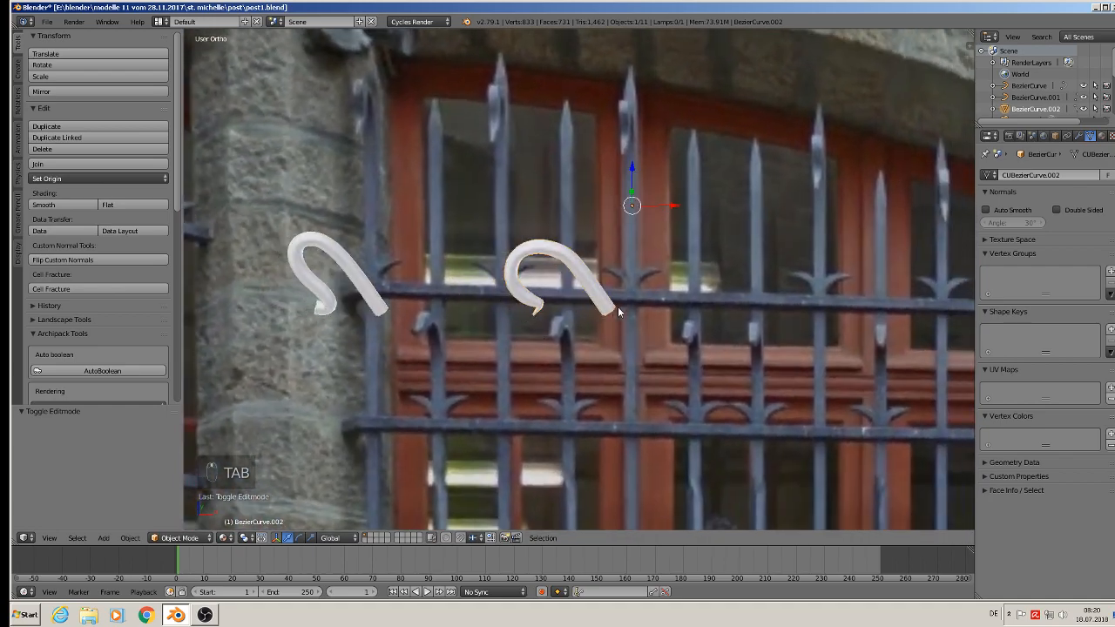
pyautogui.moveTo(617, 307); pyautogui.dragTo(564, 287, button='middle')
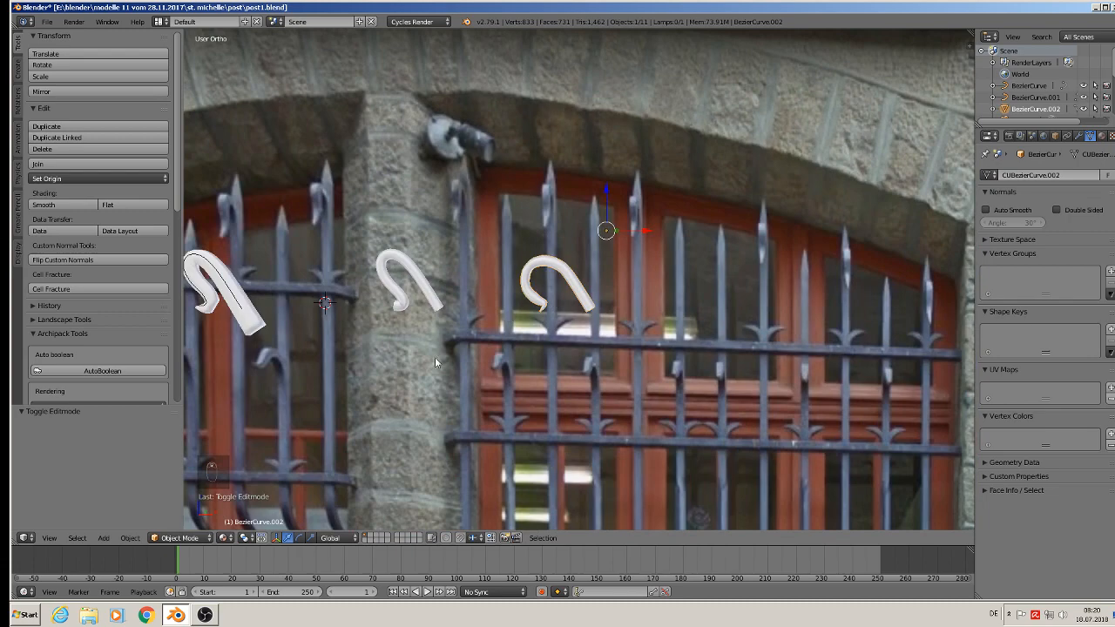
pyautogui.keyDown('shift'); pyautogui.moveTo(454, 384); pyautogui.dragTo(746, 354, button='middle'); pyautogui.keyUp('shift')
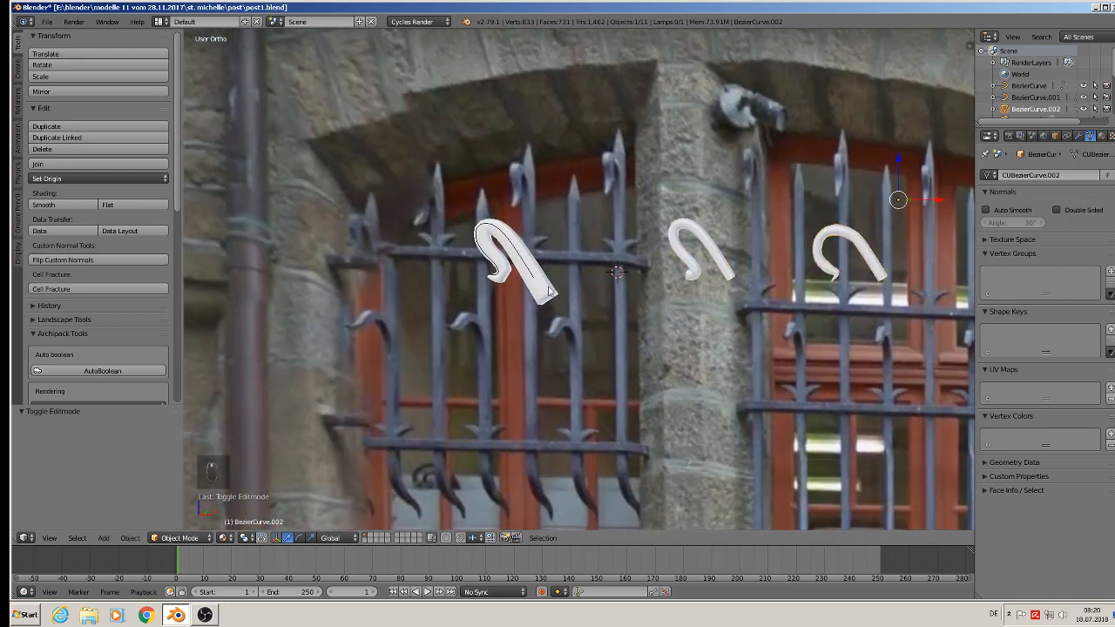
pyautogui.scroll(3, 549, 292)
pyautogui.rightClick(556, 286)
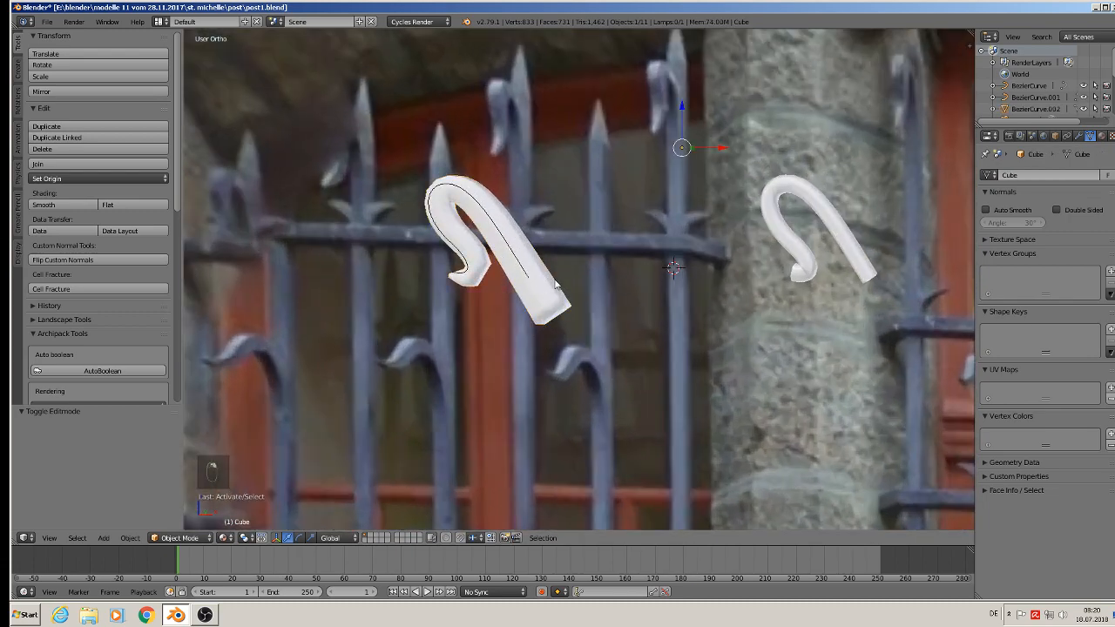
pyautogui.press('Tab')
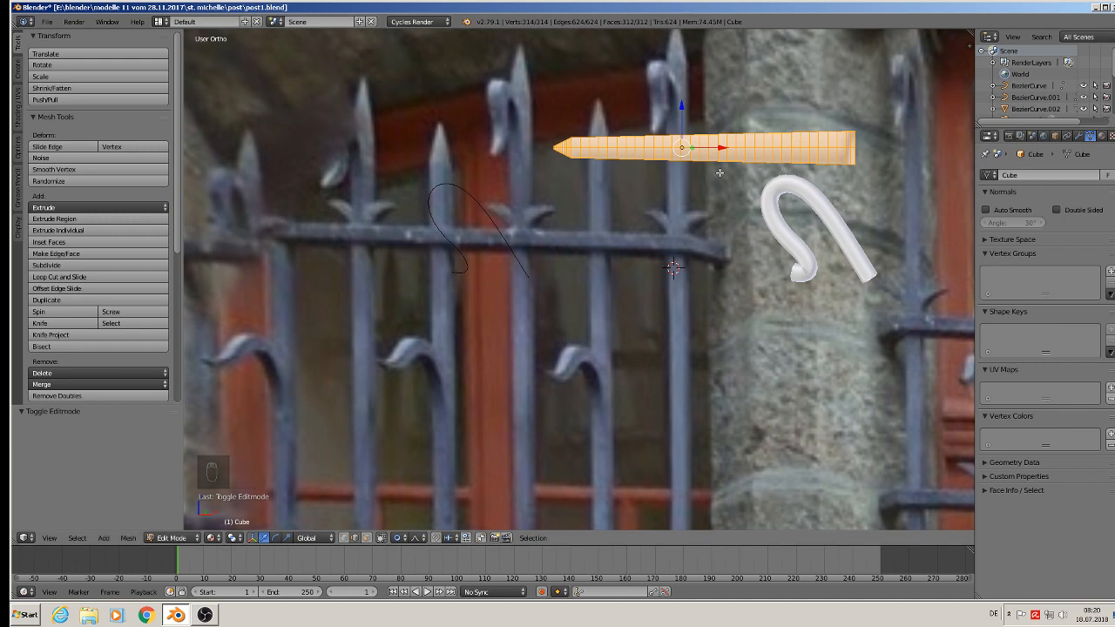
pyautogui.press('Tab')
# Add a Subdivision Surface modifier to the curve-bent bar, set to Simple with 3 view subdivisions
pyautogui.moveTo(536, 254); pyautogui.dragTo(558, 271, button='middle')
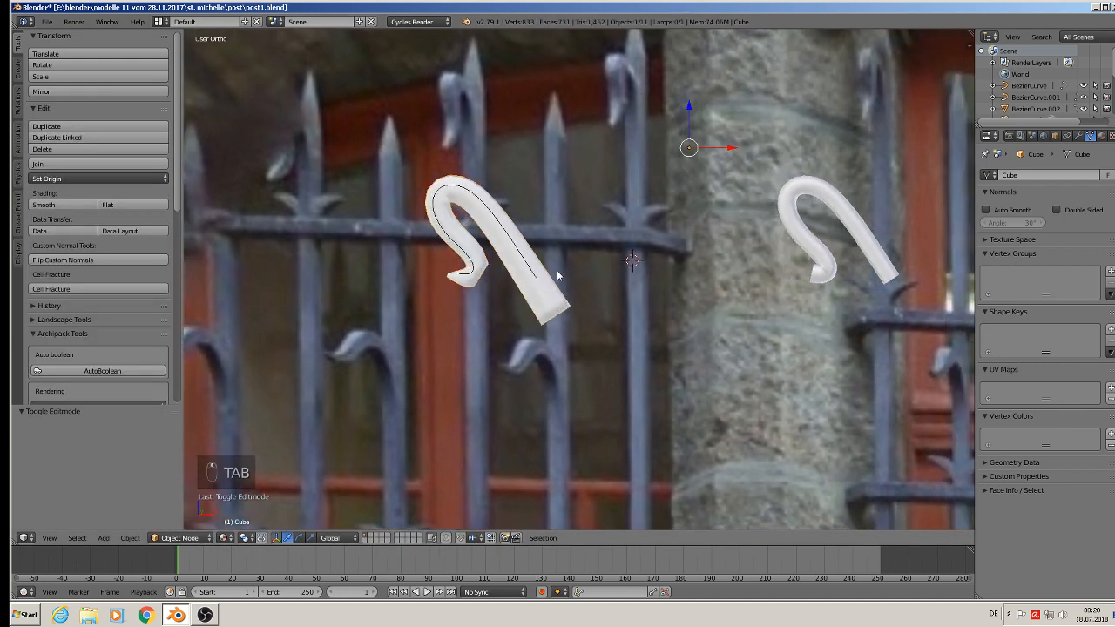
pyautogui.press('KP_1')
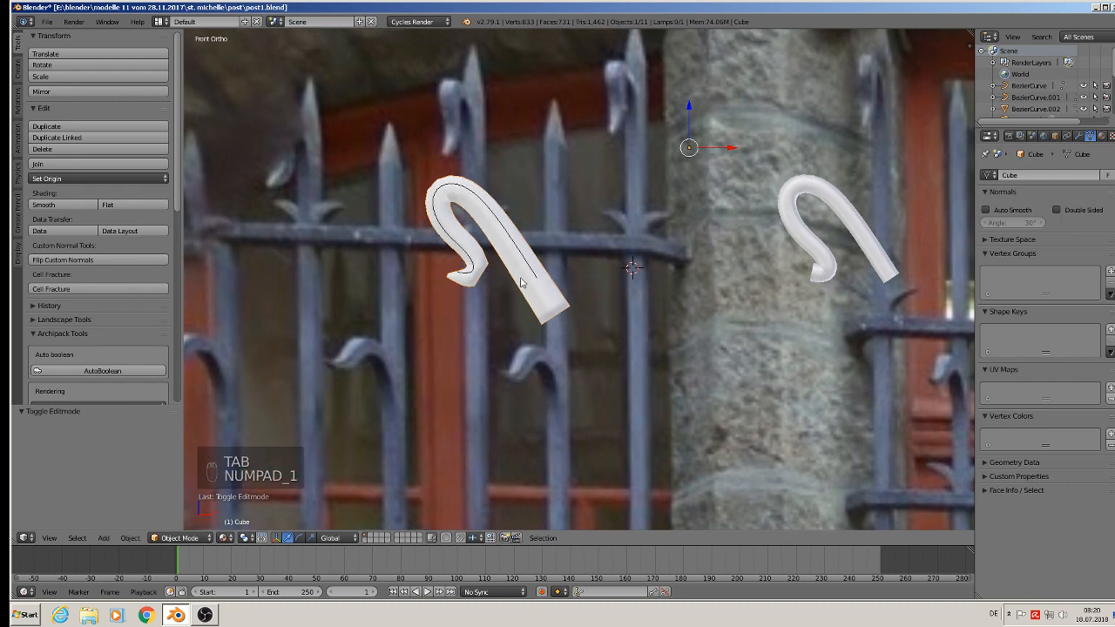
pyautogui.rightClick(523, 283)
pyautogui.rightClick(523, 284)
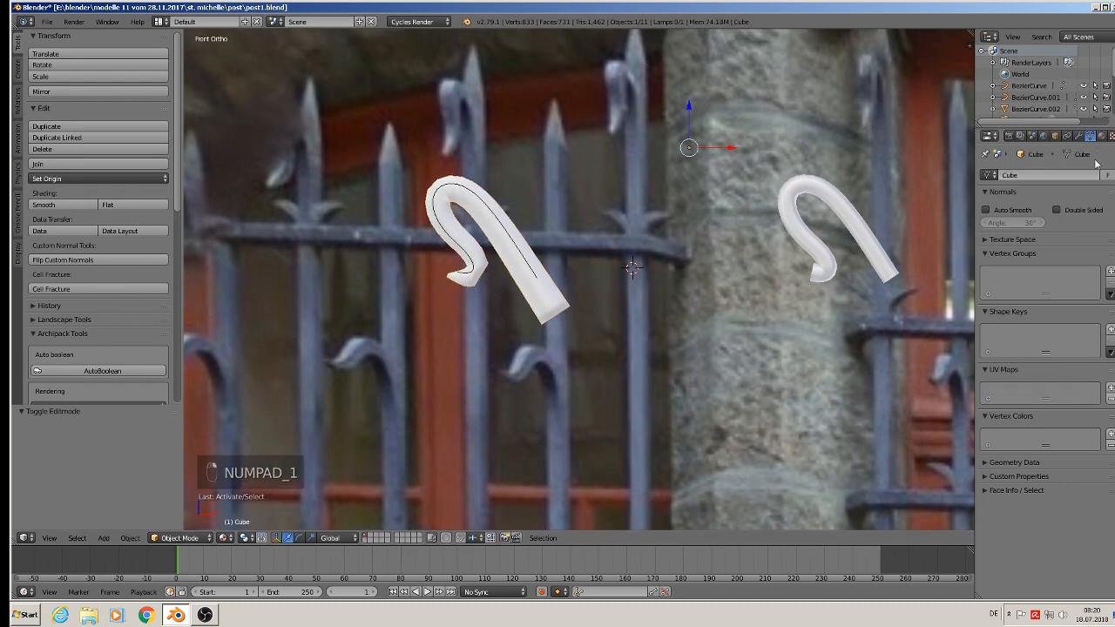
pyautogui.click(1080, 135)
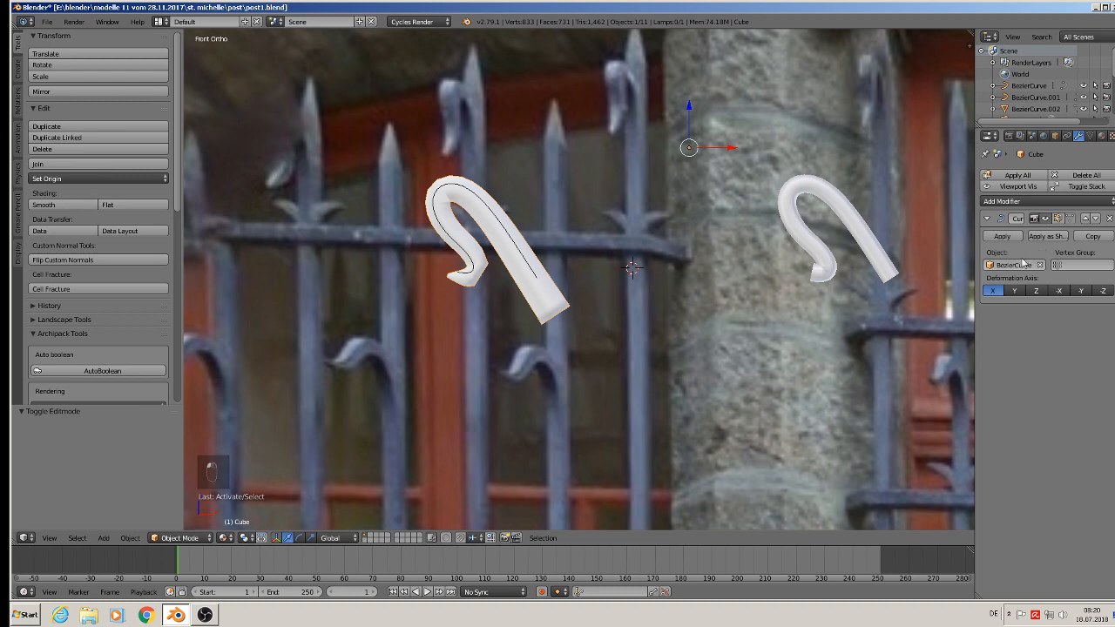
pyautogui.click(1051, 202)
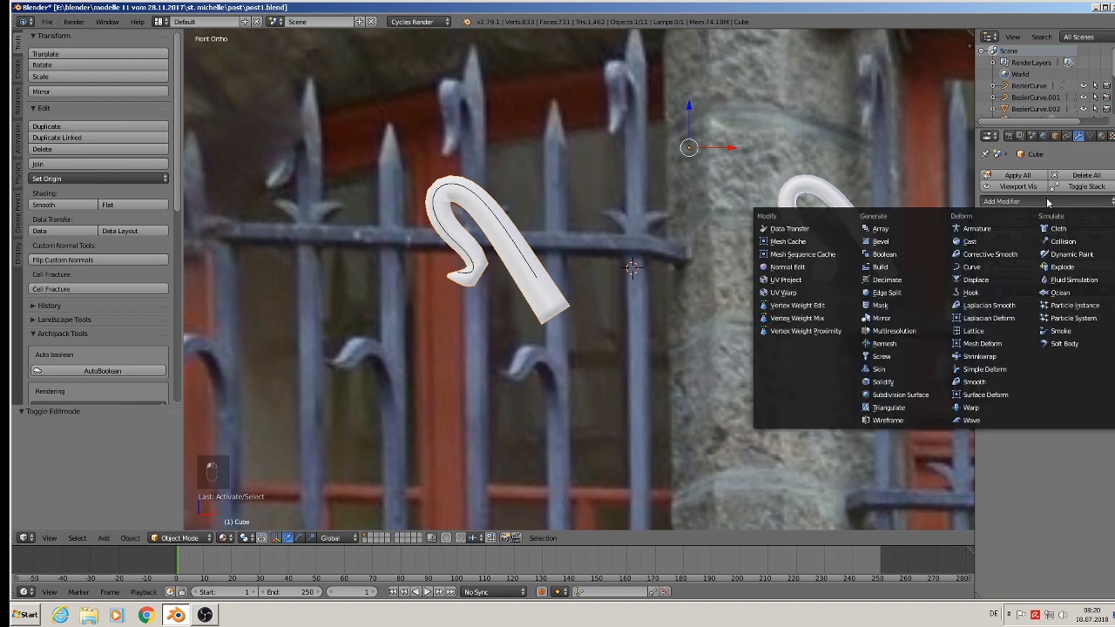
pyautogui.click(902, 395)
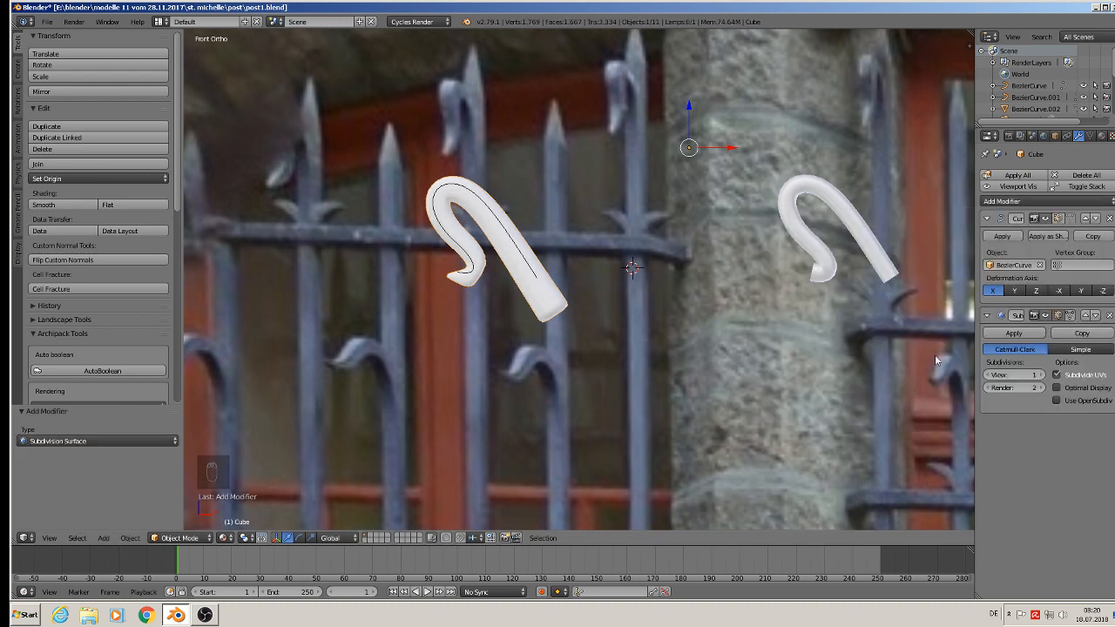
pyautogui.click(1079, 350)
pyautogui.click(1041, 375)
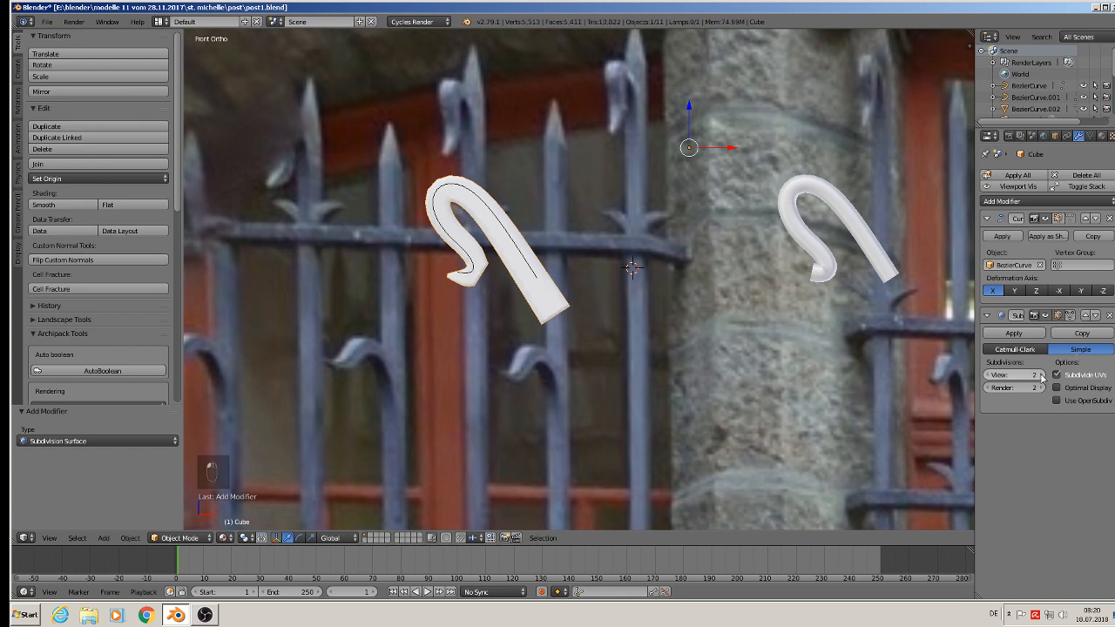
pyautogui.click(1041, 375)
# Move the bar's Subdivision Surface modifier above its Curve modifier and check the hook's bends
pyautogui.scroll(6, 470, 279)
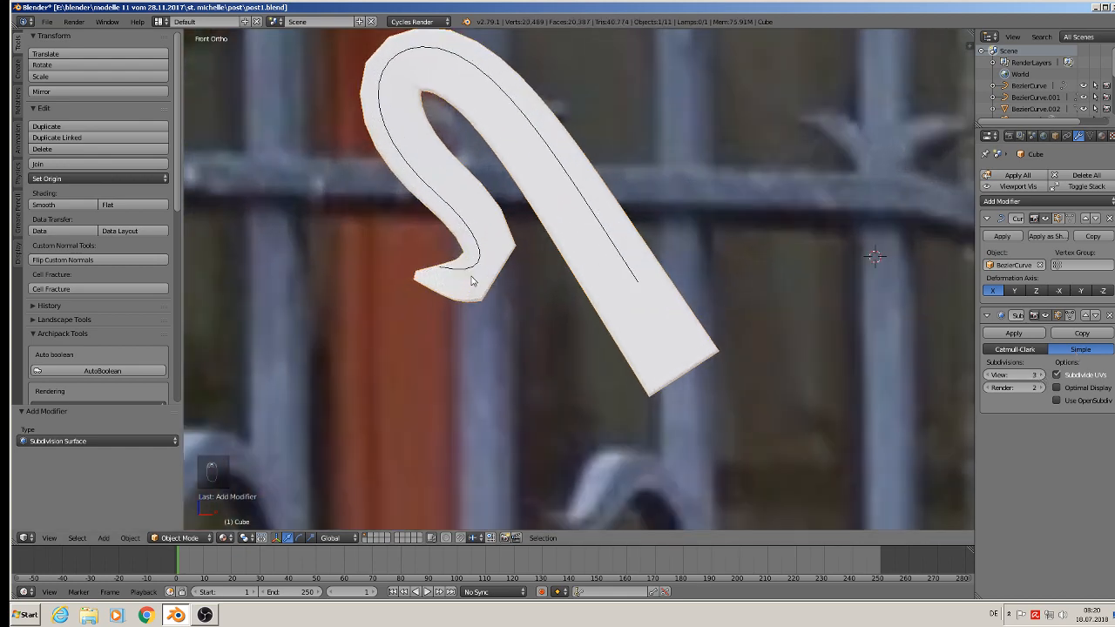
pyautogui.press('Tab')
pyautogui.press('Tab')
pyautogui.scroll(2, 503, 272)
pyautogui.scroll(-1, 497, 277)
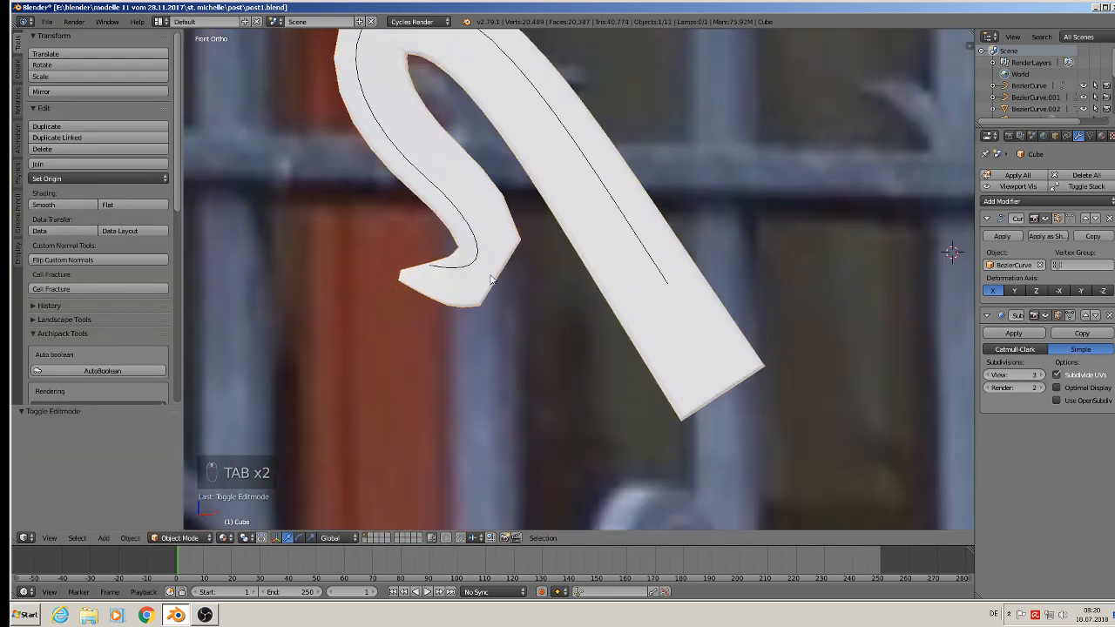
pyautogui.scroll(-3, 486, 277)
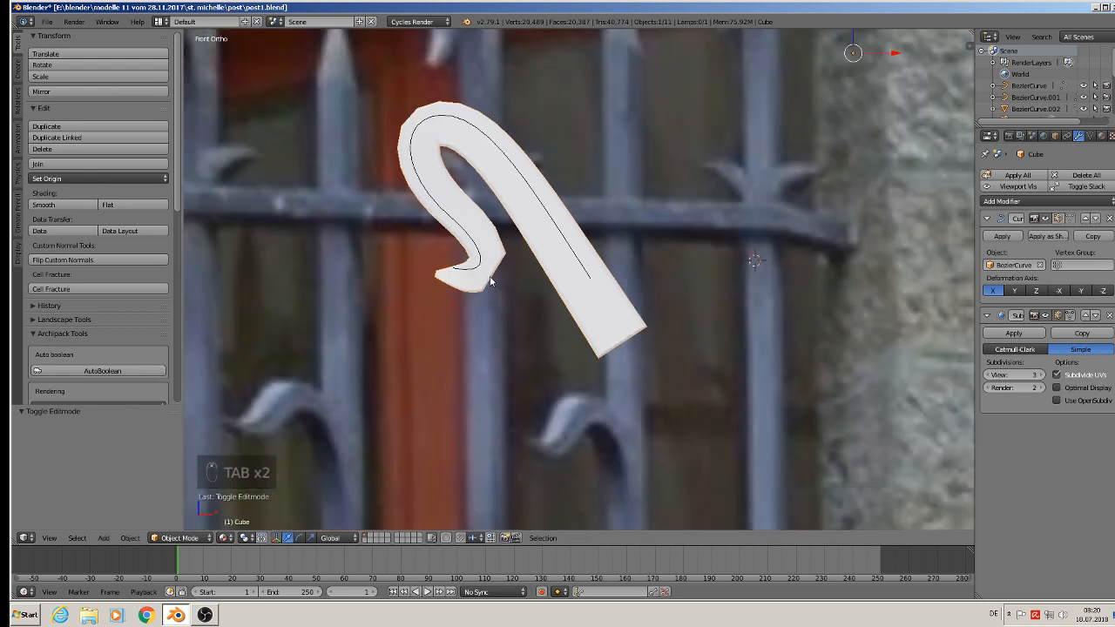
pyautogui.click(1085, 315)
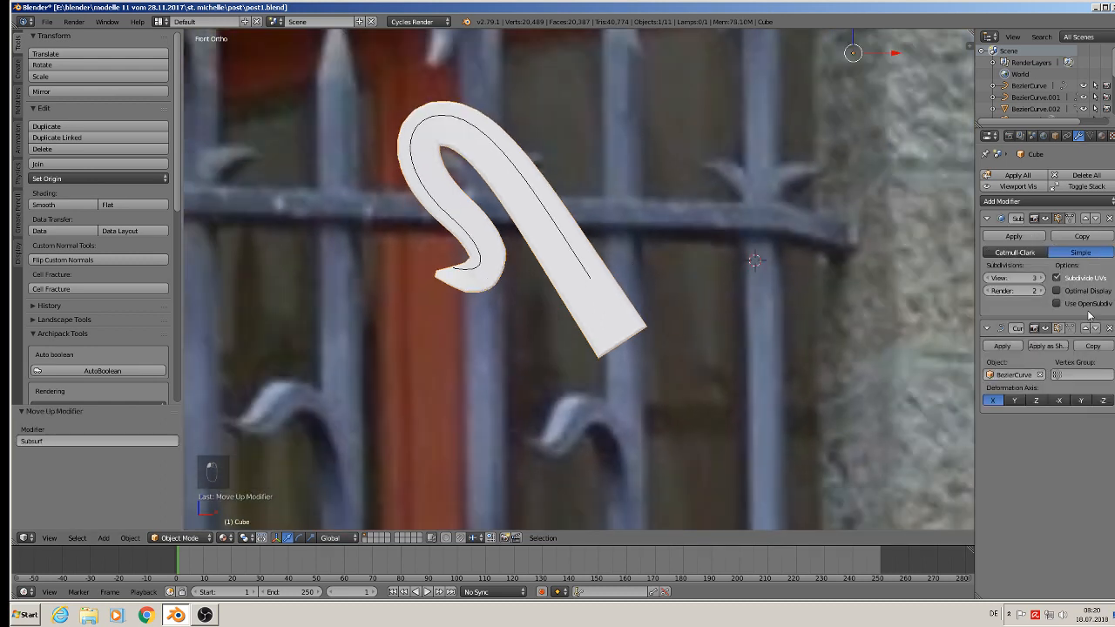
pyautogui.scroll(-5, 541, 298)
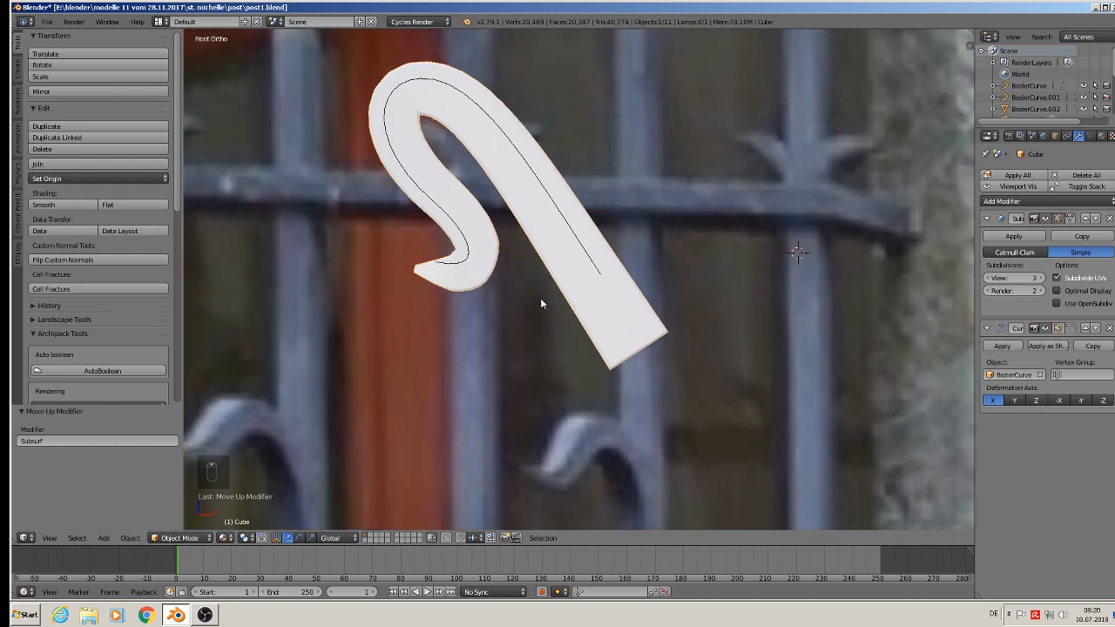
pyautogui.press('Tab')
pyautogui.press('Tab')
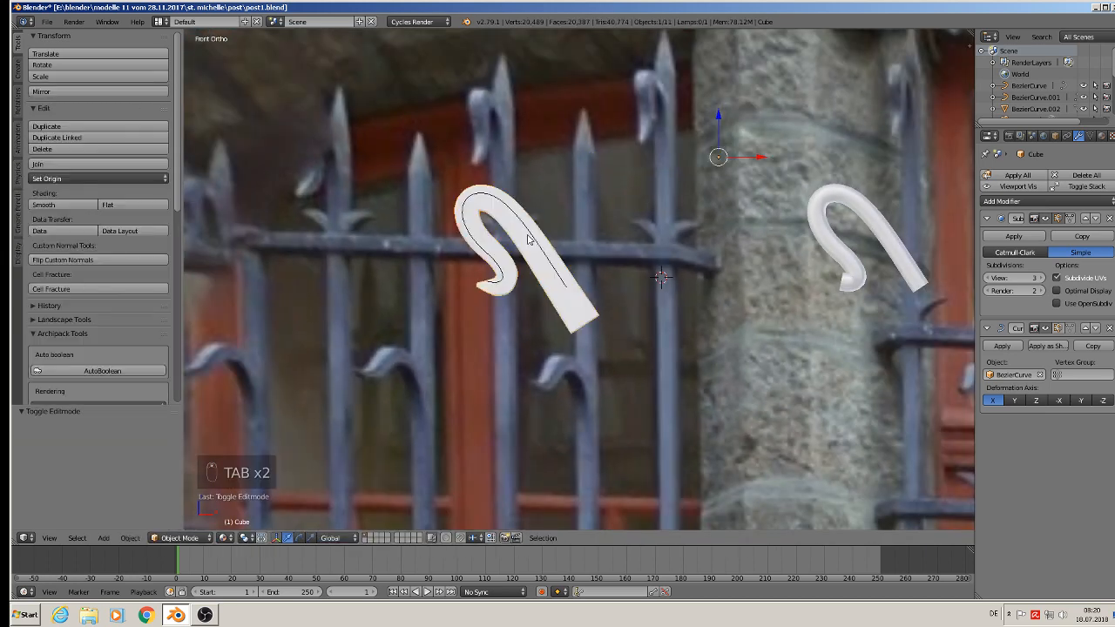
# Edit the bar's guiding curve and move the crown point's outer handle by about 0.006 in X and 0.006 in Z
pyautogui.rightClick(519, 219)
pyautogui.press('Tab')
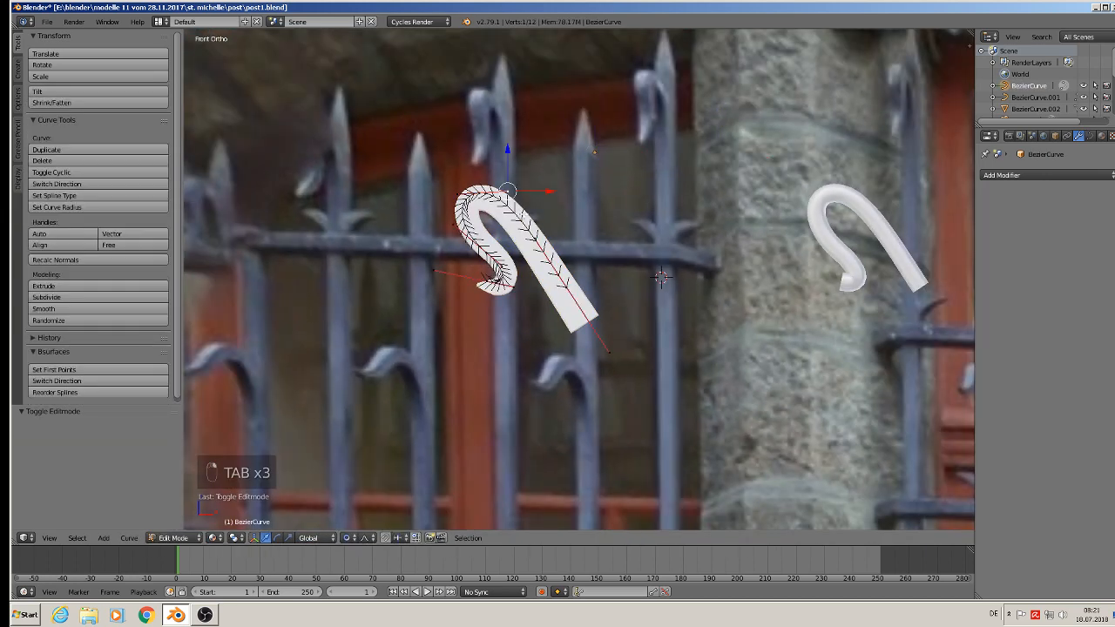
pyautogui.rightClick(521, 190)
pyautogui.press('g')
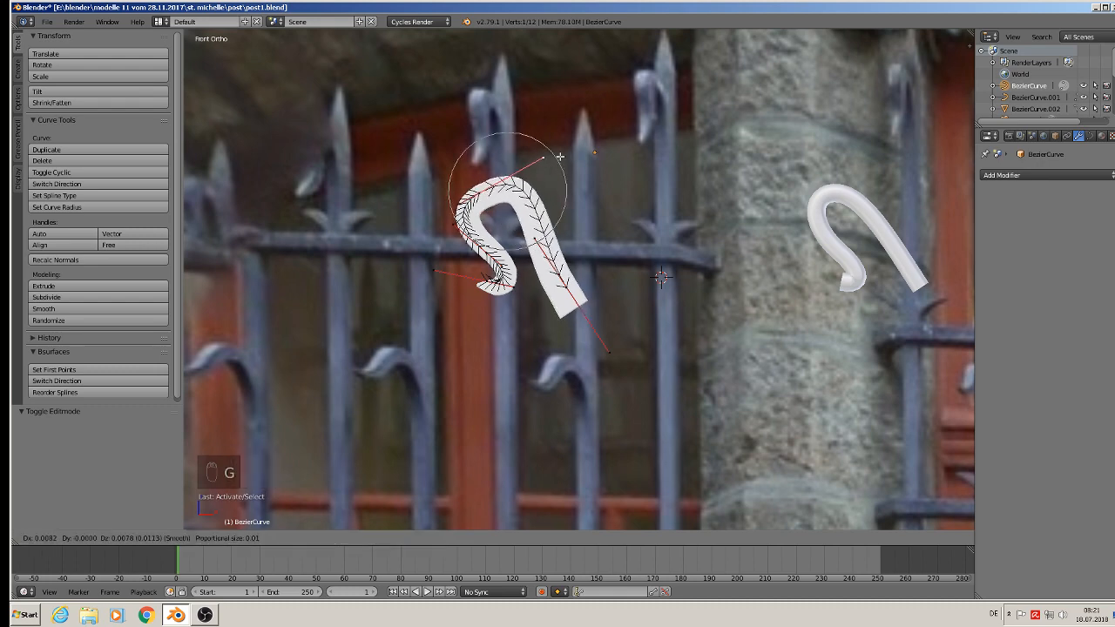
pyautogui.click(549, 168)
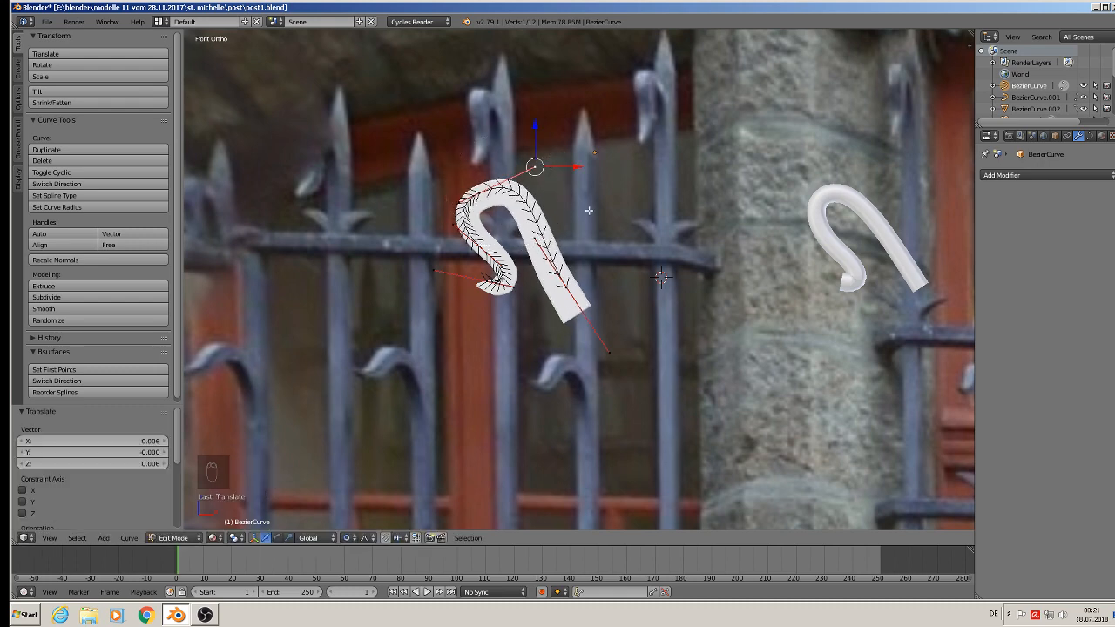
# Move the curve's thick-end point by about 0.005 in X and 0.001 in Z, and rotate it by about 17.1°
pyautogui.rightClick(568, 283)
pyautogui.press('g')
pyautogui.click(591, 278)
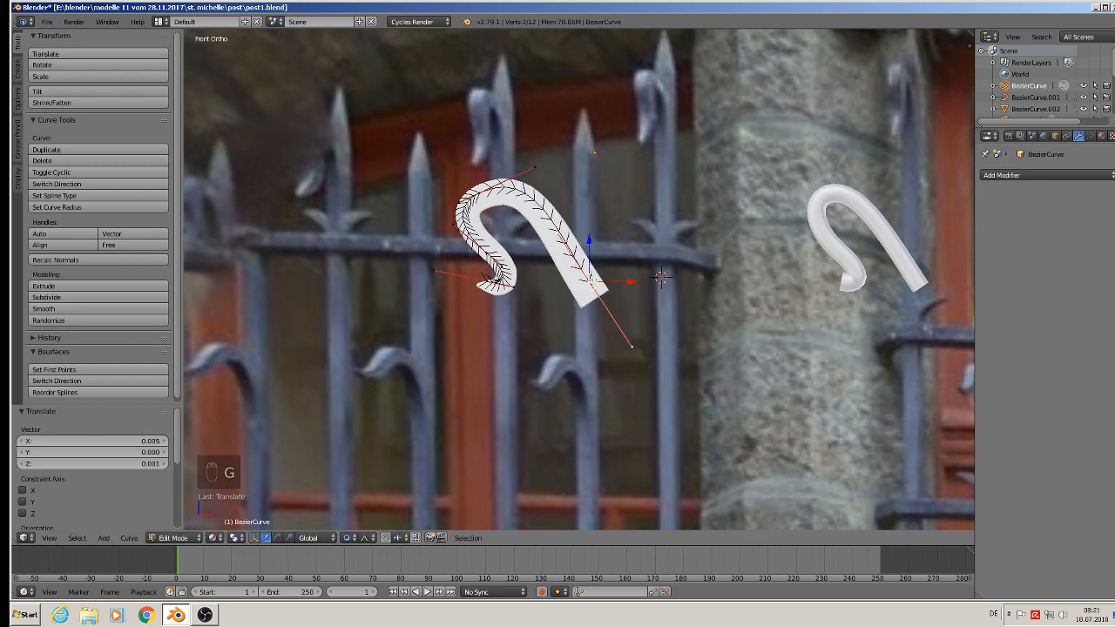
pyautogui.press('r')
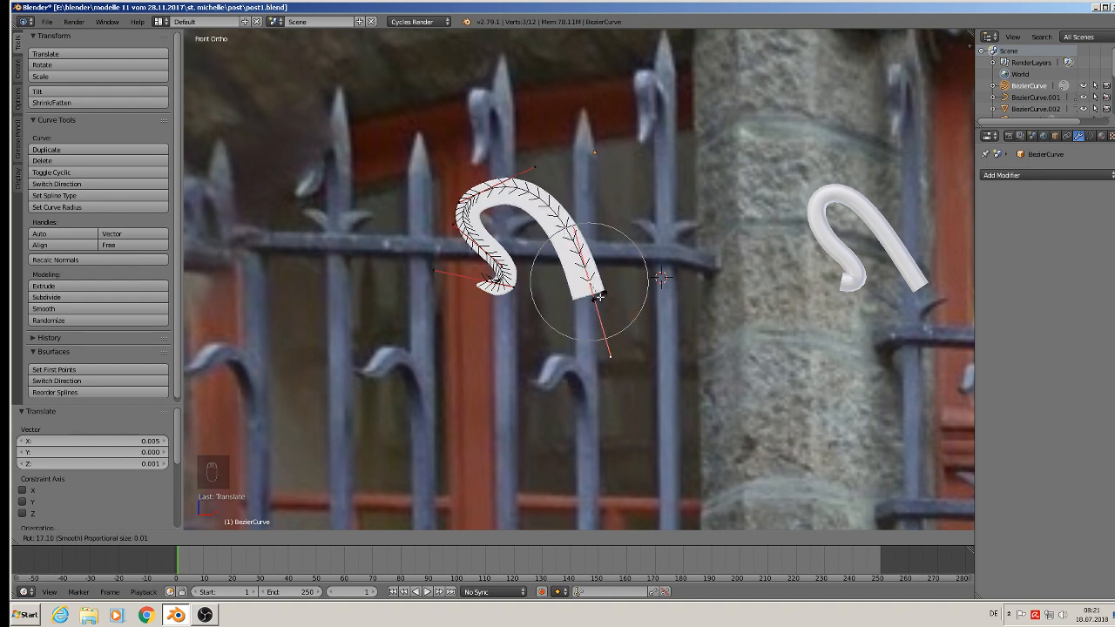
pyautogui.click(599, 297)
# Shift the curve's tip point slightly outward and down, rotate it by about -31.1°, and move it a further -0.001 in X and -0.0008 in Z
pyautogui.rightClick(458, 202)
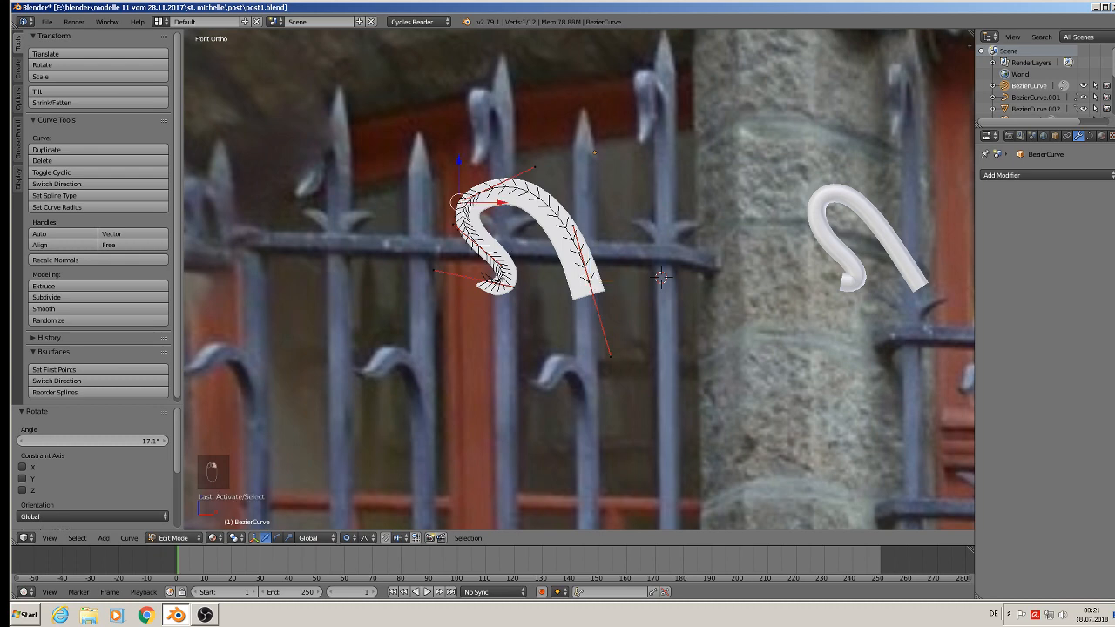
pyautogui.rightClick(454, 224)
pyautogui.rightClick(507, 285)
pyautogui.press('g')
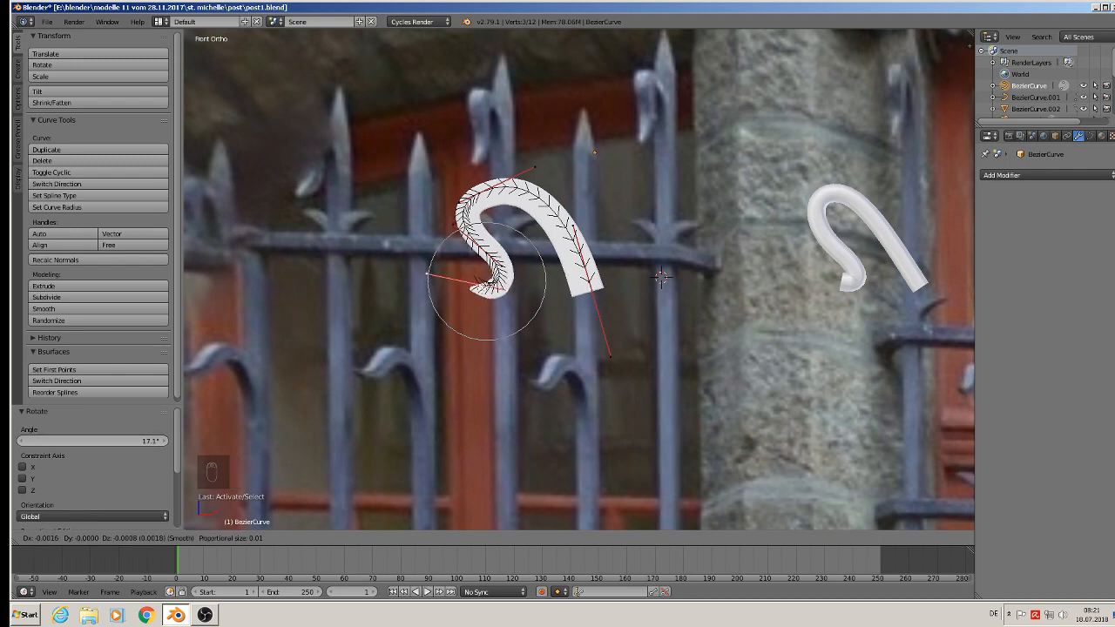
pyautogui.press('Return')
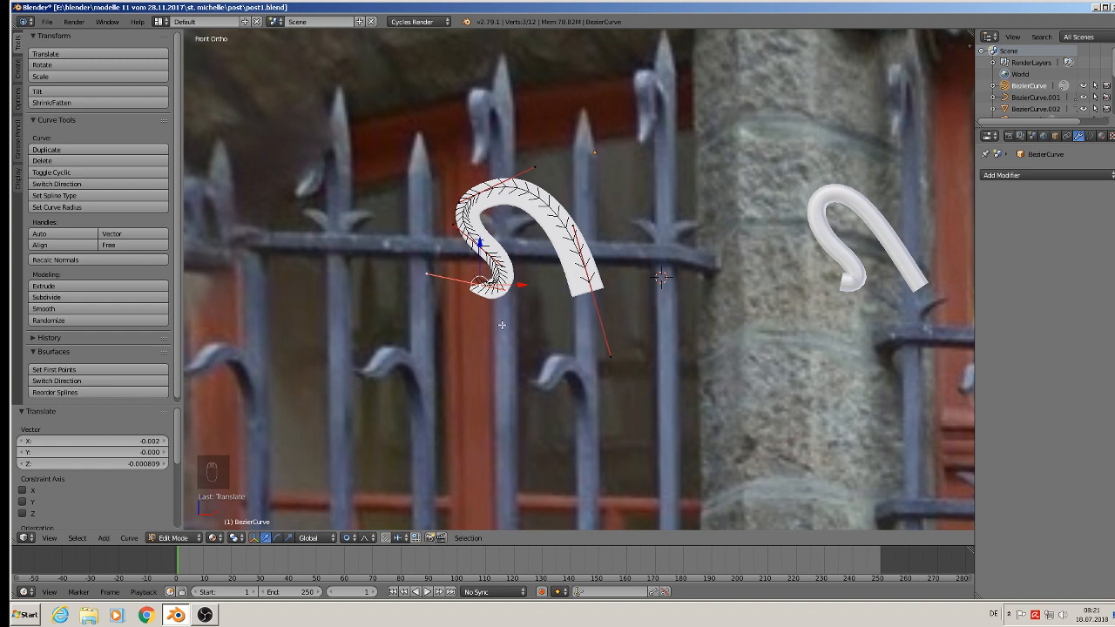
pyautogui.press('r')
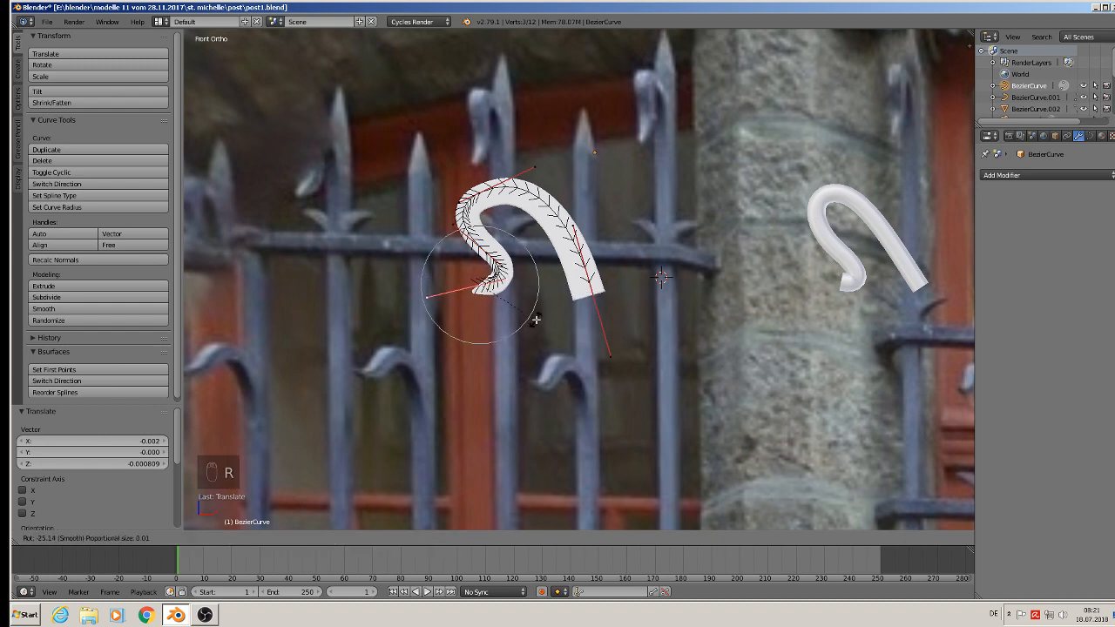
pyautogui.click(541, 317)
pyautogui.press('g')
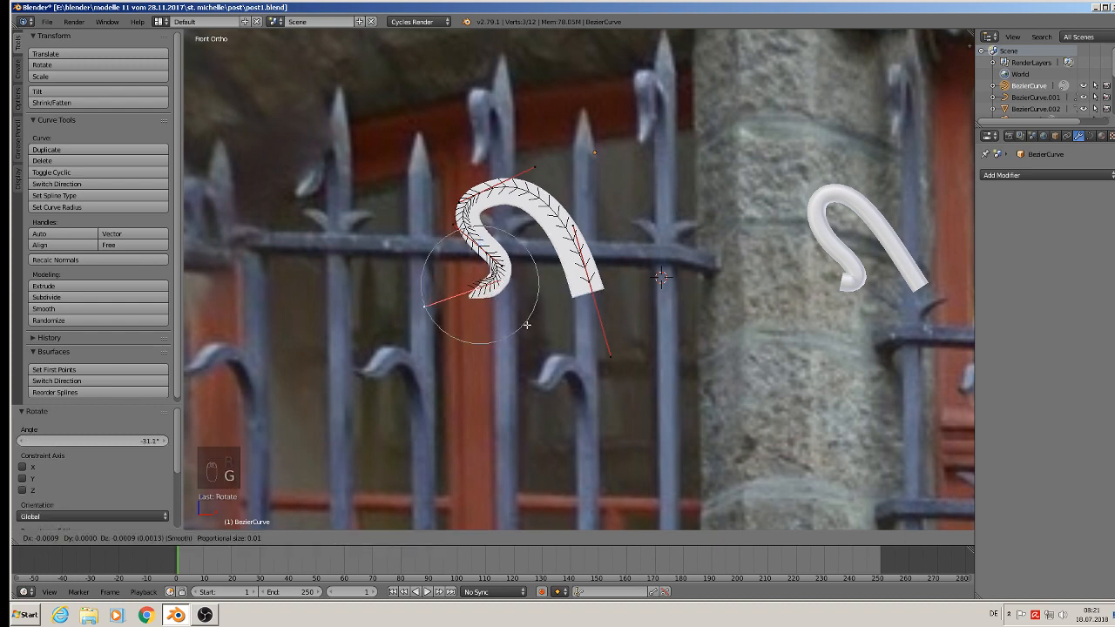
pyautogui.click(527, 324)
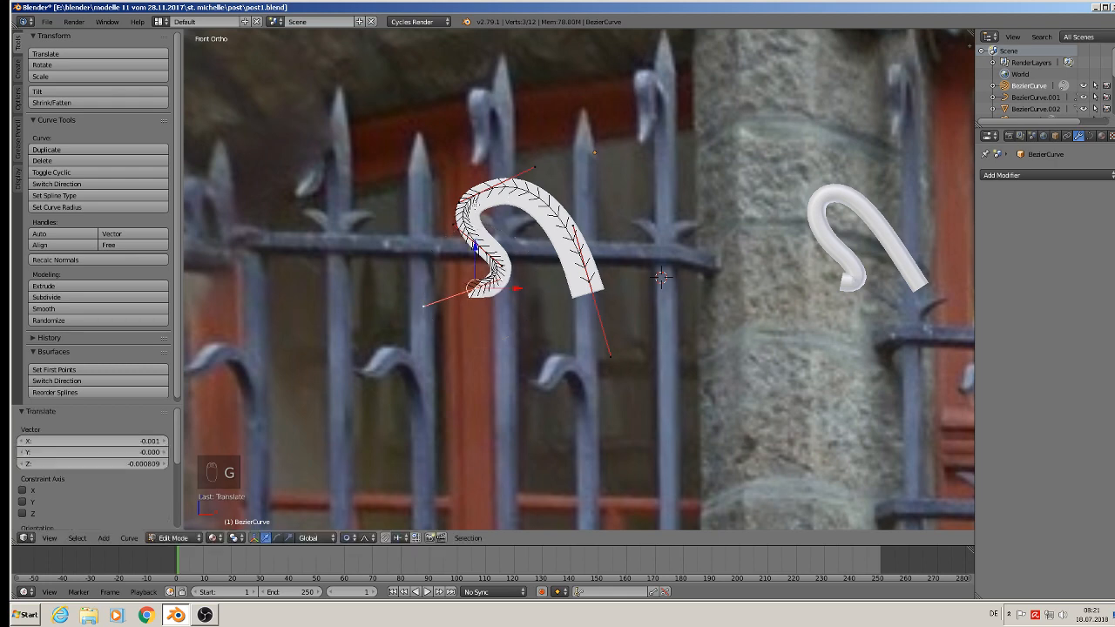
# Move the crown's inner handle about 0.002 in X, lower the neighbouring bend handle about 0.002 in Z, and return to Object Mode
pyautogui.rightClick(459, 202)
pyautogui.press('g')
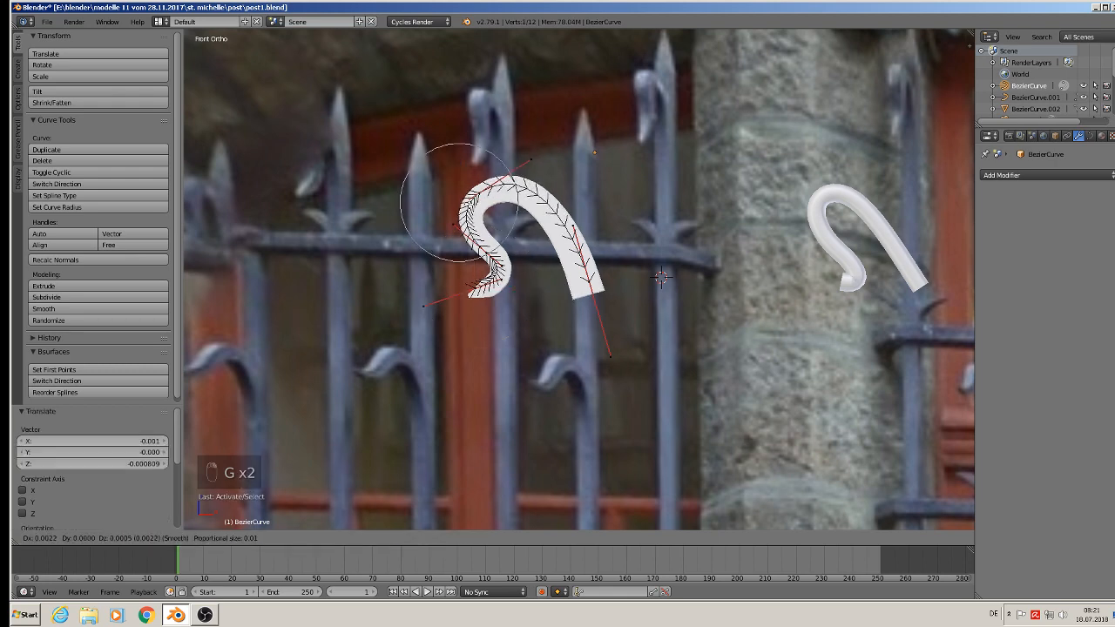
pyautogui.click(464, 205)
pyautogui.press('g')
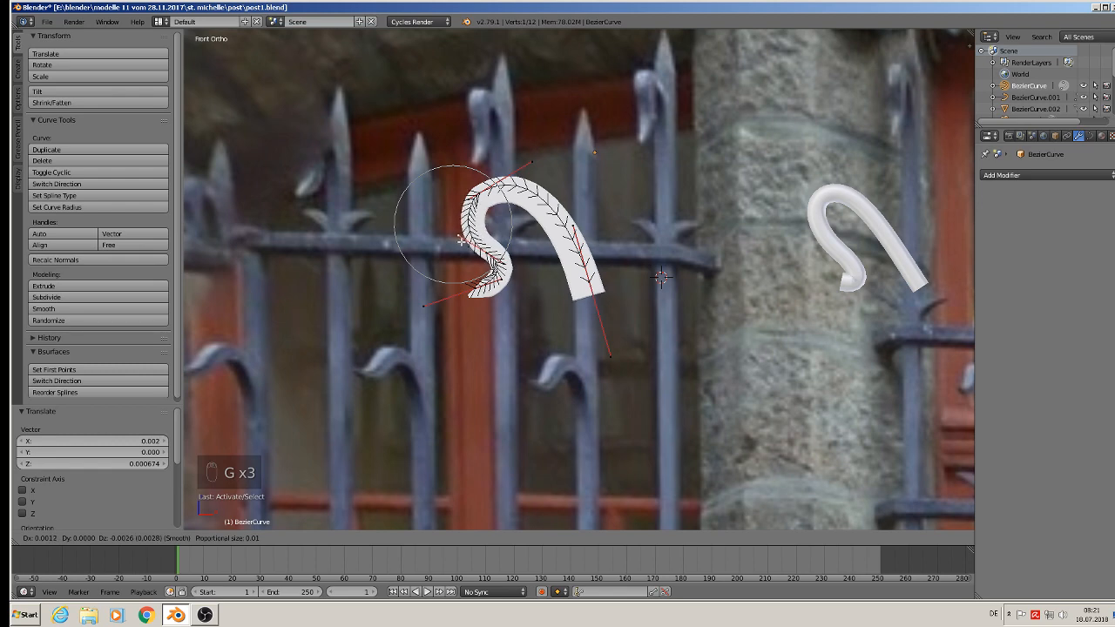
pyautogui.click(451, 236)
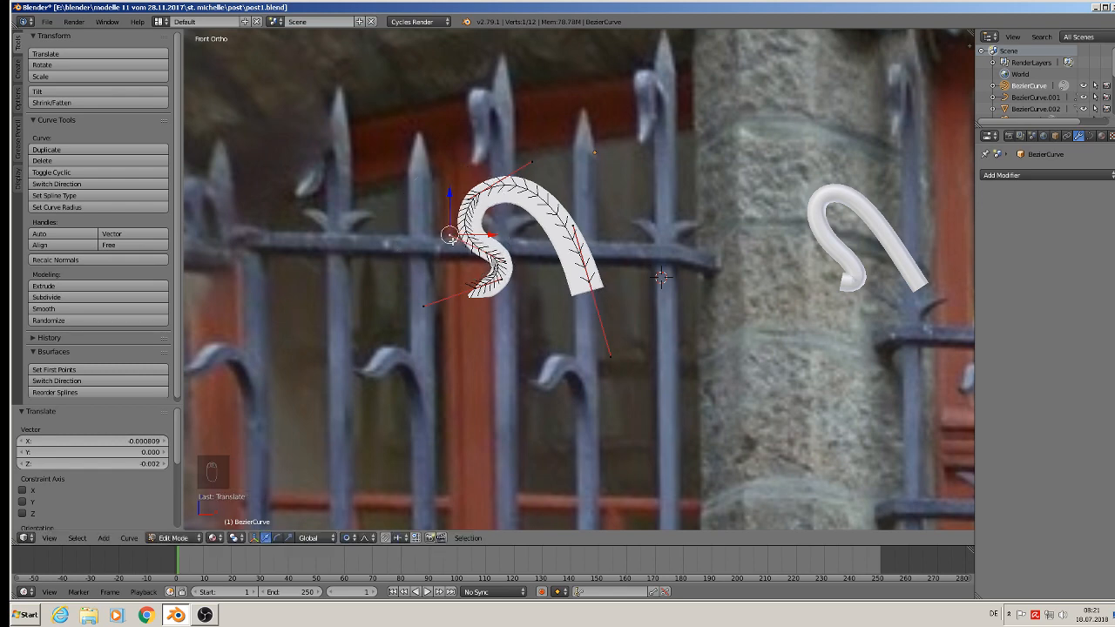
pyautogui.press('Tab')
# Examine the reshaped curve-bent bar from several angles against the hooked bars in the photo
pyautogui.moveTo(633, 246); pyautogui.dragTo(687, 264, button='middle')
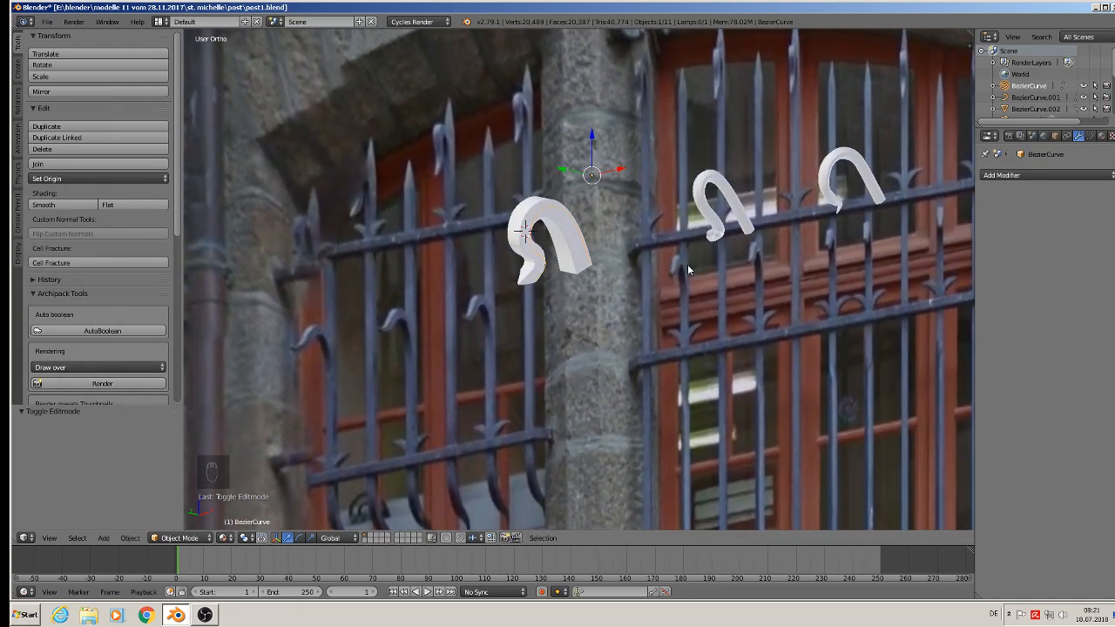
pyautogui.moveTo(582, 272); pyautogui.dragTo(507, 254, button='middle')
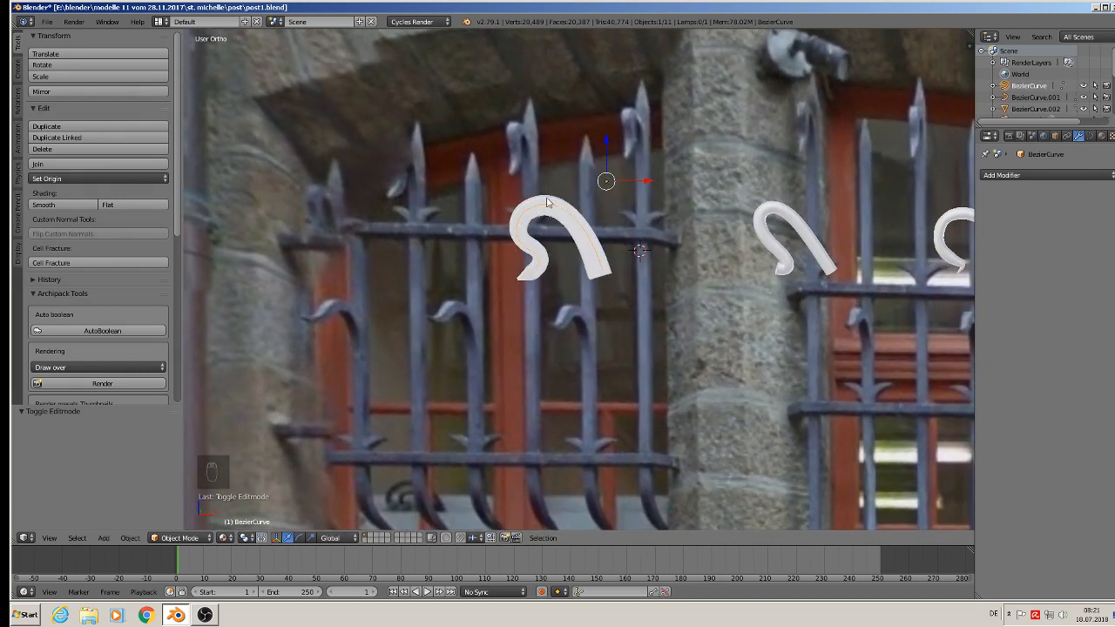
pyautogui.moveTo(617, 276); pyautogui.dragTo(596, 277, button='middle')
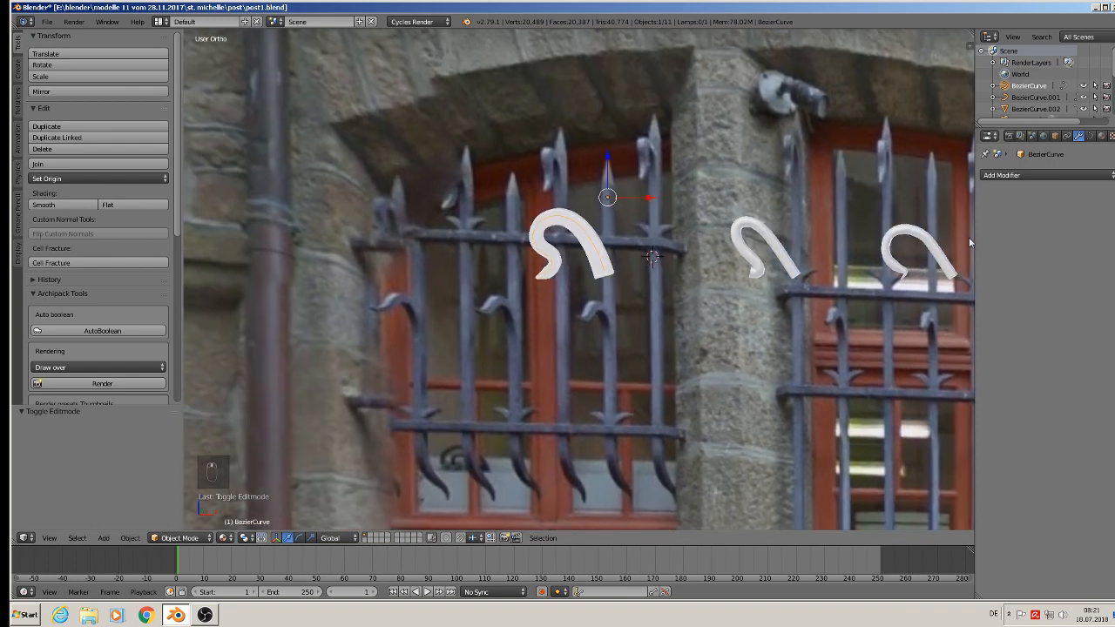
pyautogui.scroll(2, 582, 278)
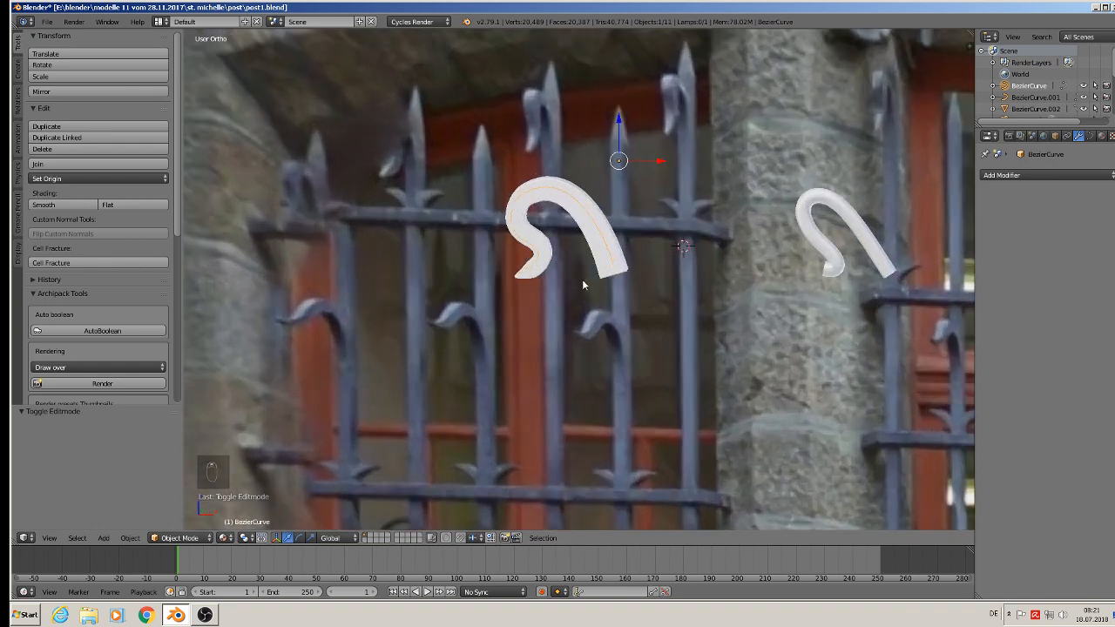
pyautogui.press('Tab')
pyautogui.press('Tab')
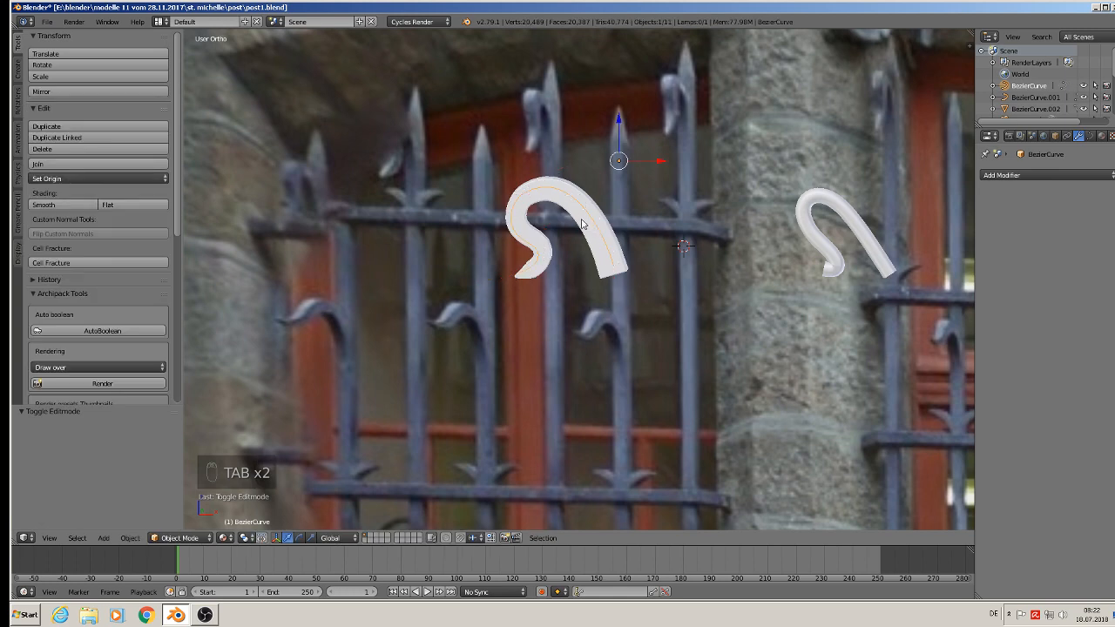
# Inspect the curve-bent bar's undeformed mesh in Edit Mode from several angles and return to Object Mode
pyautogui.rightClick(586, 220)
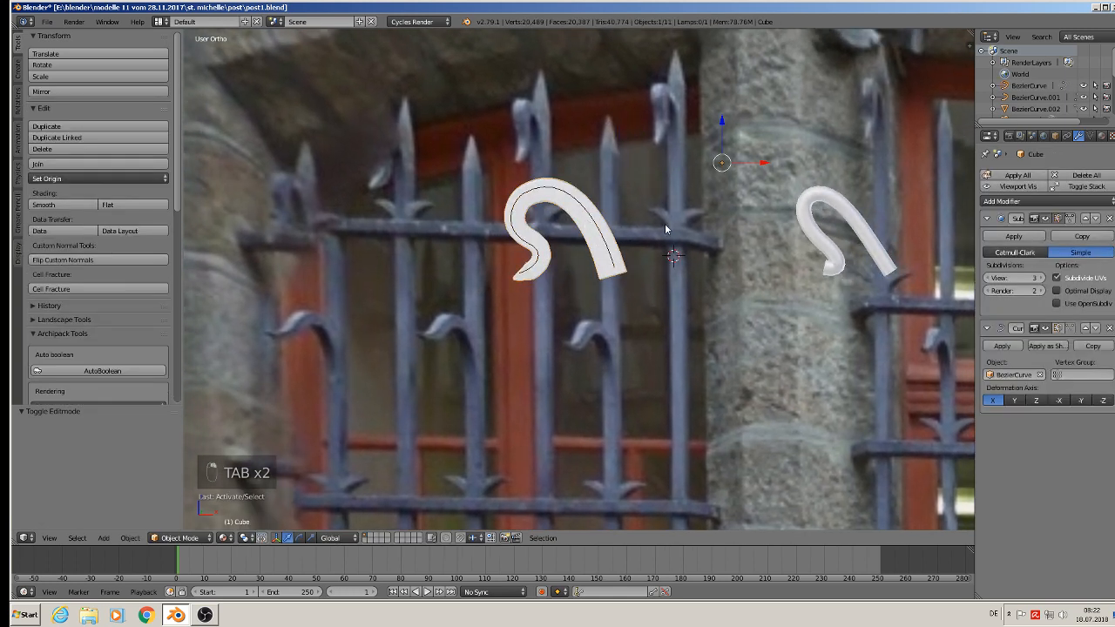
pyautogui.press('Tab')
pyautogui.moveTo(717, 183); pyautogui.dragTo(756, 172, button='middle')
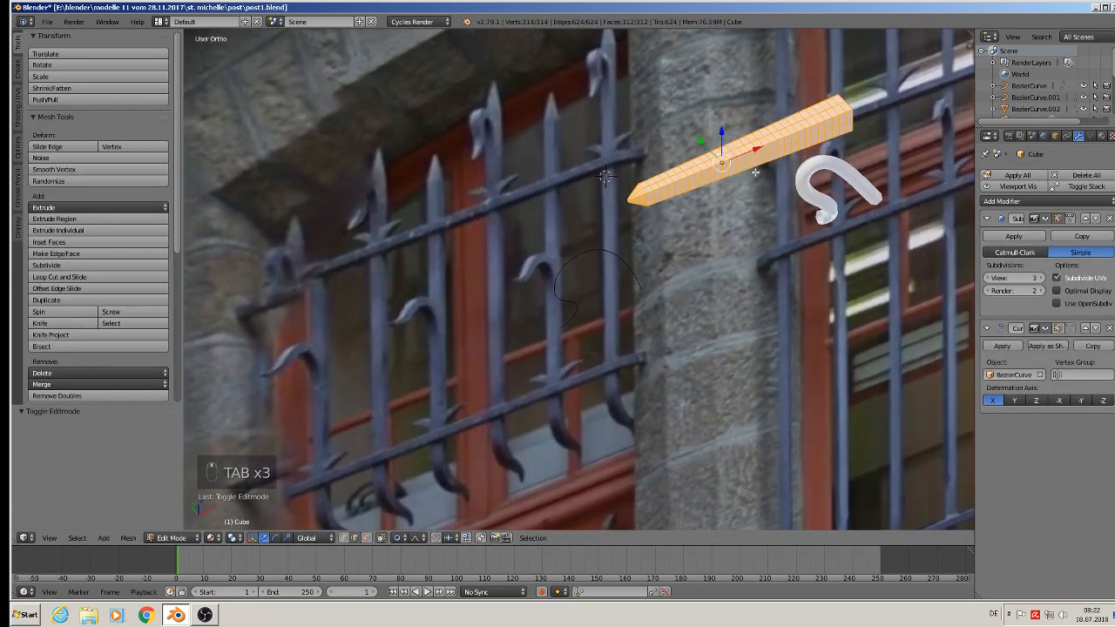
pyautogui.moveTo(715, 269); pyautogui.dragTo(634, 233, button='middle')
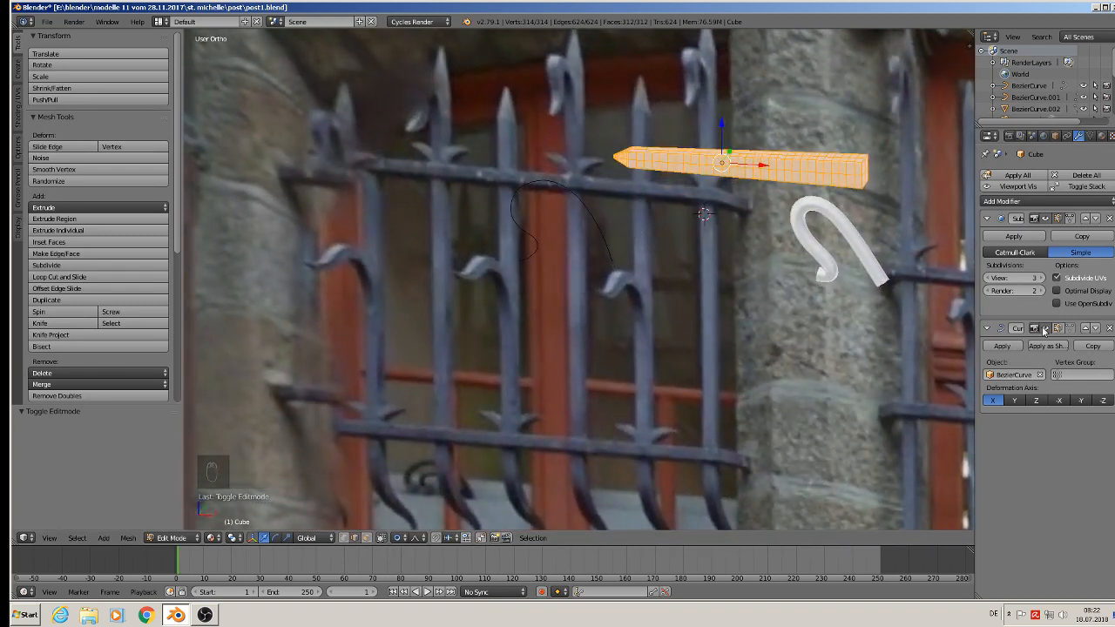
pyautogui.press('Tab')
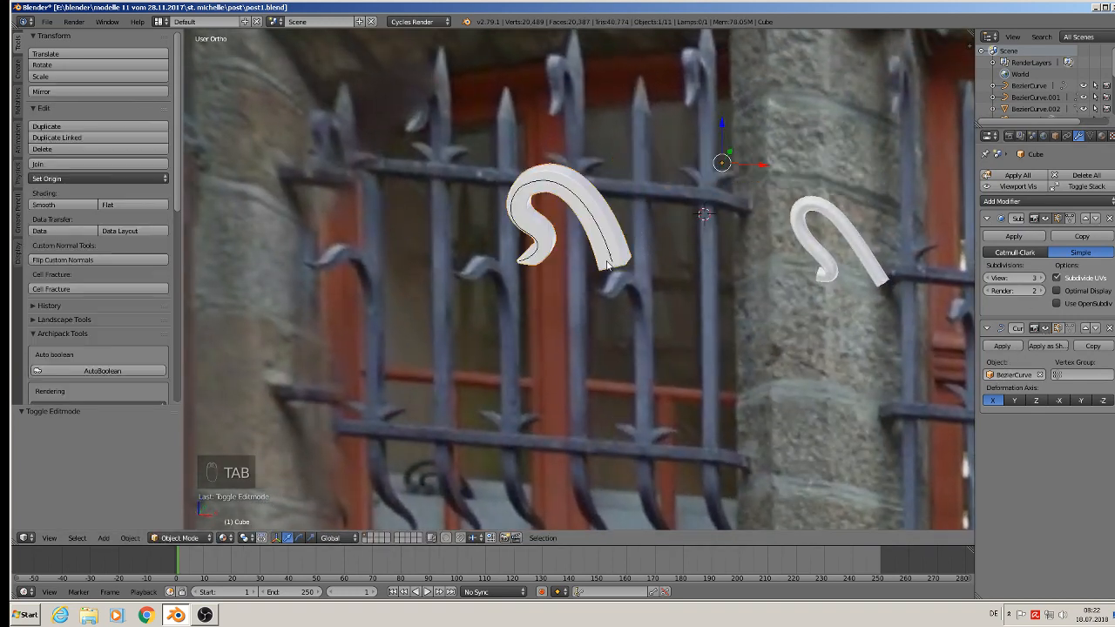
# Duplicate the bar together with its guiding curve and move the copies -0.047 in Y and -0.083 in X
pyautogui.moveTo(616, 283); pyautogui.dragTo(748, 281, button='middle')
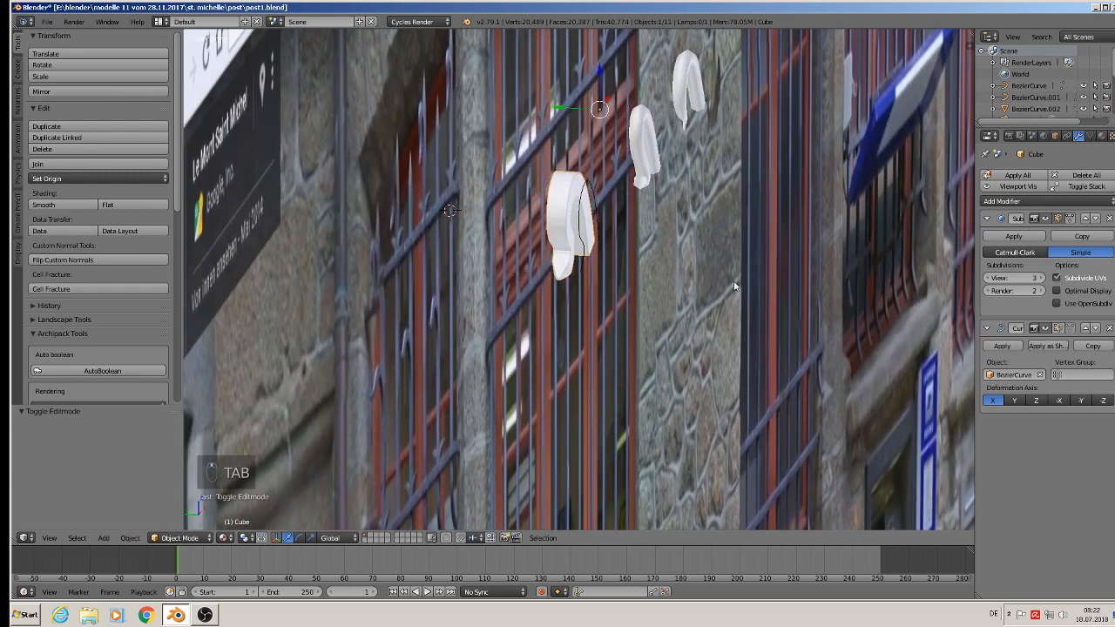
pyautogui.rightClick(582, 195)
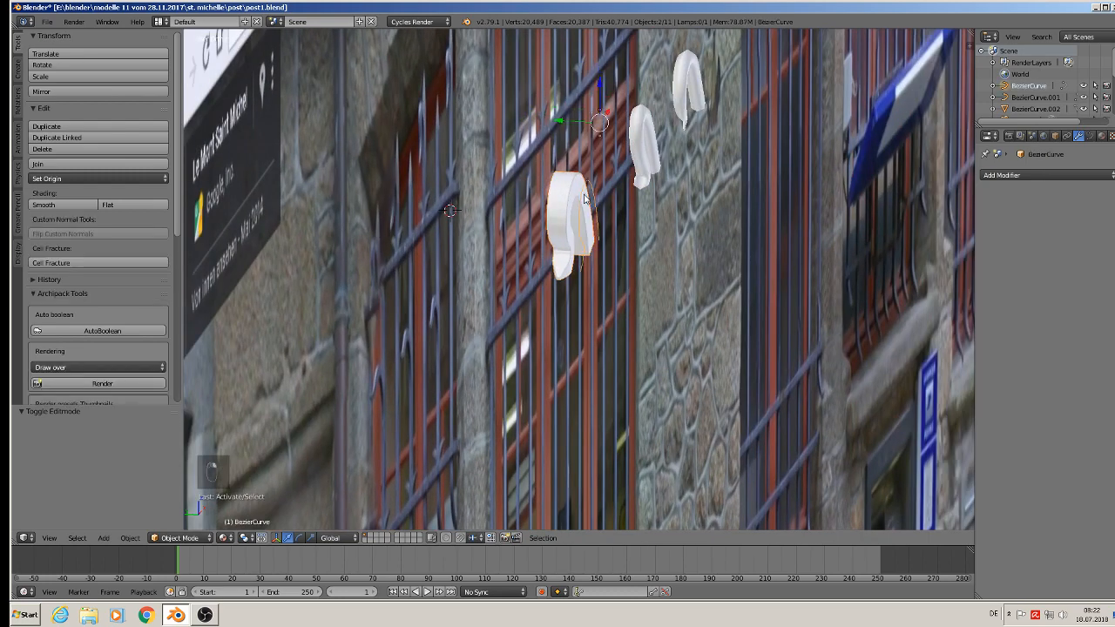
pyautogui.hotkey('shift', 'd')
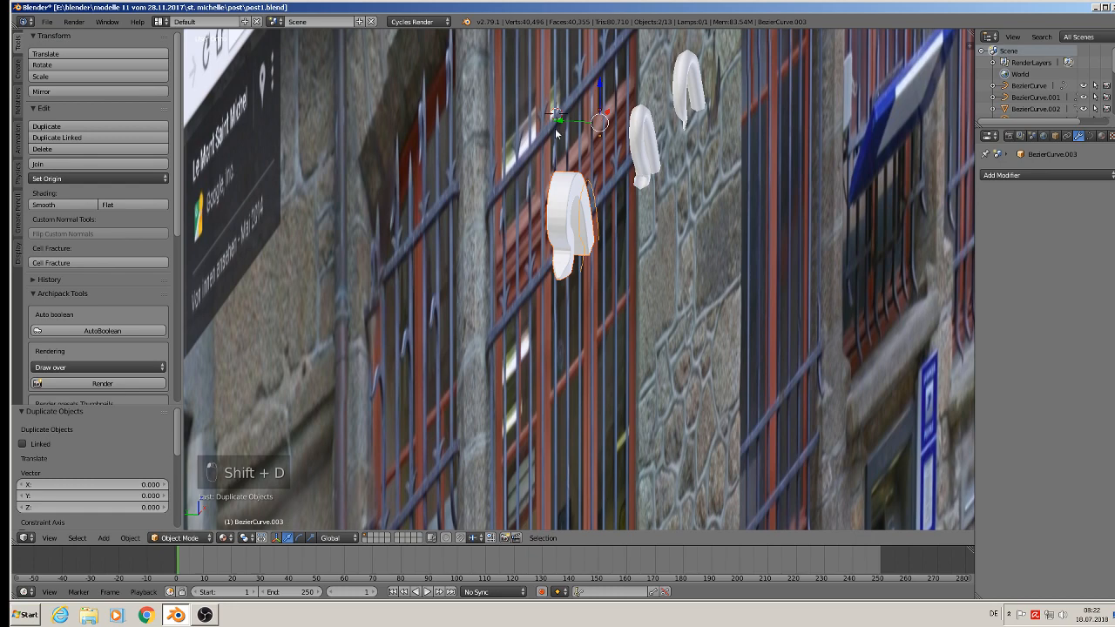
pyautogui.moveTo(558, 121); pyautogui.dragTo(720, 173)
pyautogui.moveTo(781, 177); pyautogui.dragTo(681, 151, button='middle')
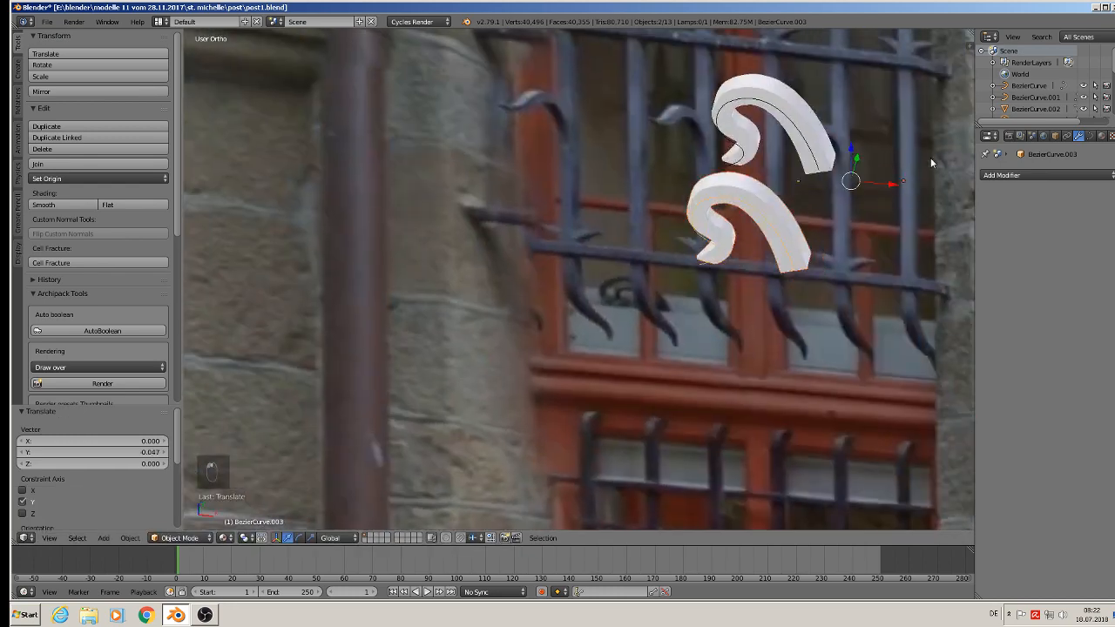
pyautogui.moveTo(903, 188); pyautogui.dragTo(427, 151)
# Apply the Curve and Subdivision Surface modifiers on the copied bar and check its dense mesh in Edit Mode
pyautogui.rightClick(427, 152)
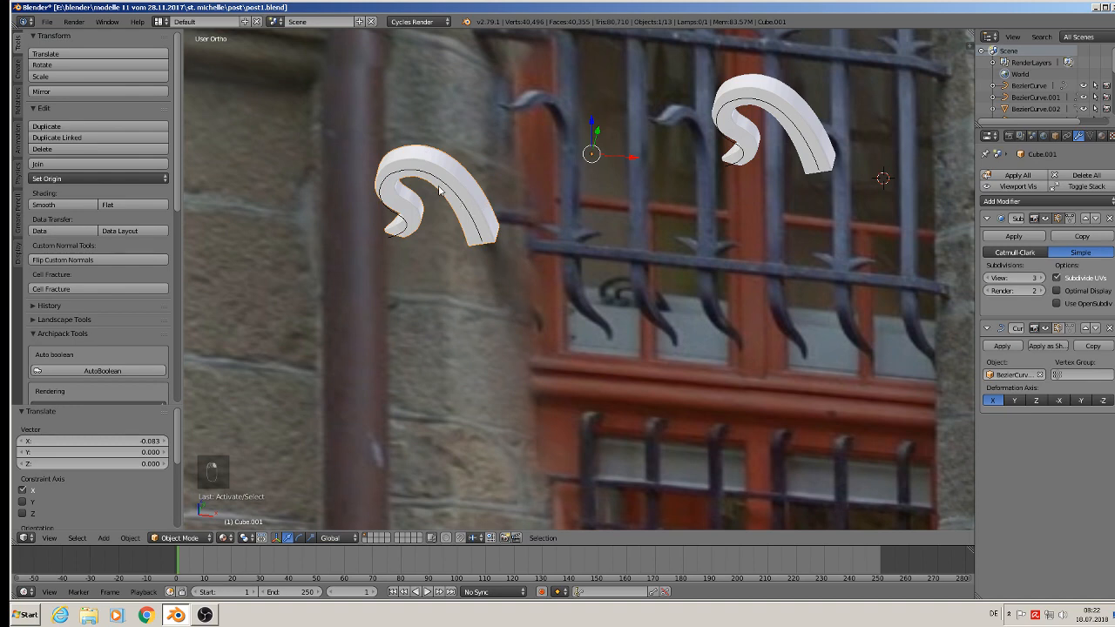
pyautogui.moveTo(506, 216); pyautogui.dragTo(520, 194, button='middle')
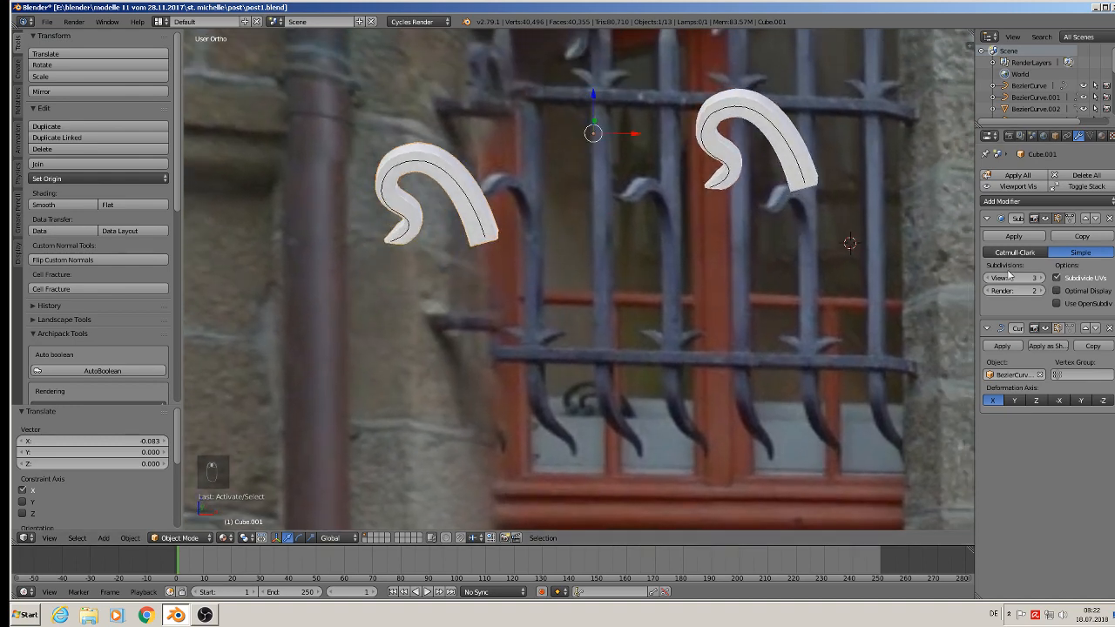
pyautogui.click(1002, 349)
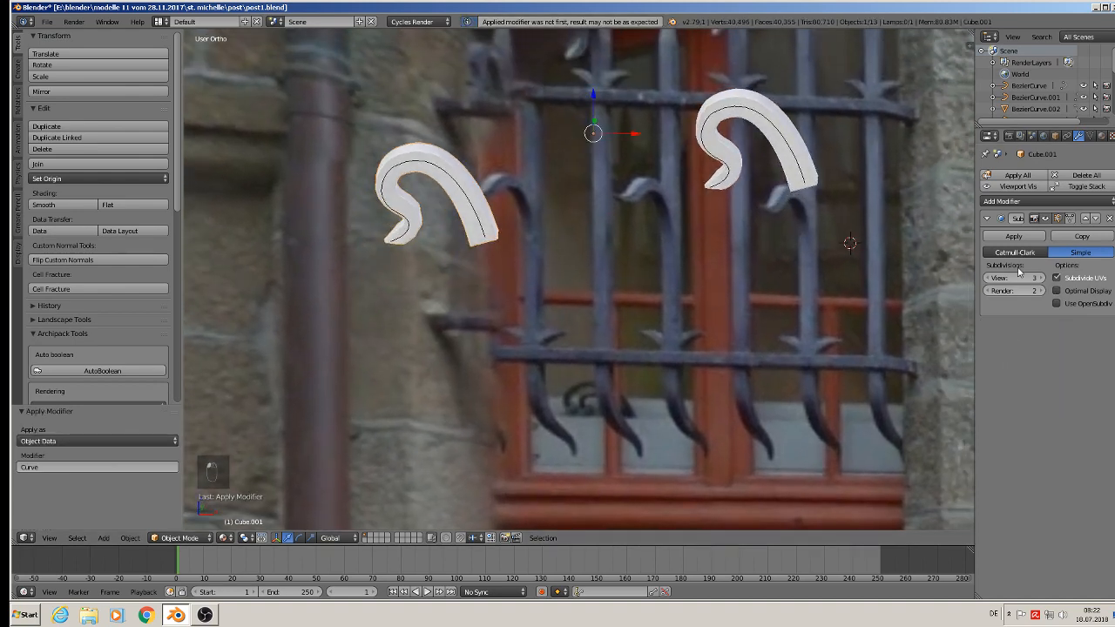
pyautogui.click(1021, 239)
pyautogui.scroll(2, 506, 163)
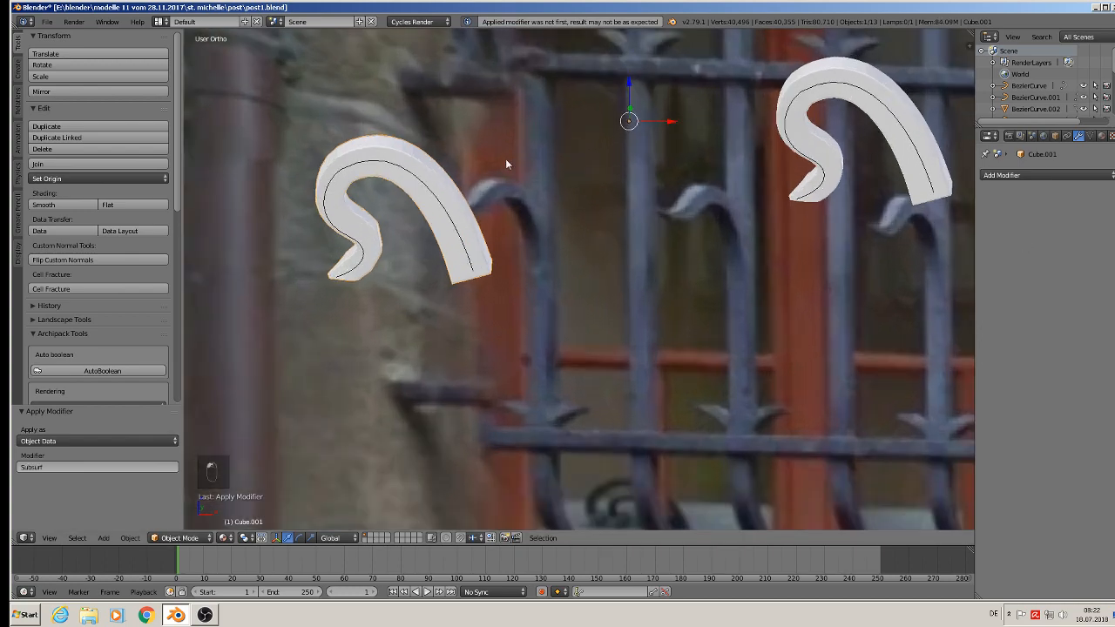
pyautogui.press('Tab')
pyautogui.moveTo(443, 209); pyautogui.dragTo(495, 191, button='middle')
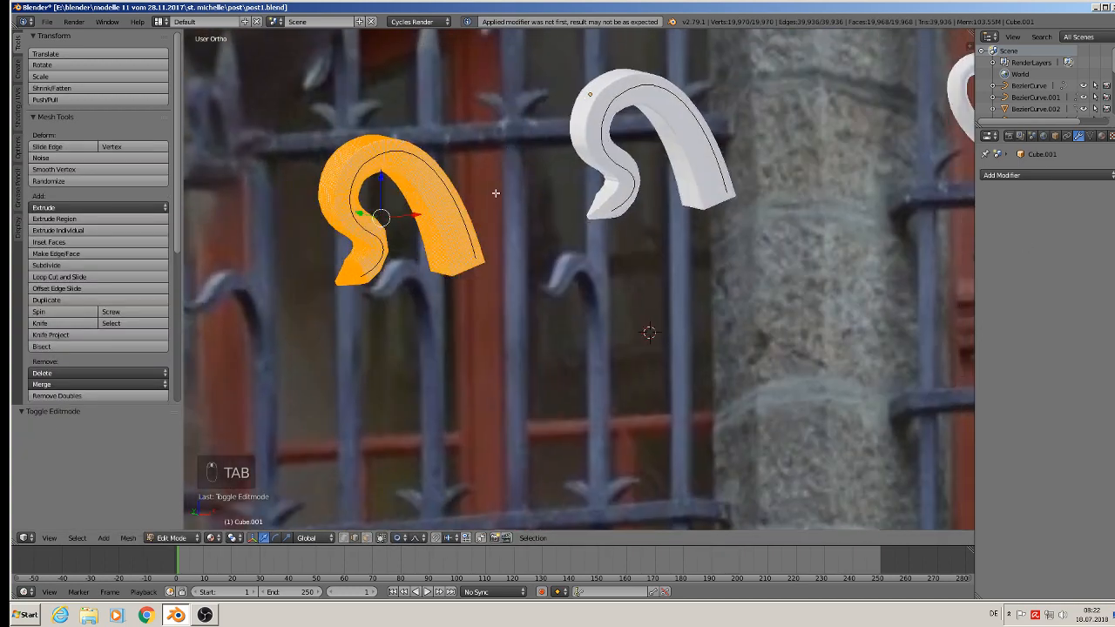
pyautogui.scroll(6, 407, 169)
pyautogui.scroll(-3, 405, 168)
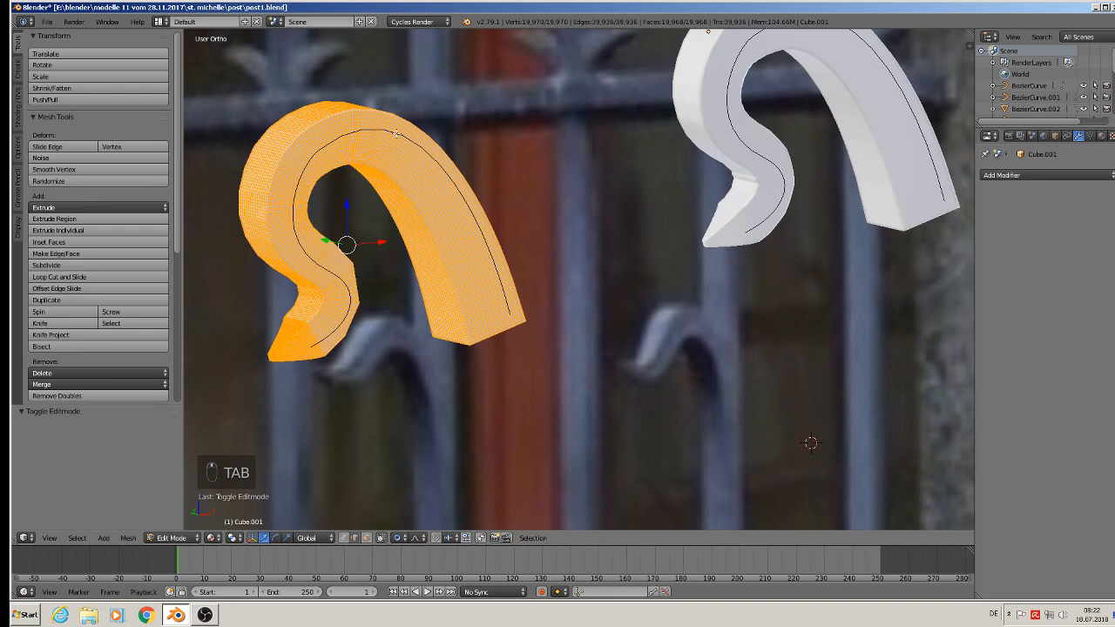
pyautogui.press('Tab')
# Delete the copied guiding curve and select the copied bar again
pyautogui.rightClick(388, 137)
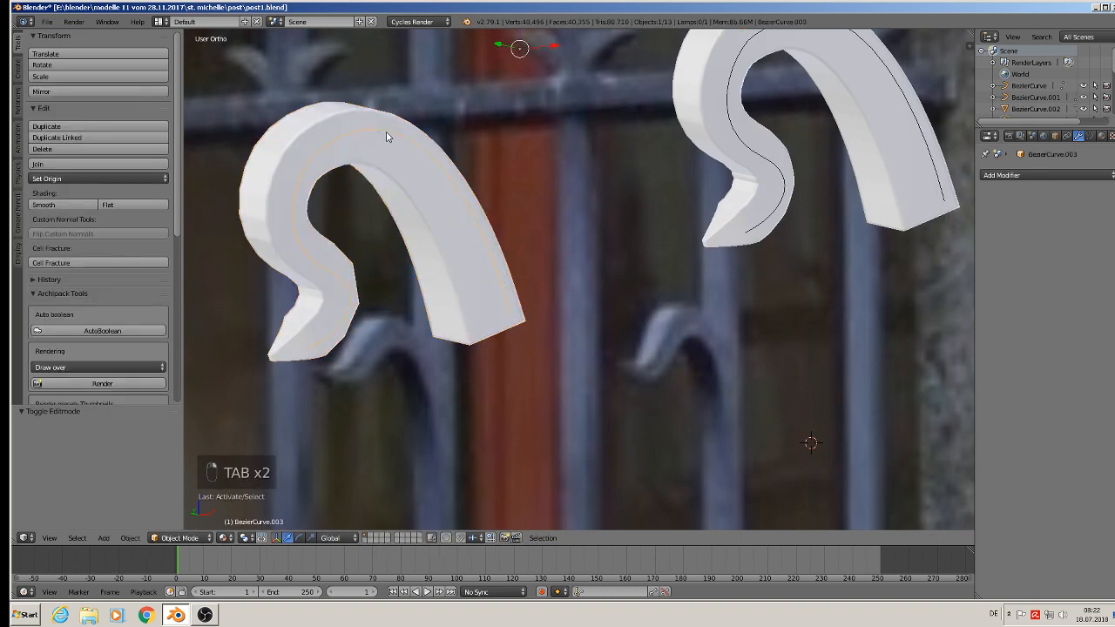
pyautogui.press('x')
pyautogui.click(388, 135)
pyautogui.moveTo(388, 135); pyautogui.dragTo(332, 156, button='middle')
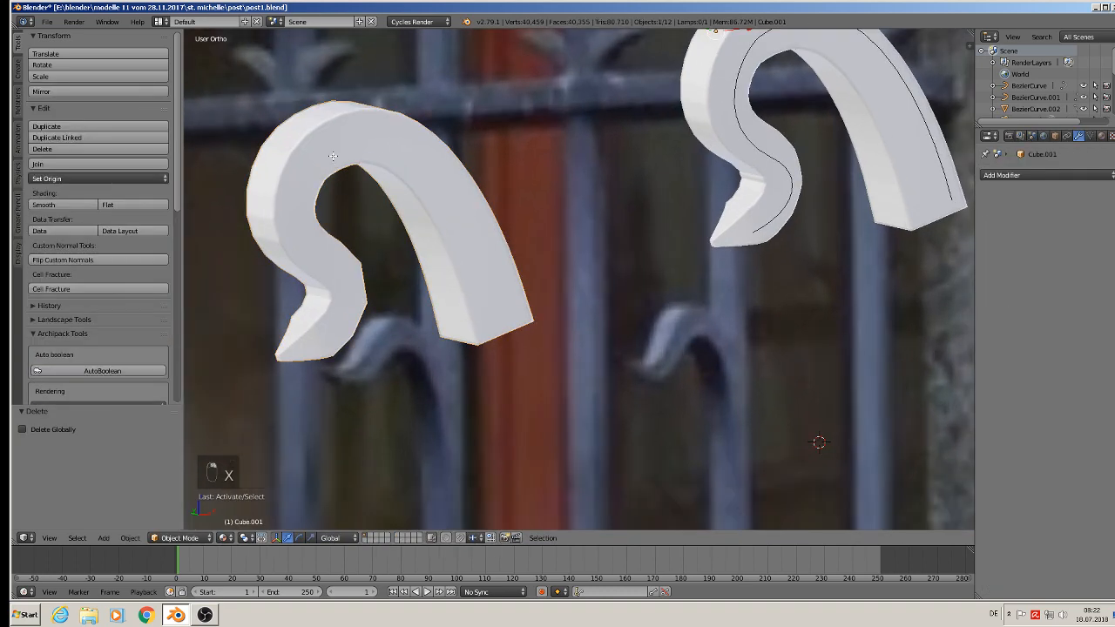
# Add a Decimate modifier to the copied bar, using Un-Subdivide with 1 iteration, and view it in Object Mode
pyautogui.press('Tab')
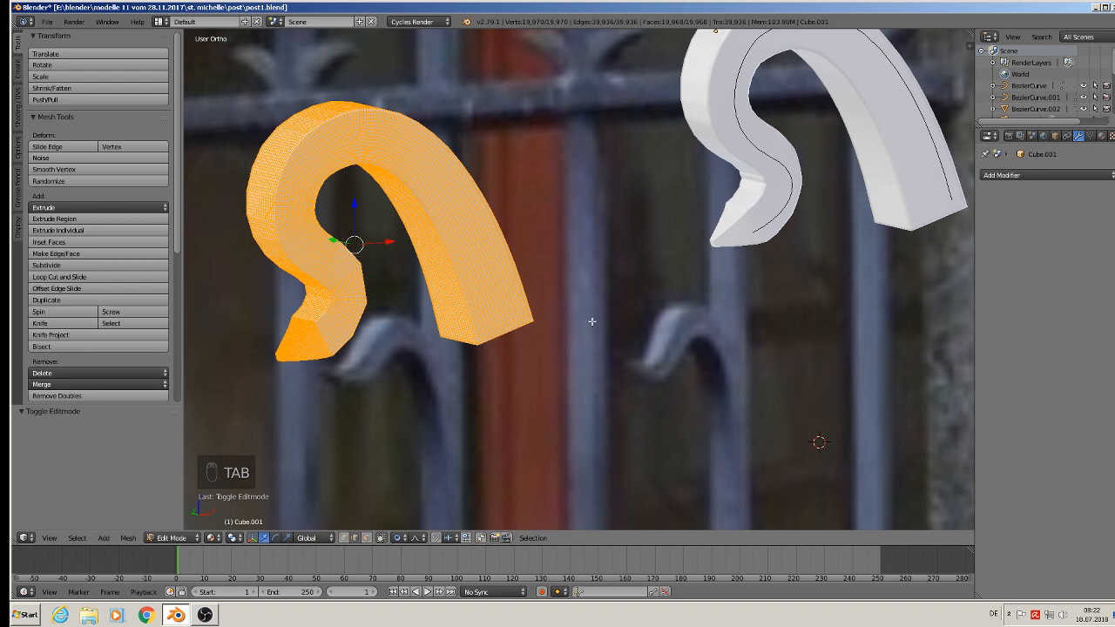
pyautogui.keyDown('shift'); pyautogui.moveTo(546, 346); pyautogui.dragTo(684, 355, button='middle'); pyautogui.keyUp('shift')
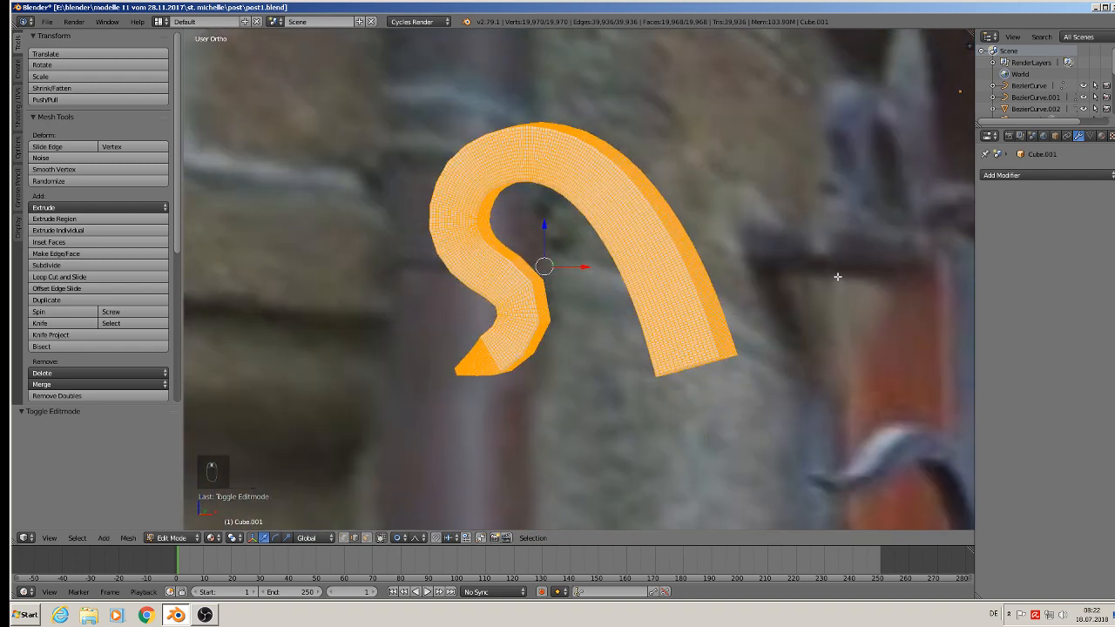
pyautogui.click(1023, 176)
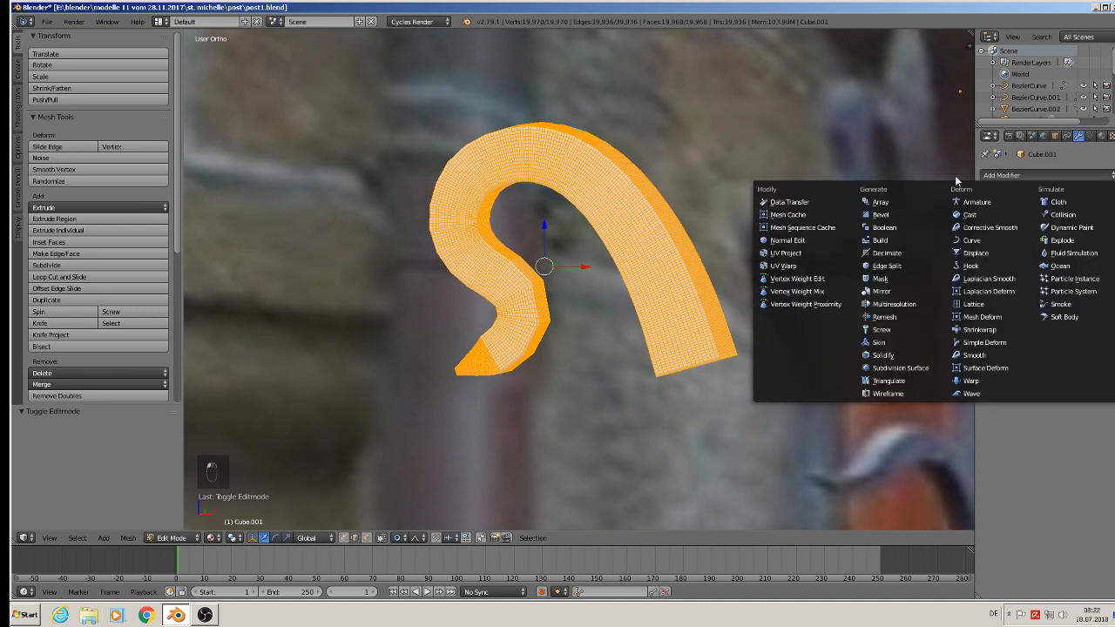
pyautogui.click(913, 252)
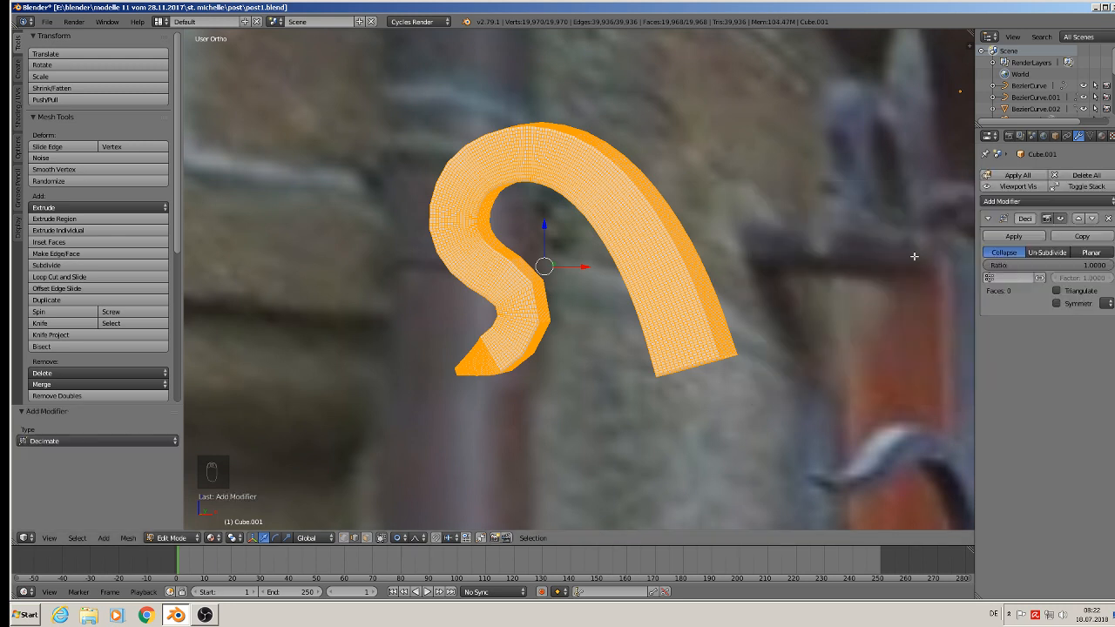
pyautogui.click(1050, 253)
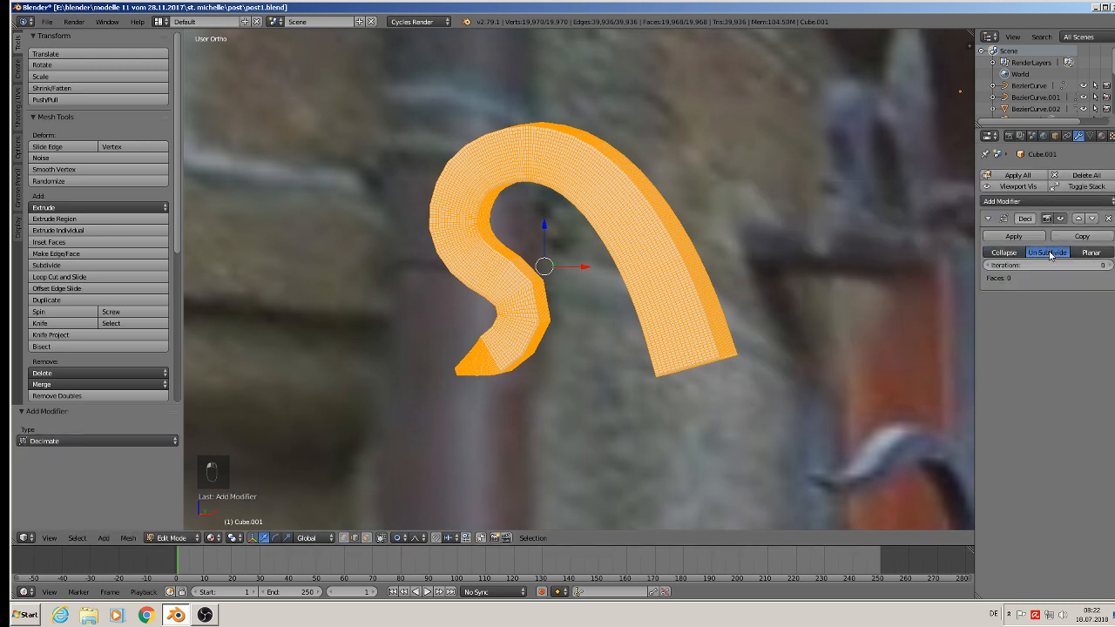
pyautogui.click(1111, 265)
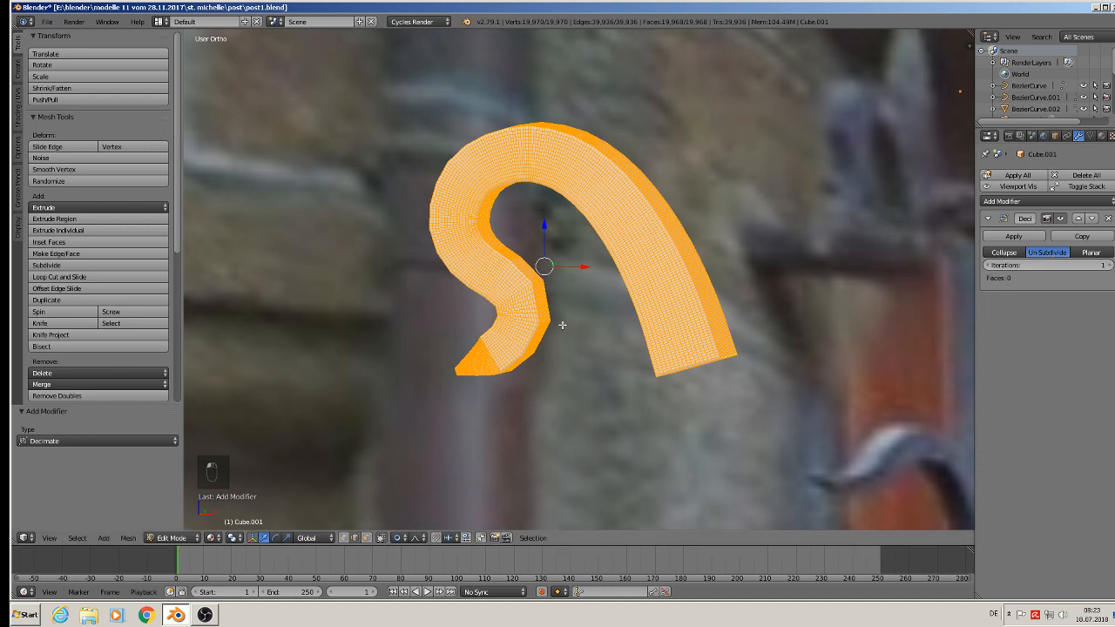
pyautogui.press('Tab')
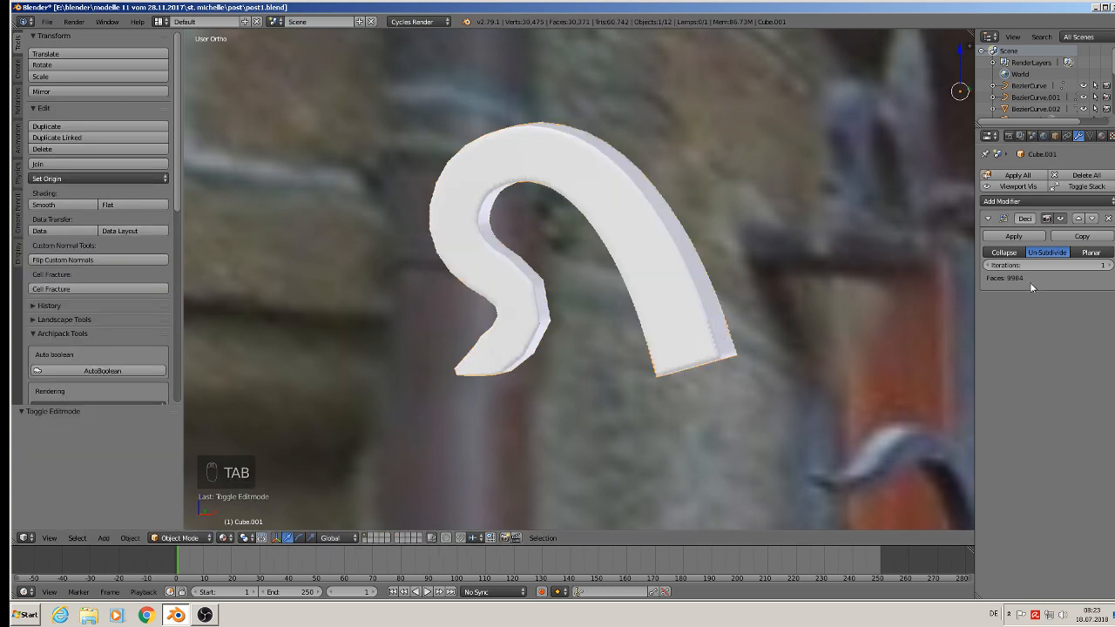
pyautogui.moveTo(510, 346); pyautogui.dragTo(533, 348, button='middle')
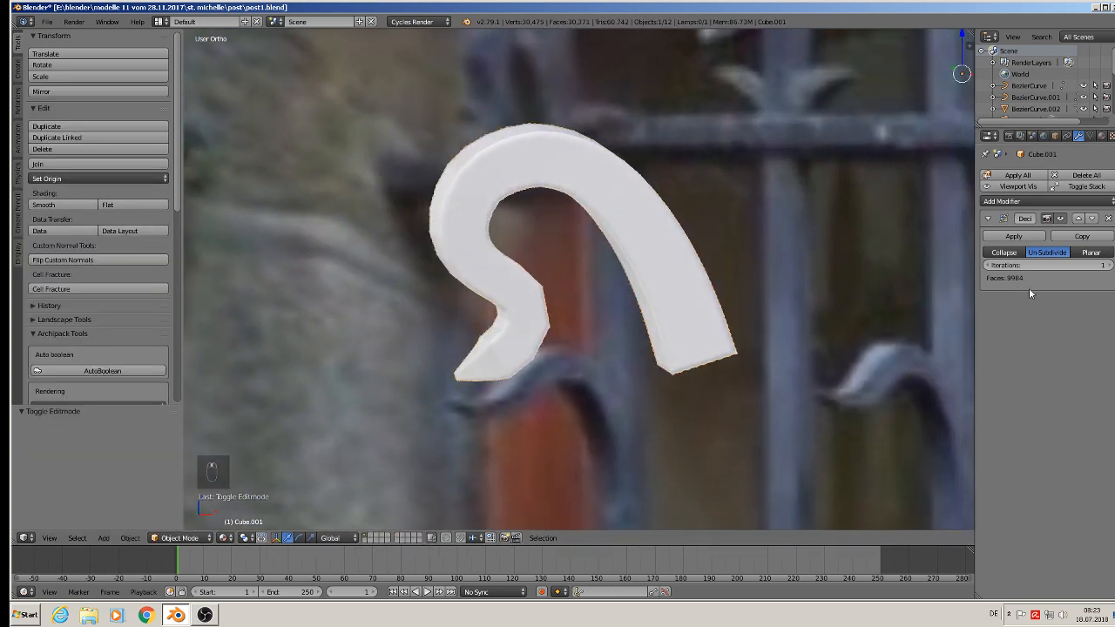
# Raise the Decimate modifier's Un-Subdivide iterations to 6 and apply the modifier
pyautogui.click(1111, 266)
pyautogui.click(1111, 265)
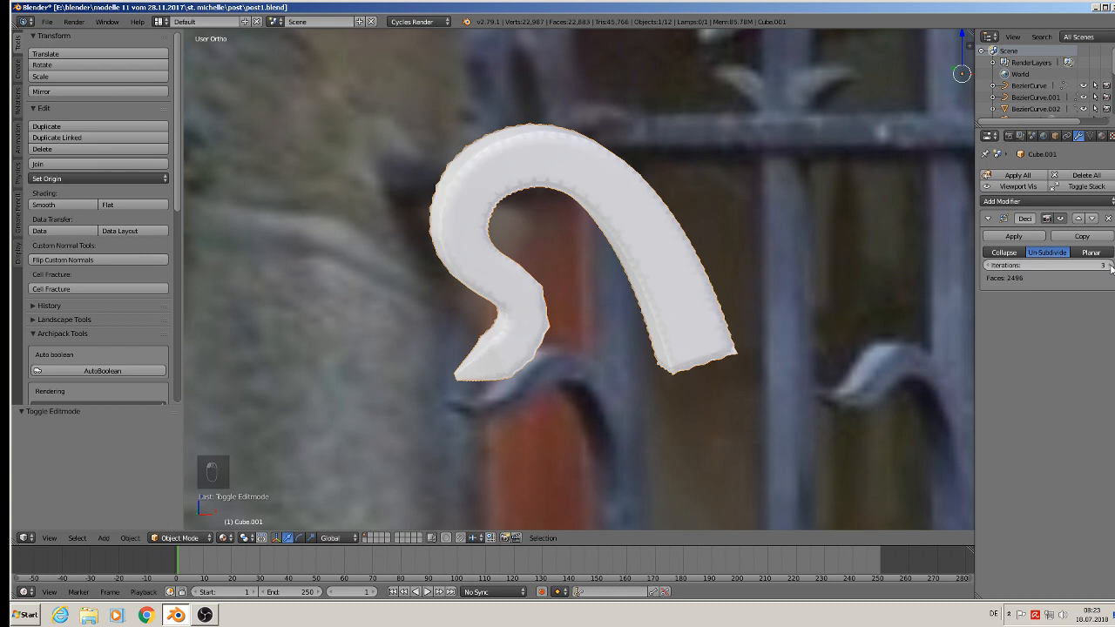
pyautogui.click(1111, 266)
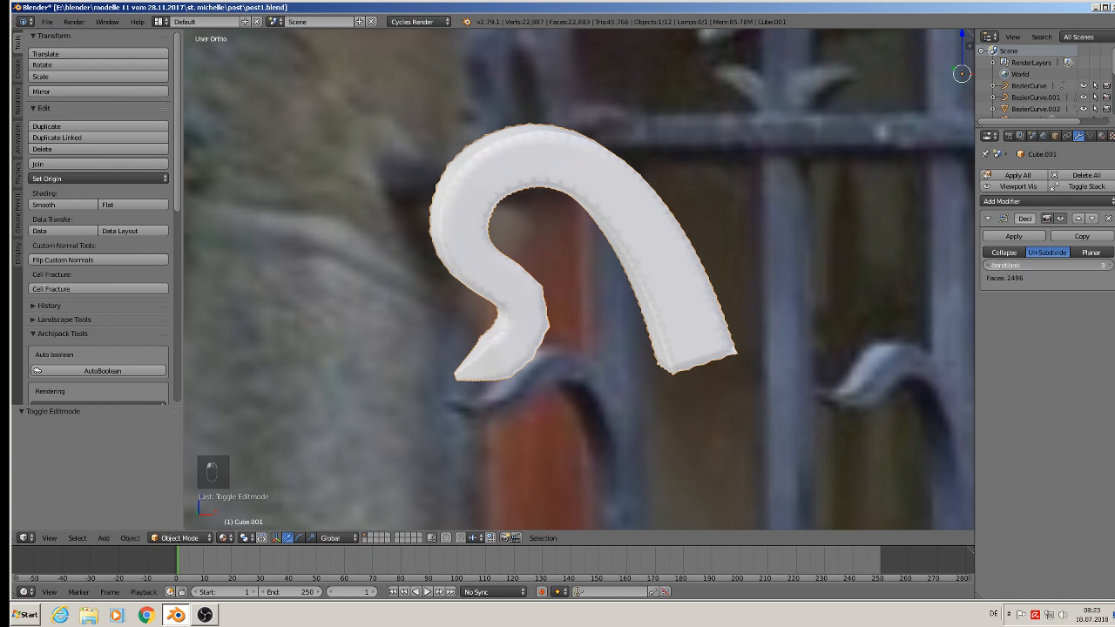
pyautogui.click(1111, 266)
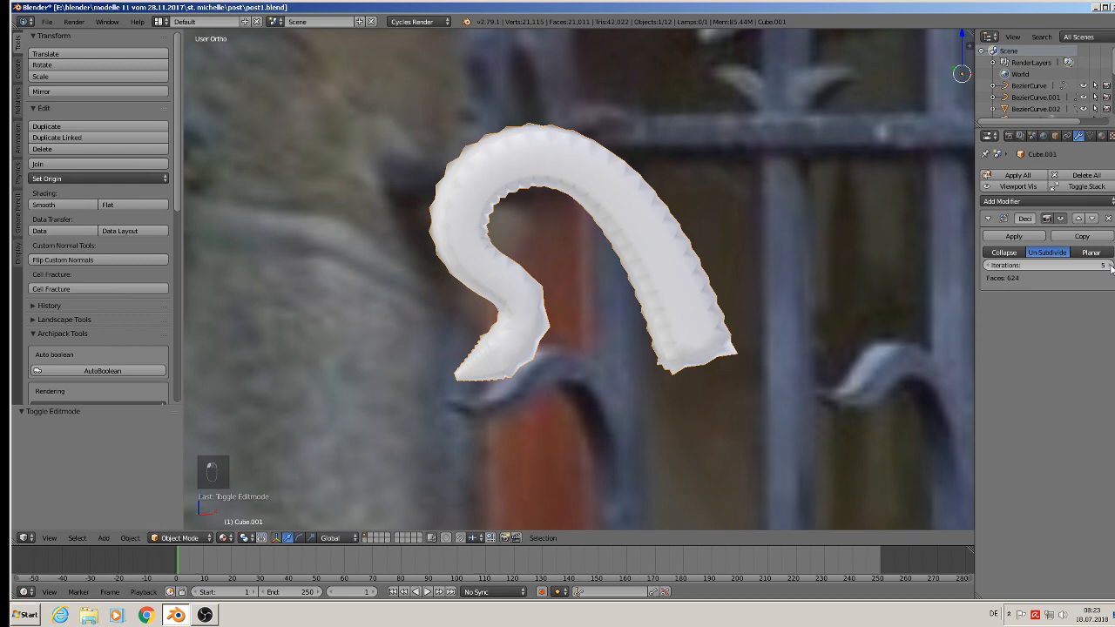
pyautogui.click(1111, 266)
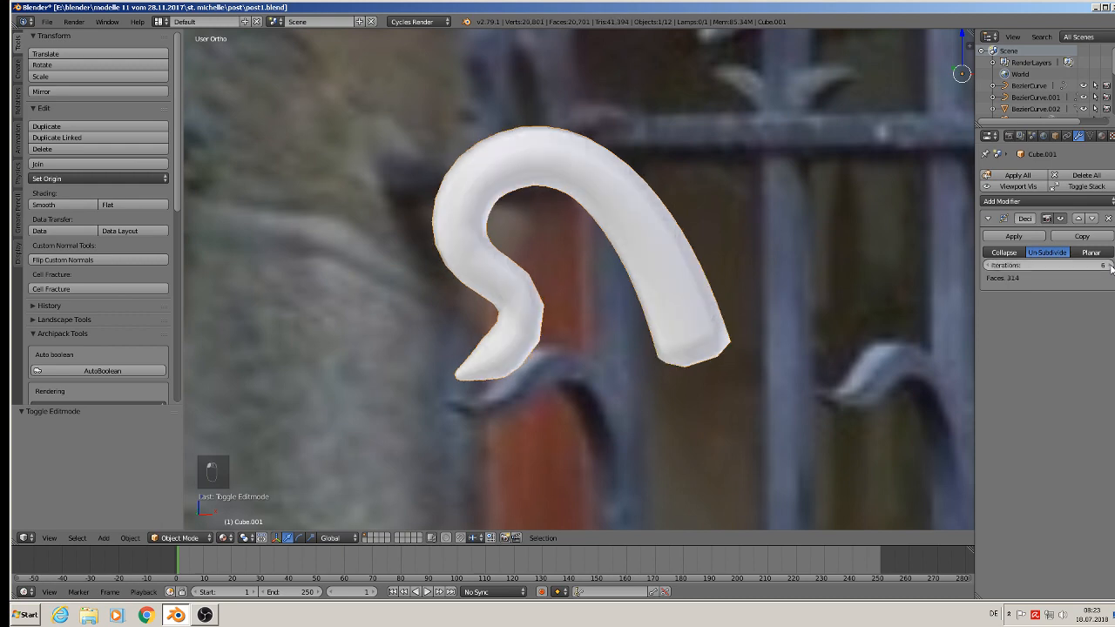
pyautogui.moveTo(640, 394); pyautogui.dragTo(503, 408, button='middle')
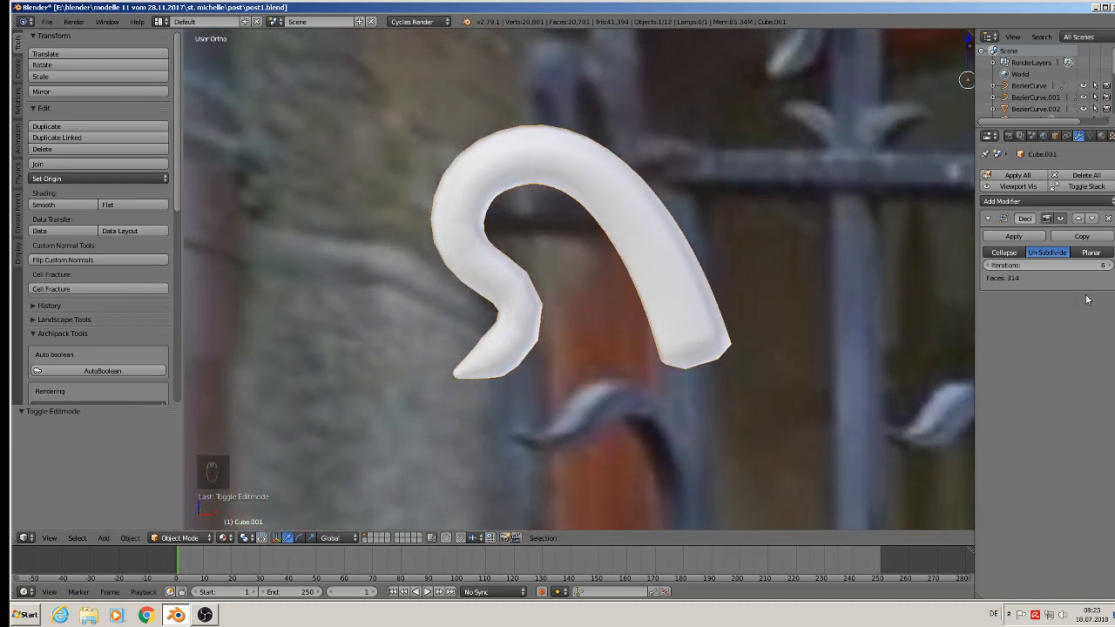
pyautogui.click(1015, 236)
# Smooth all vertices of the reduced bar mesh once with a smoothing of 0.5 and return to Object Mode
pyautogui.press('Tab')
pyautogui.press('a')
pyautogui.press('a')
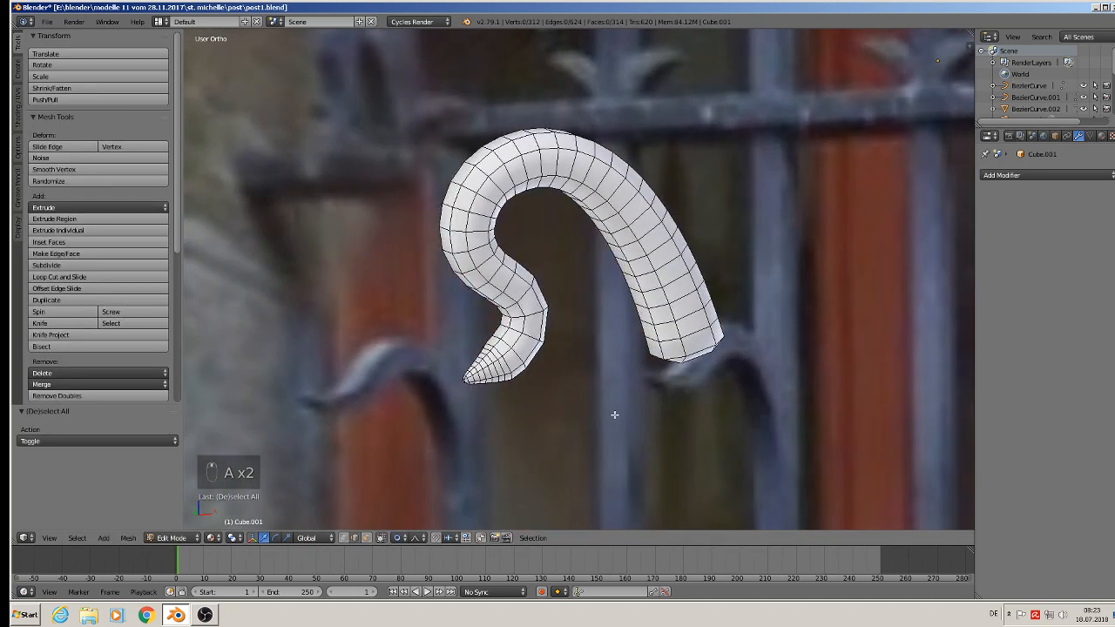
pyautogui.moveTo(615, 415); pyautogui.dragTo(583, 405, button='middle')
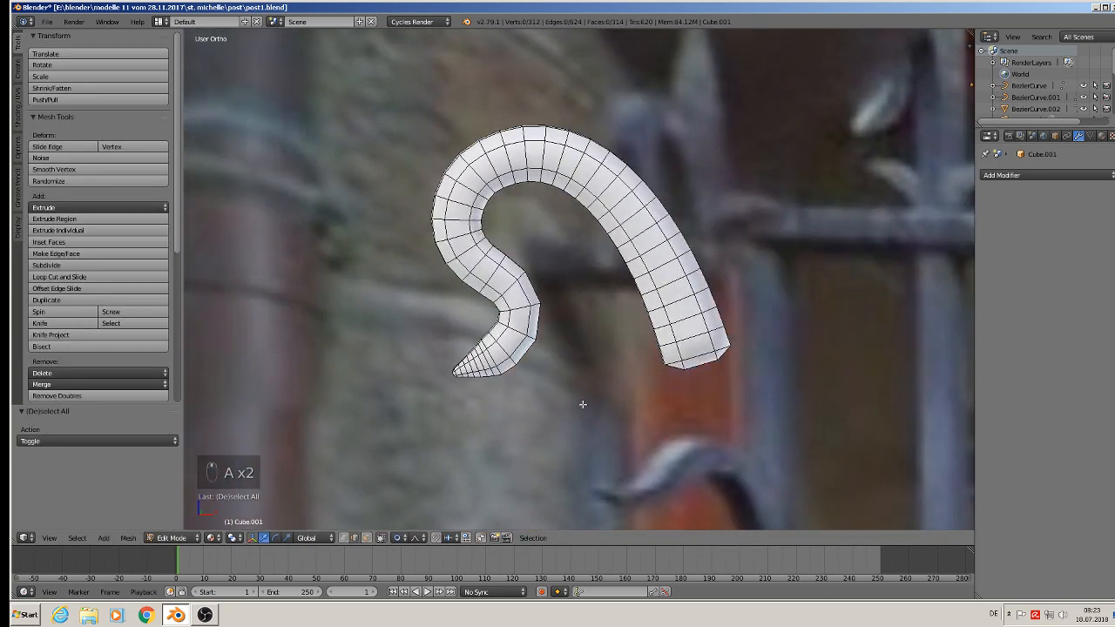
pyautogui.press('a')
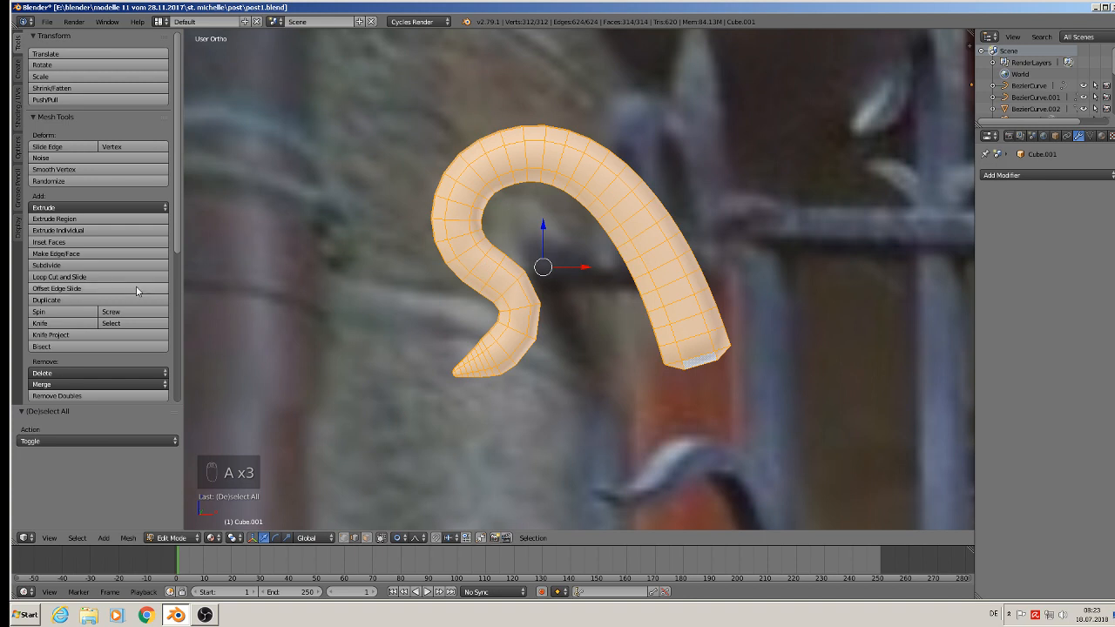
pyautogui.click(55, 170)
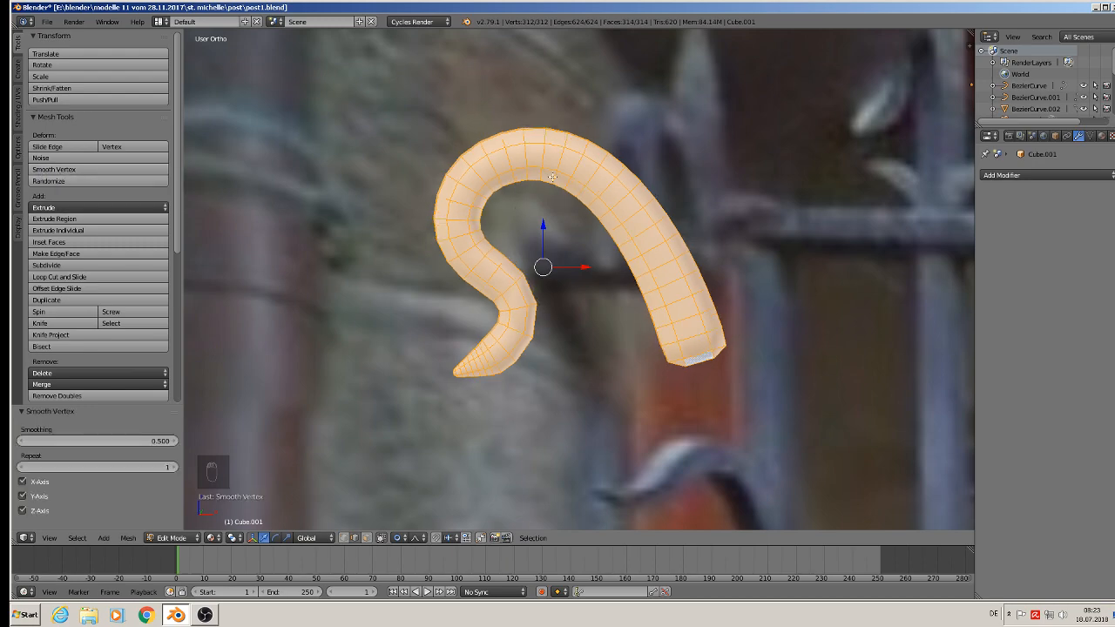
pyautogui.moveTo(692, 302); pyautogui.dragTo(649, 304, button='middle')
pyautogui.press('Tab')
pyautogui.scroll(-2, 726, 314)
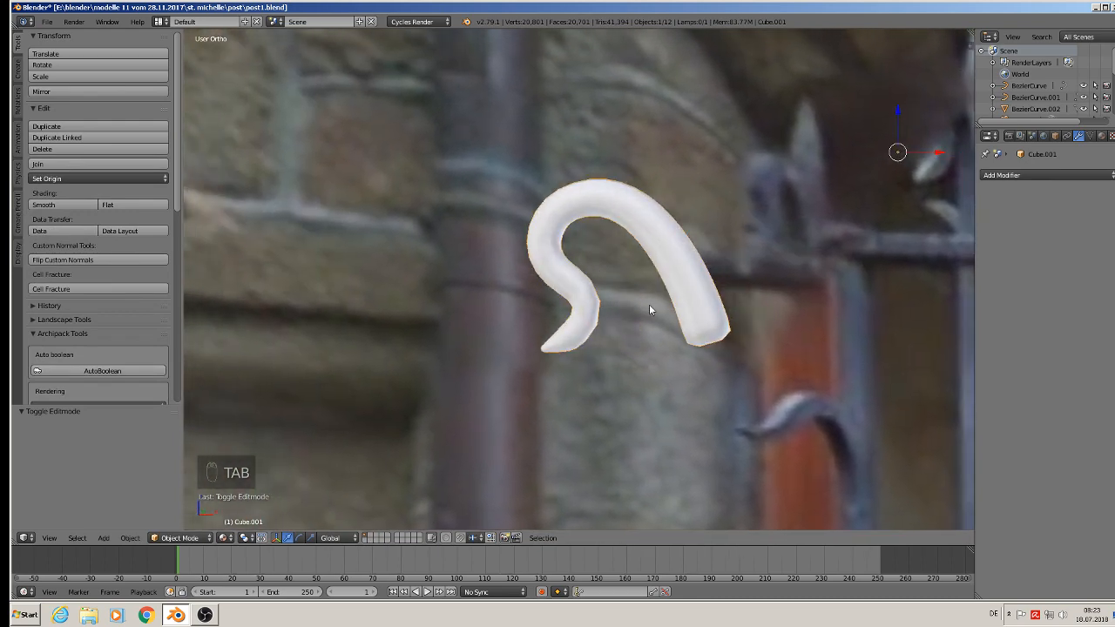
# Add three single loop cuts around the bar mesh's lower bend, just above its pointed end
pyautogui.scroll(5, 616, 305)
pyautogui.press('Tab')
pyautogui.scroll(3, 568, 271)
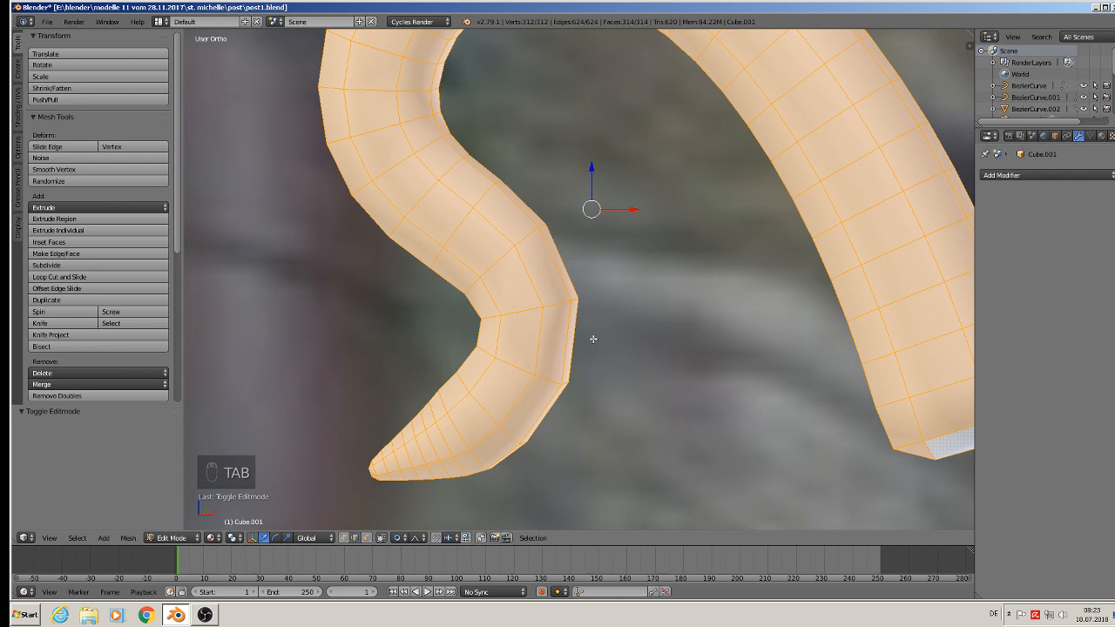
pyautogui.hotkey('ctrl', 'r')
pyautogui.click(569, 270)
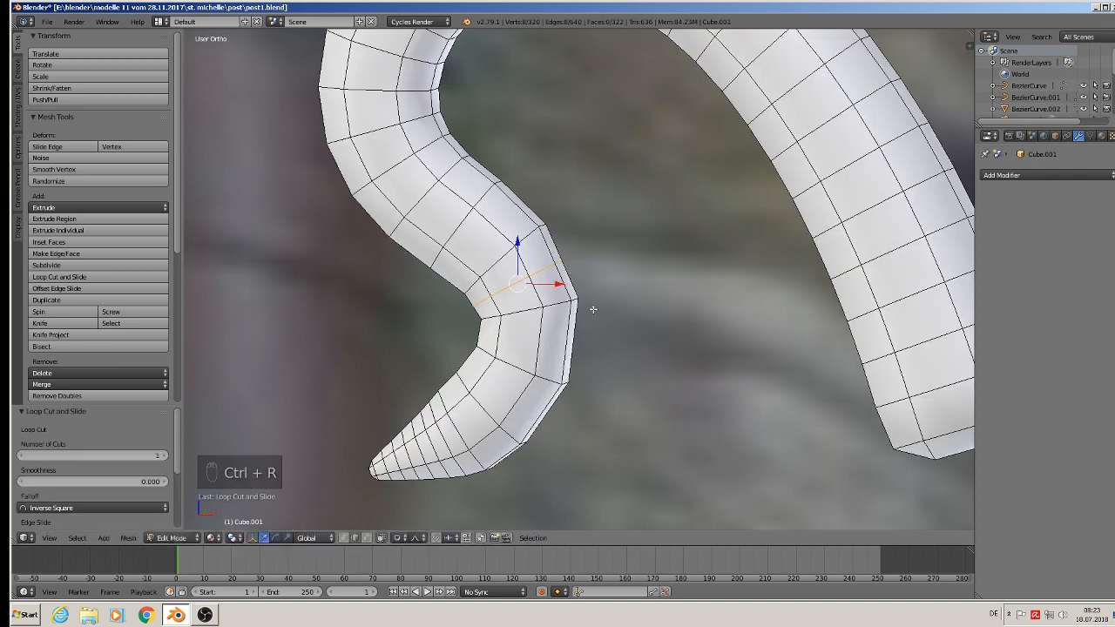
pyautogui.hotkey('ctrl', 'r')
pyautogui.click(550, 343)
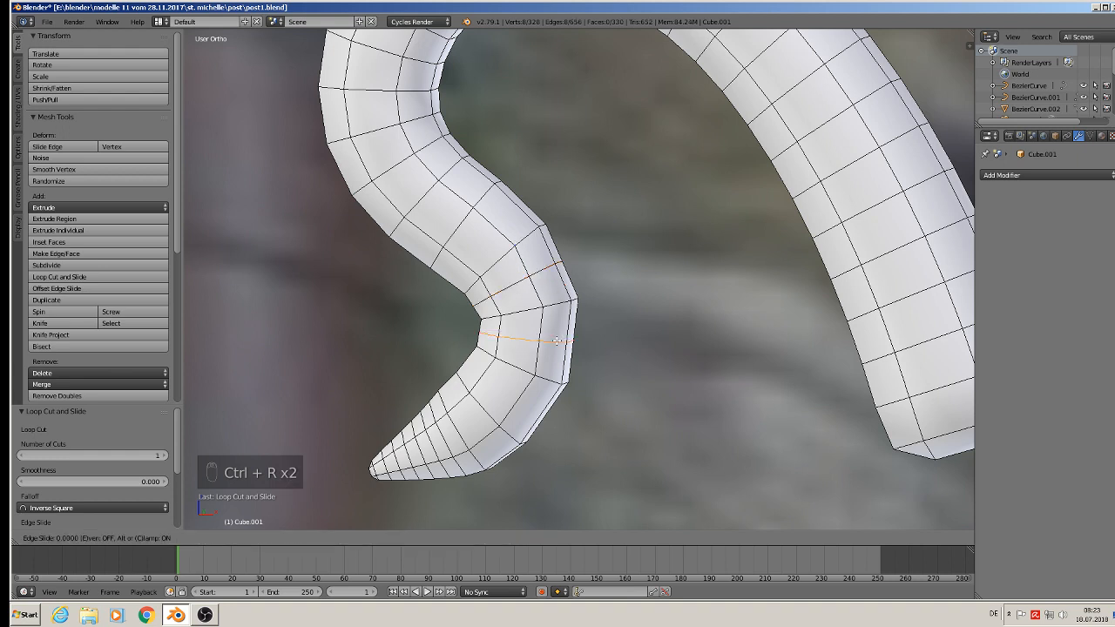
pyautogui.click(528, 405)
pyautogui.hotkey('ctrl', 'r')
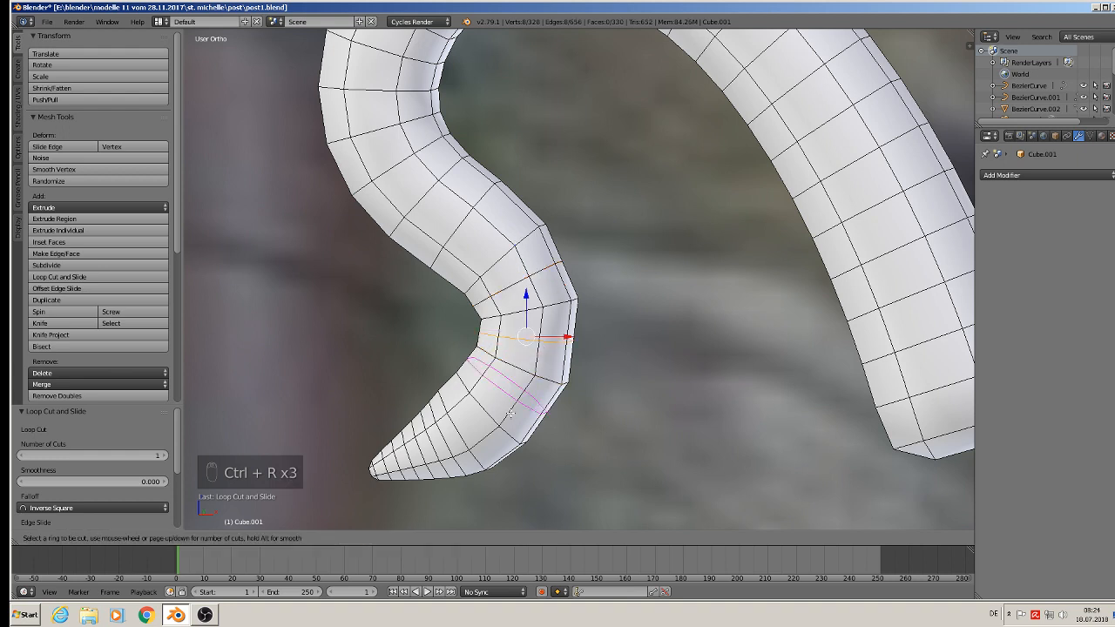
pyautogui.click(513, 409)
pyautogui.click(512, 412)
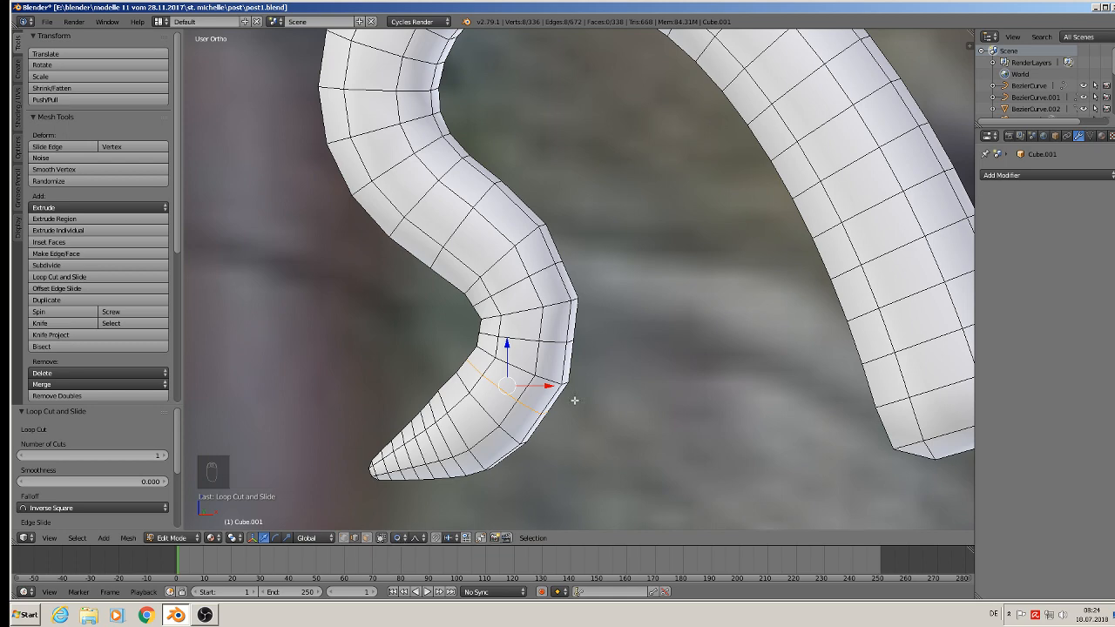
# Move the outer edge of the lowest new loop slightly outward with a reduced proportional radius, by about 0.000195 in X and -0.000333 in Z
pyautogui.rightClick(545, 417)
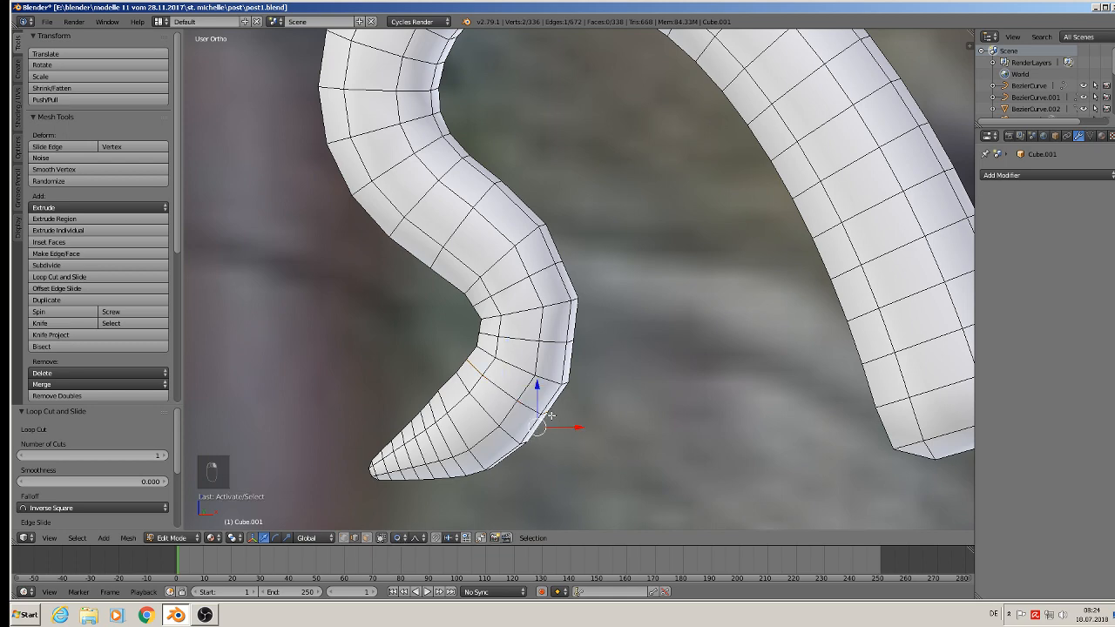
pyautogui.scroll(4, 594, 446)
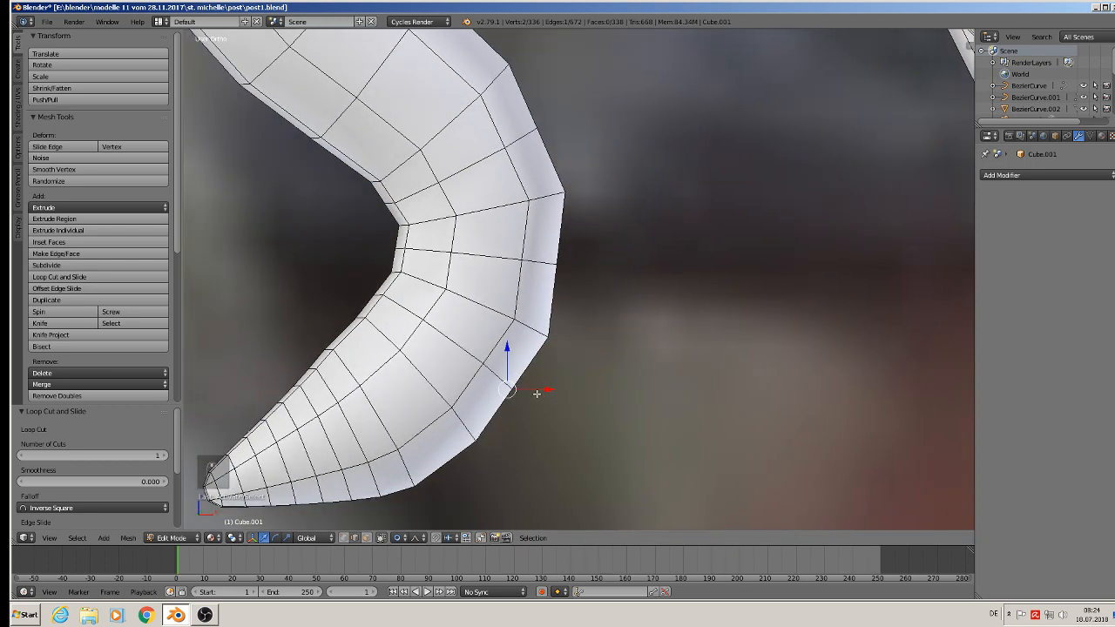
pyautogui.press('g')
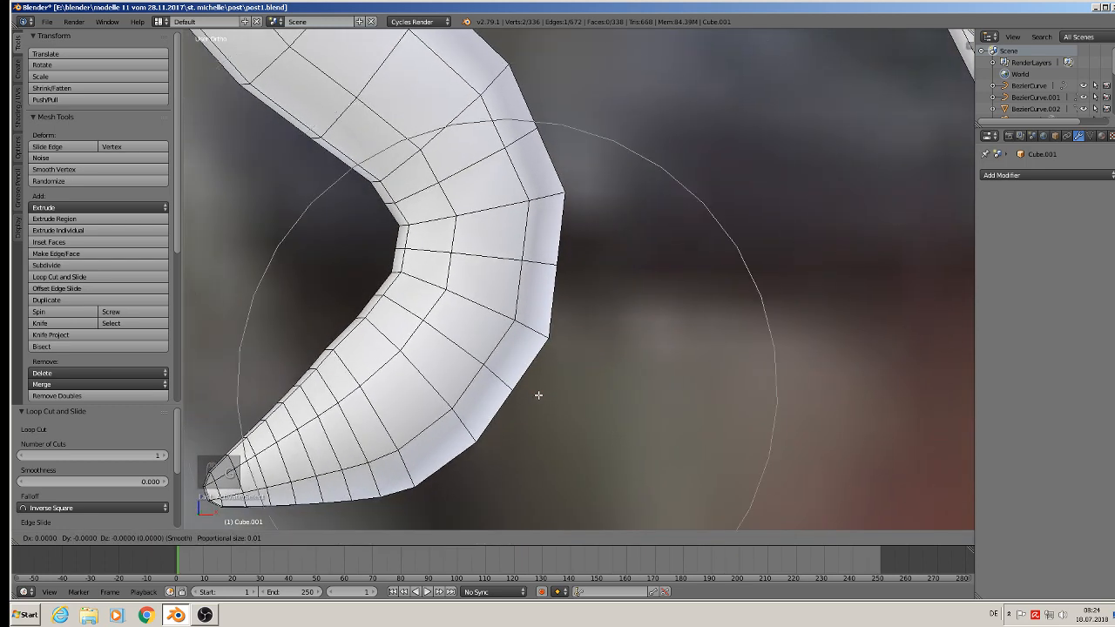
pyautogui.scroll(4, 538, 395)
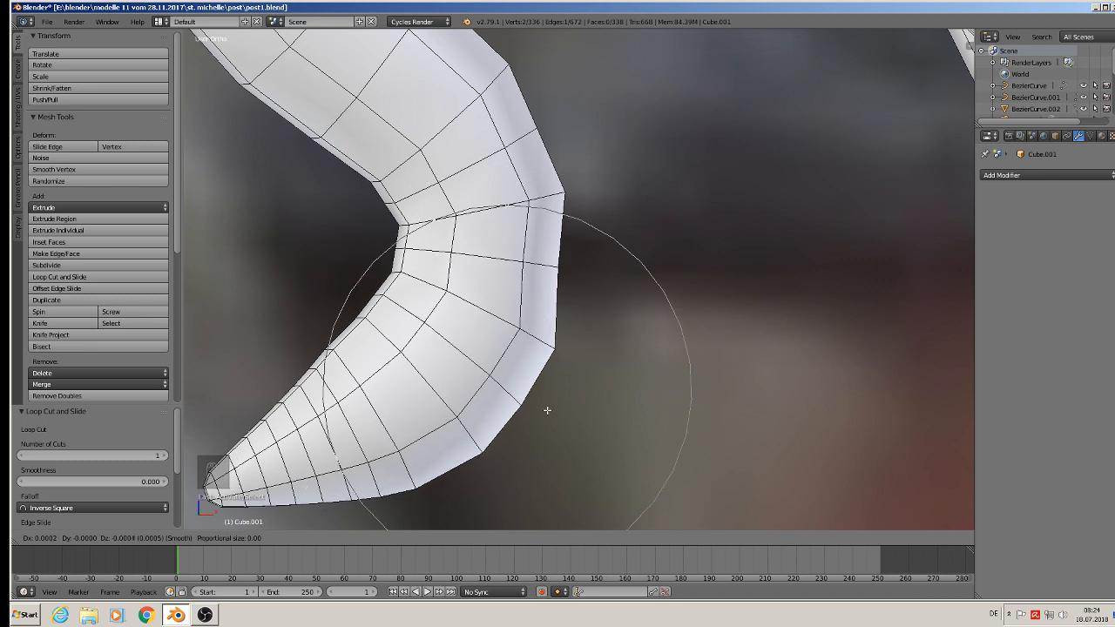
pyautogui.scroll(2, 545, 407)
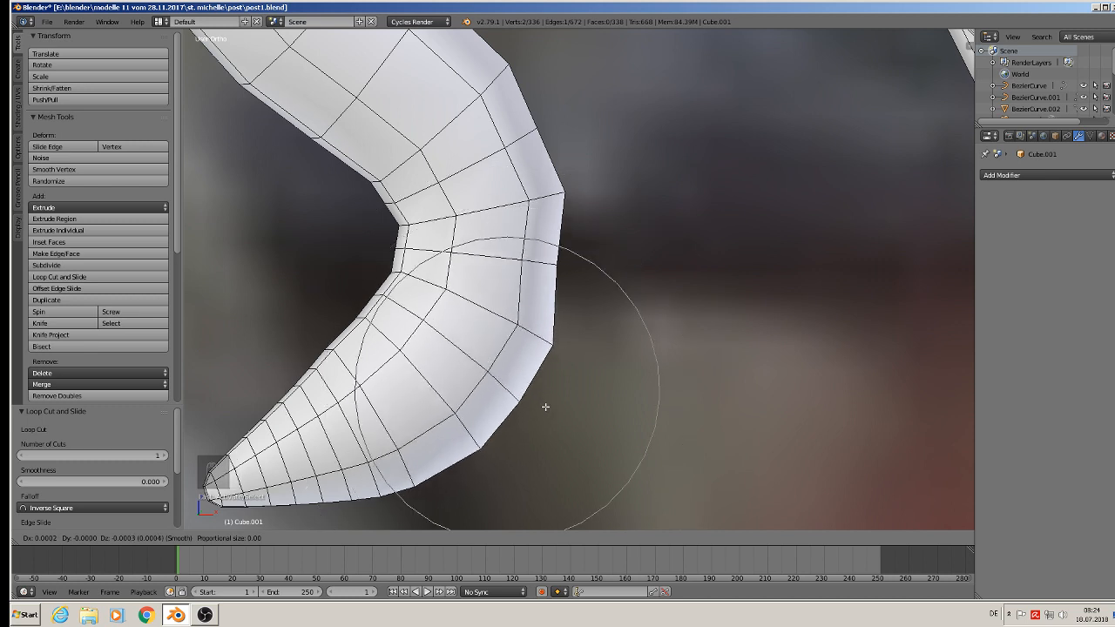
pyautogui.scroll(1, 545, 407)
pyautogui.click(545, 407)
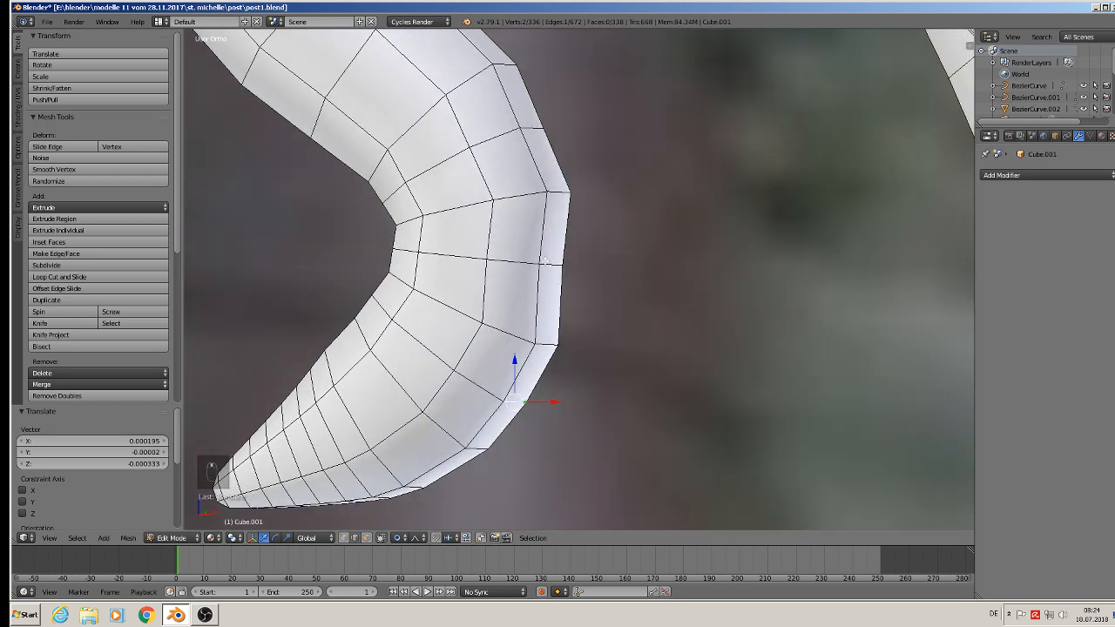
# Pull the outer edge of the middle new loop outward with proportional editing, about 0.000525 in X and -0.000151 in Z
pyautogui.rightClick(566, 286)
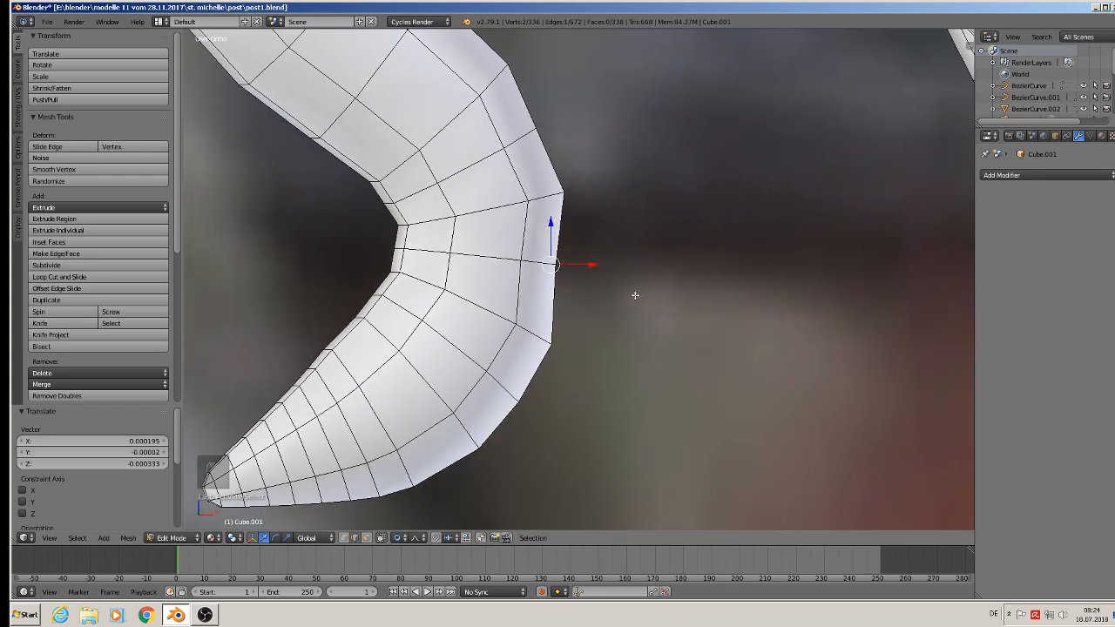
pyautogui.press('g')
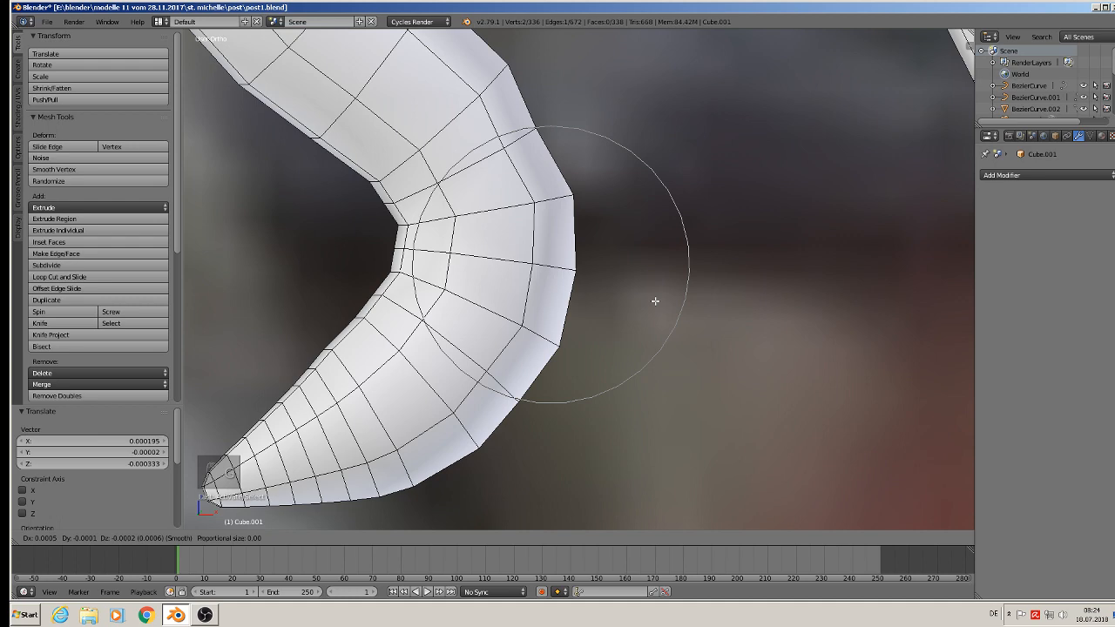
pyautogui.click(655, 302)
pyautogui.moveTo(655, 301); pyautogui.dragTo(577, 342, button='middle')
# Pull the outer edge of the uppermost new loop outward by about 0.0005 in X and 0.0002 in Z, and return to Object Mode
pyautogui.rightClick(541, 122)
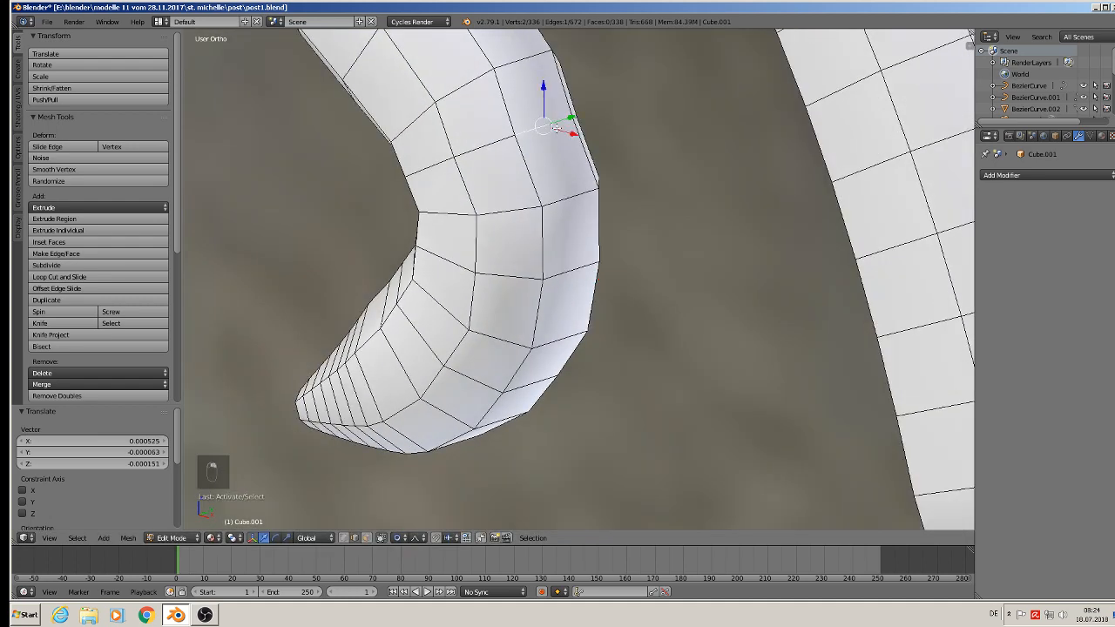
pyautogui.moveTo(608, 155); pyautogui.dragTo(699, 106, button='middle')
pyautogui.press('g')
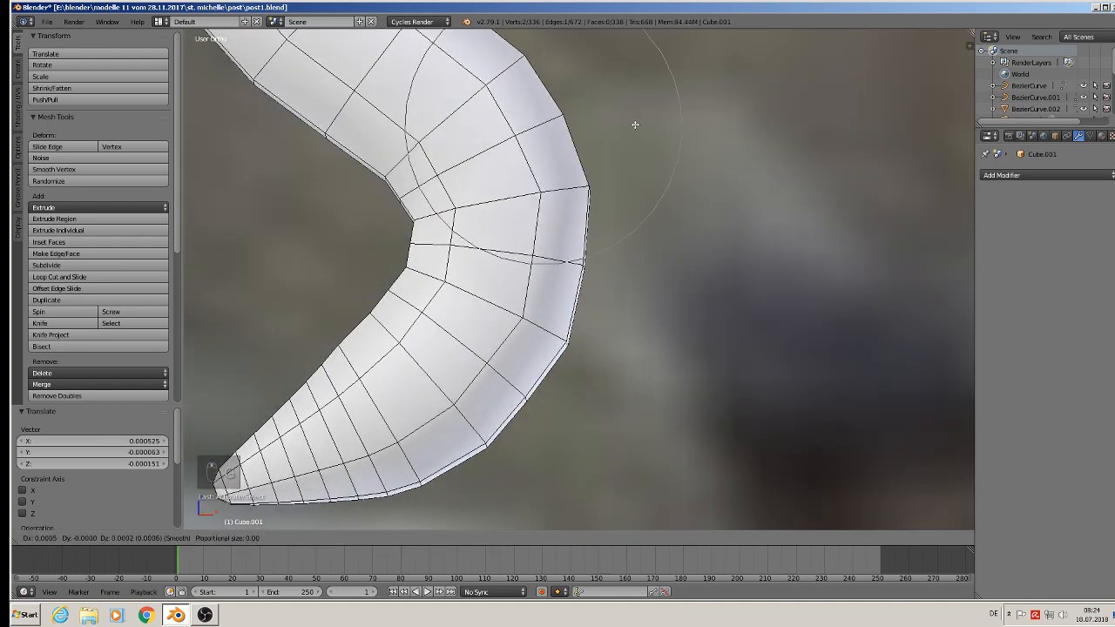
pyautogui.click(635, 125)
pyautogui.scroll(-6, 631, 189)
pyautogui.press('Tab')
pyautogui.scroll(-3, 647, 207)
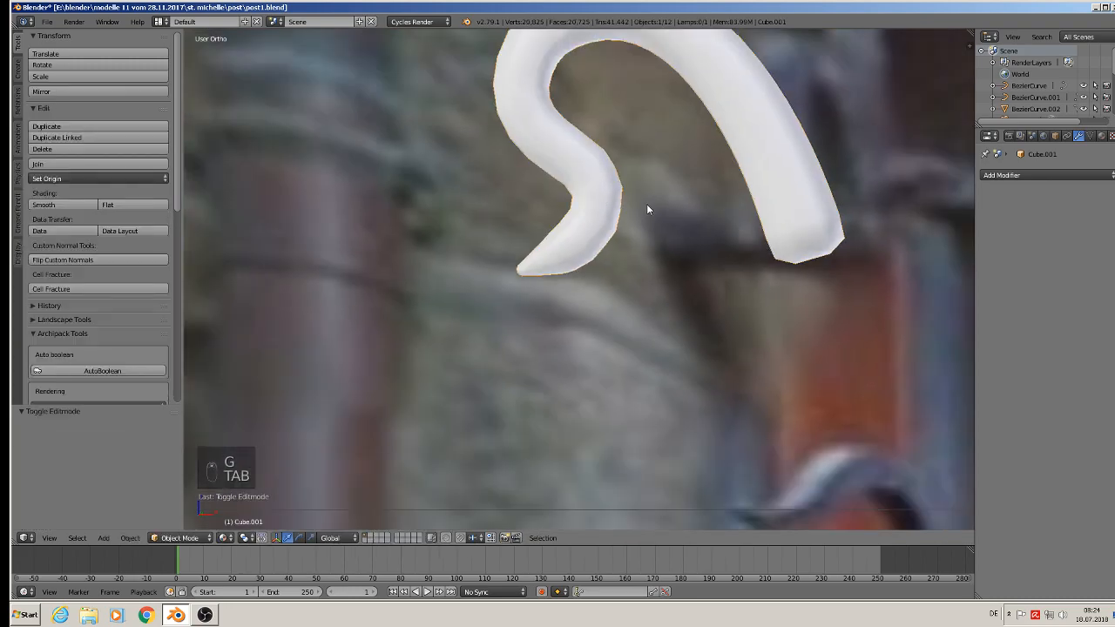
# Examine the rounded lower bend and the edge loops of the whole hooked bar mesh
pyautogui.moveTo(646, 205); pyautogui.dragTo(568, 358, button='middle')
pyautogui.scroll(-4, 582, 342)
pyautogui.scroll(4, 609, 312)
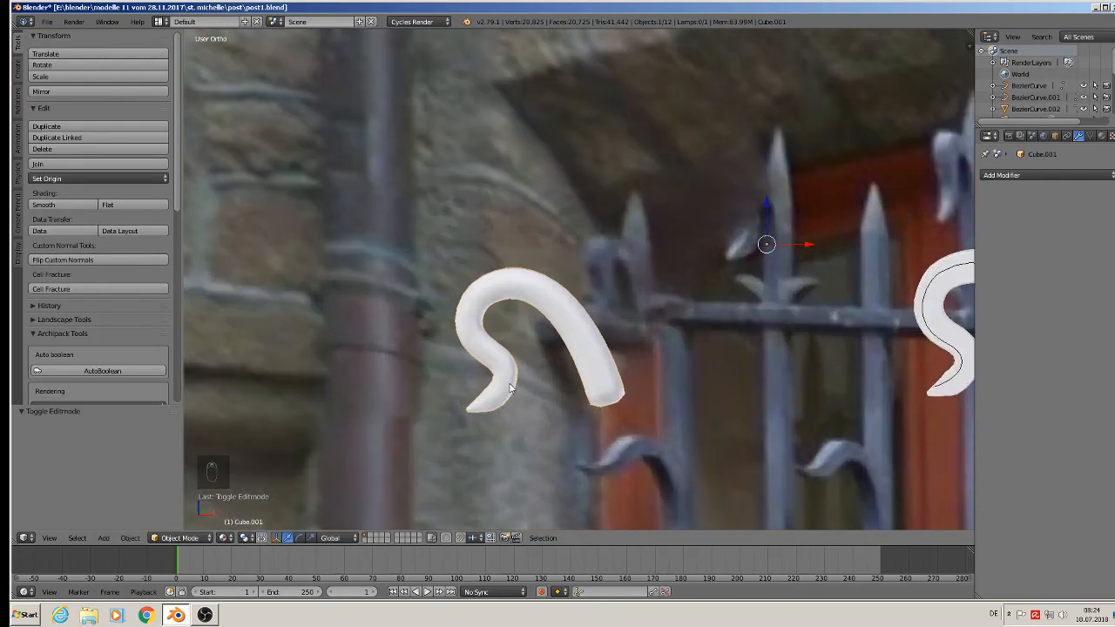
pyautogui.press('Tab')
pyautogui.scroll(2, 501, 401)
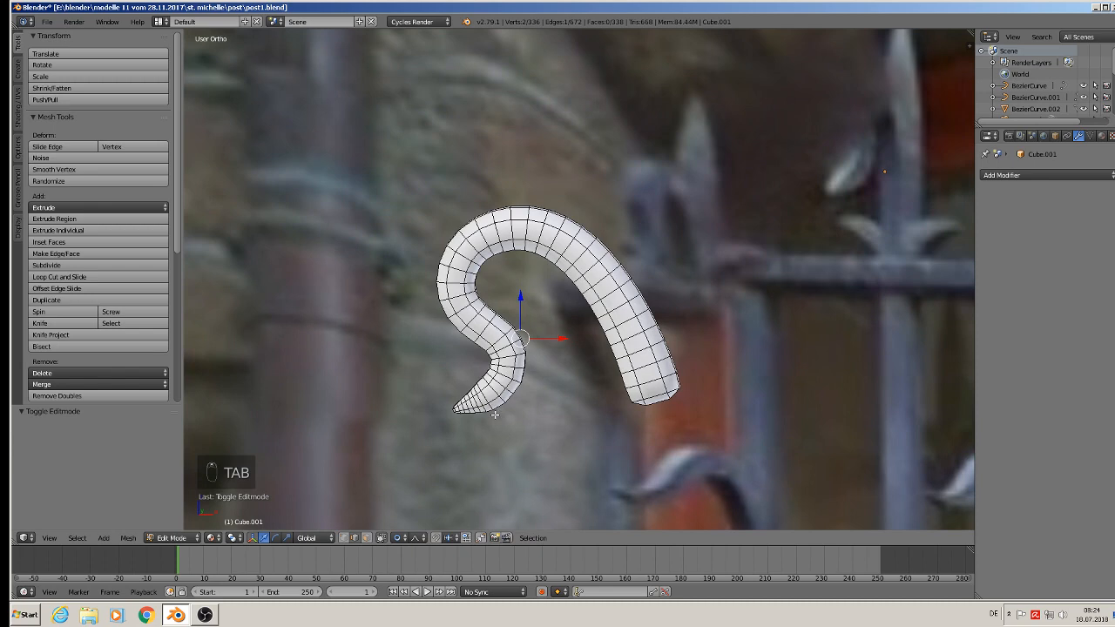
pyautogui.scroll(2, 530, 380)
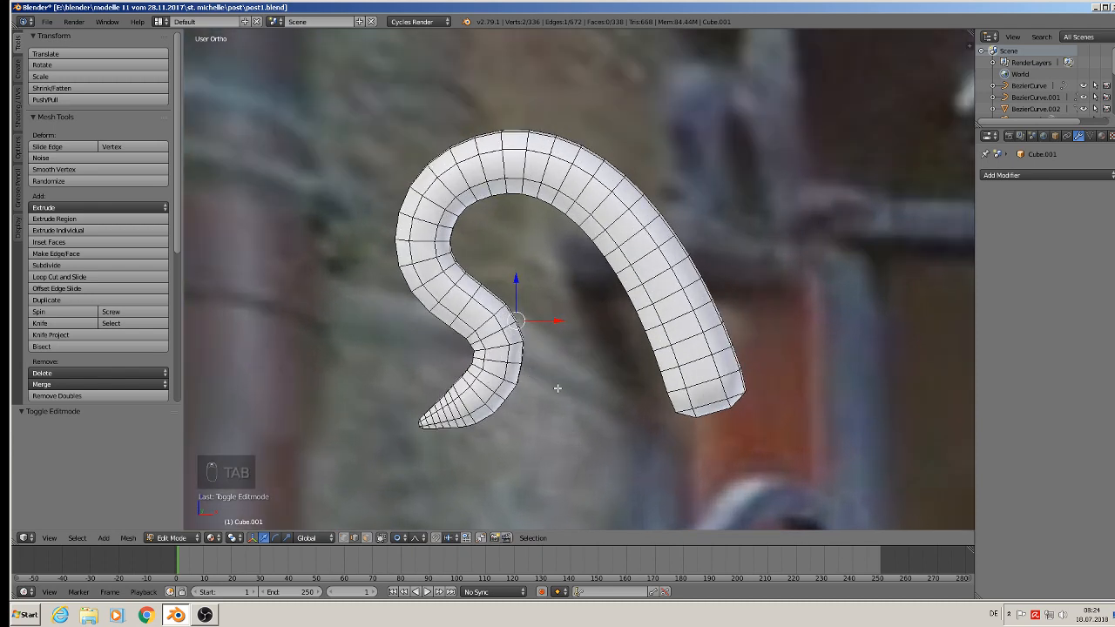
pyautogui.scroll(-2, 522, 394)
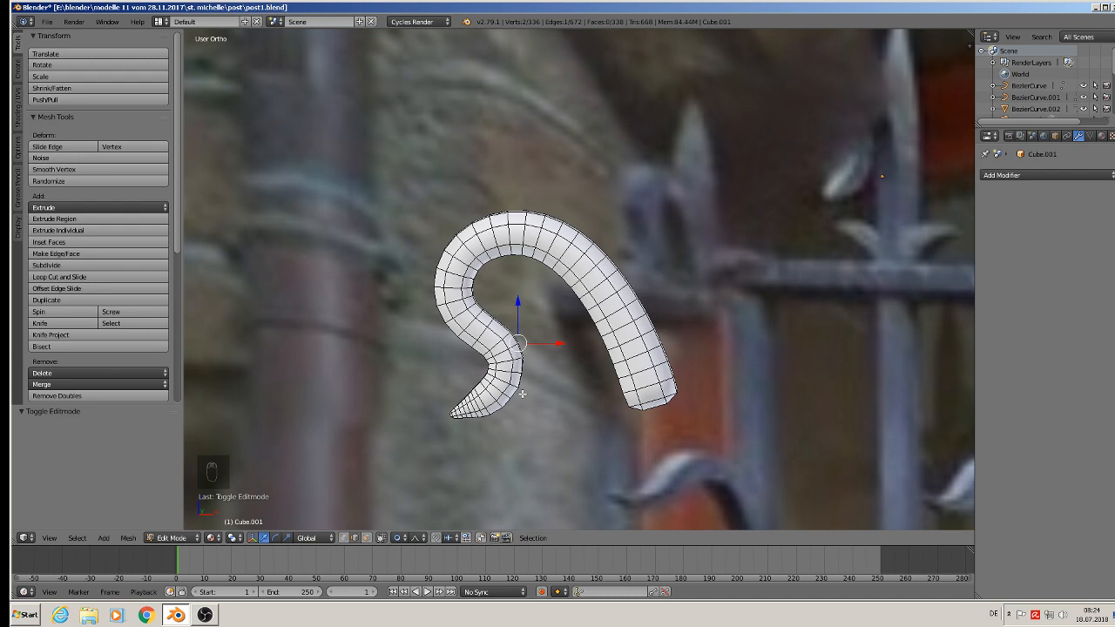
pyautogui.scroll(-6, 511, 420)
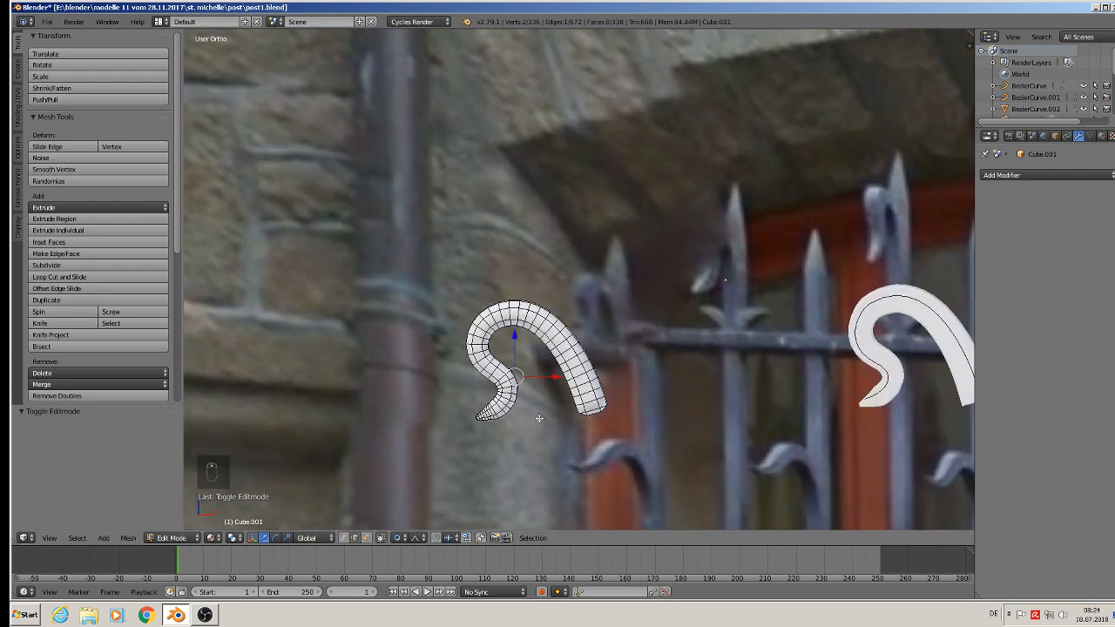
# Return the hooked bar to Object Mode and save the blend file
pyautogui.press('Tab')
pyautogui.scroll(-3, 596, 413)
pyautogui.press('Tab')
pyautogui.scroll(-3, 596, 413)
pyautogui.keyDown('shift'); pyautogui.moveTo(653, 383); pyautogui.dragTo(393, 142, button='middle'); pyautogui.keyUp('shift')
pyautogui.scroll(-1, 636, 368)
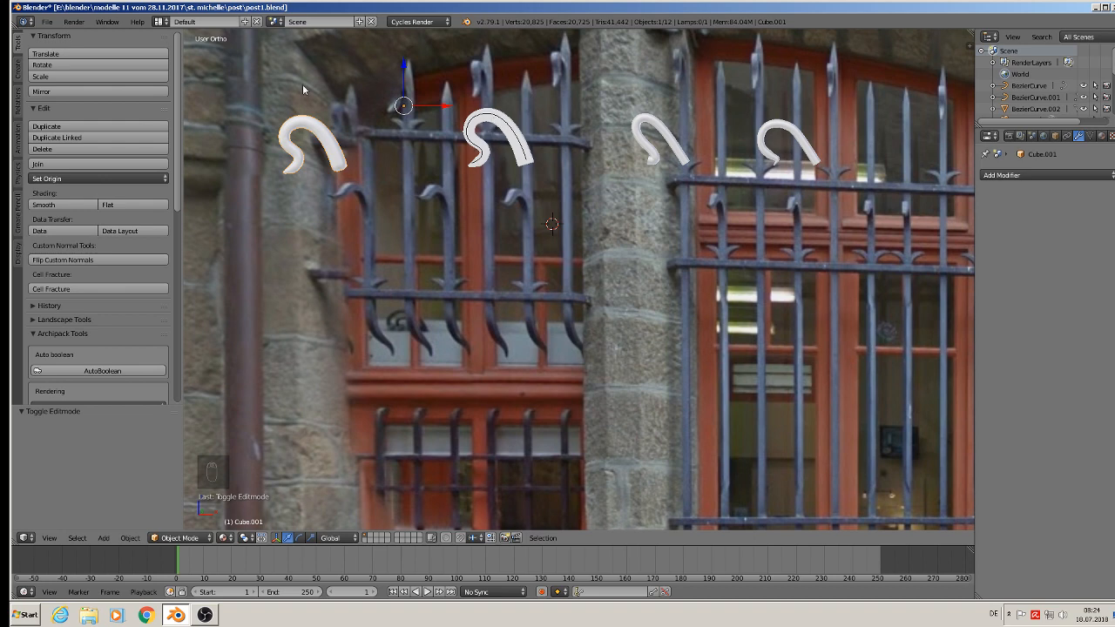
pyautogui.click(48, 23)
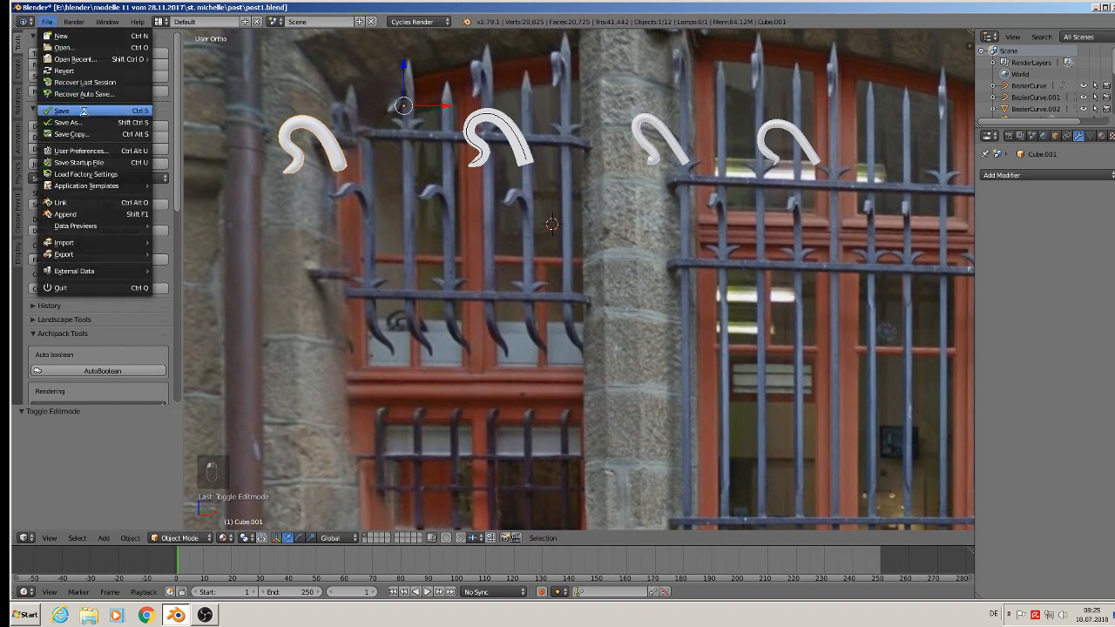
pyautogui.click(84, 112)
# Duplicate the guiding curve of the curve-bent bar and place the copy below, over the curled bar ends, offset about -0.036 in X and -0.090 in Z
pyautogui.rightClick(508, 127)
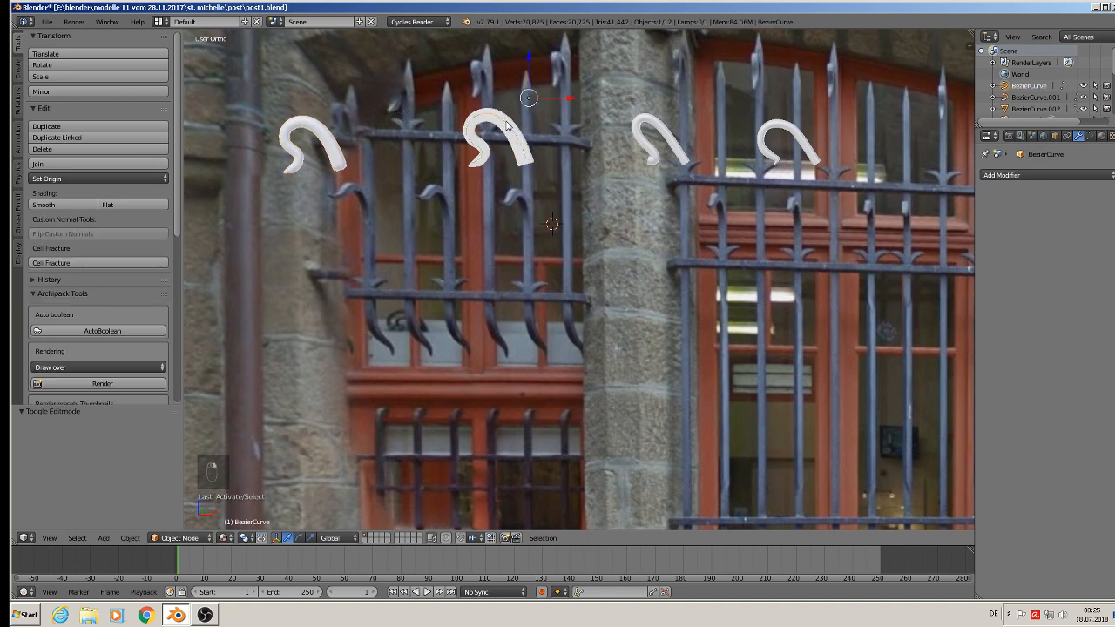
pyautogui.hotkey('shift', 'd')
pyautogui.click(436, 340)
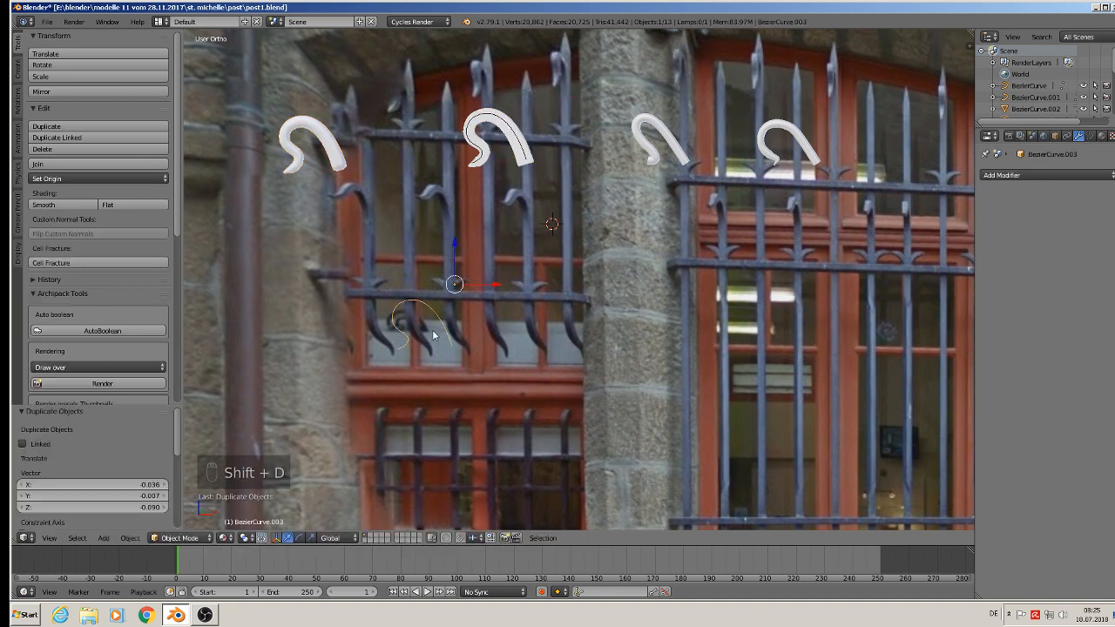
# Move the end control point of the copied curve's long arm about 0.018 along X in Edit Mode
pyautogui.scroll(1, 434, 336)
pyautogui.press('Tab')
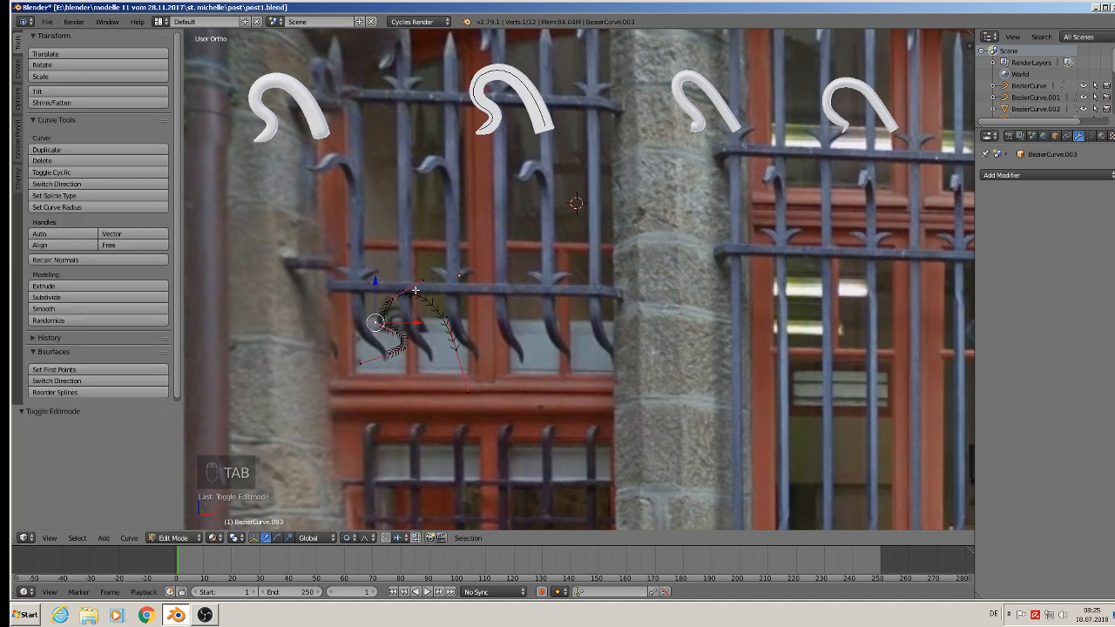
pyautogui.rightClick(456, 349)
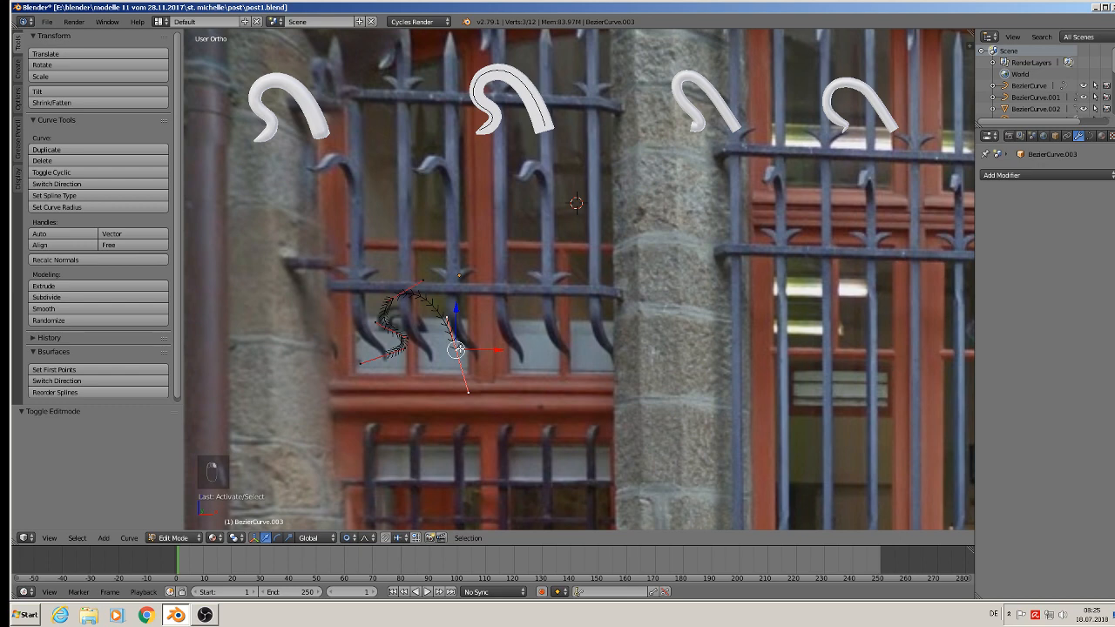
pyautogui.press('g')
pyautogui.click(504, 346)
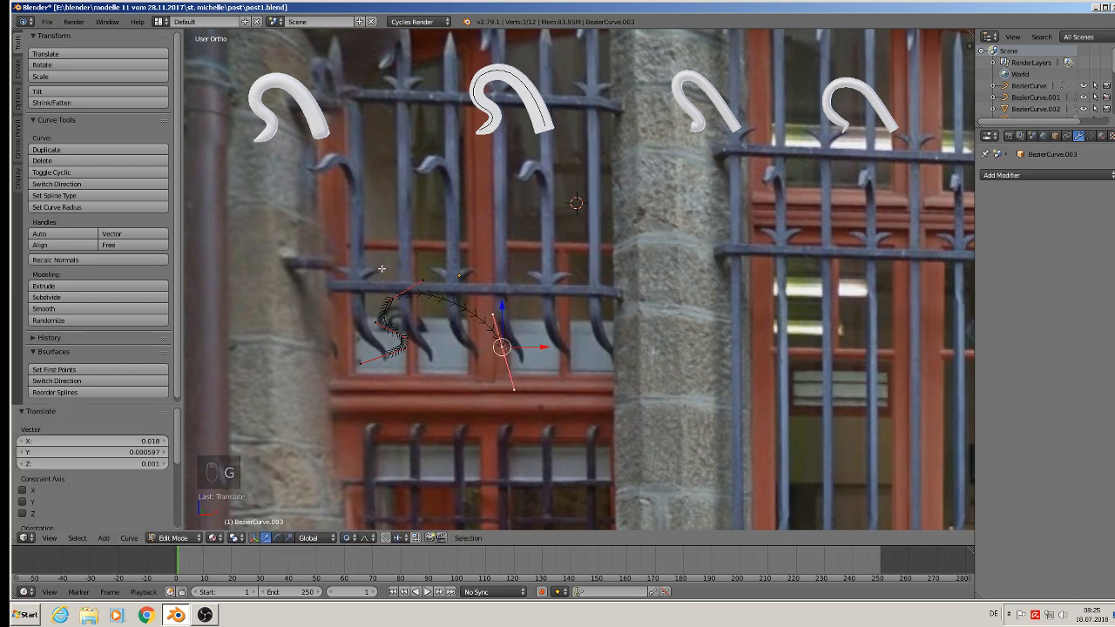
# Shift the copied curve's crest control point about 0.014 and its inner bend point about 0.009 along X, and reselect the crest point
pyautogui.rightClick(392, 295)
pyautogui.press('g')
pyautogui.click(397, 332)
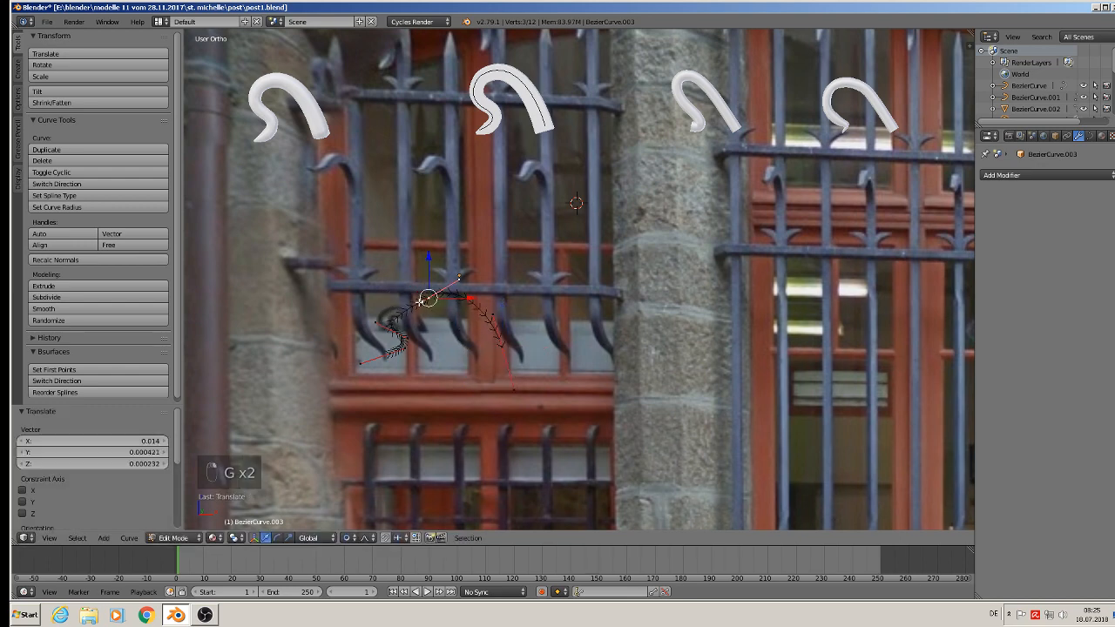
pyautogui.press('g')
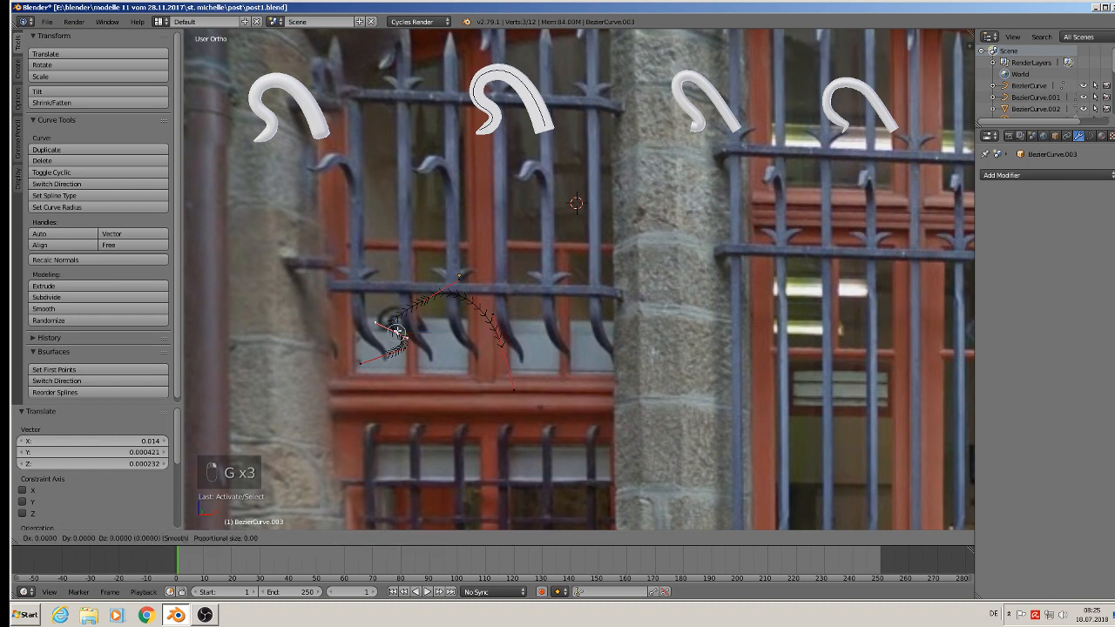
pyautogui.click(418, 332)
pyautogui.rightClick(427, 297)
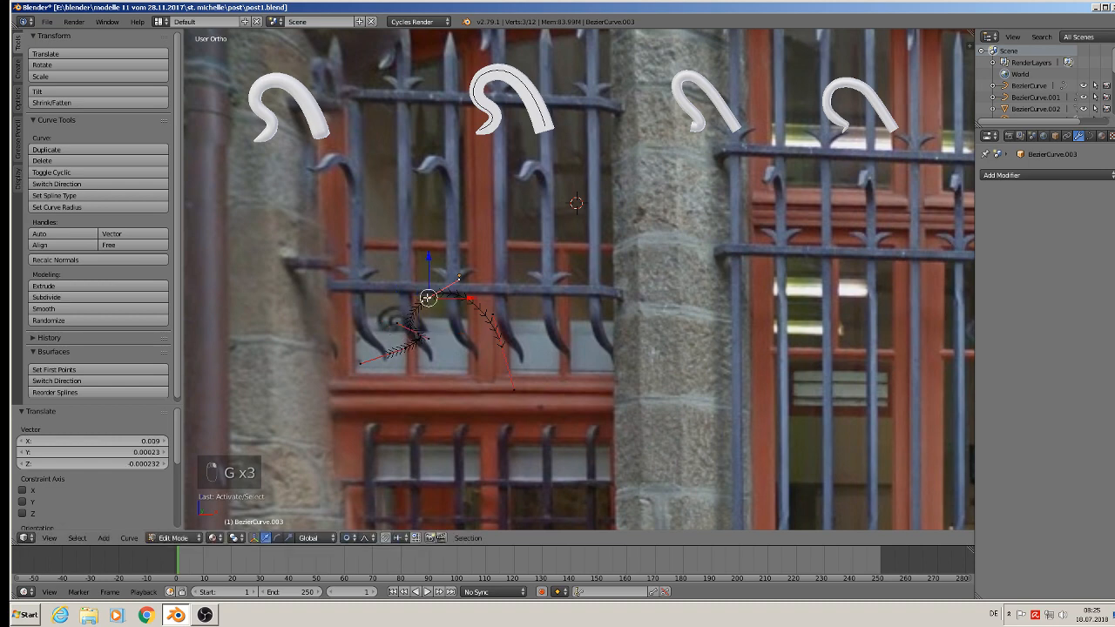
# Move the curve's crest point down and to the right, and reposition the crest's right handle
pyautogui.press('g')
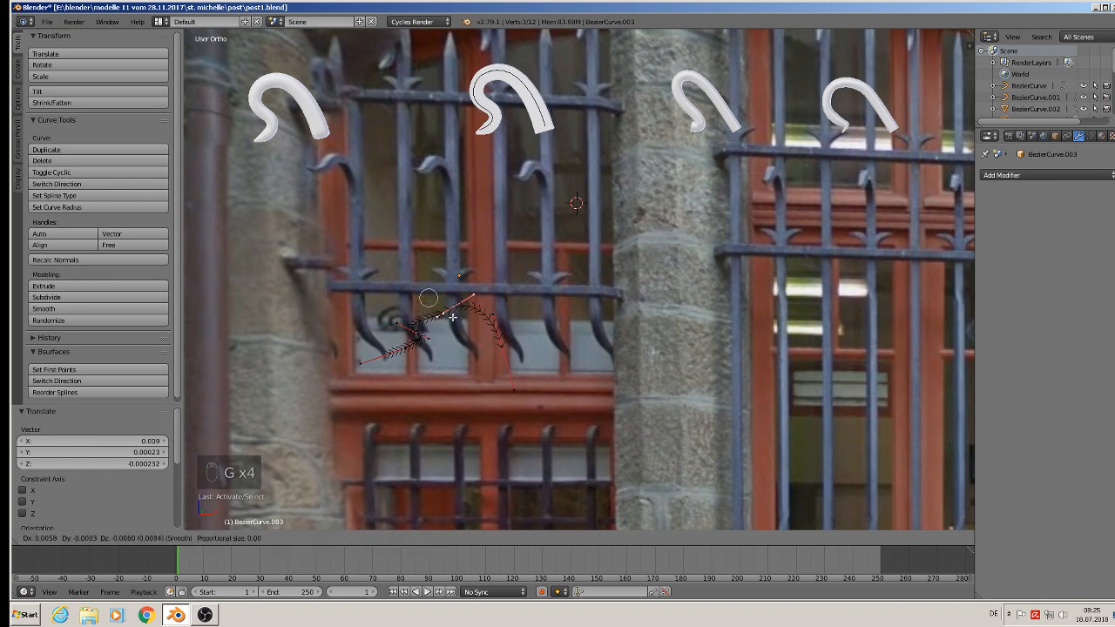
pyautogui.click(449, 318)
pyautogui.press('g')
pyautogui.click(479, 319)
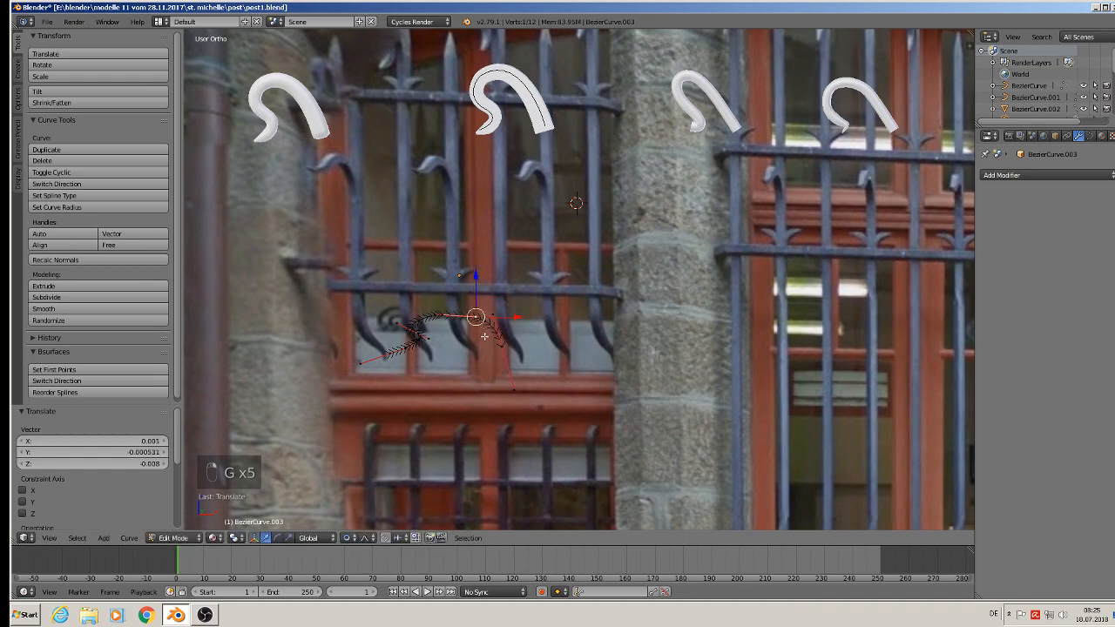
# Move the inner handle of the curve's right end about 0.004 to the left and 0.006 down
pyautogui.scroll(4, 488, 335)
pyautogui.press('g')
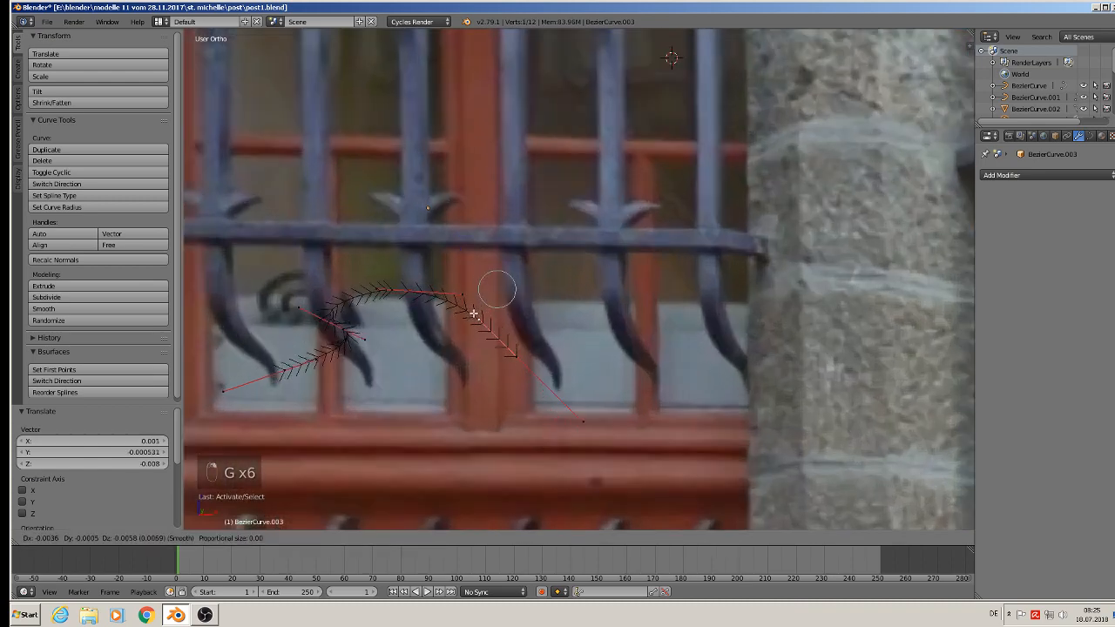
pyautogui.click(477, 321)
pyautogui.scroll(-4, 477, 321)
pyautogui.keyDown('shift'); pyautogui.moveTo(557, 276); pyautogui.dragTo(679, 223, button='middle'); pyautogui.keyUp('shift')
pyautogui.scroll(2, 655, 246)
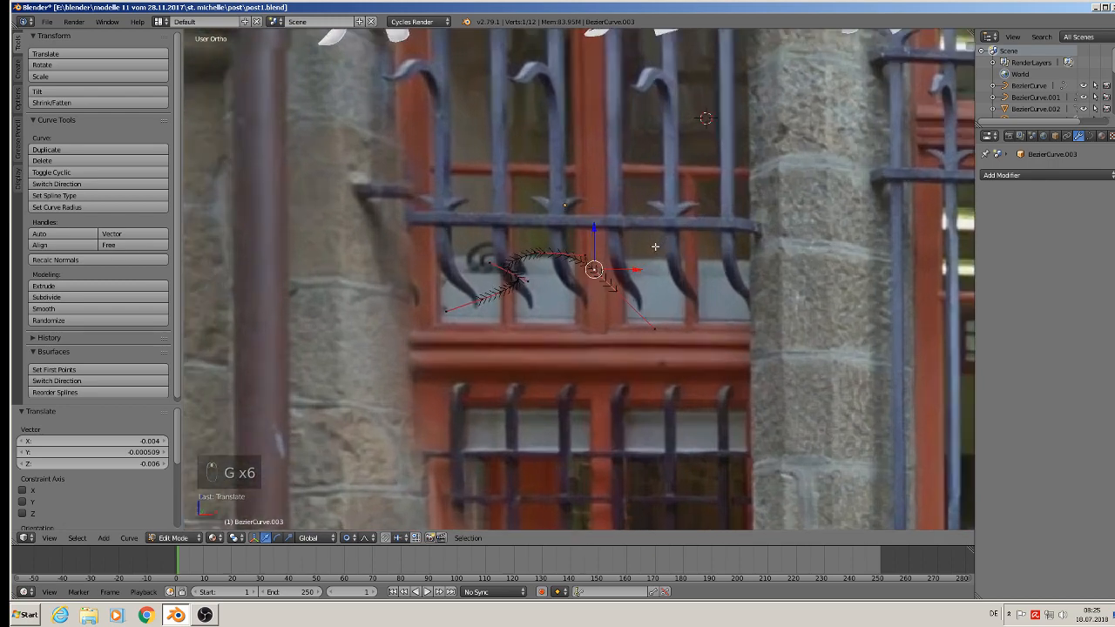
pyautogui.scroll(-3, 537, 291)
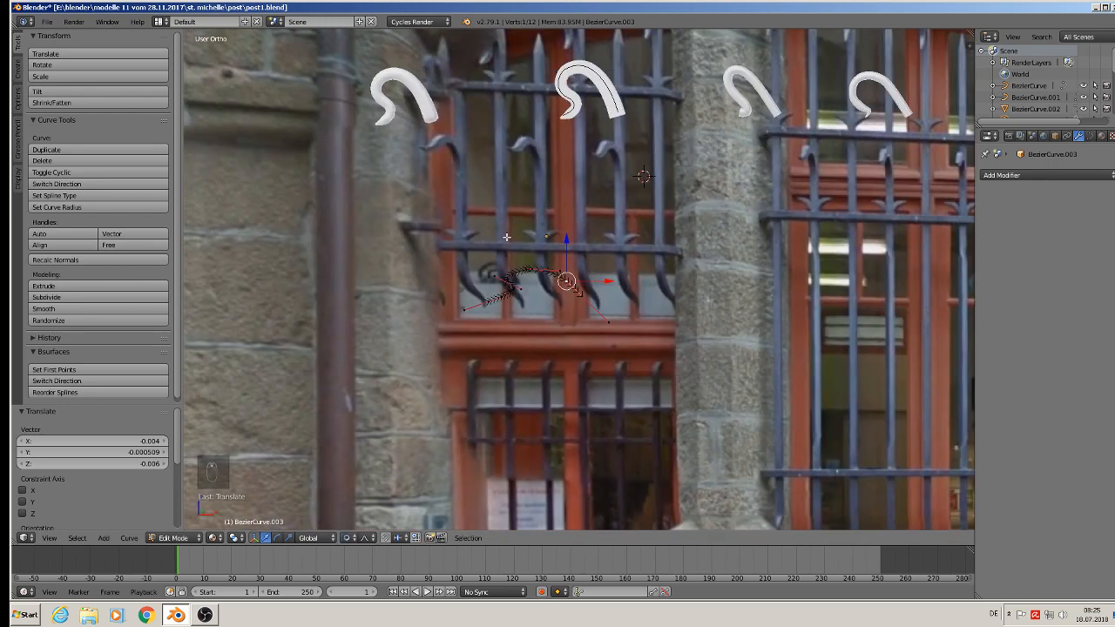
pyautogui.scroll(2, 559, 239)
pyautogui.rightClick(459, 293)
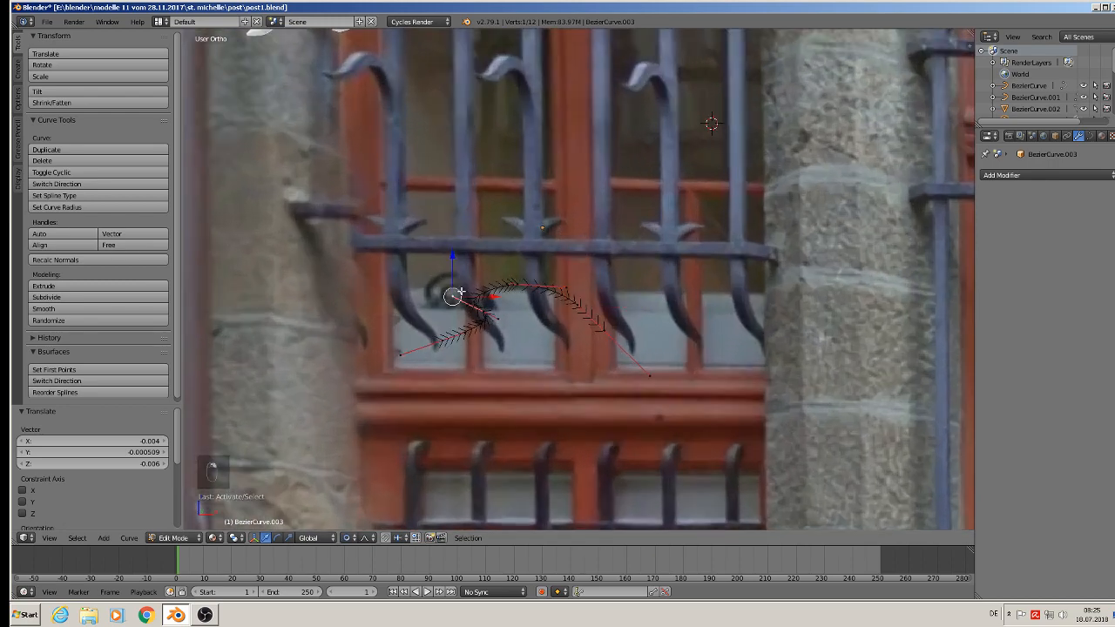
pyautogui.press('g')
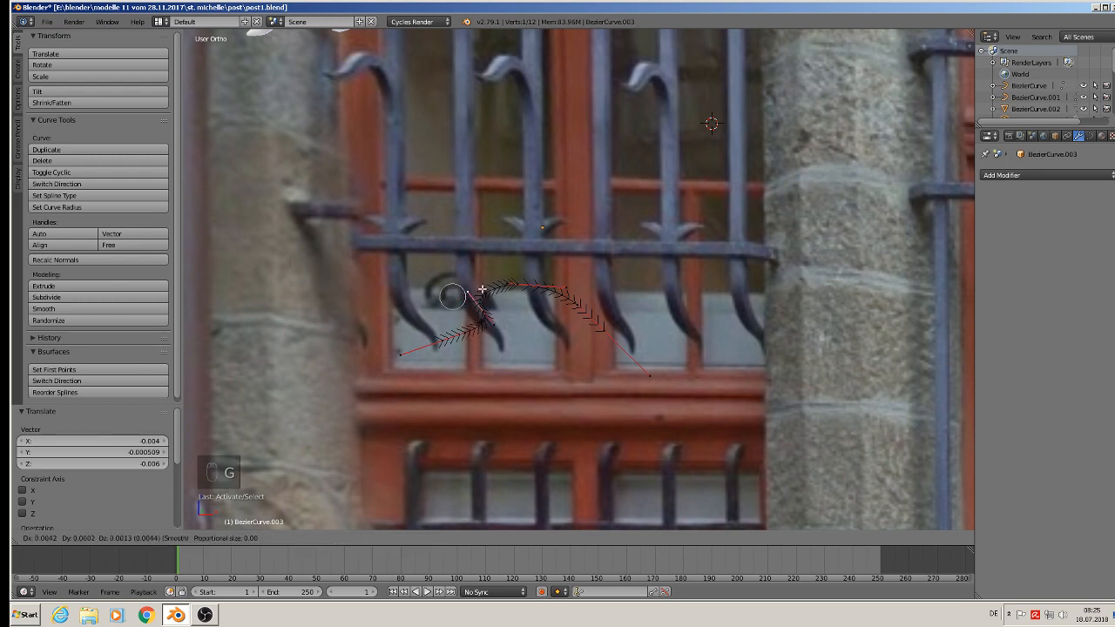
pyautogui.scroll(-5, 482, 289)
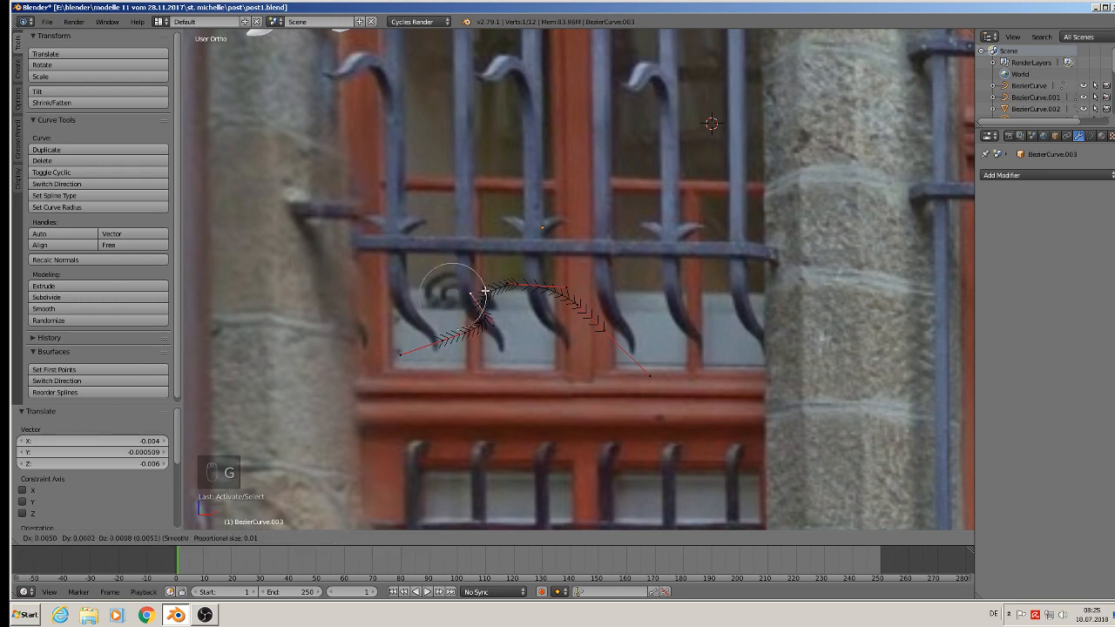
pyautogui.scroll(-3, 481, 288)
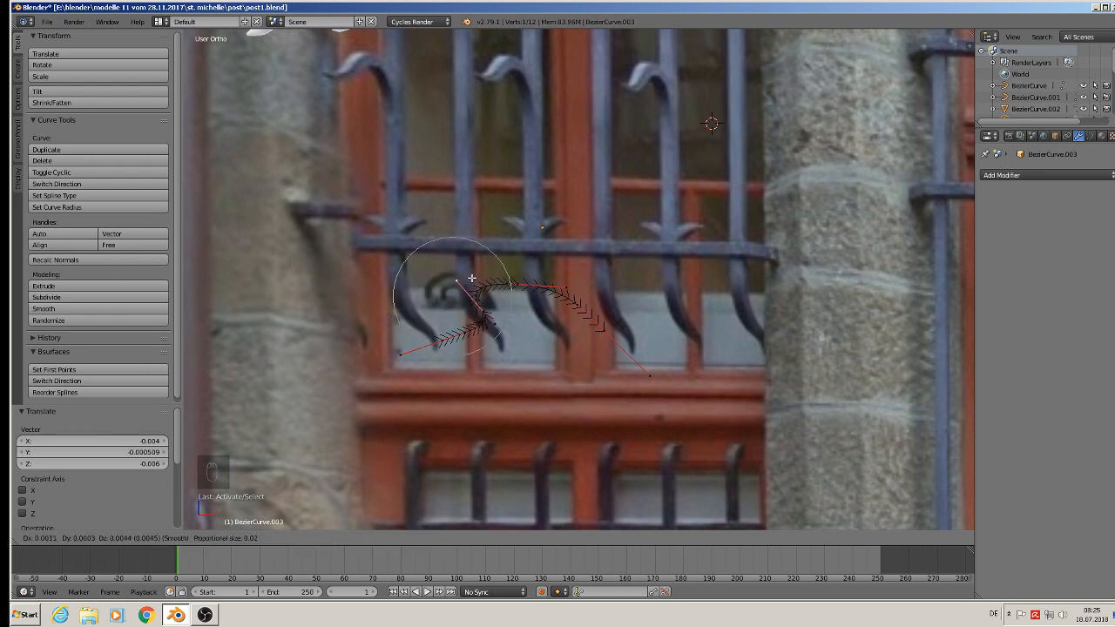
pyautogui.rightClick(476, 278)
# Disable proportional editing for the curve's control points and return to Object Mode
pyautogui.click(349, 538)
pyautogui.click(367, 523)
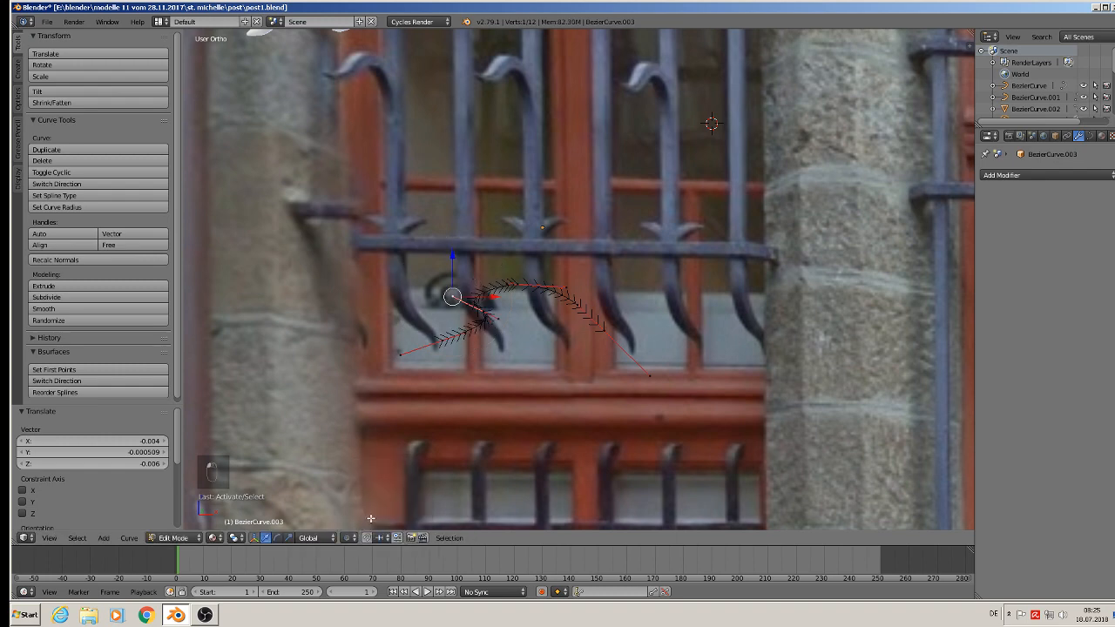
pyautogui.click(343, 538)
pyautogui.scroll(-1, 536, 321)
pyautogui.press('Tab')
pyautogui.scroll(-1, 558, 322)
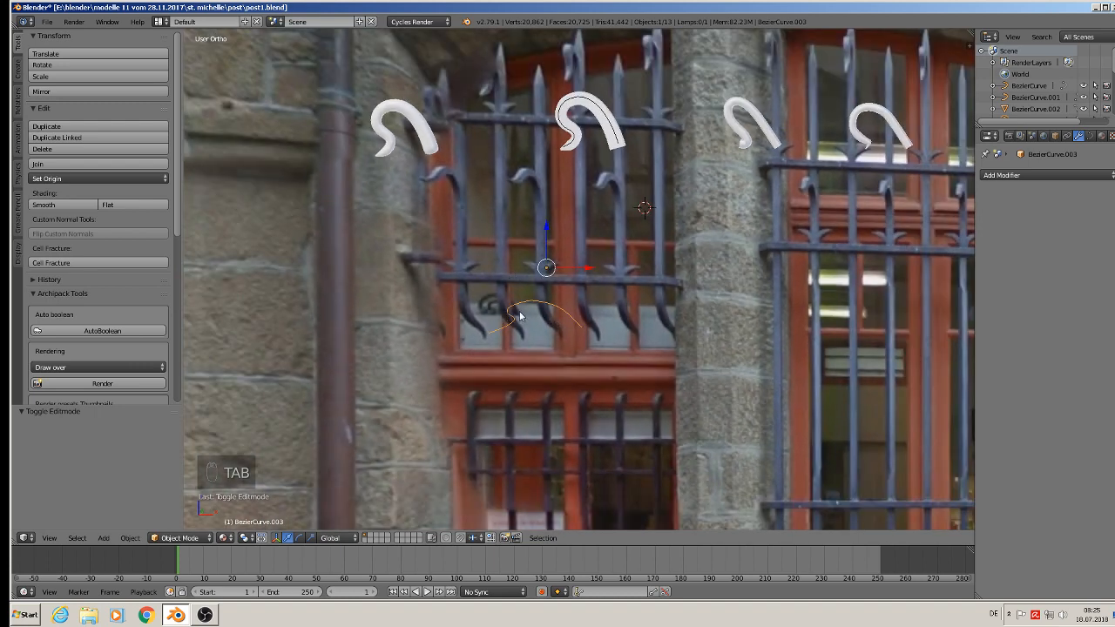
# Move the upper handle at the curve's left bend about 0.012 to the right to smooth out the tight bend
pyautogui.press('Tab')
pyautogui.scroll(4, 510, 311)
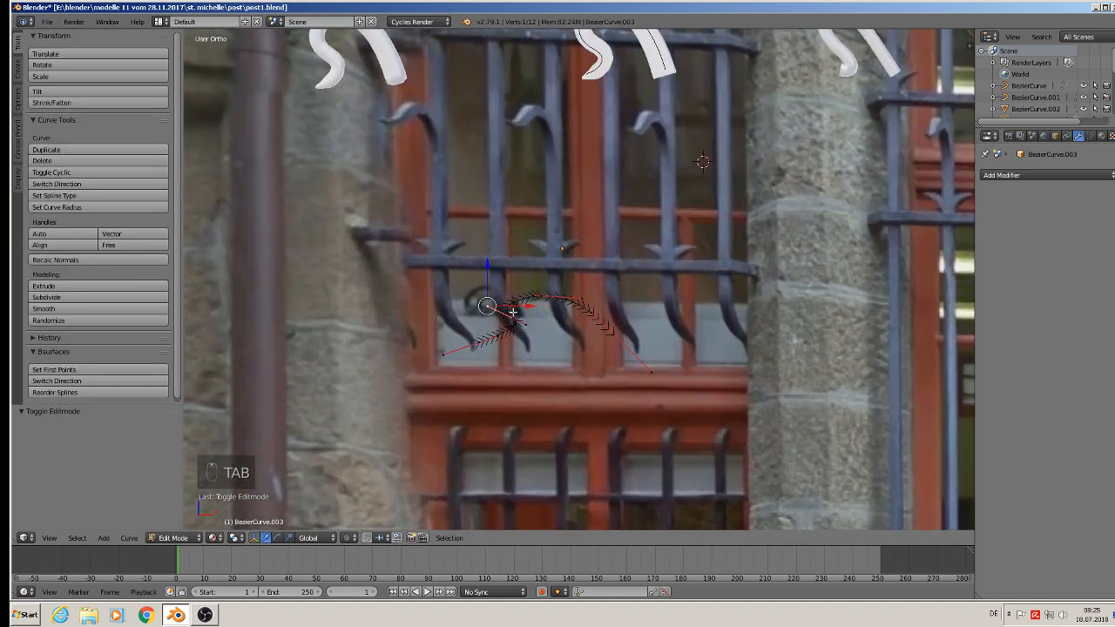
pyautogui.rightClick(482, 303)
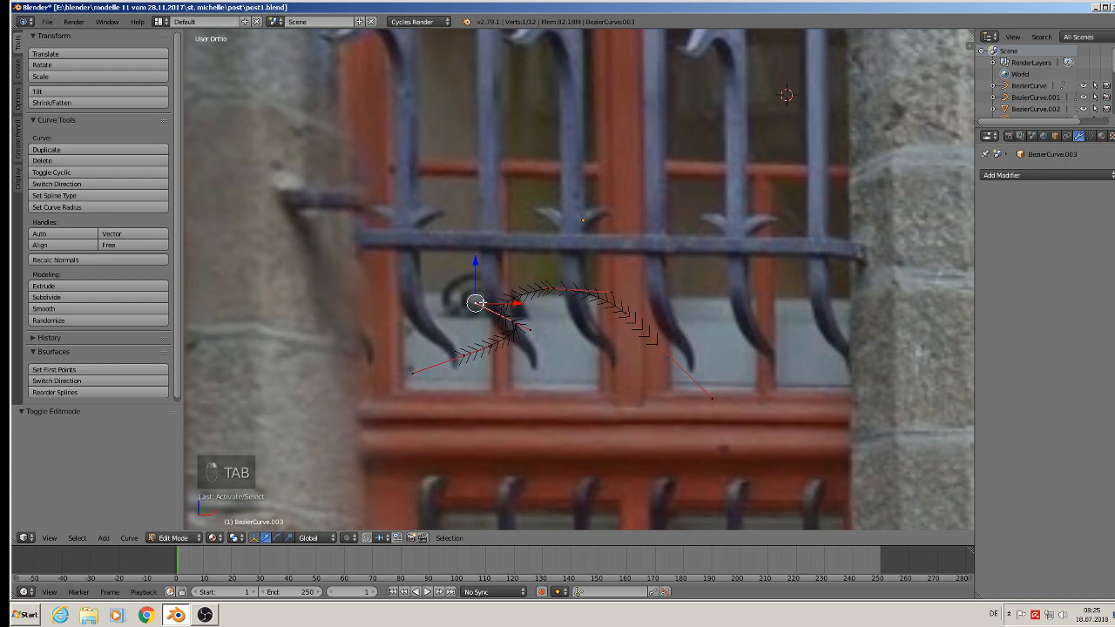
pyautogui.press('g')
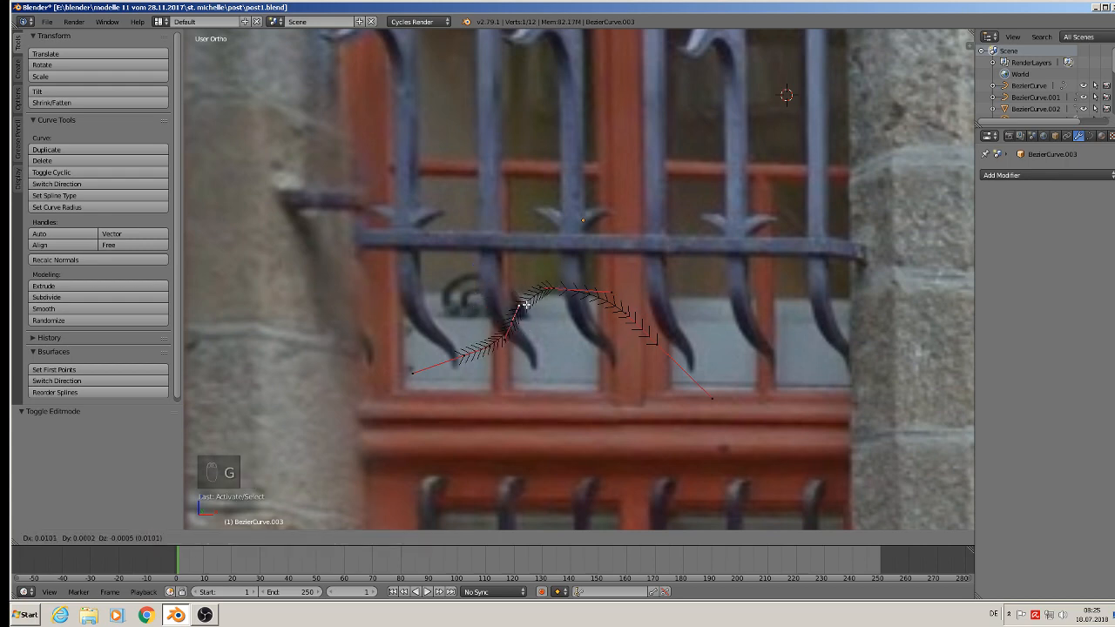
pyautogui.click(533, 309)
# Move the curve's crest point with its handles slightly down and to the right to flatten the arch
pyautogui.rightClick(555, 291)
pyautogui.press('g')
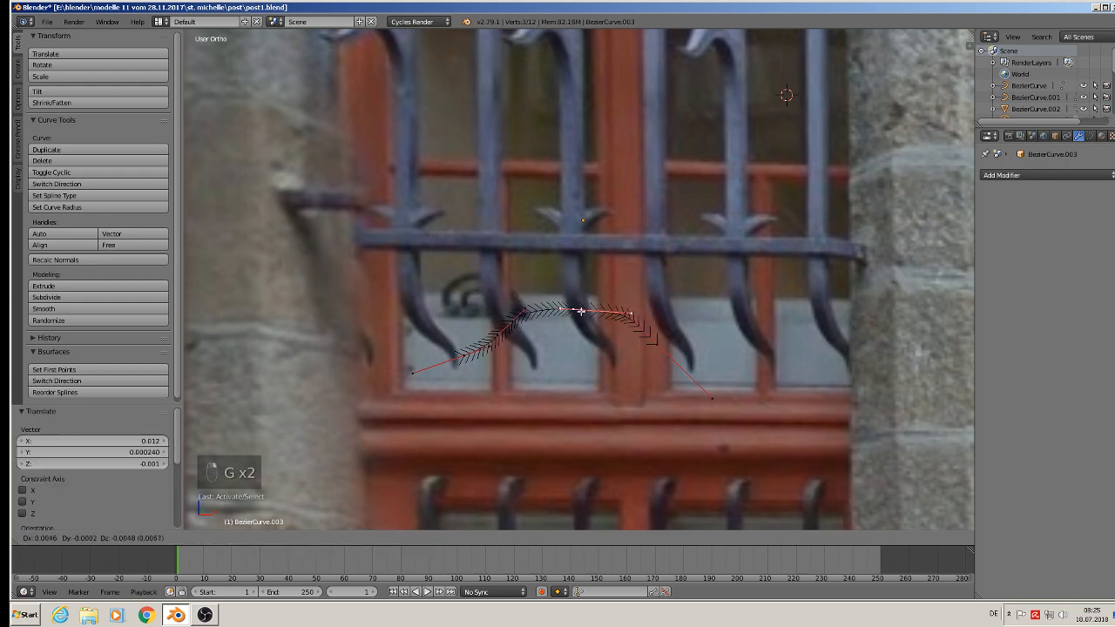
pyautogui.click(567, 312)
pyautogui.press('Tab')
pyautogui.scroll(-4, 514, 345)
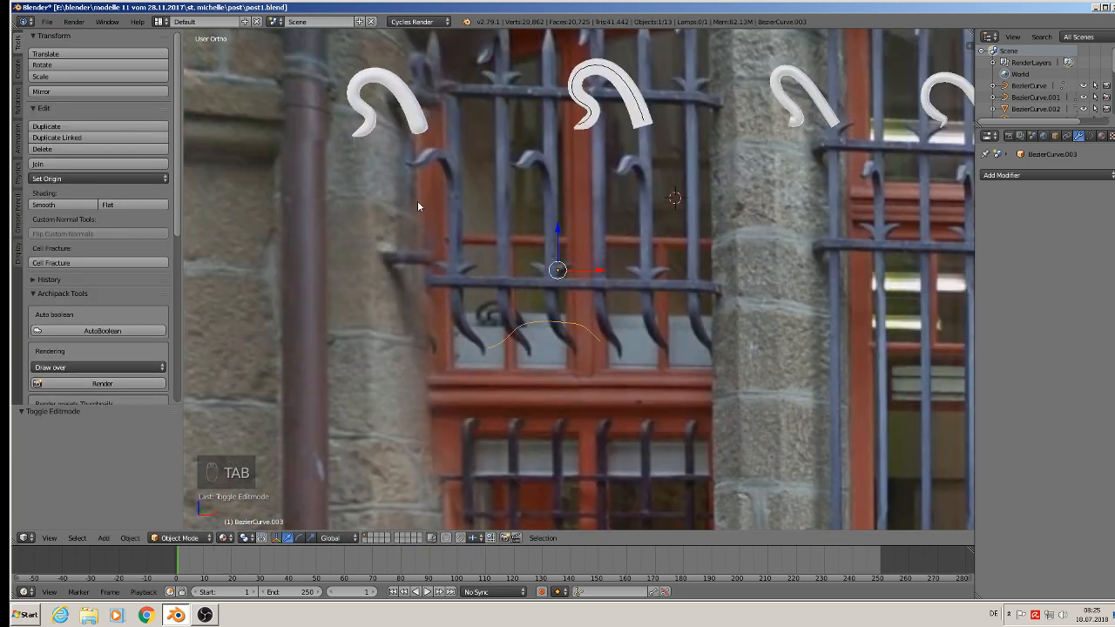
# Raise the outer handle of the curve's left end so the lower end curls upward
pyautogui.press('Tab')
pyautogui.scroll(4, 517, 346)
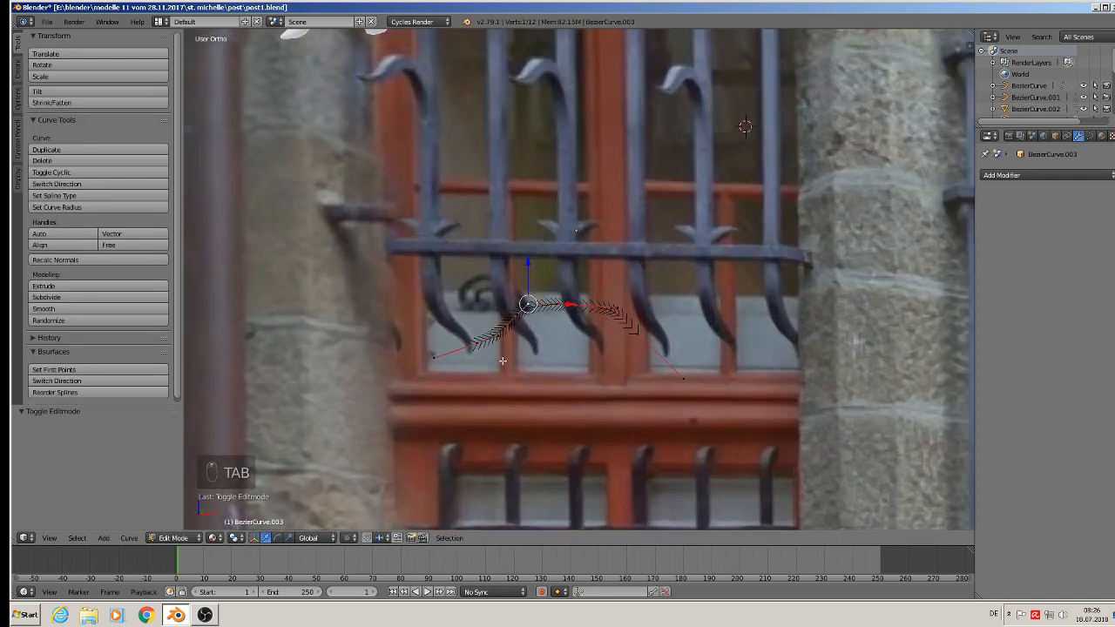
pyautogui.rightClick(422, 354)
pyautogui.press('g')
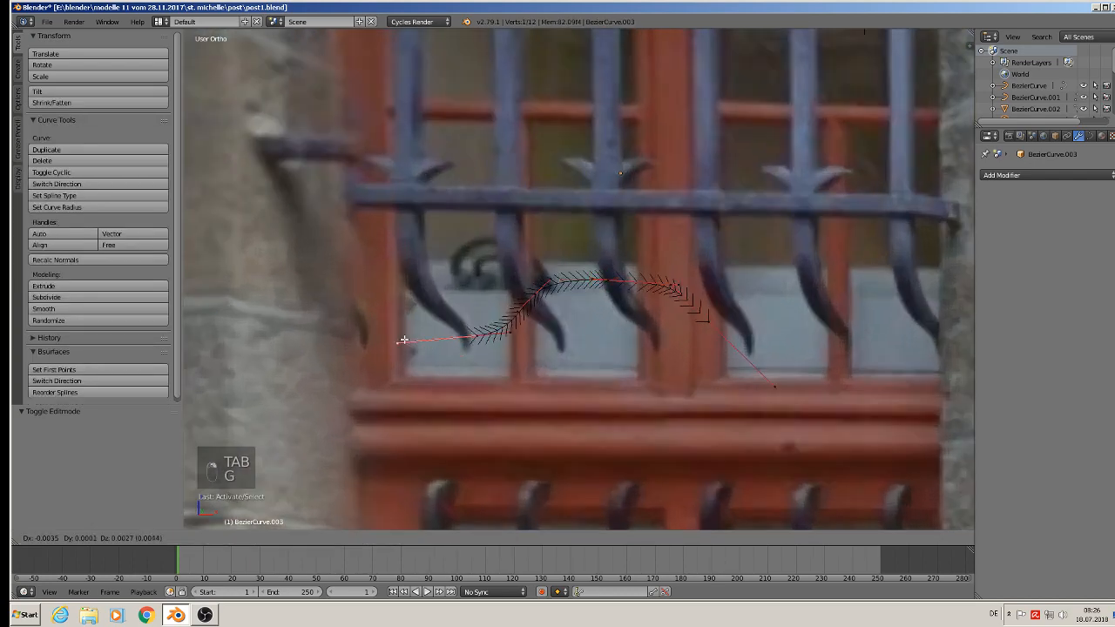
pyautogui.click(518, 322)
pyautogui.press('Tab')
pyautogui.scroll(-3, 650, 353)
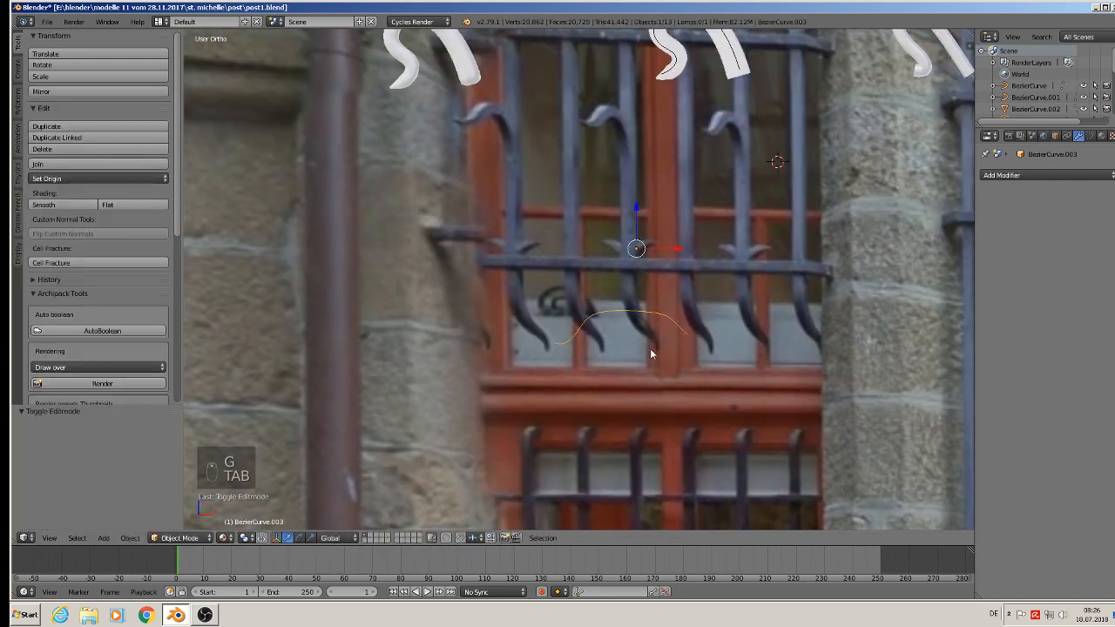
# Circle-select the control points on the right part of the curve and move them about 0.01 along the X axis
pyautogui.press('Tab')
pyautogui.rightClick(590, 320)
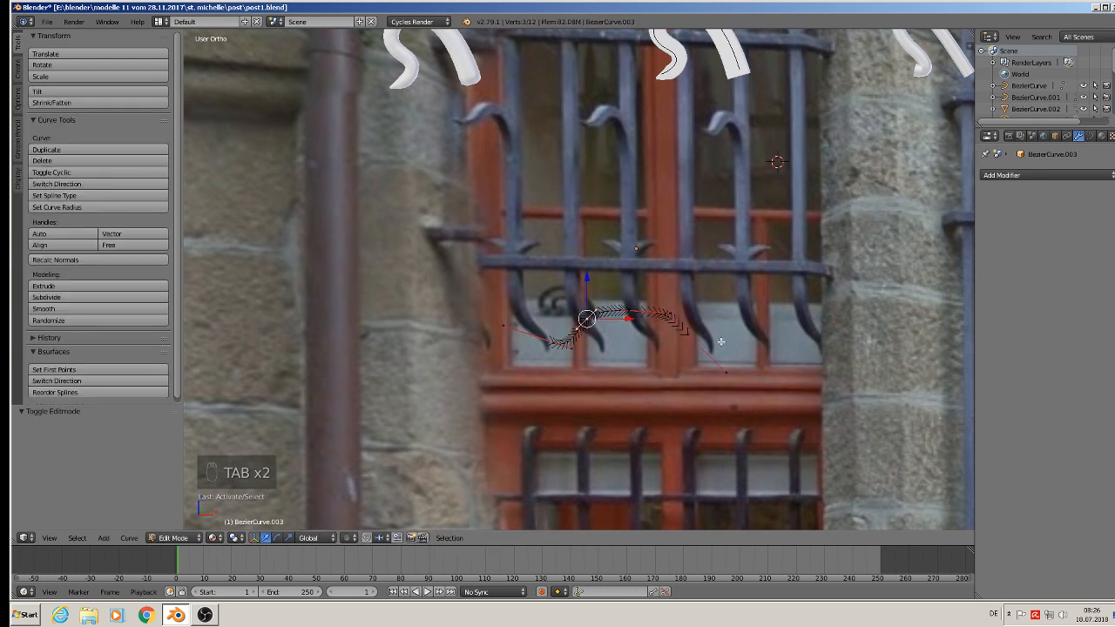
pyautogui.press('c')
pyautogui.moveTo(590, 318)
pyautogui.mouseDown()
pyautogui.moveTo(649, 321)
pyautogui.moveTo(702, 345)
pyautogui.moveTo(688, 334)
pyautogui.mouseUp()
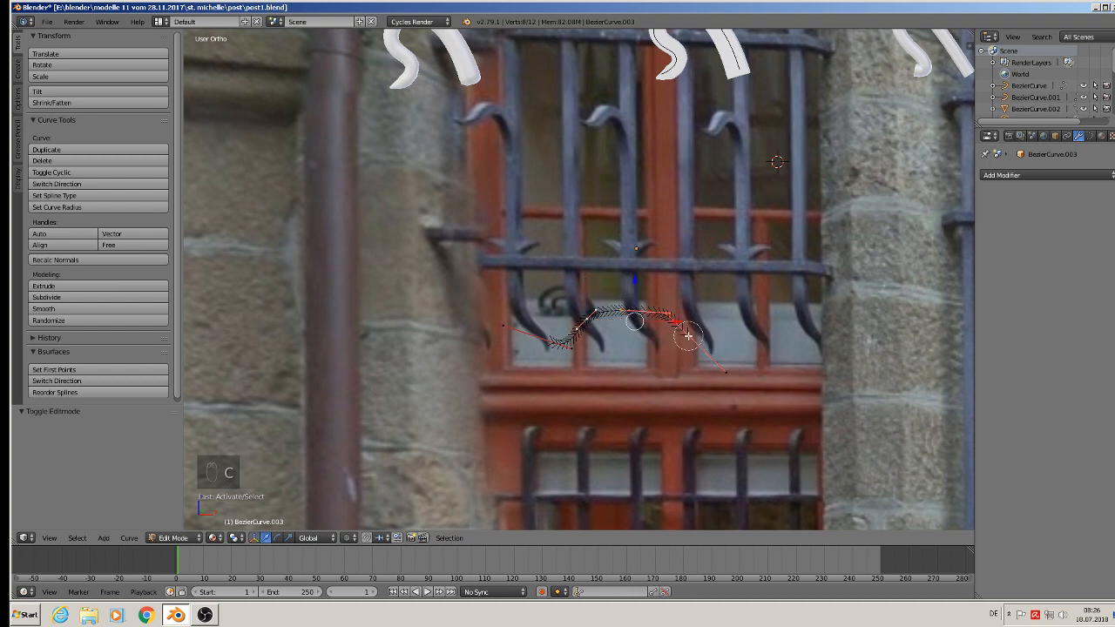
pyautogui.rightClick(688, 335)
pyautogui.press('g')
pyautogui.press('x')
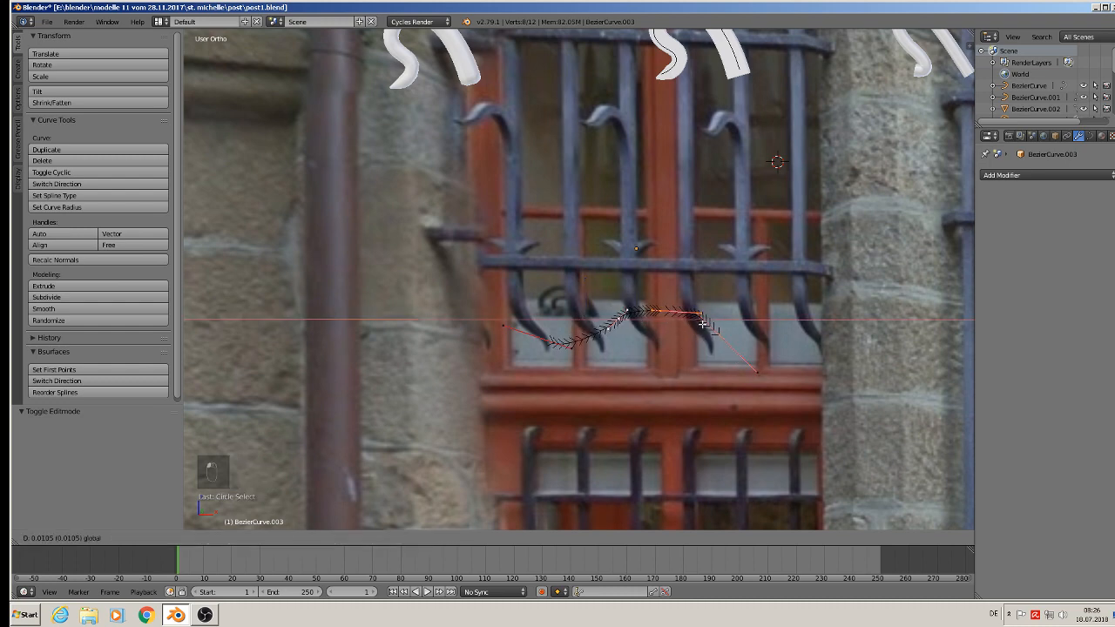
pyautogui.click(700, 327)
pyautogui.press('Tab')
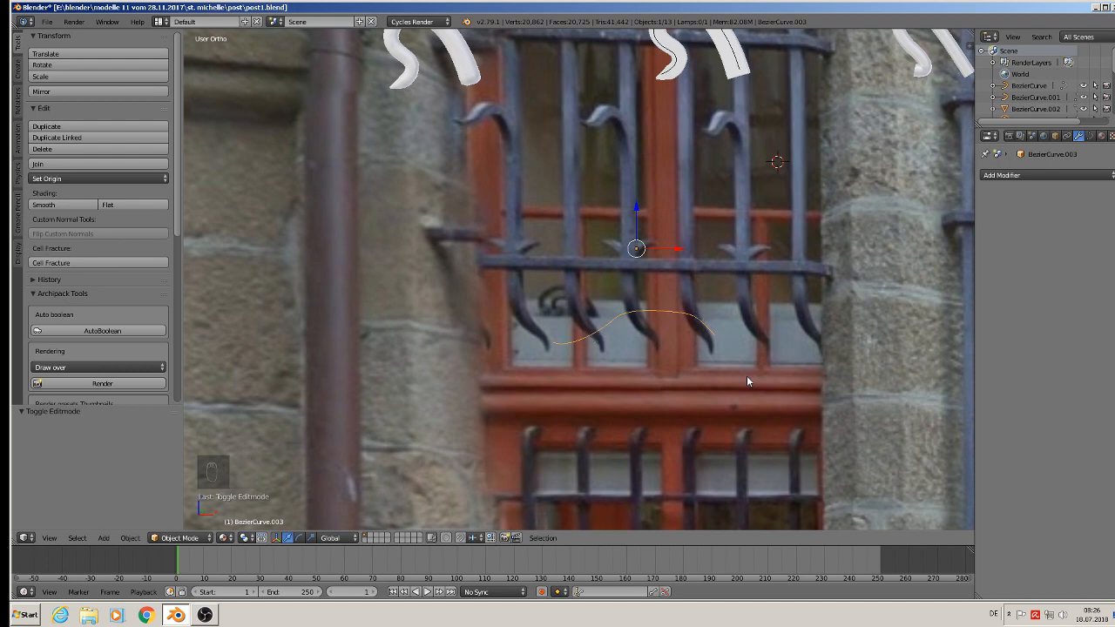
# Lower the curve's right end point about 0.008 along the Z axis
pyautogui.press('Tab')
pyautogui.rightClick(714, 333)
pyautogui.click(710, 306)
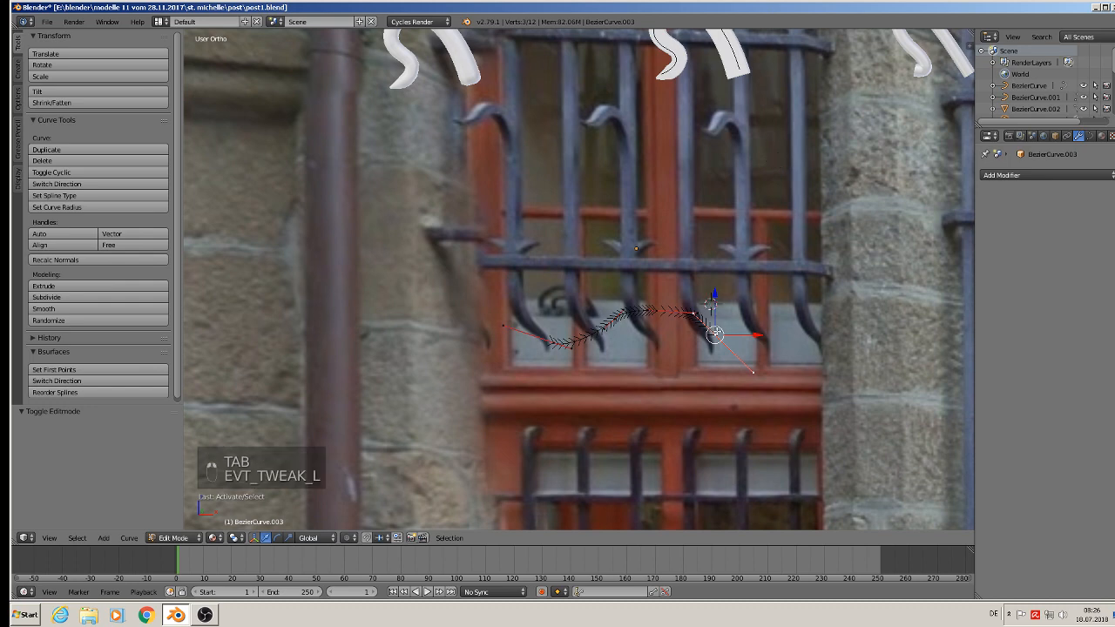
pyautogui.moveTo(711, 301); pyautogui.dragTo(697, 331)
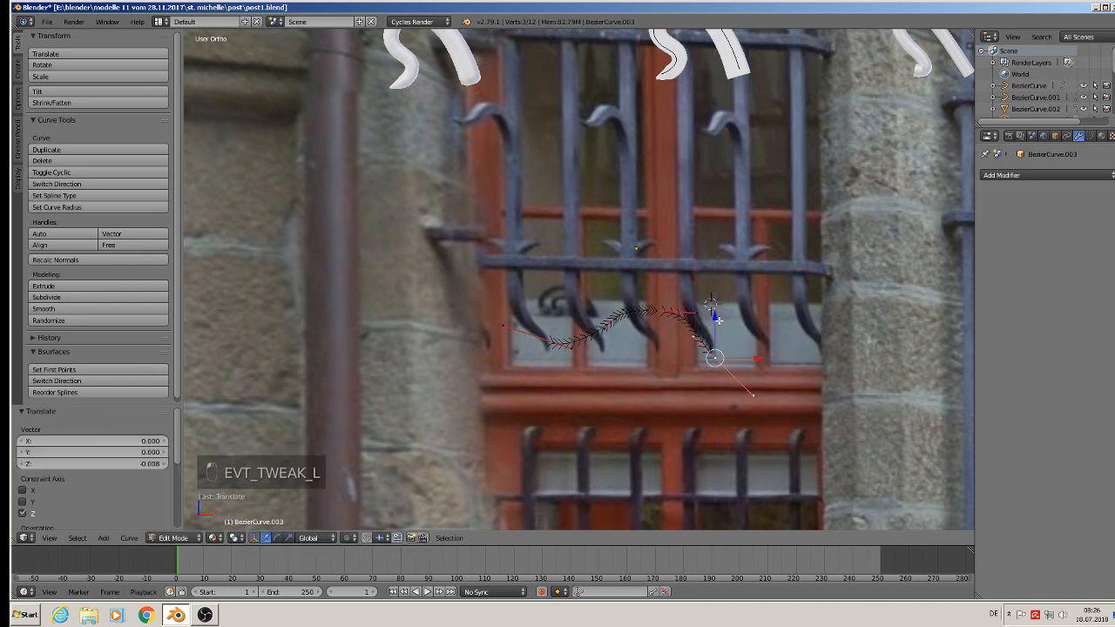
# Move the handle right of the curve's crest down and to the left to round the right slope
pyautogui.scroll(3, 697, 332)
pyautogui.scroll(1, 620, 329)
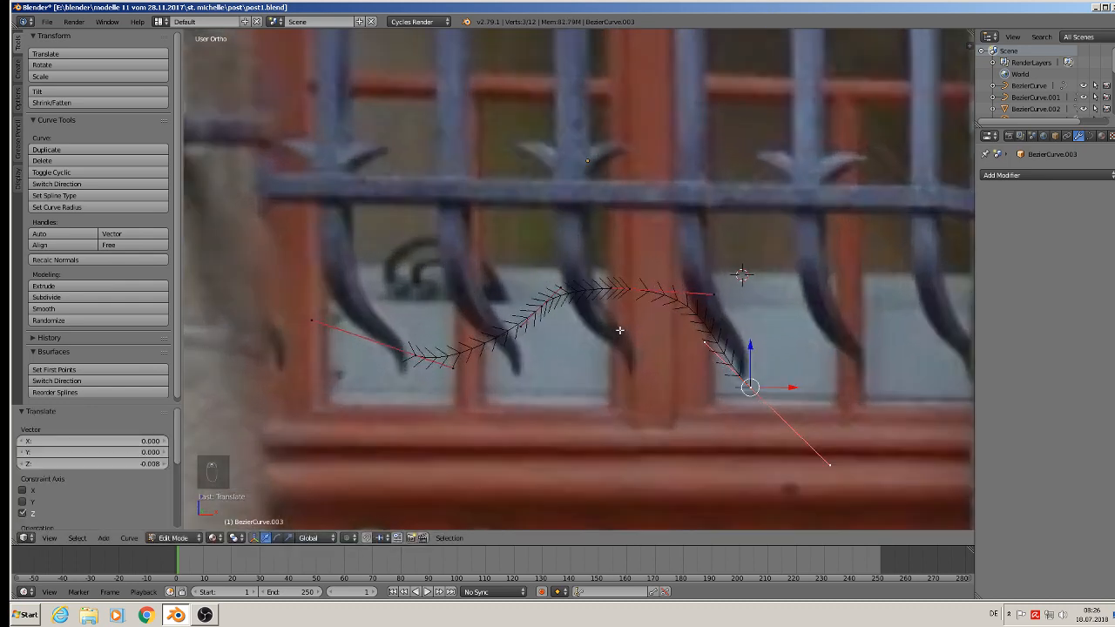
pyautogui.click(606, 287)
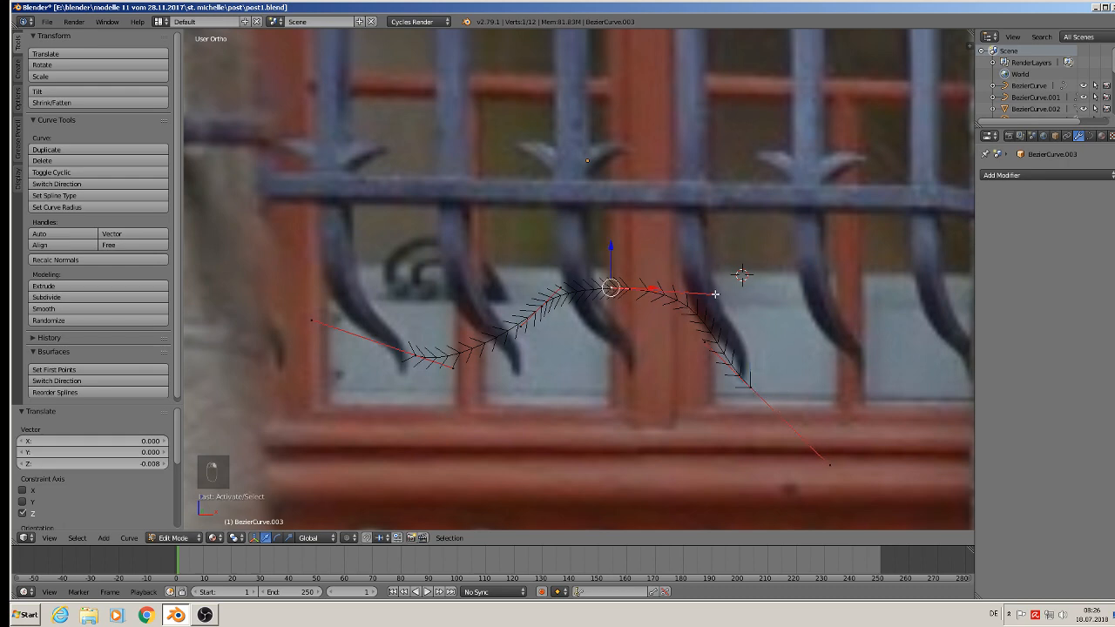
pyautogui.click(713, 294)
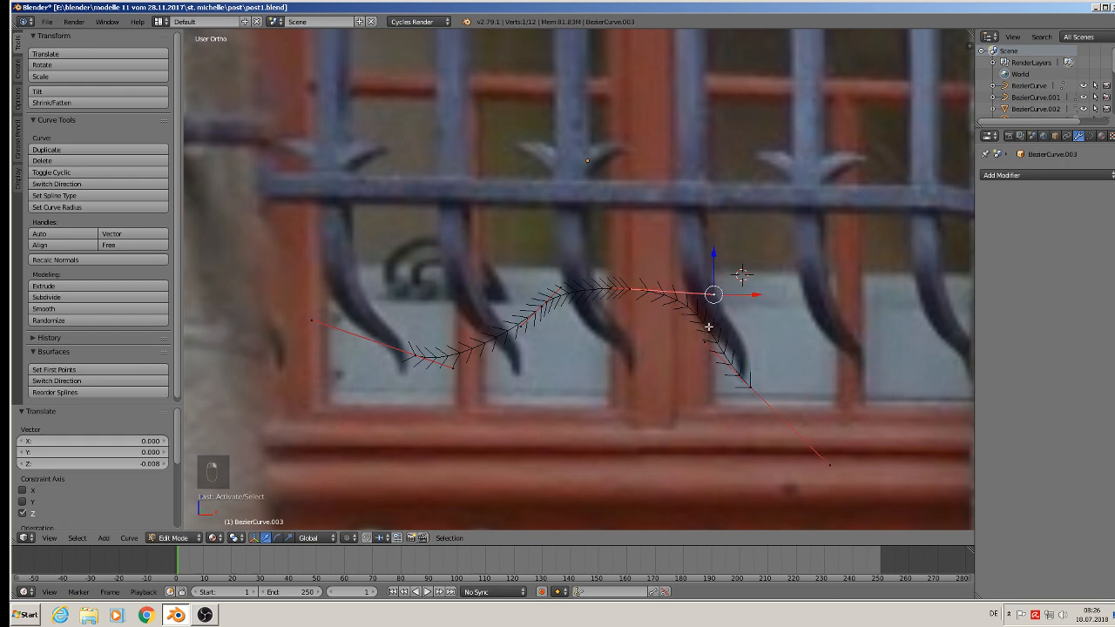
pyautogui.scroll(-4, 708, 327)
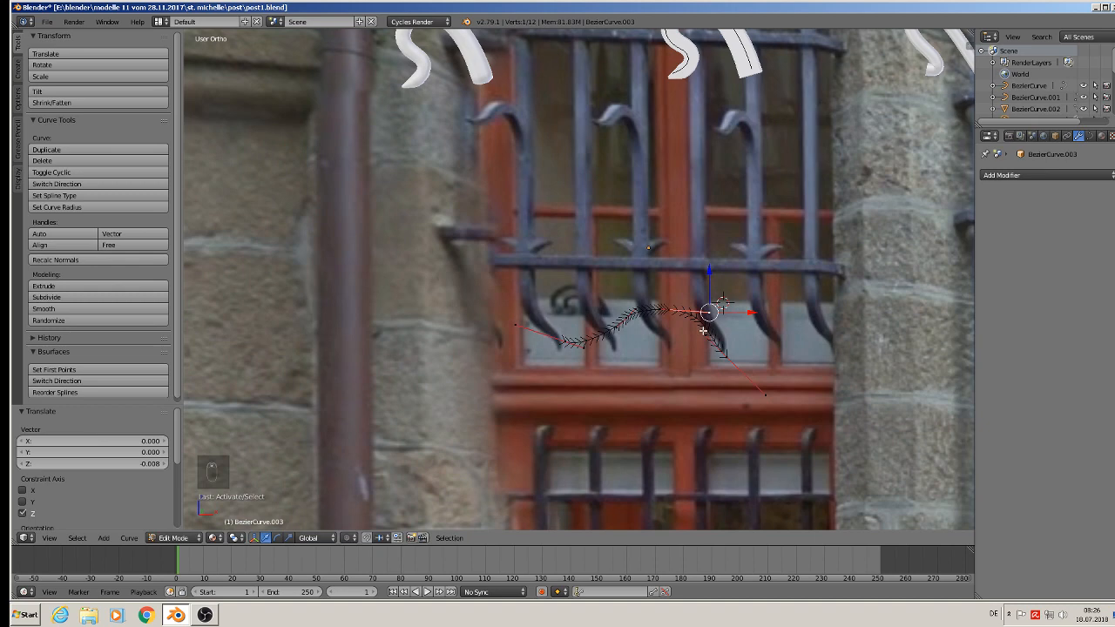
pyautogui.press('g')
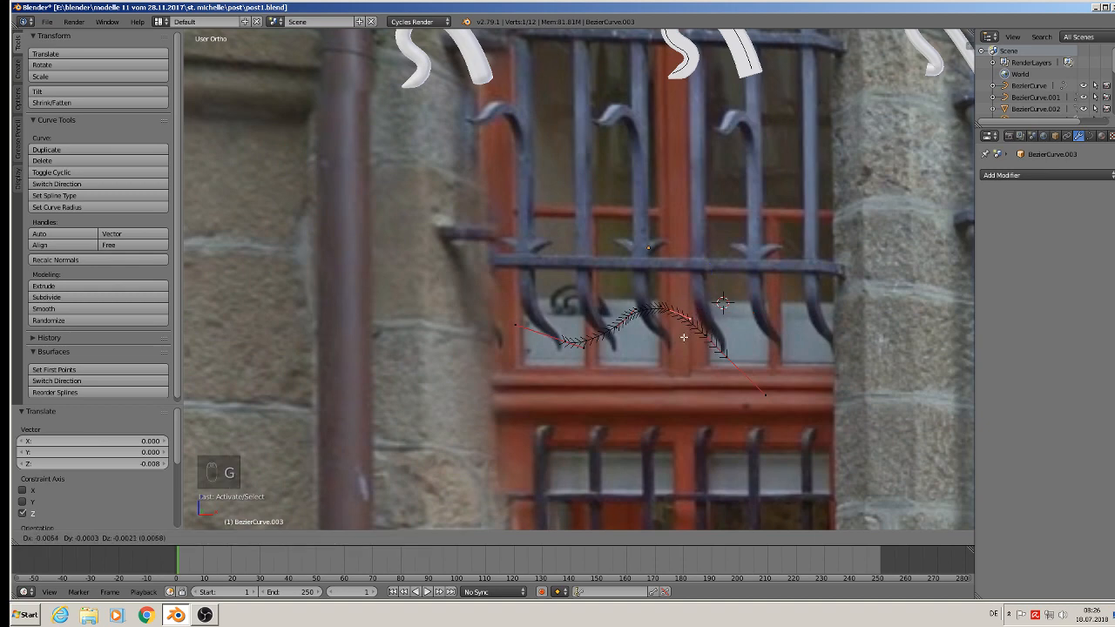
pyautogui.click(689, 333)
pyautogui.press('Tab')
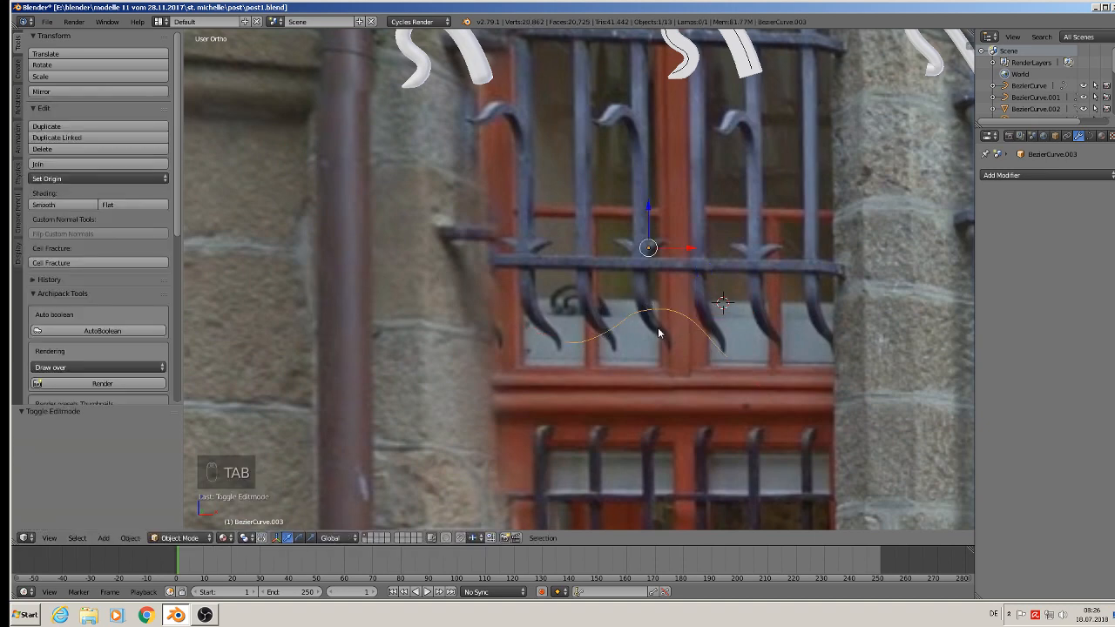
# Move the handle just left of the curve's crest slightly to the right
pyautogui.press('Tab')
pyautogui.scroll(3, 640, 319)
pyautogui.click(634, 299)
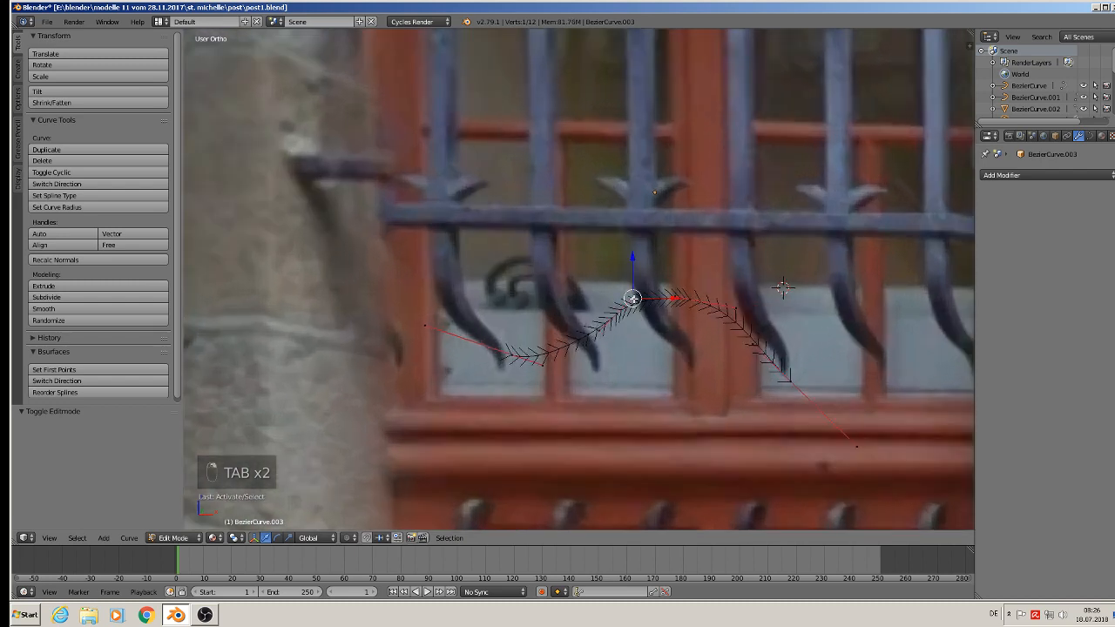
pyautogui.press('g')
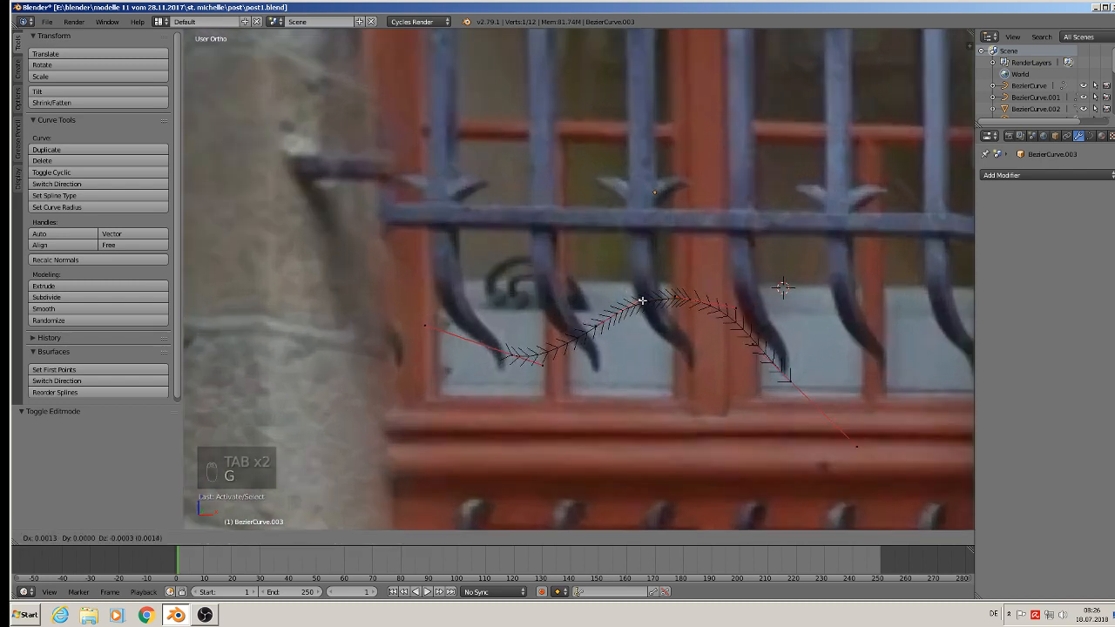
pyautogui.click(643, 301)
pyautogui.press('Tab')
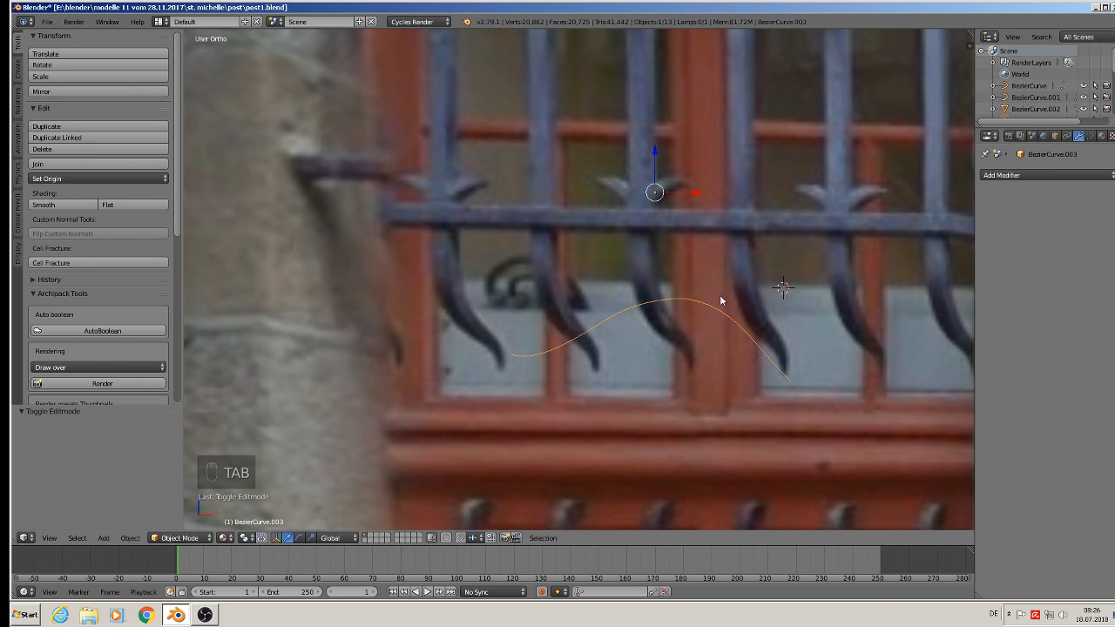
# Shift the handle at the curve's crest about 0.003 to the left to round the crest
pyautogui.press('Tab')
pyautogui.rightClick(675, 298)
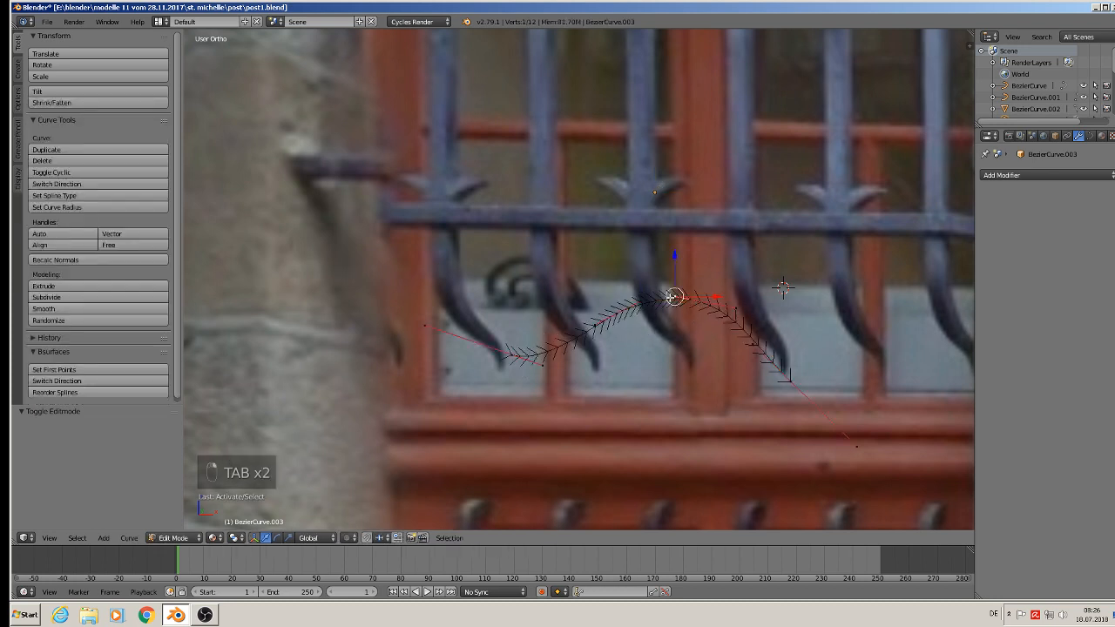
pyautogui.press('g')
pyautogui.click(656, 295)
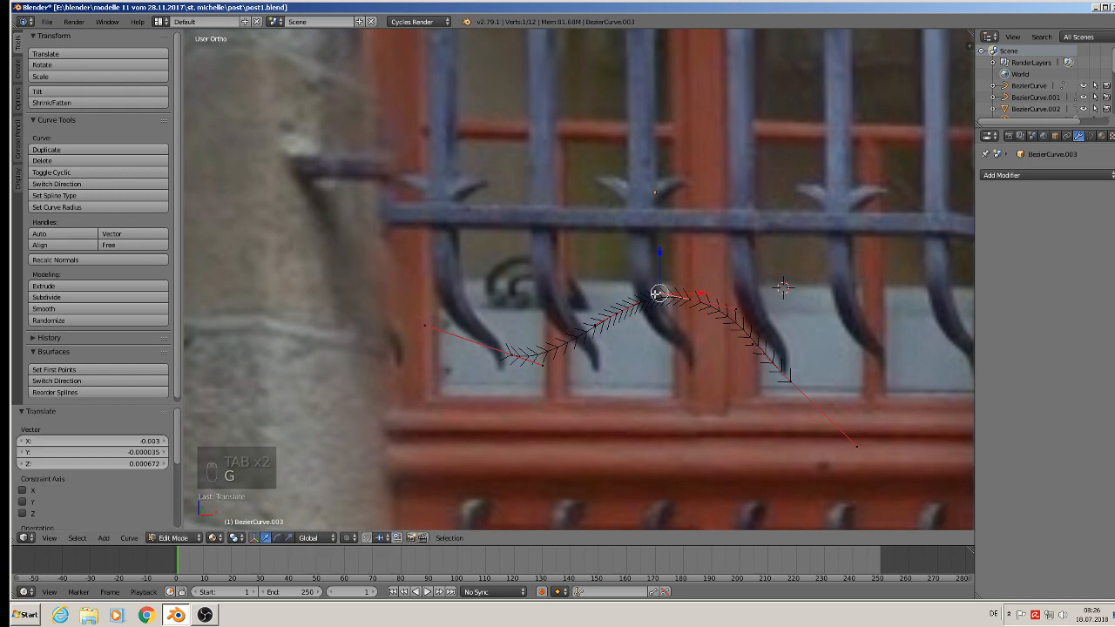
pyautogui.press('Tab')
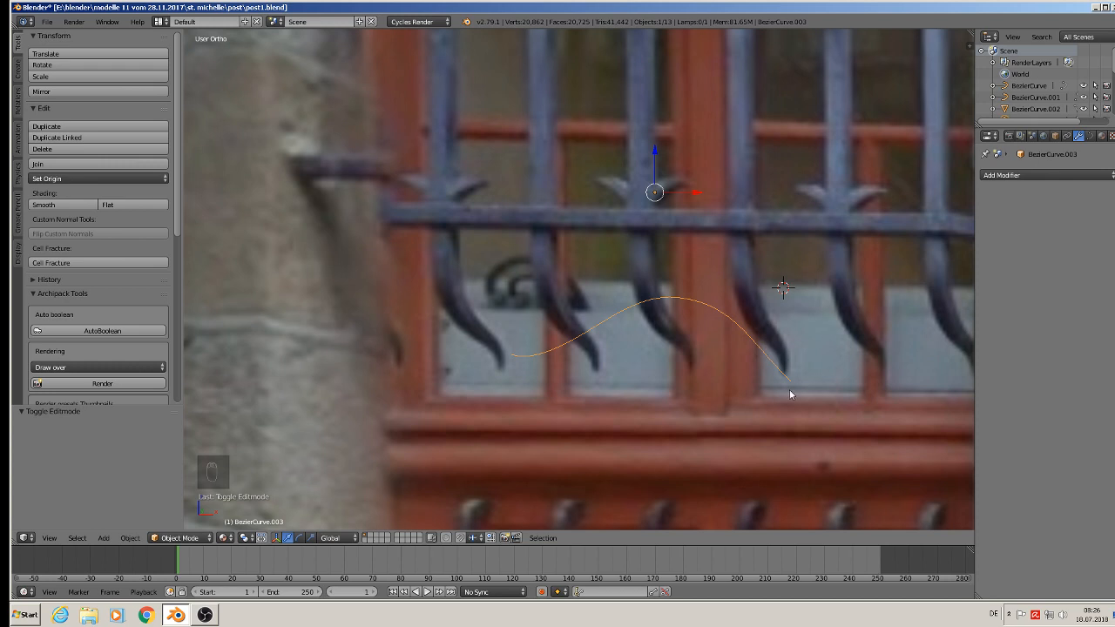
# Move the upper handle of the curve's right end point about 0.0025 to the right to reshape the slope
pyautogui.press('Tab')
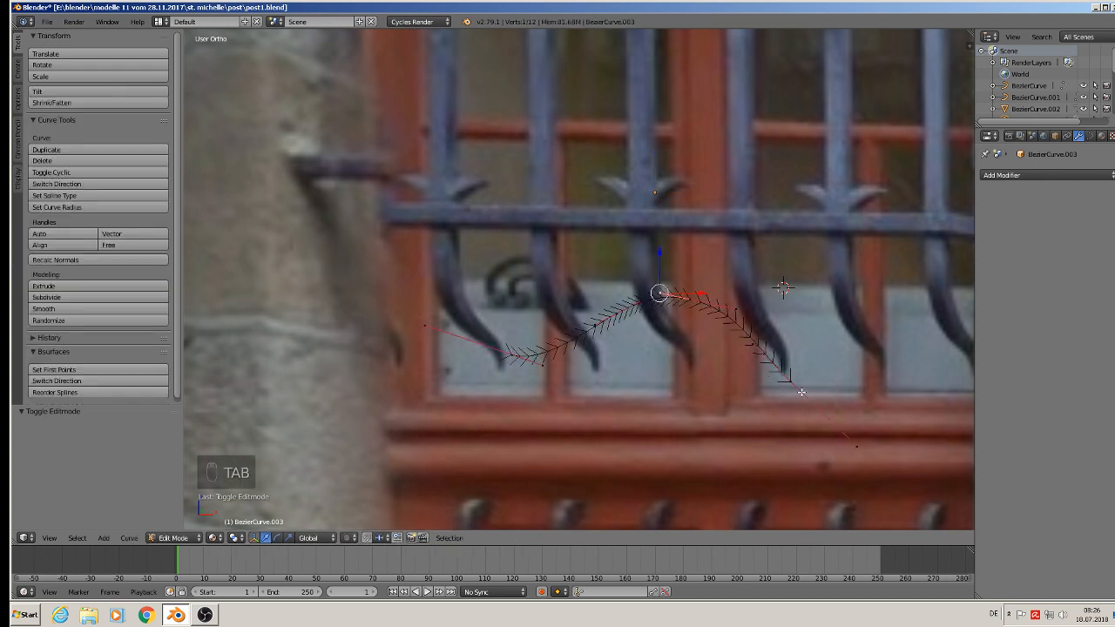
pyautogui.rightClick(744, 348)
pyautogui.press('g')
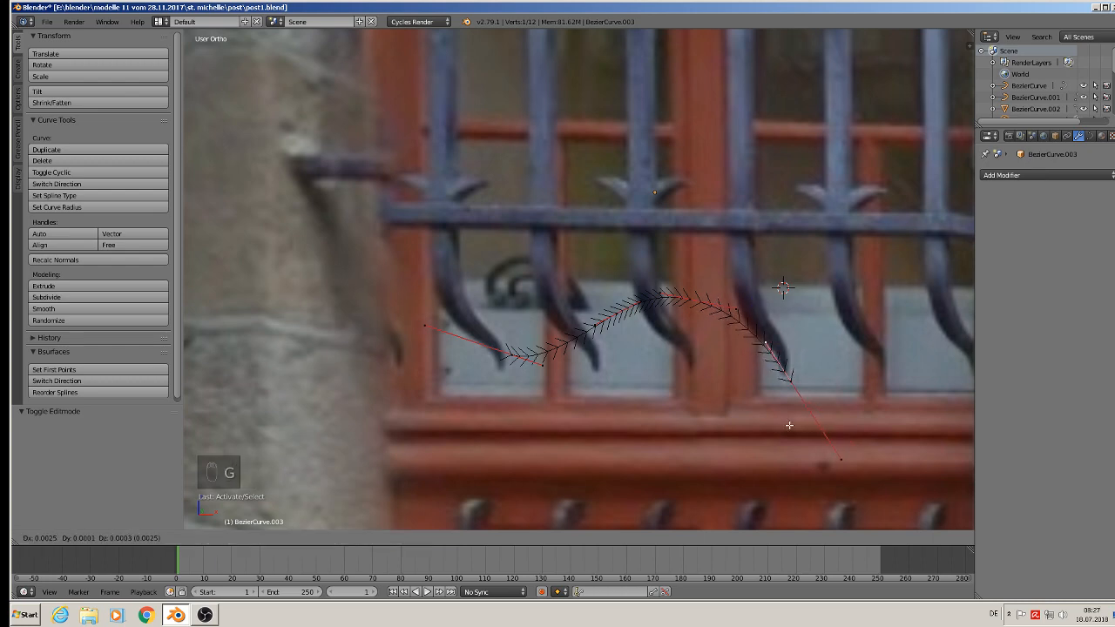
pyautogui.click(790, 426)
pyautogui.press('Tab')
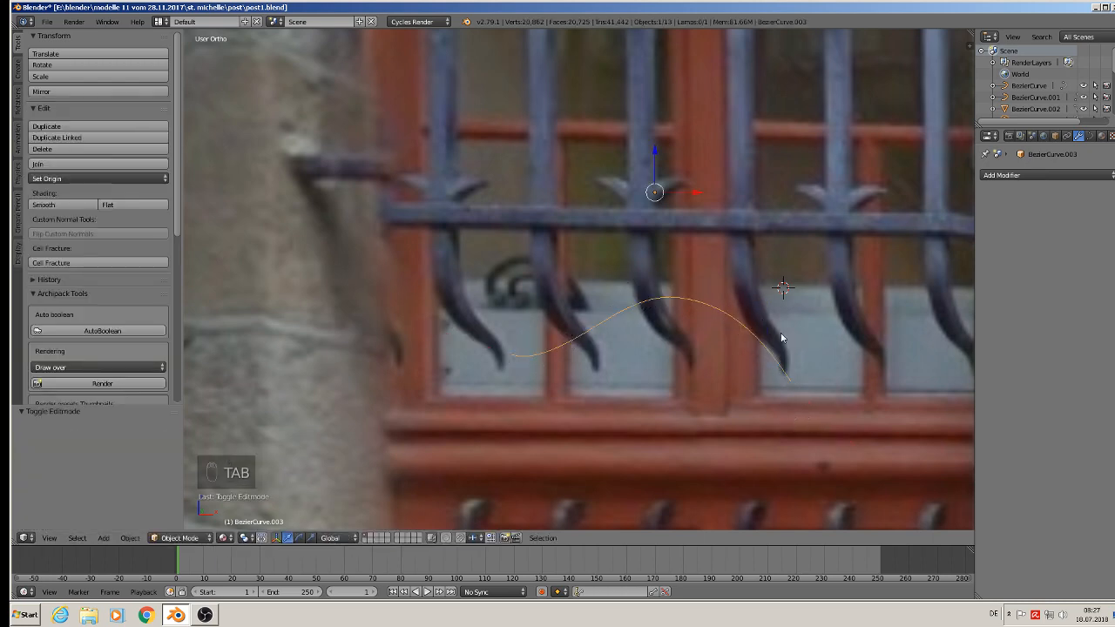
# Duplicate the white hook mesh at the top of the left window and move the copy -0.094 along the Z axis
pyautogui.scroll(-4, 830, 413)
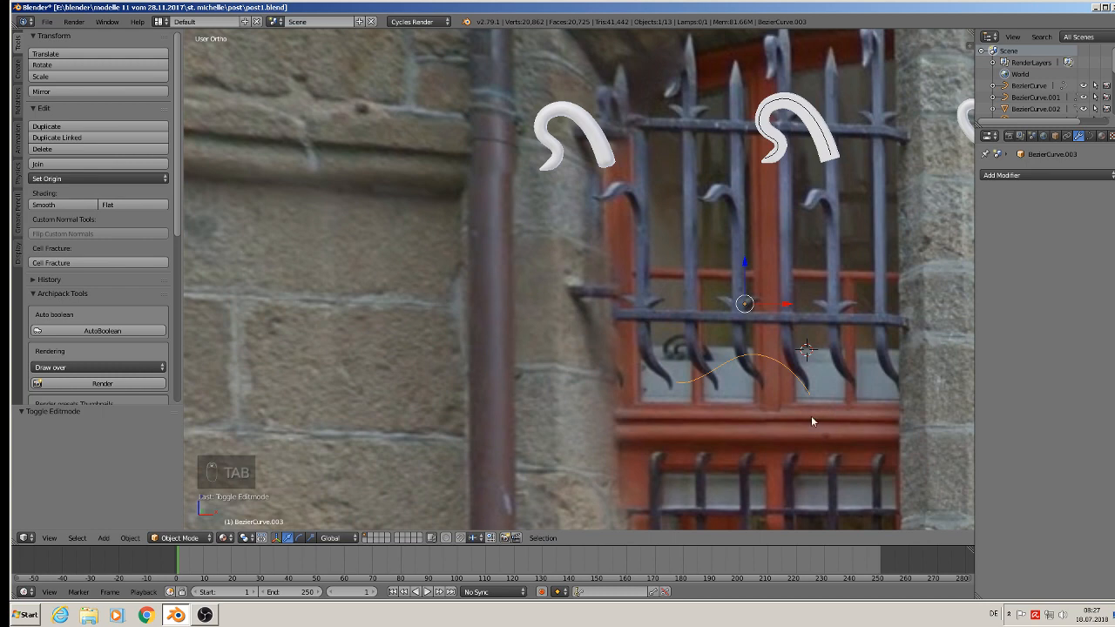
pyautogui.keyDown('shift'); pyautogui.moveTo(815, 414); pyautogui.dragTo(565, 359, button='middle'); pyautogui.keyUp('shift')
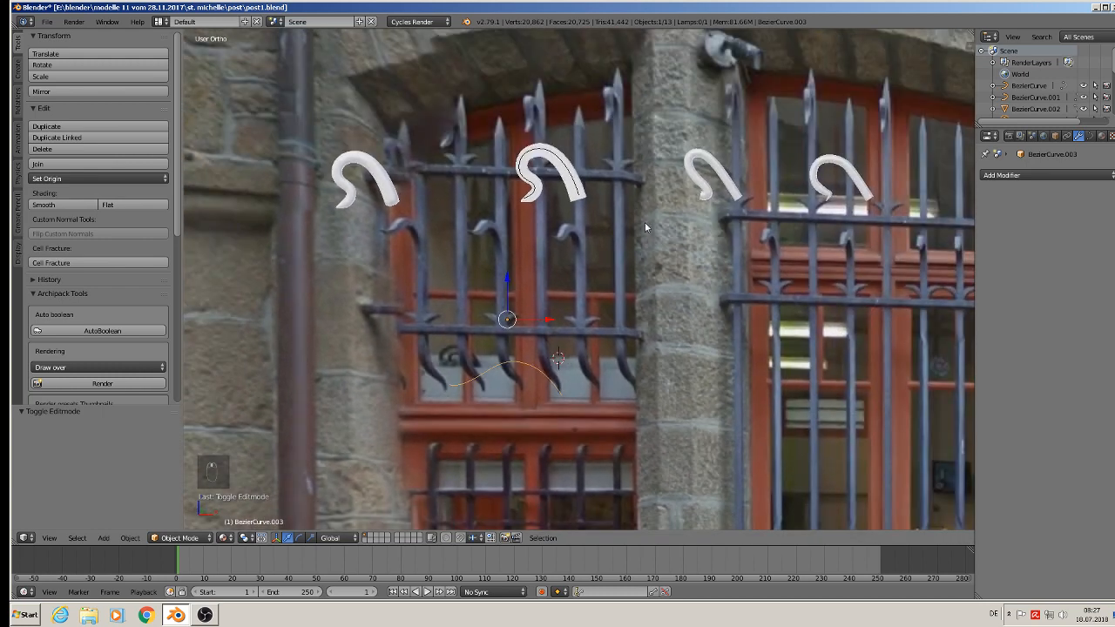
pyautogui.rightClick(568, 180)
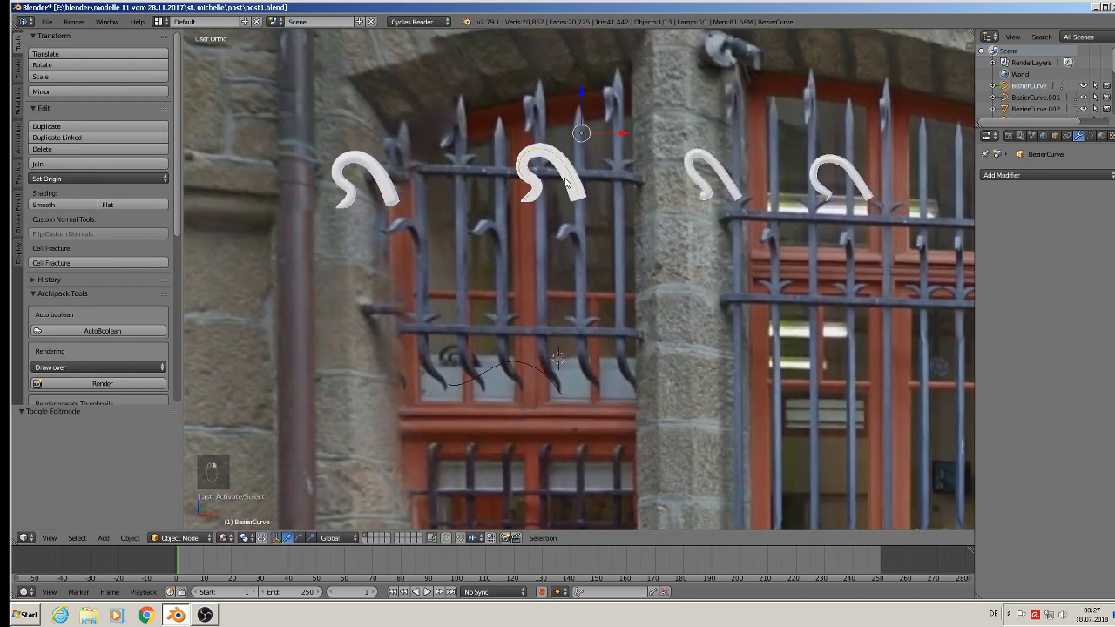
pyautogui.hotkey('shift', 'd')
pyautogui.rightClick(568, 180)
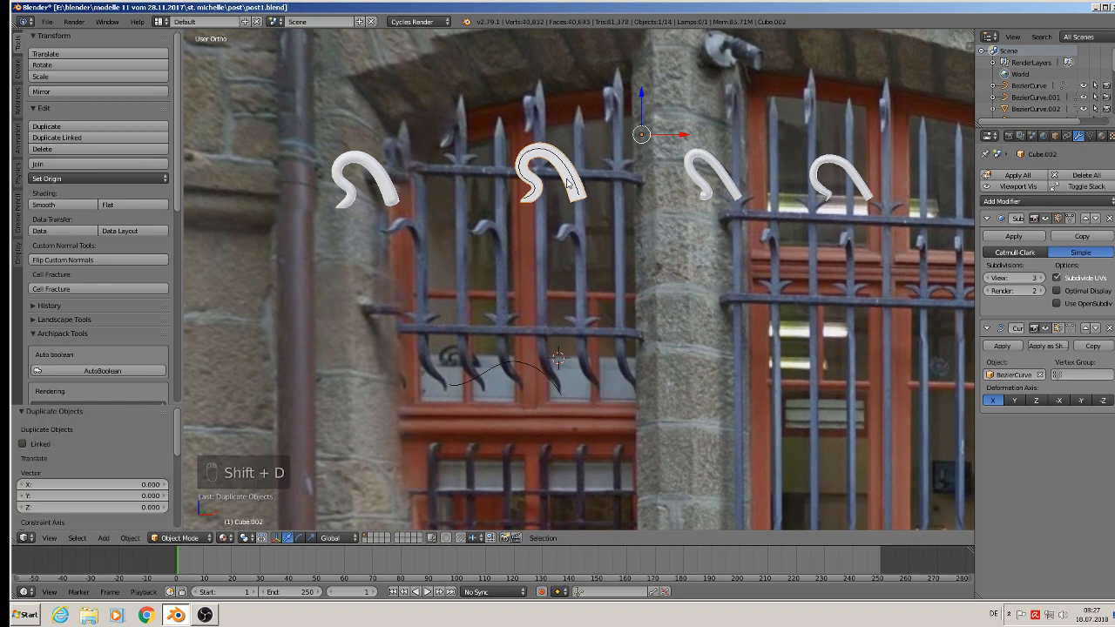
pyautogui.press('g')
pyautogui.press('z')
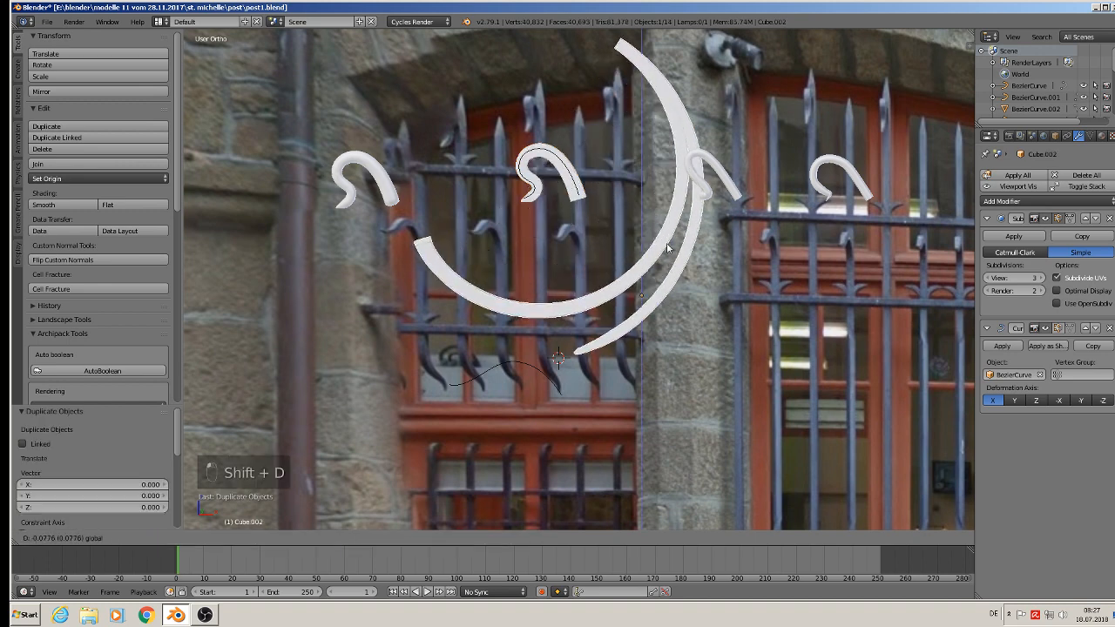
pyautogui.click(684, 311)
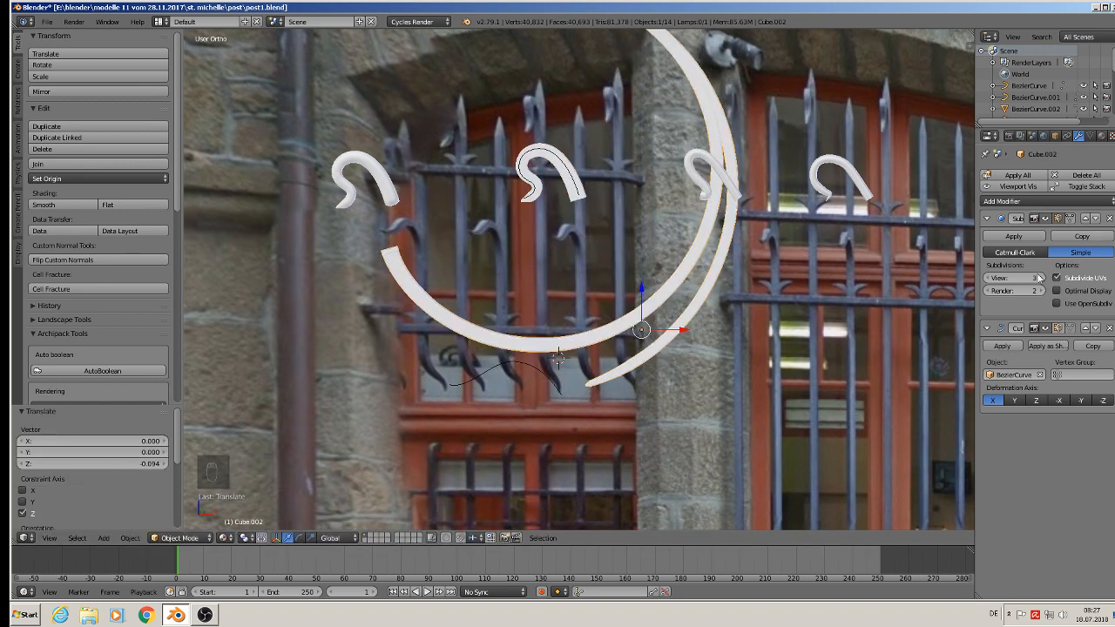
# Turn off the copy's Curve modifier display and lower the straight bar by 0.031 and another 0.005 along Z, below the curve
pyautogui.click(1046, 329)
pyautogui.scroll(3, 684, 345)
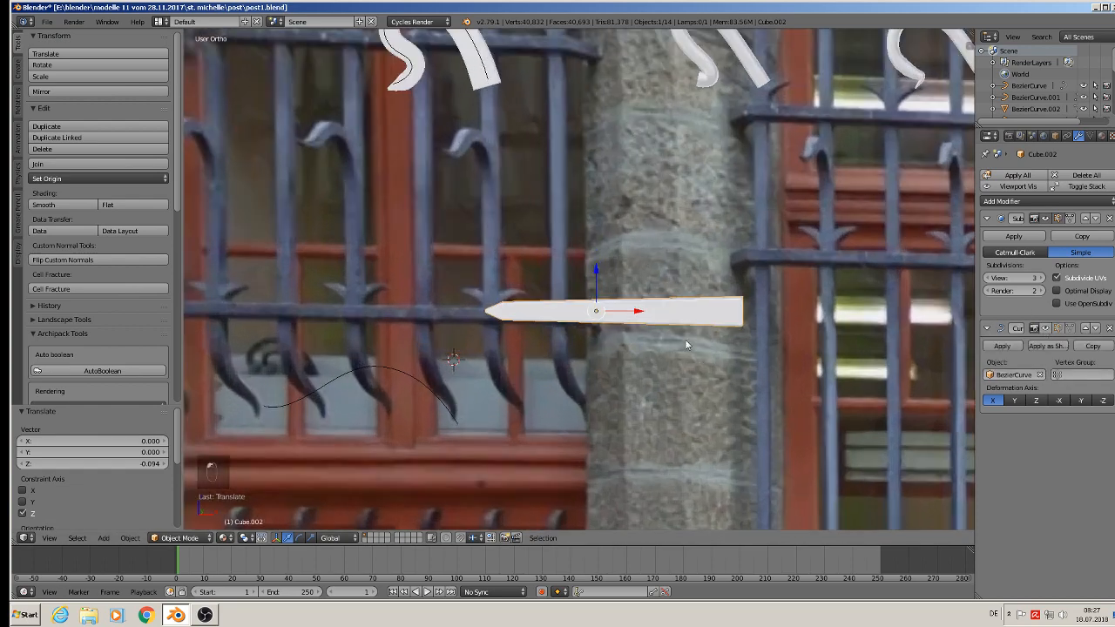
pyautogui.moveTo(595, 272); pyautogui.dragTo(593, 380)
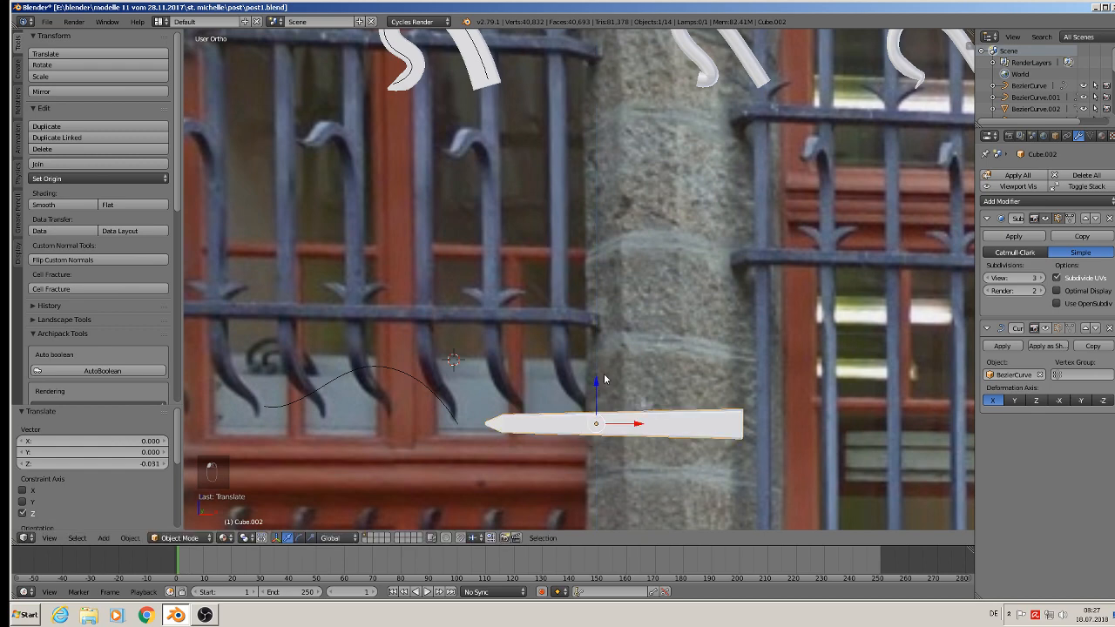
pyautogui.keyDown('shift'); pyautogui.moveTo(610, 376); pyautogui.dragTo(851, 339, button='middle'); pyautogui.keyUp('shift')
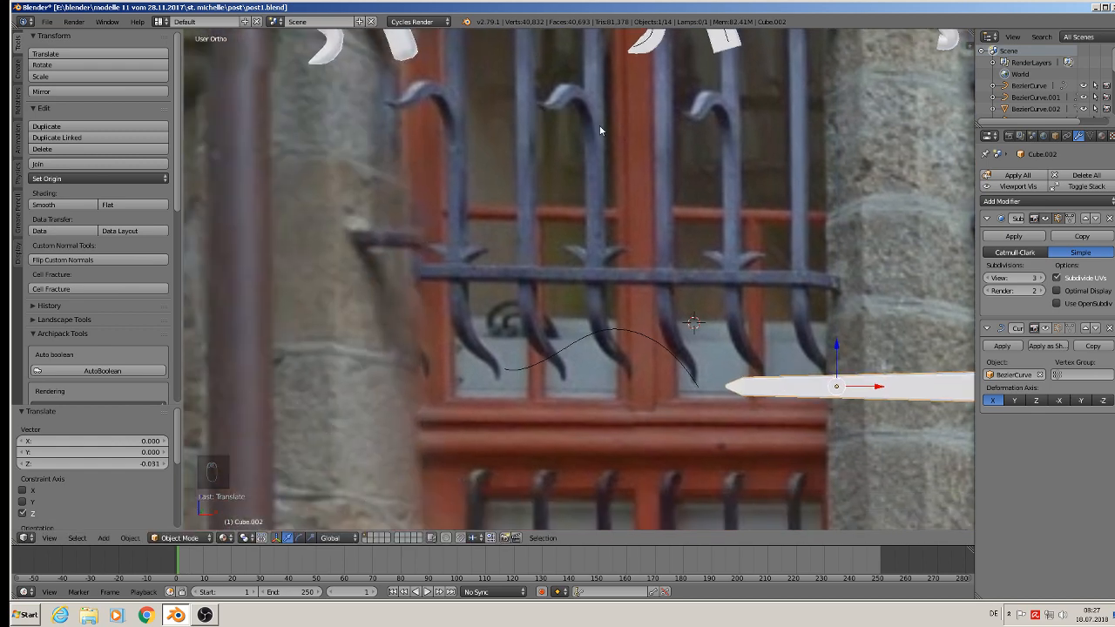
pyautogui.keyDown('shift'); pyautogui.moveTo(963, 381); pyautogui.dragTo(805, 370, button='middle'); pyautogui.keyUp('shift')
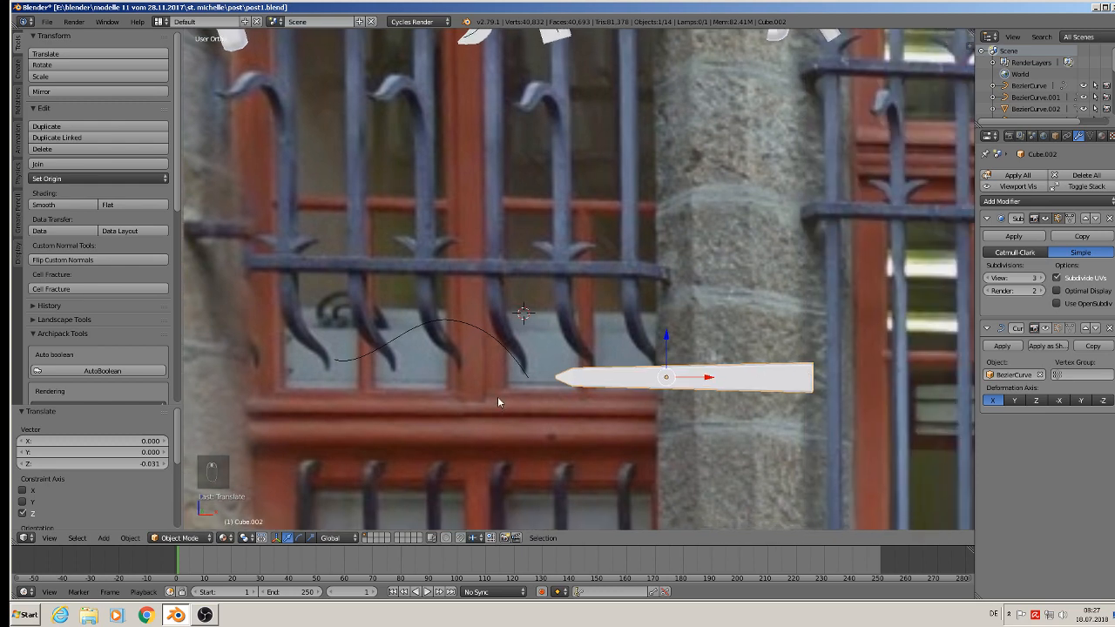
pyautogui.moveTo(666, 329); pyautogui.dragTo(660, 348)
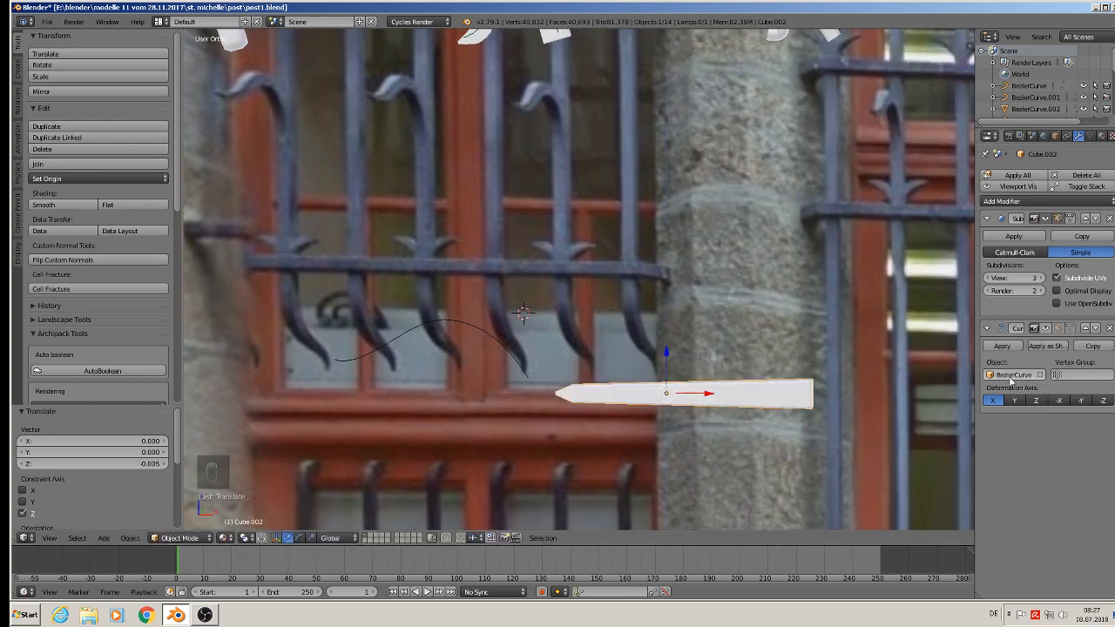
# Set the bar's Curve modifier object to BezierCurve.003 and turn its viewport display back on
pyautogui.rightClick(433, 326)
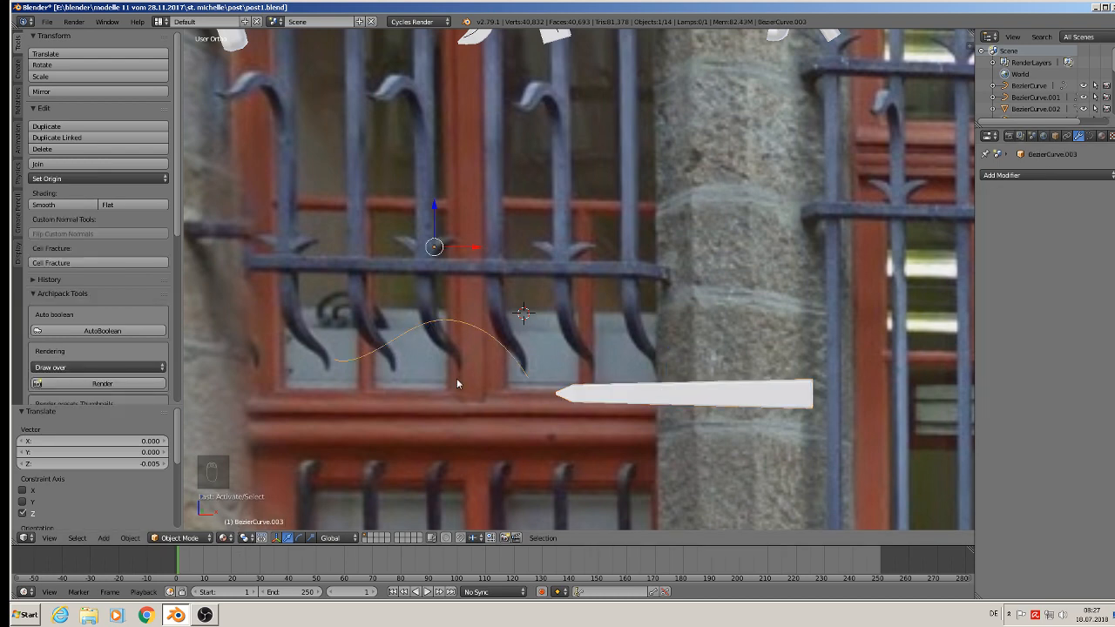
pyautogui.rightClick(682, 405)
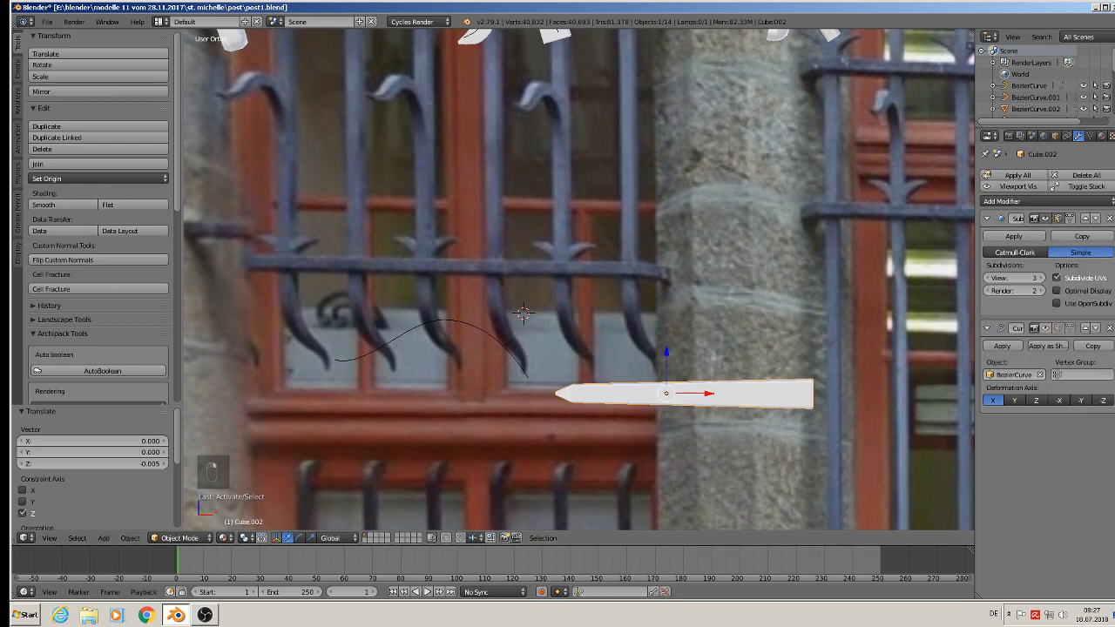
pyautogui.click(1037, 377)
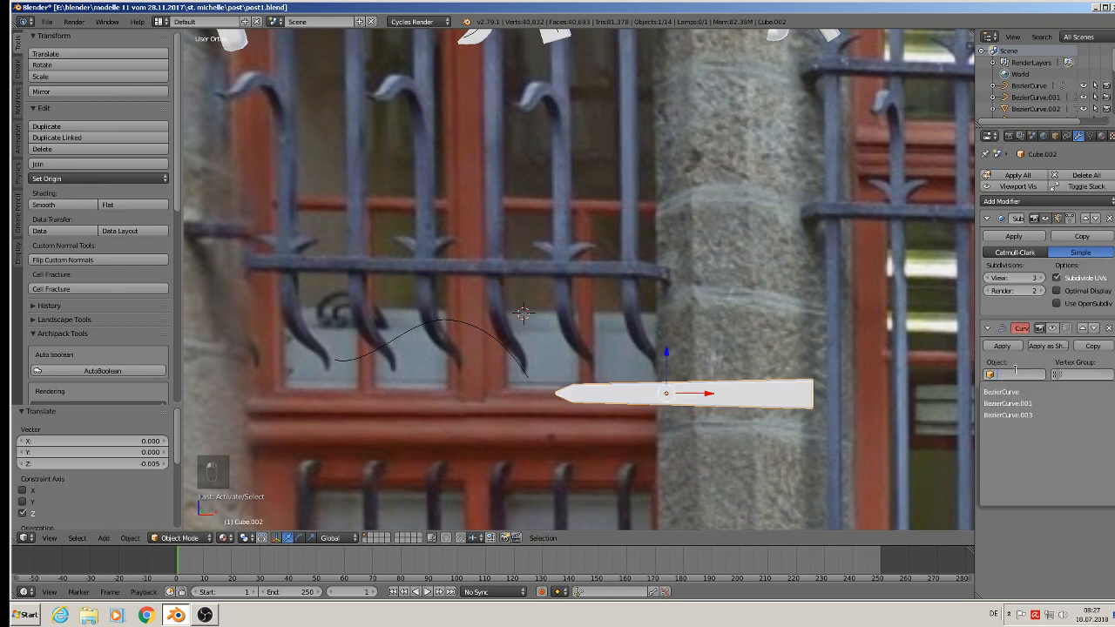
pyautogui.click(1009, 415)
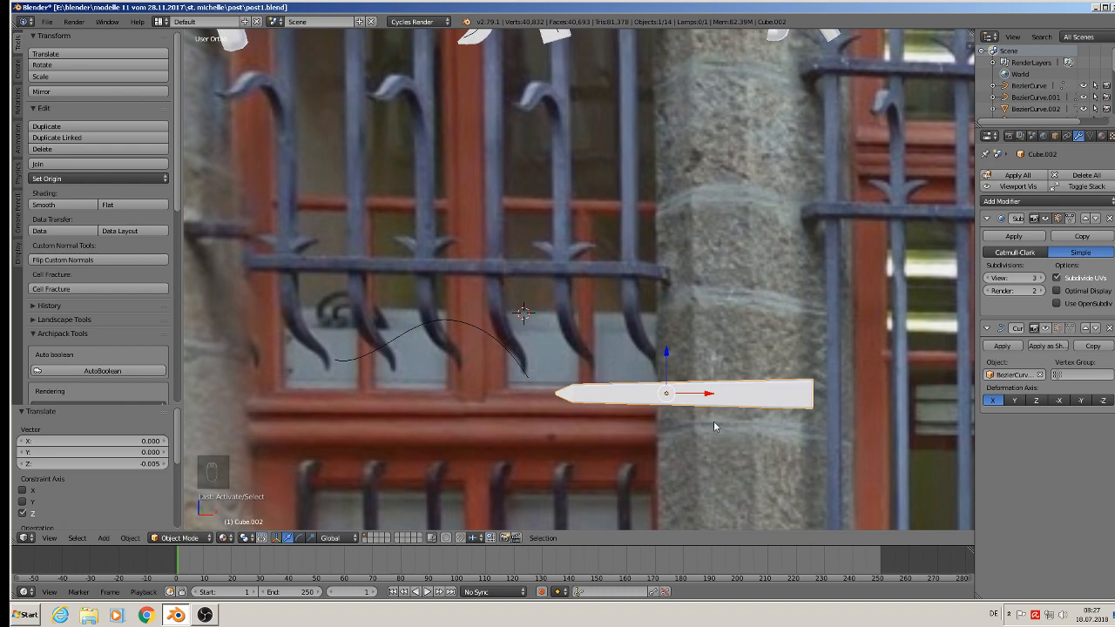
pyautogui.click(1044, 328)
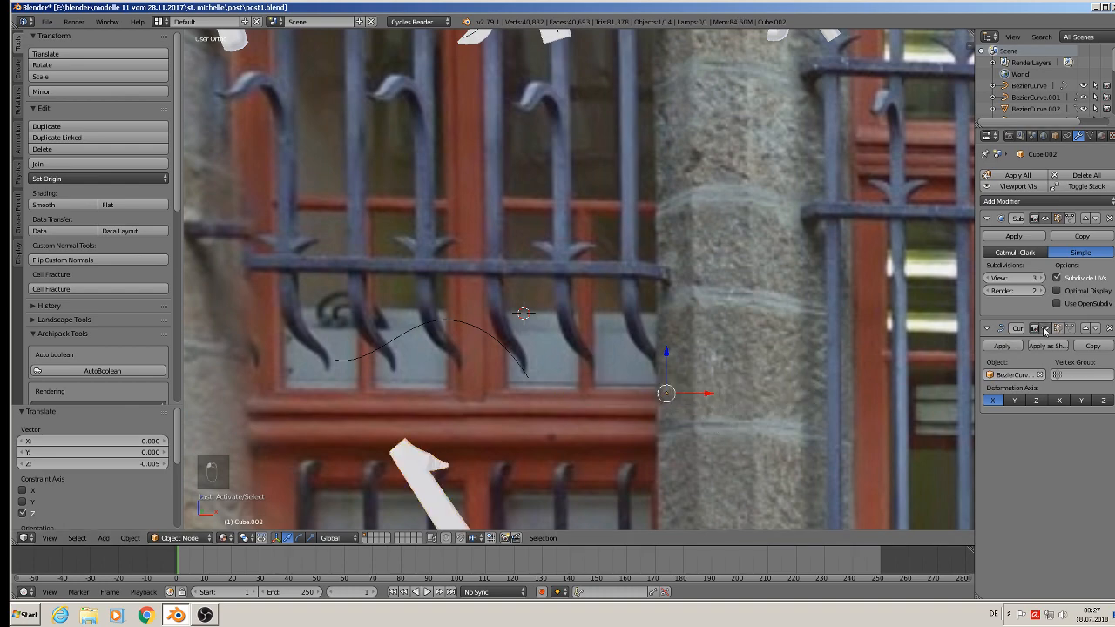
# In front view, move the deformed bar -0.042 in X and 0.040 in Z so it follows the new S-shaped curve
pyautogui.scroll(-3, 655, 471)
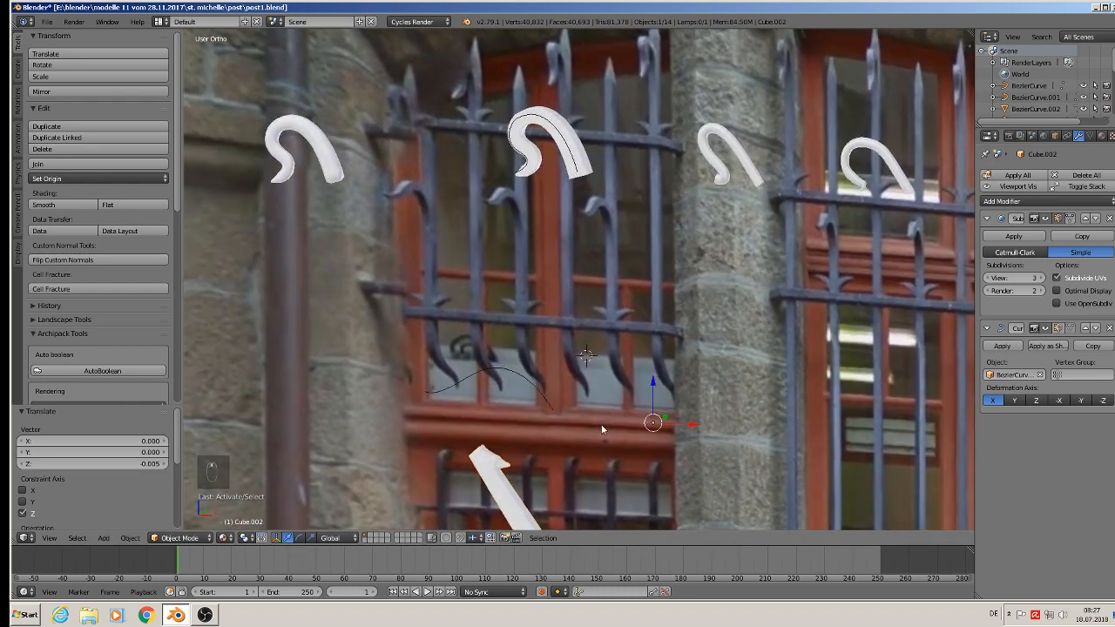
pyautogui.press('KP_1')
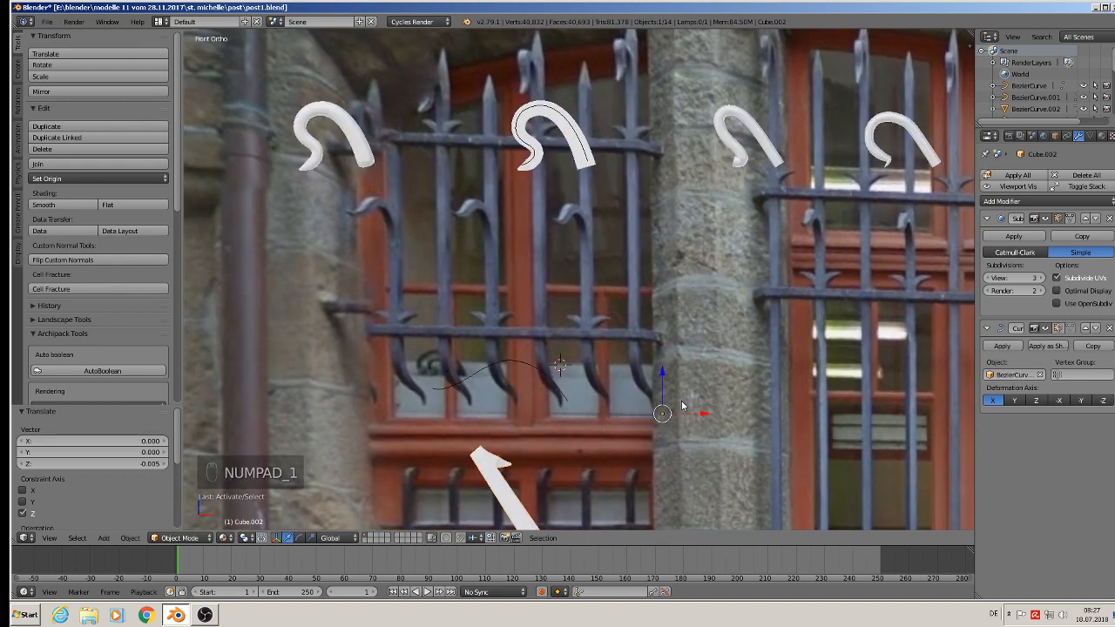
pyautogui.press('g')
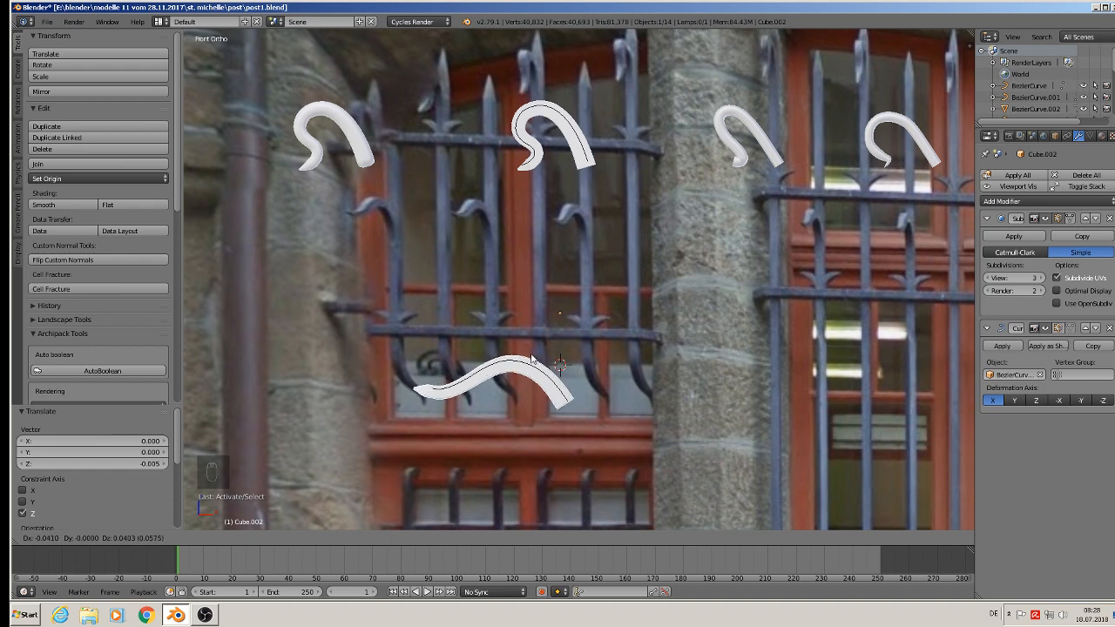
pyautogui.click(532, 360)
pyautogui.moveTo(569, 371); pyautogui.dragTo(532, 352, button='middle')
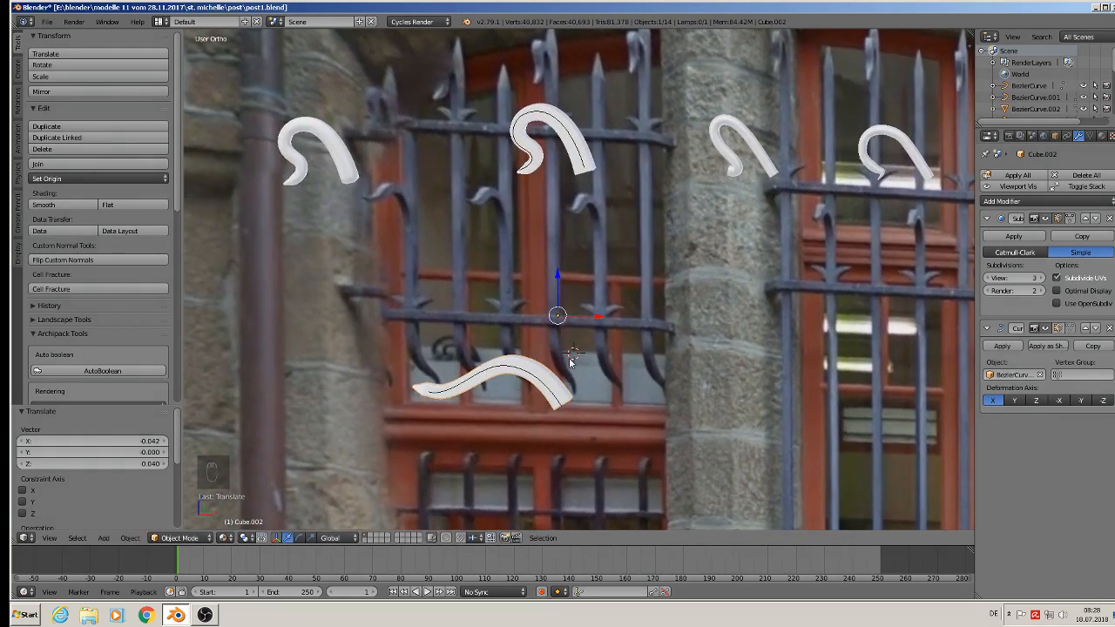
pyautogui.press('KP_1')
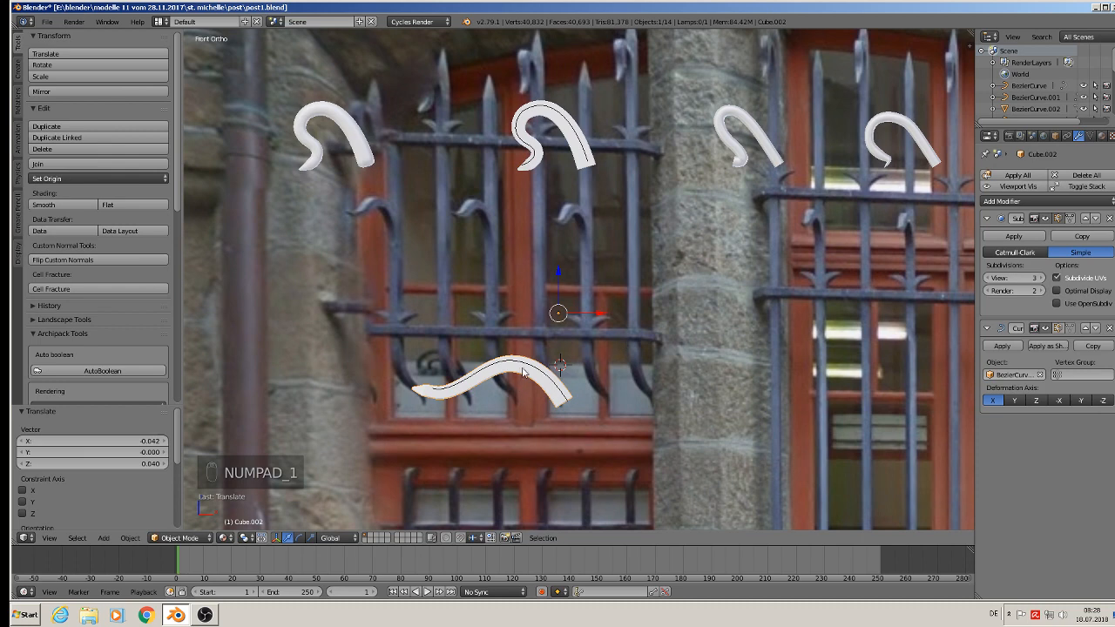
# Duplicate the S-shaped bar together with its curve and move the copies -0.110 along the X axis
pyautogui.keyDown('shift'); pyautogui.rightClick(523, 372); pyautogui.keyUp('shift')
pyautogui.rightClick(523, 369)
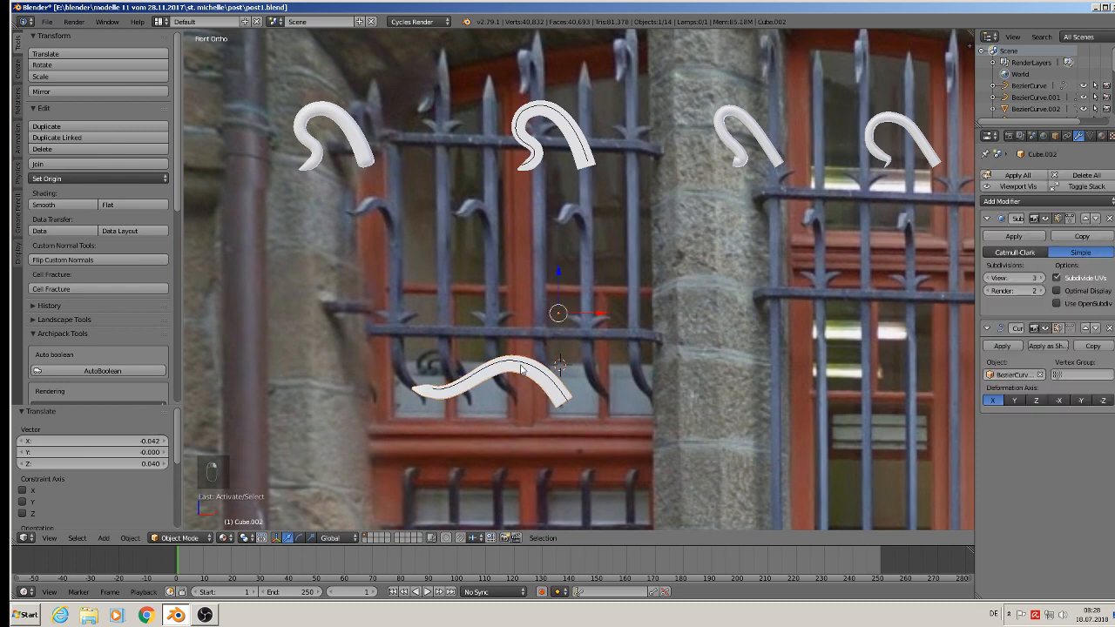
pyautogui.keyDown('shift'); pyautogui.rightClick(522, 366); pyautogui.keyUp('shift')
pyautogui.hotkey('shift', 'd')
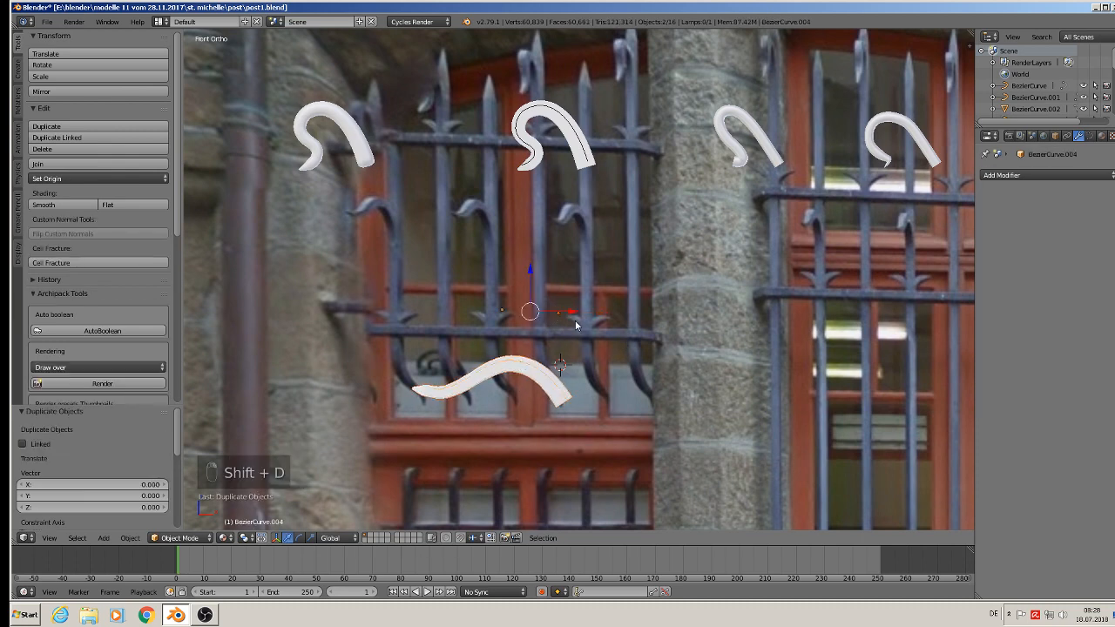
pyautogui.press('x')
pyautogui.click(294, 332)
pyautogui.keyDown('shift'); pyautogui.moveTo(355, 353); pyautogui.dragTo(773, 277, button='middle'); pyautogui.keyUp('shift')
pyautogui.scroll(1, 730, 302)
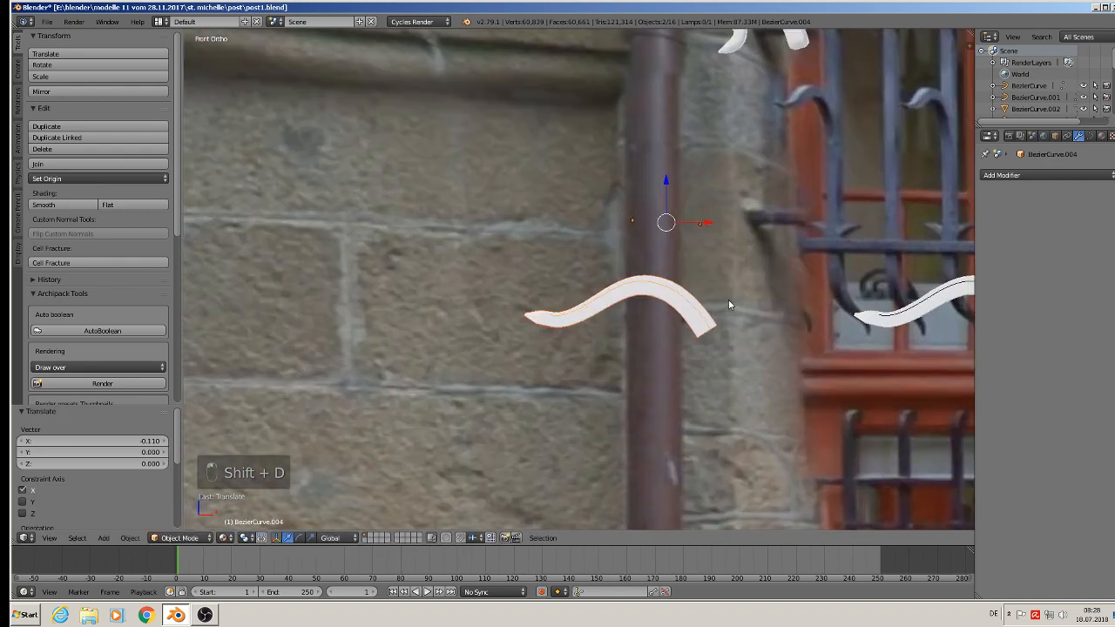
# Apply the Curve modifier on the copied bar and turn off the viewport display of its Subdivision Surface modifier
pyautogui.rightClick(638, 289)
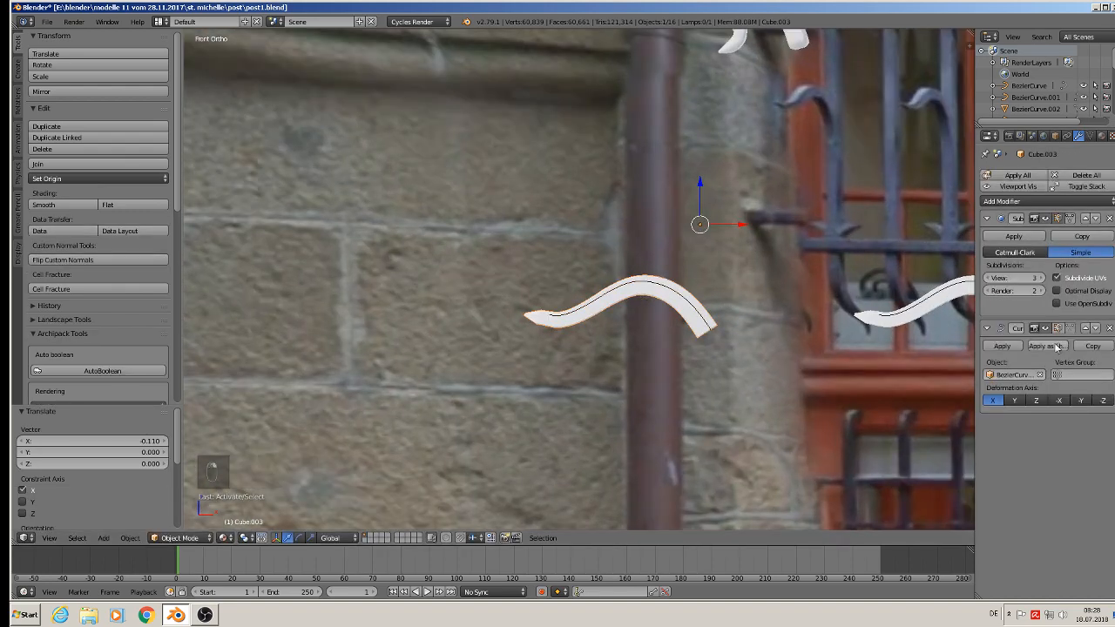
pyautogui.click(996, 346)
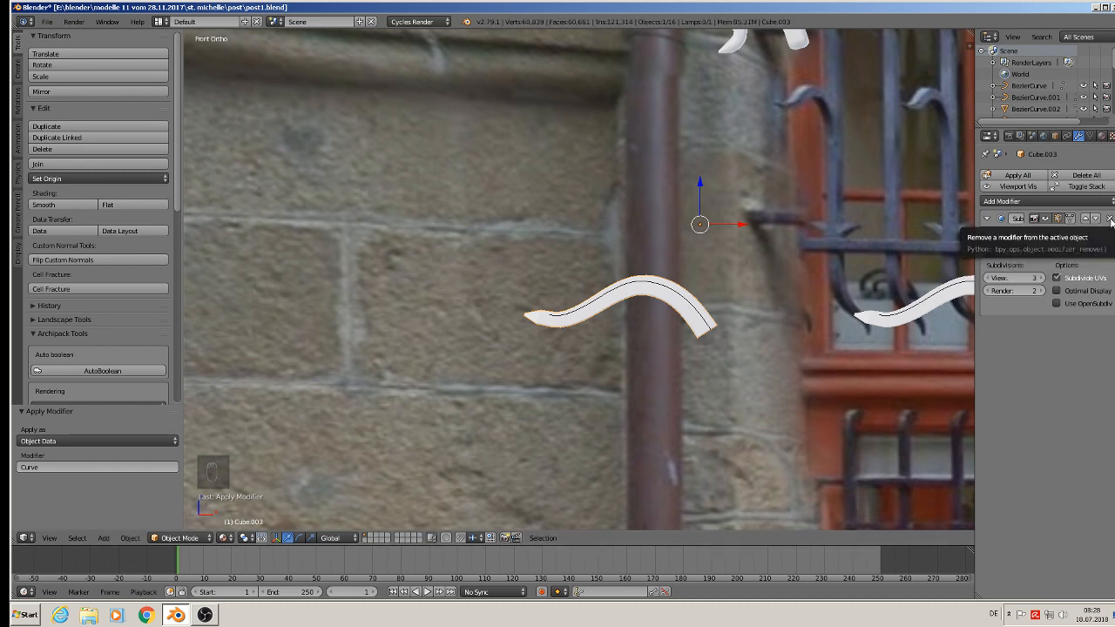
pyautogui.click(1044, 219)
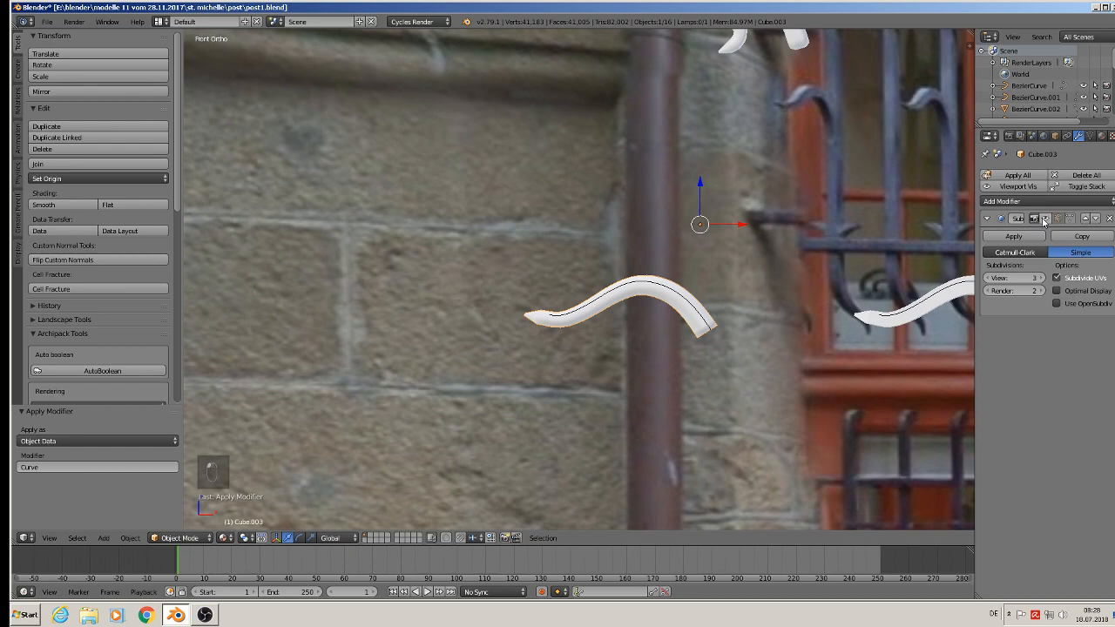
# Remove the Subdivision Surface modifier from the copied bar and open its mesh for editing
pyautogui.moveTo(872, 344); pyautogui.dragTo(610, 394, button='middle')
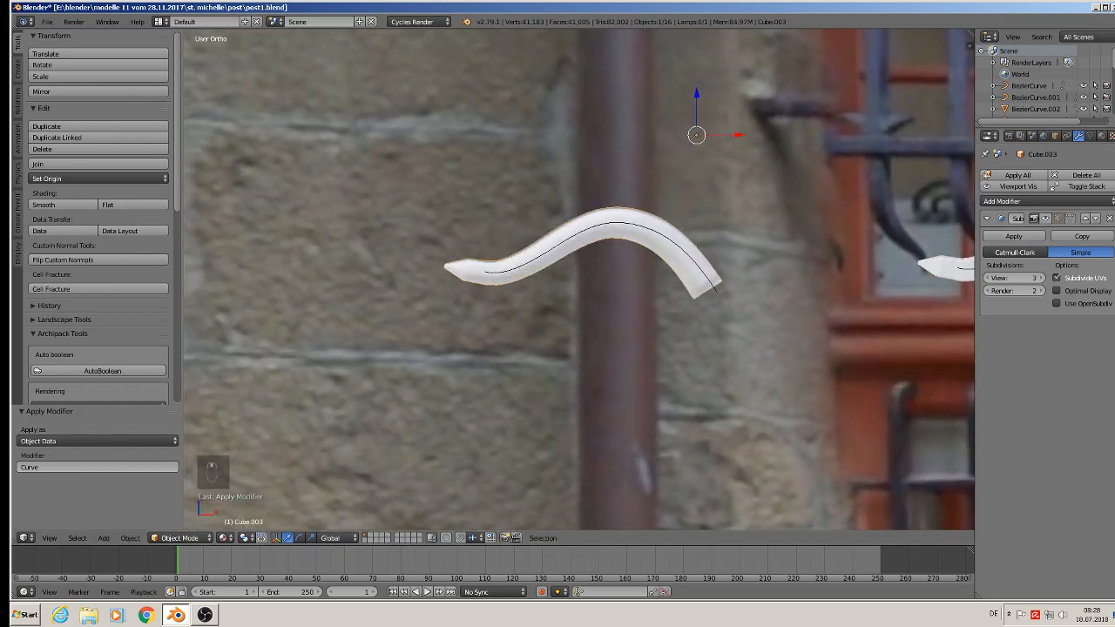
pyautogui.click(1110, 221)
pyautogui.press('Tab')
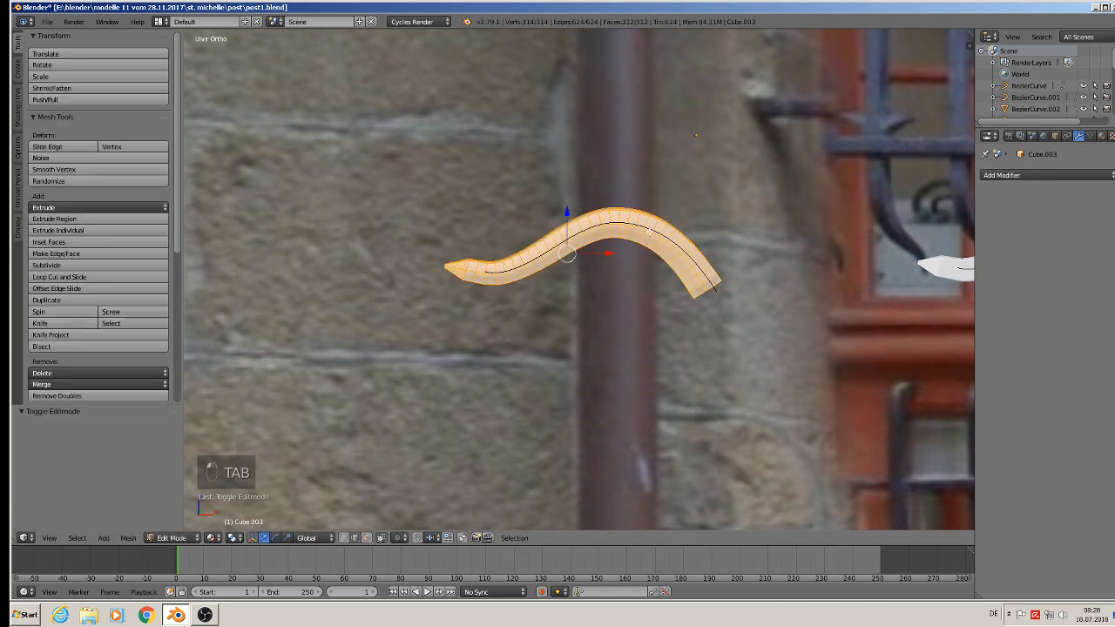
# Finish editing the copied bar's mesh and move its Bezier curve to the second layer
pyautogui.press('a')
pyautogui.press('a')
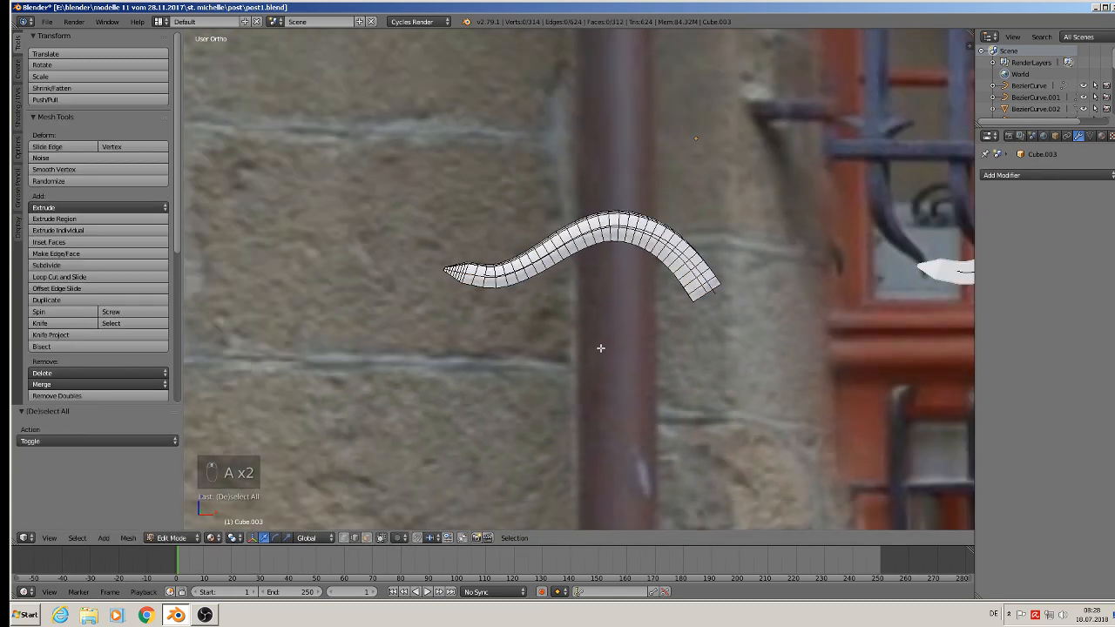
pyautogui.press('Tab')
pyautogui.moveTo(602, 353); pyautogui.dragTo(639, 363, button='middle')
pyautogui.rightClick(644, 244)
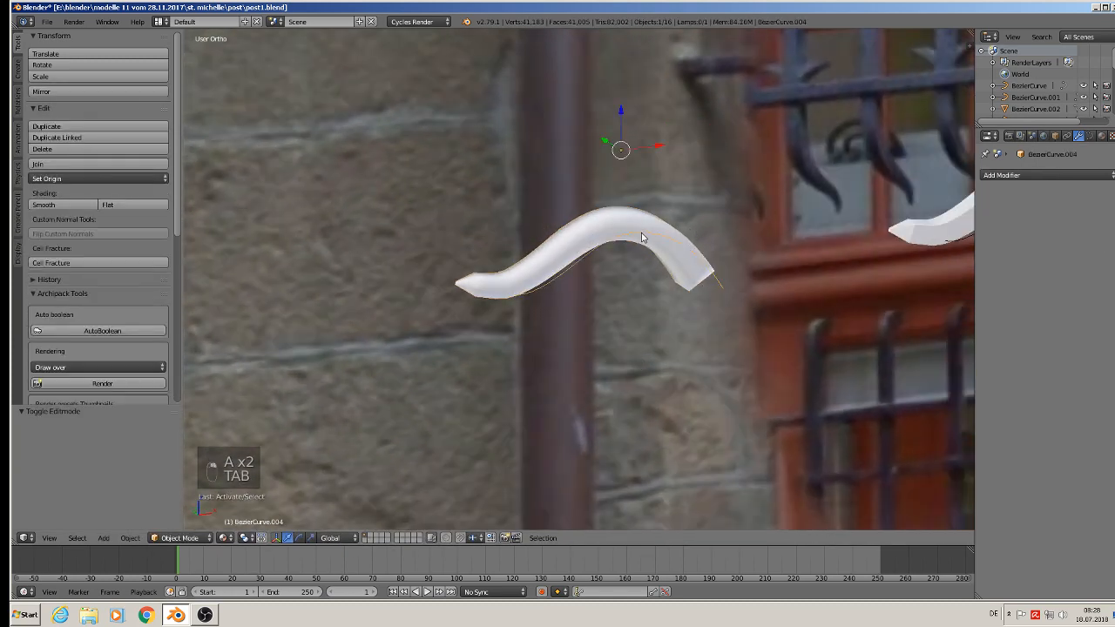
pyautogui.press('m')
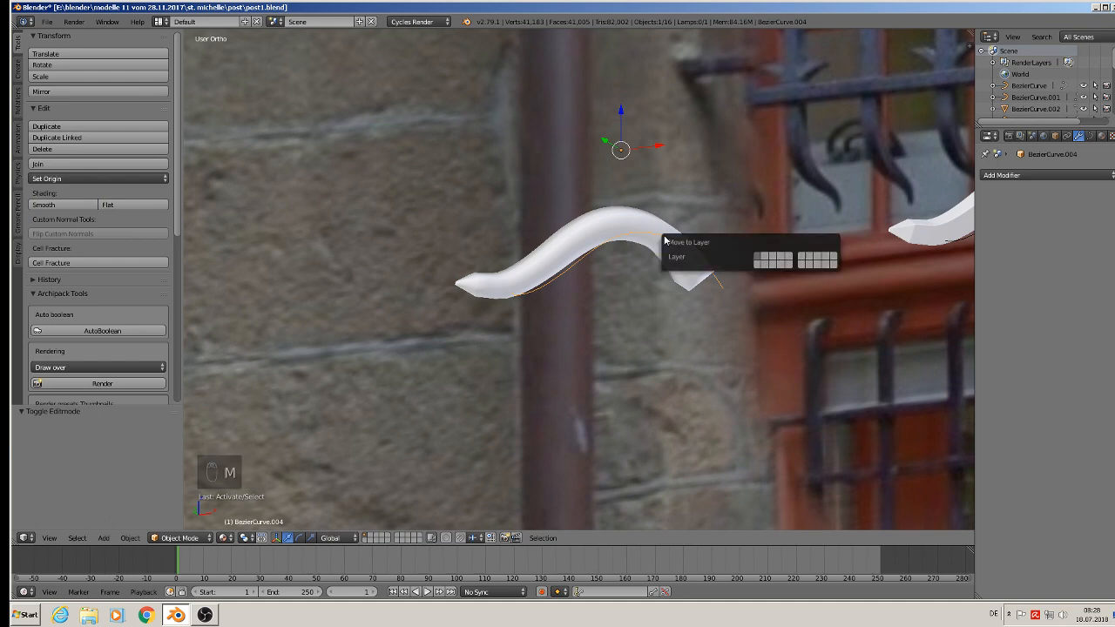
pyautogui.click(765, 259)
# In front view, move the copied S-shaped bar -0.114 along the X axis onto the blank stone wall
pyautogui.moveTo(765, 259); pyautogui.dragTo(718, 350, button='middle')
pyautogui.scroll(-4, 634, 344)
pyautogui.press('KP_1')
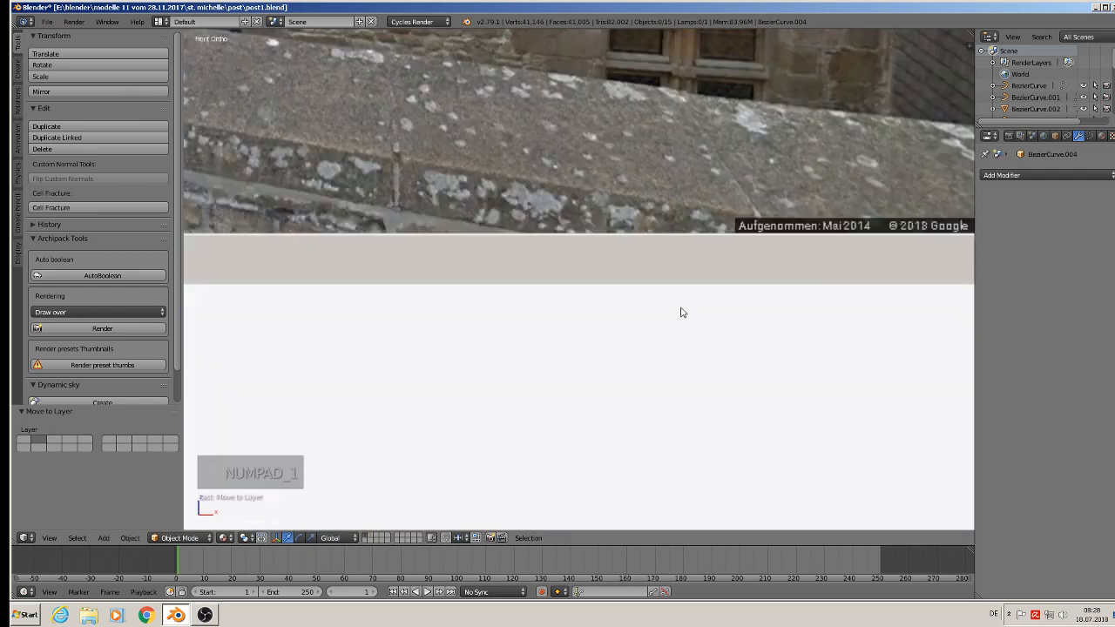
pyautogui.scroll(-8, 662, 312)
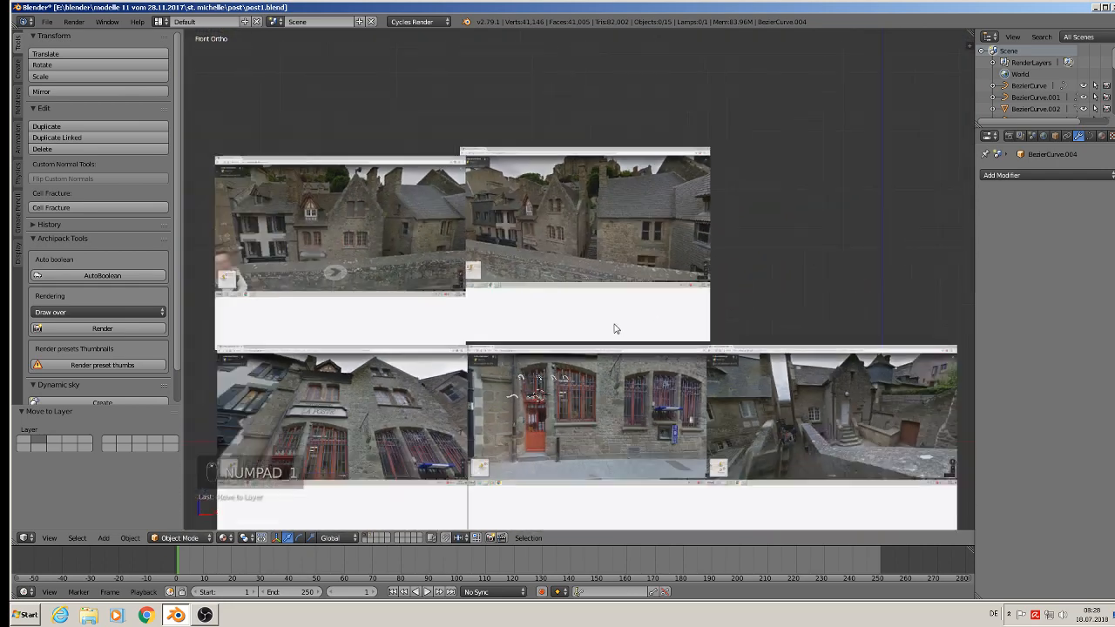
pyautogui.scroll(8, 589, 383)
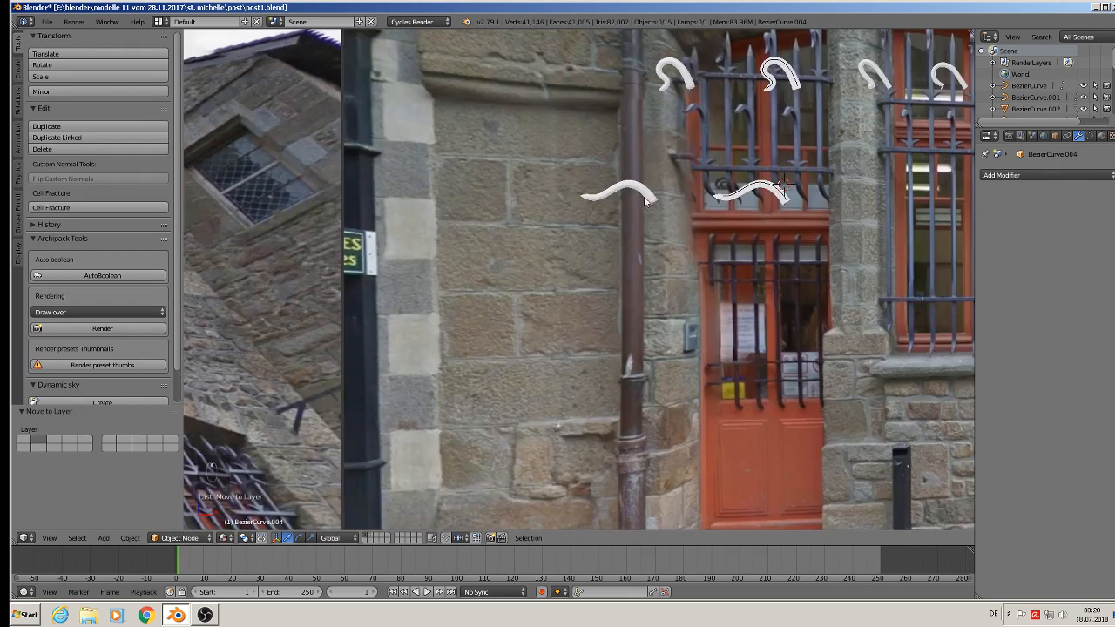
pyautogui.rightClick(645, 193)
pyautogui.rightClick(653, 196)
pyautogui.moveTo(680, 161); pyautogui.dragTo(546, 155)
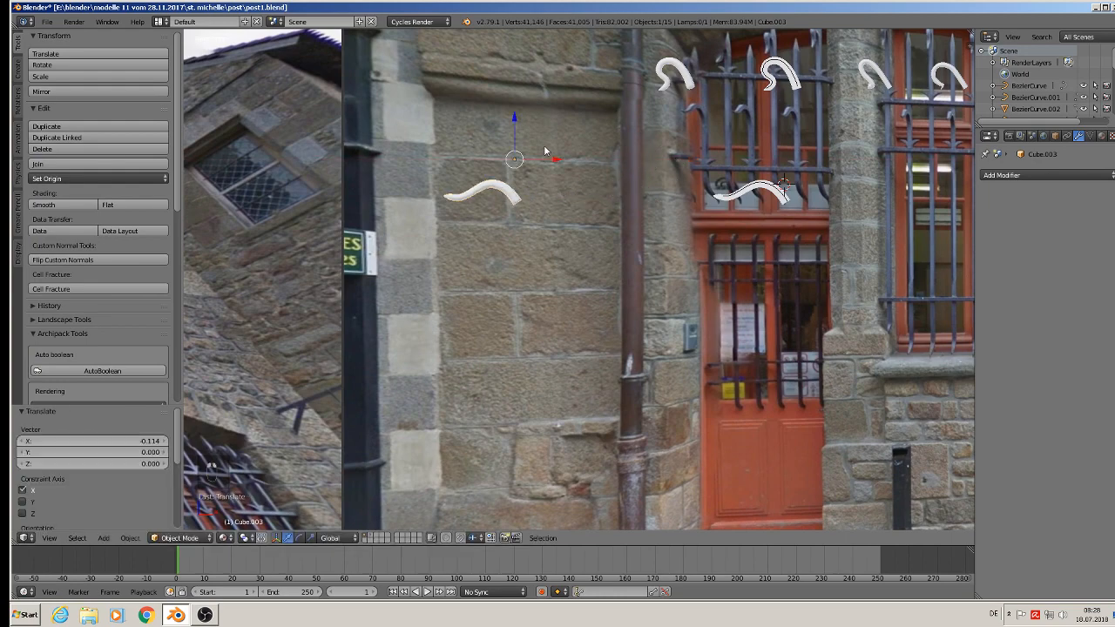
# Move the hook-shaped bar beside the upper grille -0.151 along the X axis, placing it above the S-shaped bar
pyautogui.rightClick(700, 70)
pyautogui.moveTo(756, 55); pyautogui.dragTo(570, 59)
pyautogui.keyDown('shift'); pyautogui.moveTo(653, 292); pyautogui.dragTo(496, 364, button='middle'); pyautogui.keyUp('shift')
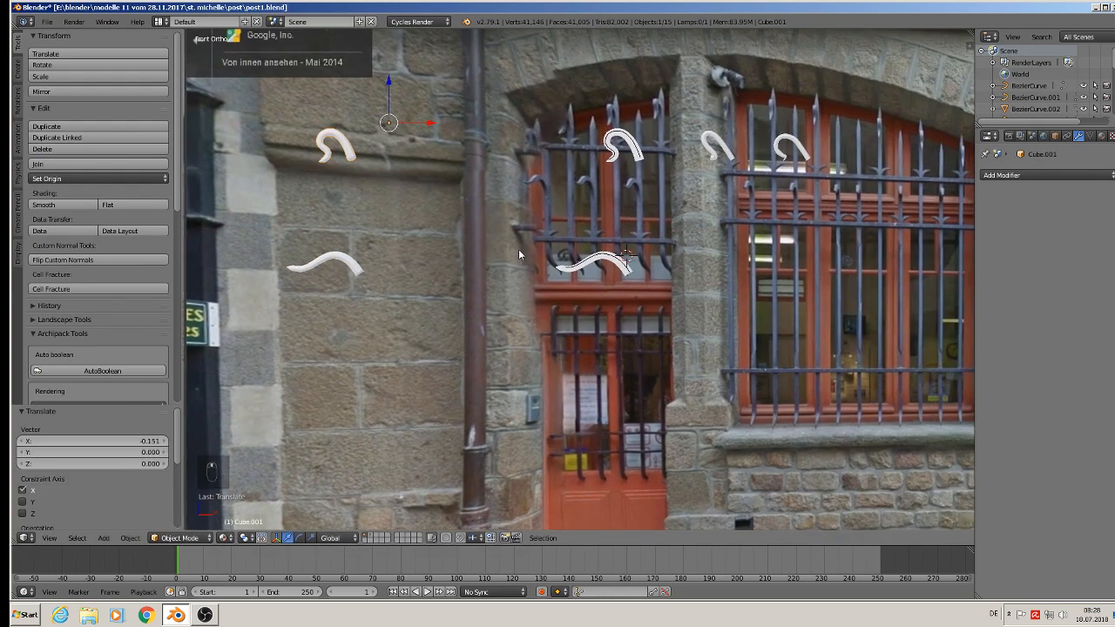
pyautogui.scroll(1, 527, 247)
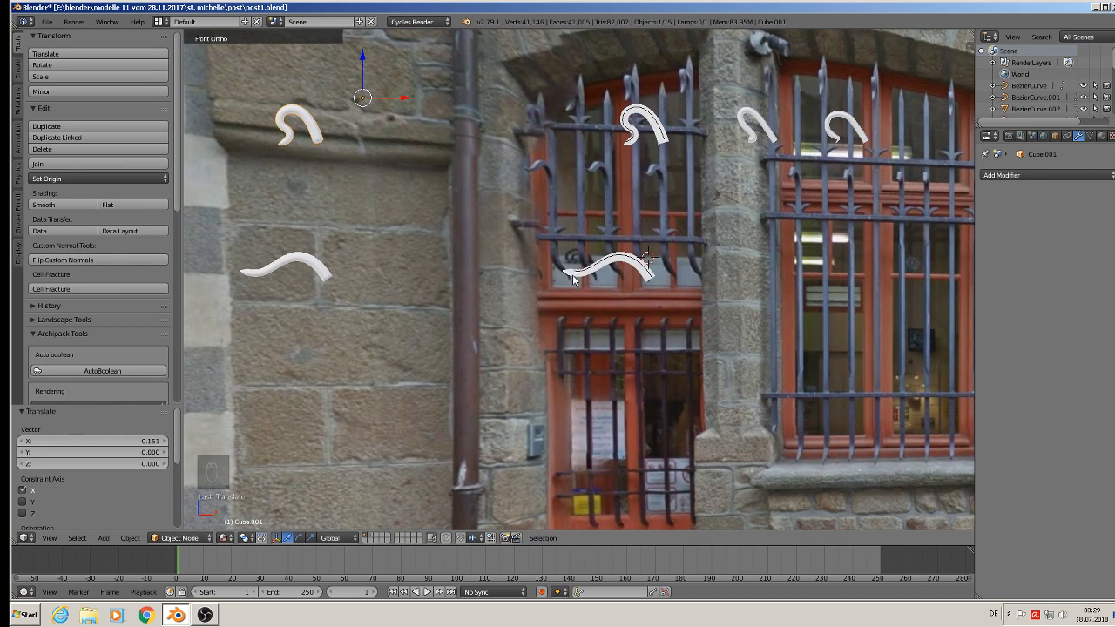
# Duplicate the S-shaped bar on the wall, offset the copy 0.102 along X and rotate it 213° about Y
pyautogui.rightClick(322, 271)
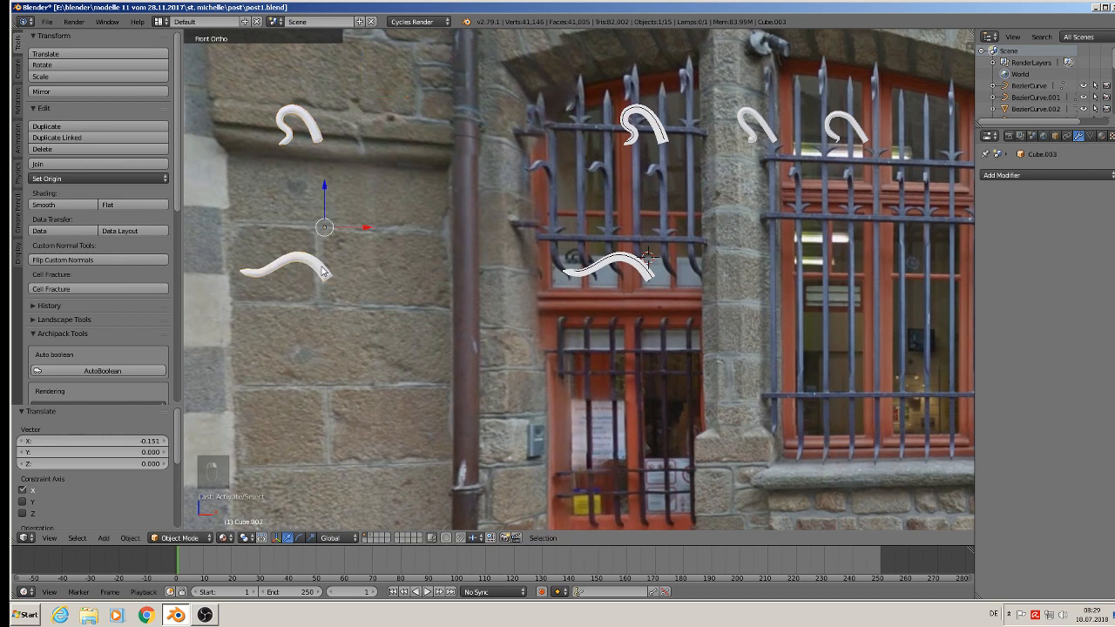
pyautogui.hotkey('shift', 'd')
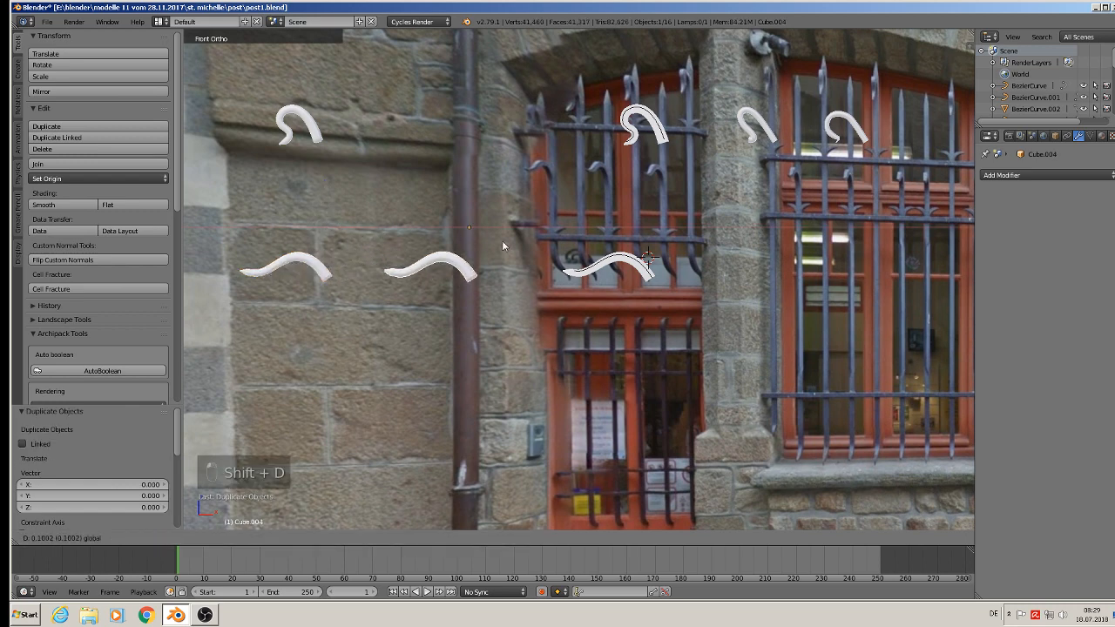
pyautogui.click(505, 241)
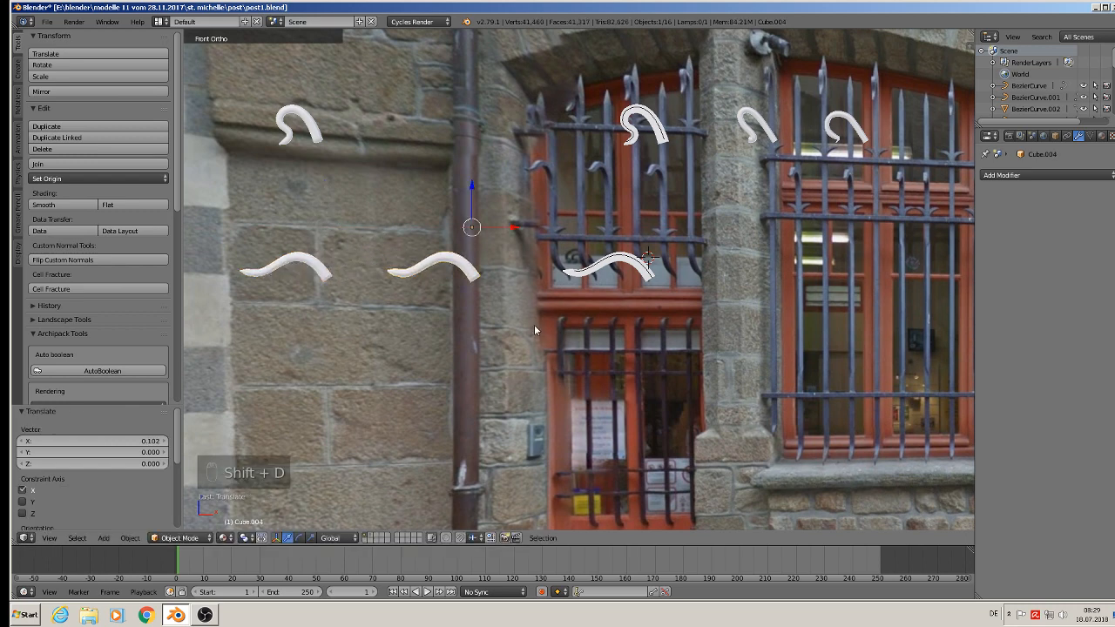
pyautogui.press('r')
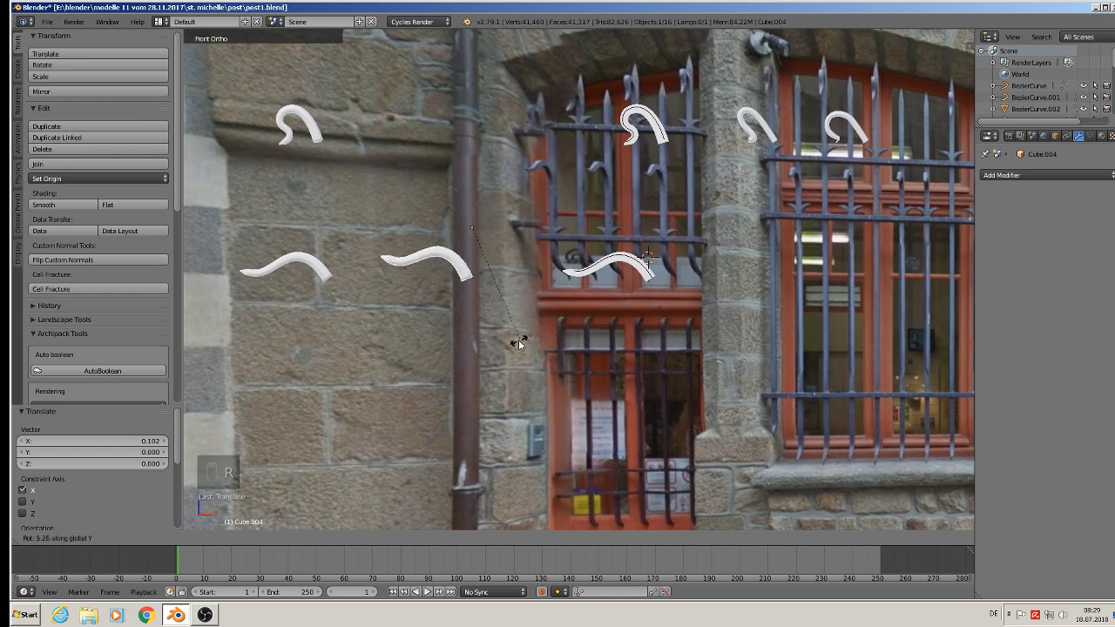
pyautogui.click(472, 152)
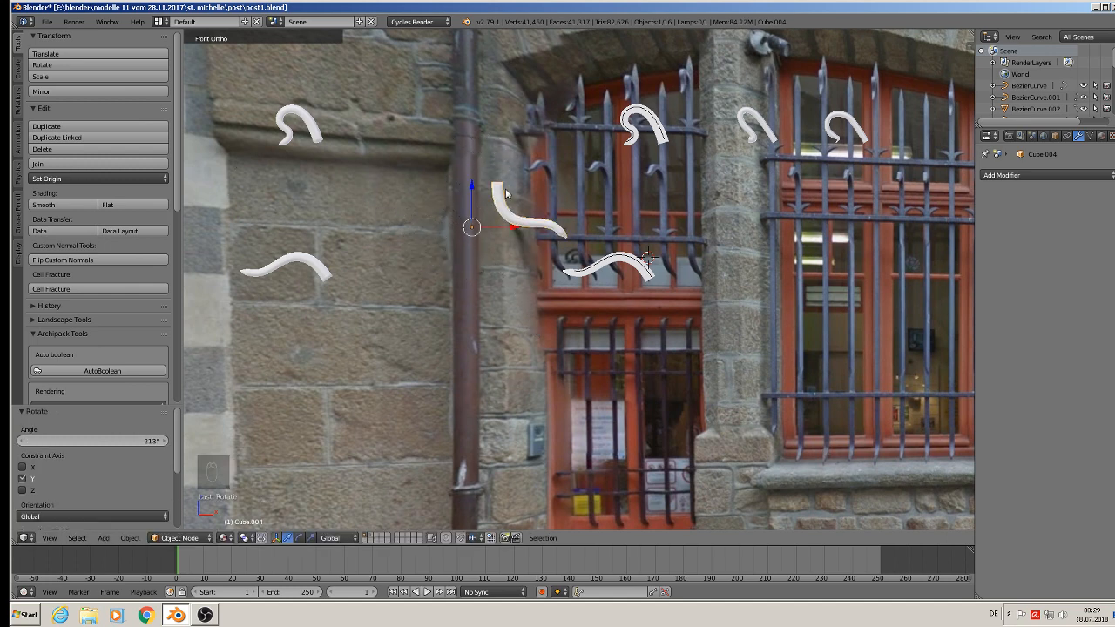
# Place the rotated copy below the S-shaped bar by moving it -0.100 in X and -0.124 in Z, plus small nudges of -0.011 X, 0.003 Z and -0.003 X
pyautogui.press('g')
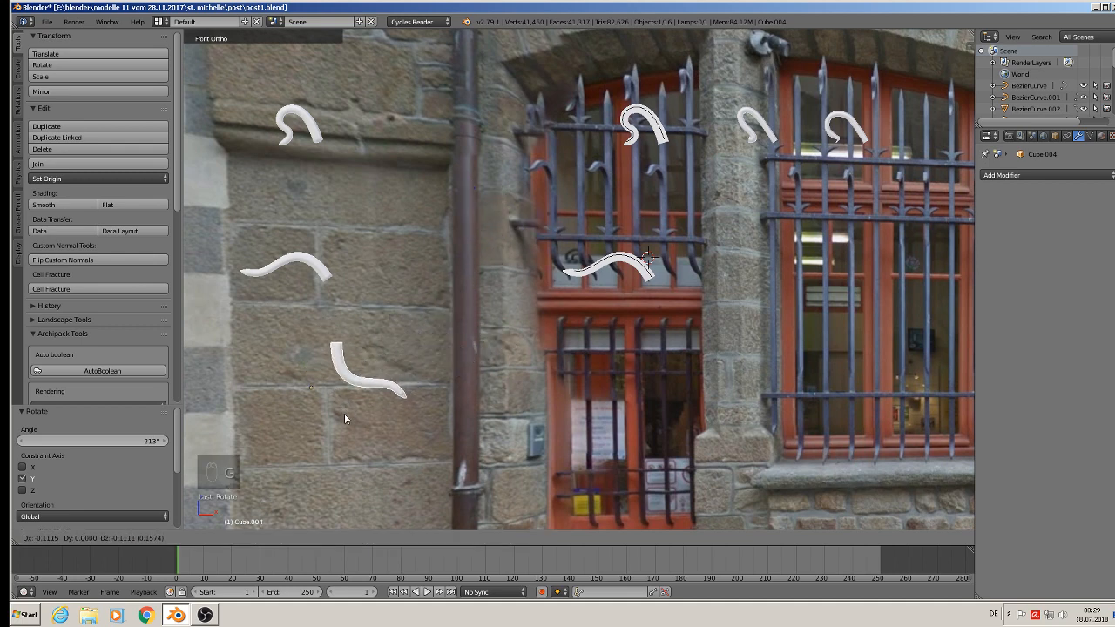
pyautogui.click(360, 431)
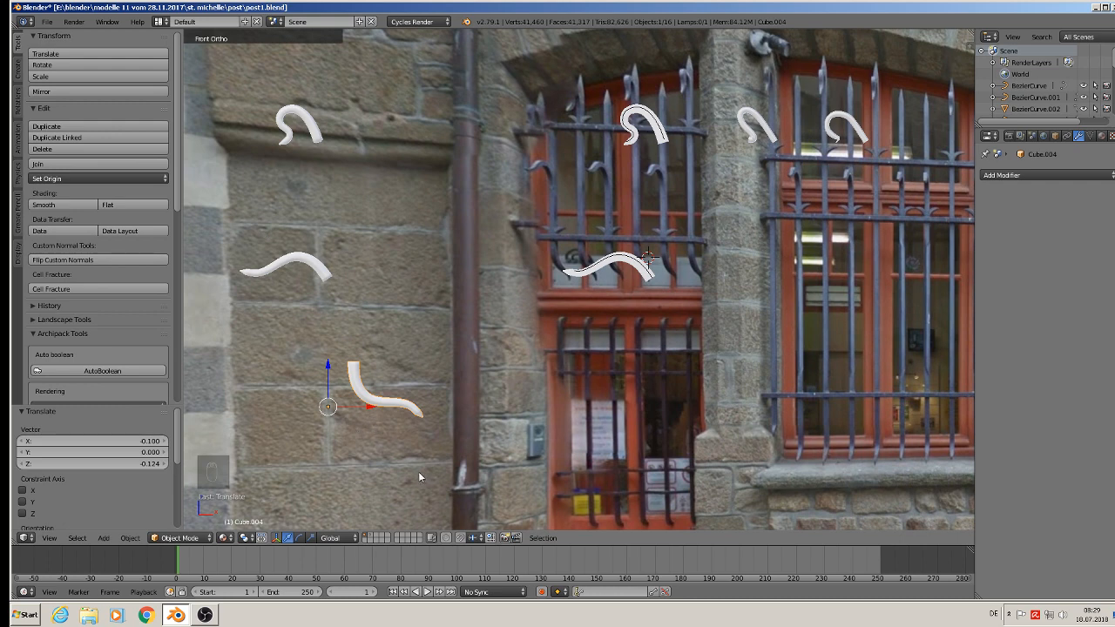
pyautogui.press('g')
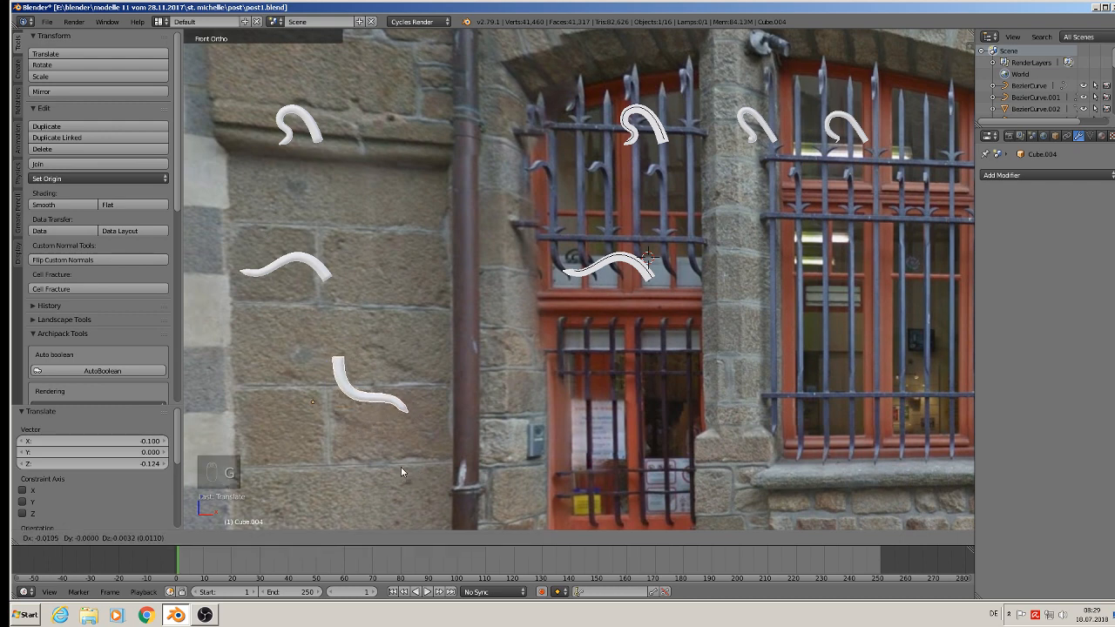
pyautogui.click(400, 468)
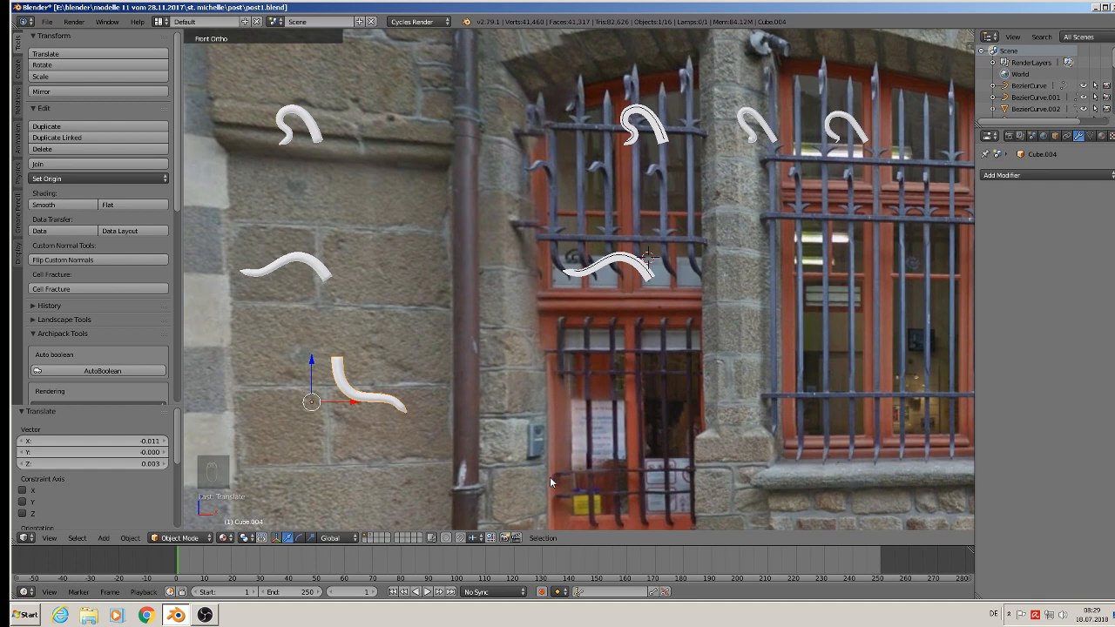
pyautogui.press('g')
pyautogui.press('x')
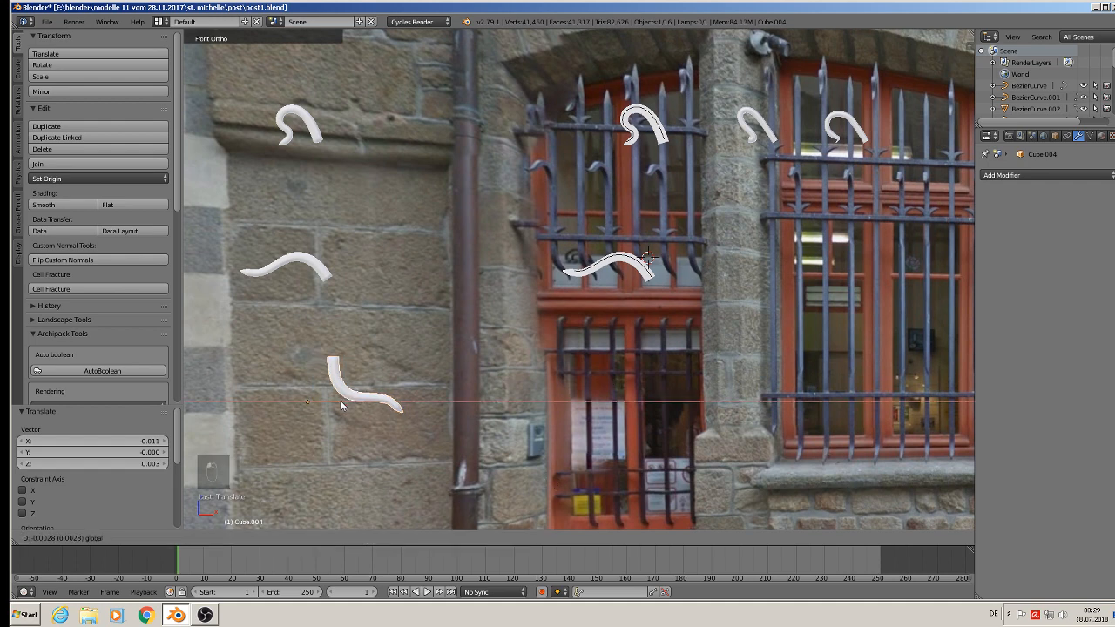
pyautogui.click(341, 405)
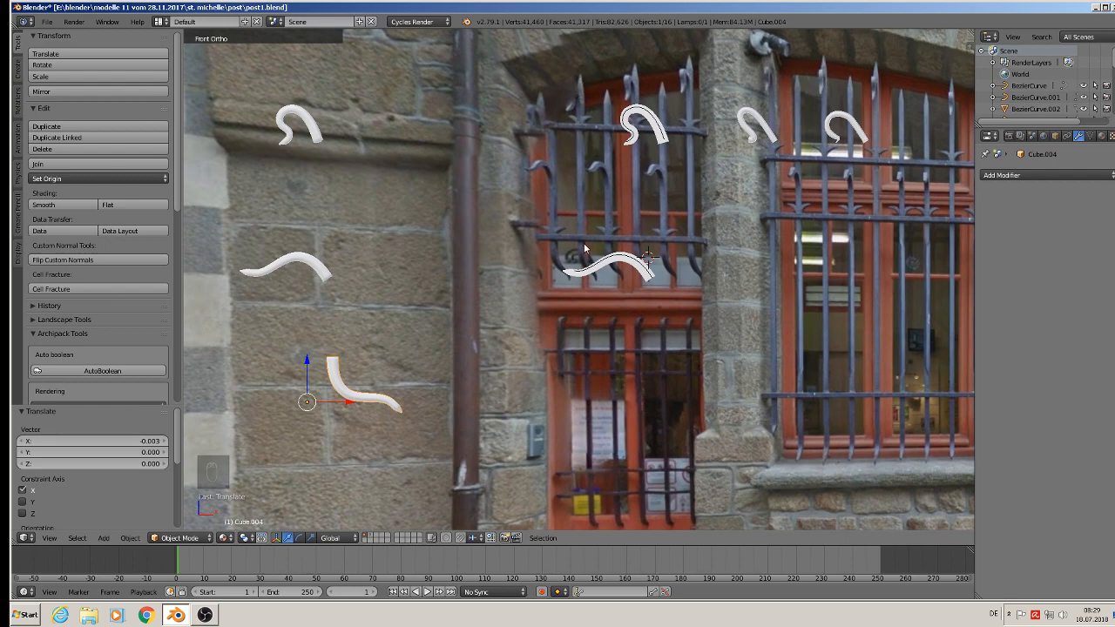
# Check the grille in the reference photo and save the file
pyautogui.scroll(3, 582, 246)
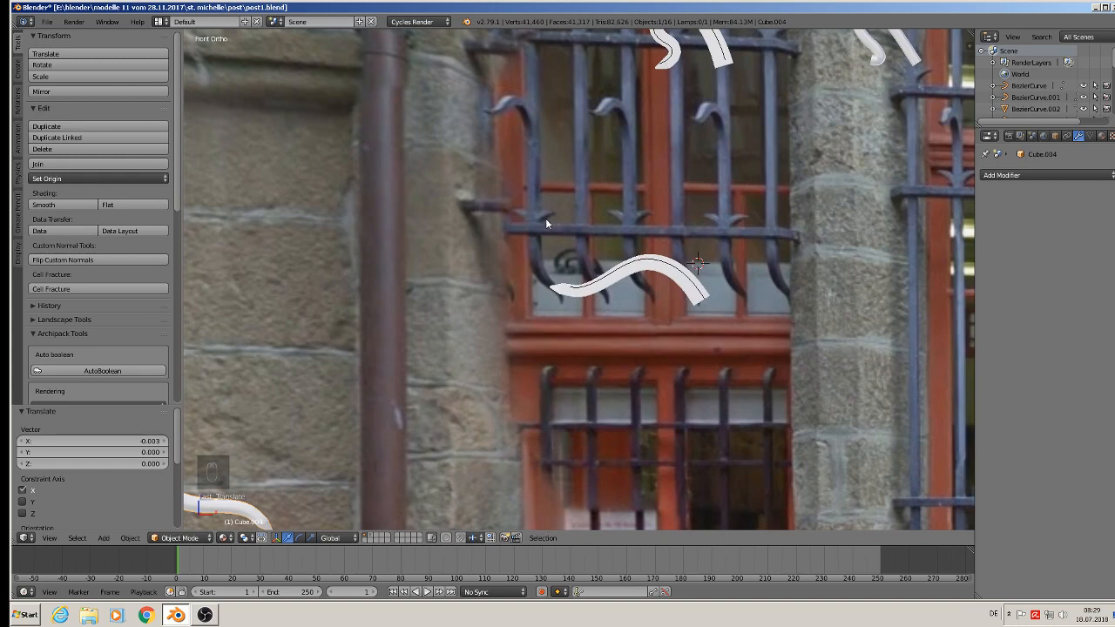
pyautogui.scroll(-5, 556, 312)
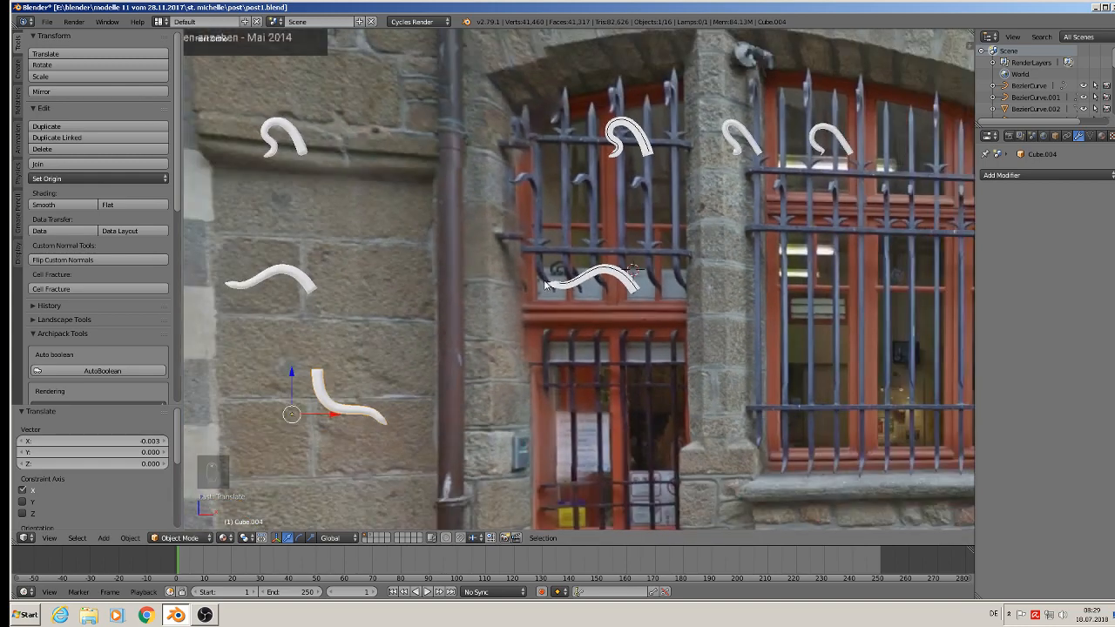
pyautogui.click(47, 22)
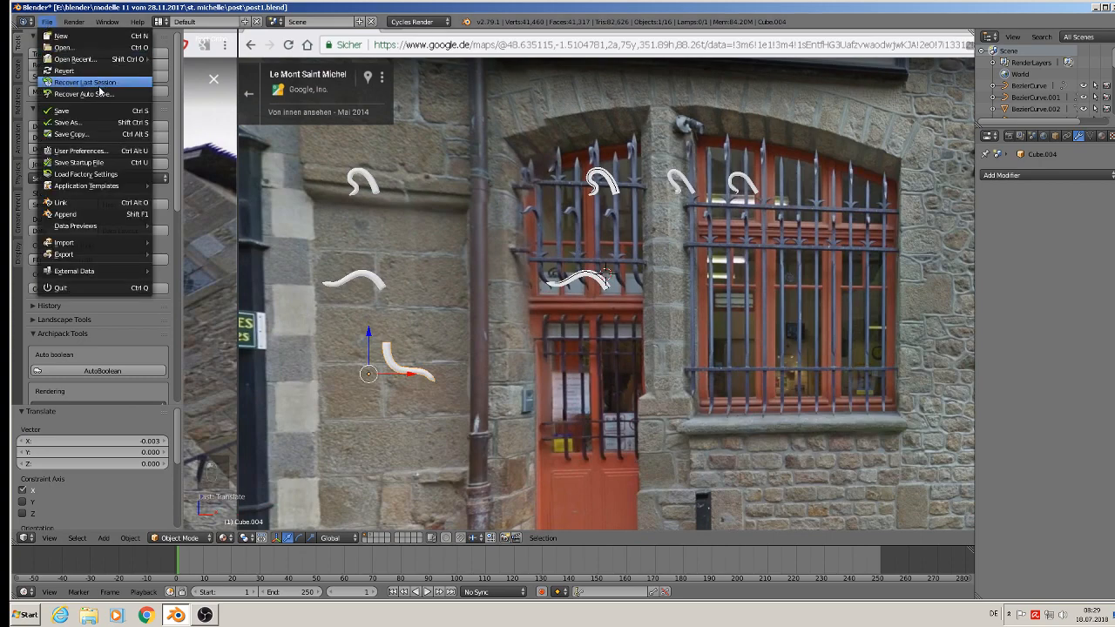
pyautogui.click(93, 111)
# Duplicate the rotated bar and place the new copy 0.067 in X and 0.065 in Z from it
pyautogui.scroll(4, 449, 209)
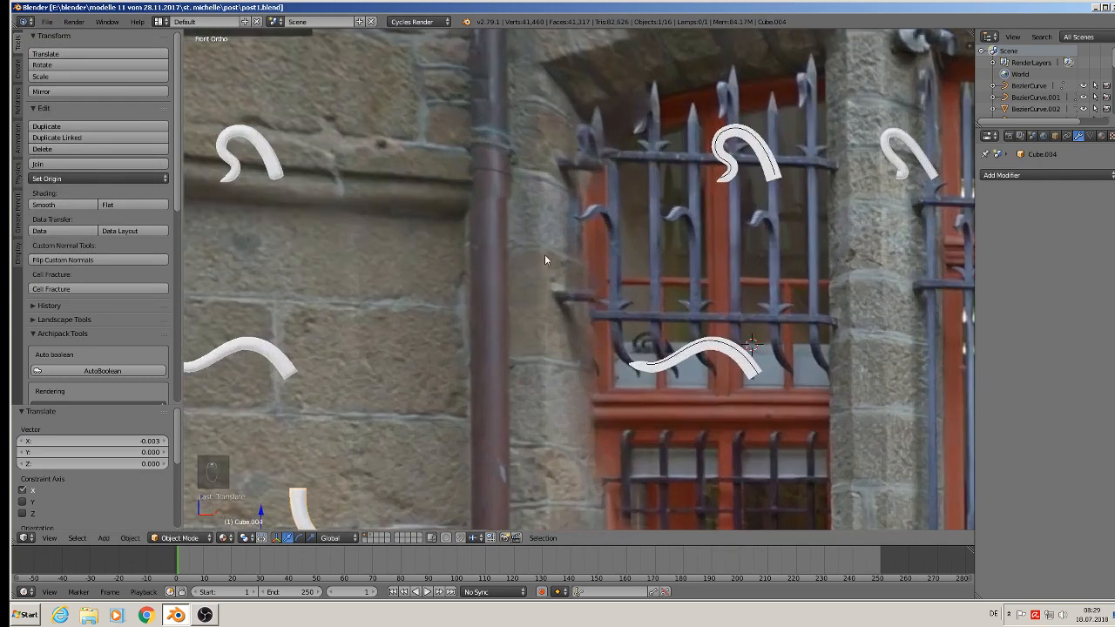
pyautogui.scroll(2, 631, 279)
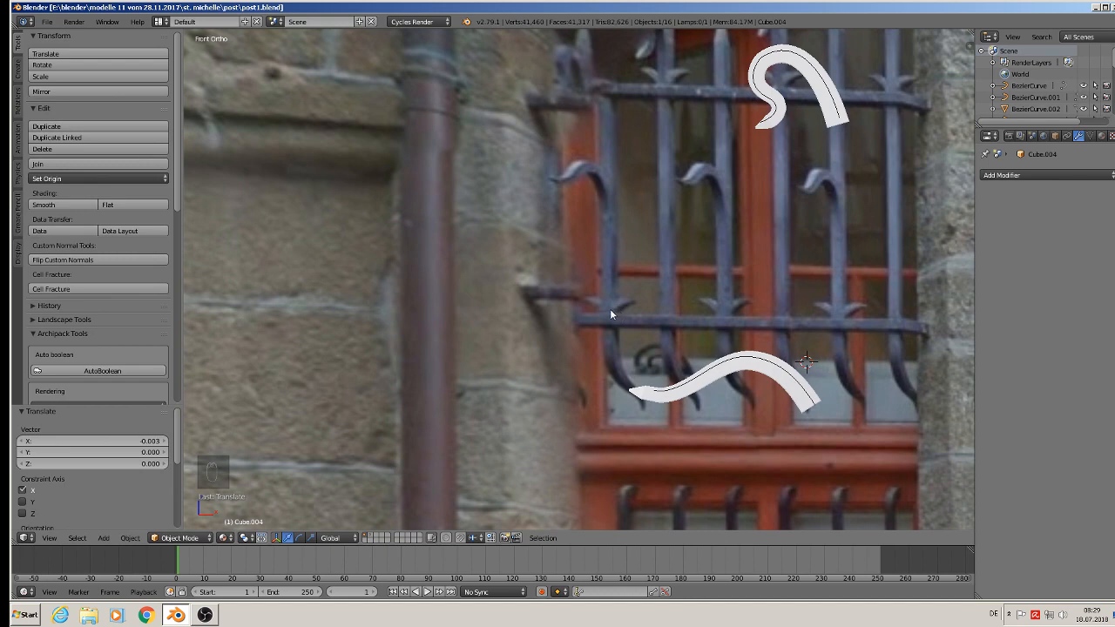
pyautogui.keyDown('shift'); pyautogui.moveTo(684, 398); pyautogui.dragTo(528, 292, button='middle'); pyautogui.keyUp('shift')
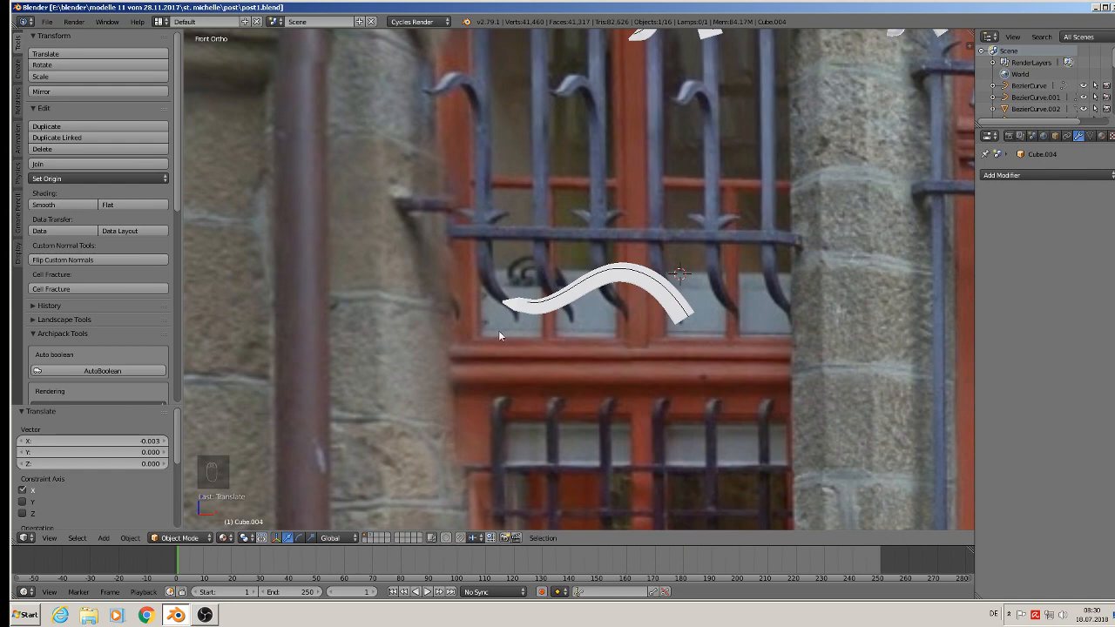
pyautogui.scroll(-3, 499, 335)
pyautogui.keyDown('shift'); pyautogui.moveTo(458, 352); pyautogui.dragTo(655, 304, button='middle'); pyautogui.keyUp('shift')
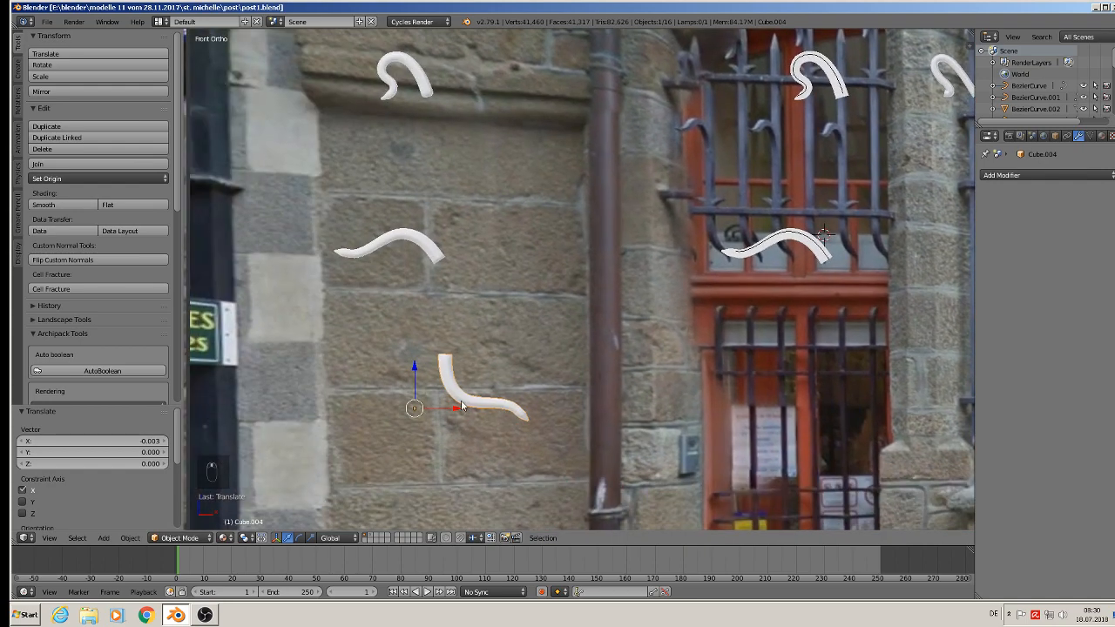
pyautogui.hotkey('shift', 'd')
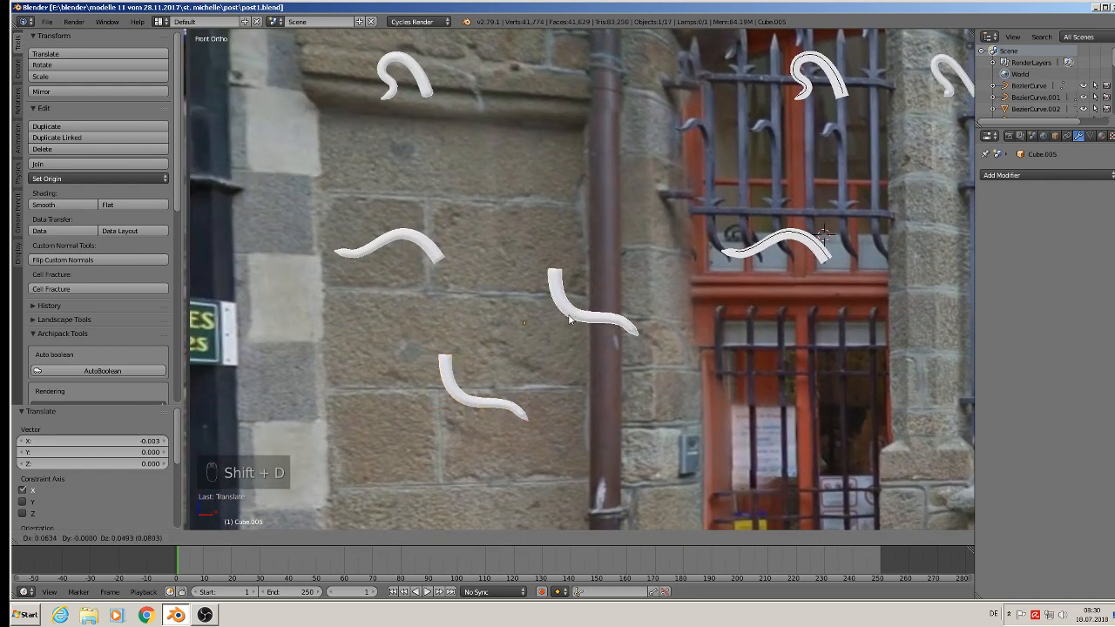
pyautogui.click(574, 295)
# Delete all vertices of the new copy except those of its pointed tip, and return to Object Mode
pyautogui.scroll(4, 626, 292)
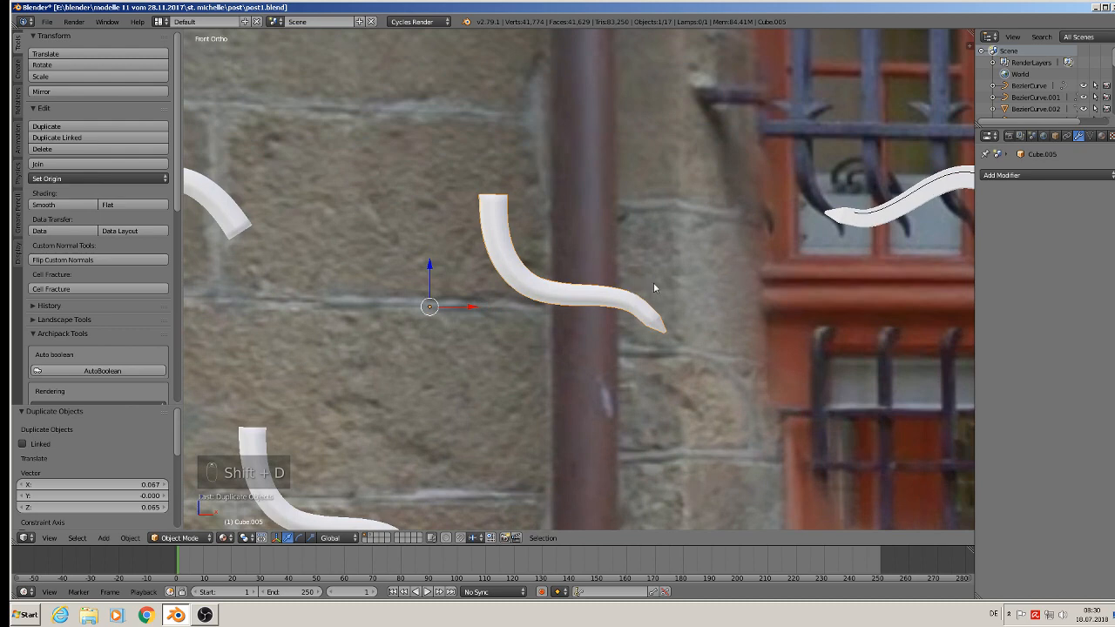
pyautogui.press('Tab')
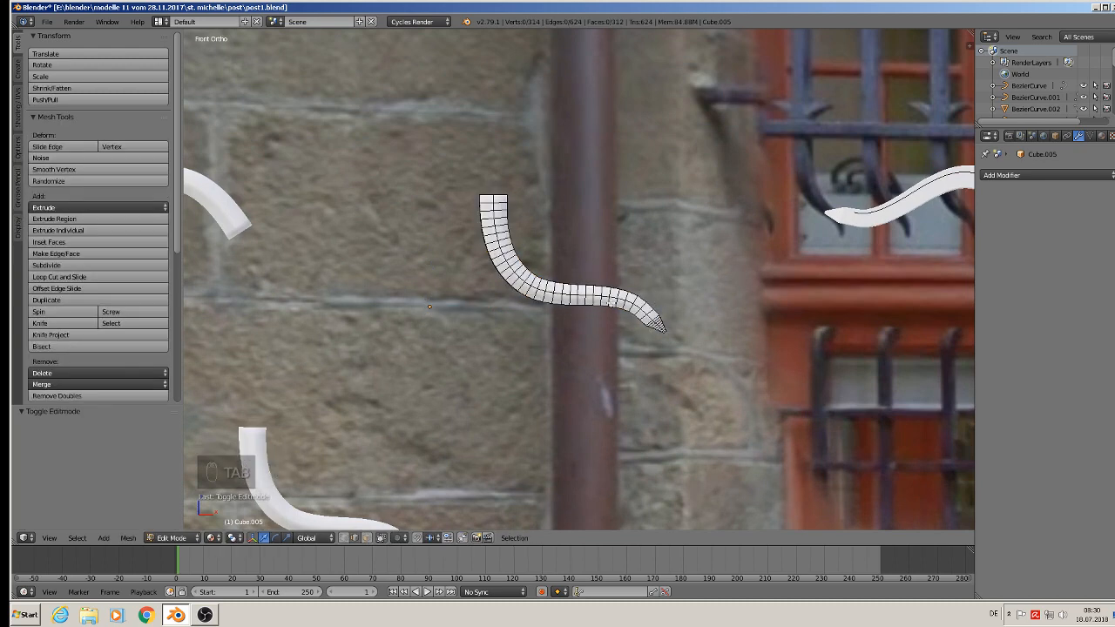
pyautogui.click(345, 540)
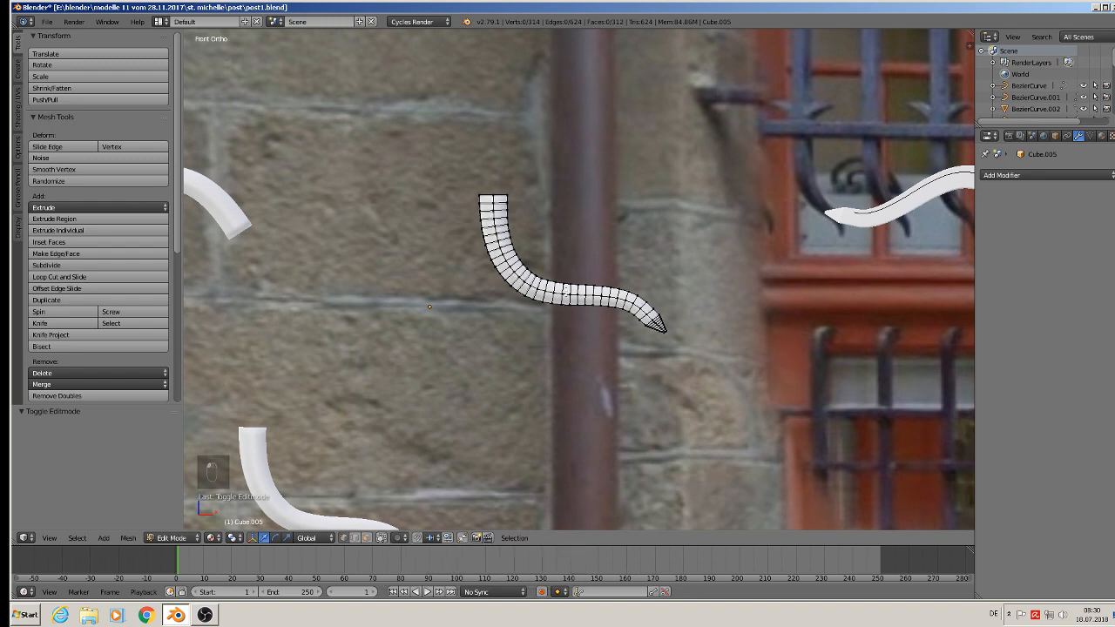
pyautogui.press('c')
pyautogui.moveTo(490, 203)
pyautogui.mouseDown()
pyautogui.moveTo(493, 253)
pyautogui.moveTo(566, 298)
pyautogui.moveTo(607, 294)
pyautogui.mouseUp()
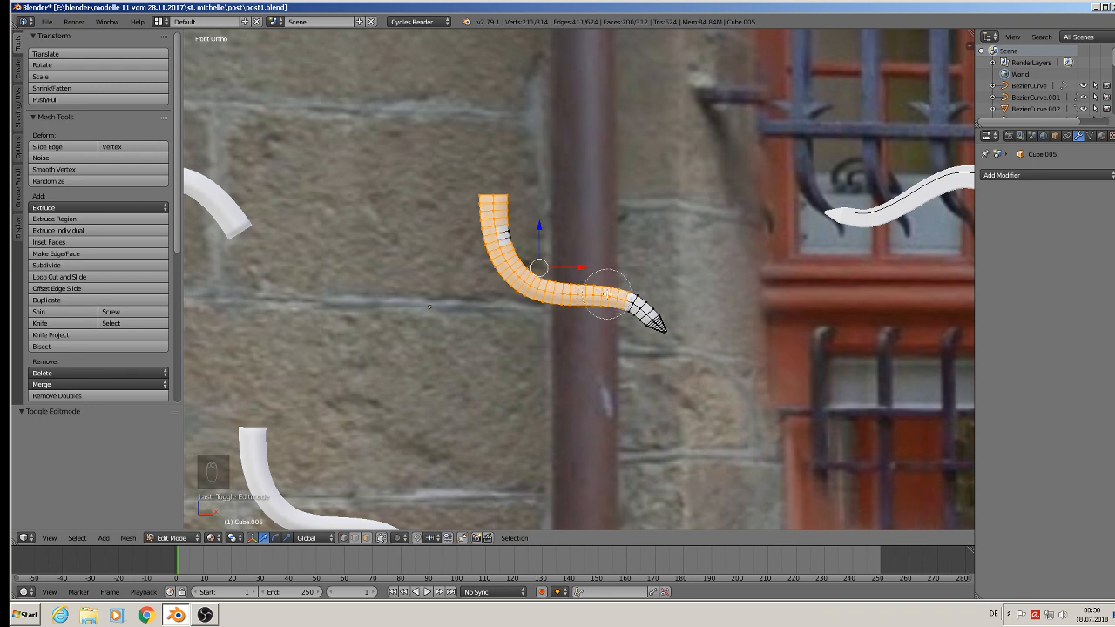
pyautogui.rightClick(608, 294)
pyautogui.press('x')
pyautogui.press('c')
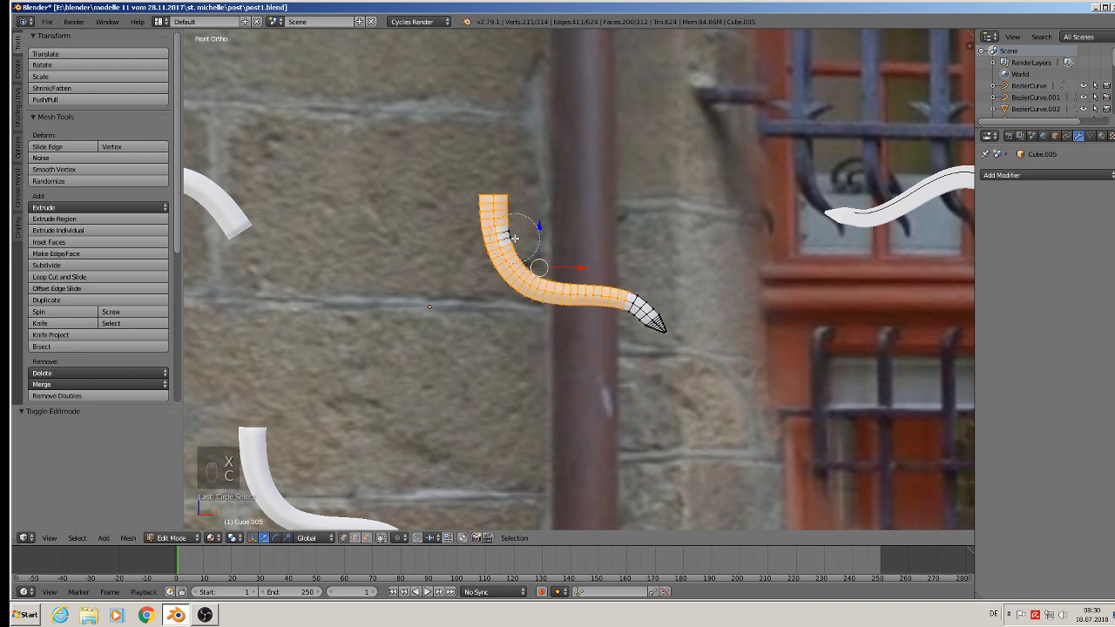
pyautogui.press('x')
pyautogui.click(509, 233)
pyautogui.press('Tab')
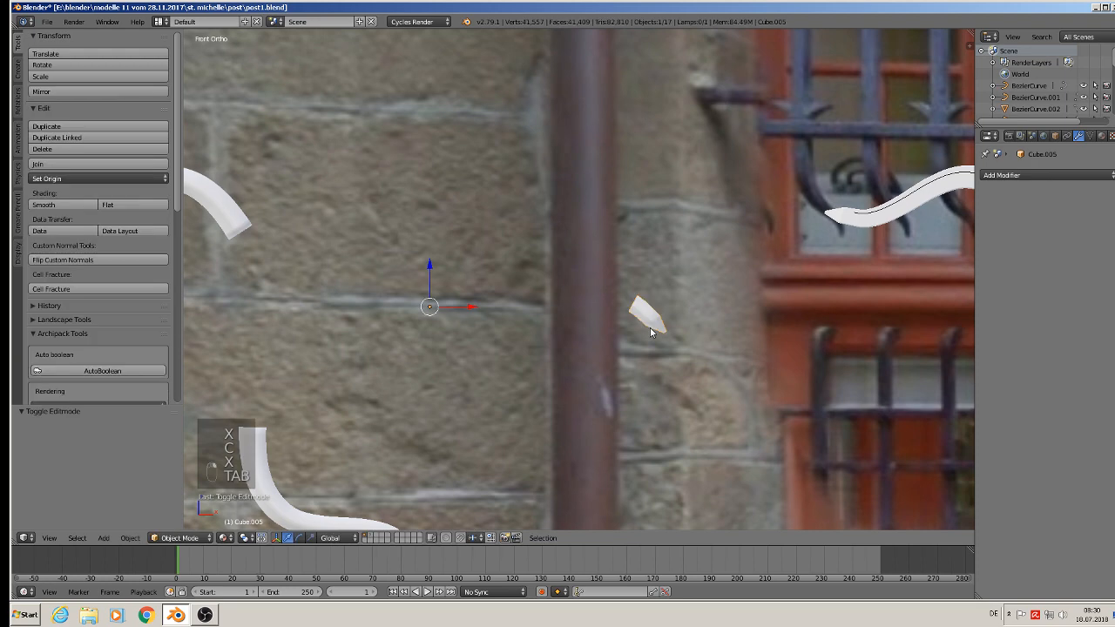
pyautogui.scroll(-1, 650, 328)
pyautogui.scroll(2, 650, 328)
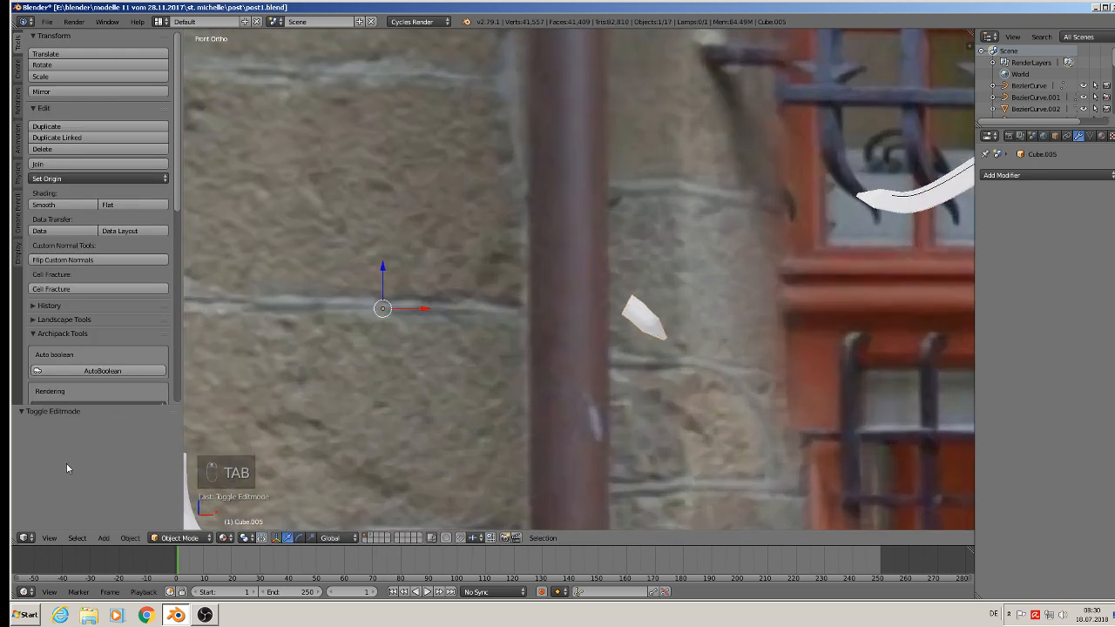
# Apply the pointed tip piece's rotation and scale and set its origin to its geometry
pyautogui.click(130, 538)
pyautogui.moveTo(200, 449)
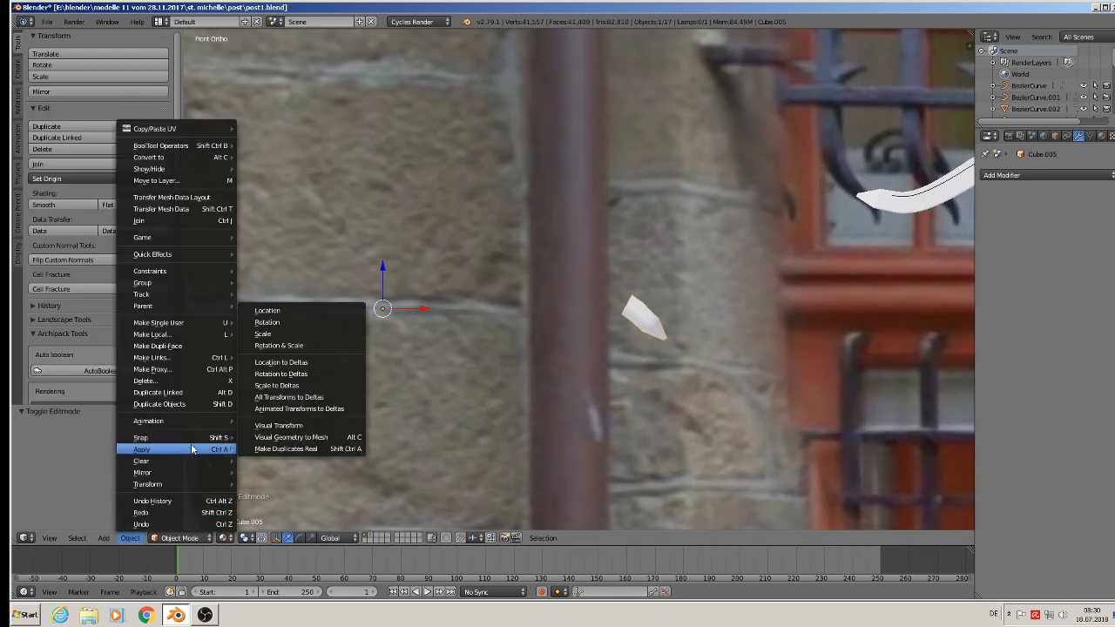
pyautogui.click(307, 345)
pyautogui.click(96, 179)
pyautogui.click(101, 209)
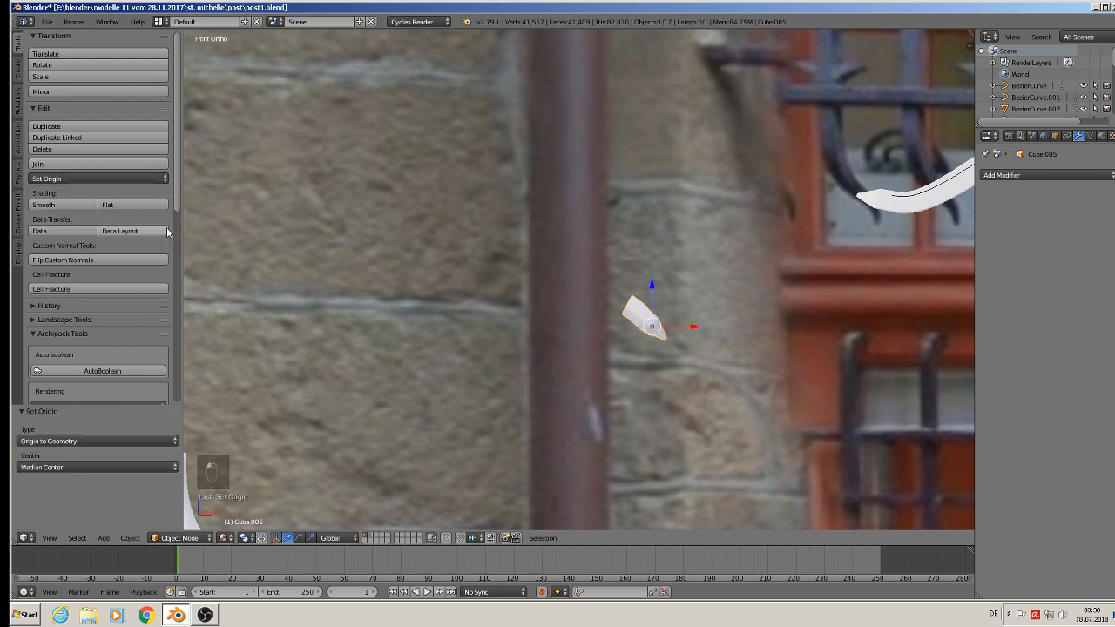
# Rotate the pointed tip piece by -67.5° in the front view
pyautogui.scroll(-5, 686, 399)
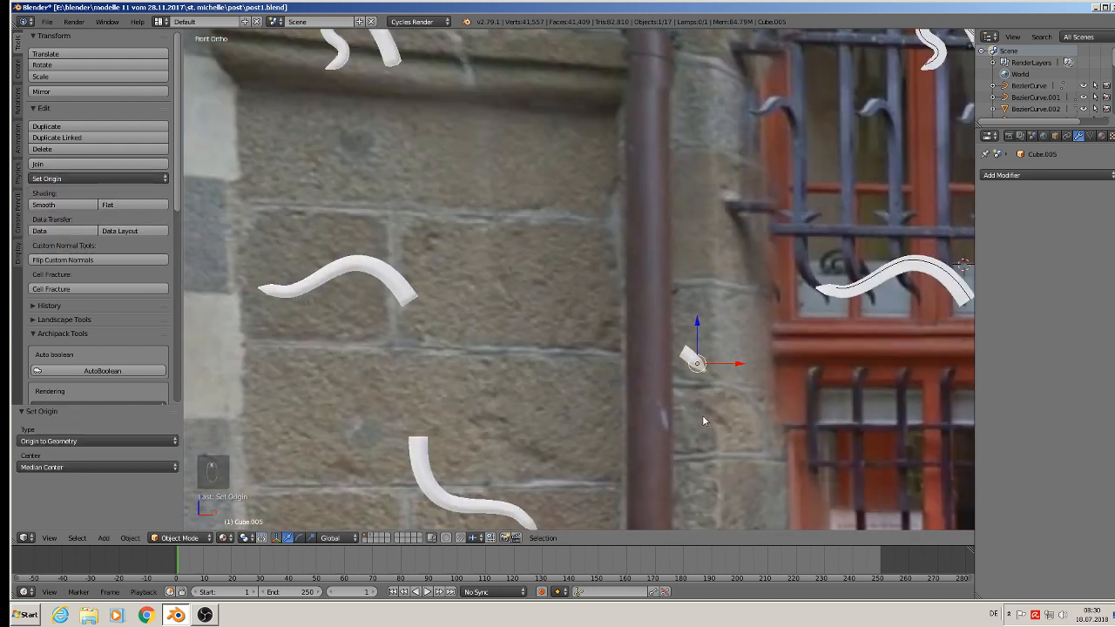
pyautogui.press('r')
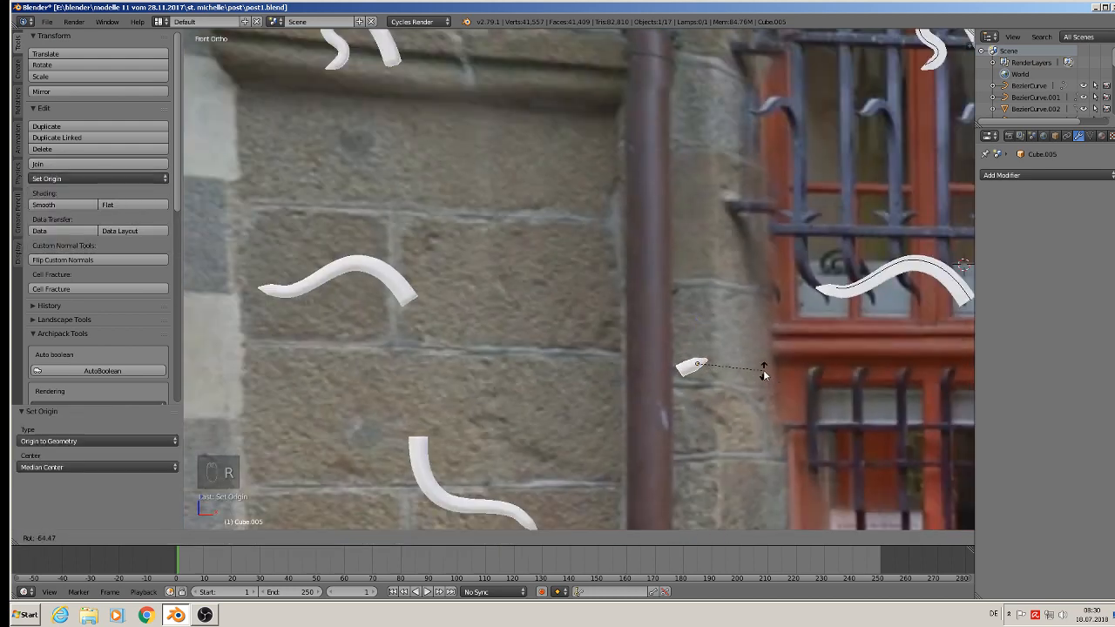
pyautogui.click(755, 369)
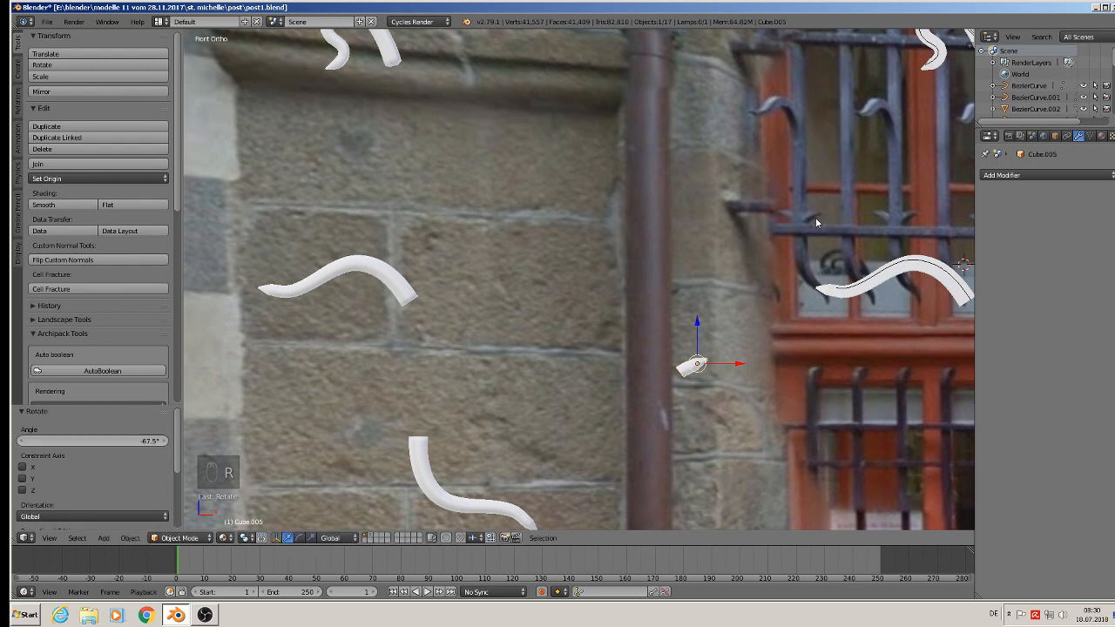
# In Edit Mode, select only the vertices at the piece's pointed end and enable proportional editing
pyautogui.scroll(4, 711, 378)
pyautogui.press('Tab')
pyautogui.scroll(2, 643, 363)
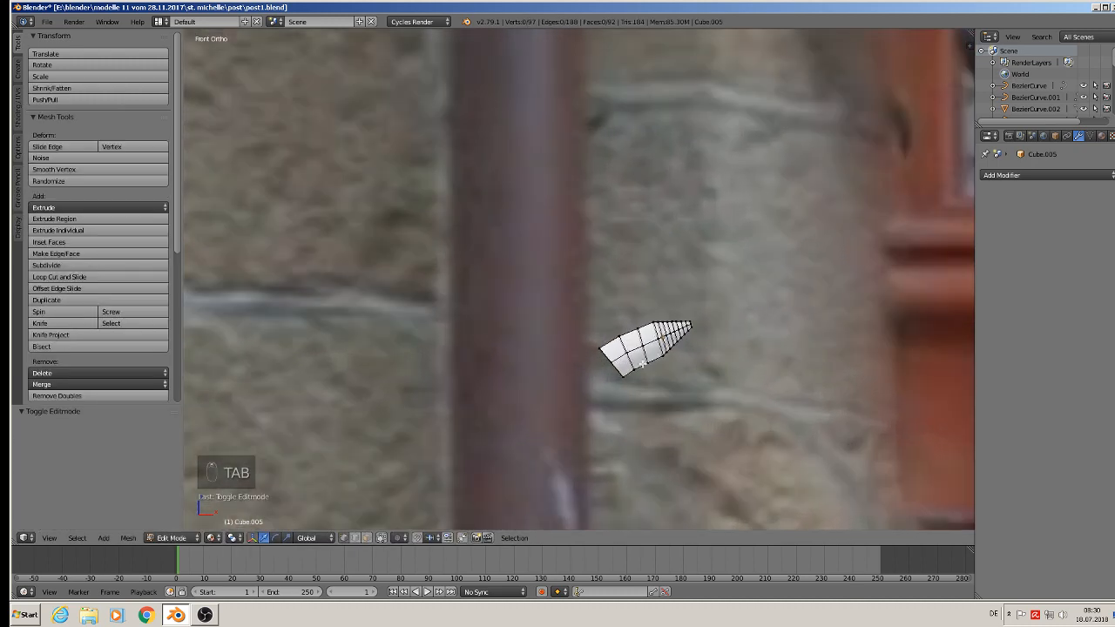
pyautogui.keyDown('alt'); pyautogui.rightClick(694, 320); pyautogui.keyUp('alt')
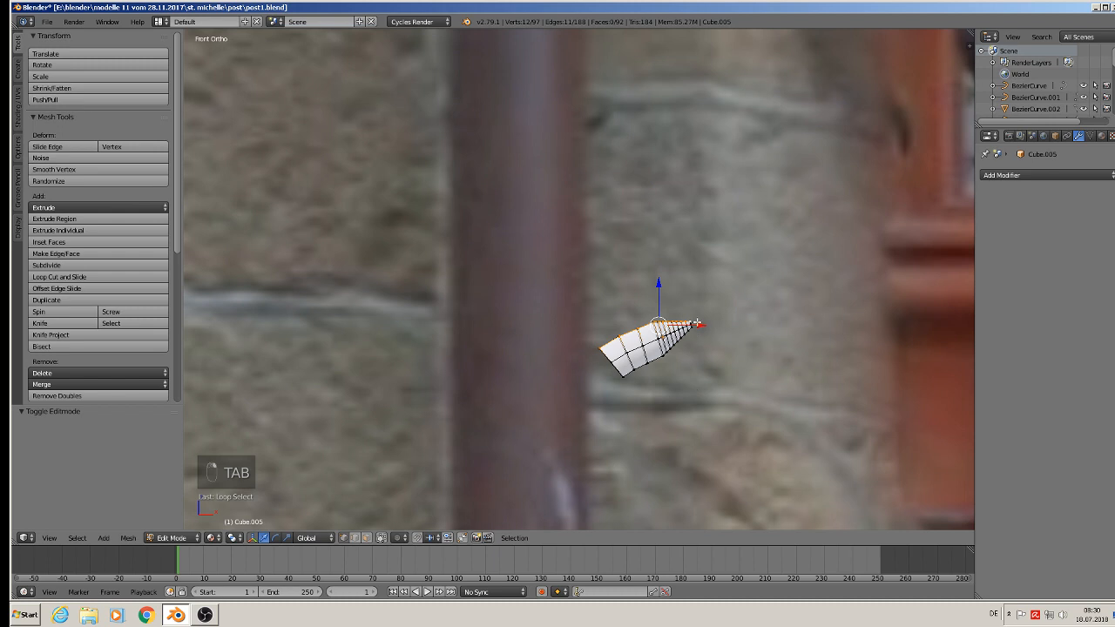
pyautogui.press('a')
pyautogui.press('a')
pyautogui.press('c')
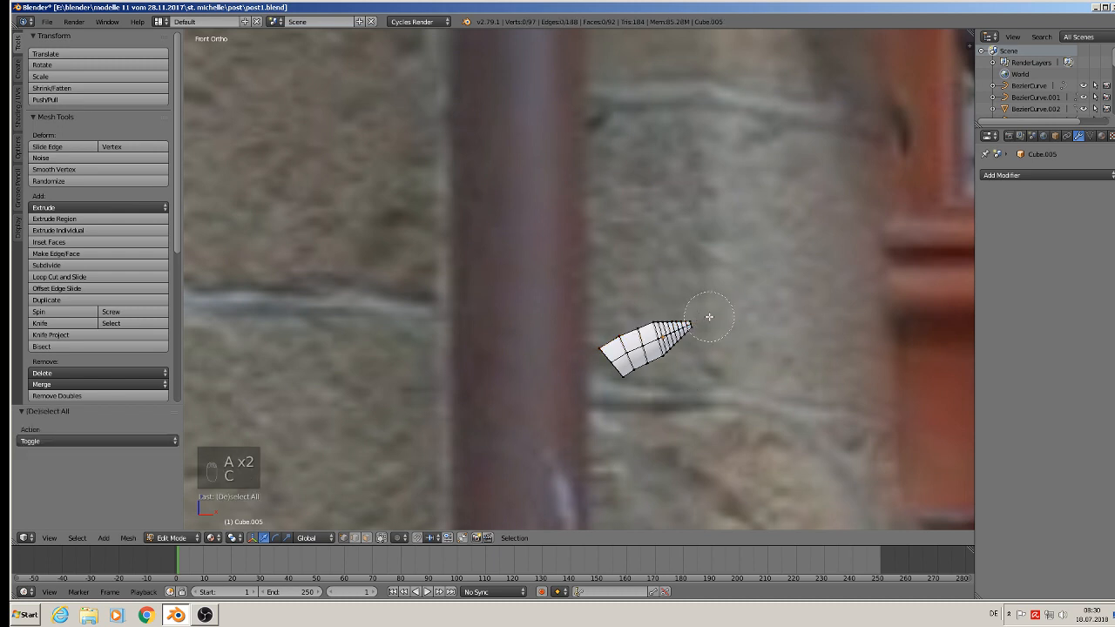
pyautogui.click(708, 320)
pyautogui.rightClick(677, 359)
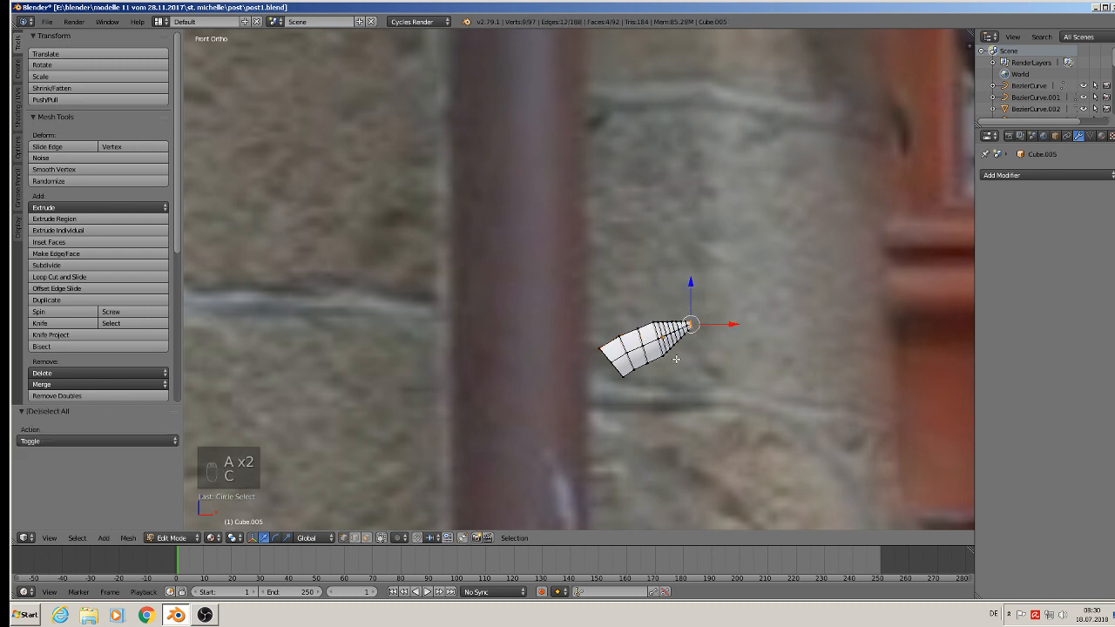
pyautogui.click(382, 545)
pyautogui.click(434, 484)
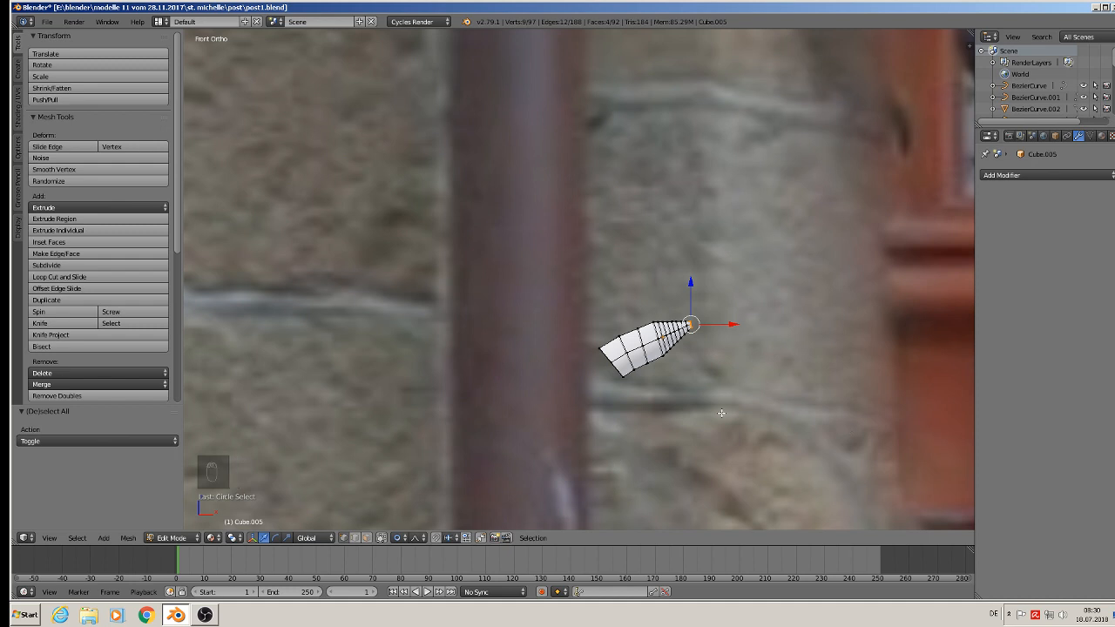
# Bend the pointed end by rotating its vertices 12.9° with smooth proportional falloff, and return to Object Mode
pyautogui.press('g')
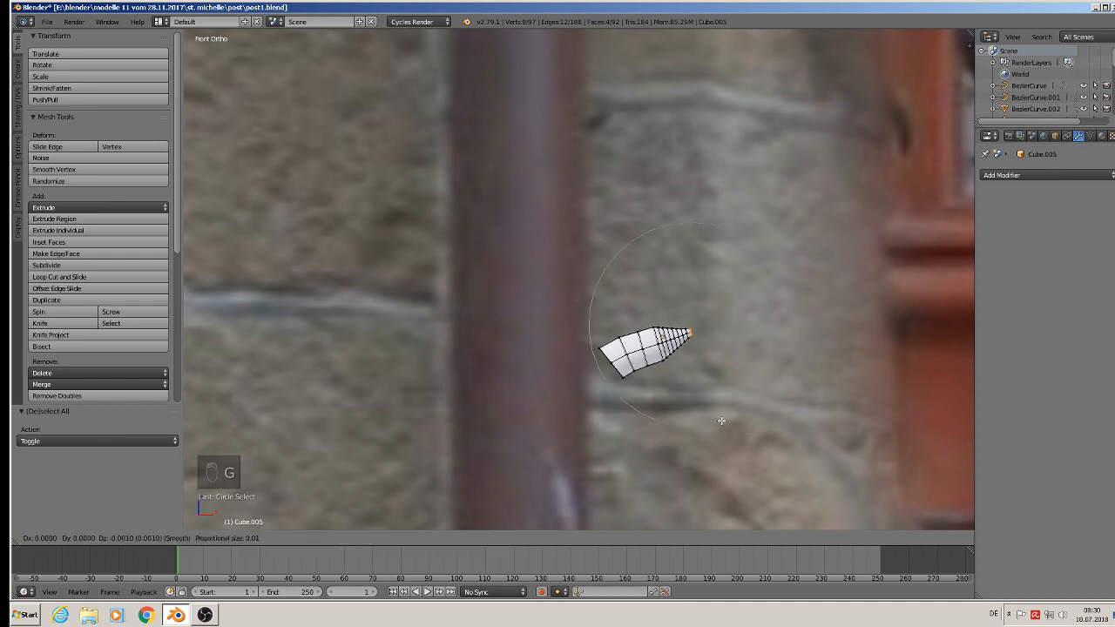
pyautogui.scroll(8, 721, 421)
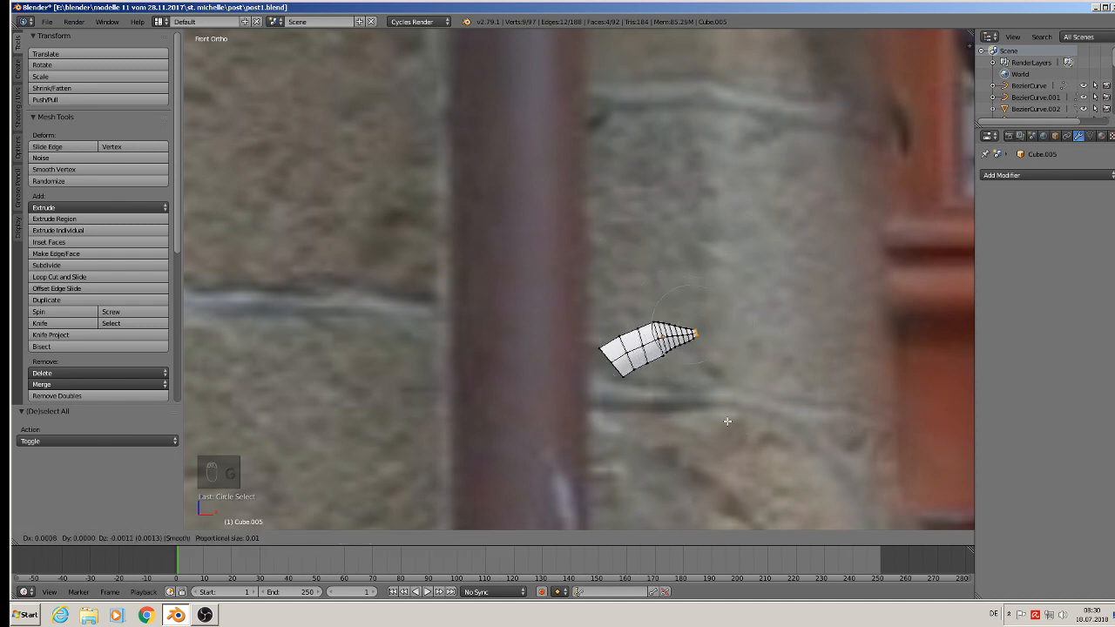
pyautogui.press('r')
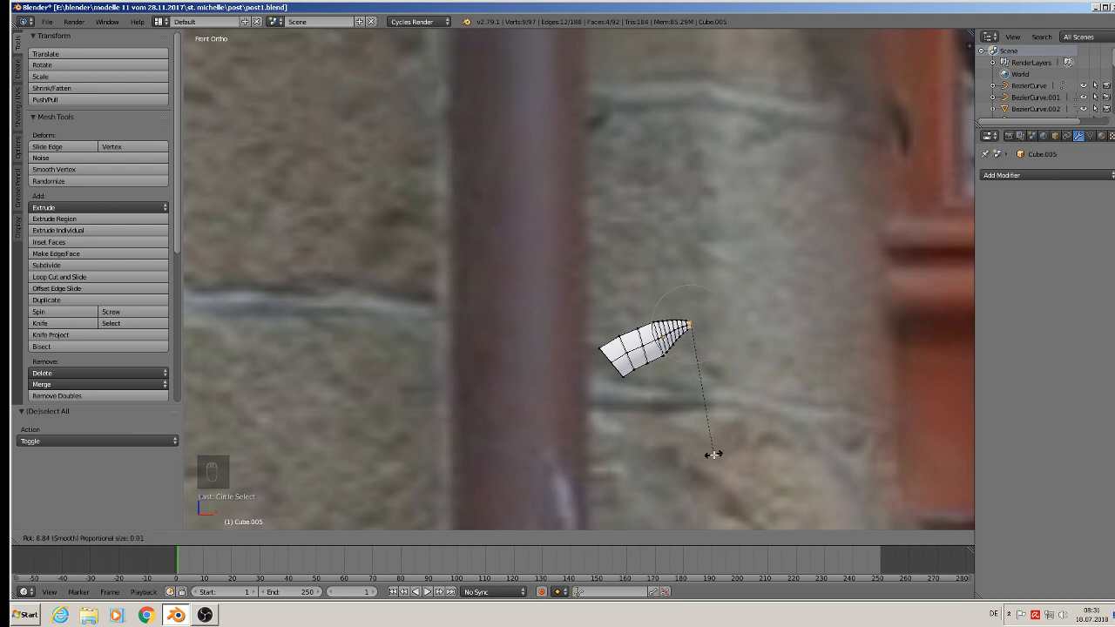
pyautogui.scroll(-8, 706, 462)
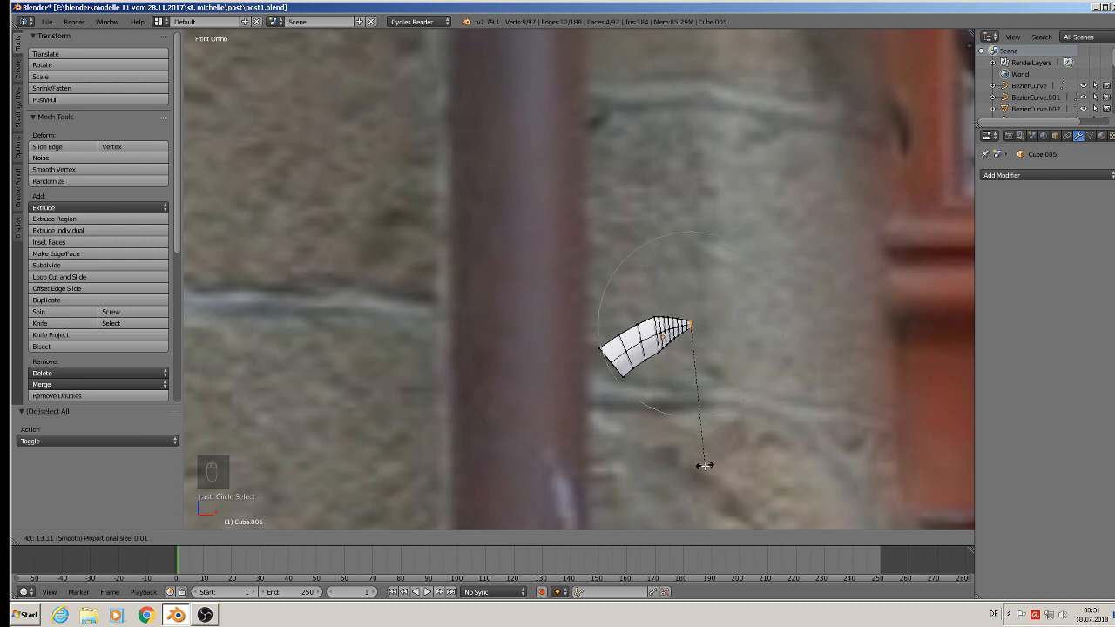
pyautogui.scroll(-2, 705, 467)
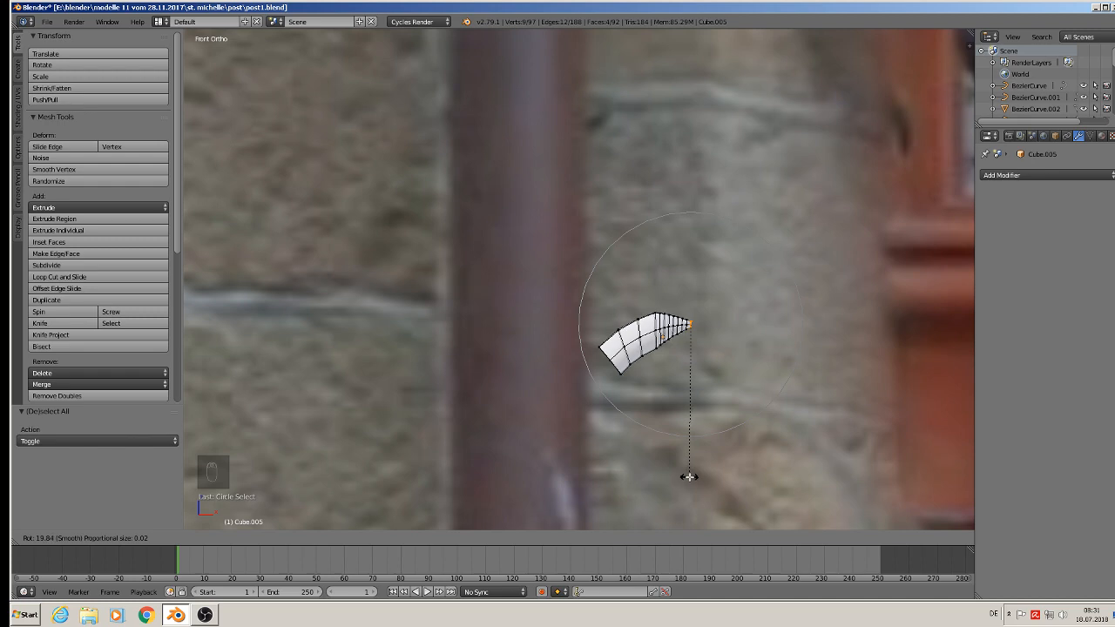
pyautogui.click(708, 479)
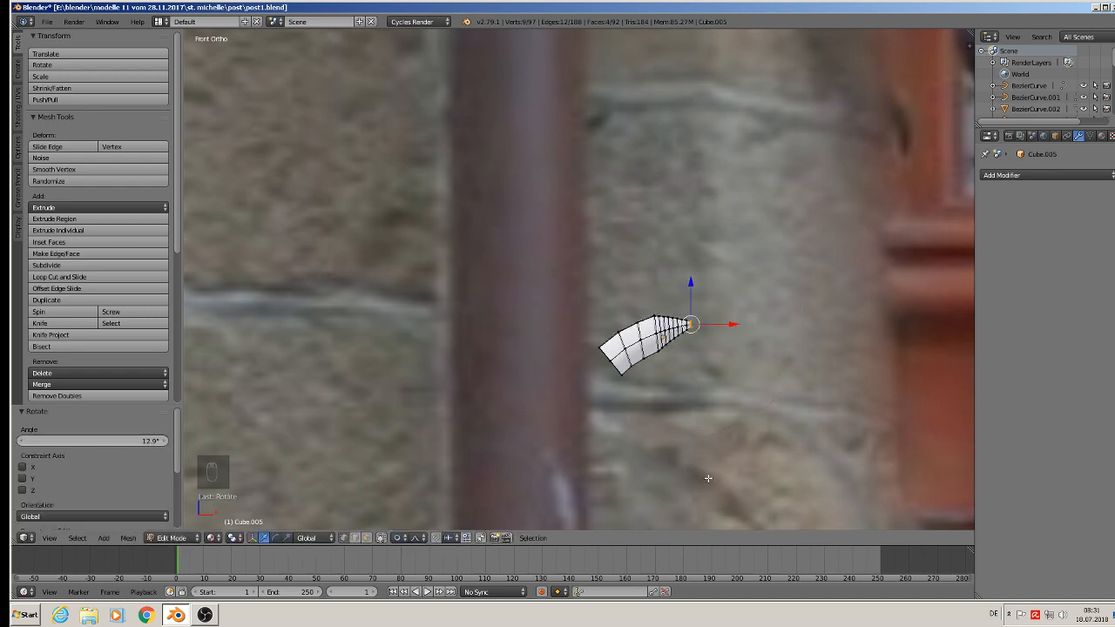
pyautogui.press('Tab')
pyautogui.scroll(-2, 708, 478)
pyautogui.scroll(2, 708, 477)
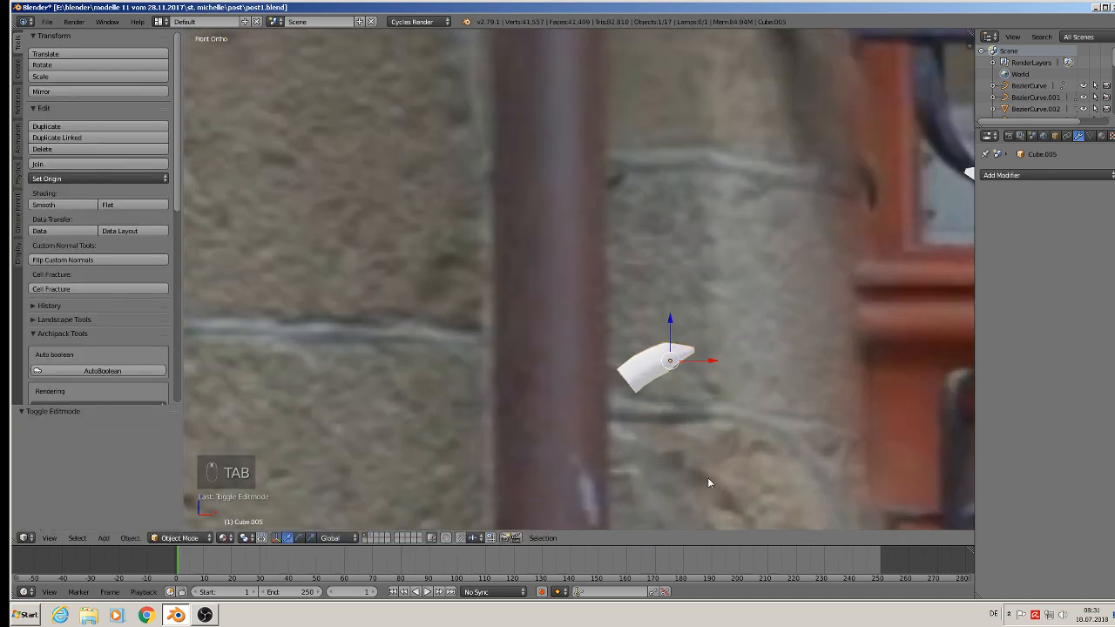
# Scale down the edge loop where the piece starts to taper, using smooth proportional falloff, and return to Object Mode
pyautogui.press('Tab')
pyautogui.scroll(3, 701, 397)
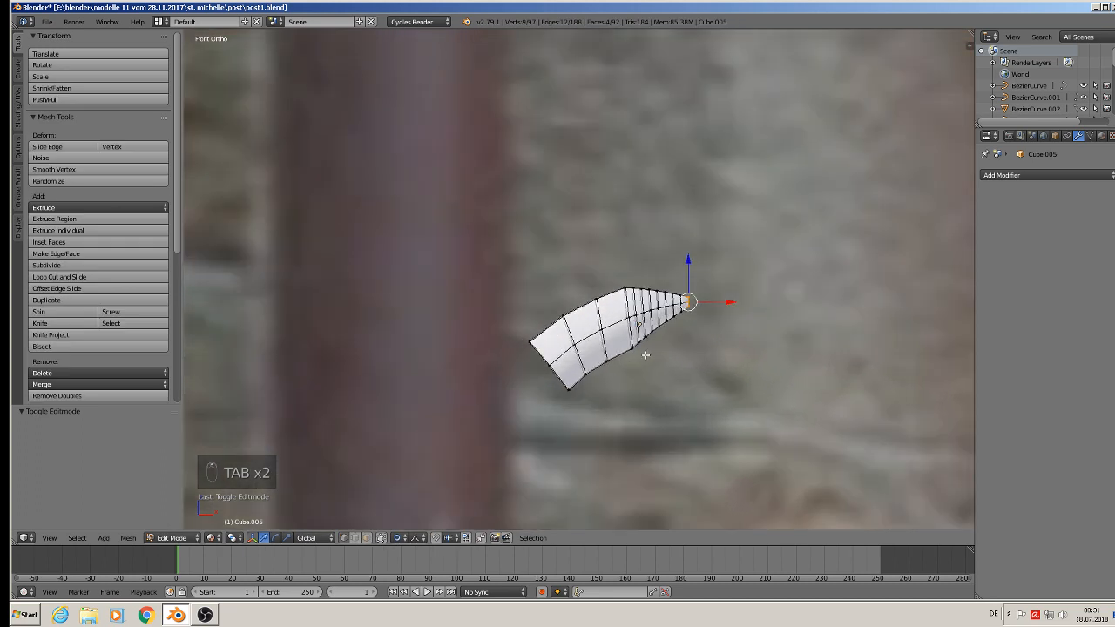
pyautogui.keyDown('alt'); pyautogui.rightClick(639, 325); pyautogui.keyUp('alt')
pyautogui.press('s')
pyautogui.scroll(6, 663, 378)
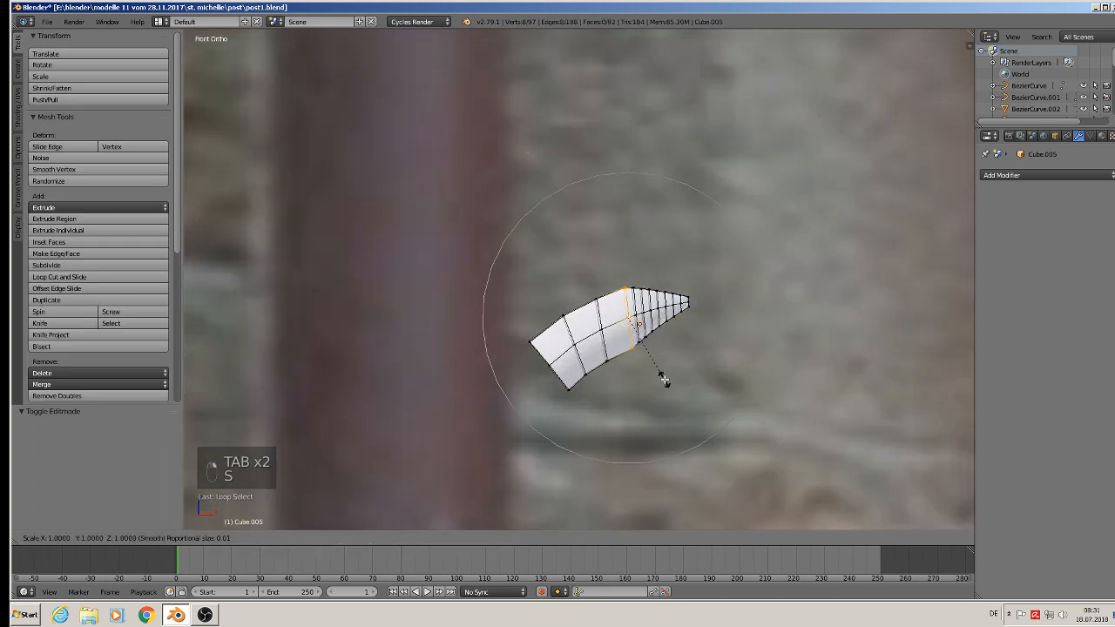
pyautogui.scroll(3, 649, 370)
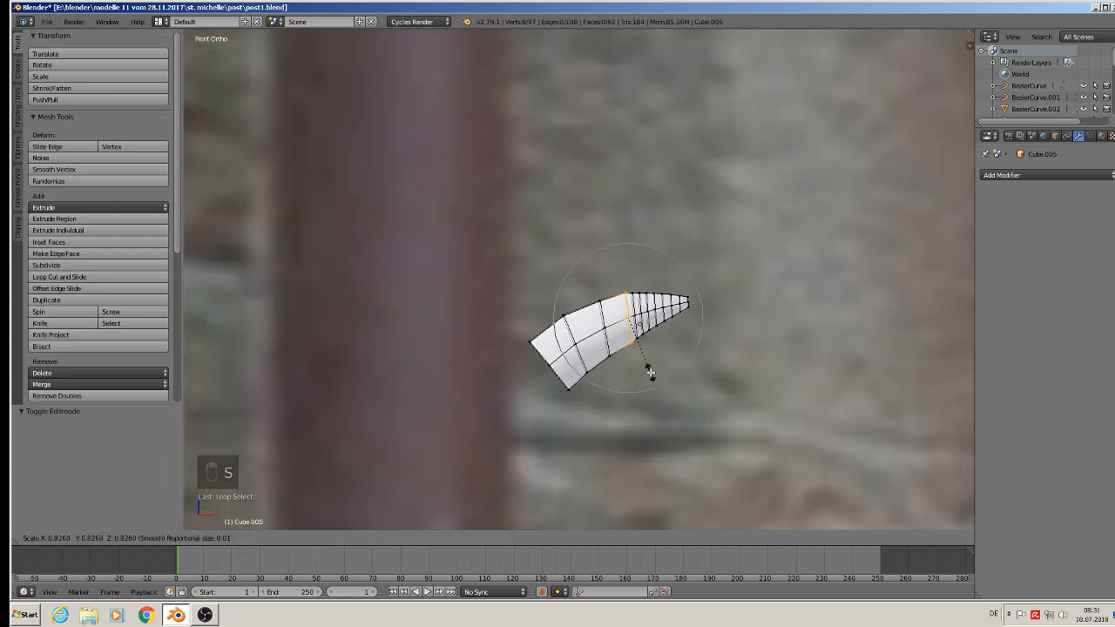
pyautogui.click(642, 365)
pyautogui.press('Tab')
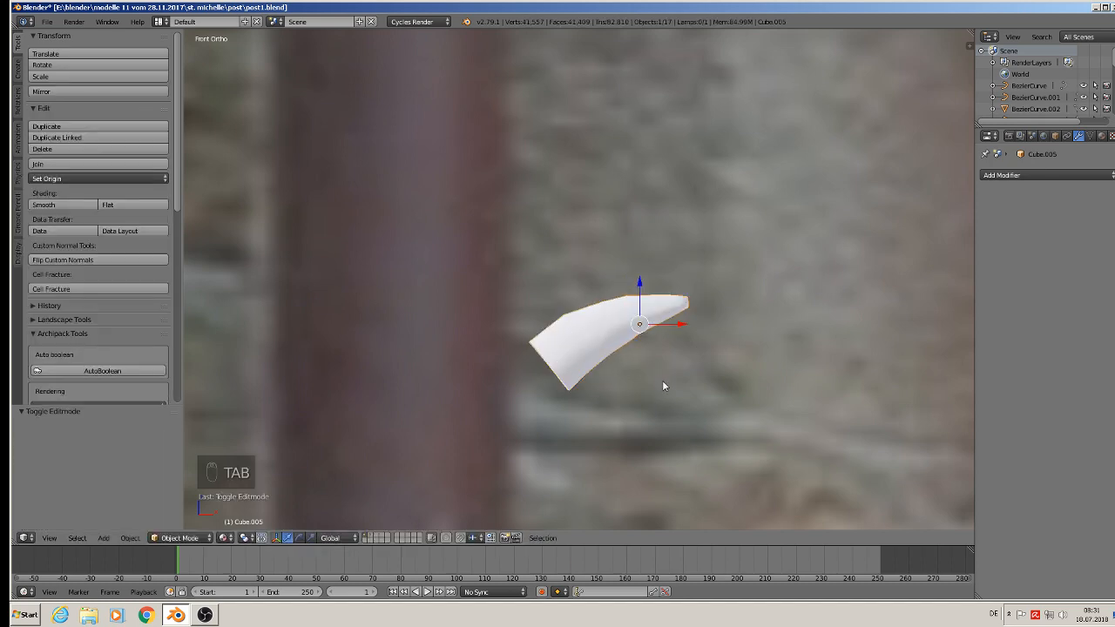
# Move the curved tip -0.096 in X and lower it in Z to just above the lower curved bar
pyautogui.scroll(-4, 662, 382)
pyautogui.moveTo(662, 387)
pyautogui.mouseDown(button='middle')
pyautogui.moveTo(719, 406)
pyautogui.moveTo(666, 389)
pyautogui.mouseUp(button='middle')
pyautogui.scroll(-2, 666, 383)
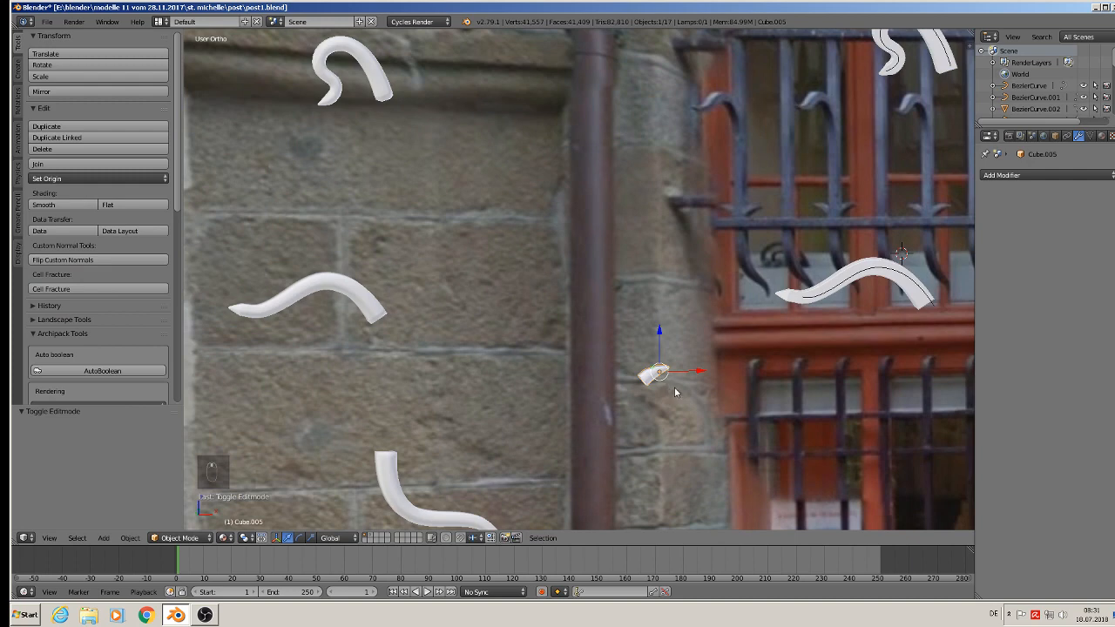
pyautogui.press('KP_1')
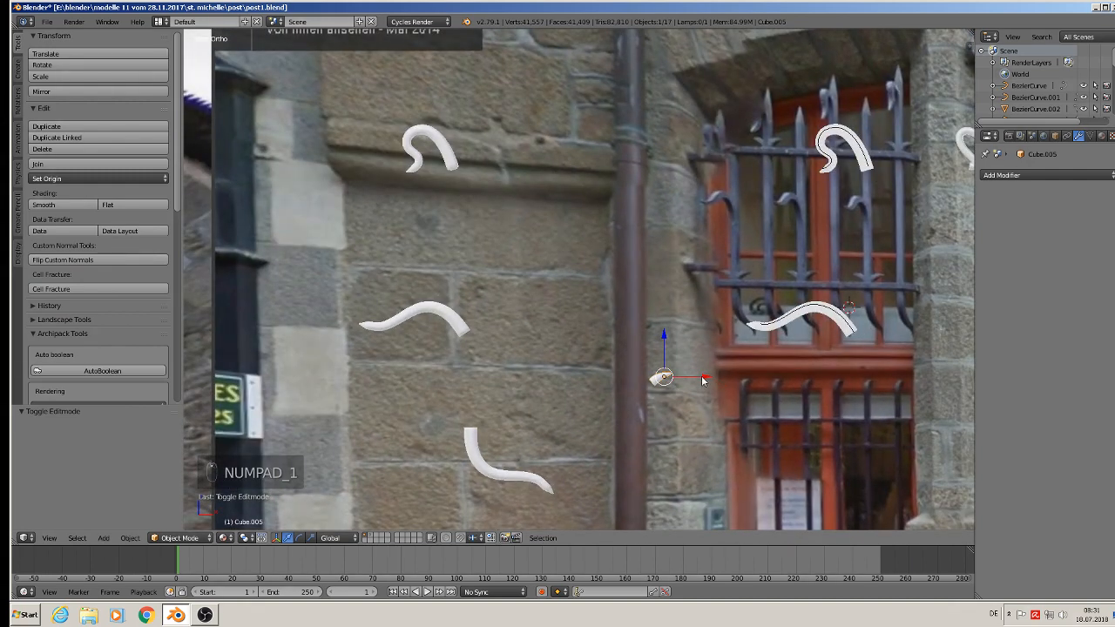
pyautogui.moveTo(704, 373); pyautogui.dragTo(535, 373)
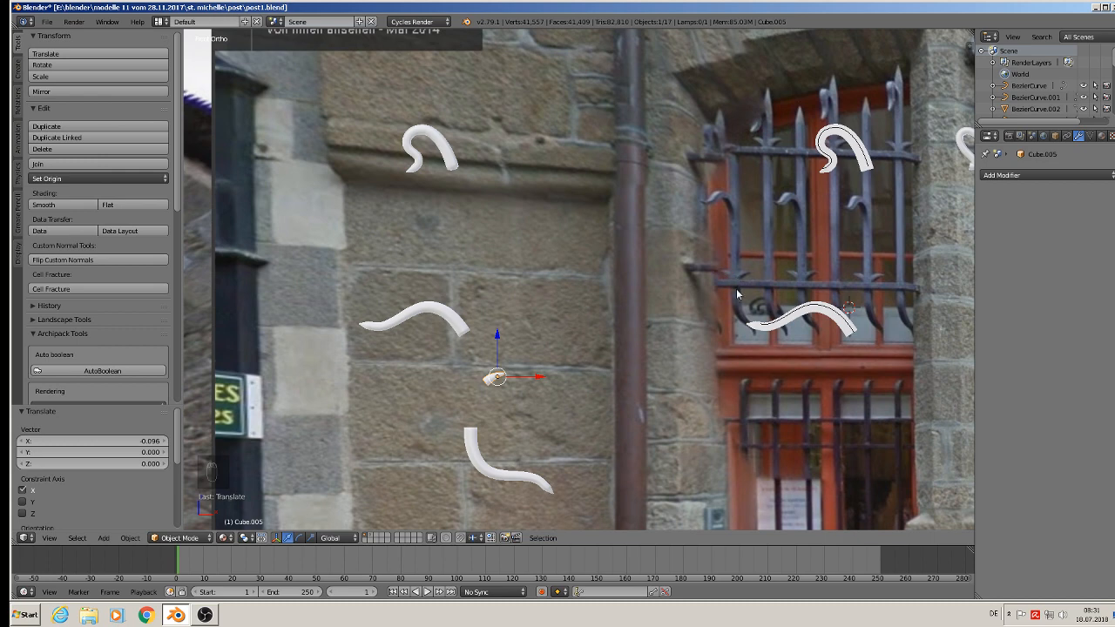
pyautogui.moveTo(498, 342); pyautogui.dragTo(520, 412)
# Duplicate the curved tip -0.016 in X, rotate the copy 180° about Z, and nudge it -0.002 in X to form a mirrored pair
pyautogui.hotkey('shift', 'd')
pyautogui.click(488, 411)
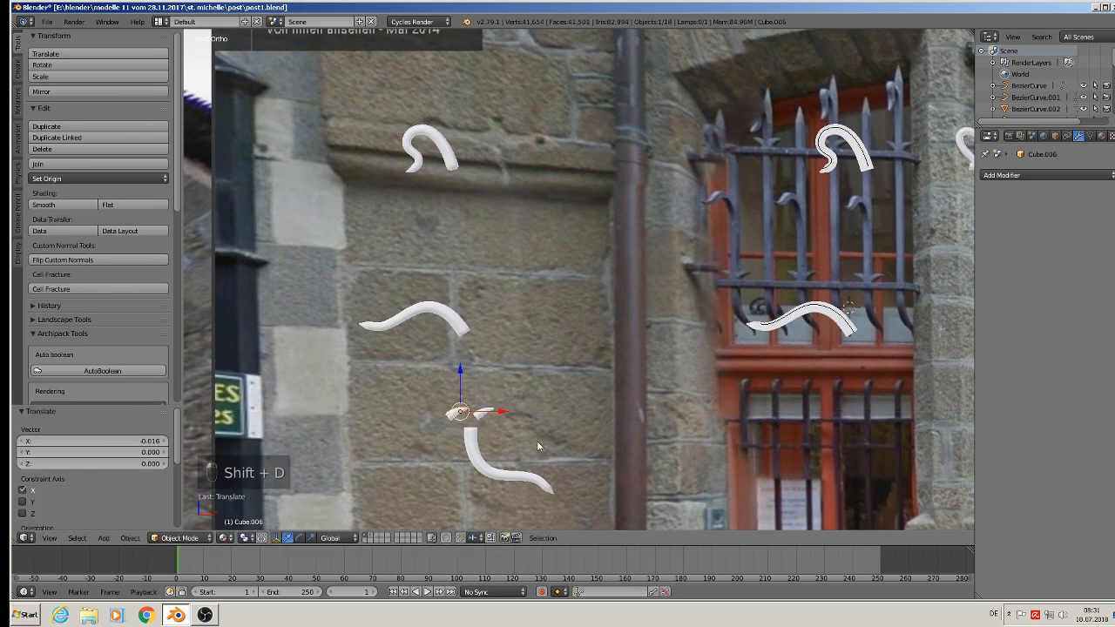
pyautogui.write('r180')
pyautogui.press('Return')
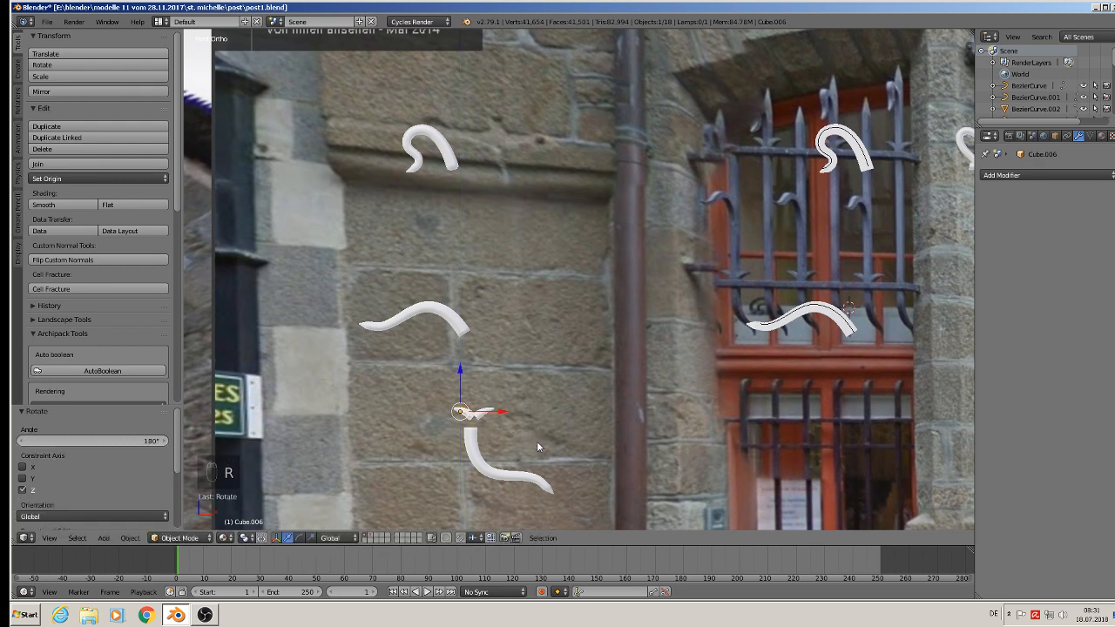
pyautogui.moveTo(513, 411); pyautogui.dragTo(507, 411)
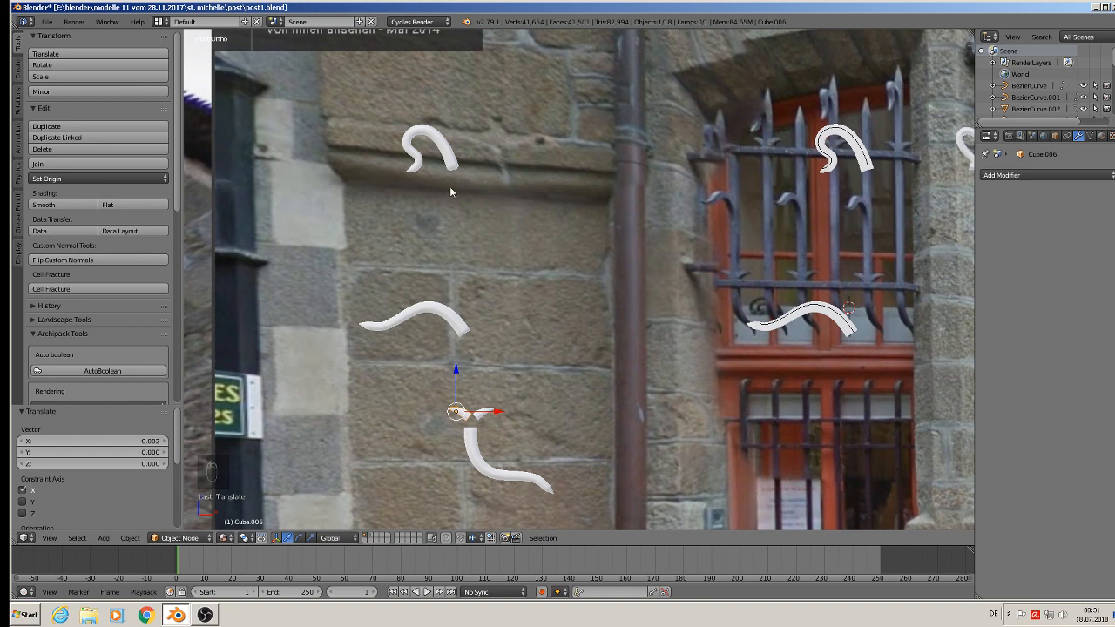
# Duplicate the pair of tips 0.132 upward in Z and shift the upper hooked bar 0.009 in X
pyautogui.keyDown('shift'); pyautogui.rightClick(484, 417); pyautogui.keyUp('shift')
pyautogui.hotkey('shift', 'd')
pyautogui.press('z')
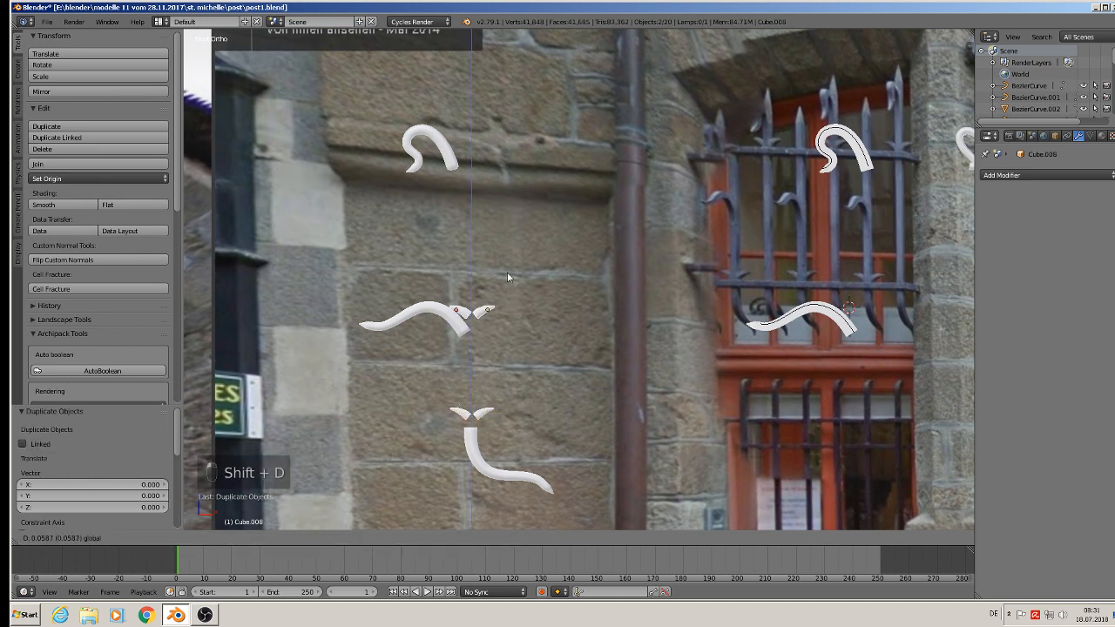
pyautogui.click(508, 155)
pyautogui.rightClick(443, 155)
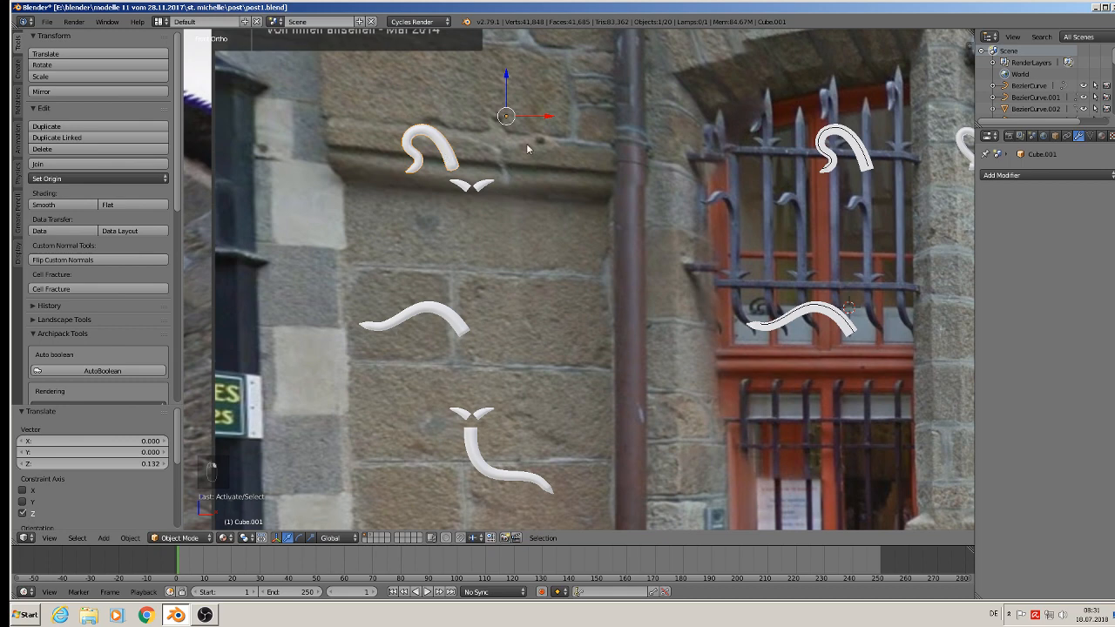
pyautogui.moveTo(551, 118); pyautogui.dragTo(566, 117)
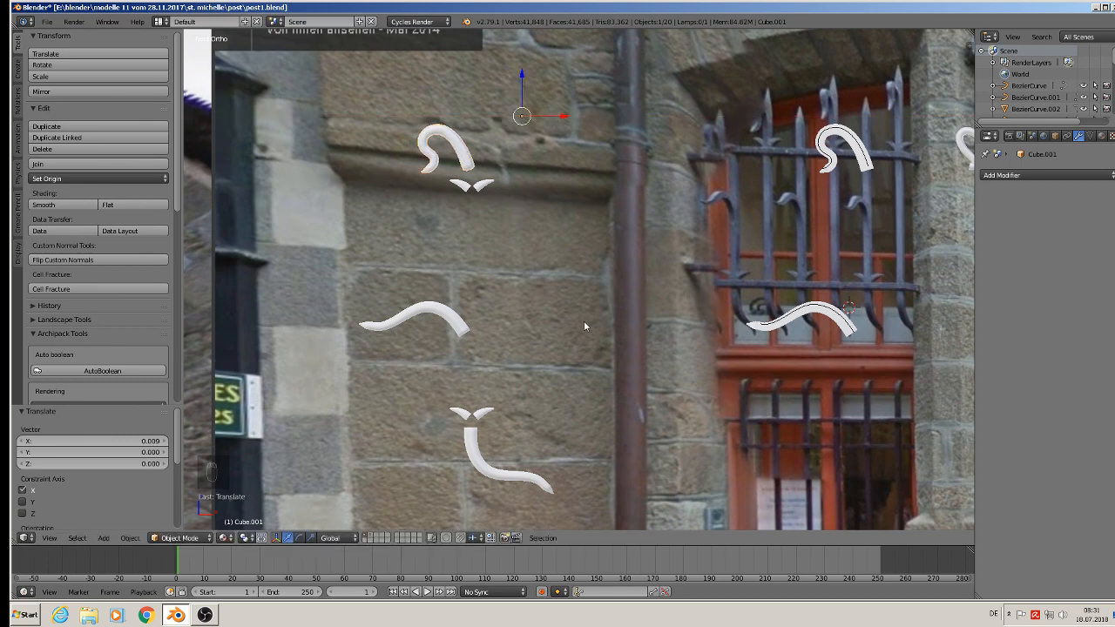
# Scale the middle S-shaped bar on the wall to 0.8
pyautogui.rightClick(449, 316)
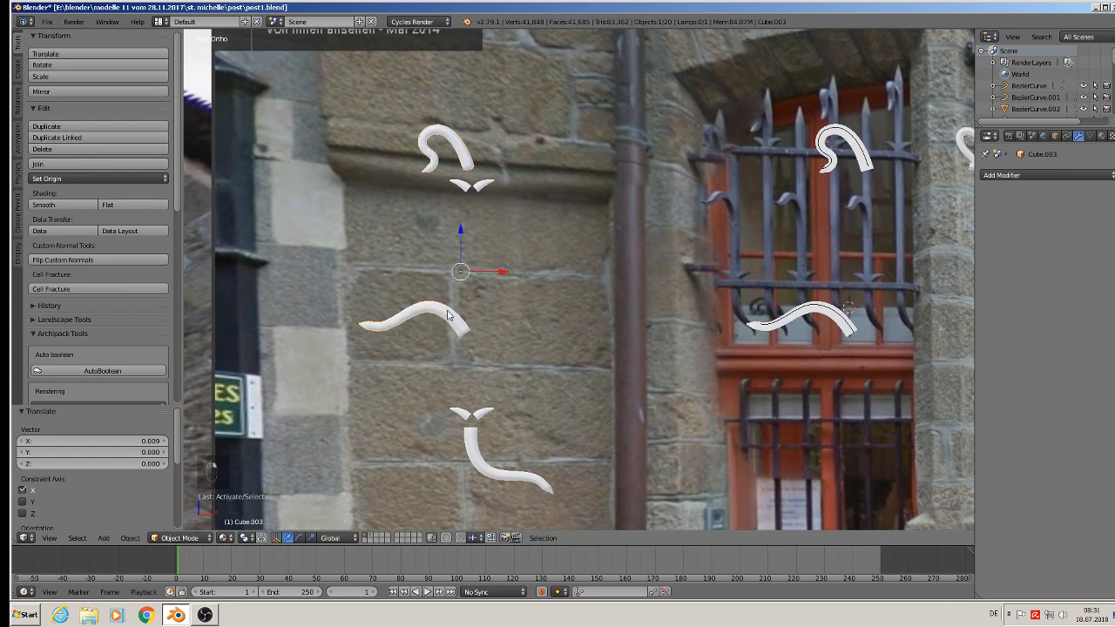
pyautogui.press('s')
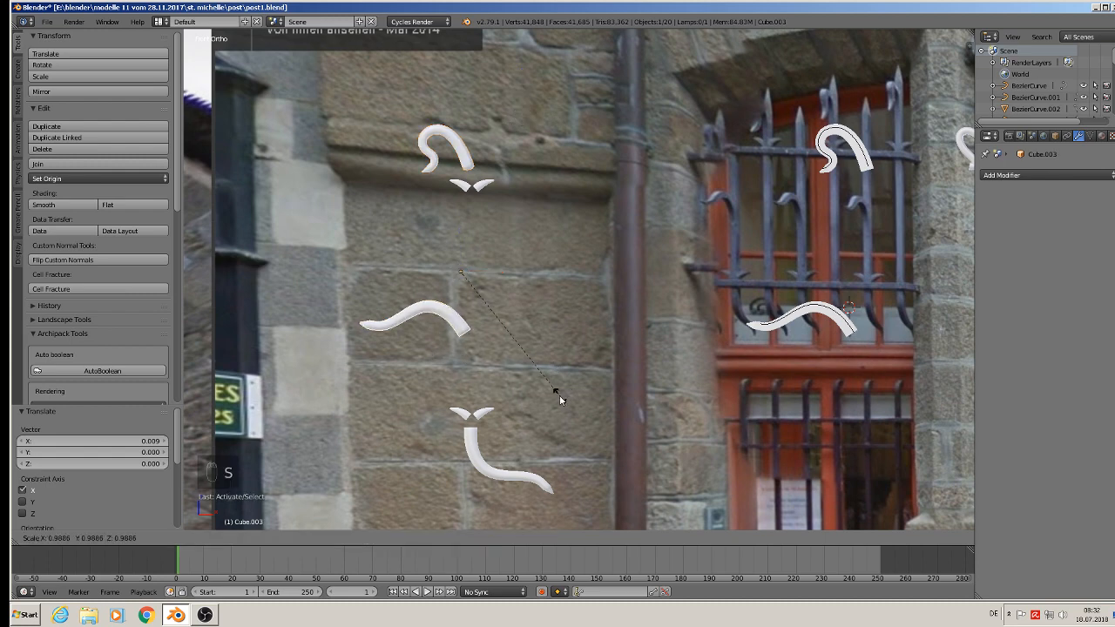
pyautogui.click(531, 384)
# Scale the lower curved bar to 0.728 and move it 0.006 in X beneath the pair of tips
pyautogui.rightClick(478, 471)
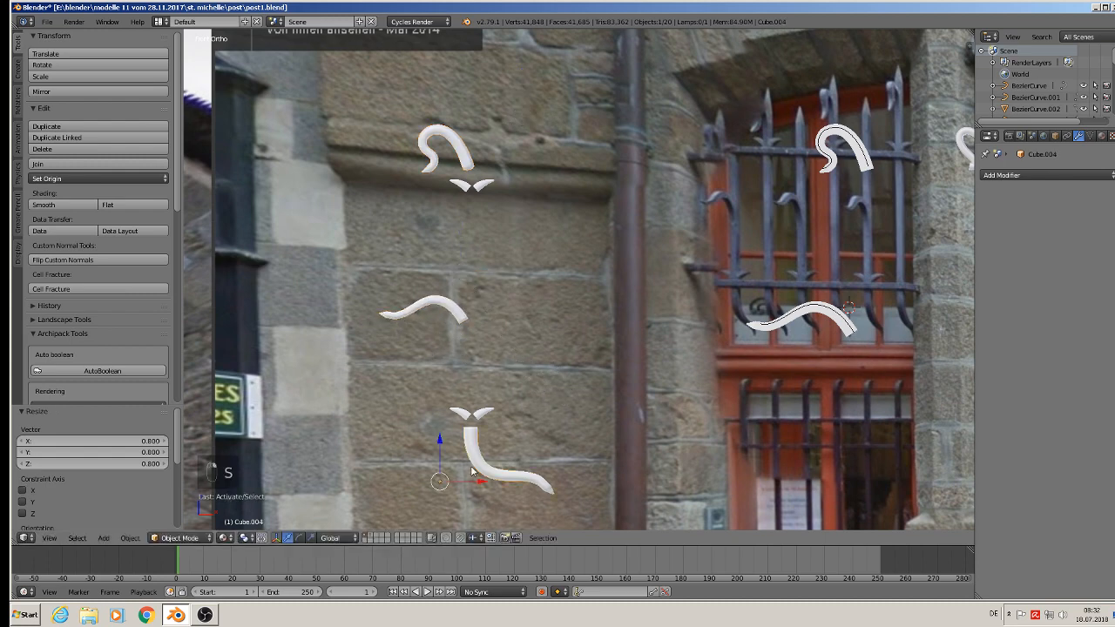
pyautogui.press('s')
pyautogui.click(513, 506)
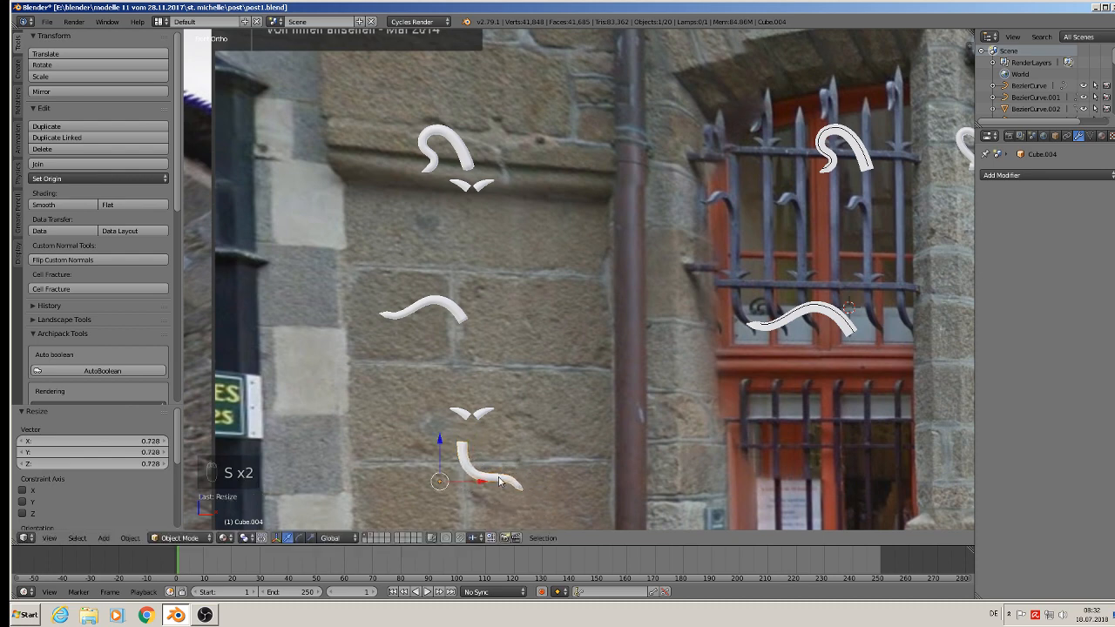
pyautogui.moveTo(475, 482); pyautogui.dragTo(487, 482)
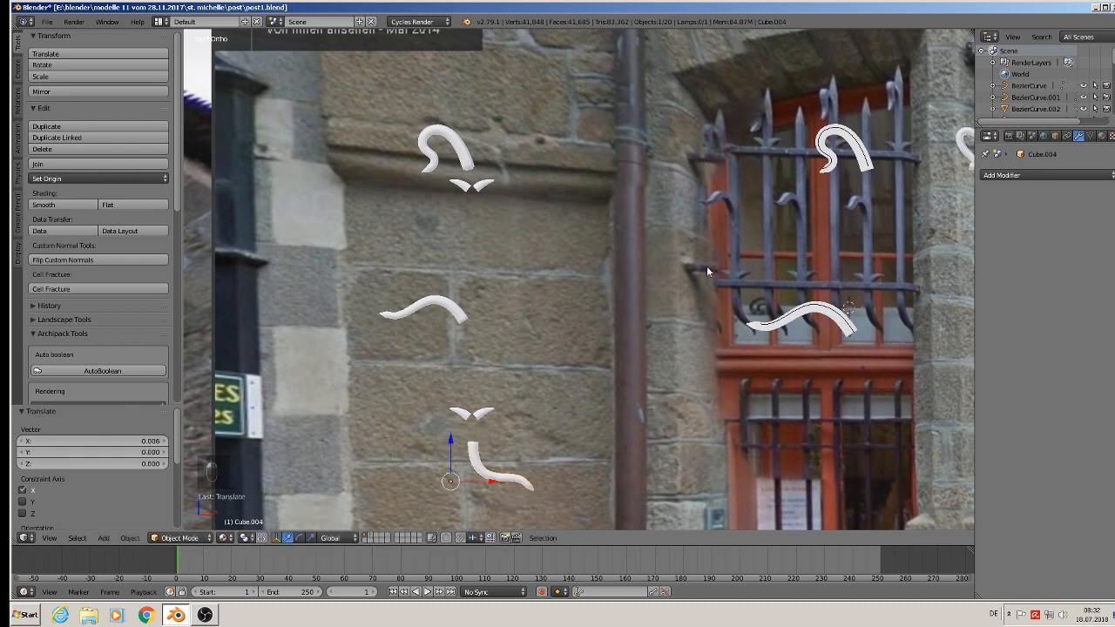
# Deselect everything and save the scene as a new file named post2.blend
pyautogui.press('a')
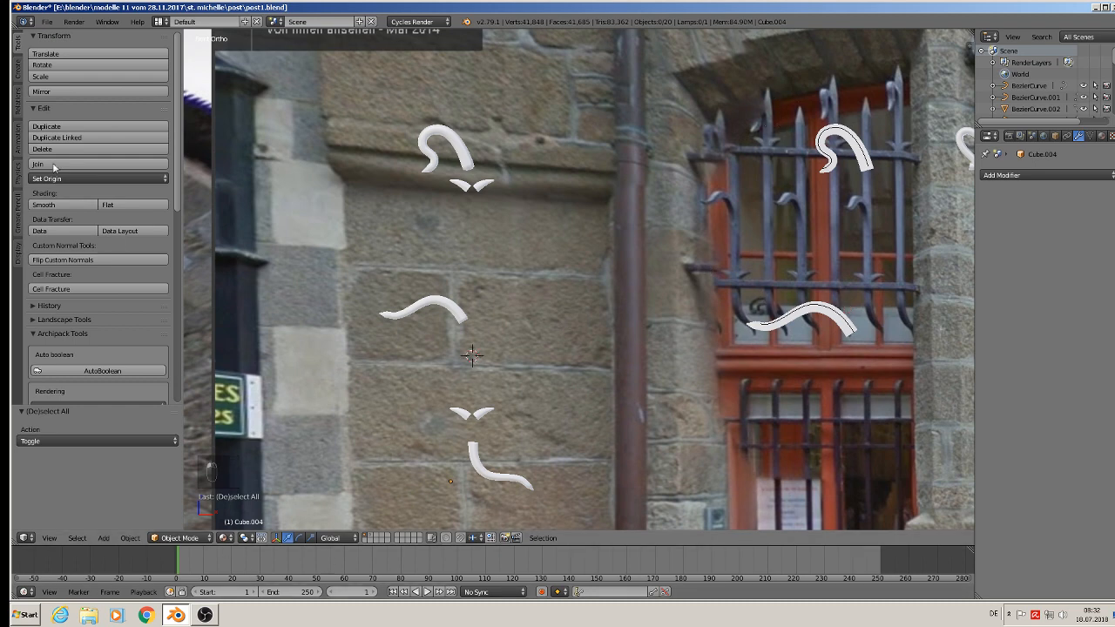
pyautogui.click(47, 21)
pyautogui.click(66, 119)
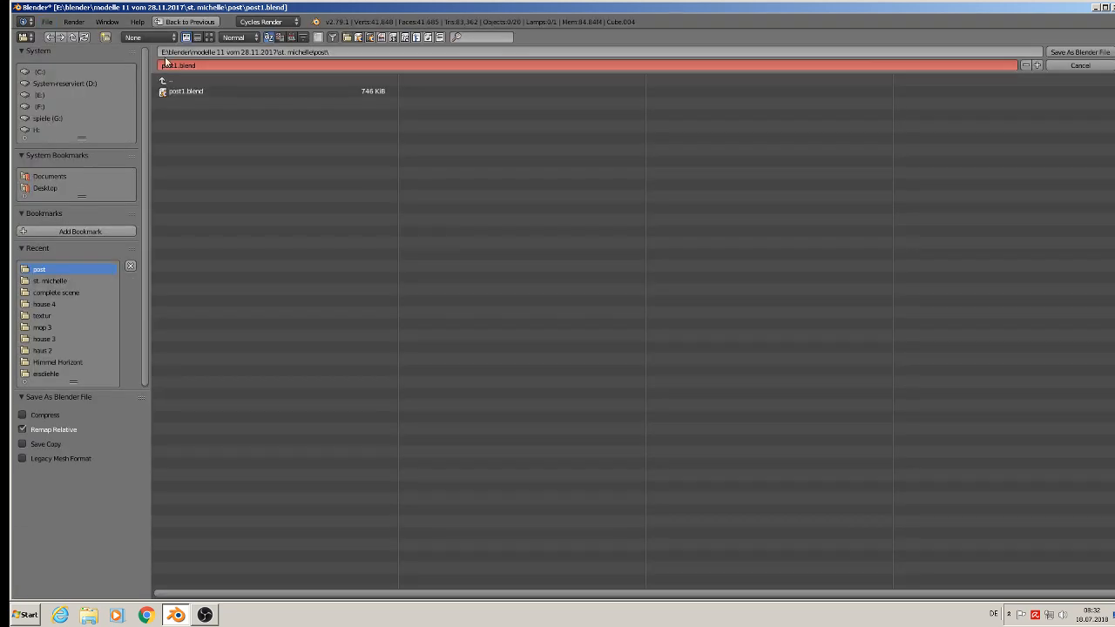
pyautogui.click(179, 67)
pyautogui.click(179, 67)
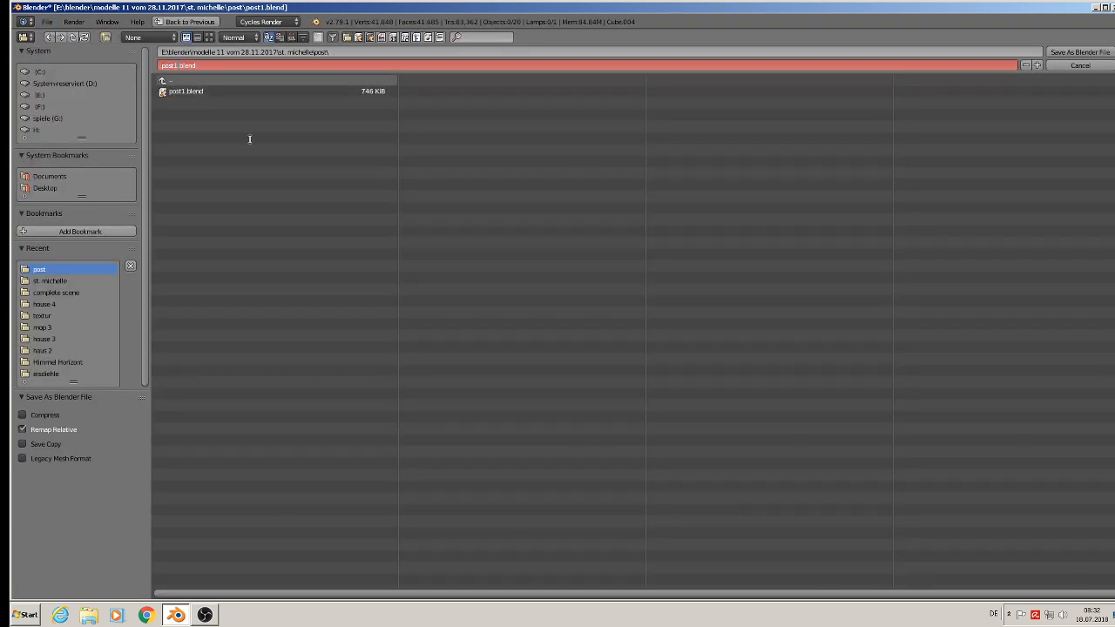
pyautogui.press('Return')
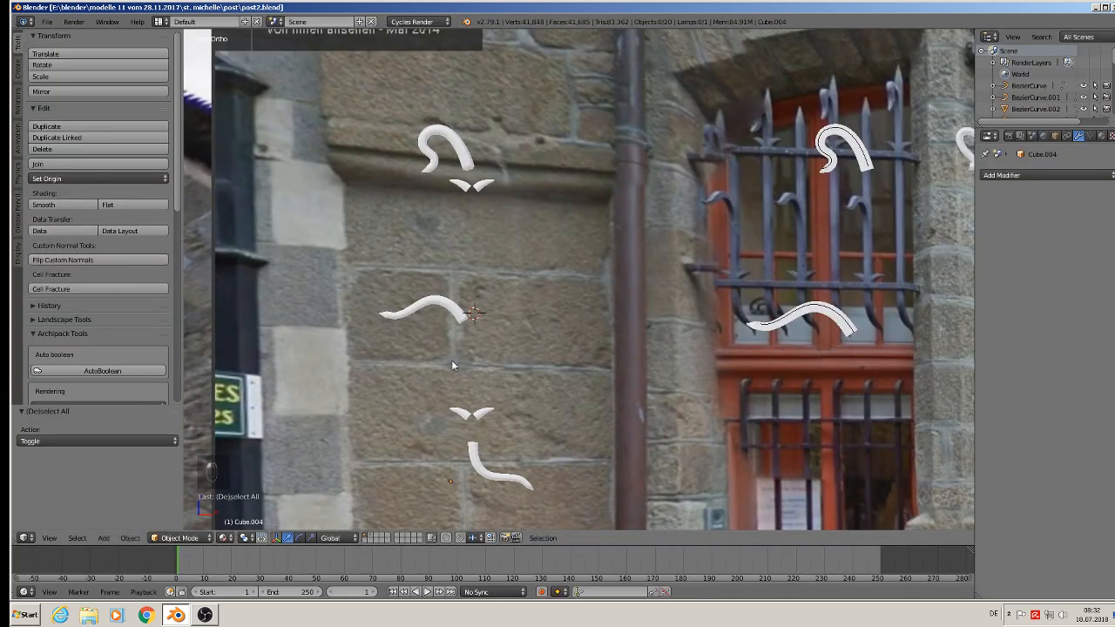
# Add a cube mesh beside the middle S-shaped bar and scale it by -0.035, then by 0.104
pyautogui.click(125, 537)
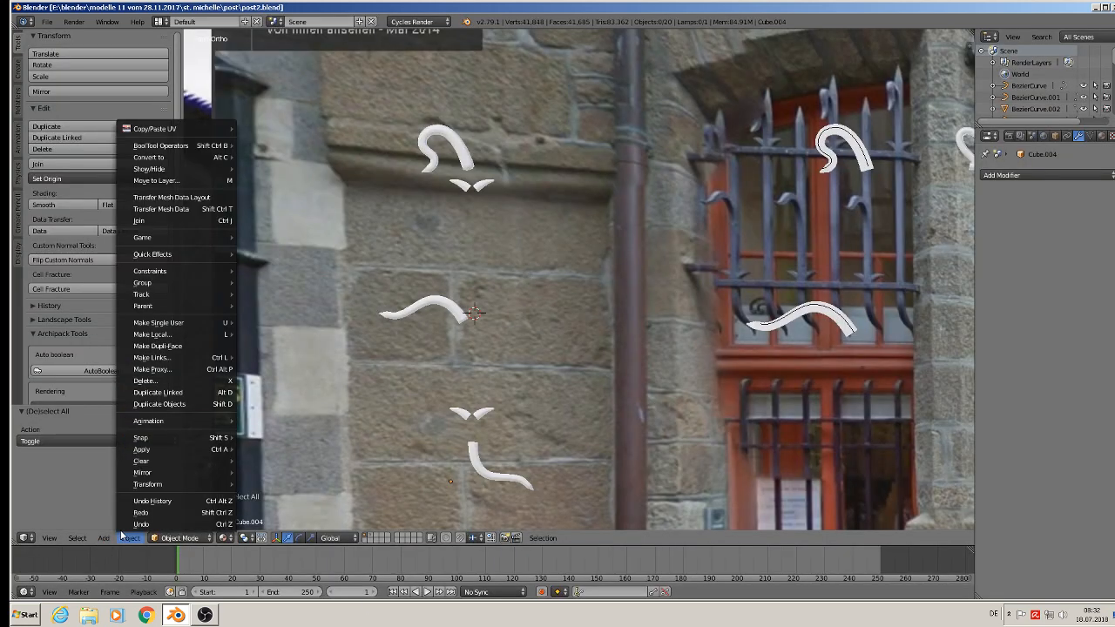
pyautogui.moveTo(104, 537)
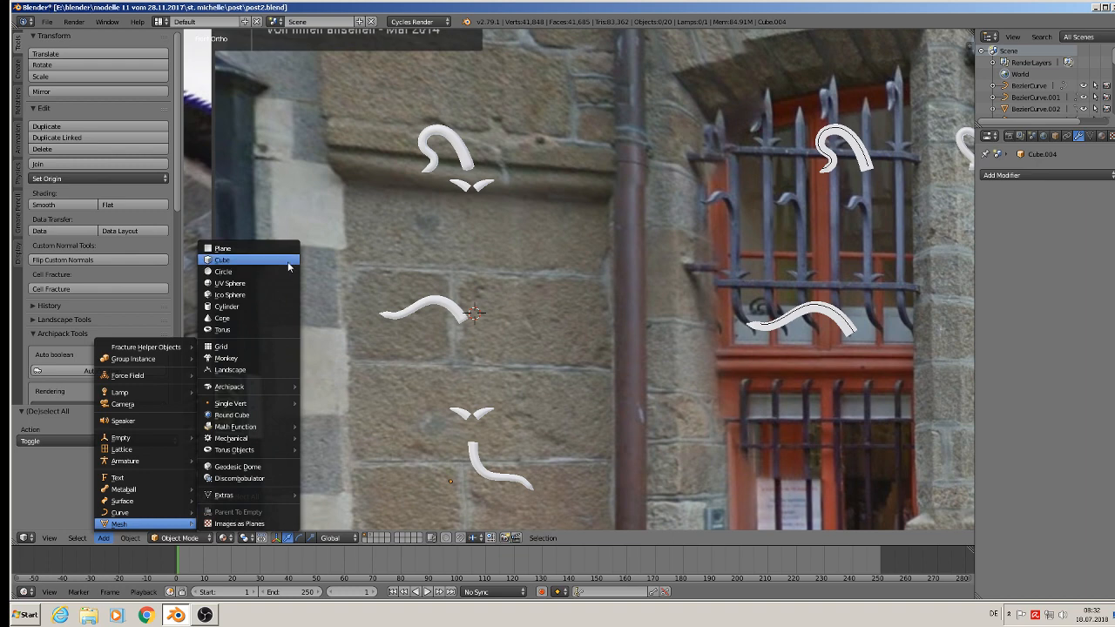
pyautogui.click(287, 261)
pyautogui.press('s')
pyautogui.click(479, 325)
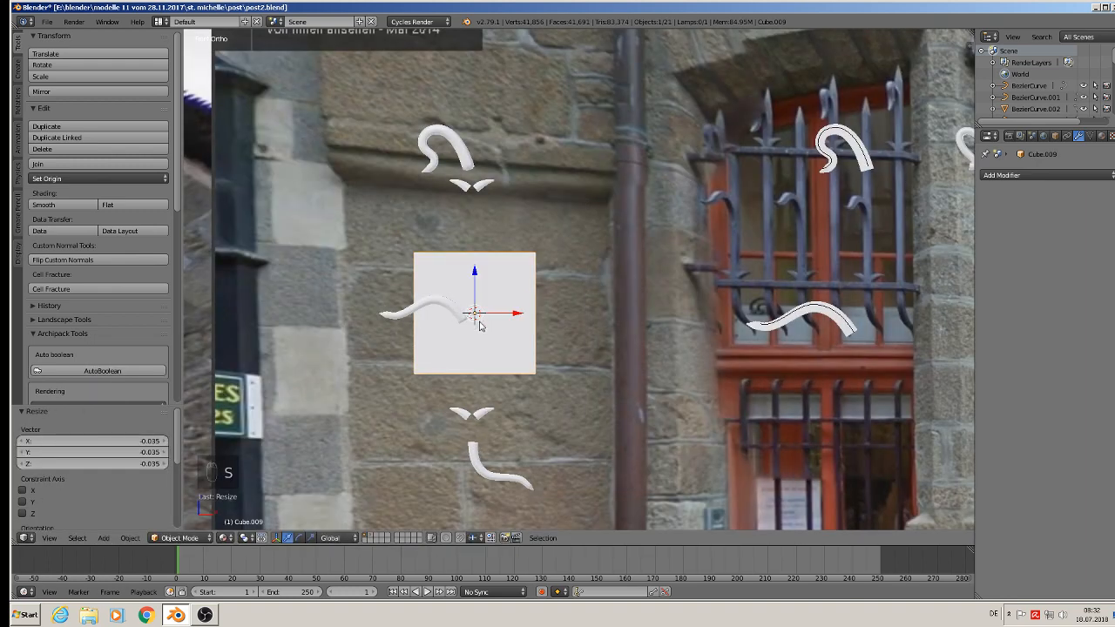
pyautogui.press('s')
pyautogui.click(489, 329)
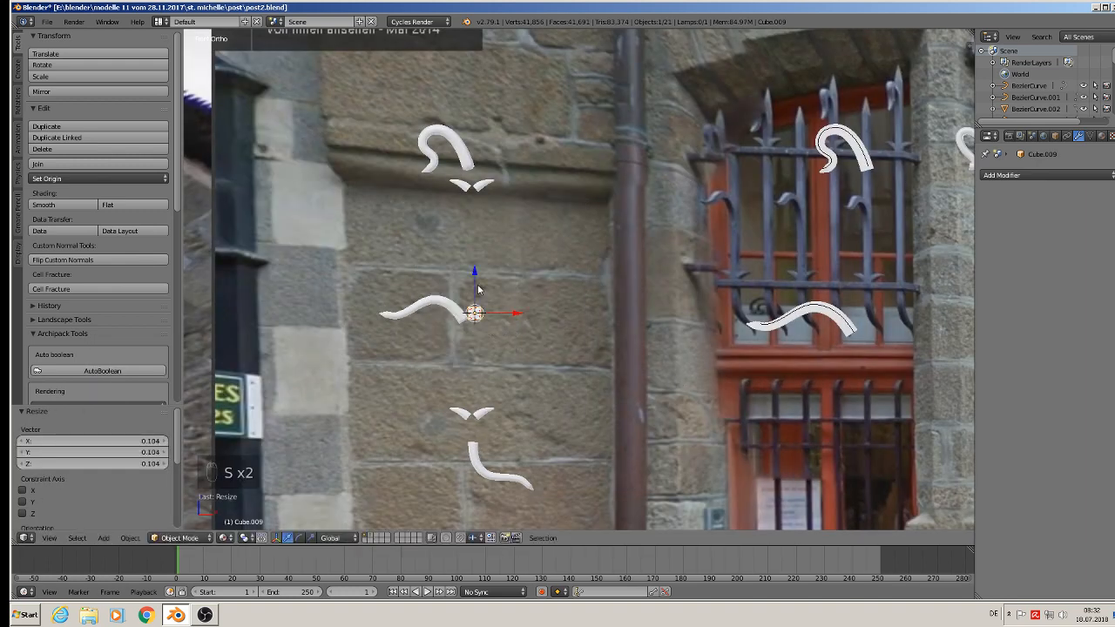
# Move the cube down onto the top end of the lower curved bar, scale it to 0.805, and centre it in X
pyautogui.moveTo(476, 281); pyautogui.dragTo(475, 404)
pyautogui.moveTo(514, 434); pyautogui.dragTo(510, 437)
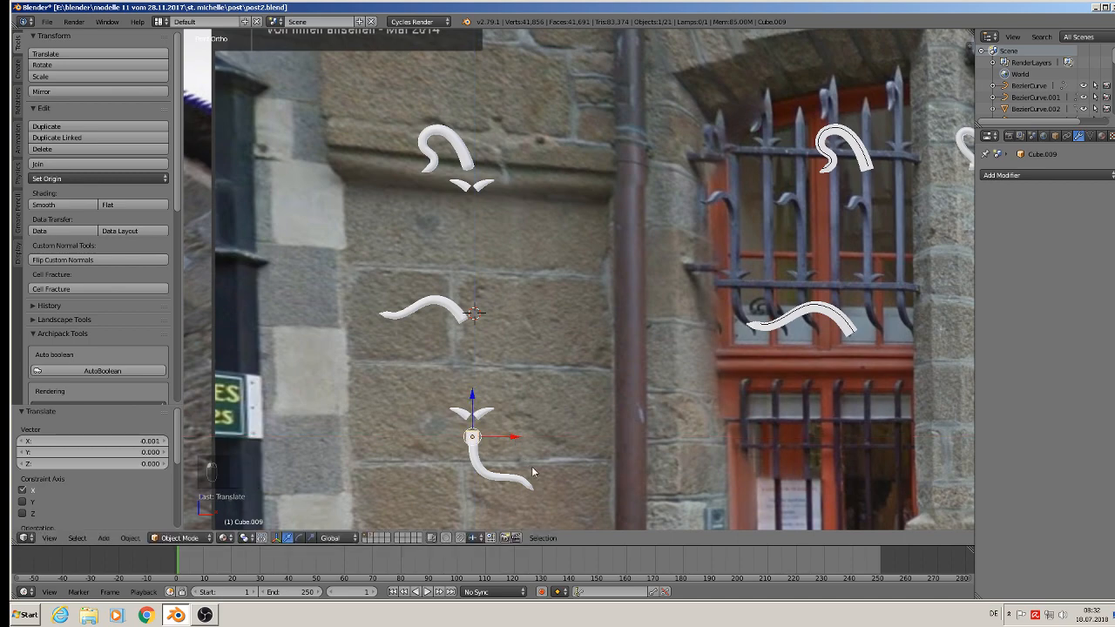
pyautogui.scroll(5, 514, 442)
pyautogui.press('s')
pyautogui.click(501, 452)
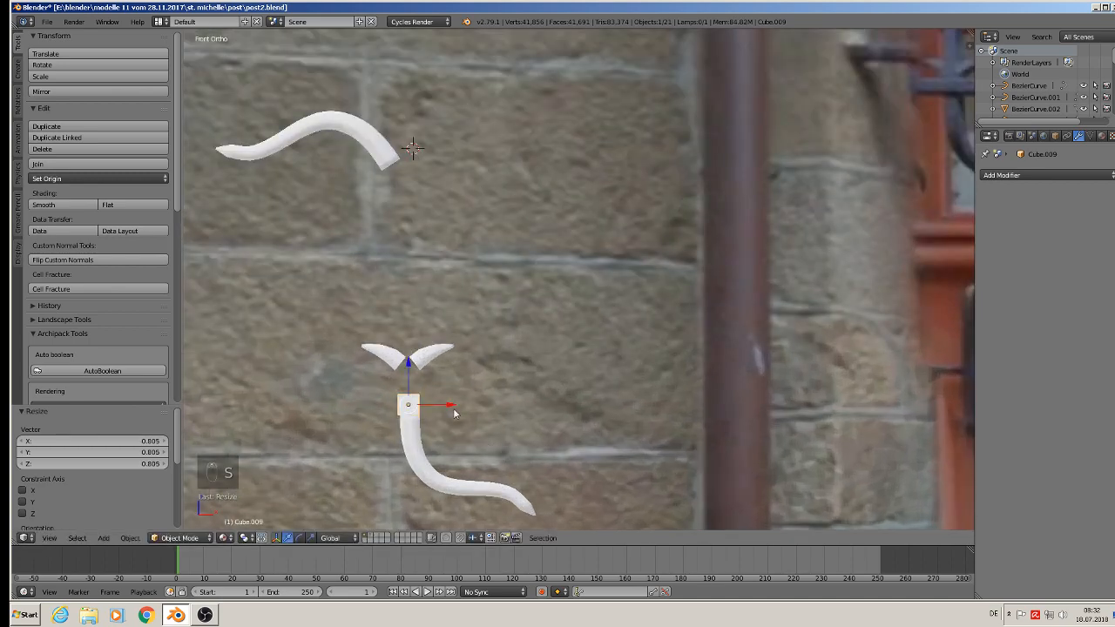
pyautogui.press('g')
pyautogui.press('x')
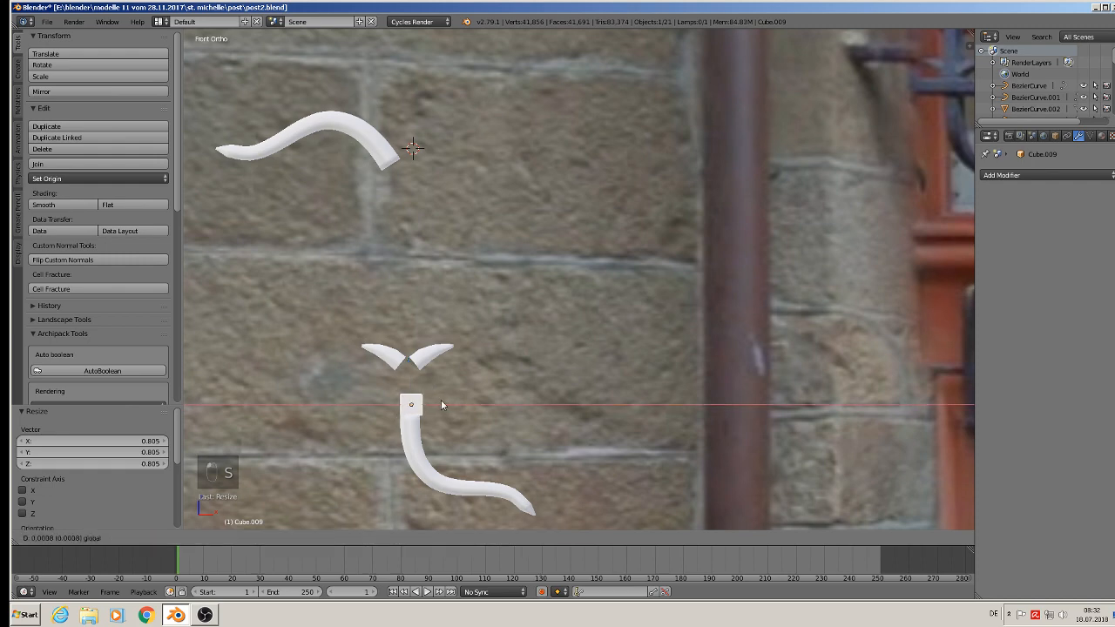
pyautogui.click(439, 401)
# Move the cube -0.039 in Y so it lines up in depth with the lower curved bar
pyautogui.scroll(-3, 476, 438)
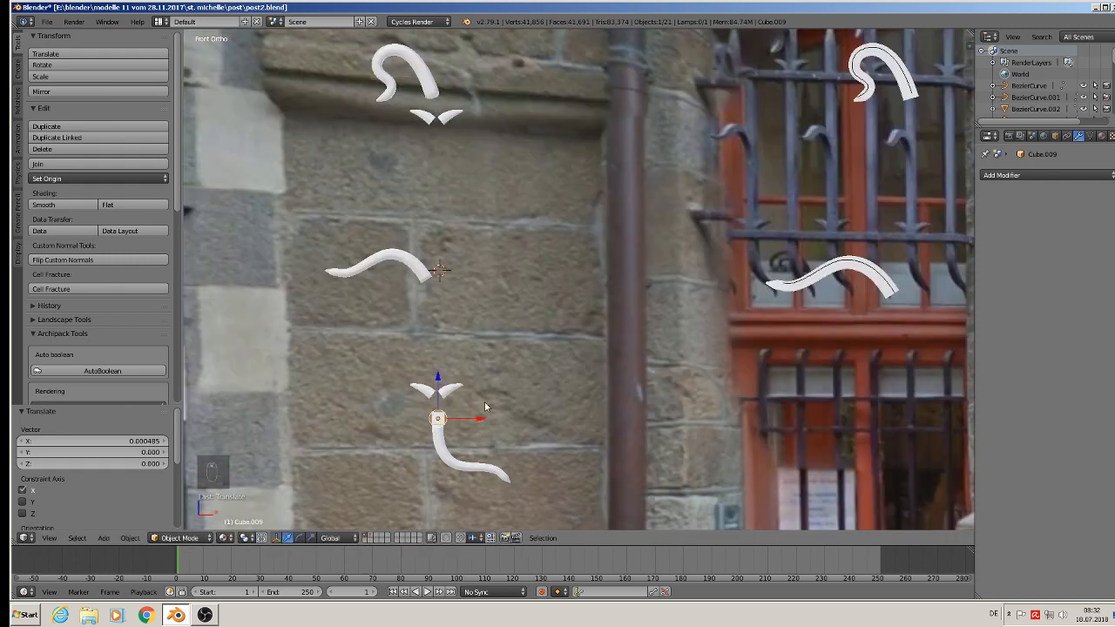
pyautogui.keyDown('shift'); pyautogui.moveTo(490, 422); pyautogui.dragTo(556, 461, button='middle'); pyautogui.keyUp('shift')
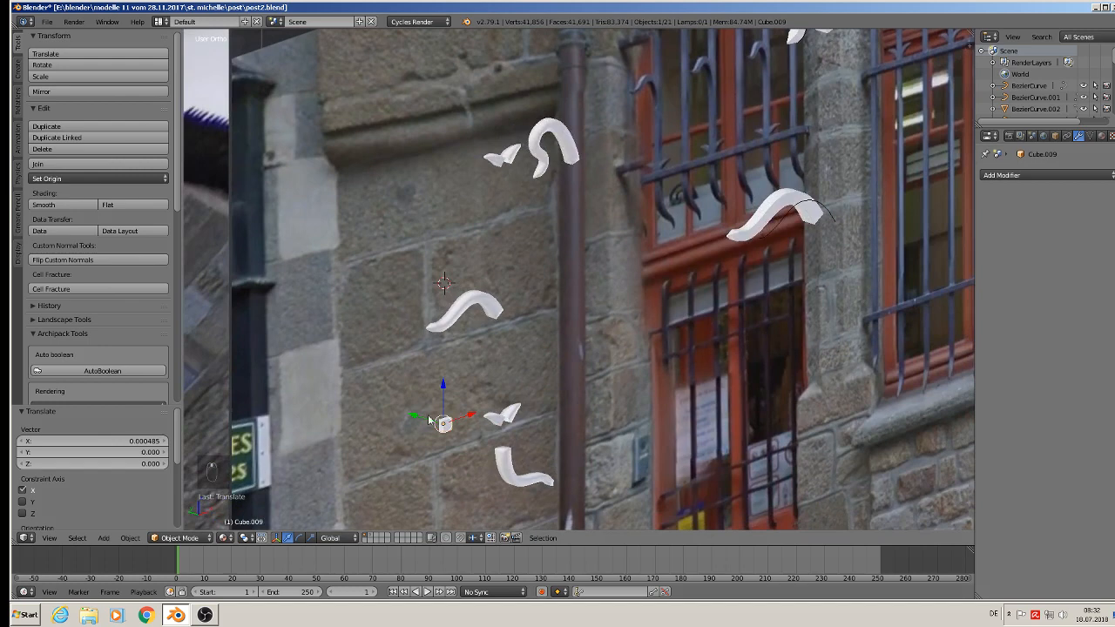
pyautogui.press('g')
pyautogui.press('y')
pyautogui.click(469, 441)
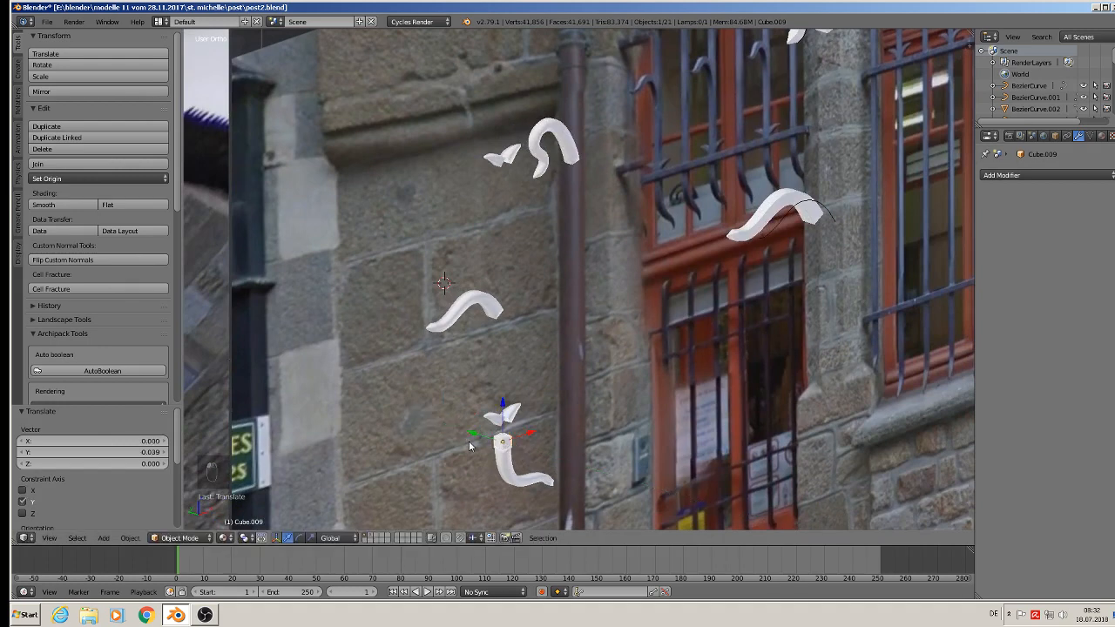
# Disable proportional editing and raise the cube's top face 0.166 in Z to stretch it into a long vertical bar
pyautogui.press('Tab')
pyautogui.scroll(2, 509, 432)
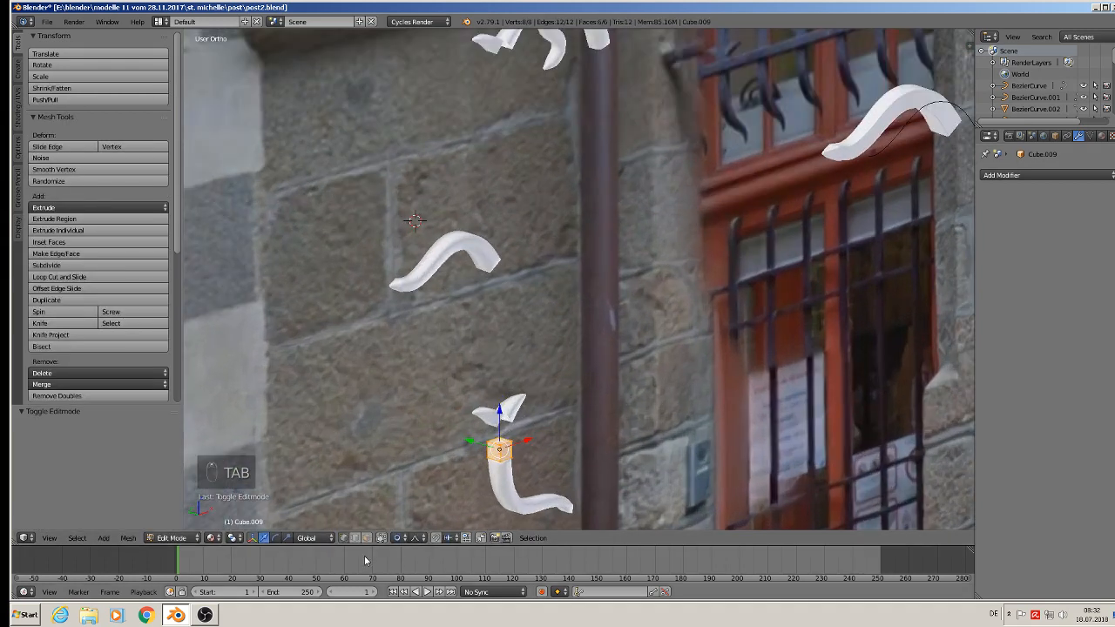
pyautogui.click(397, 537)
pyautogui.click(416, 522)
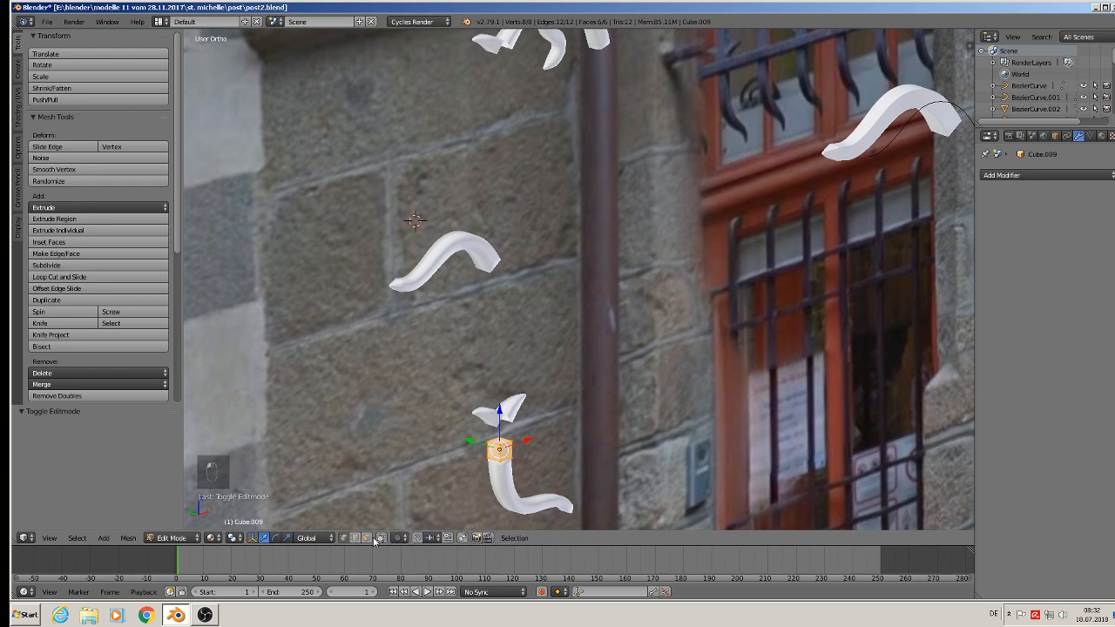
pyautogui.rightClick(498, 440)
pyautogui.scroll(-4, 498, 440)
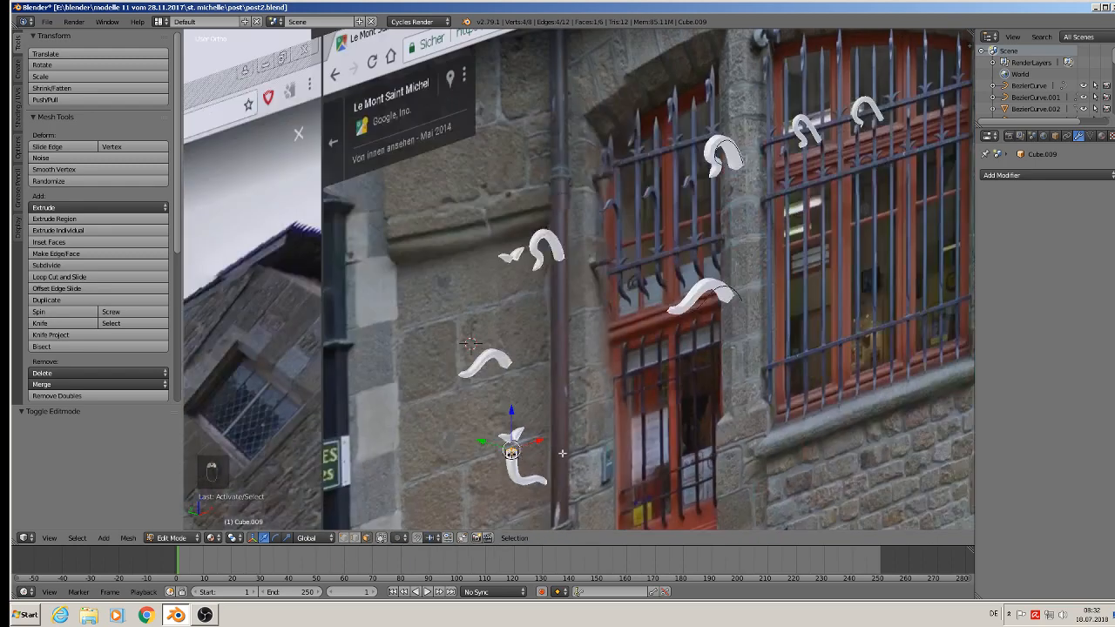
pyautogui.press('KP_1')
pyautogui.scroll(-3, 550, 411)
pyautogui.moveTo(531, 408); pyautogui.dragTo(535, 313)
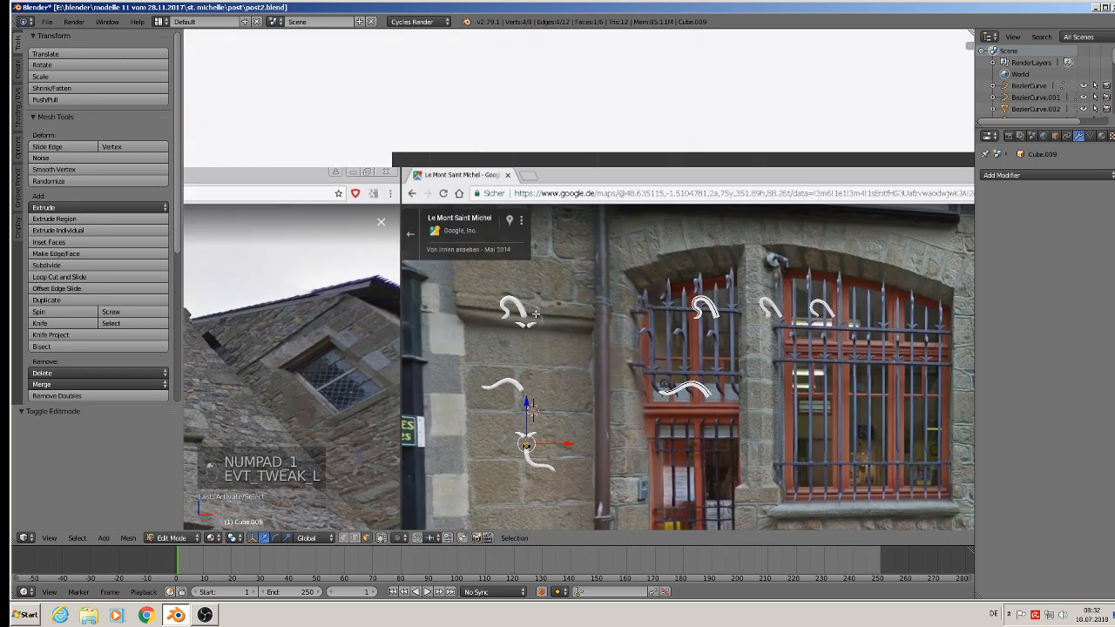
pyautogui.moveTo(527, 410); pyautogui.dragTo(530, 271)
pyautogui.scroll(3, 561, 333)
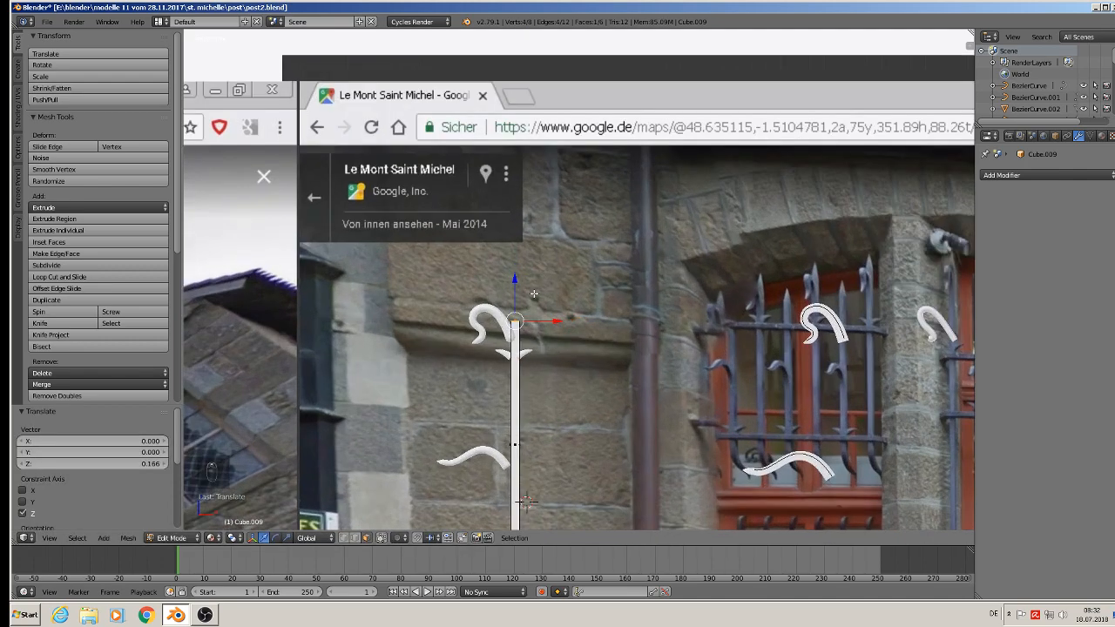
pyautogui.scroll(2, 564, 303)
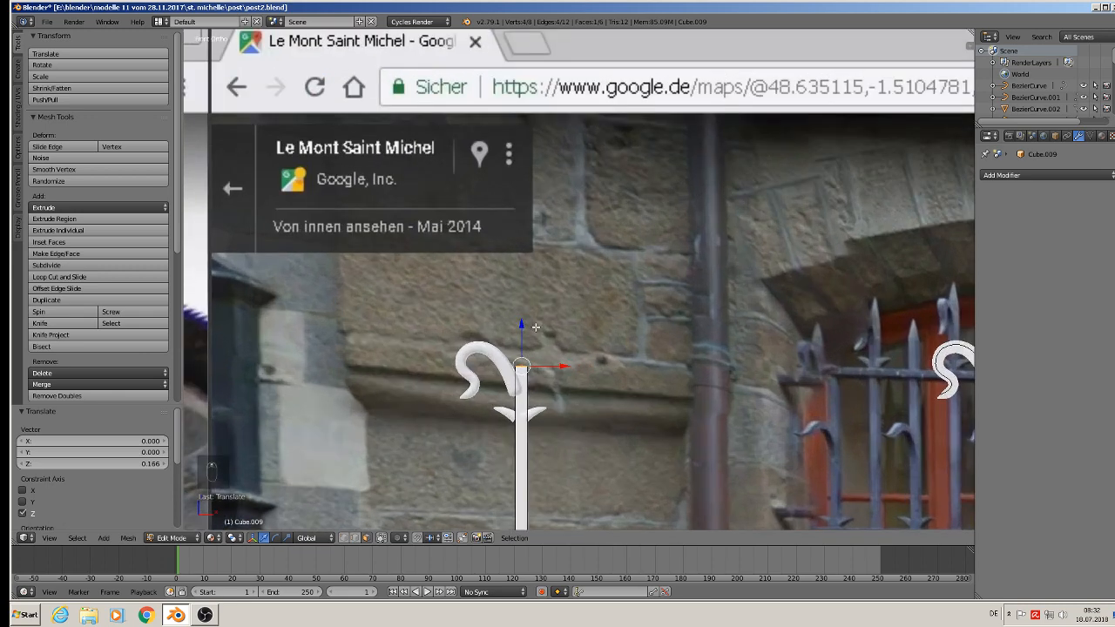
# Raise the bar's top face slightly, extrude it 0.024 in Z, and scale the new face to about 0.17 to form a point
pyautogui.moveTo(521, 331); pyautogui.dragTo(521, 327)
pyautogui.press('e')
pyautogui.rightClick(521, 328)
pyautogui.hotkey('ctrl', 'f')
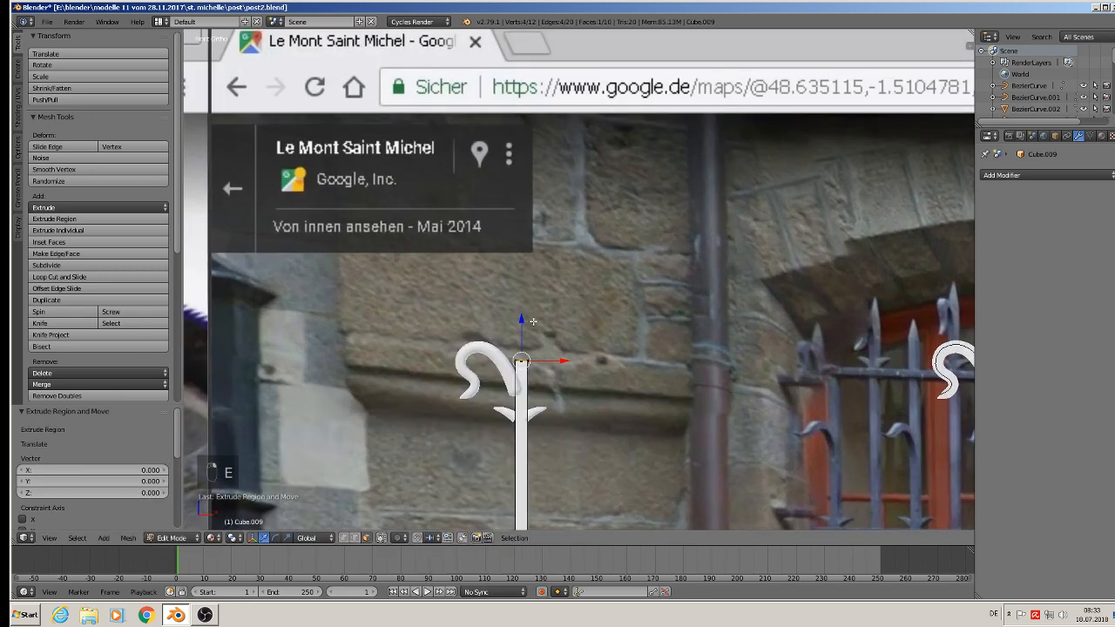
pyautogui.press('e')
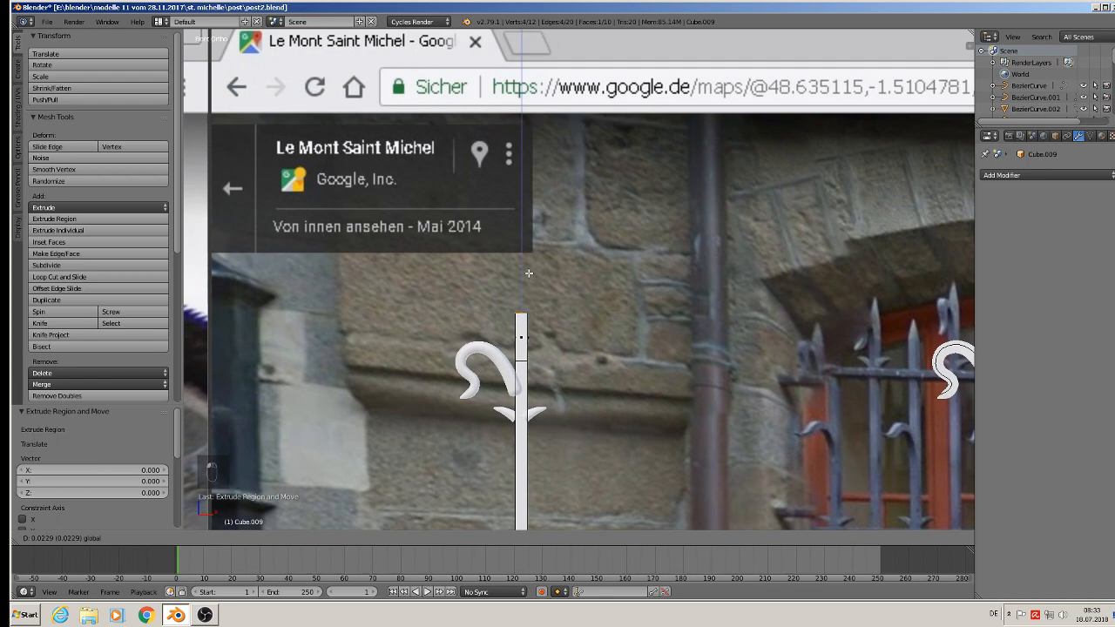
pyautogui.click(529, 273)
pyautogui.press('s')
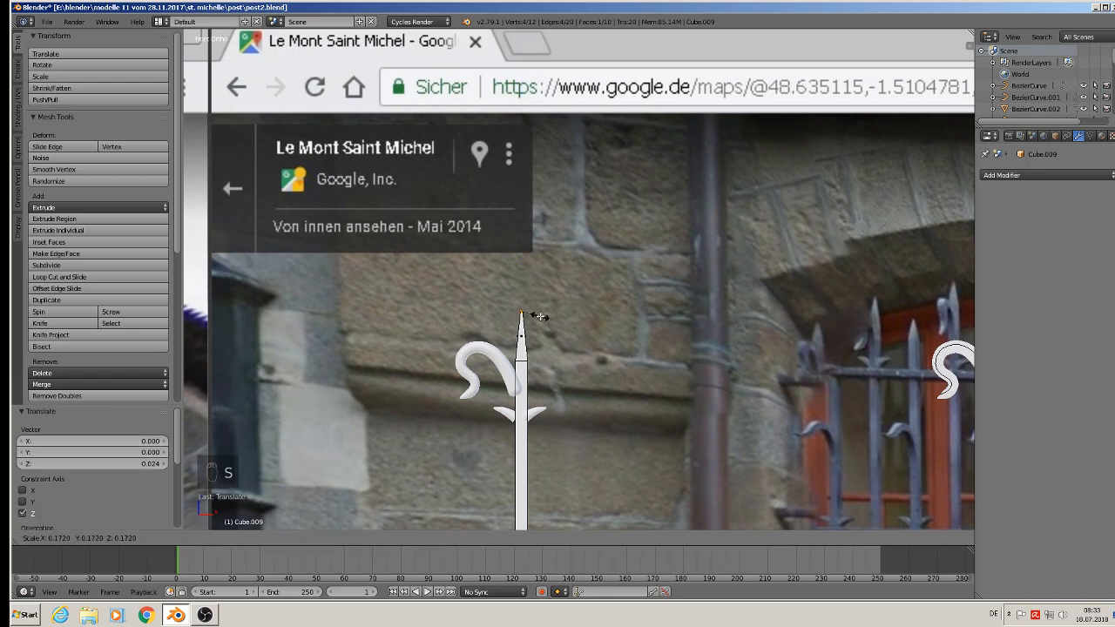
pyautogui.click(540, 316)
pyautogui.press('Tab')
pyautogui.scroll(-3, 587, 444)
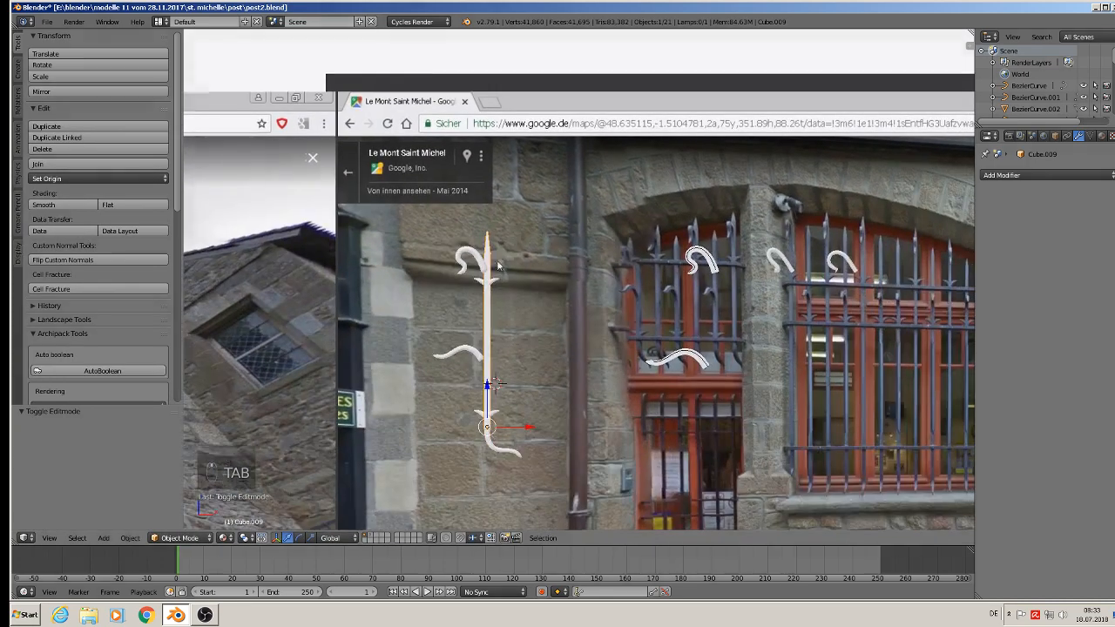
# Move the upper hooked bar 0.050 in Y toward the pointed vertical bar
pyautogui.moveTo(499, 265); pyautogui.dragTo(521, 296, button='middle')
pyautogui.rightClick(519, 296)
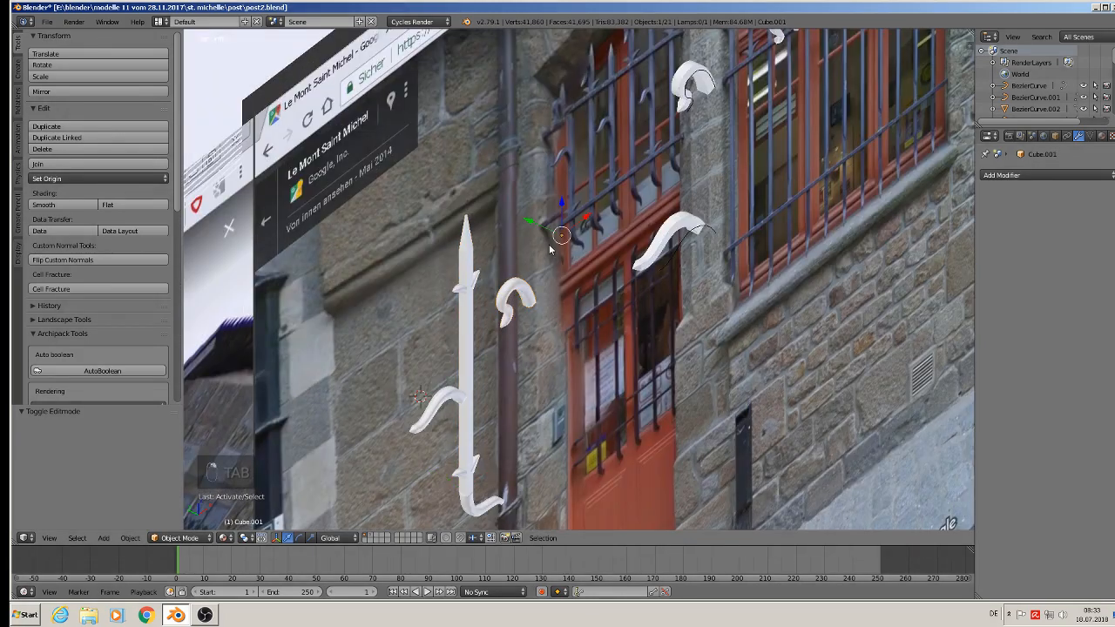
pyautogui.press('g')
pyautogui.press('y')
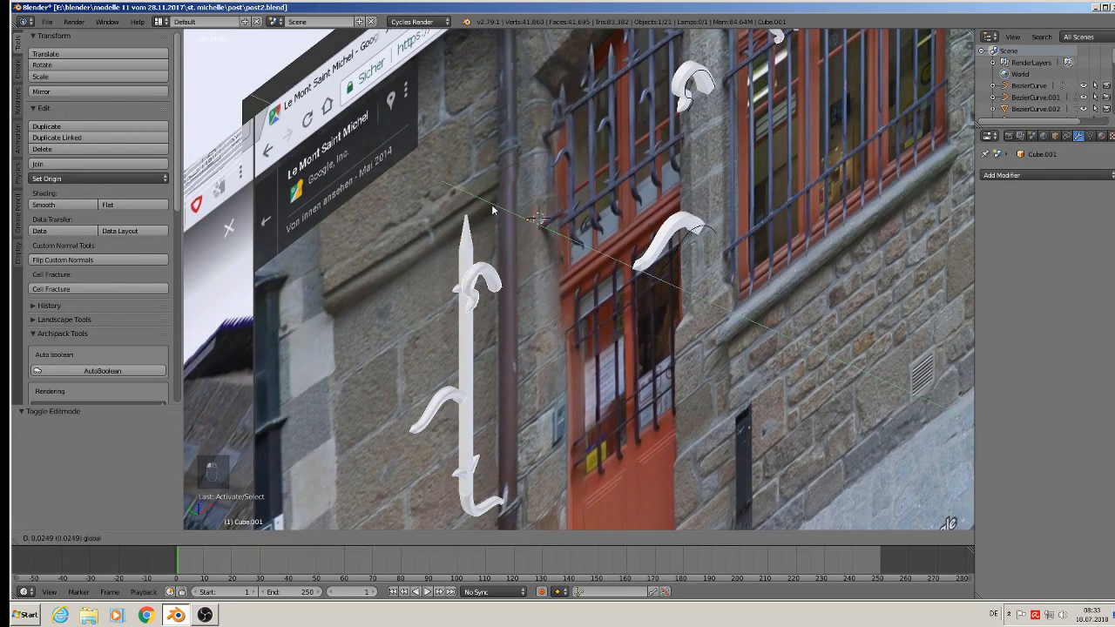
pyautogui.click(458, 196)
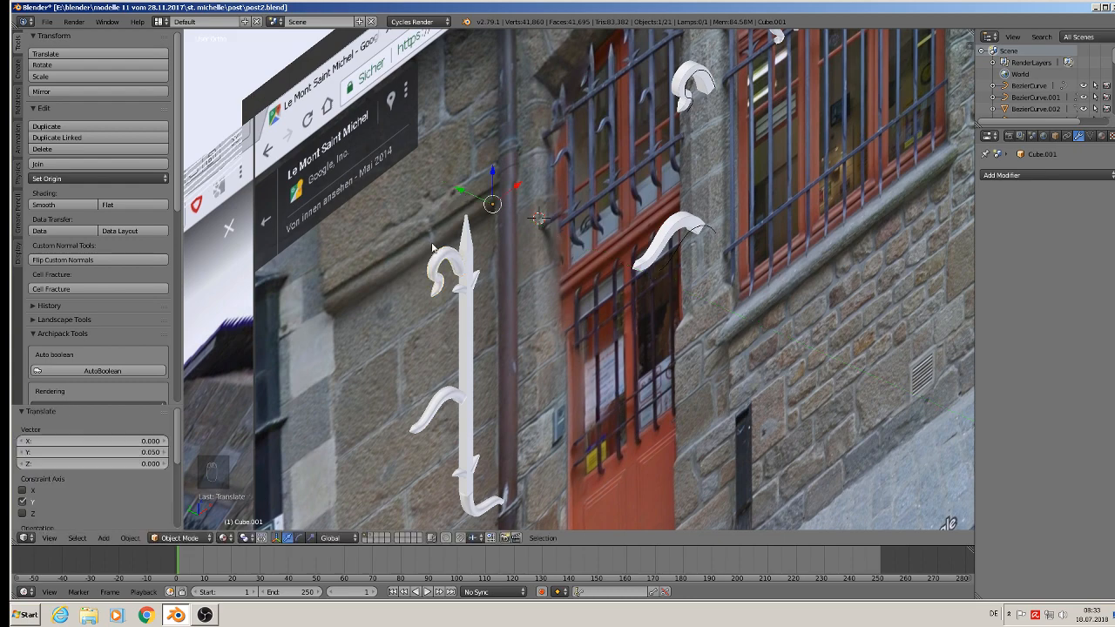
# Shift the upper hooked bar 0.002 in X and -0.002 in Y so its end meets the vertical bar
pyautogui.scroll(6, 458, 195)
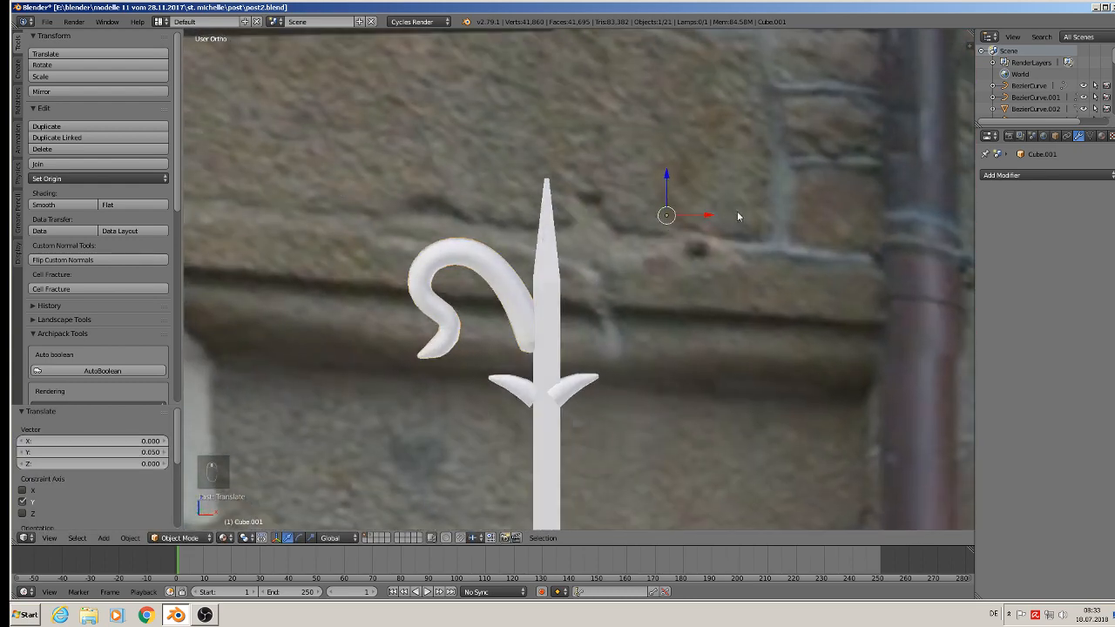
pyautogui.press('g')
pyautogui.press('x')
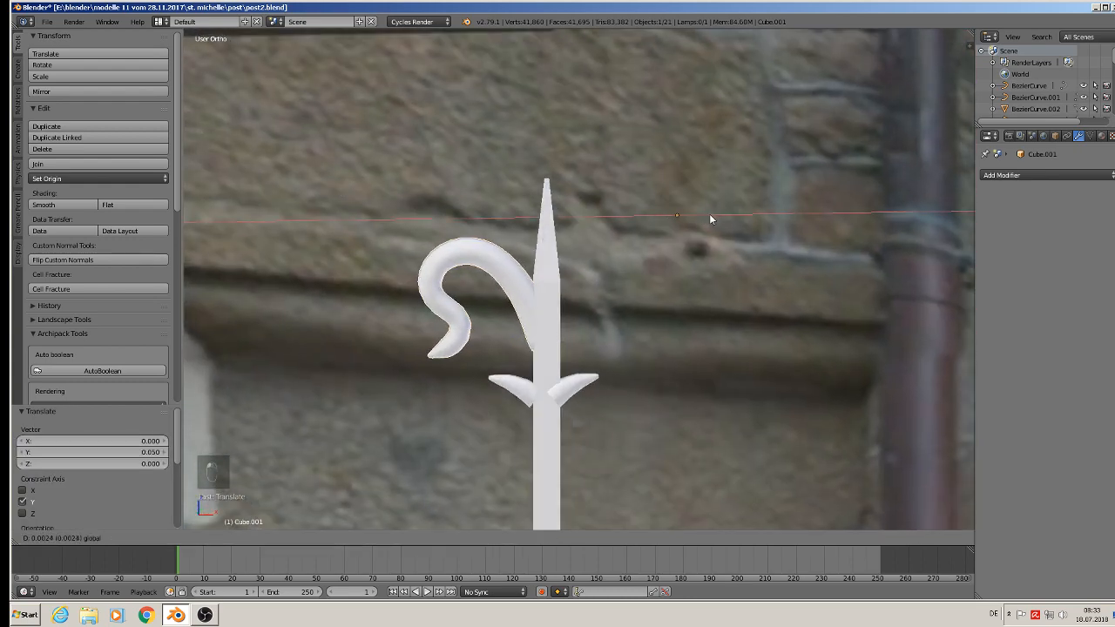
pyautogui.click(709, 213)
pyautogui.moveTo(605, 315); pyautogui.dragTo(638, 283, button='middle')
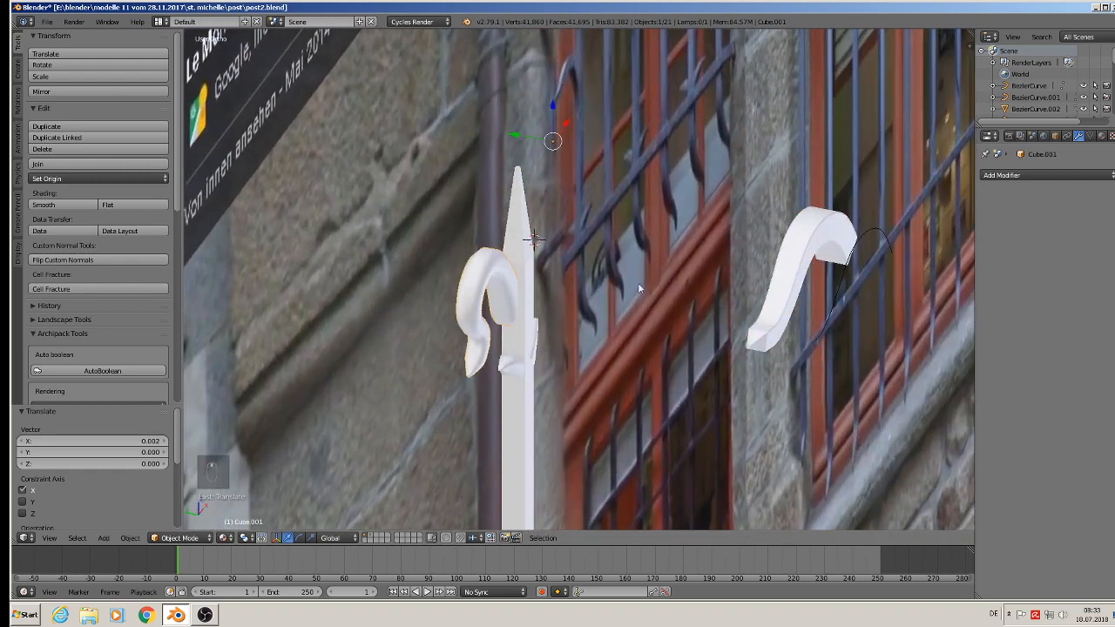
pyautogui.press('g')
pyautogui.press('y')
pyautogui.click(523, 141)
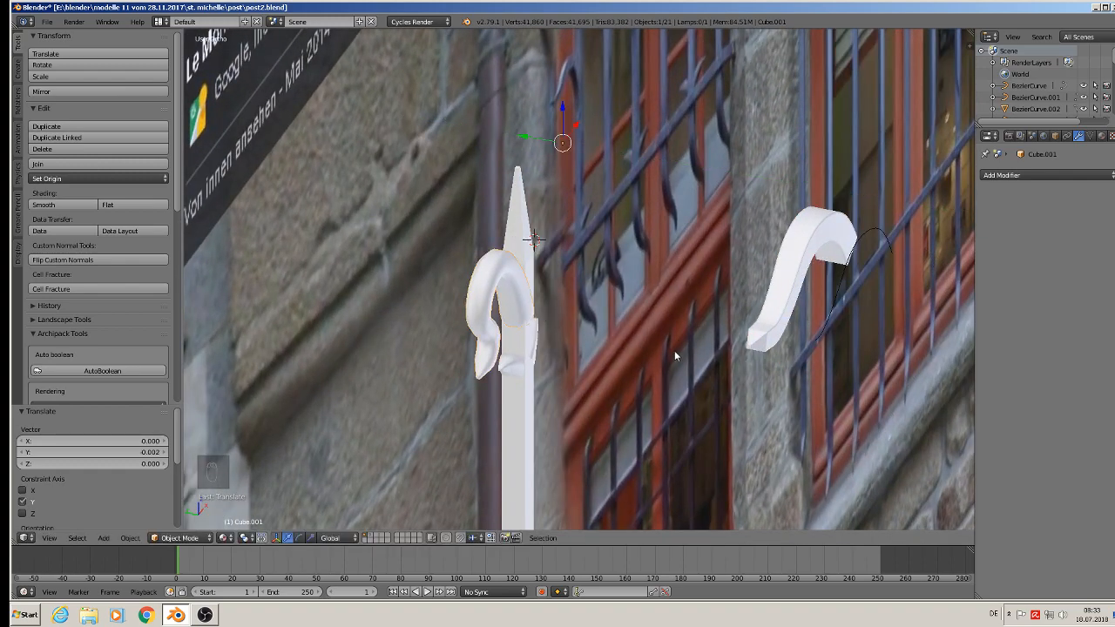
# Scale the upper hooked bar to 0.711 in Y to thin it in depth
pyautogui.press('s')
pyautogui.press('y')
pyautogui.click(603, 306)
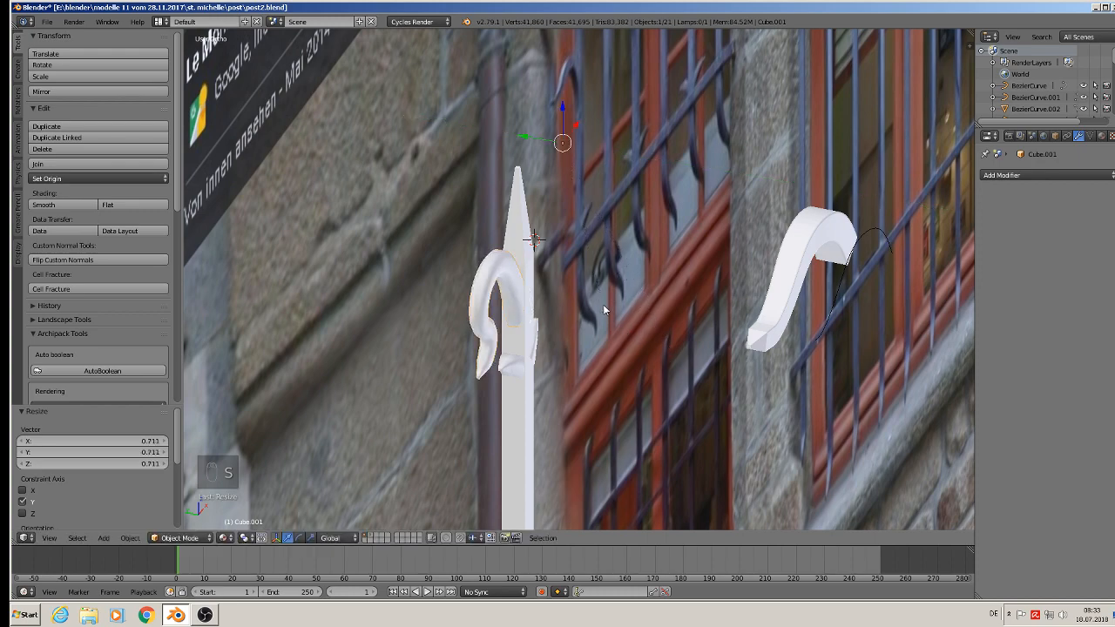
pyautogui.moveTo(604, 306); pyautogui.dragTo(503, 328, button='middle')
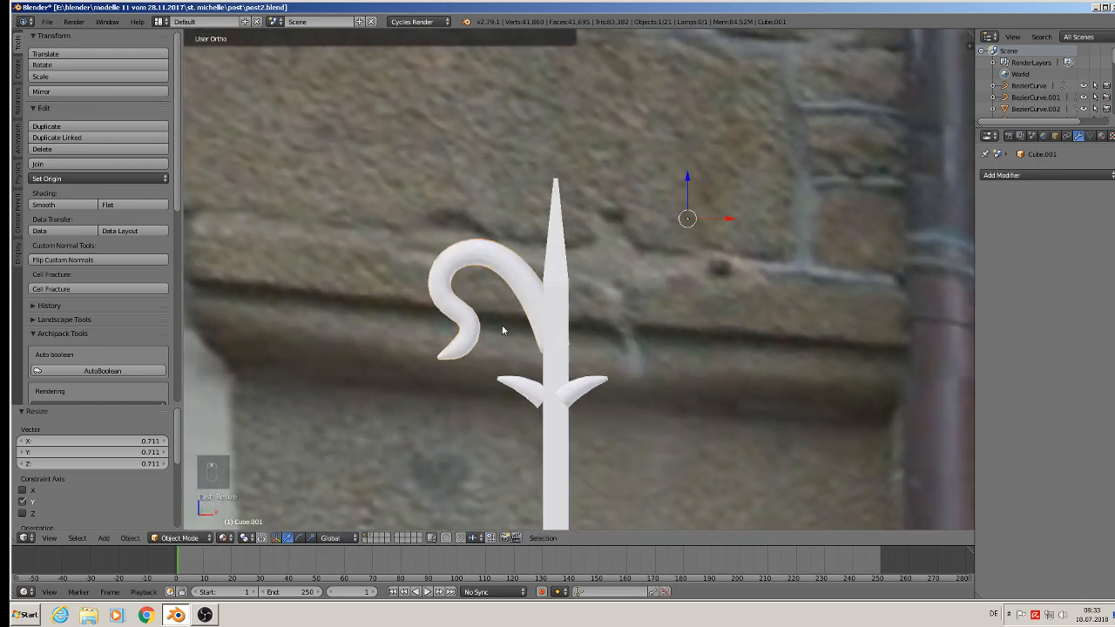
# Scale the upper hooked bar uniformly to 0.926
pyautogui.rightClick(563, 341)
pyautogui.scroll(-6, 621, 317)
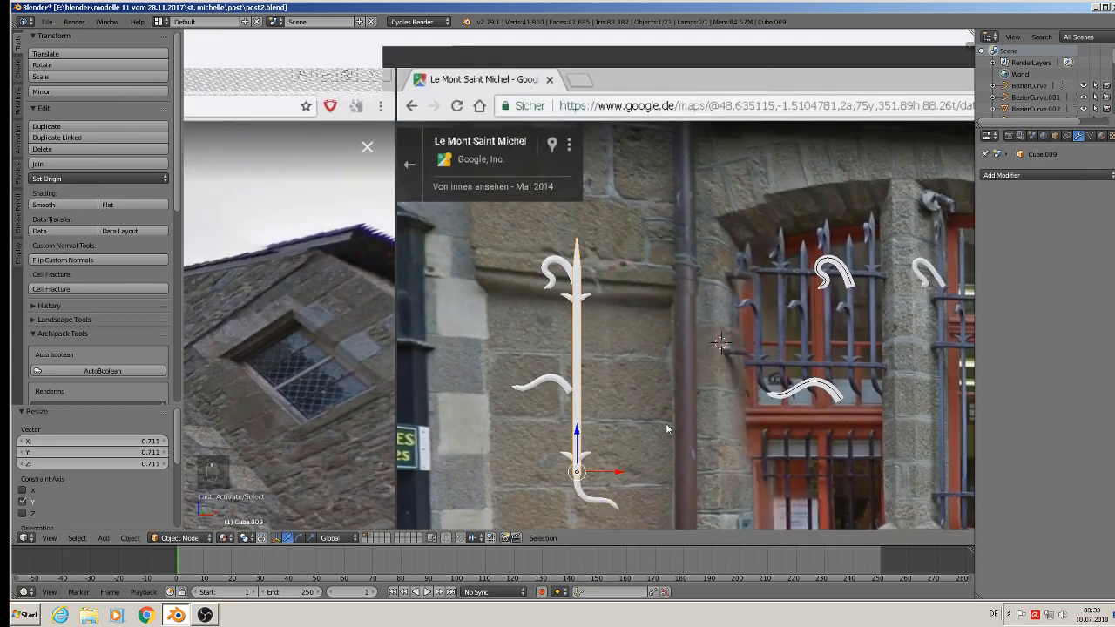
pyautogui.scroll(1, 664, 425)
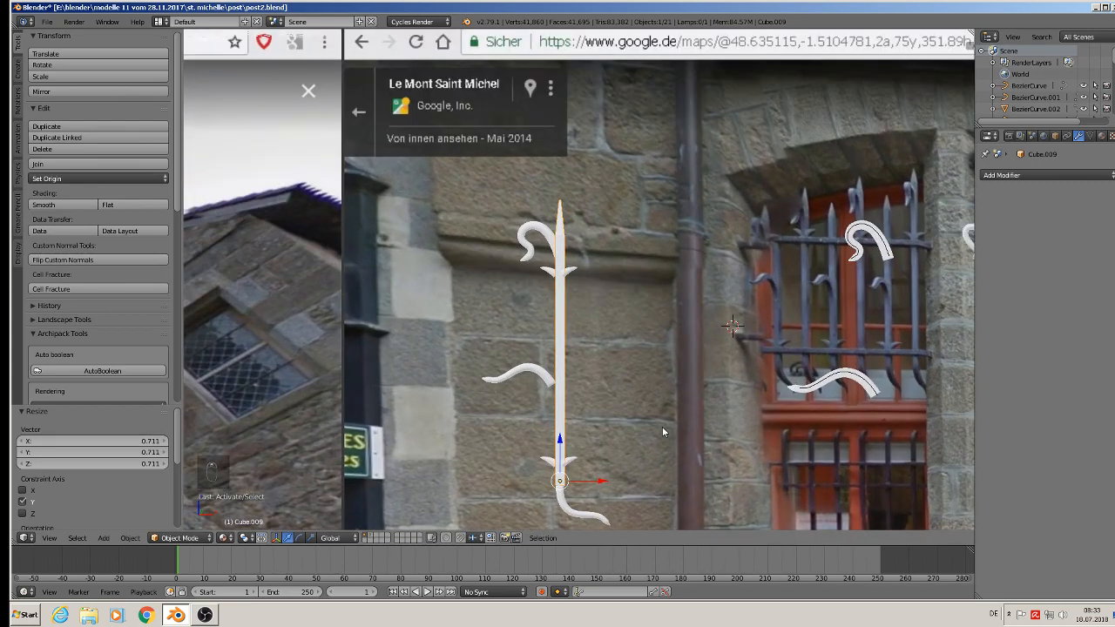
pyautogui.rightClick(535, 228)
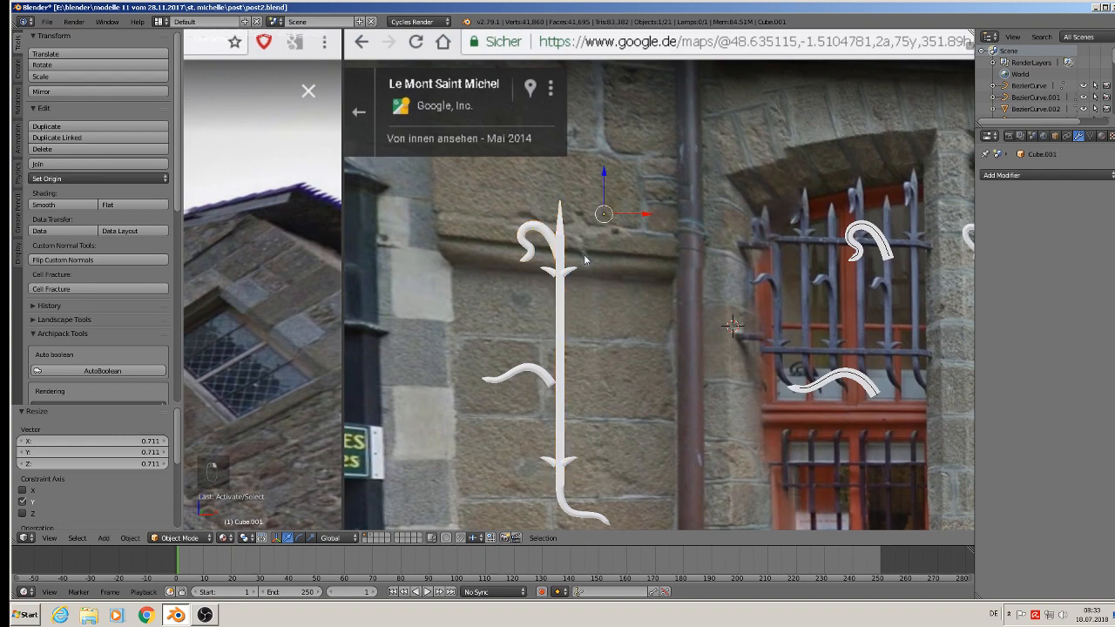
pyautogui.scroll(3, 644, 321)
pyautogui.press('s')
pyautogui.click(626, 313)
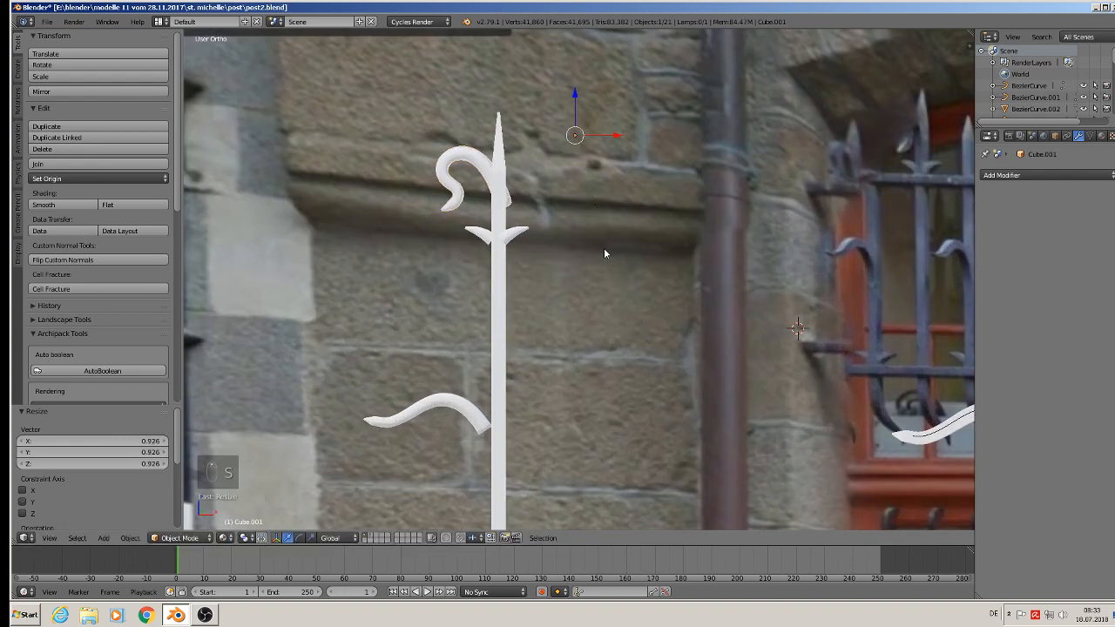
# Shrink the upper hooked bar a little more and reposition it lower against the vertical bar
pyautogui.moveTo(610, 135); pyautogui.dragTo(601, 138)
pyautogui.press('s')
pyautogui.click(629, 239)
pyautogui.moveTo(568, 101); pyautogui.dragTo(567, 129)
# Raise the upper pair of pointed ornaments 0.004 in Z and shift the left one 0.003 in X toward the bar
pyautogui.keyDown('shift'); pyautogui.rightClick(490, 235); pyautogui.keyUp('shift')
pyautogui.moveTo(496, 204); pyautogui.dragTo(511, 203)
pyautogui.rightClick(485, 232)
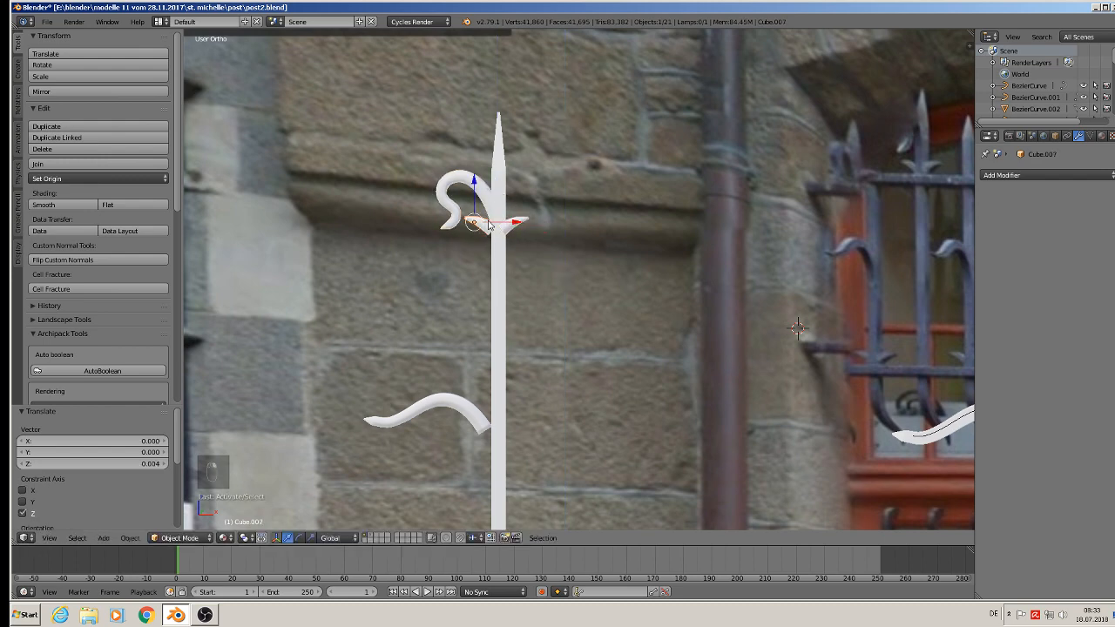
pyautogui.press('g')
pyautogui.press('x')
pyautogui.click(518, 223)
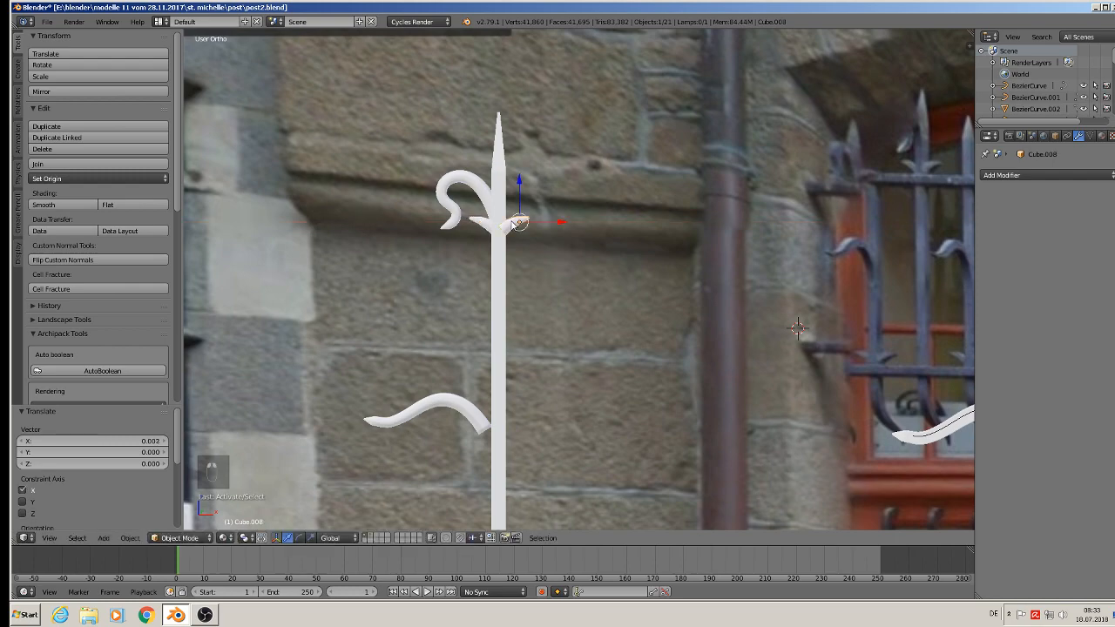
# Shift the right ornament of the upper pair slightly in Y to align it with the vertical bar's depth
pyautogui.press('Tab')
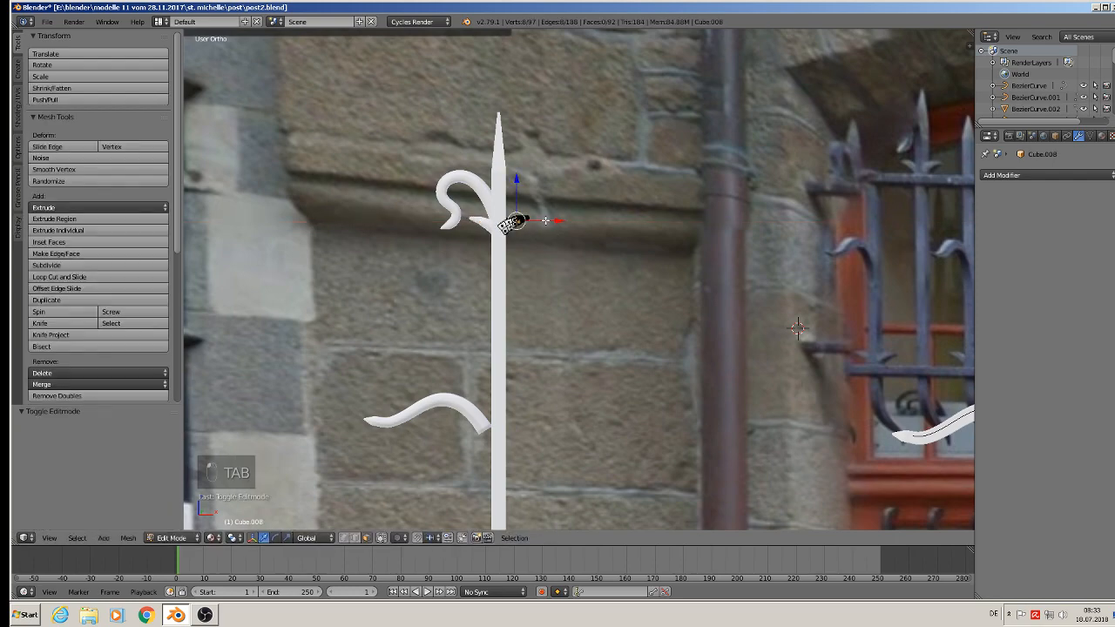
pyautogui.press('Tab')
pyautogui.moveTo(538, 284); pyautogui.dragTo(617, 322, button='middle')
pyautogui.scroll(5, 463, 228)
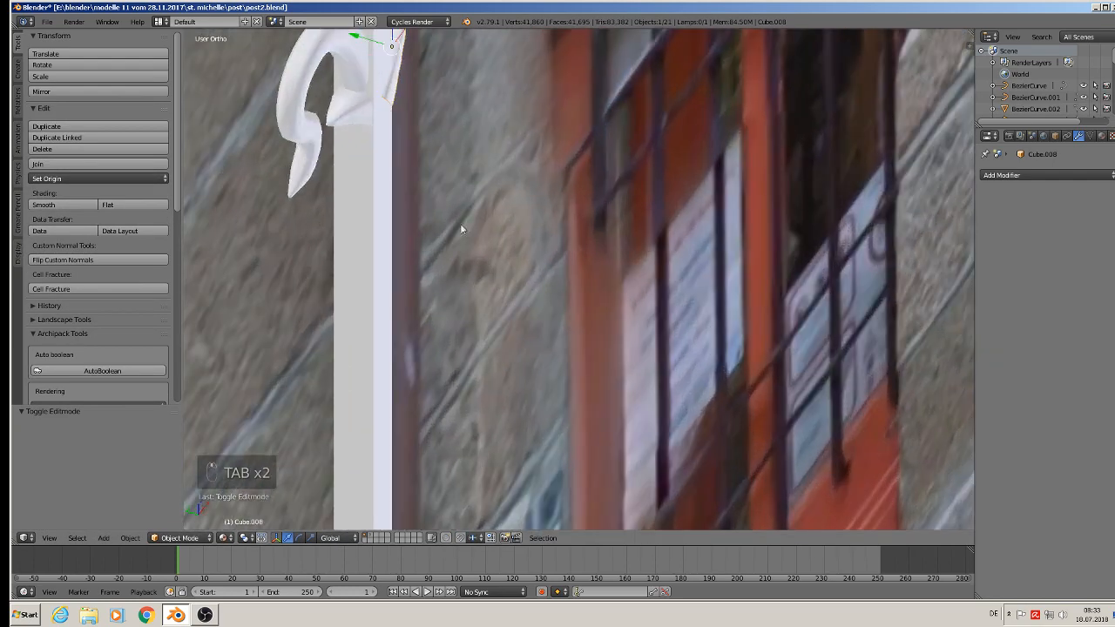
pyautogui.keyDown('shift'); pyautogui.moveTo(388, 104); pyautogui.dragTo(372, 186, button='middle'); pyautogui.keyUp('shift')
pyautogui.press('g')
pyautogui.press('y')
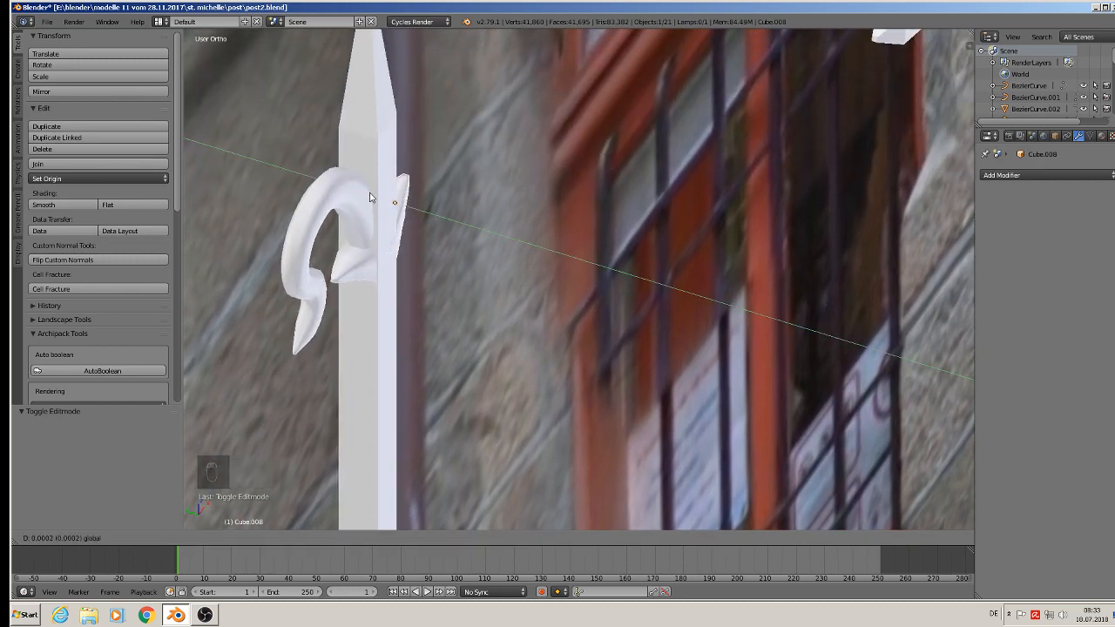
pyautogui.click(377, 205)
pyautogui.moveTo(377, 204); pyautogui.dragTo(315, 266, button='middle')
pyautogui.scroll(-2, 312, 264)
pyautogui.press('a')
pyautogui.scroll(-4, 366, 293)
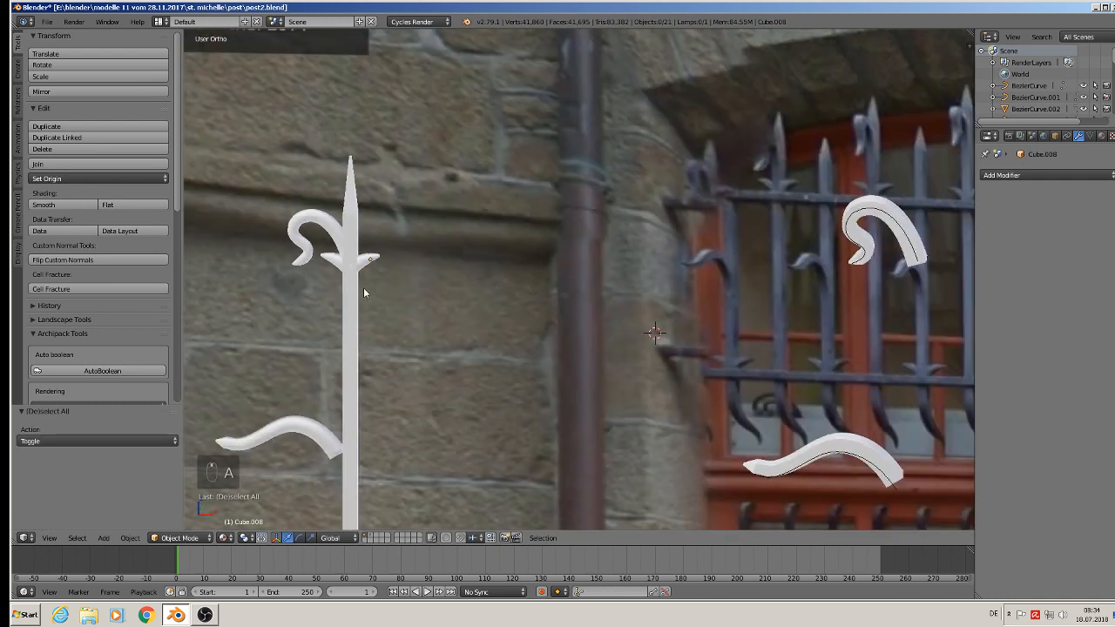
# Move the middle curved bar 0.006 in X so its end meets the vertical bar
pyautogui.keyDown('shift'); pyautogui.moveTo(459, 390); pyautogui.dragTo(633, 217, button='middle'); pyautogui.keyUp('shift')
pyautogui.scroll(-2, 588, 247)
pyautogui.scroll(2, 586, 245)
pyautogui.rightClick(528, 220)
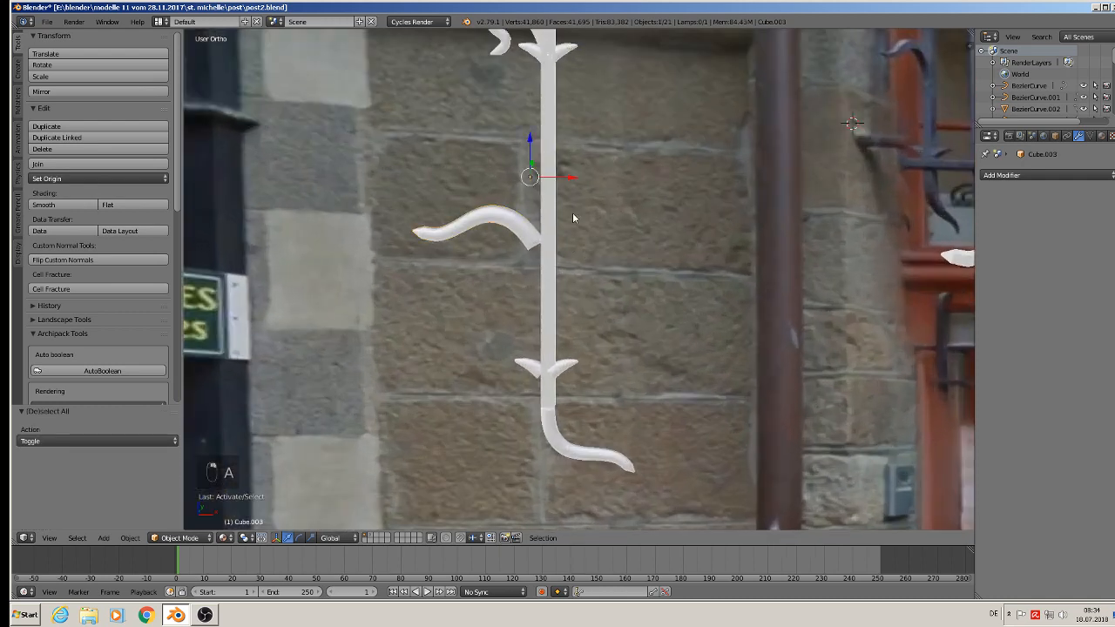
pyautogui.moveTo(566, 184); pyautogui.dragTo(581, 186)
# Scale the middle curved bar to 0.725 in Y to thin it in depth
pyautogui.moveTo(581, 186); pyautogui.dragTo(615, 233, button='middle')
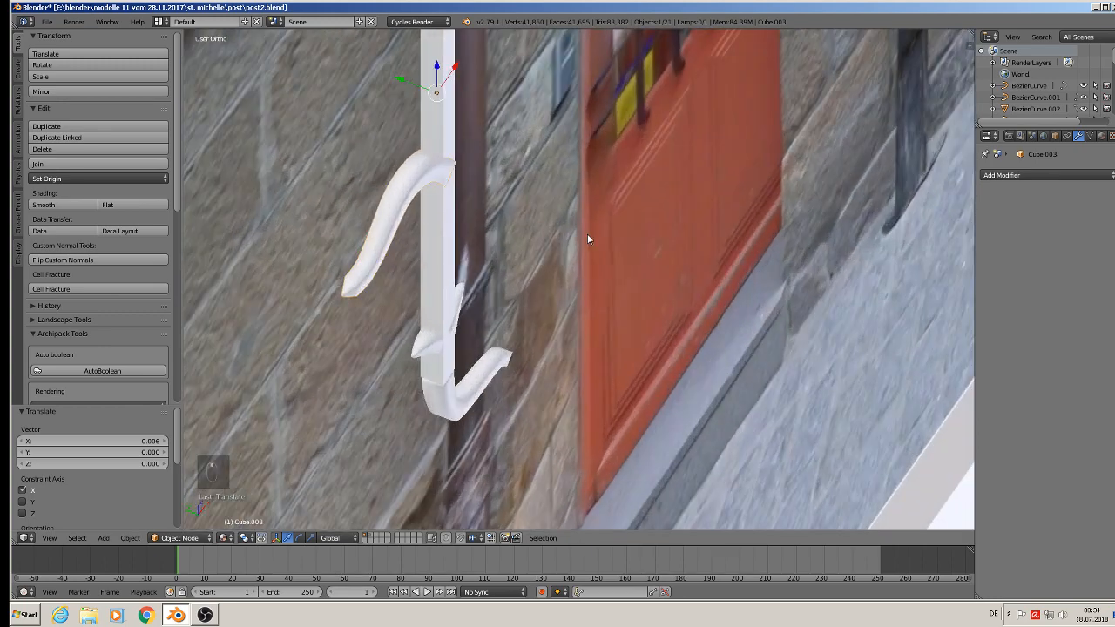
pyautogui.press('s')
pyautogui.press('y')
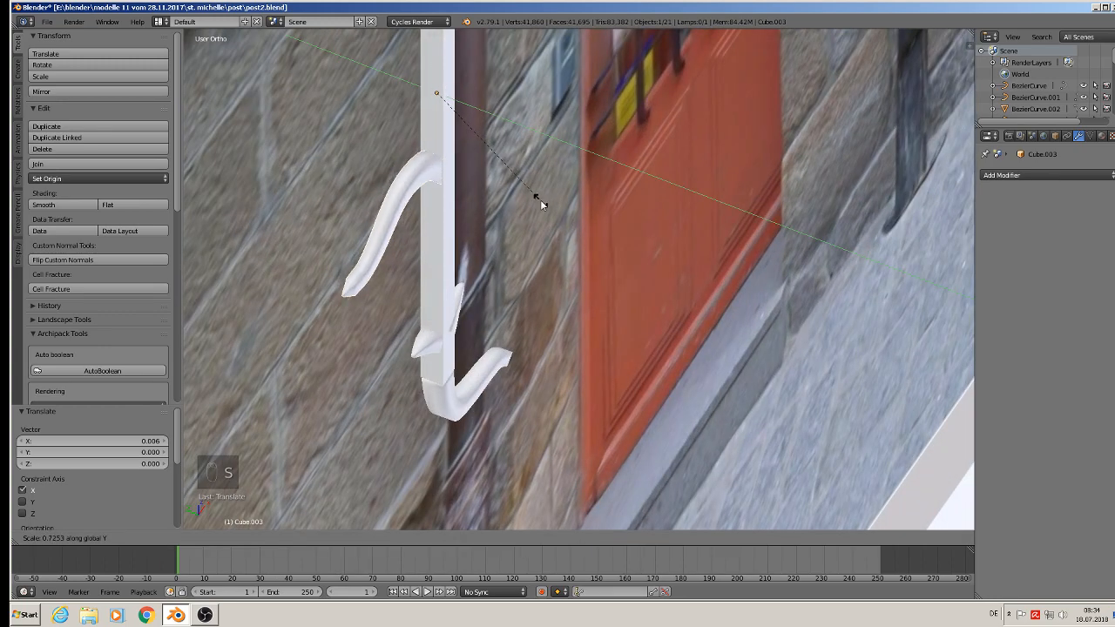
pyautogui.click(540, 200)
pyautogui.moveTo(554, 234); pyautogui.dragTo(634, 241, button='middle')
pyautogui.scroll(-1, 592, 219)
pyautogui.scroll(3, 582, 237)
pyautogui.scroll(-1, 525, 274)
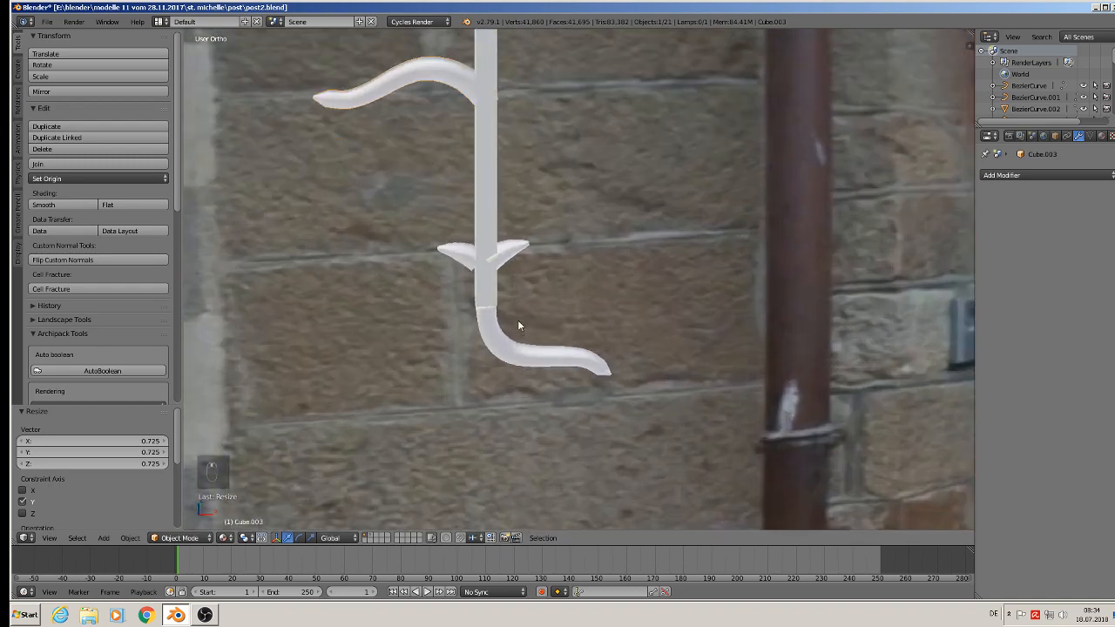
# Raise the bottom curved bar 0.000674 in Z to close the joint with the vertical bar
pyautogui.moveTo(517, 325); pyautogui.dragTo(527, 289, button='middle')
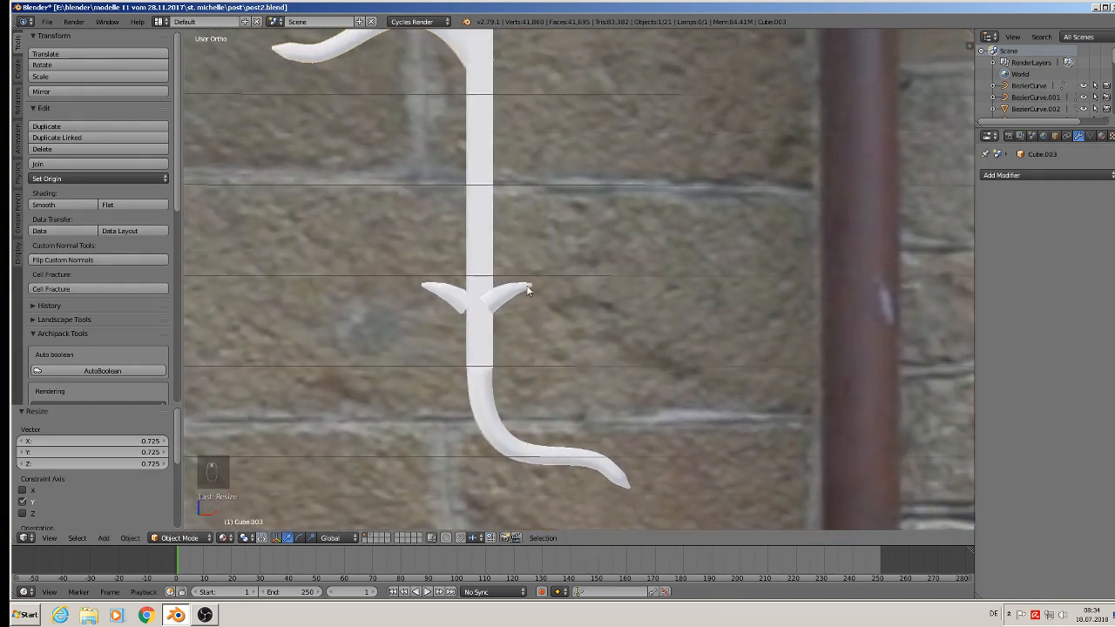
pyautogui.click(488, 384)
pyautogui.press('g')
pyautogui.press('z')
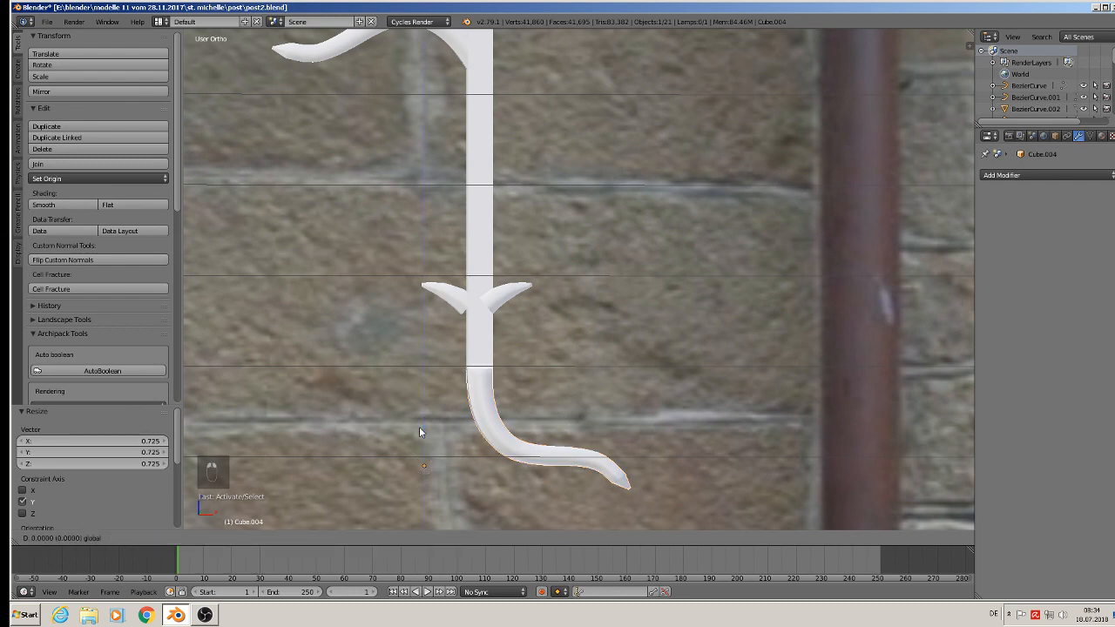
pyautogui.click(440, 412)
pyautogui.scroll(-3, 508, 309)
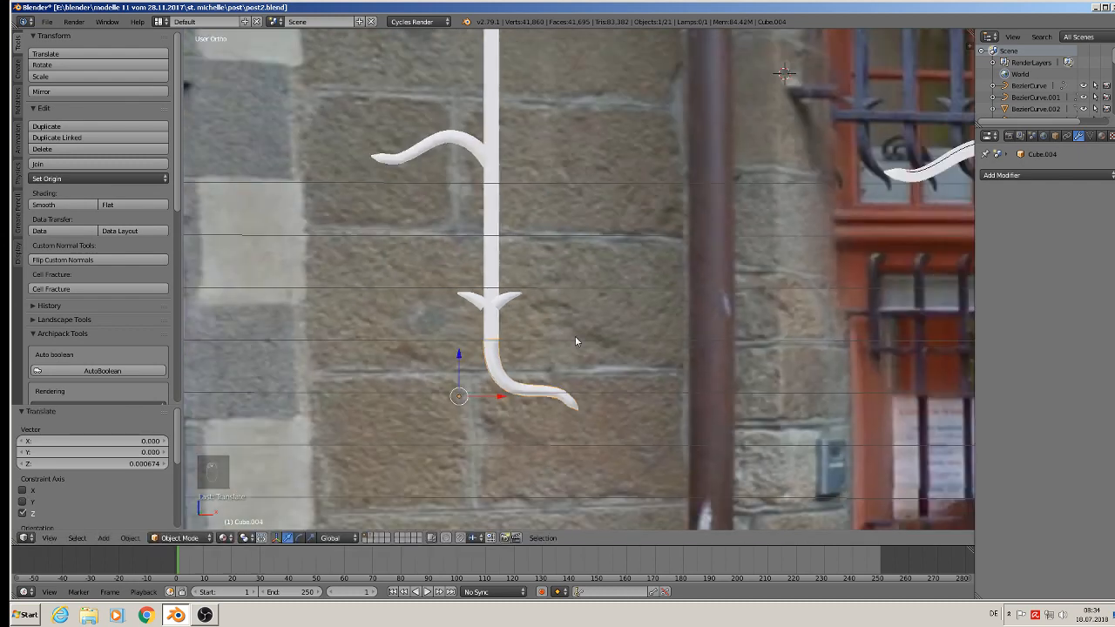
# Lower the bottom pair of pointed ornaments to just above the bend and adjust their fit against the vertical bar
pyautogui.keyDown('shift'); pyautogui.moveTo(594, 366); pyautogui.dragTo(592, 393, button='middle'); pyautogui.keyUp('shift')
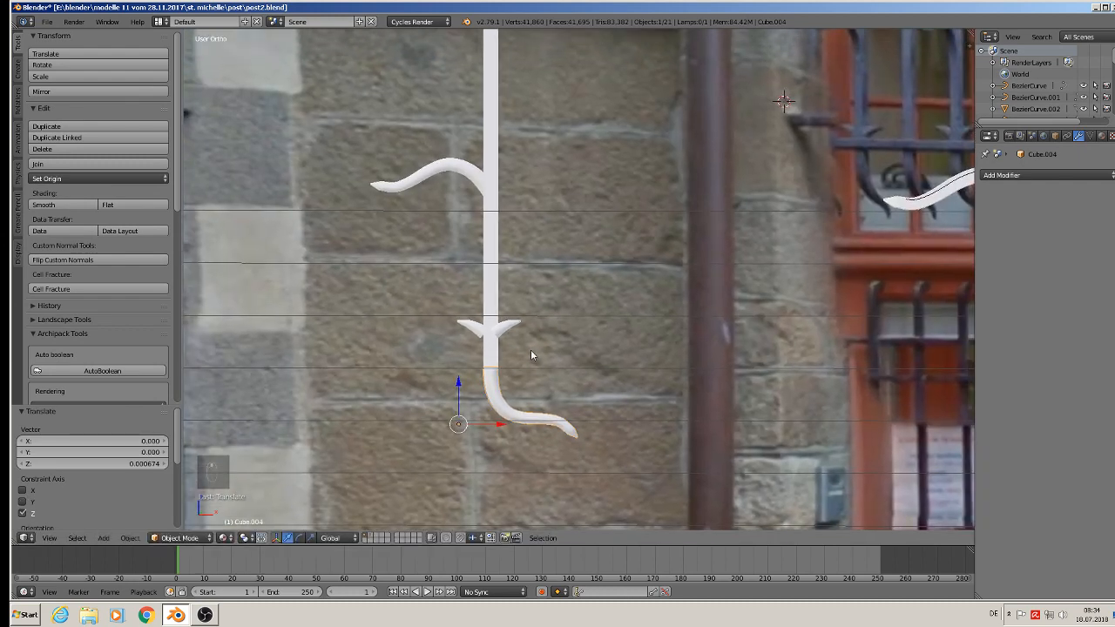
pyautogui.keyDown('shift'); pyautogui.click(469, 336); pyautogui.keyUp('shift')
pyautogui.moveTo(489, 284); pyautogui.dragTo(514, 338)
pyautogui.scroll(3, 523, 350)
pyautogui.rightClick(438, 347)
pyautogui.rightClick(523, 333)
pyautogui.moveTo(514, 338); pyautogui.dragTo(430, 303, button='middle')
pyautogui.moveTo(429, 303); pyautogui.dragTo(424, 296)
pyautogui.scroll(-3, 471, 305)
pyautogui.press('a')
pyautogui.scroll(-3, 533, 301)
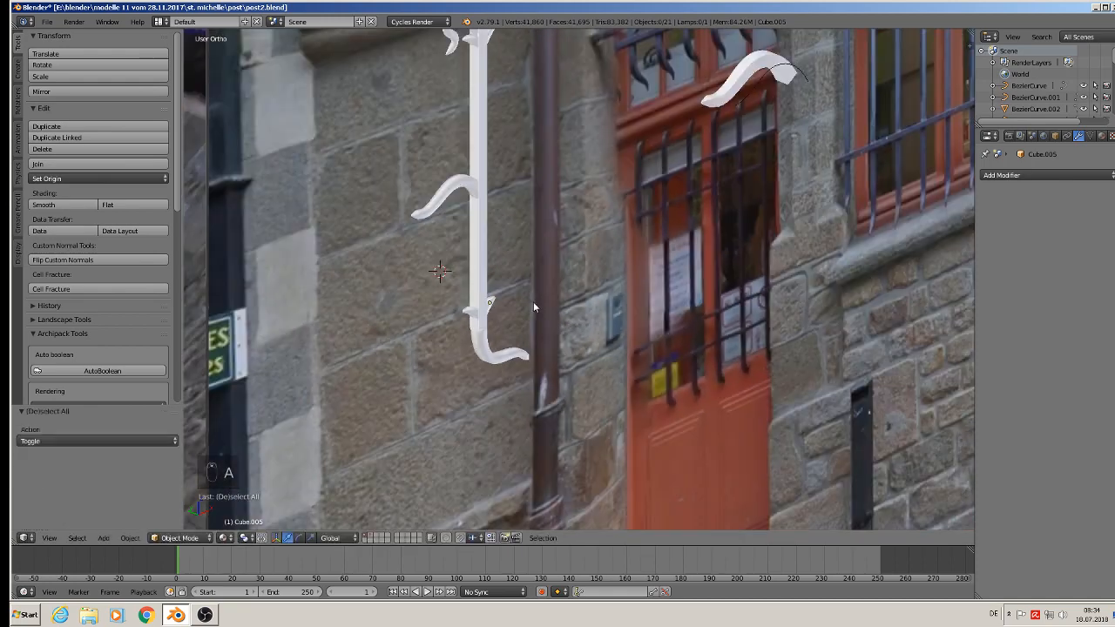
# Save the scene to the existing file post2.blend
pyautogui.moveTo(534, 301); pyautogui.dragTo(413, 256, button='middle')
pyautogui.keyDown('shift'); pyautogui.moveTo(479, 308); pyautogui.dragTo(561, 415, button='middle'); pyautogui.keyUp('shift')
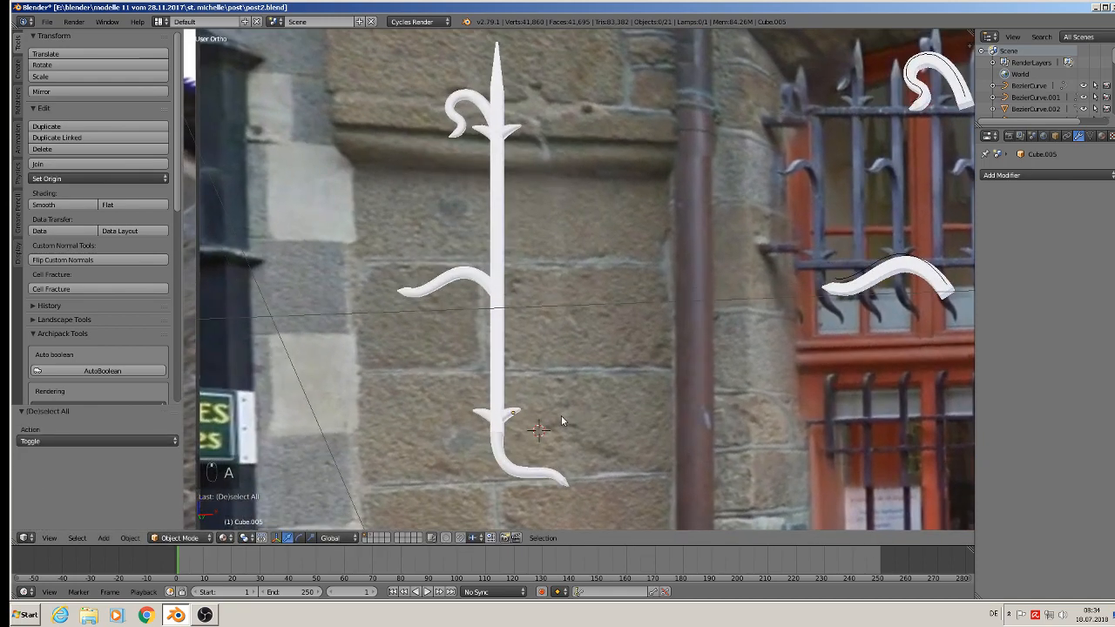
pyautogui.scroll(-3, 561, 415)
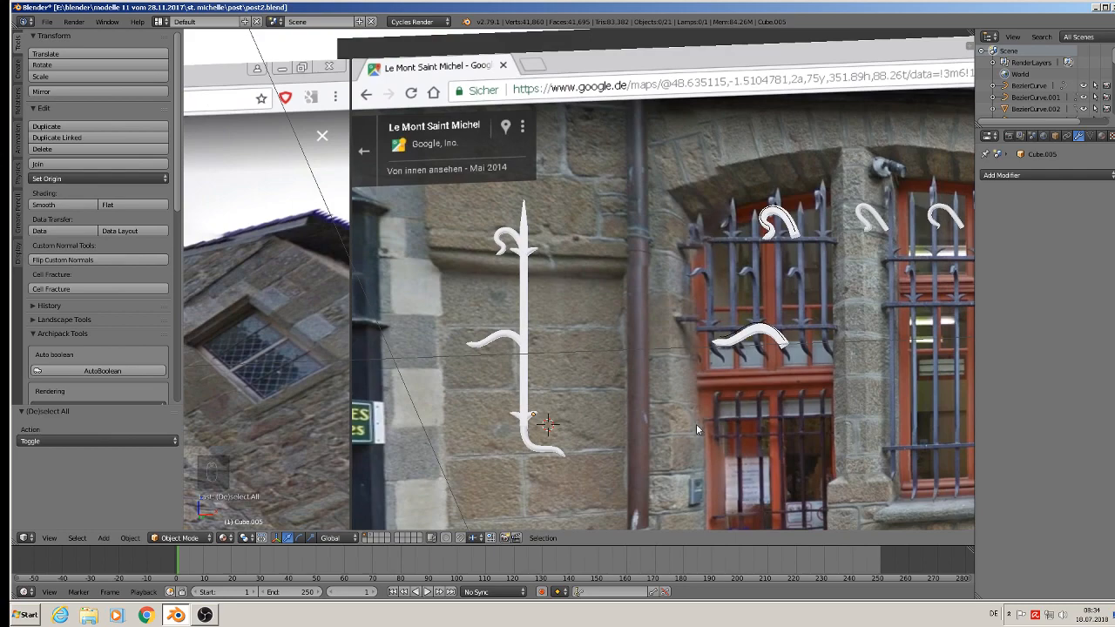
pyautogui.keyDown('shift'); pyautogui.moveTo(829, 392); pyautogui.dragTo(586, 289, button='middle'); pyautogui.keyUp('shift')
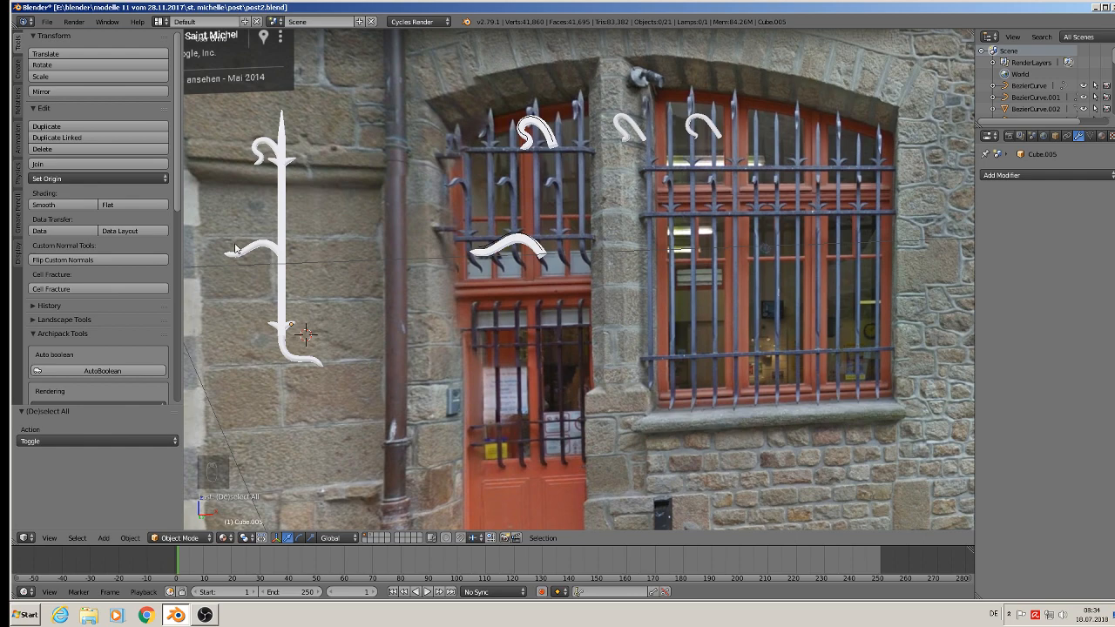
pyautogui.click(47, 22)
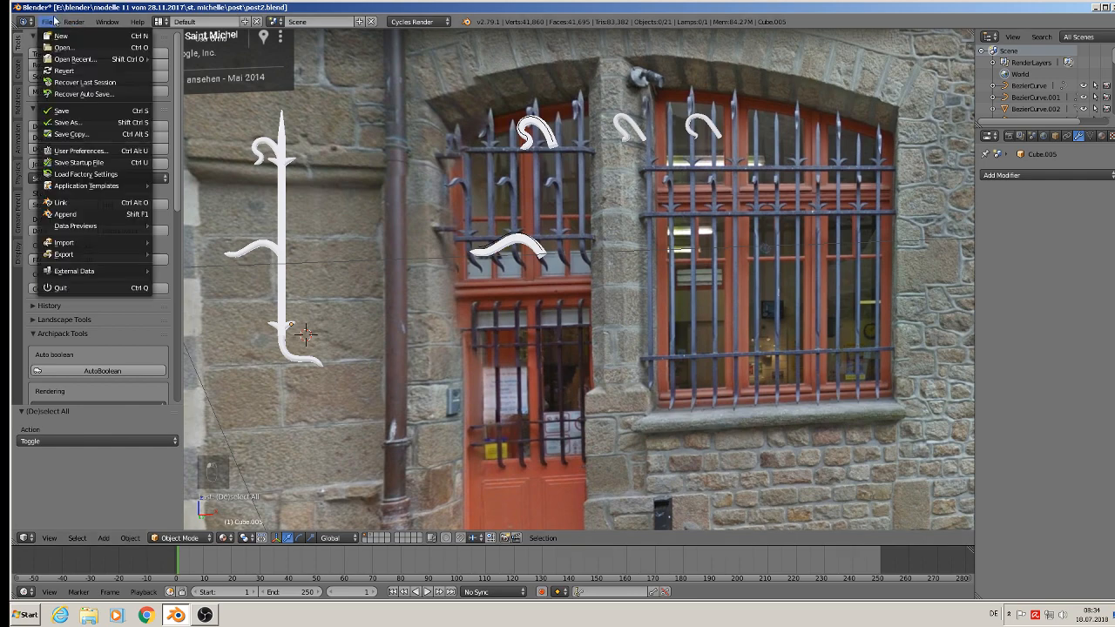
pyautogui.click(64, 111)
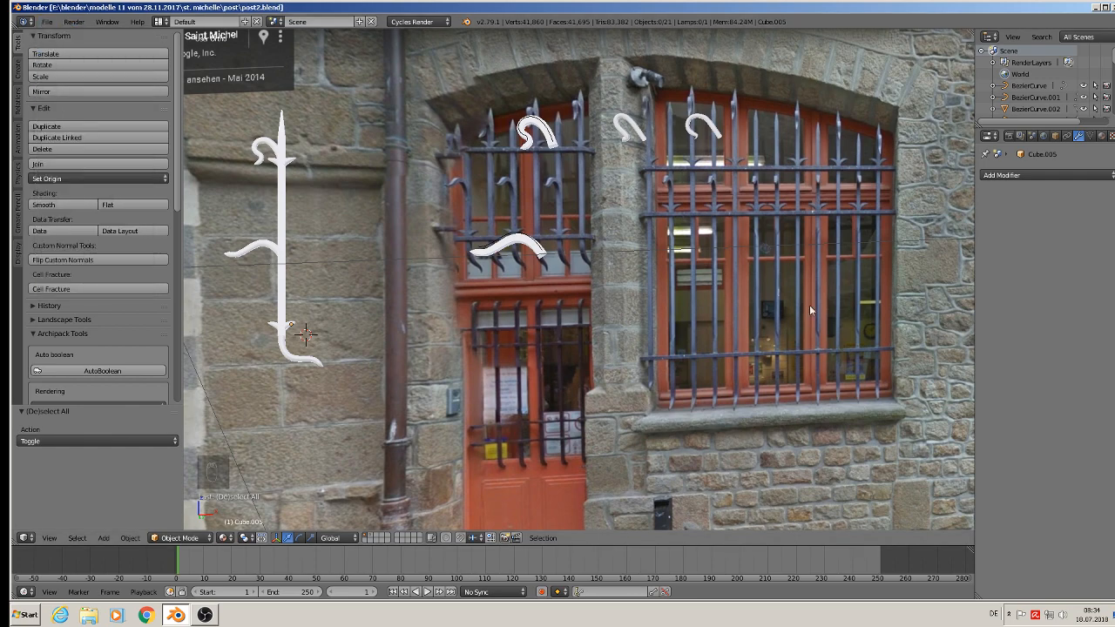
# Move the thick hooked bar over the window and its guide curve together to layer 2
pyautogui.rightClick(516, 240)
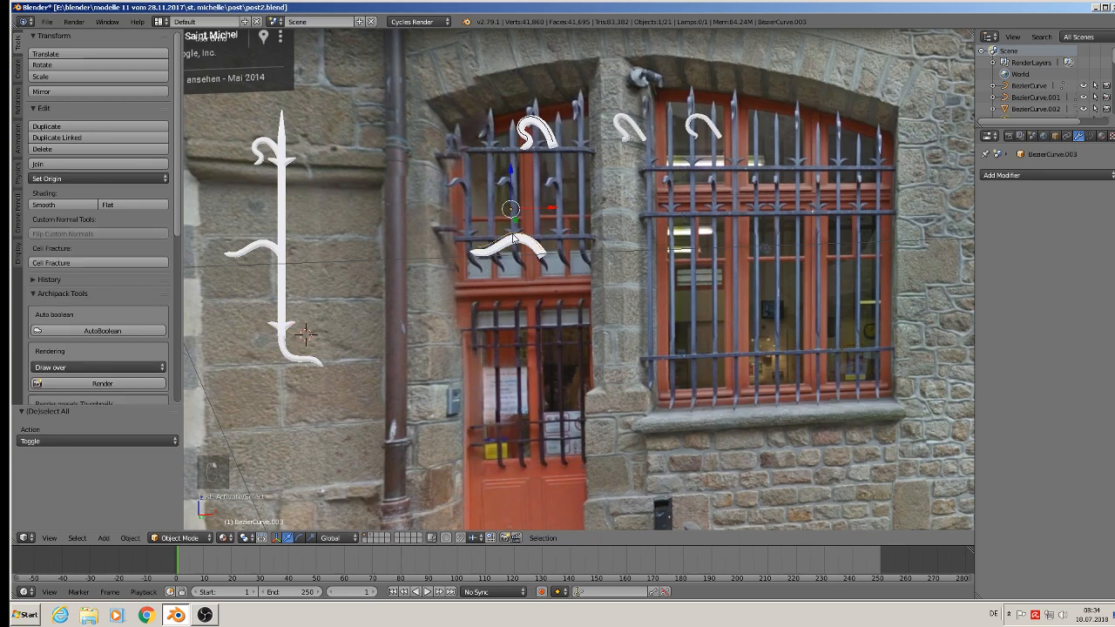
pyautogui.keyDown('shift'); pyautogui.rightClick(545, 139); pyautogui.keyUp('shift')
pyautogui.keyDown('shift'); pyautogui.rightClick(533, 119); pyautogui.keyUp('shift')
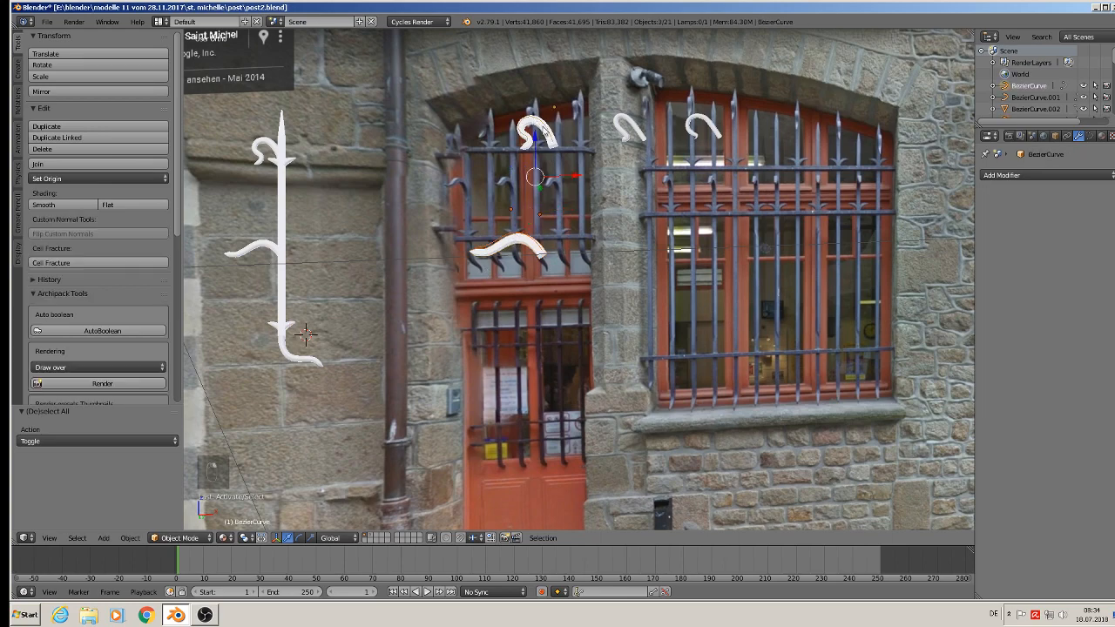
pyautogui.keyDown('shift'); pyautogui.rightClick(551, 130); pyautogui.keyUp('shift')
pyautogui.rightClick(540, 130)
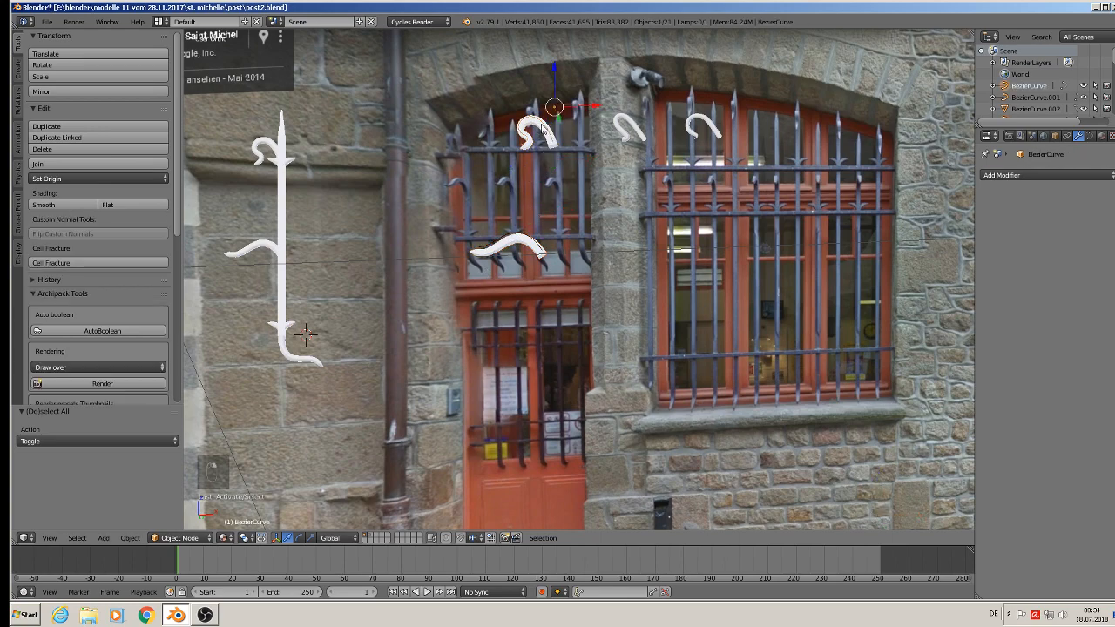
pyautogui.scroll(5, 564, 157)
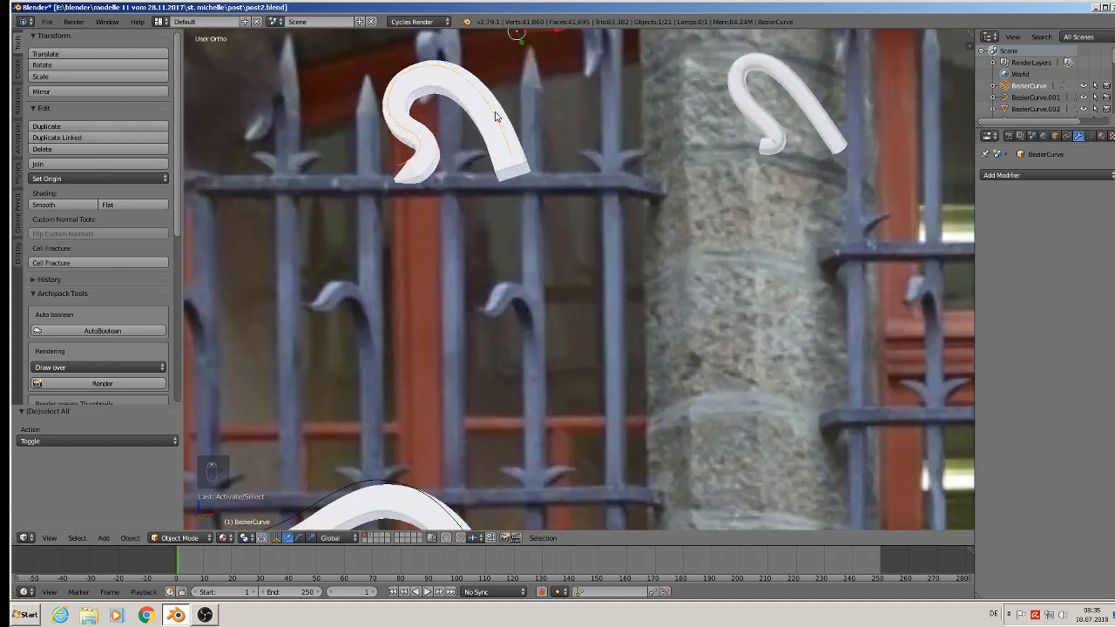
pyautogui.rightClick(498, 117)
pyautogui.keyDown('shift'); pyautogui.rightClick(494, 104); pyautogui.keyUp('shift')
pyautogui.keyDown('shift'); pyautogui.rightClick(486, 135); pyautogui.keyUp('shift')
pyautogui.press('m')
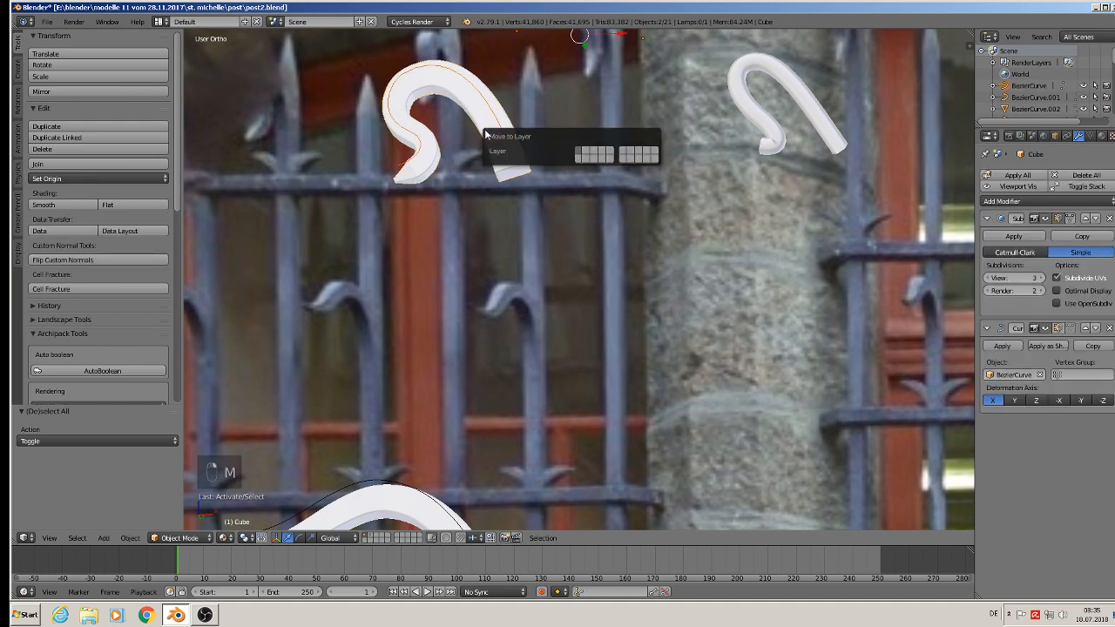
pyautogui.click(592, 150)
# Move the two remaining spare hooked curves over the stone pillar and the large window to layer 2
pyautogui.rightClick(751, 106)
pyautogui.press('m')
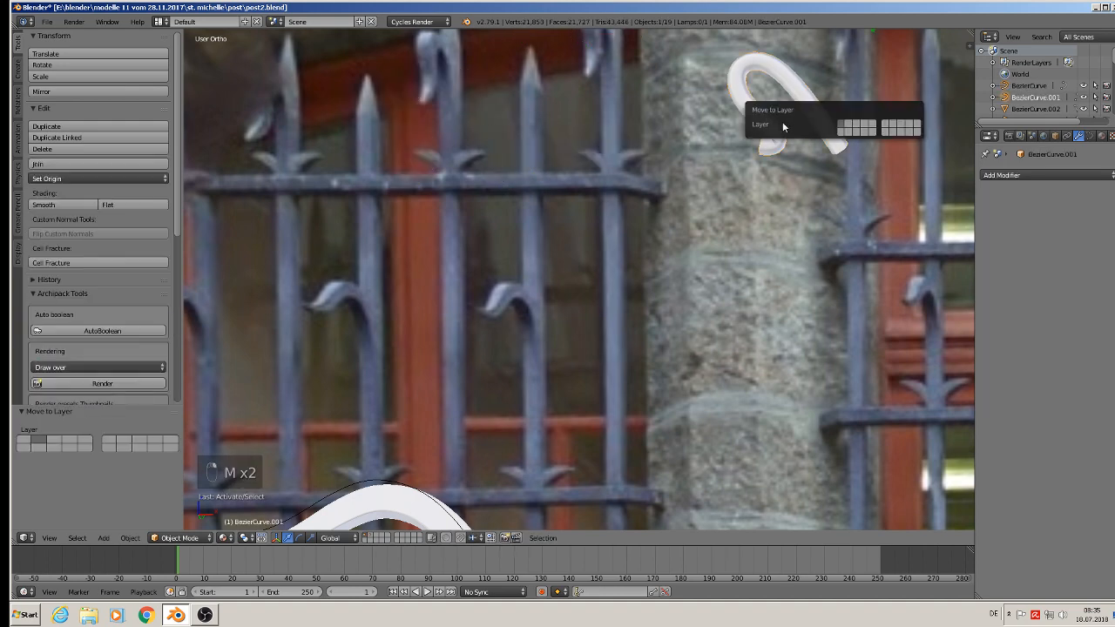
pyautogui.click(849, 124)
pyautogui.scroll(-6, 848, 188)
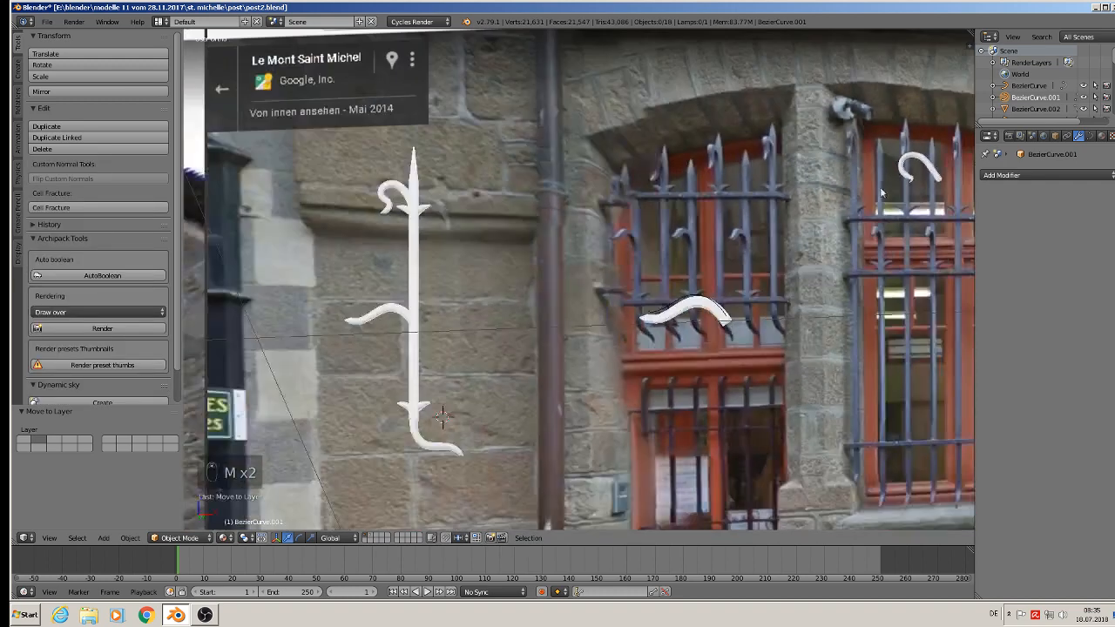
pyautogui.rightClick(915, 156)
pyautogui.press('m')
pyautogui.click(997, 187)
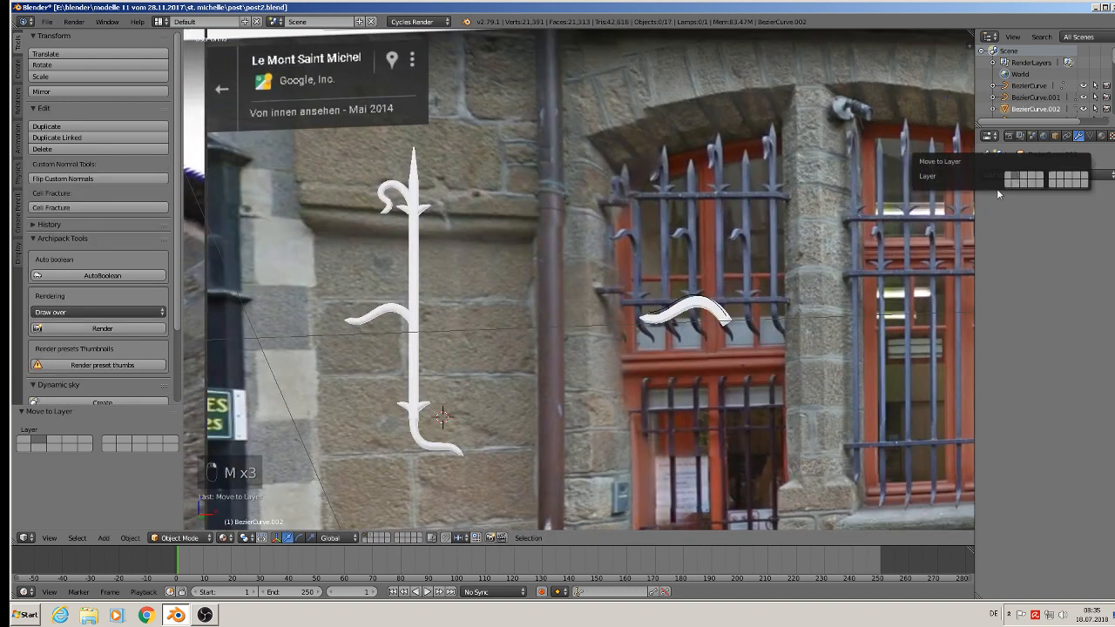
# Move the spare wavy bar's guide curve and the wavy bar itself to layer 2
pyautogui.rightClick(693, 307)
pyautogui.press('m')
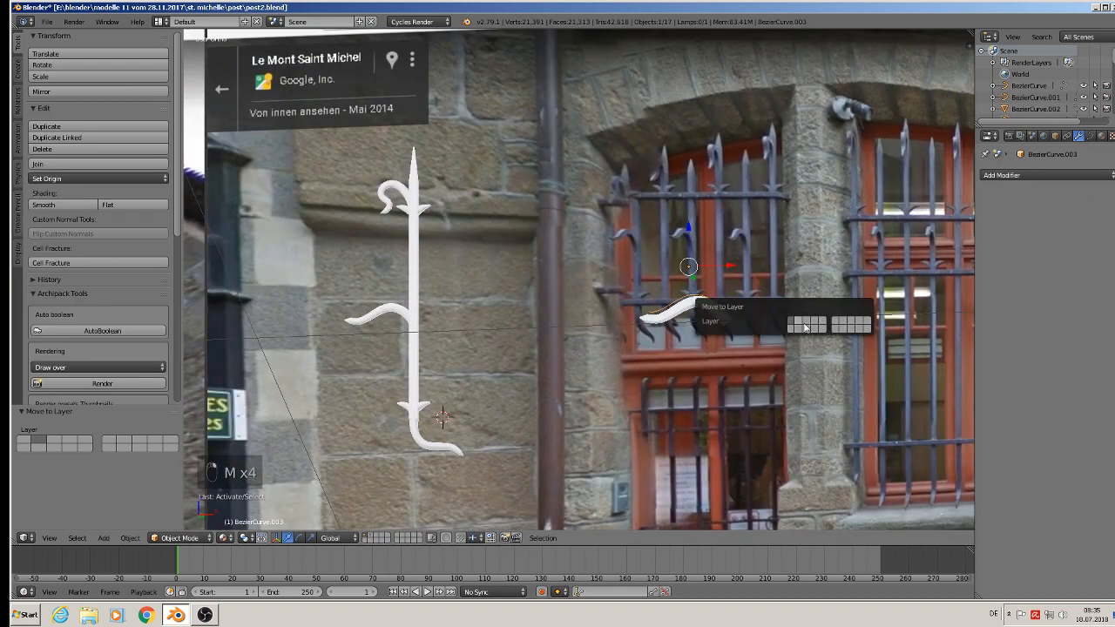
pyautogui.rightClick(709, 310)
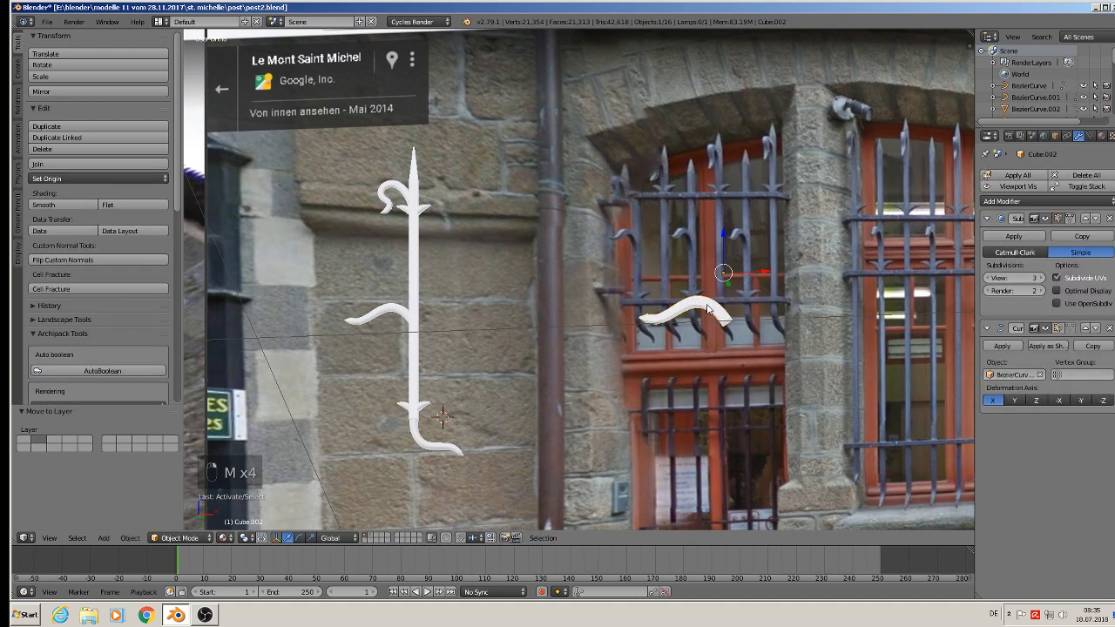
pyautogui.press('m')
pyautogui.click(813, 328)
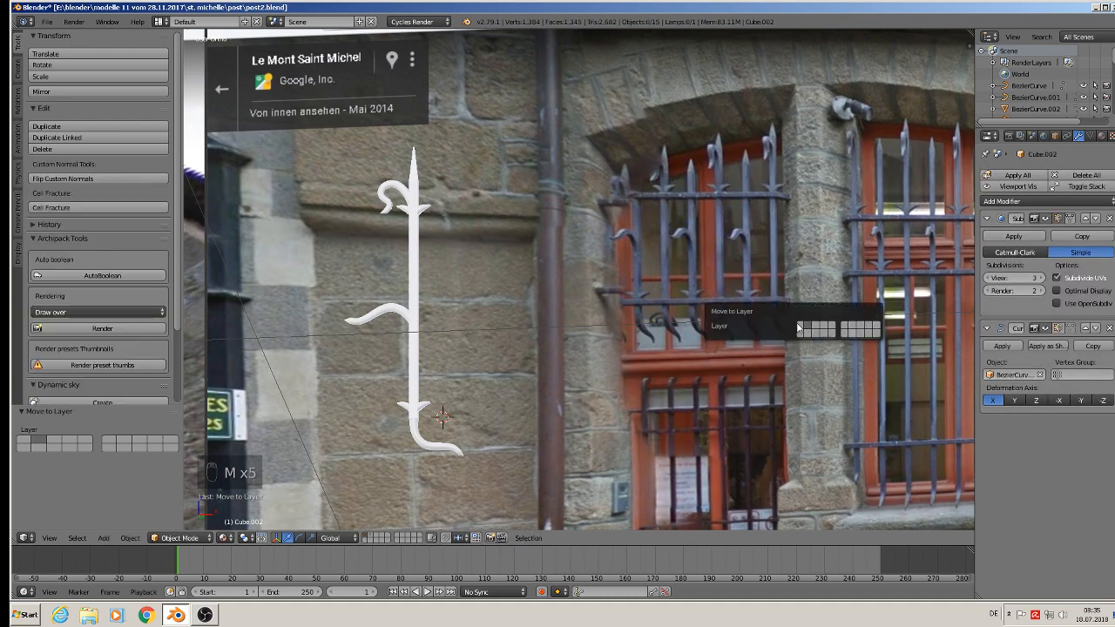
# Duplicate all parts of the ornamented vertical bar together and offset the copy 0.112 along the X axis
pyautogui.scroll(-4, 700, 295)
pyautogui.keyDown('shift'); pyautogui.moveTo(627, 296); pyautogui.dragTo(580, 276, button='middle'); pyautogui.keyUp('shift')
pyautogui.scroll(2, 563, 263)
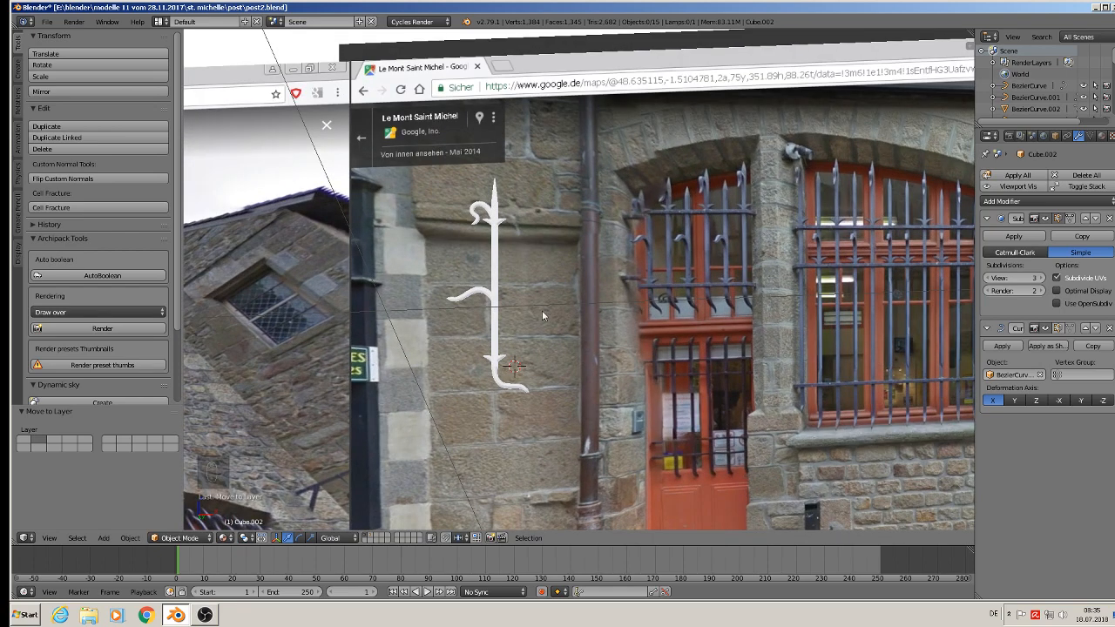
pyautogui.scroll(4, 503, 264)
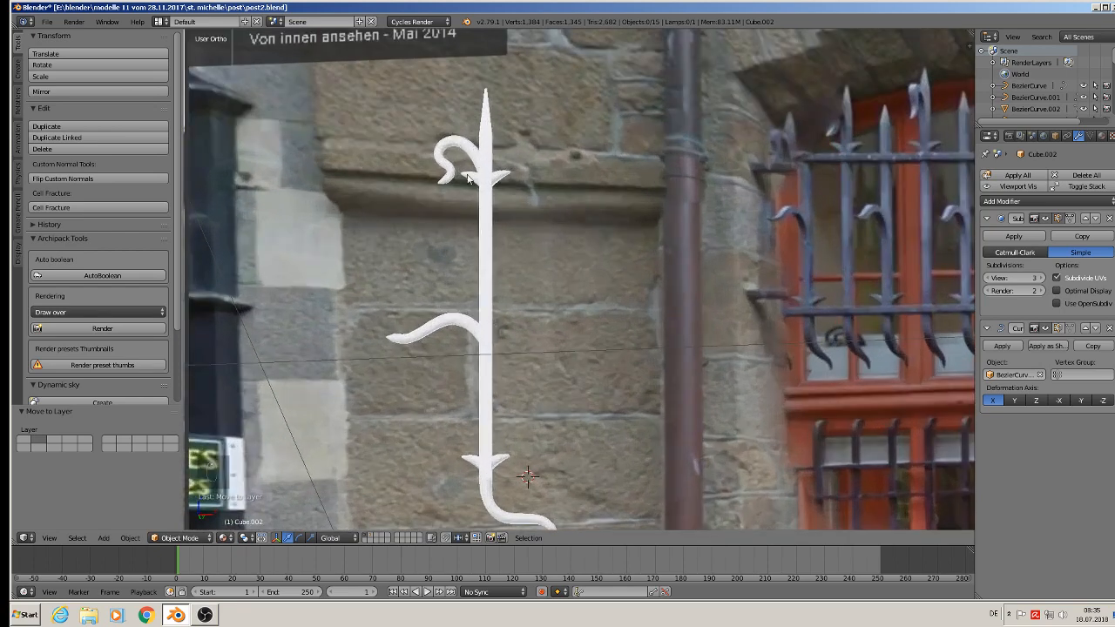
pyautogui.rightClick(483, 157)
pyautogui.moveTo(483, 159); pyautogui.dragTo(486, 364, button='middle')
pyautogui.press('KP_5')
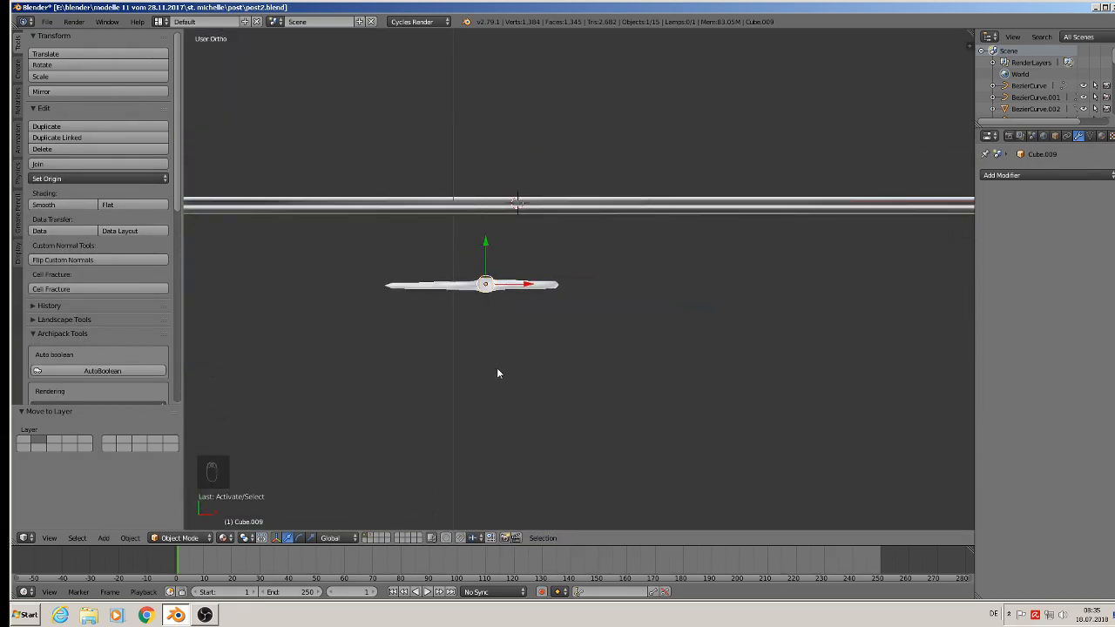
pyautogui.press('a')
pyautogui.press('c')
pyautogui.moveTo(593, 280); pyautogui.dragTo(299, 291)
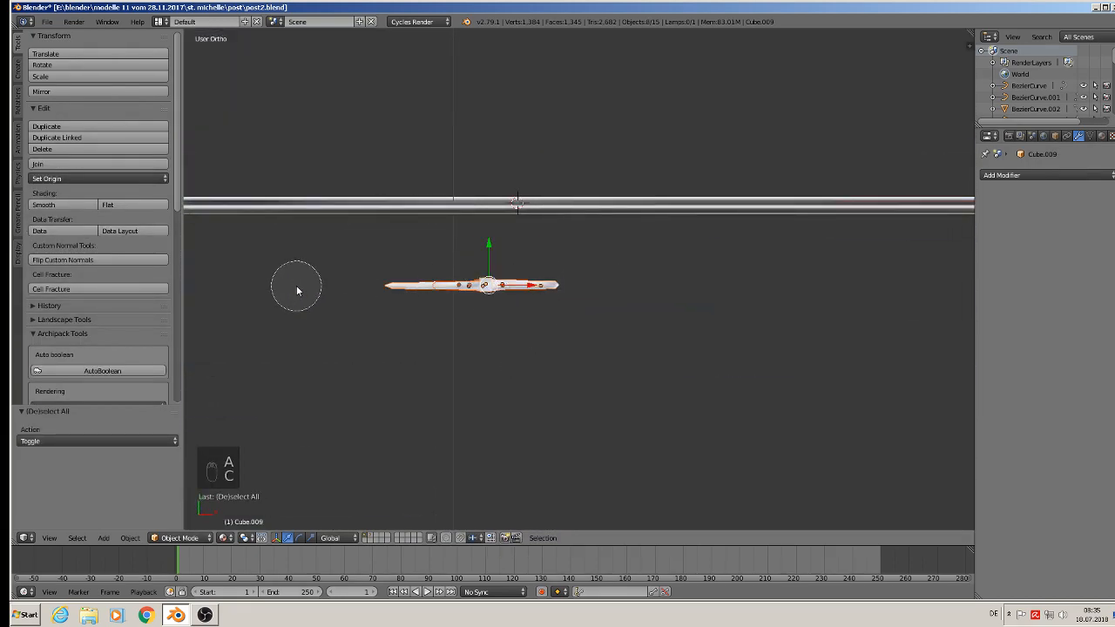
pyautogui.rightClick(359, 316)
pyautogui.moveTo(359, 316); pyautogui.dragTo(453, 266, button='middle')
pyautogui.hotkey('shift', 'd')
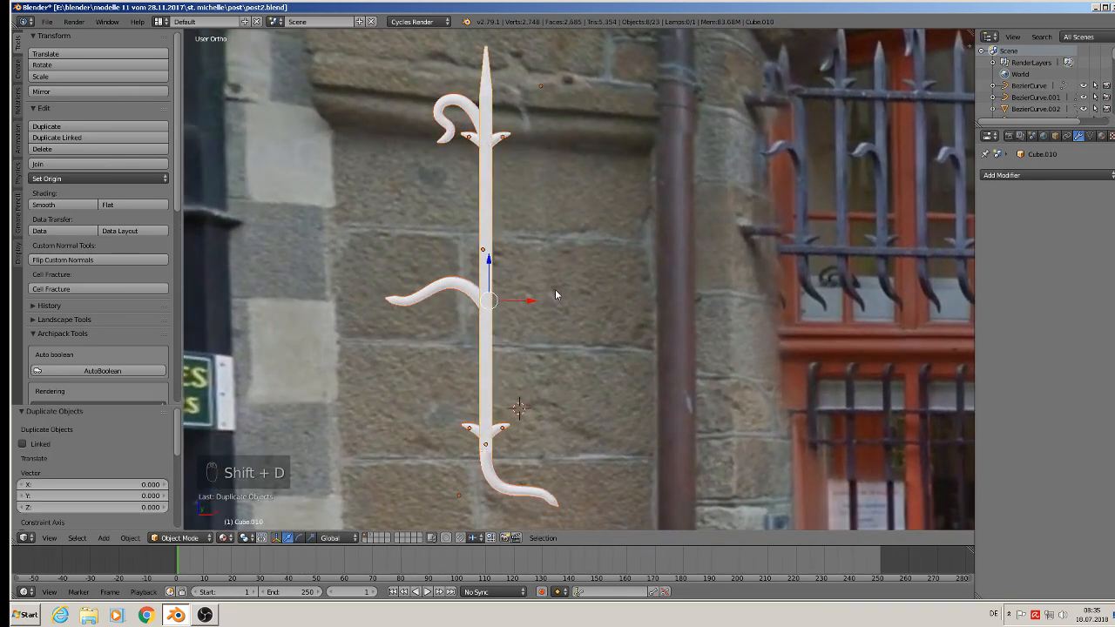
pyautogui.press('x')
pyautogui.click(746, 318)
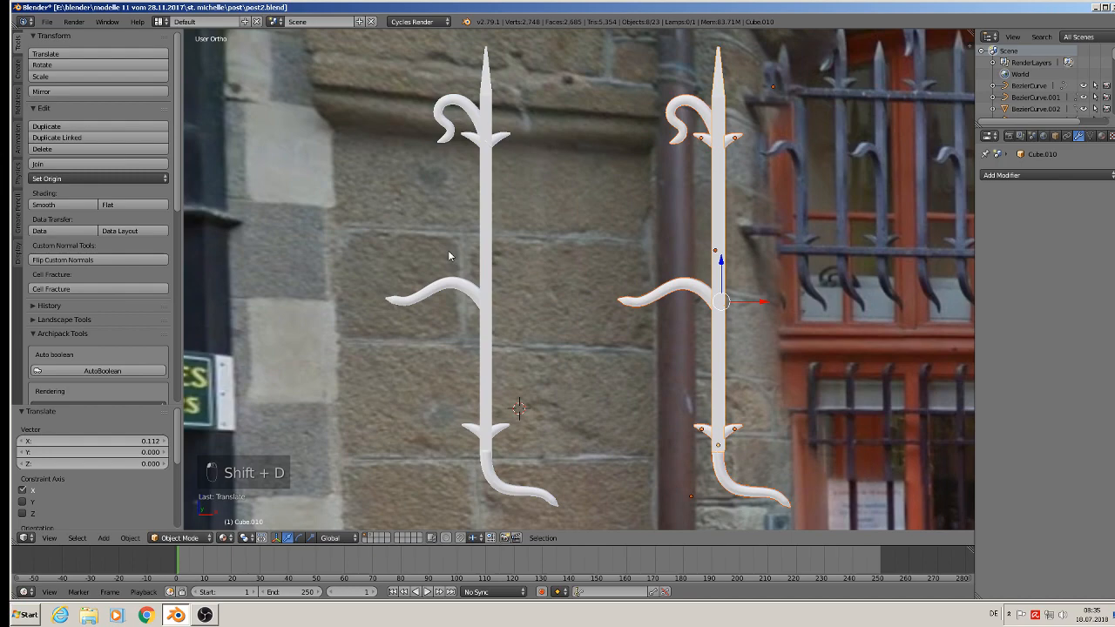
# Join all parts of the duplicated bar into a single object
pyautogui.click(75, 164)
pyautogui.scroll(-3, 425, 225)
pyautogui.scroll(1, 501, 266)
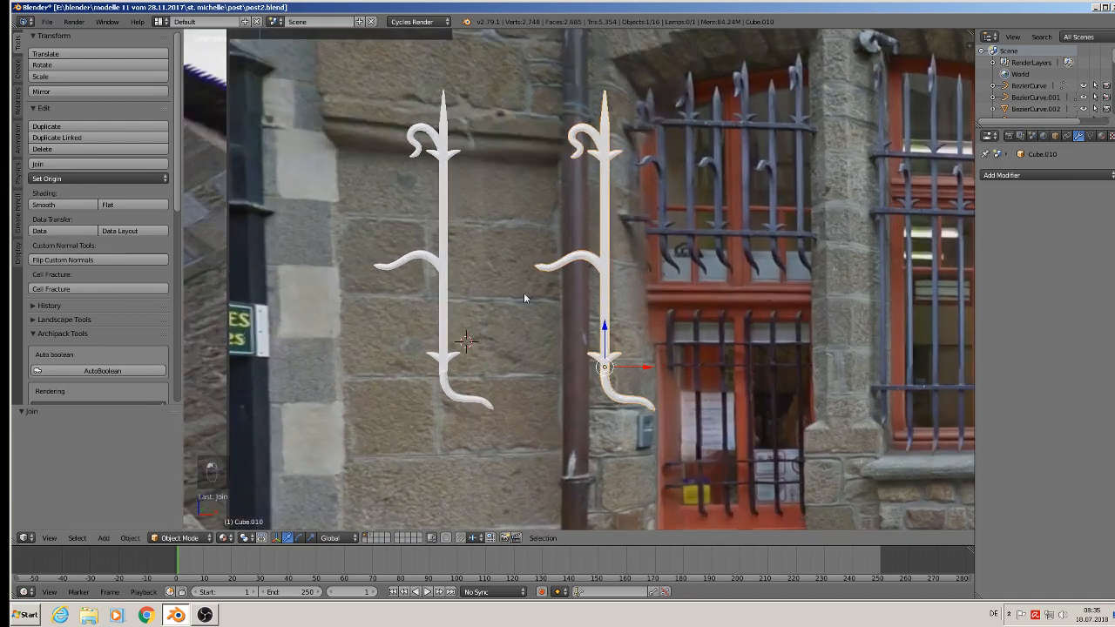
# Move all the separate parts of the original bar to layer 2, leaving the joined copy on the current layer
pyautogui.moveTo(462, 259); pyautogui.dragTo(465, 386, button='middle')
pyautogui.press('a')
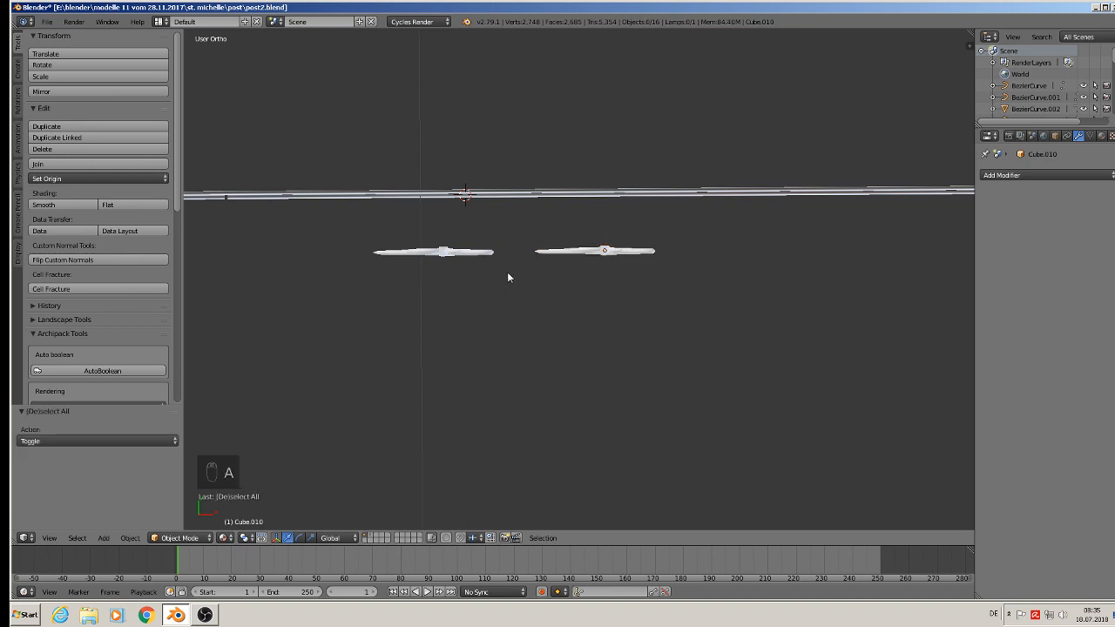
pyautogui.press('b')
pyautogui.moveTo(509, 270); pyautogui.dragTo(367, 236)
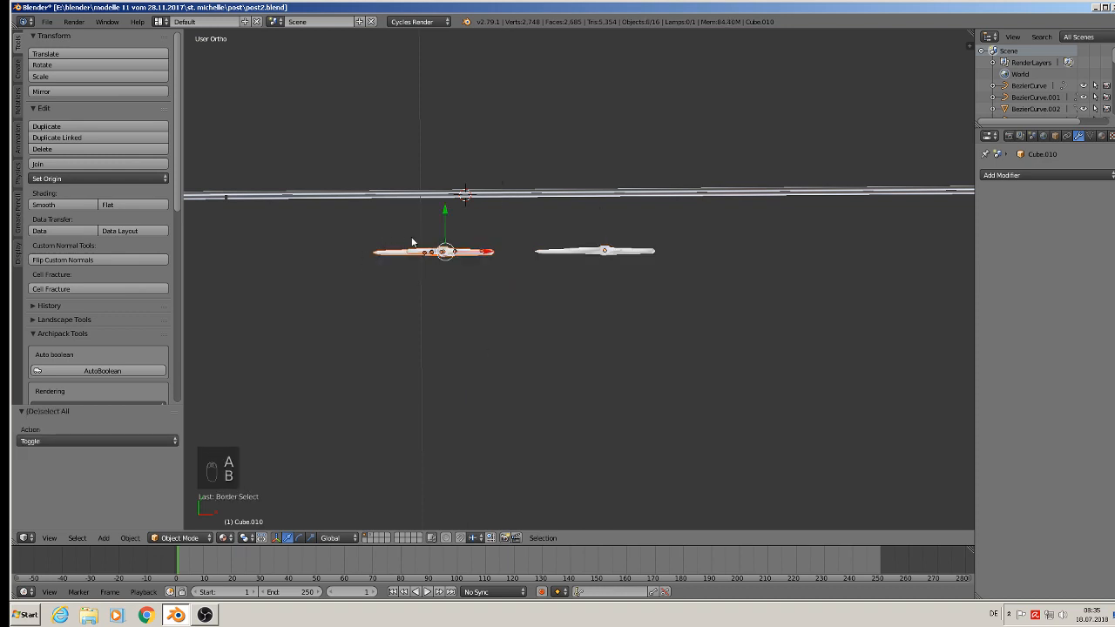
pyautogui.press('m')
pyautogui.click(518, 259)
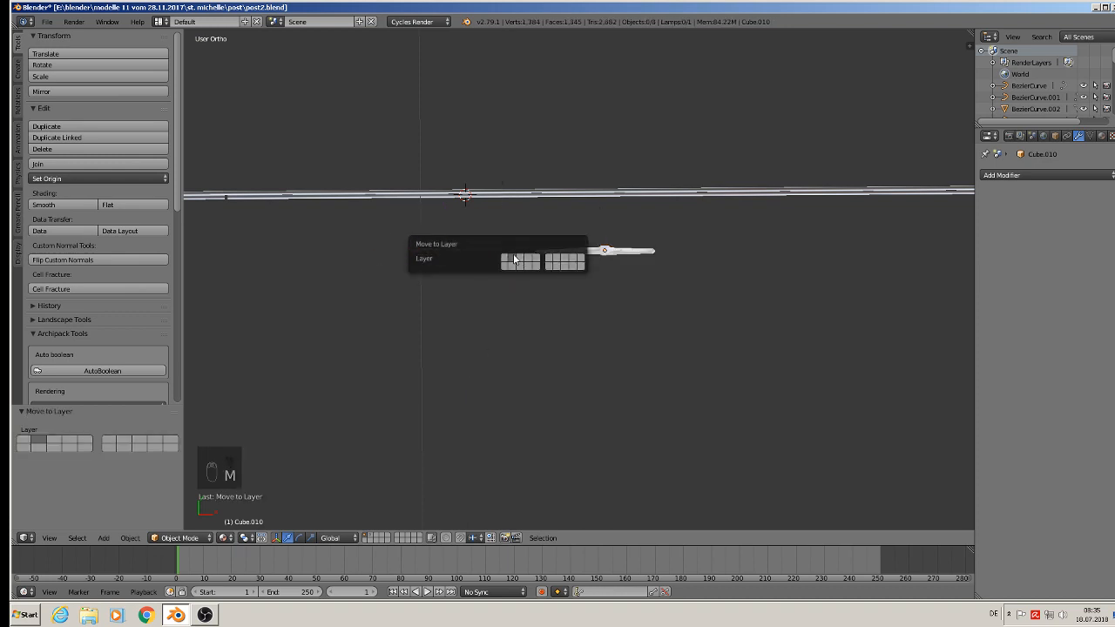
# Shift the joined bar by -0.054 along the X axis
pyautogui.moveTo(610, 365); pyautogui.dragTo(697, 275, button='middle')
pyautogui.rightClick(604, 231)
pyautogui.moveTo(640, 349); pyautogui.dragTo(557, 352)
pyautogui.scroll(1, 572, 387)
pyautogui.scroll(1, 573, 388)
pyautogui.moveTo(572, 388); pyautogui.dragTo(555, 349, button='middle')
pyautogui.scroll(-2, 555, 349)
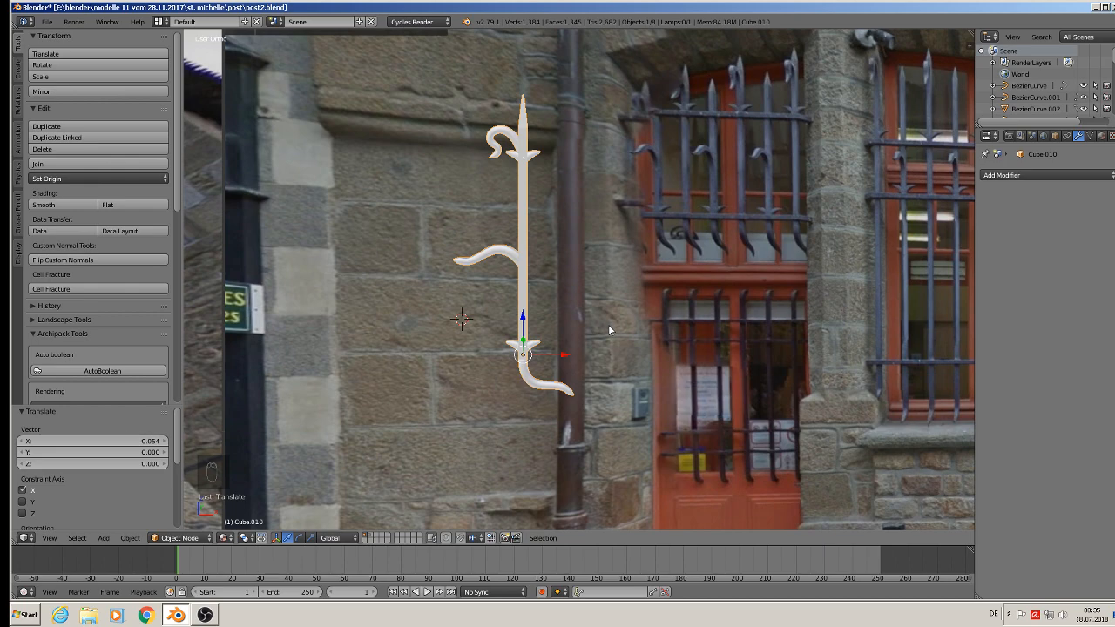
# Rotate the joined bar 90 degrees about the Z axis and move it -0.182 along the Y axis
pyautogui.write('rz')
pyautogui.write('90')
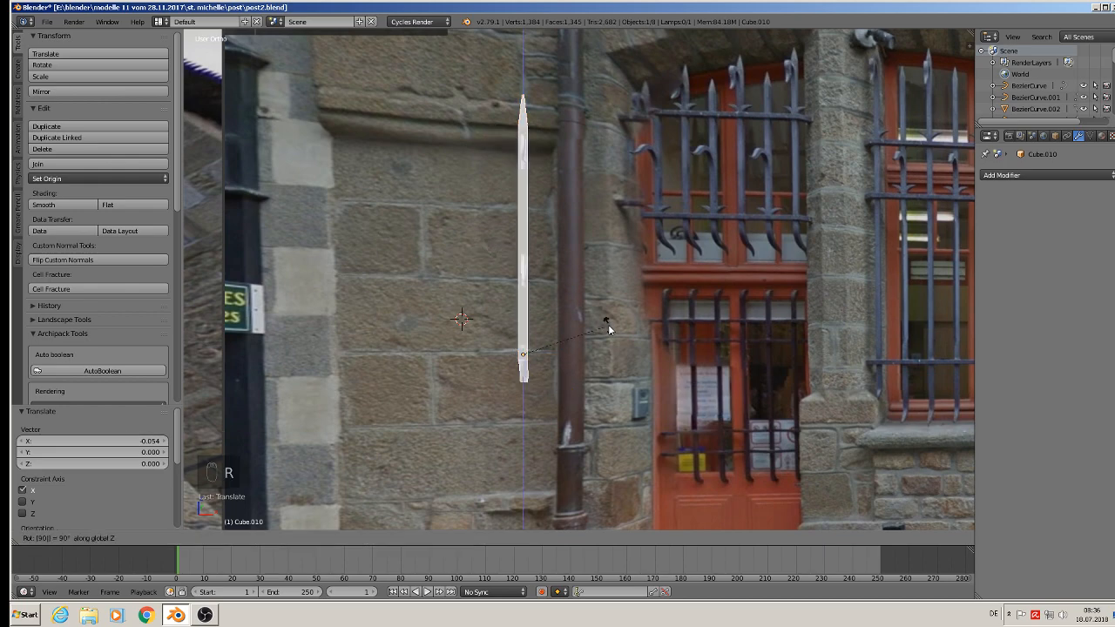
pyautogui.press('Return')
pyautogui.moveTo(605, 335); pyautogui.dragTo(562, 336, button='middle')
pyautogui.moveTo(556, 349); pyautogui.dragTo(381, 414)
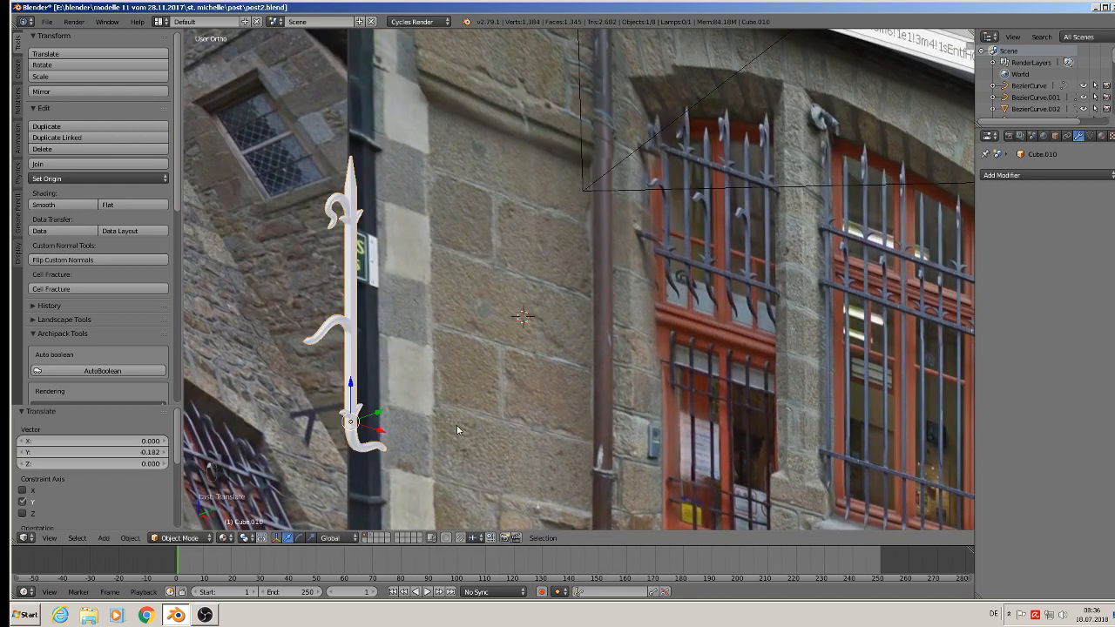
pyautogui.moveTo(592, 396); pyautogui.dragTo(633, 254, button='middle')
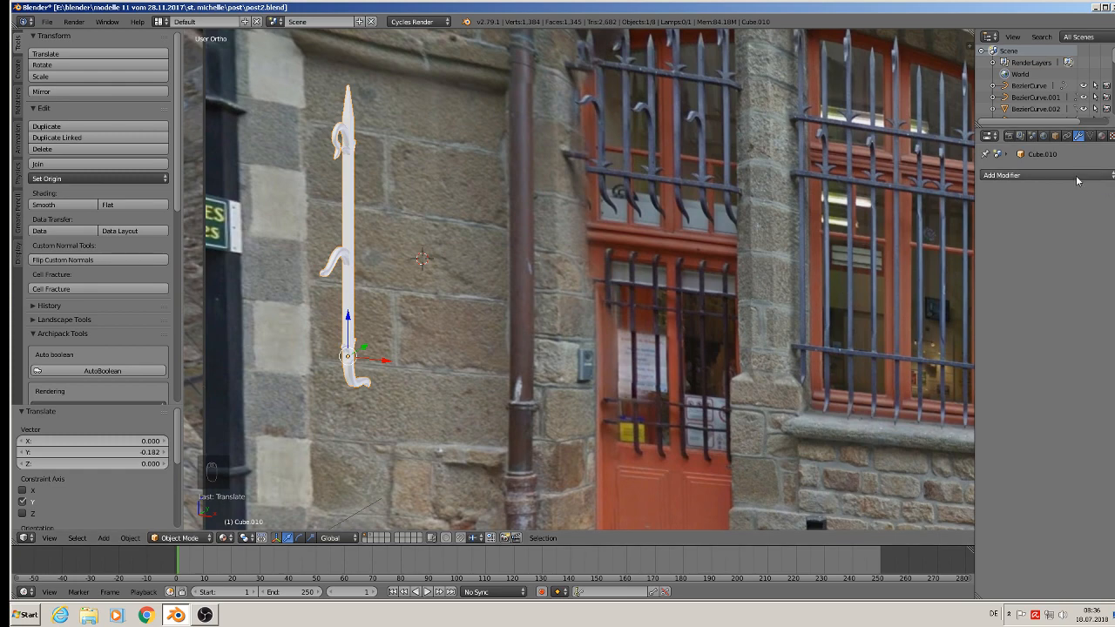
# Add an Array modifier to the joined bar
pyautogui.click(1037, 174)
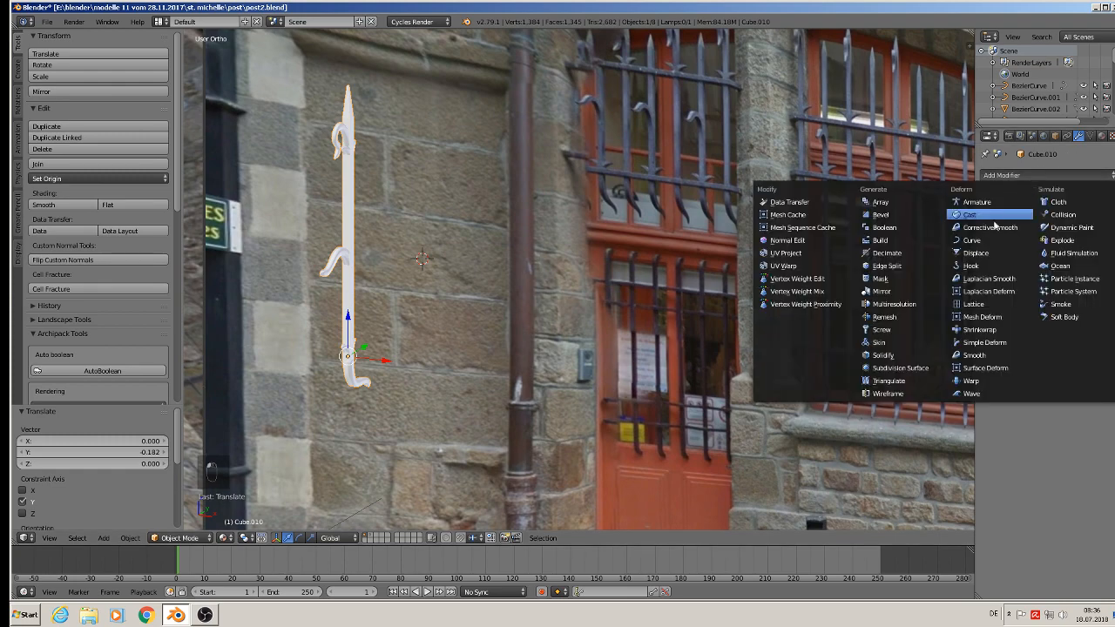
pyautogui.click(901, 202)
pyautogui.moveTo(910, 209); pyautogui.dragTo(650, 358, button='middle')
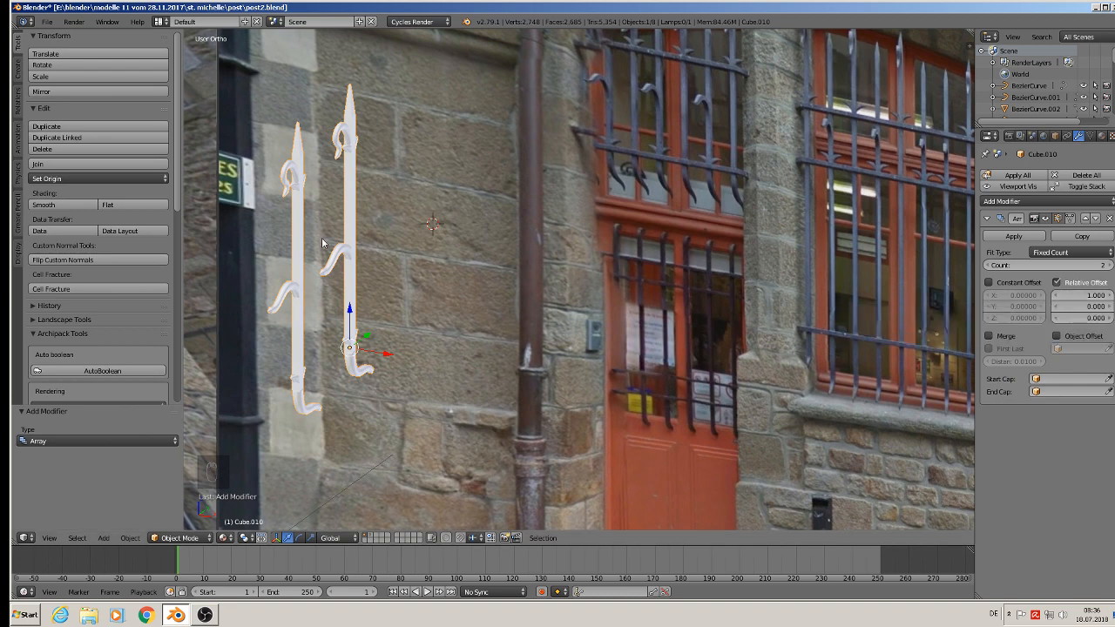
# With the array hidden temporarily in the viewport, apply the bar's rotation and scale and set its origin to geometry
pyautogui.click(1038, 218)
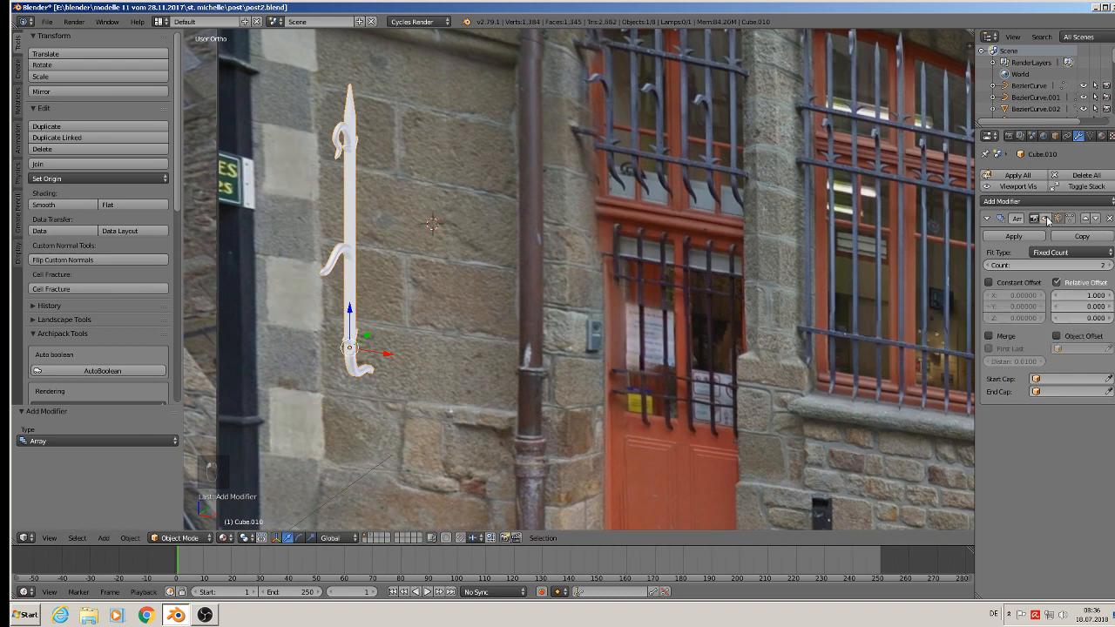
pyautogui.click(129, 539)
pyautogui.moveTo(148, 451)
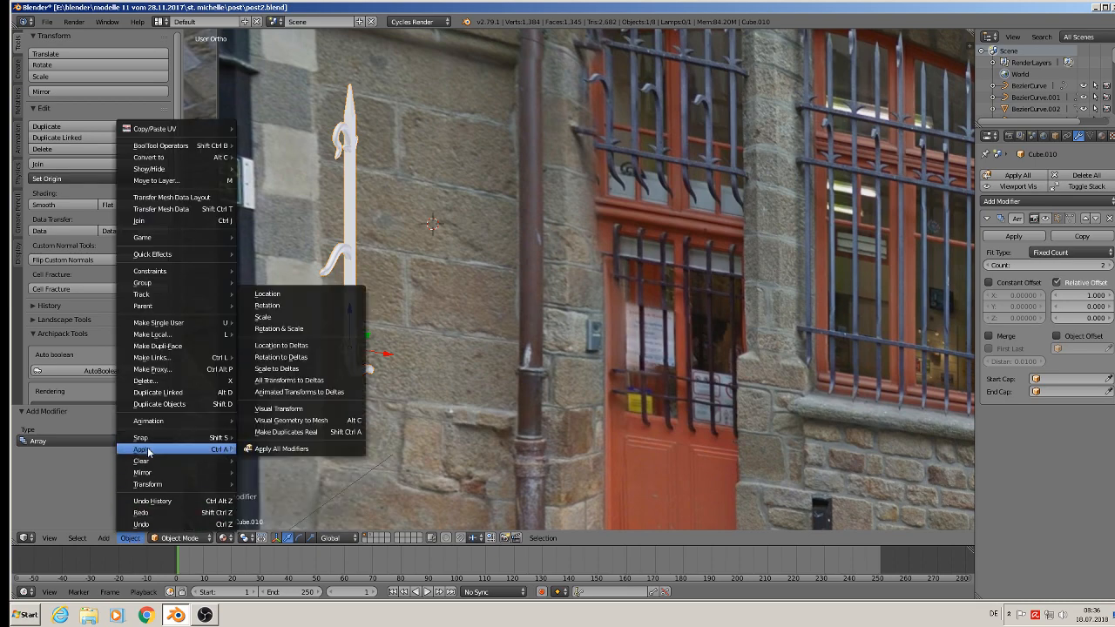
pyautogui.click(314, 328)
pyautogui.click(88, 179)
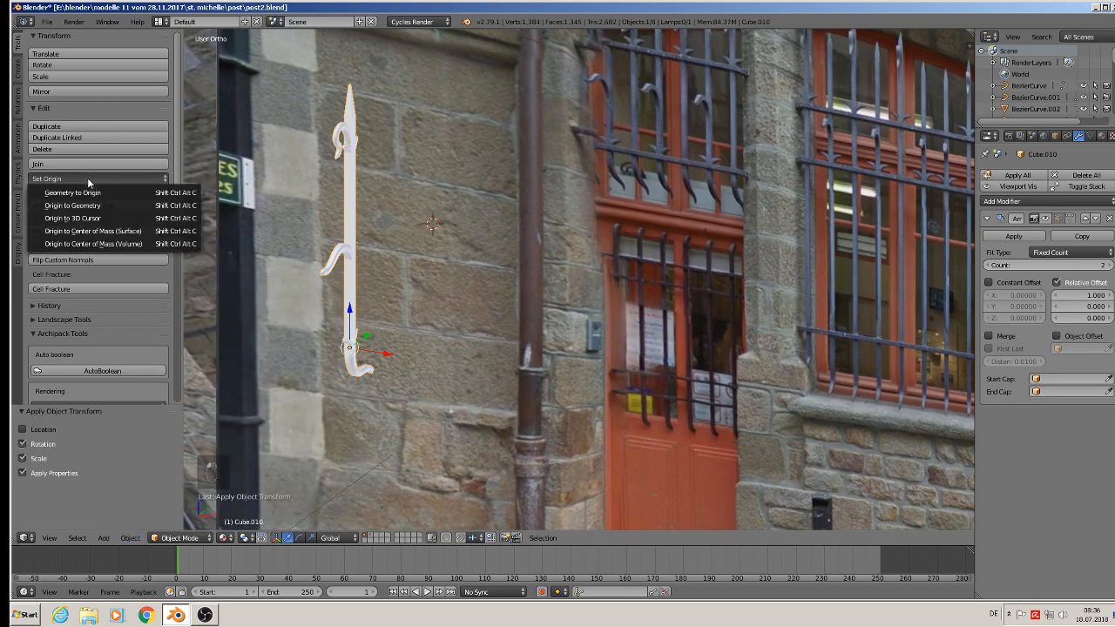
pyautogui.click(73, 206)
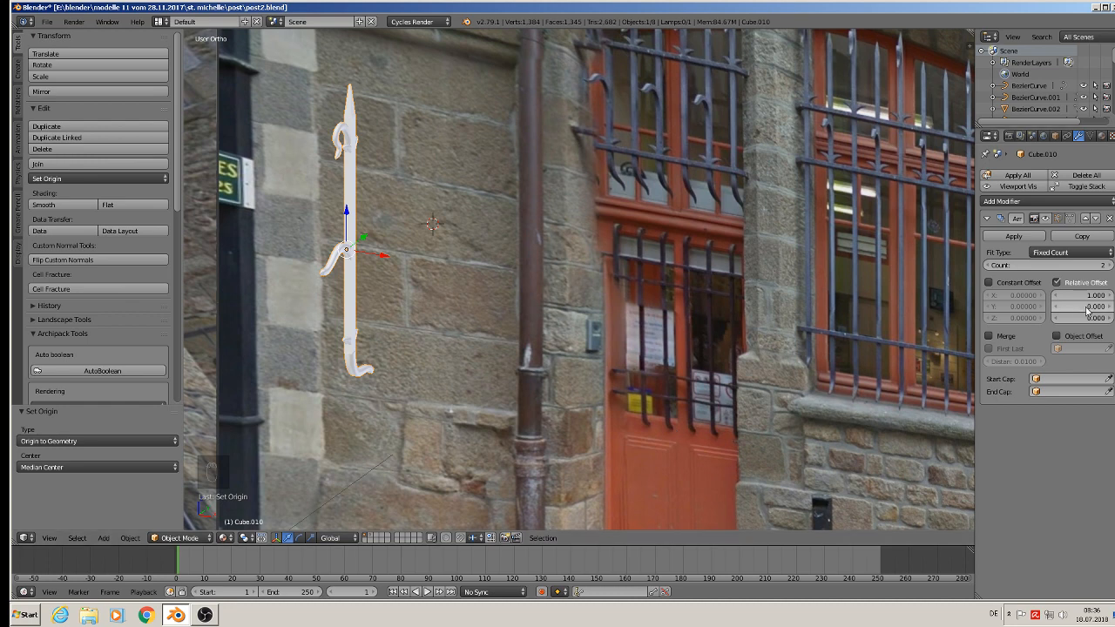
pyautogui.click(1046, 219)
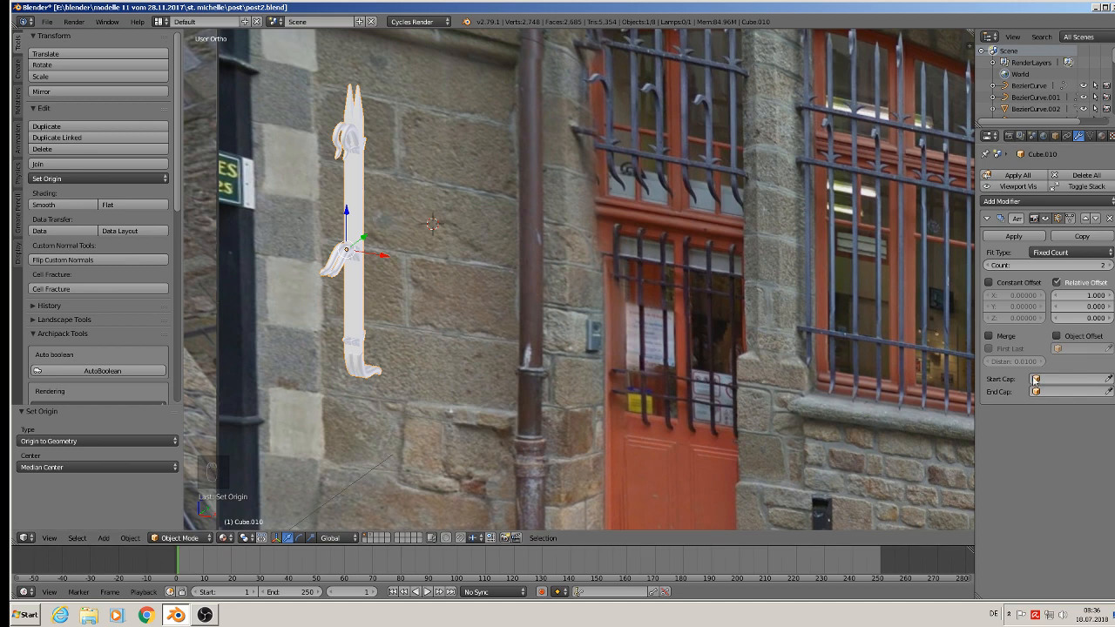
# Set the array's relative X offset to 5.100 and its count to 6
pyautogui.moveTo(1083, 295); pyautogui.dragTo(1107, 295)
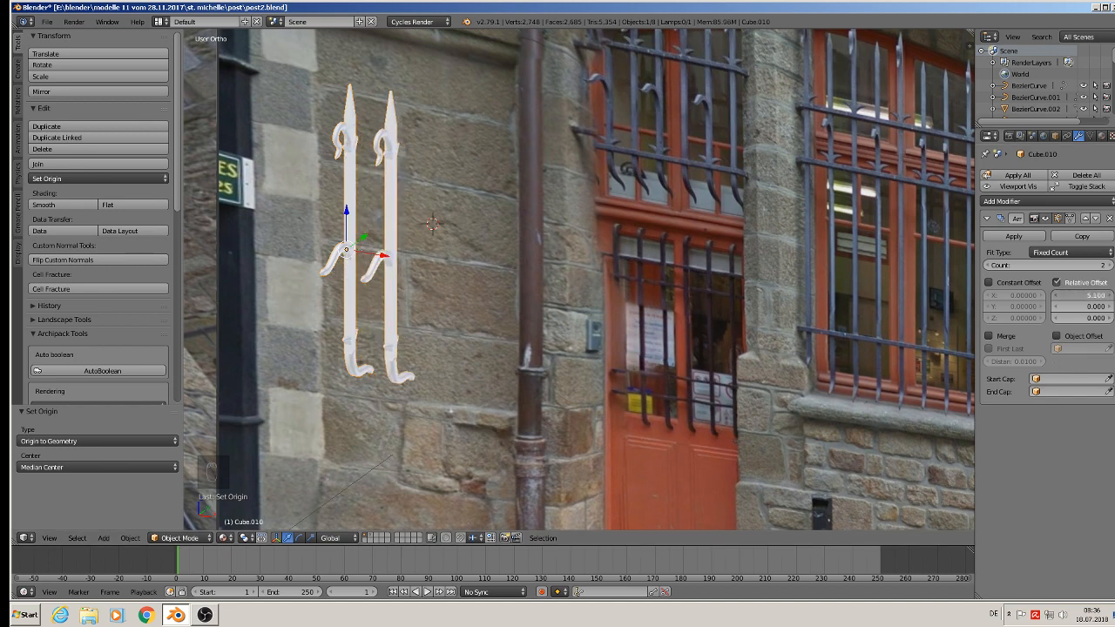
pyautogui.click(1107, 265)
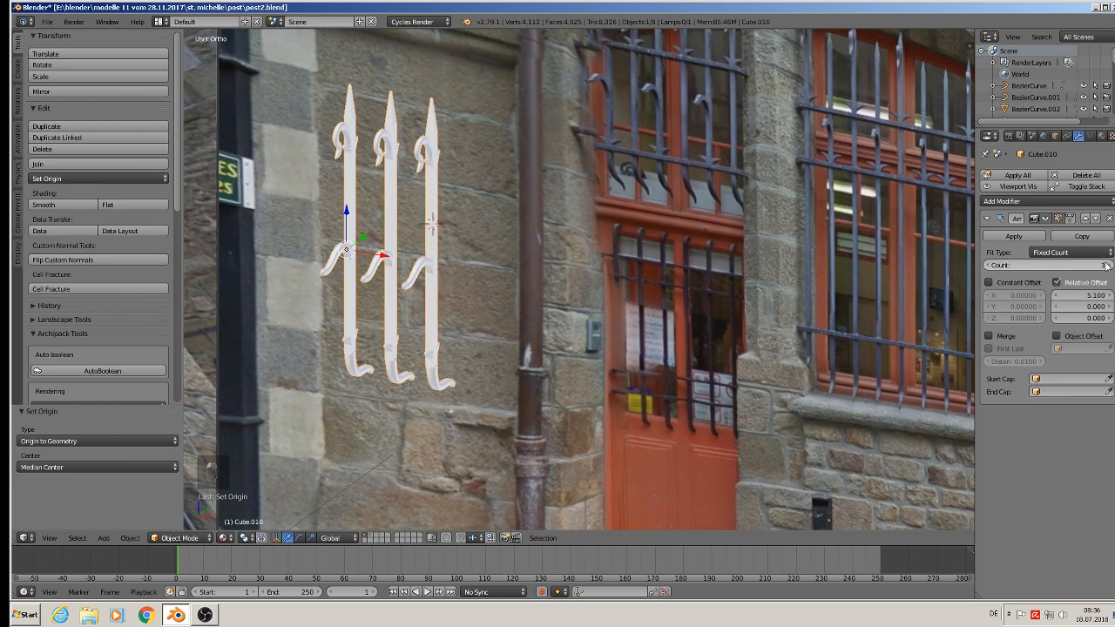
pyautogui.click(1107, 265)
pyautogui.click(1107, 264)
pyautogui.click(1107, 265)
pyautogui.scroll(1, 628, 398)
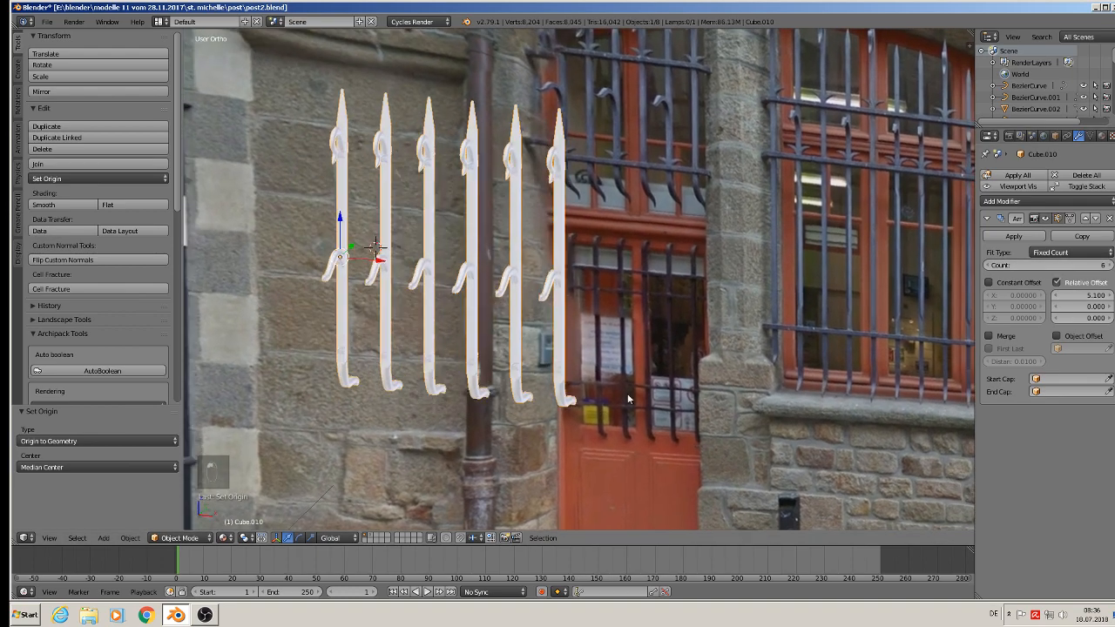
# Scale the bar array uniformly by 0.601 and raise it 0.032 along the Z axis
pyautogui.moveTo(627, 398)
pyautogui.mouseDown(button='middle')
pyautogui.moveTo(656, 378)
pyautogui.moveTo(609, 387)
pyautogui.mouseUp(button='middle')
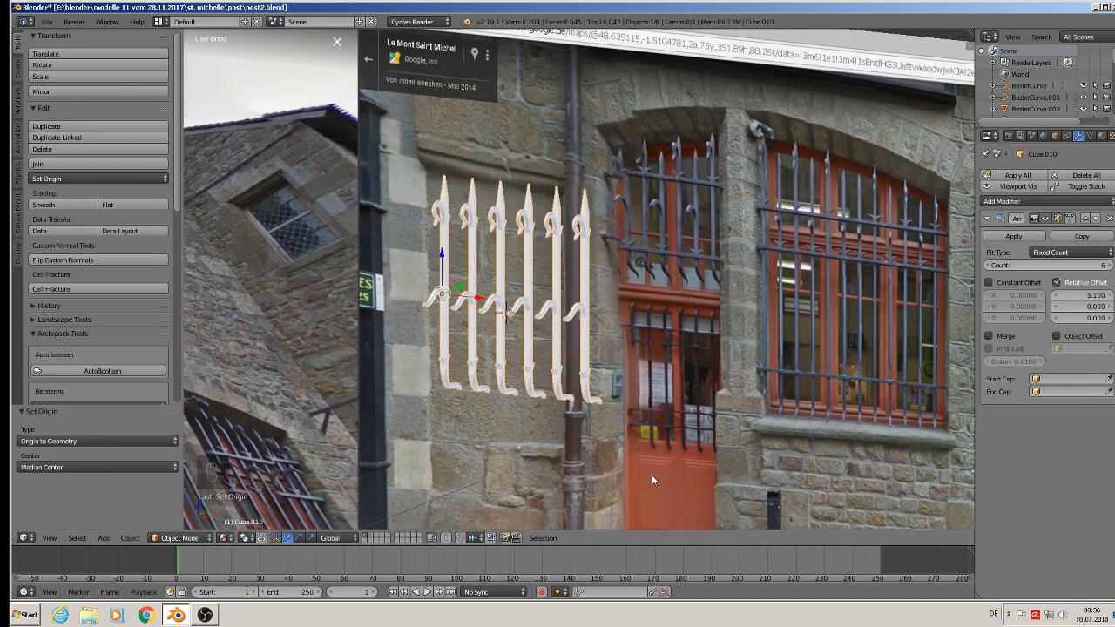
pyautogui.press('s')
pyautogui.click(543, 426)
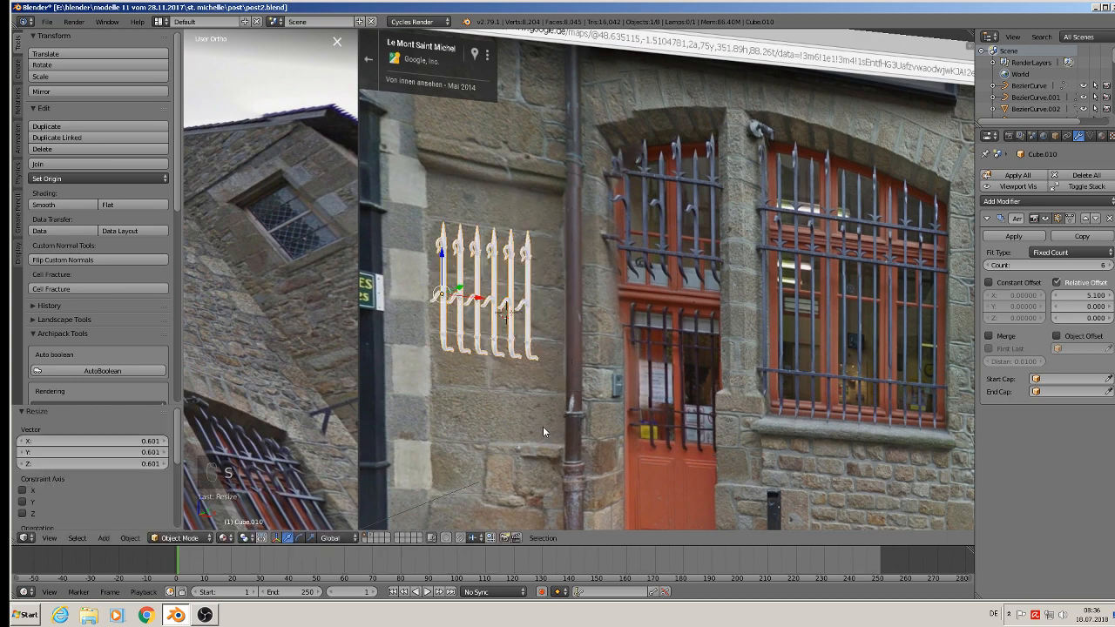
pyautogui.moveTo(543, 426); pyautogui.dragTo(633, 394, button='middle')
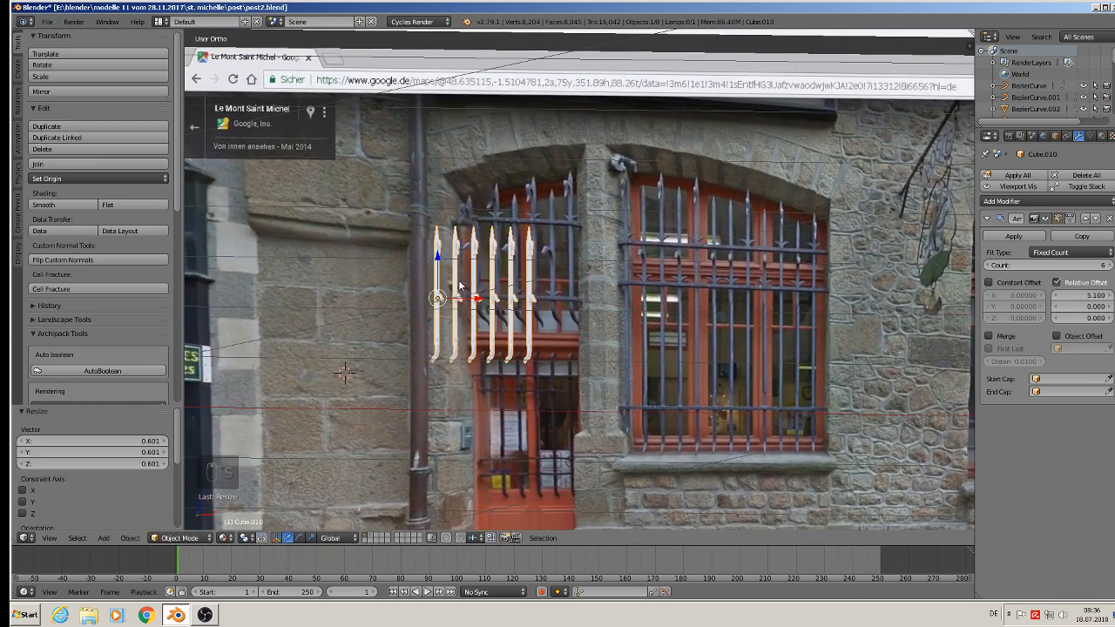
pyautogui.press('g')
pyautogui.press('z')
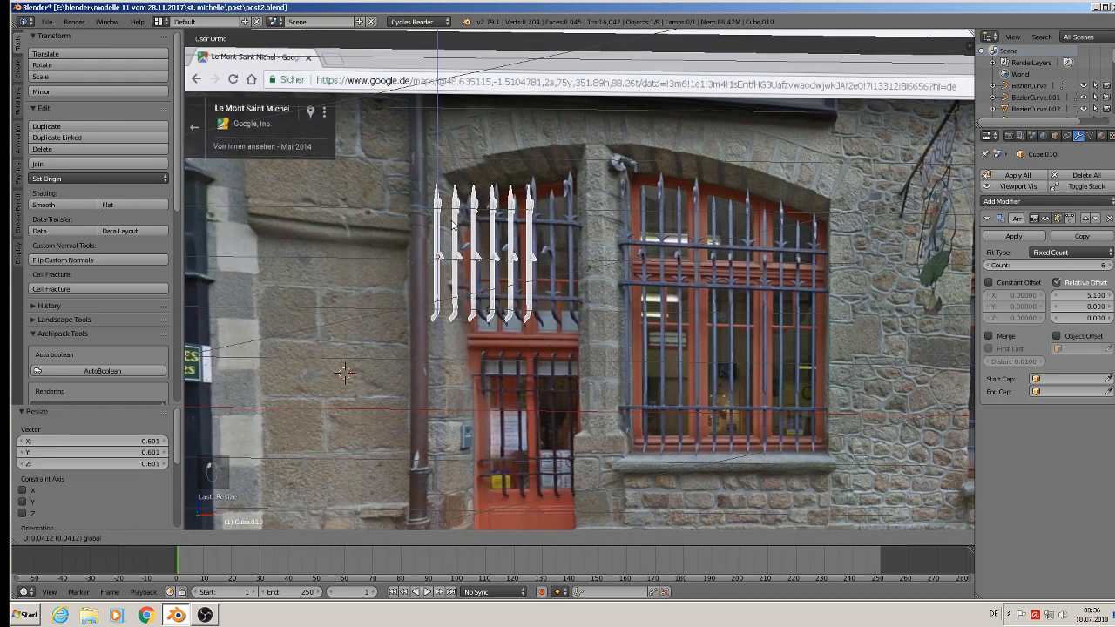
pyautogui.click(467, 229)
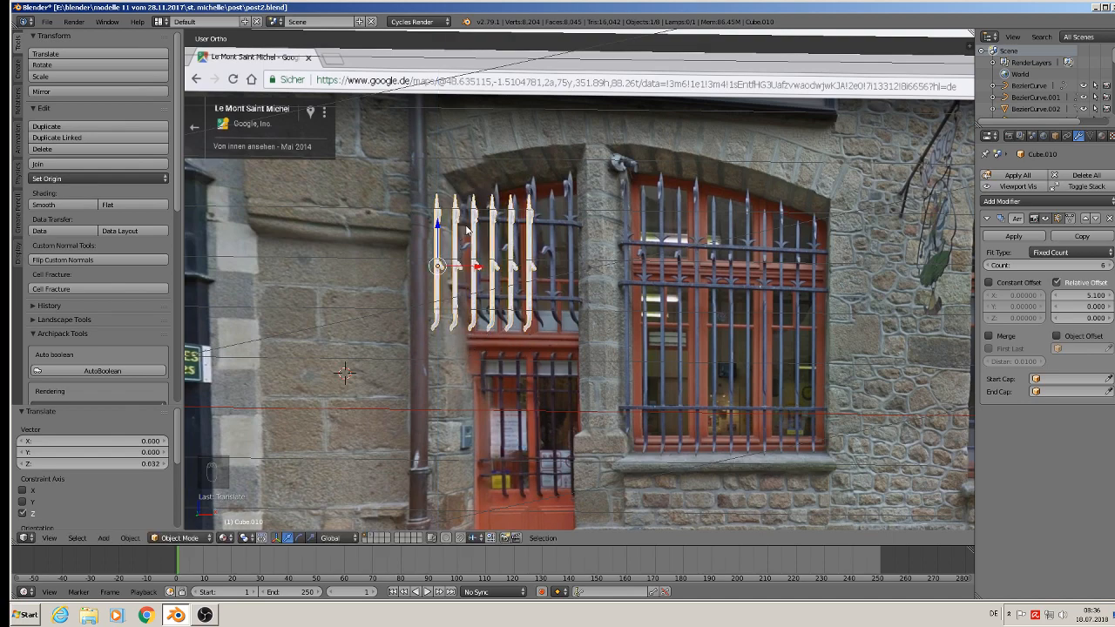
# In front view, raise the bar array 0.010 along Z and move it 0.086 along X over the small window above the door
pyautogui.moveTo(524, 359); pyautogui.dragTo(500, 374, button='middle')
pyautogui.press('KP_1')
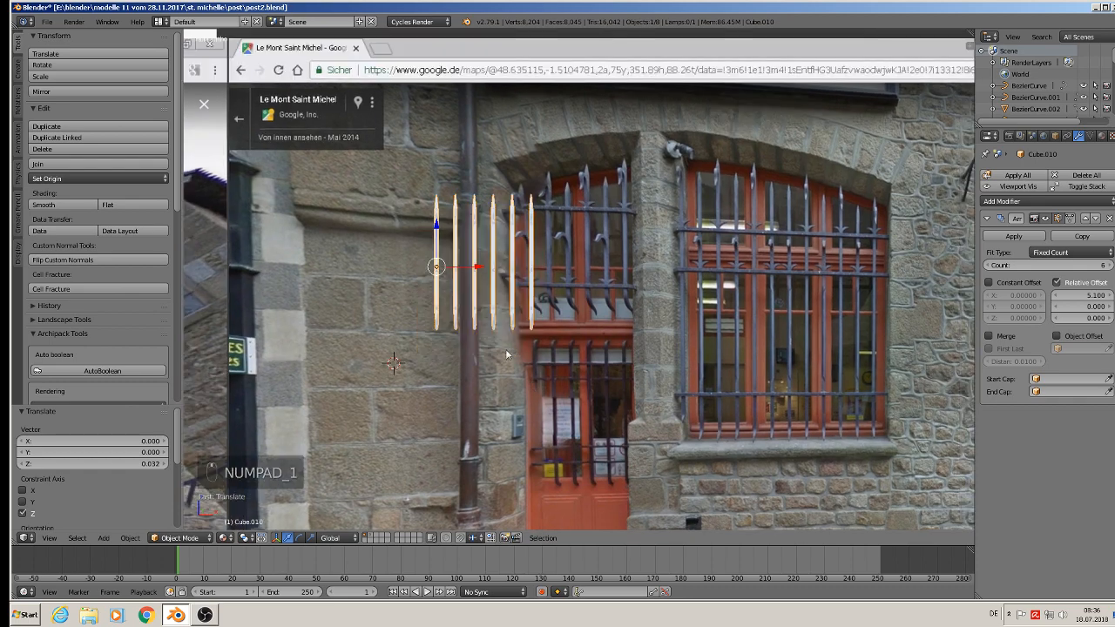
pyautogui.press('g')
pyautogui.press('z')
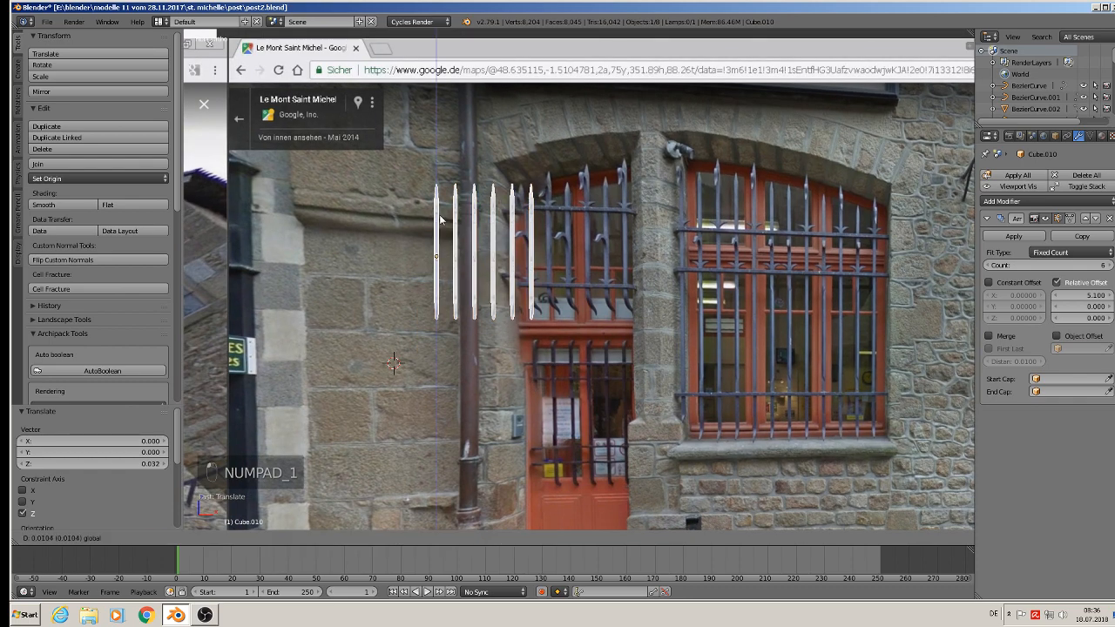
pyautogui.press('x')
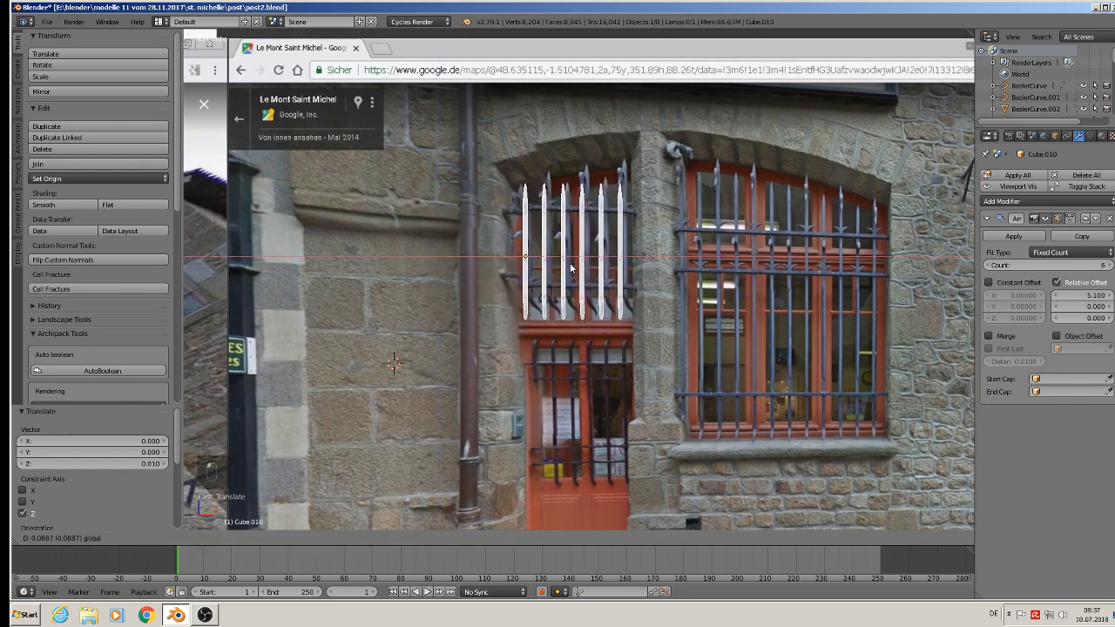
pyautogui.click(568, 267)
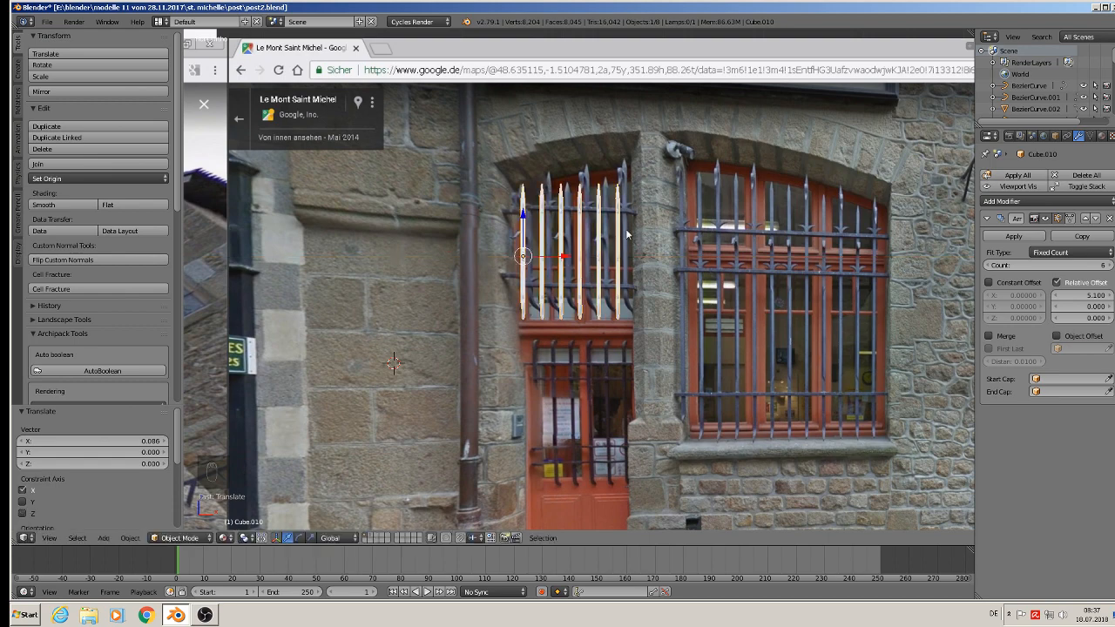
# Move the bar array -0.201 along the X axis, clear of the small window
pyautogui.moveTo(557, 258); pyautogui.dragTo(360, 279)
pyautogui.moveTo(679, 288); pyautogui.dragTo(672, 229, button='middle')
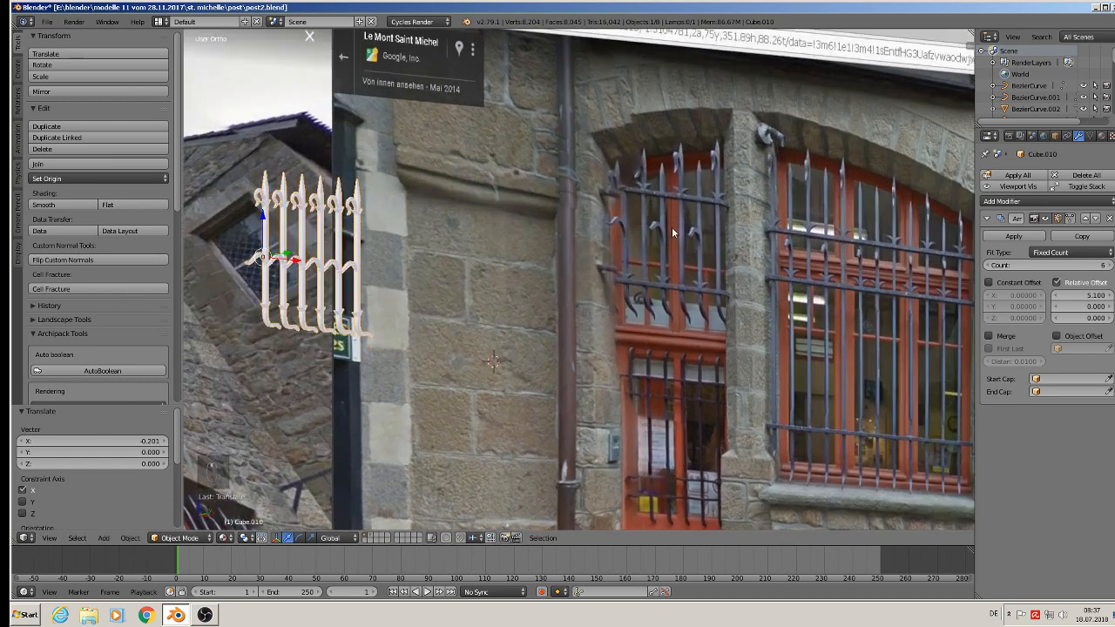
pyautogui.scroll(2, 671, 218)
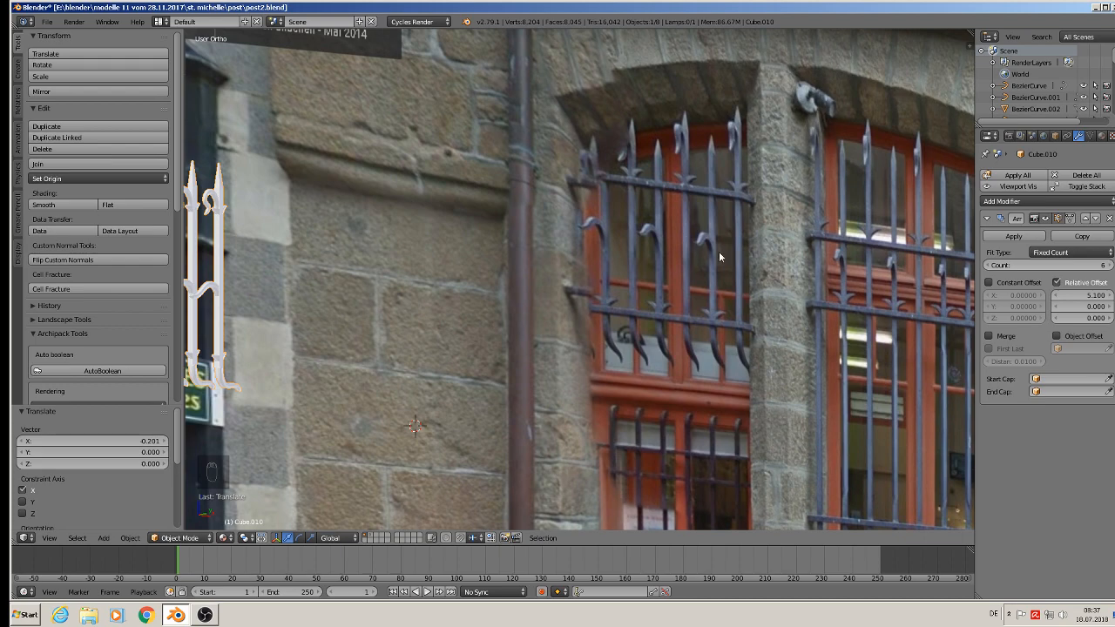
# Remove the Array modifier from the ornamented bar, leaving a single bar
pyautogui.scroll(-3, 719, 252)
pyautogui.keyDown('shift'); pyautogui.moveTo(534, 352); pyautogui.dragTo(672, 360, button='middle'); pyautogui.keyUp('shift')
pyautogui.scroll(2, 555, 278)
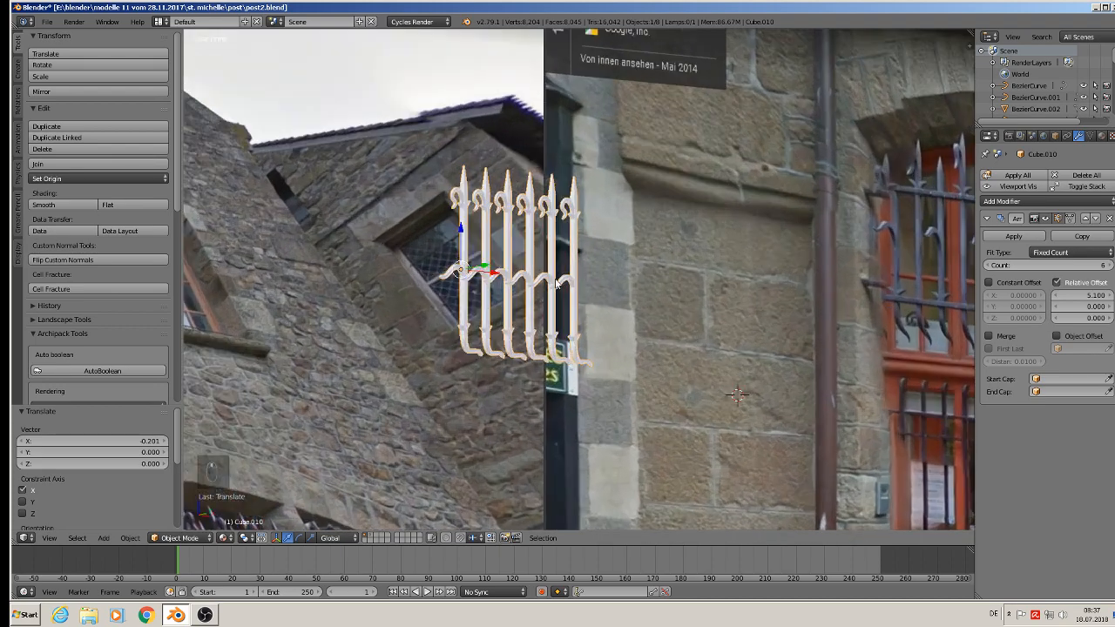
pyautogui.click(1111, 218)
pyautogui.keyDown('shift'); pyautogui.moveTo(766, 380); pyautogui.dragTo(565, 384, button='middle'); pyautogui.keyUp('shift')
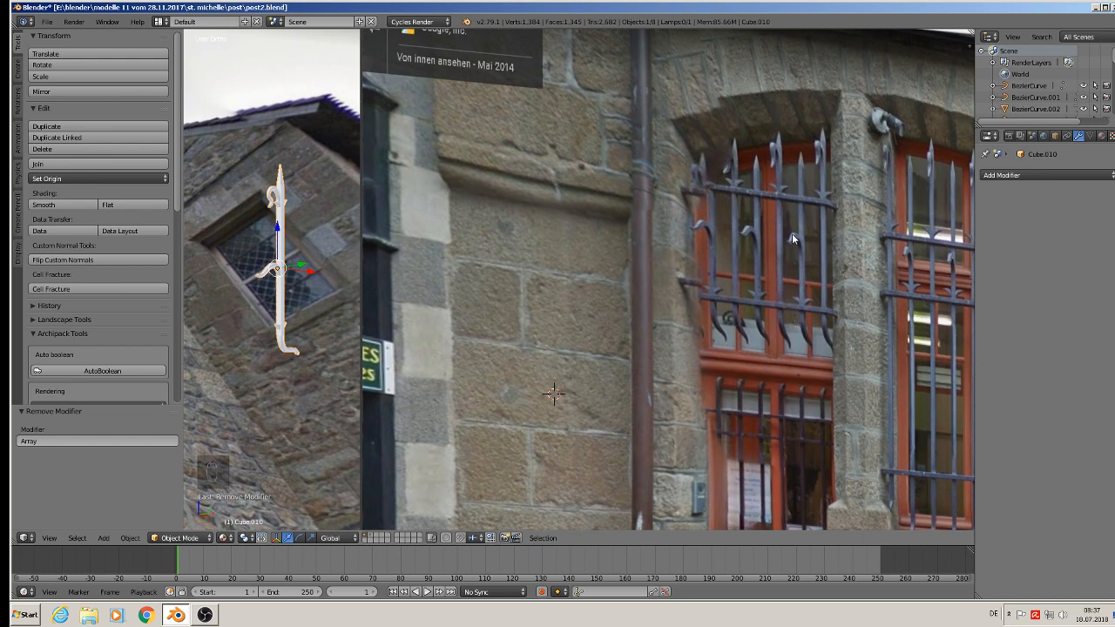
# Duplicate the ornamented bar and offset the copy 0.092 along the X axis
pyautogui.moveTo(330, 315); pyautogui.dragTo(346, 319, button='middle')
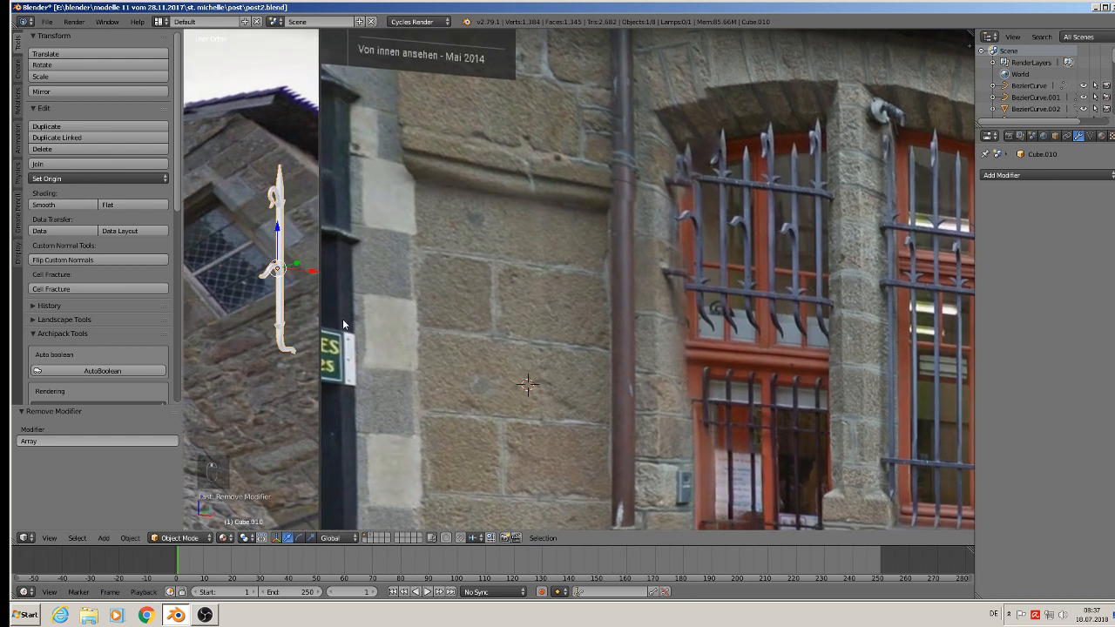
pyautogui.hotkey('shift', 'd')
pyautogui.click(428, 312)
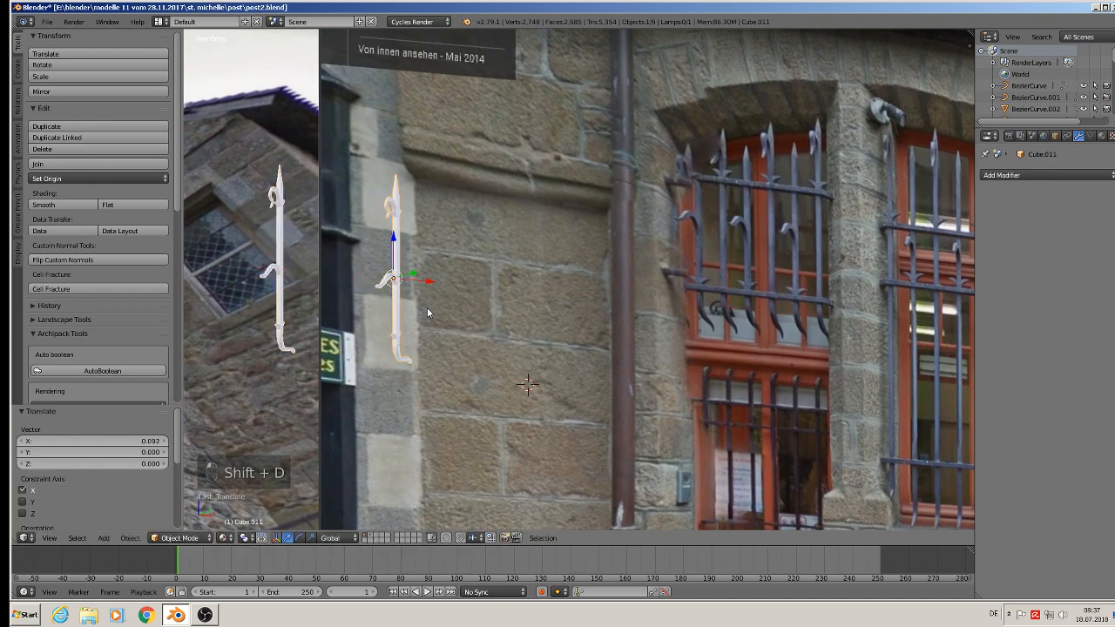
pyautogui.scroll(2, 428, 312)
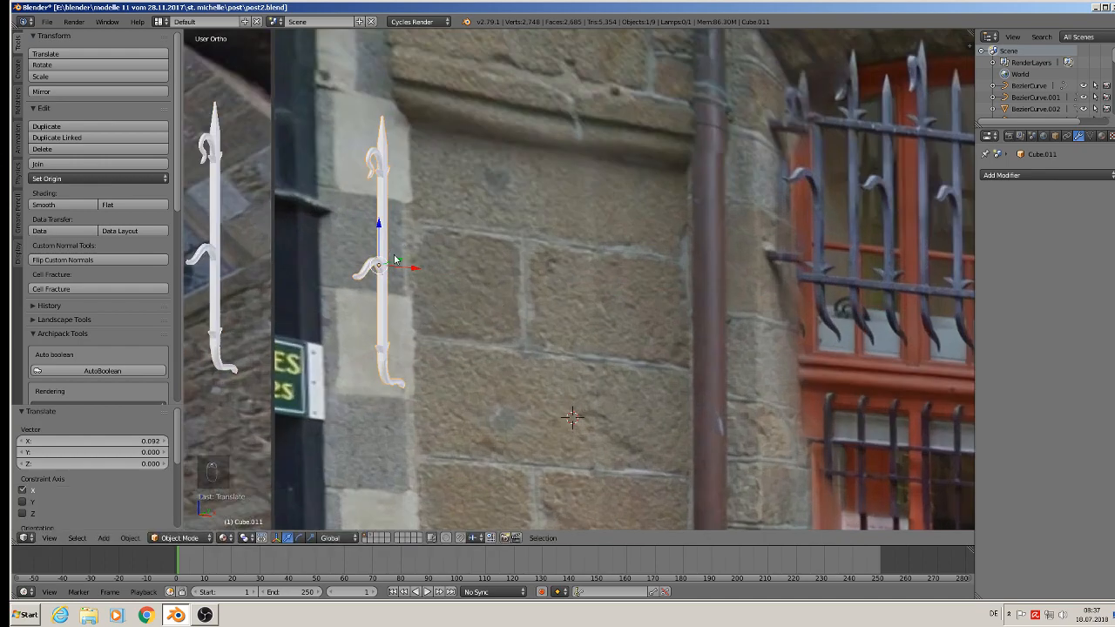
pyautogui.moveTo(397, 254); pyautogui.dragTo(910, 177, button='middle')
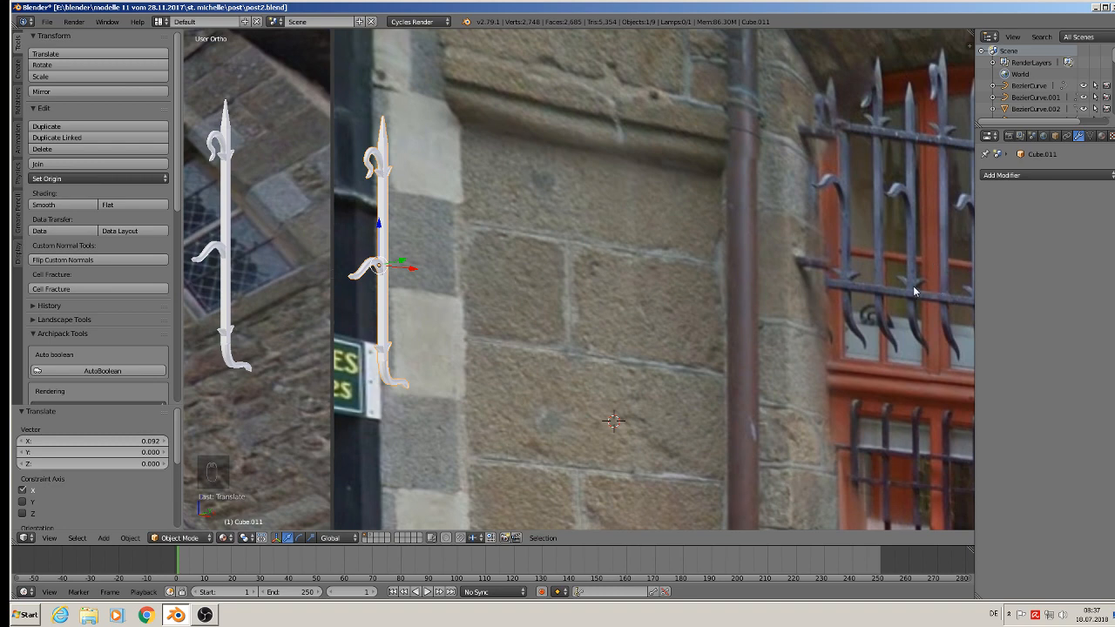
pyautogui.keyDown('shift'); pyautogui.moveTo(913, 286); pyautogui.dragTo(972, 286, button='middle'); pyautogui.keyUp('shift')
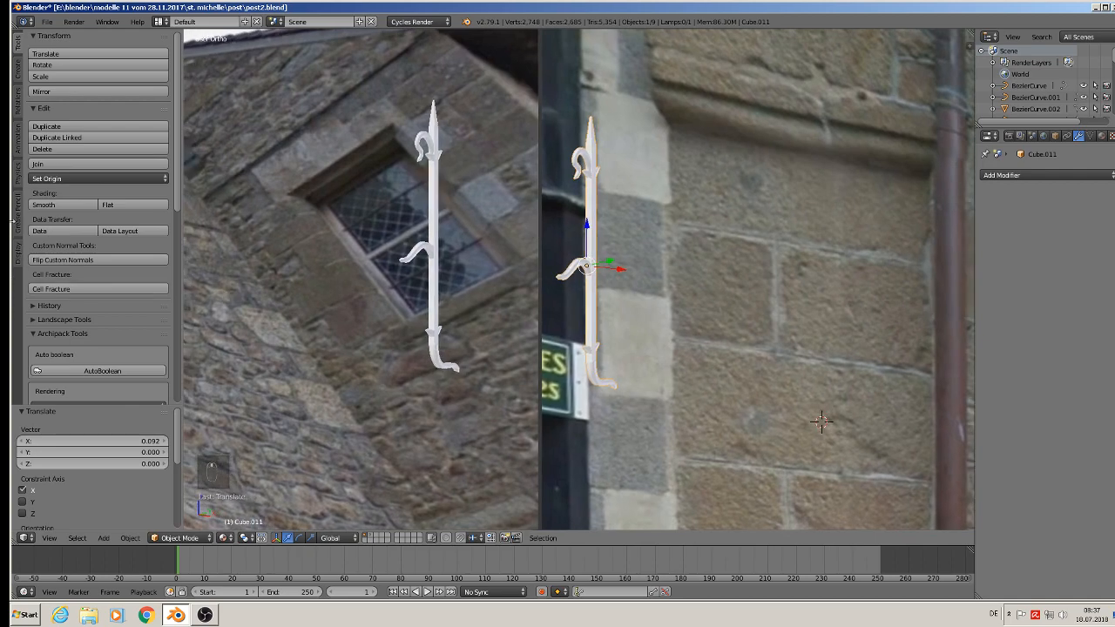
# Delete the vertices of the middle hook and both lower leaf ornaments from the duplicated bar's mesh
pyautogui.press('Tab')
pyautogui.press('a')
pyautogui.press('a')
pyautogui.scroll(4, 473, 262)
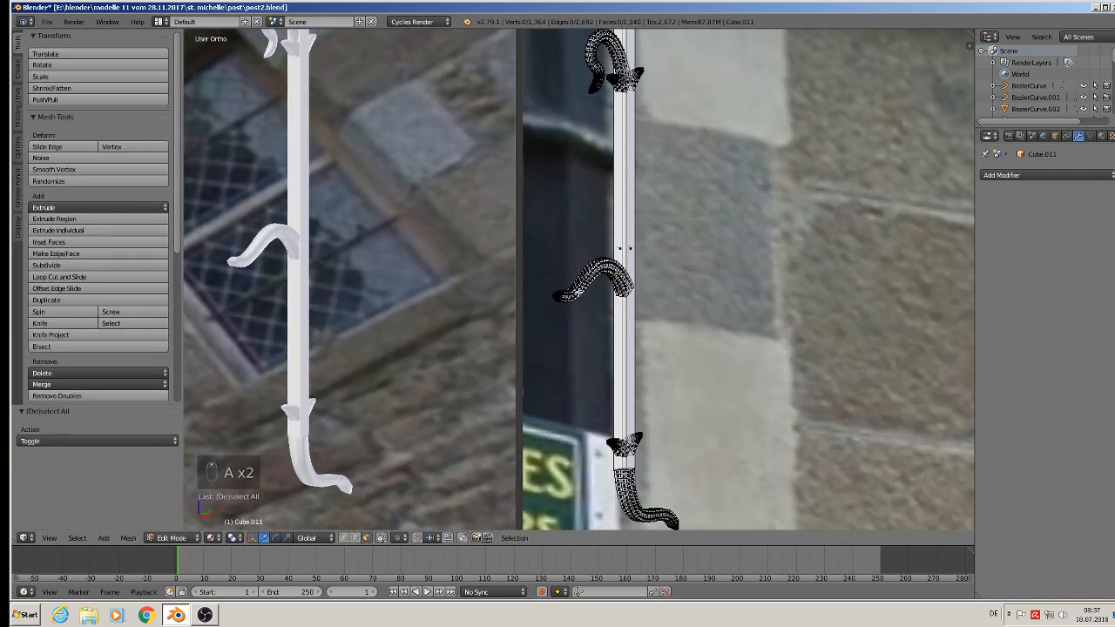
pyautogui.press('l')
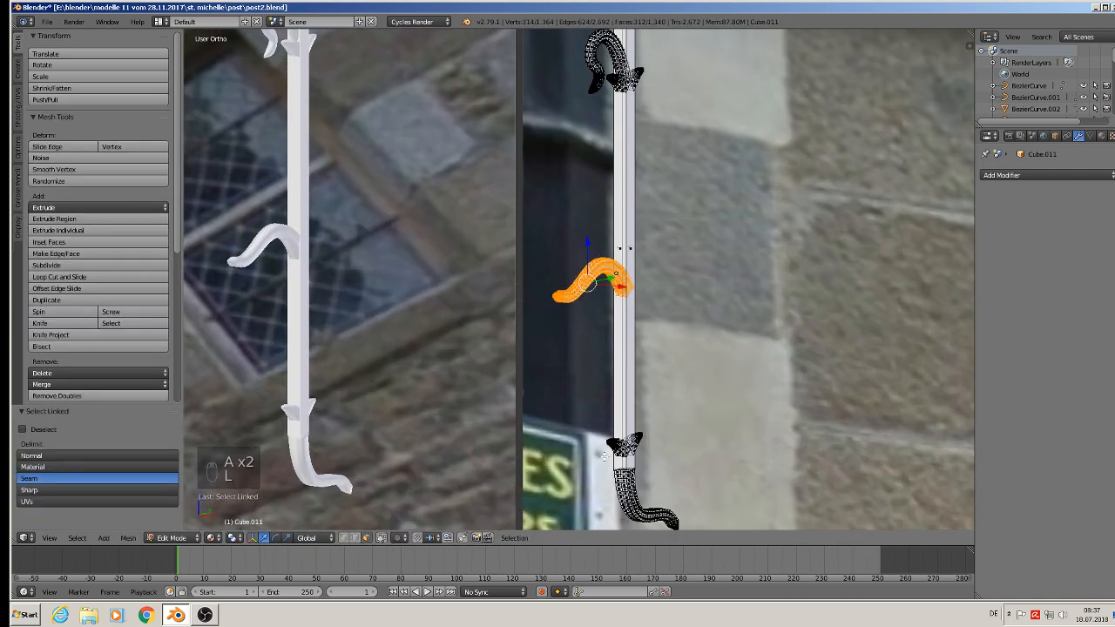
pyautogui.press('l')
pyautogui.press('l')
pyautogui.press('x')
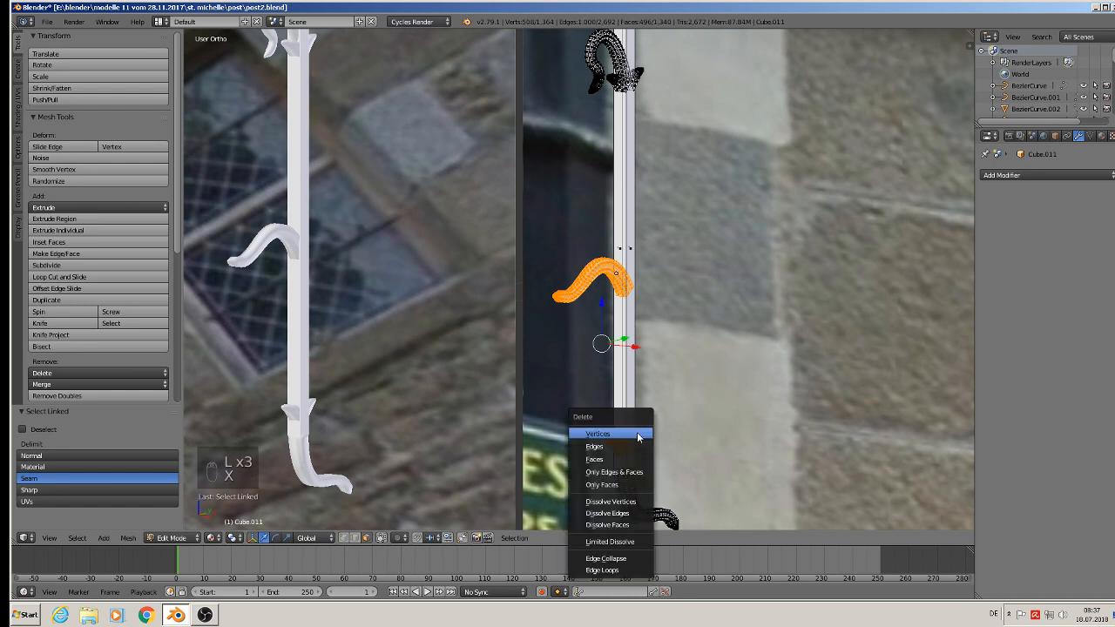
pyautogui.click(637, 434)
pyautogui.scroll(-3, 647, 404)
pyautogui.press('Tab')
pyautogui.scroll(-3, 667, 373)
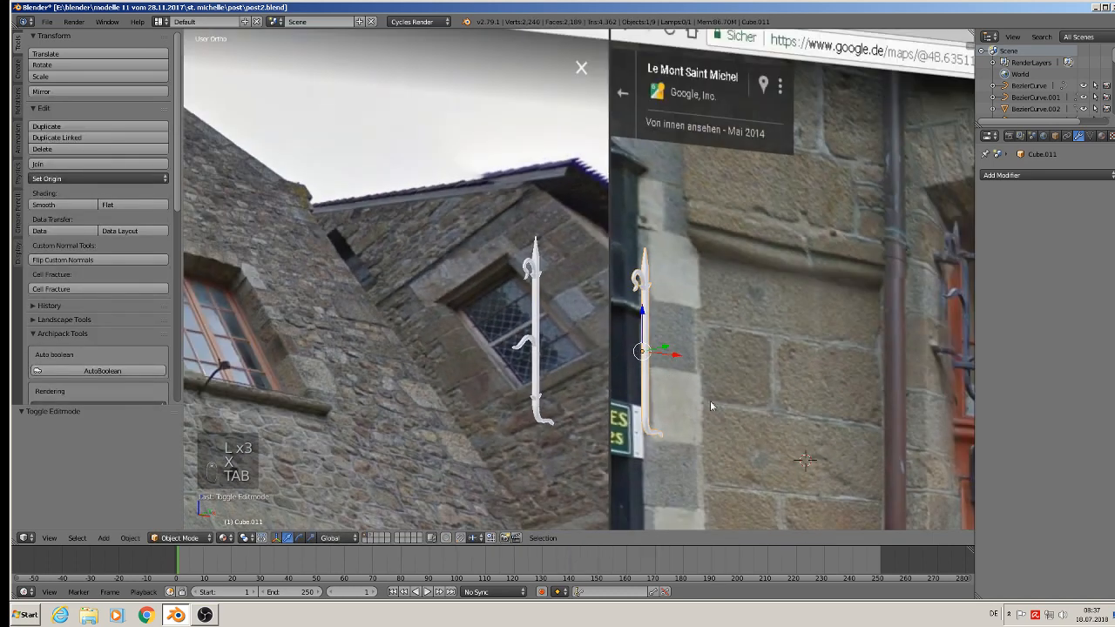
# Rotate the two upper leaf ornaments of the duplicated bar 90° about the global Z axis
pyautogui.keyDown('shift'); pyautogui.moveTo(710, 401); pyautogui.dragTo(538, 319, button='middle'); pyautogui.keyUp('shift')
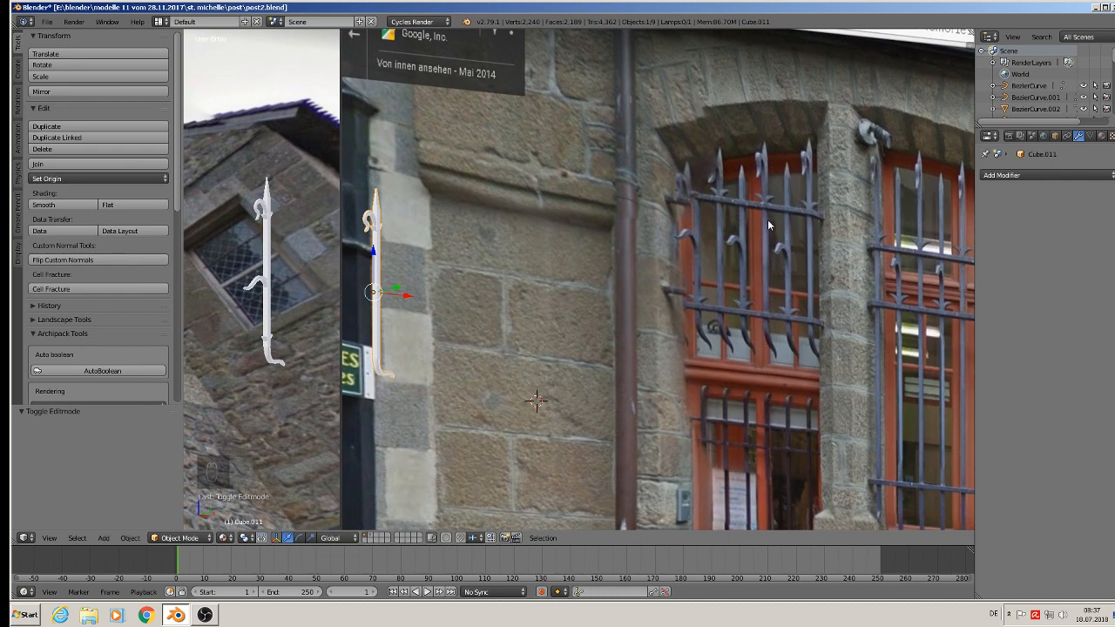
pyautogui.moveTo(426, 284); pyautogui.dragTo(387, 283, button='middle')
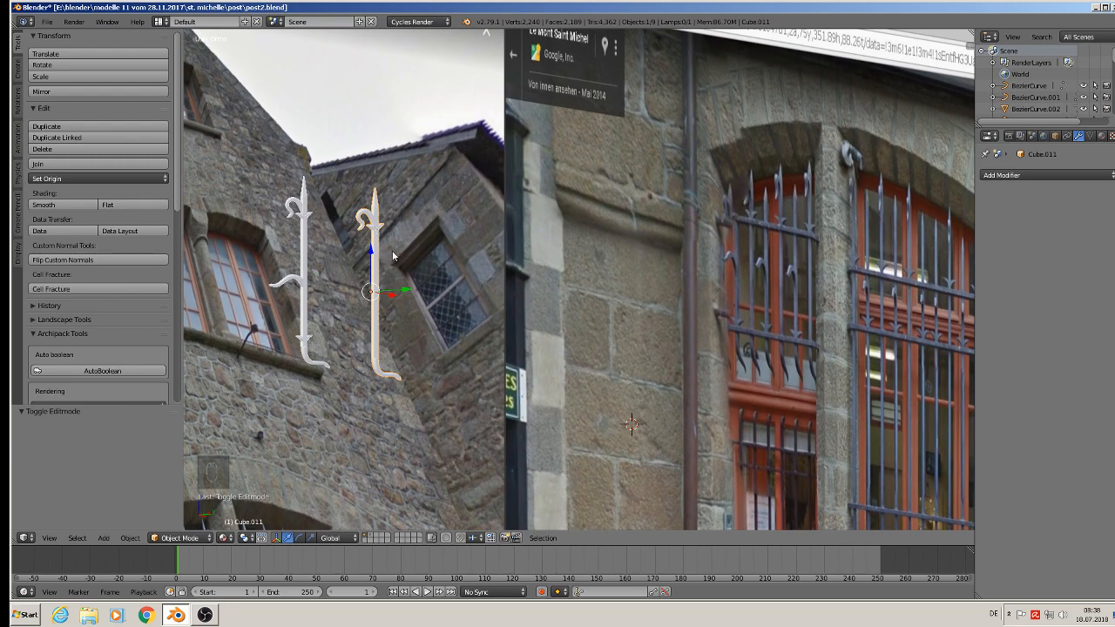
pyautogui.scroll(6, 394, 256)
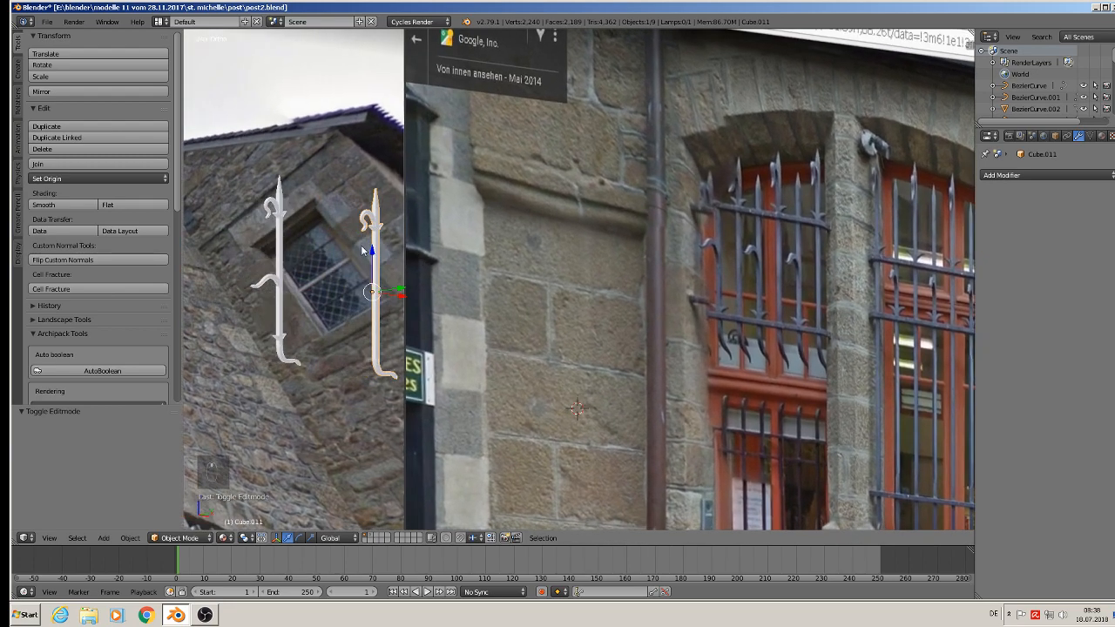
pyautogui.scroll(4, 368, 234)
pyautogui.press('Tab')
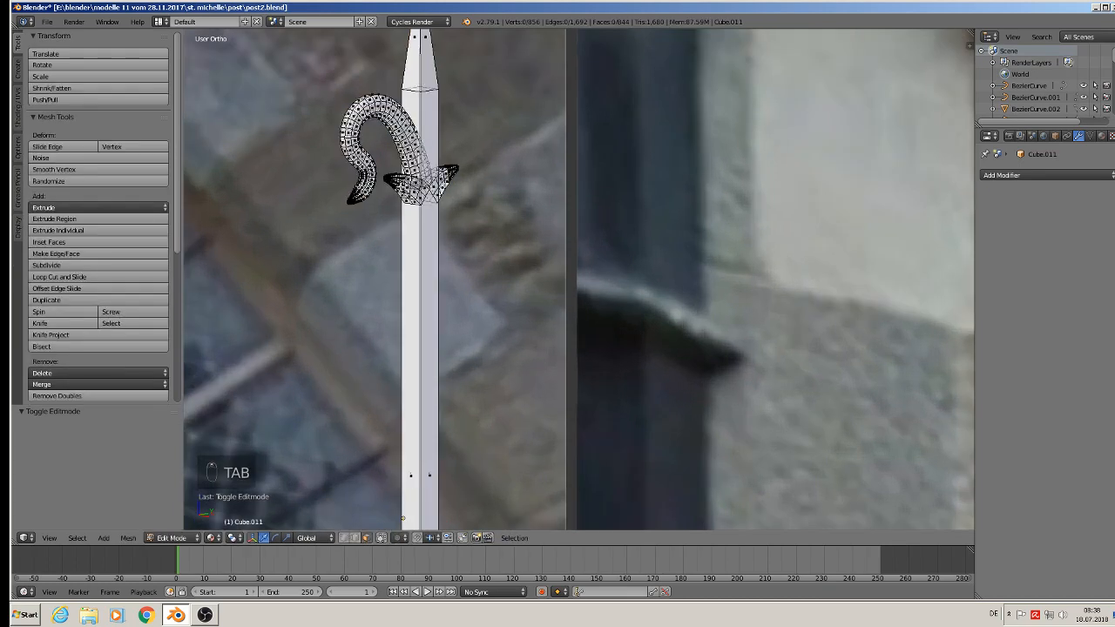
pyautogui.press('l')
pyautogui.press('l')
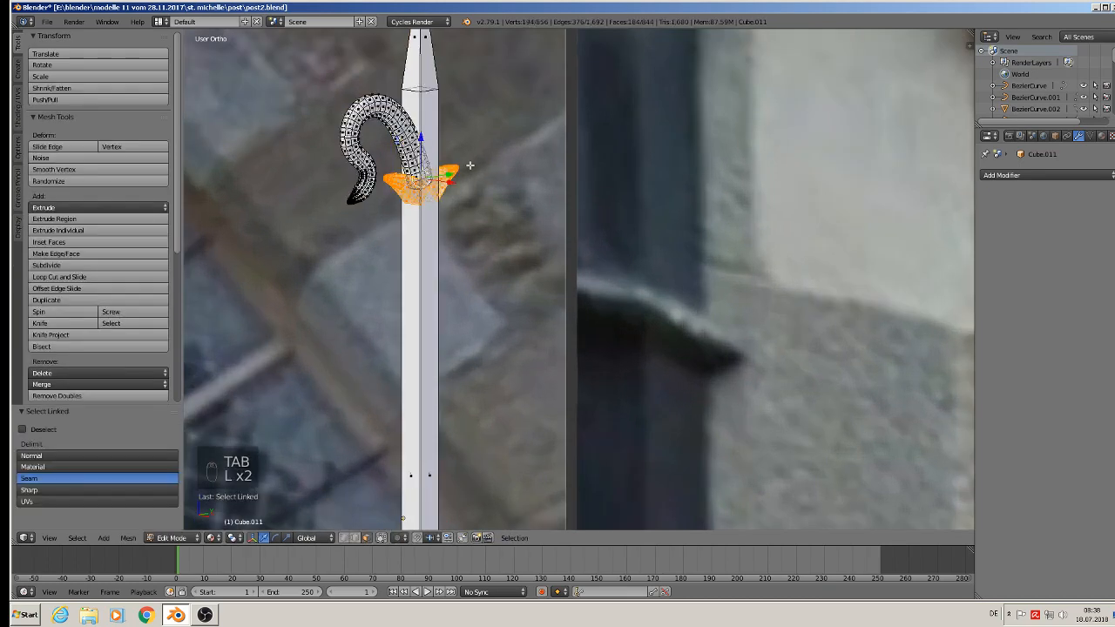
pyautogui.moveTo(469, 166); pyautogui.dragTo(520, 248, button='middle')
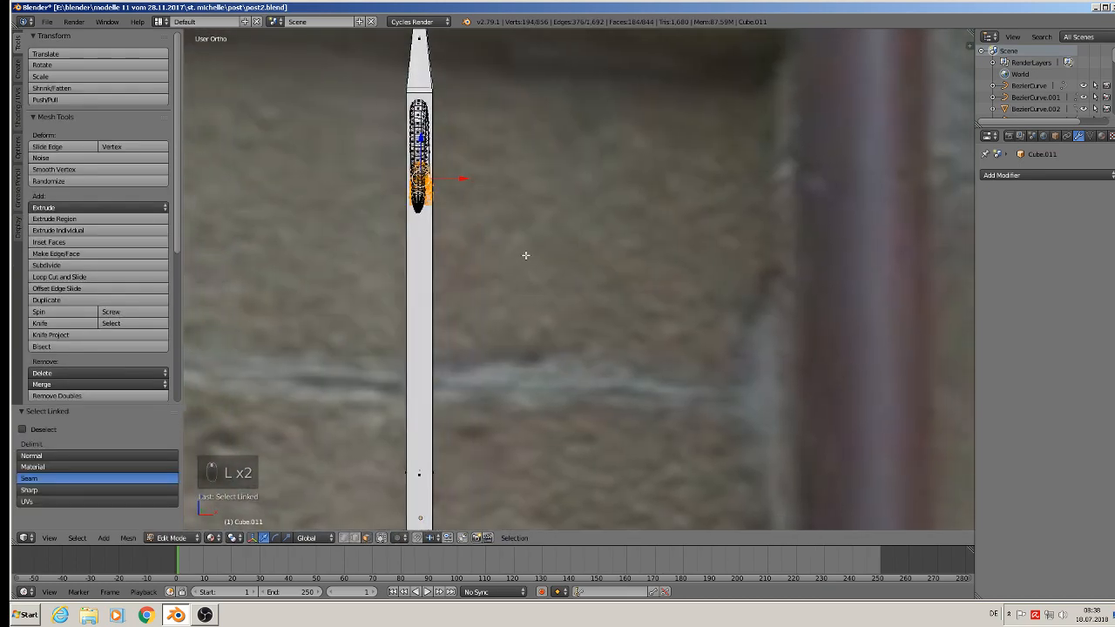
pyautogui.write('rz')
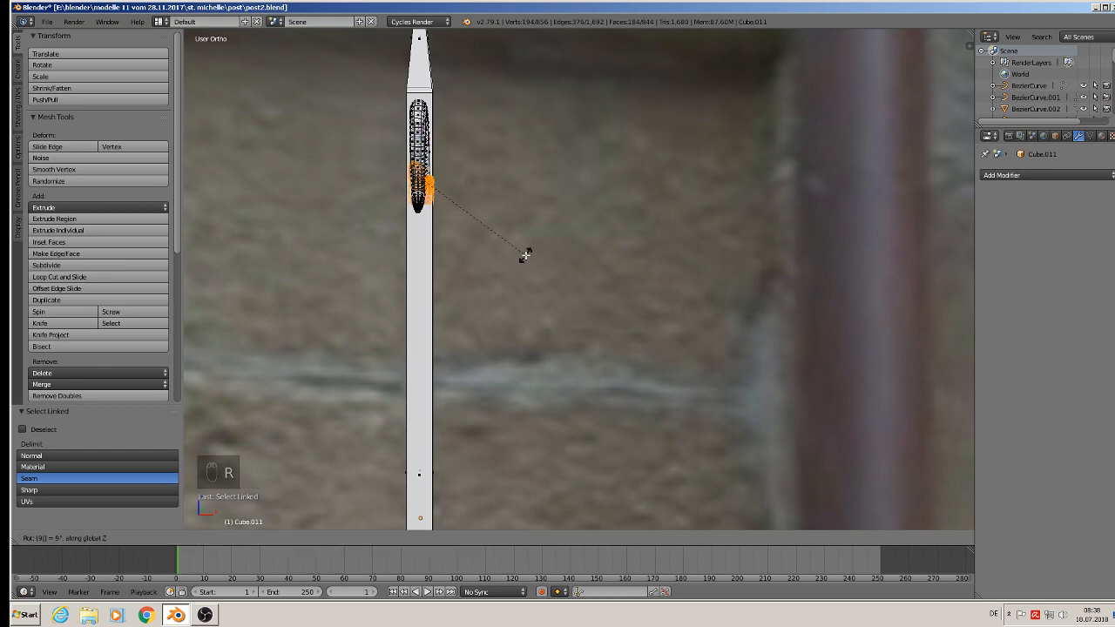
pyautogui.write('90')
pyautogui.press('Return')
pyautogui.press('Tab')
pyautogui.moveTo(526, 258); pyautogui.dragTo(503, 299, button='middle')
pyautogui.scroll(-3, 588, 389)
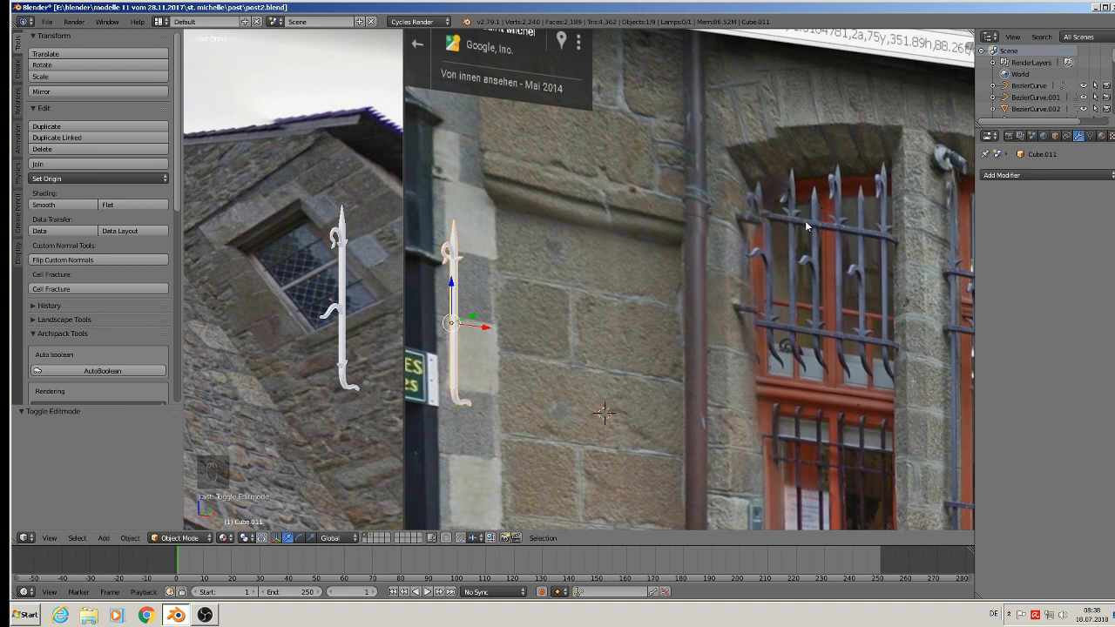
# Delete the vertices of the upper scroll and both upper leaf ornaments from the original bar's mesh
pyautogui.scroll(7, 324, 238)
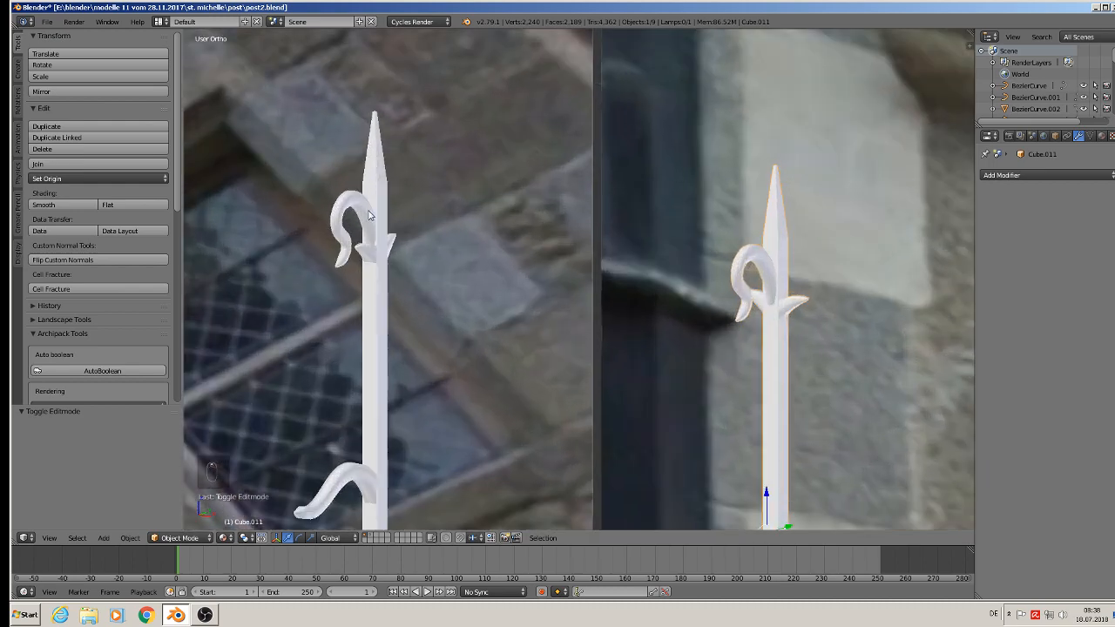
pyautogui.press('Tab')
pyautogui.press('Tab')
pyautogui.rightClick(358, 210)
pyautogui.press('Tab')
pyautogui.press('a')
pyautogui.press('a')
pyautogui.press('a')
pyautogui.press('a')
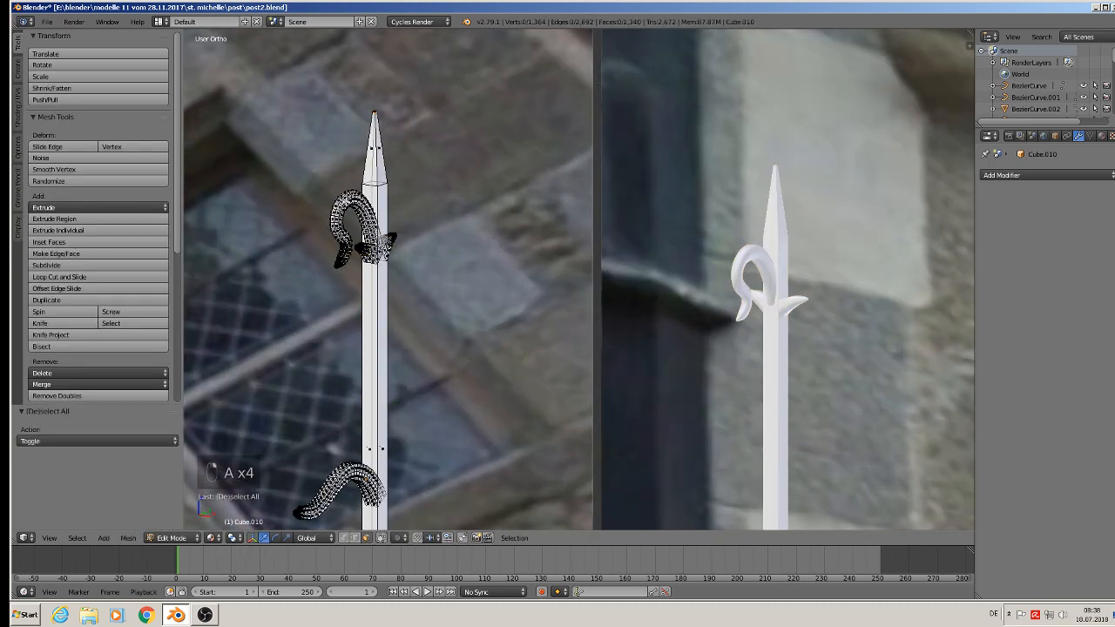
pyautogui.press('l')
pyautogui.press('l')
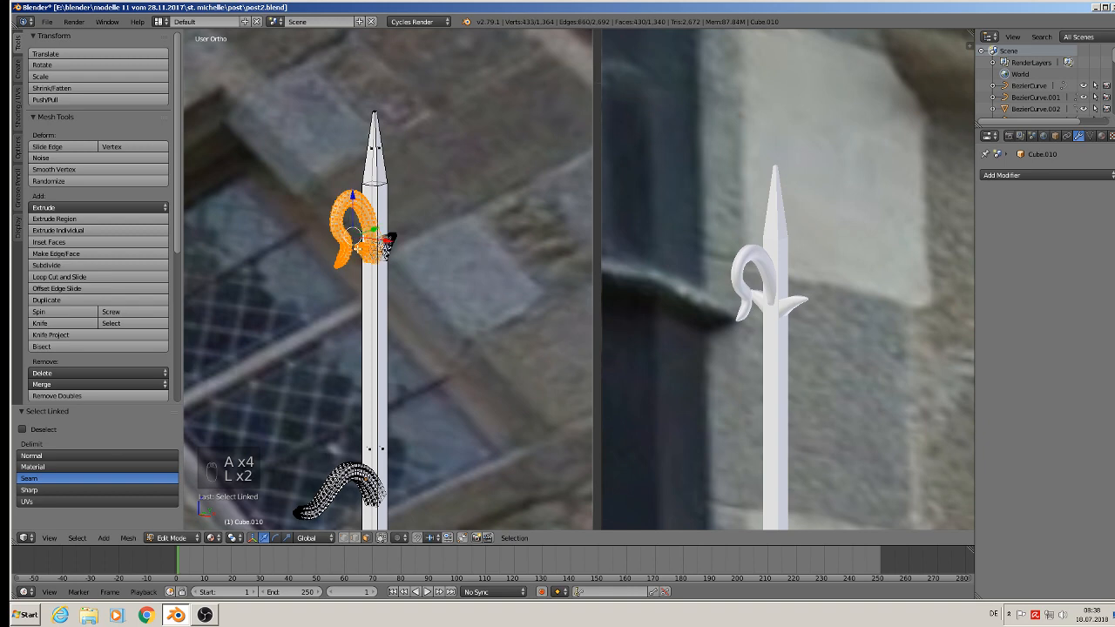
pyautogui.press('l')
pyautogui.press('x')
pyautogui.click(392, 237)
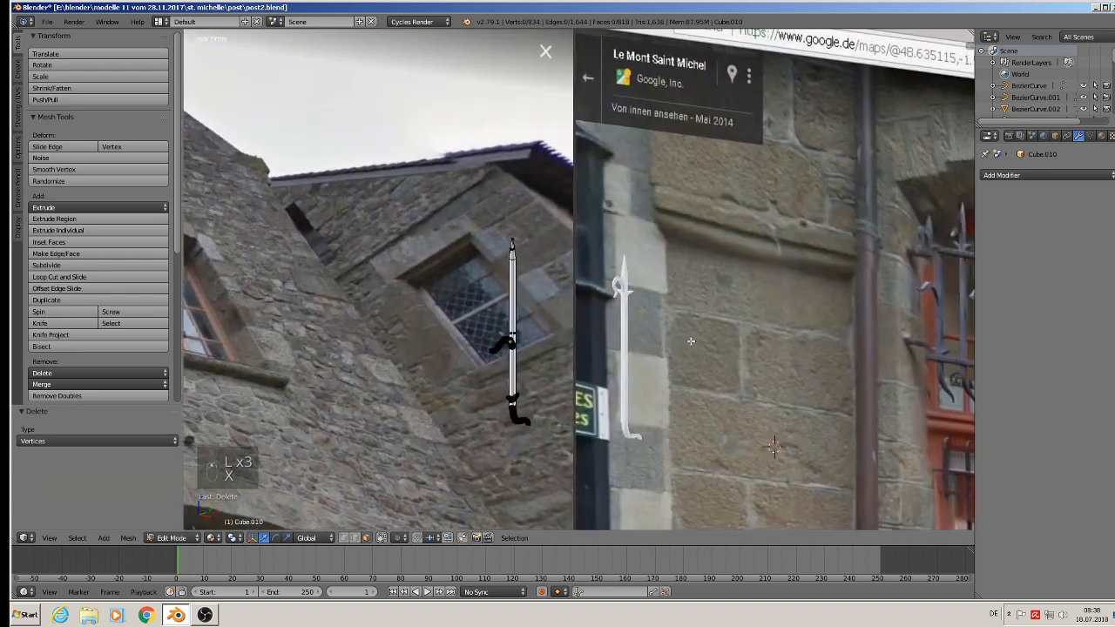
pyautogui.press('Tab')
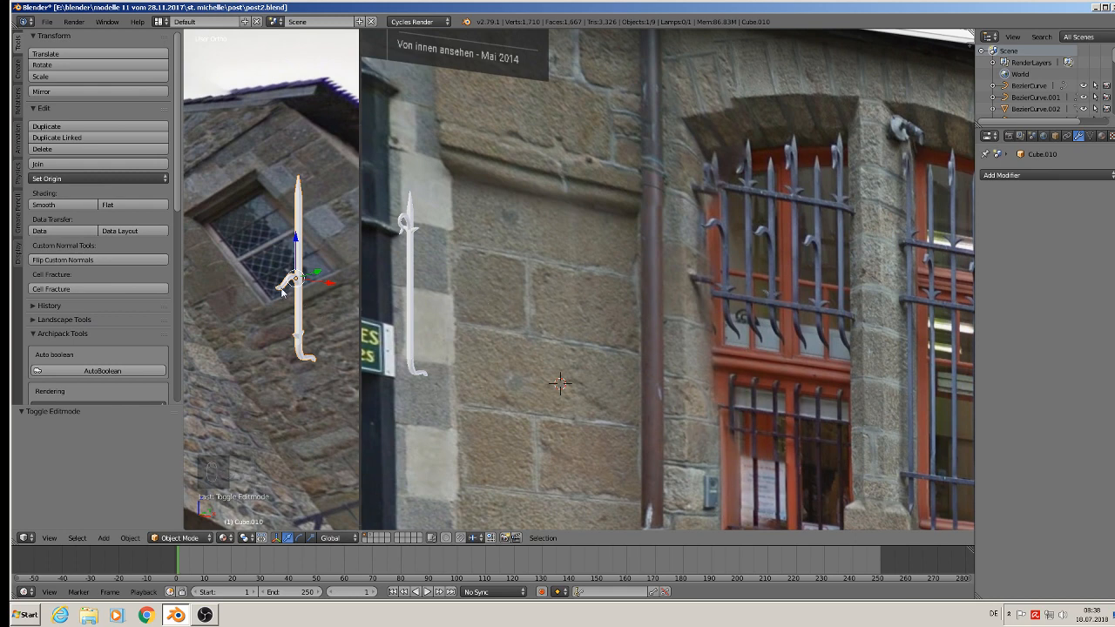
# Rotate the two lower leaf ornaments of the original bar 90° about the global Z axis
pyautogui.press('Tab')
pyautogui.scroll(6, 283, 264)
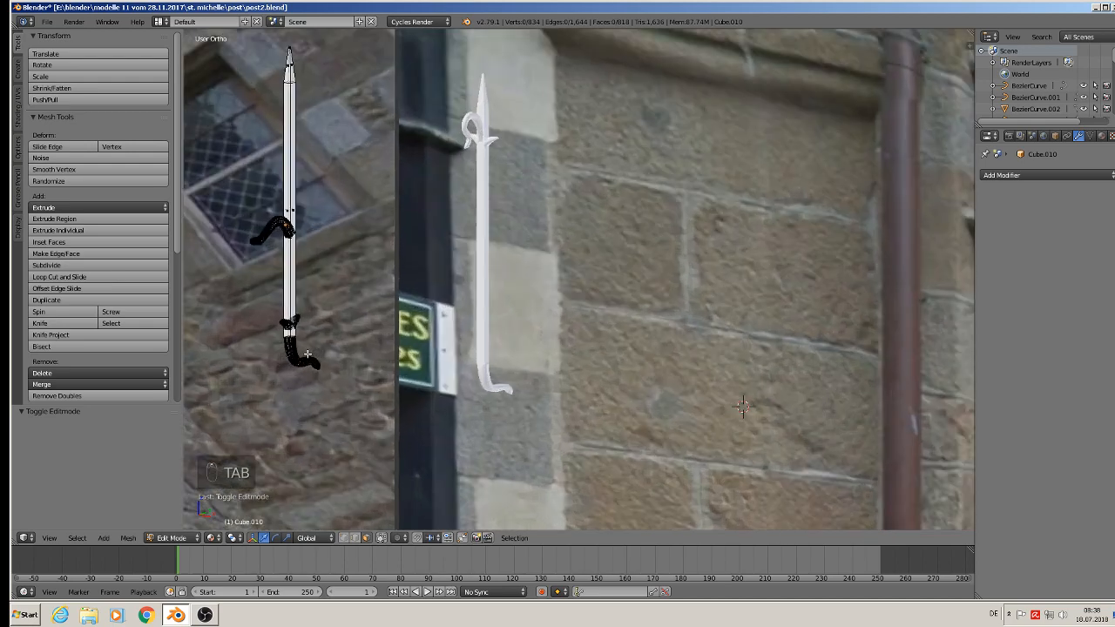
pyautogui.press('l')
pyautogui.press('l')
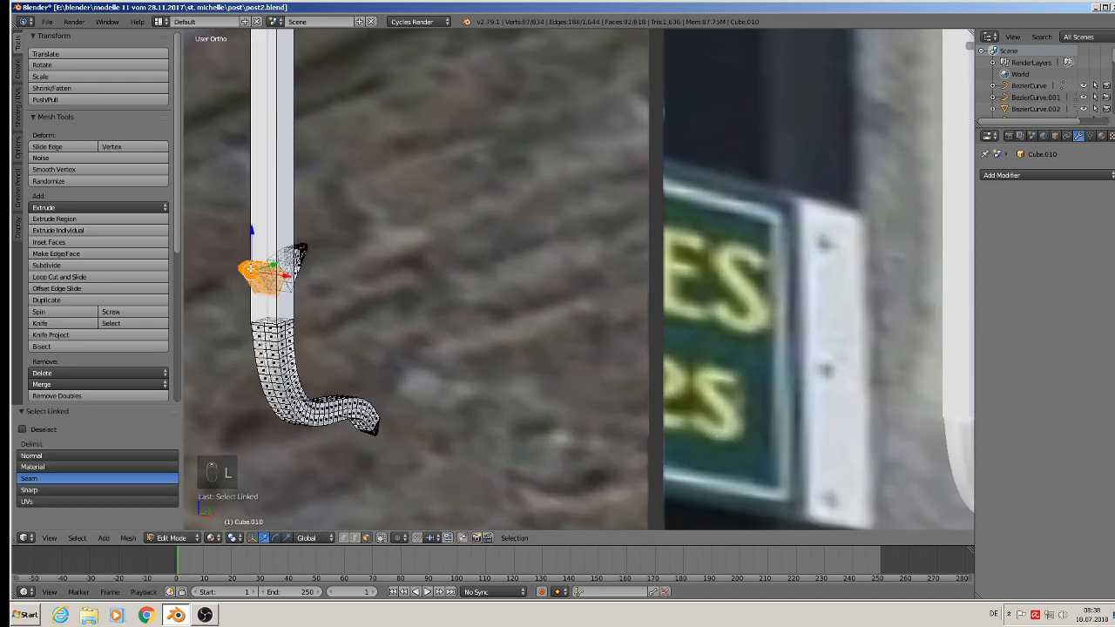
pyautogui.scroll(-3, 348, 309)
pyautogui.scroll(-5, 348, 310)
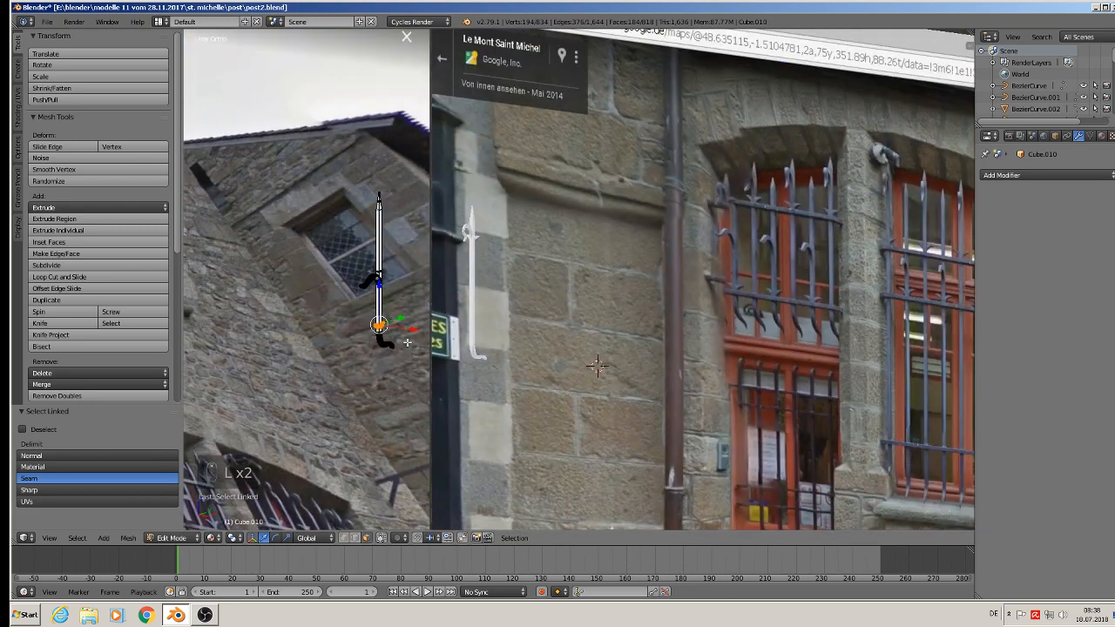
pyautogui.scroll(2, 407, 343)
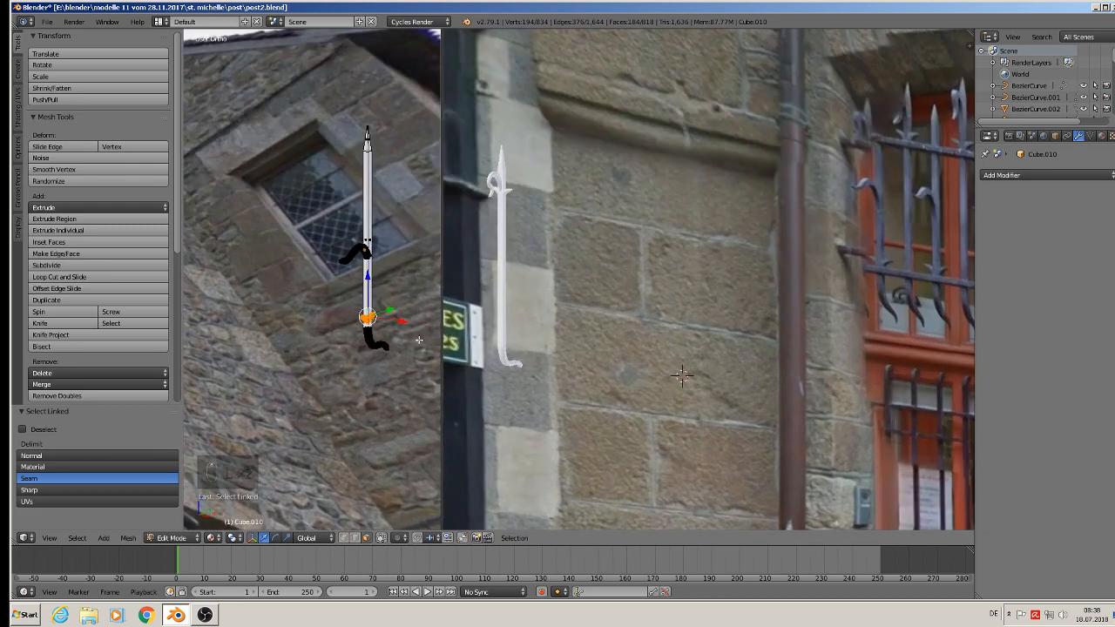
pyautogui.write('rz90')
pyautogui.press('Return')
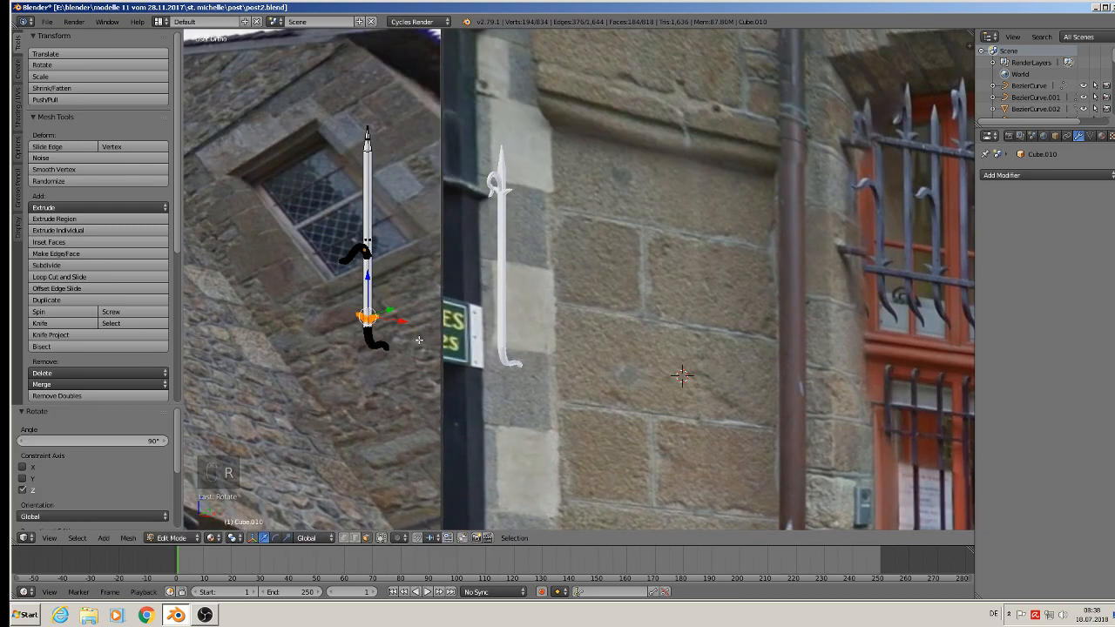
pyautogui.press('Tab')
pyautogui.scroll(-2, 447, 336)
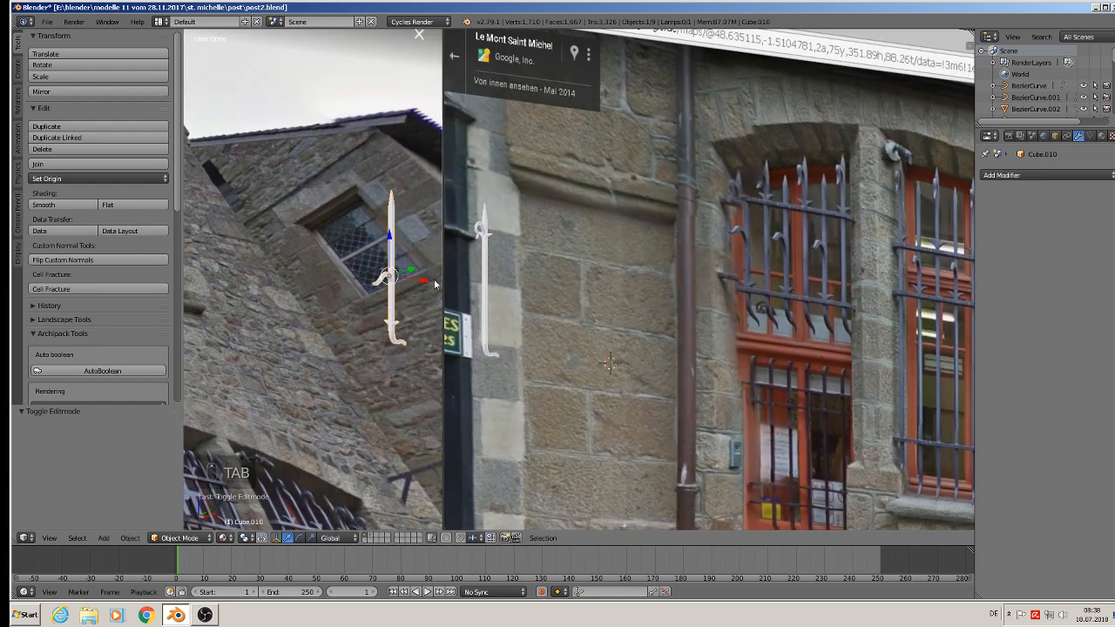
# Move the original bar 0.064 along the X axis beside the duplicate, and save the file
pyautogui.moveTo(422, 286); pyautogui.dragTo(526, 297)
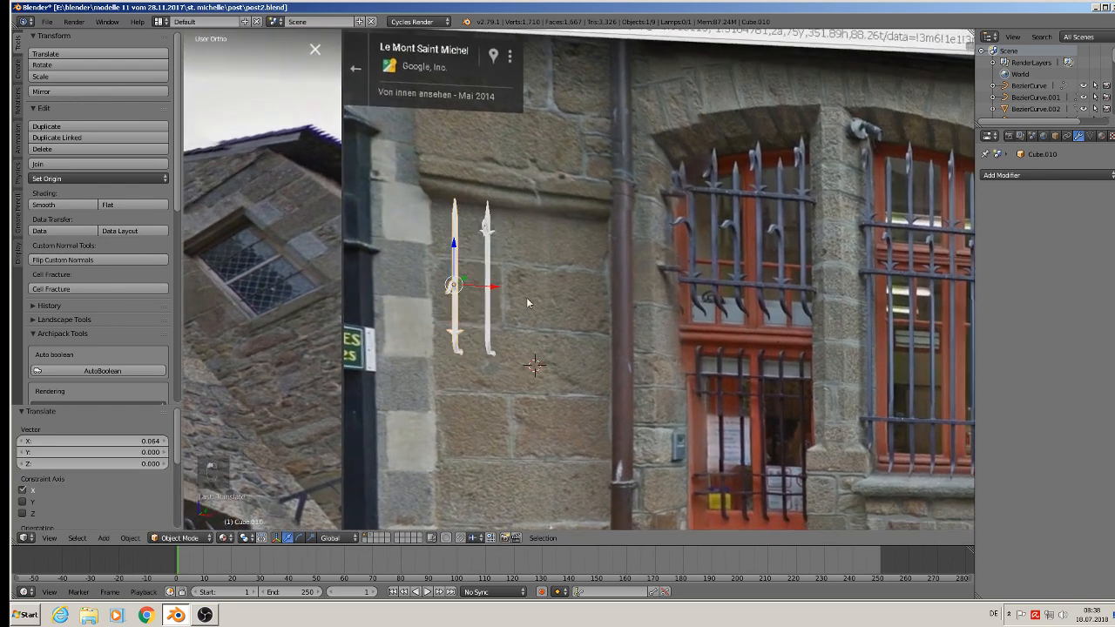
pyautogui.moveTo(547, 299); pyautogui.dragTo(493, 319, button='middle')
pyautogui.press('a')
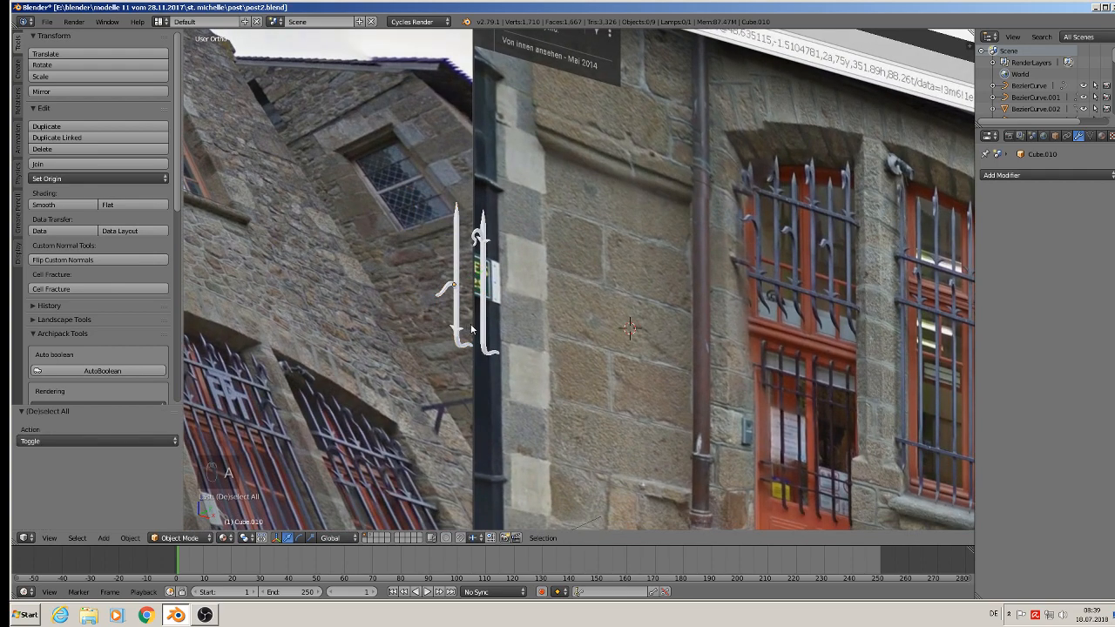
pyautogui.click(48, 21)
pyautogui.click(54, 110)
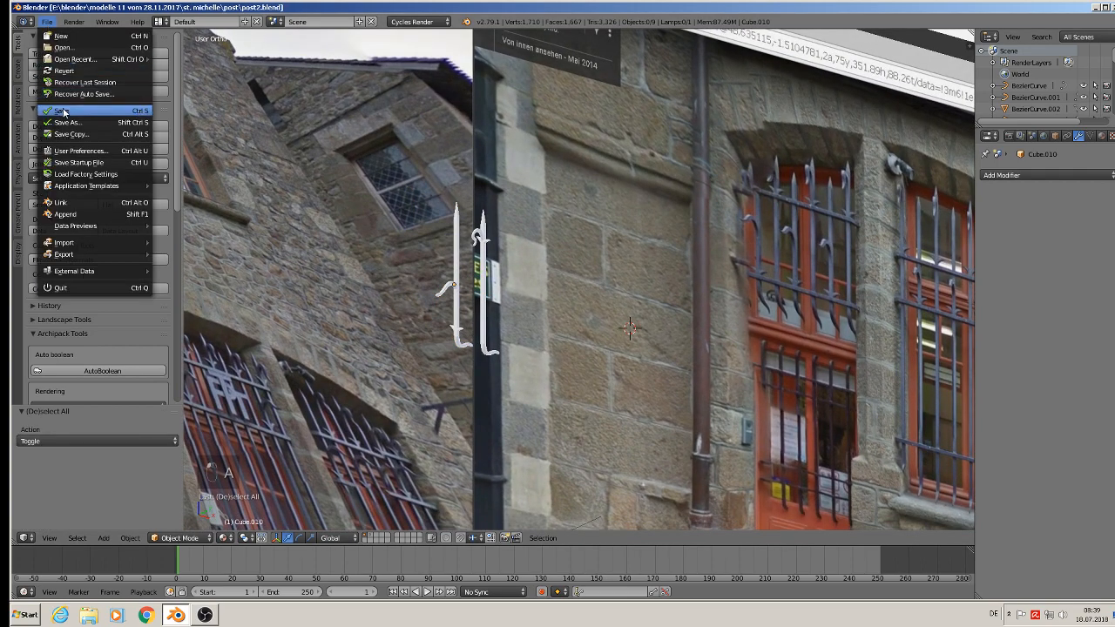
# Join the bar with the middle hook and the bar with the upper scroll into one object
pyautogui.rightClick(457, 262)
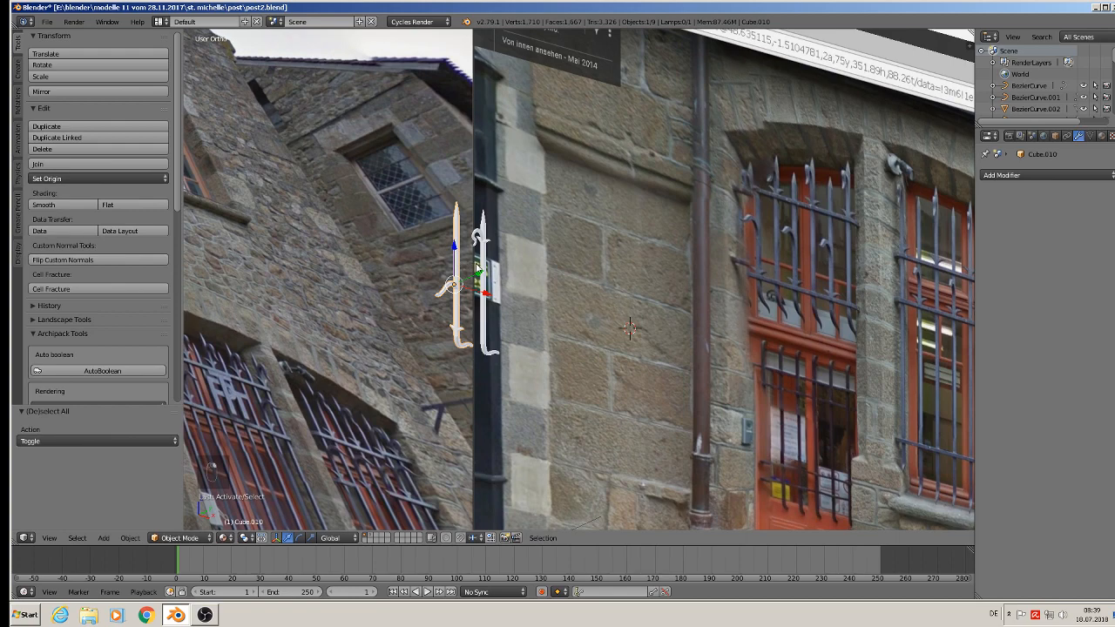
pyautogui.keyDown('shift'); pyautogui.rightClick(485, 269); pyautogui.keyUp('shift')
pyautogui.click(56, 163)
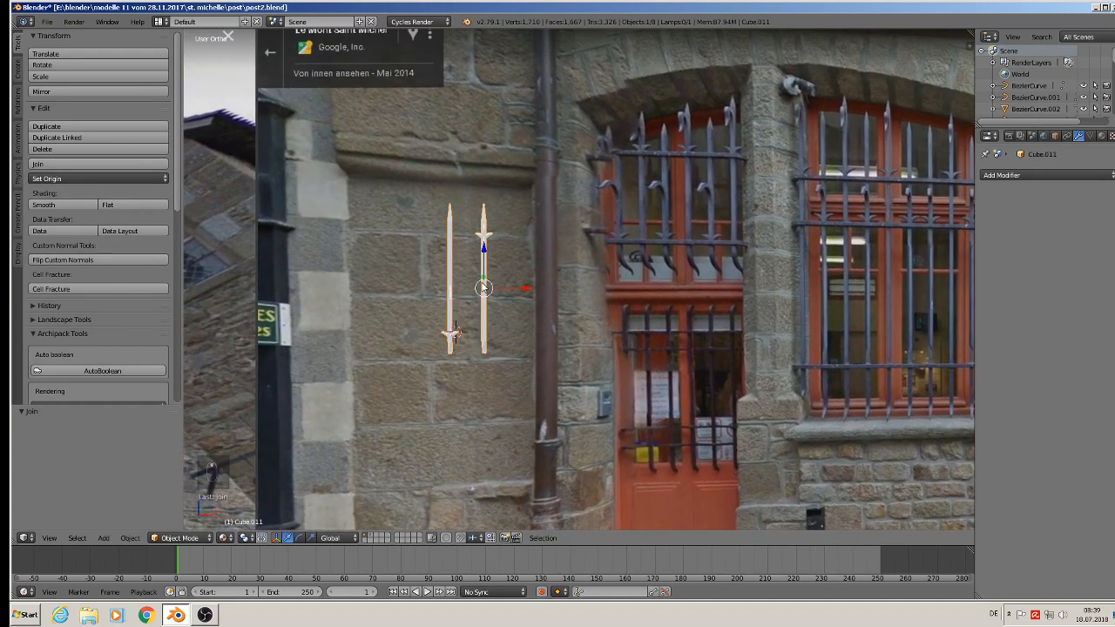
# Duplicate the joined bar pair 0.175 along the X axis and move the copy to the second layer
pyautogui.moveTo(484, 288); pyautogui.dragTo(448, 289, button='middle')
pyautogui.scroll(-3, 449, 289)
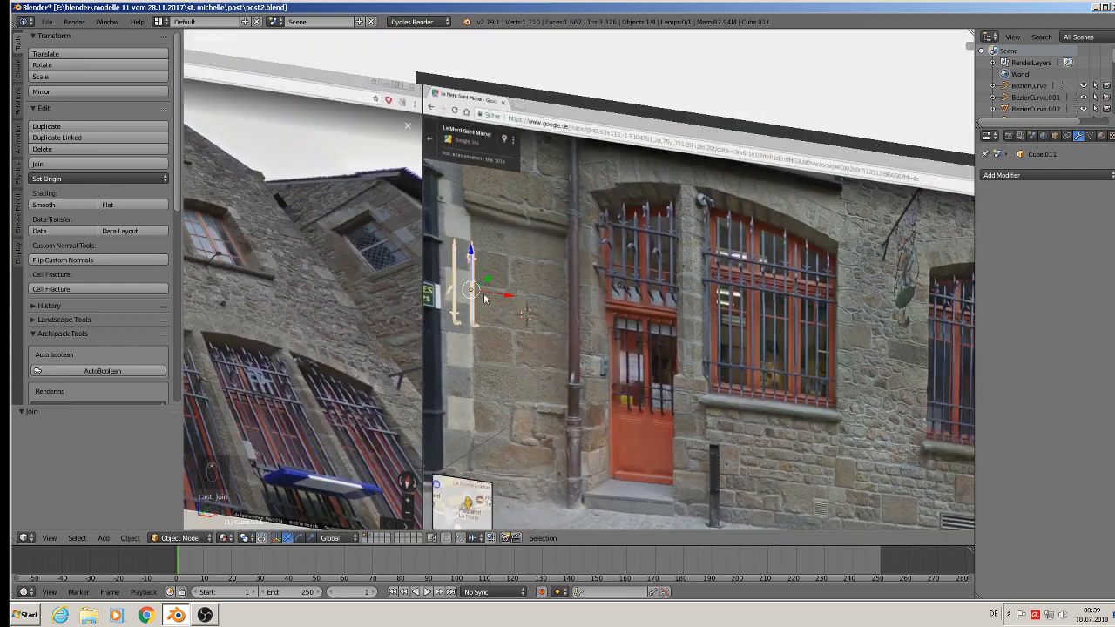
pyautogui.hotkey('shift', 'd')
pyautogui.click(613, 309)
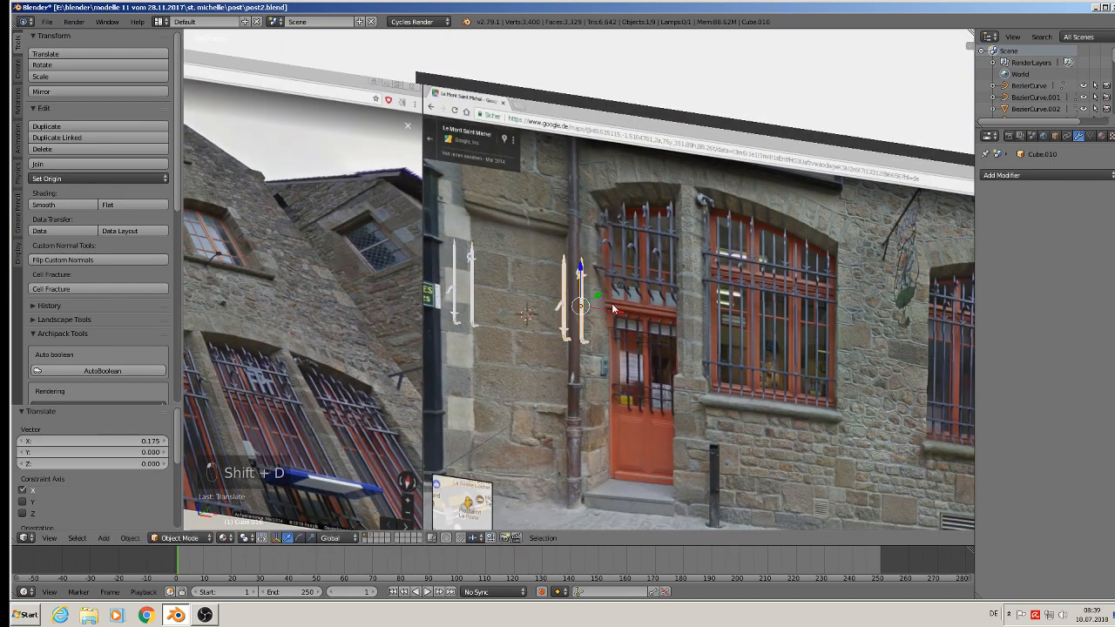
pyautogui.press('m')
pyautogui.click(710, 331)
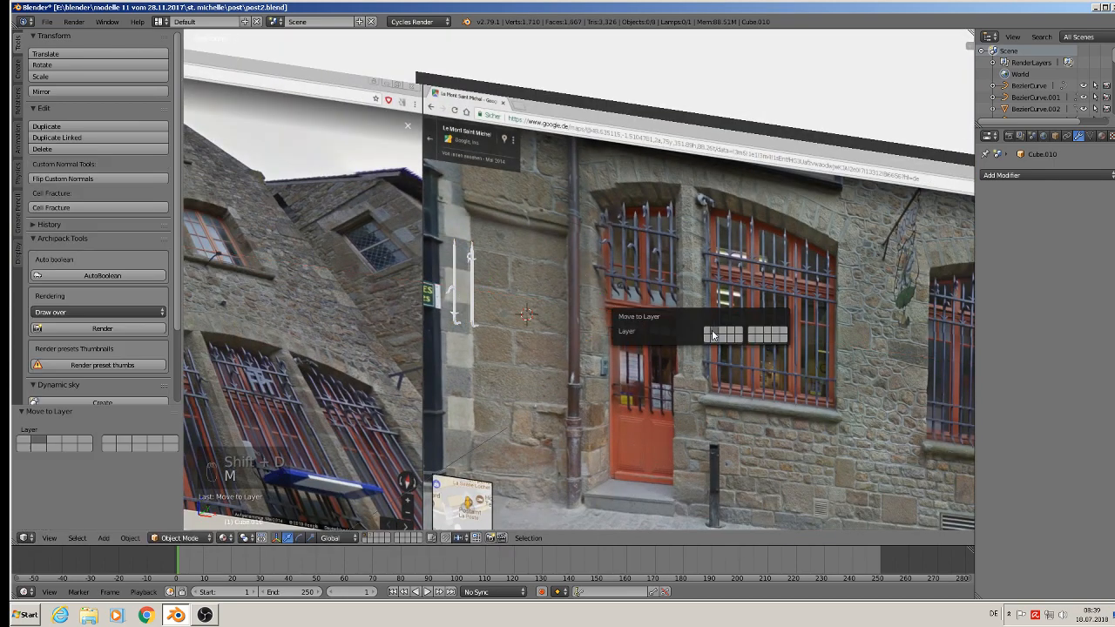
# Add an Array modifier to the joined bar pair that remains on the visible layer
pyautogui.scroll(3, 442, 317)
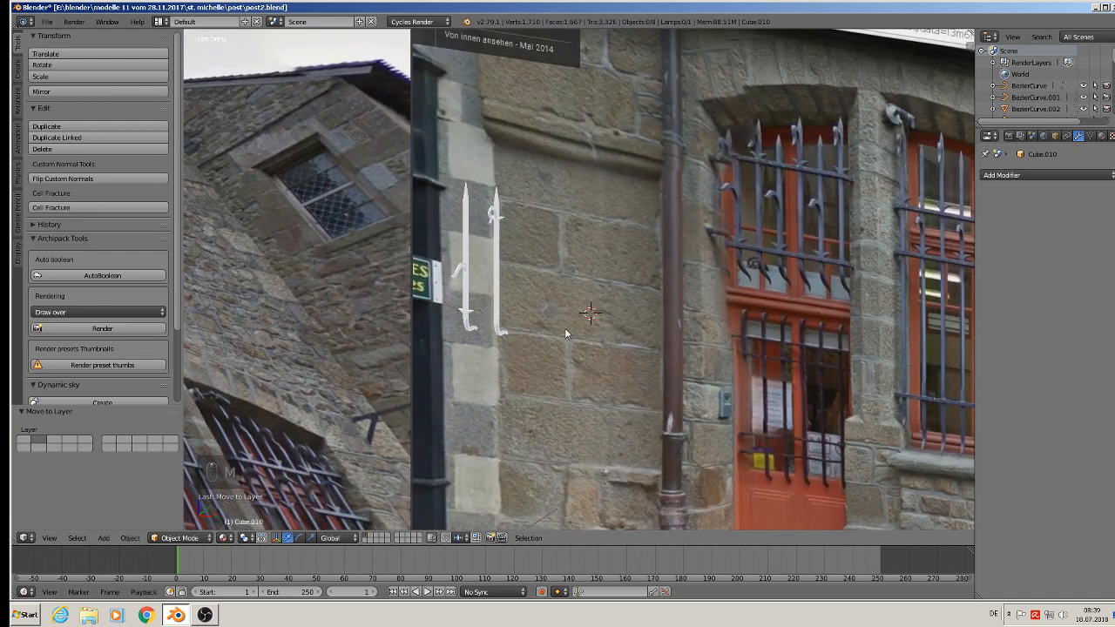
pyautogui.click(1078, 174)
pyautogui.click(907, 201)
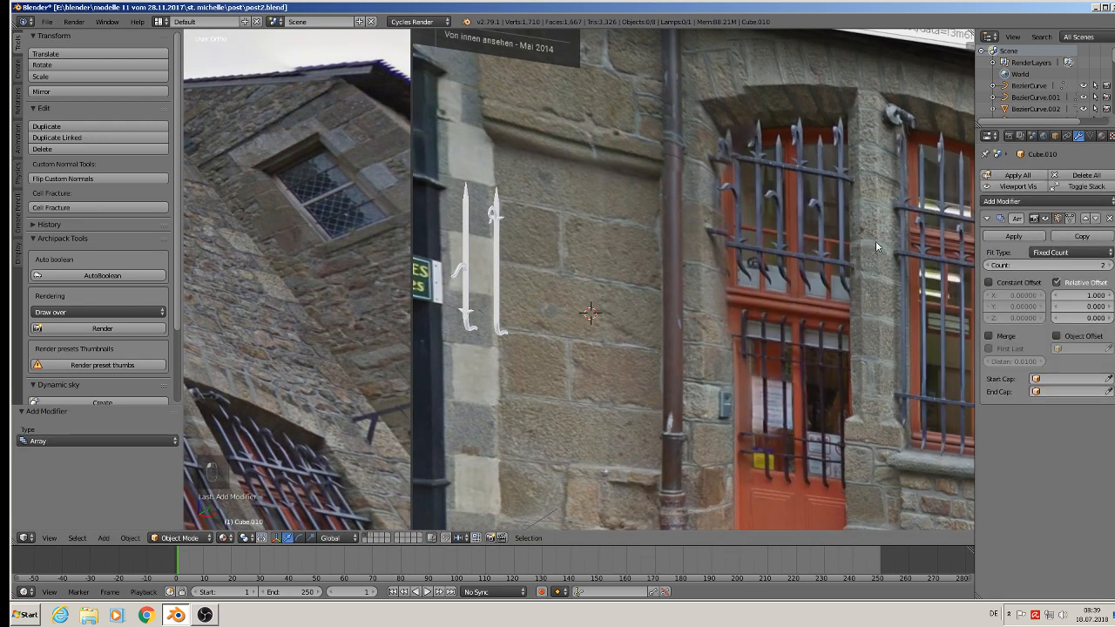
pyautogui.click(499, 279)
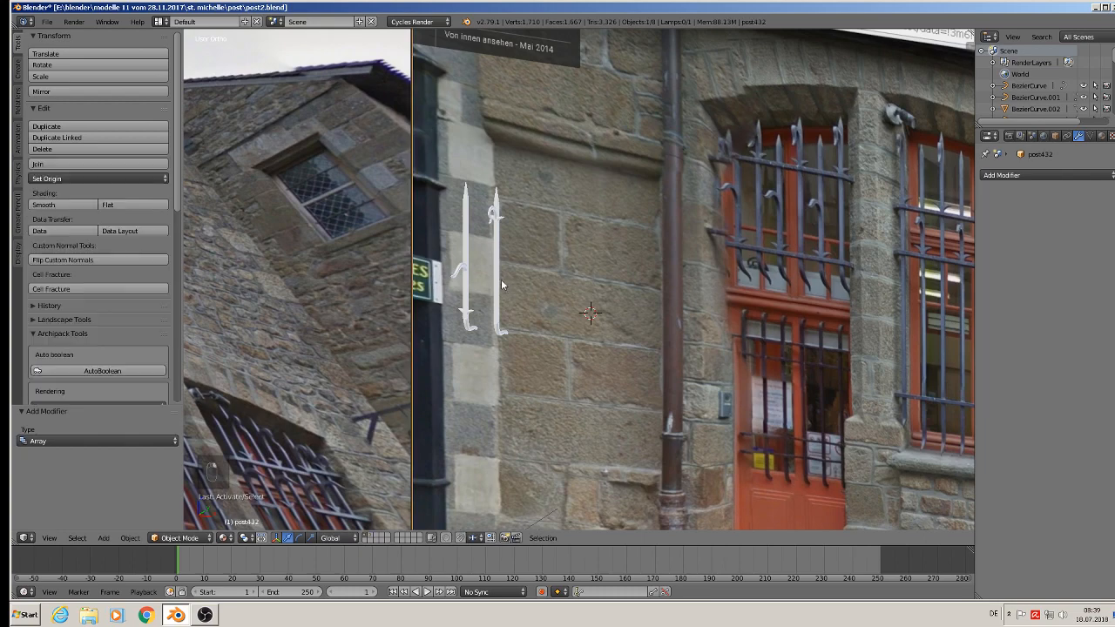
pyautogui.rightClick(498, 280)
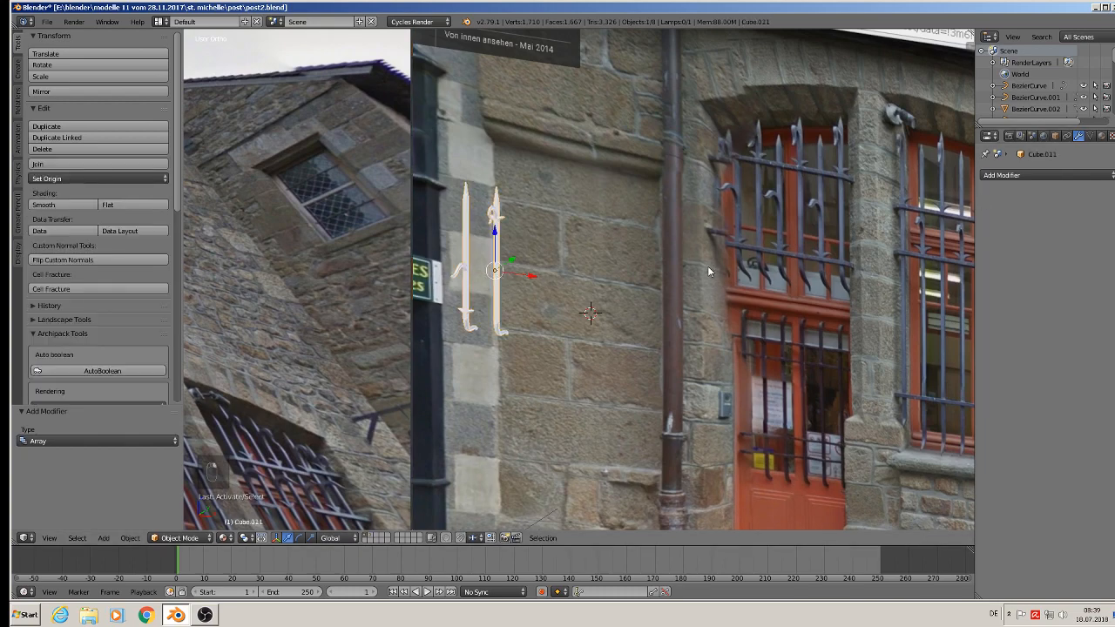
pyautogui.scroll(-8, 706, 267)
pyautogui.rightClick(690, 293)
pyautogui.rightClick(503, 256)
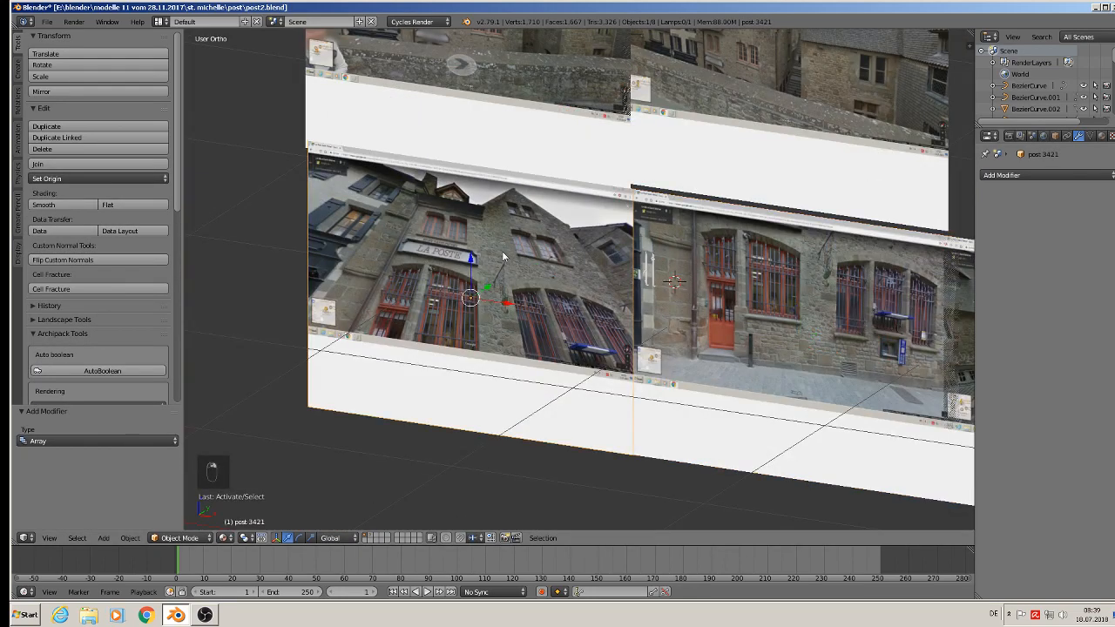
pyautogui.rightClick(819, 224)
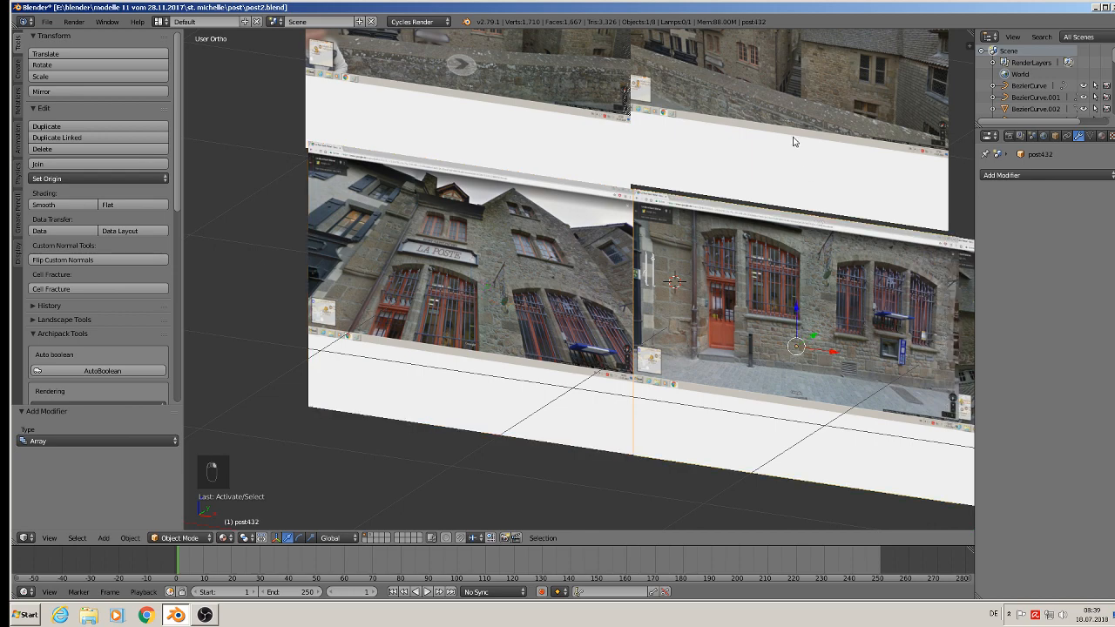
pyautogui.rightClick(649, 280)
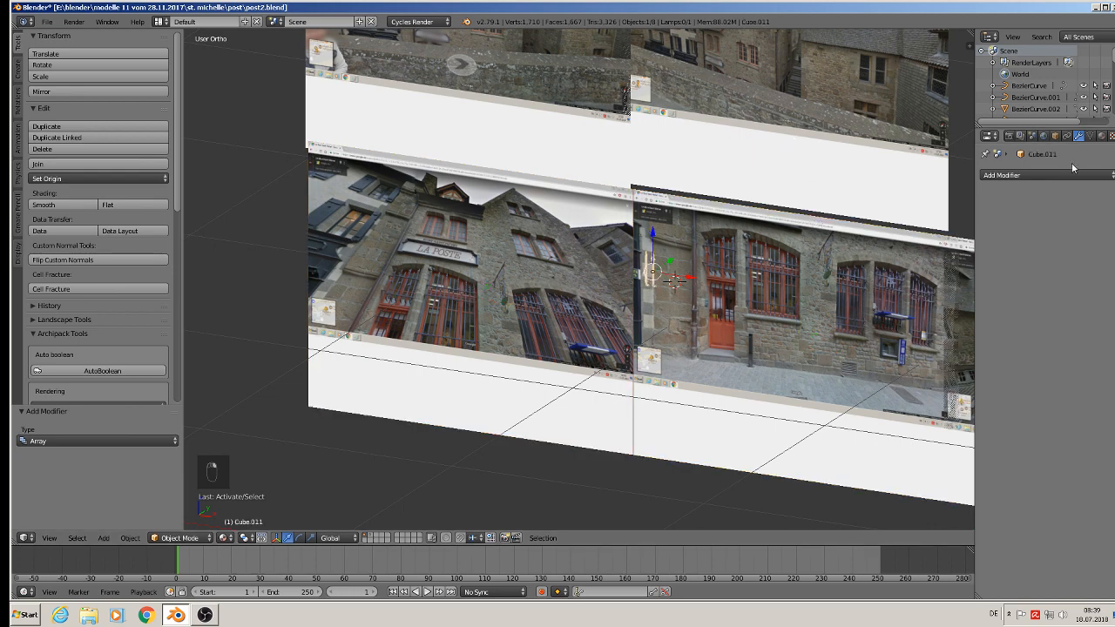
pyautogui.click(1037, 174)
pyautogui.click(915, 203)
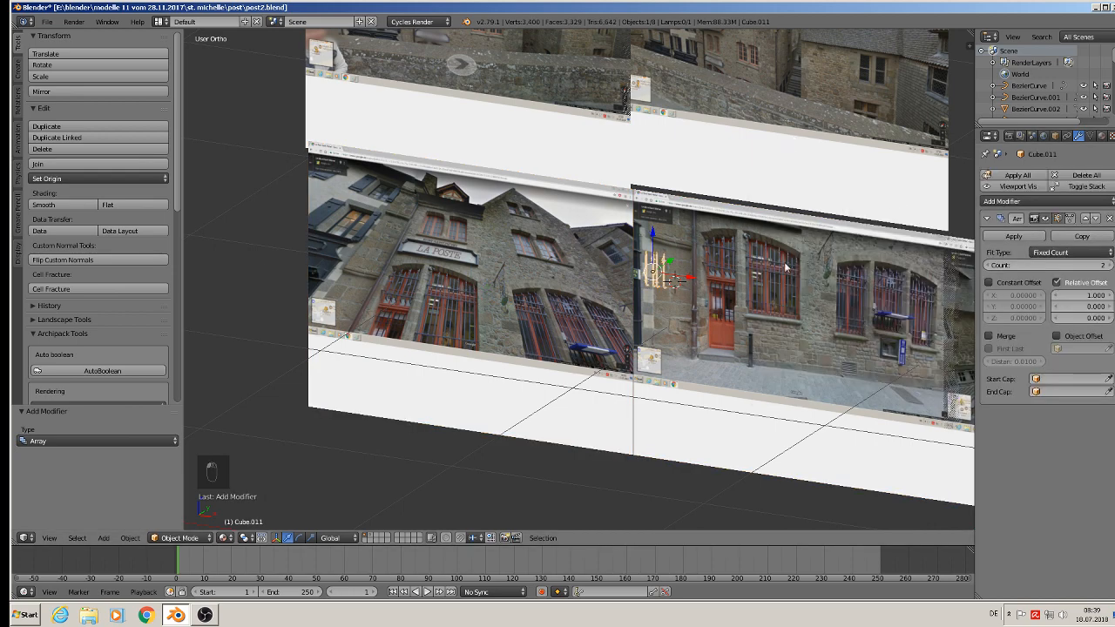
# Set the array's relative X offset to 1.400 and its count to 3
pyautogui.press('KP_Decimal')
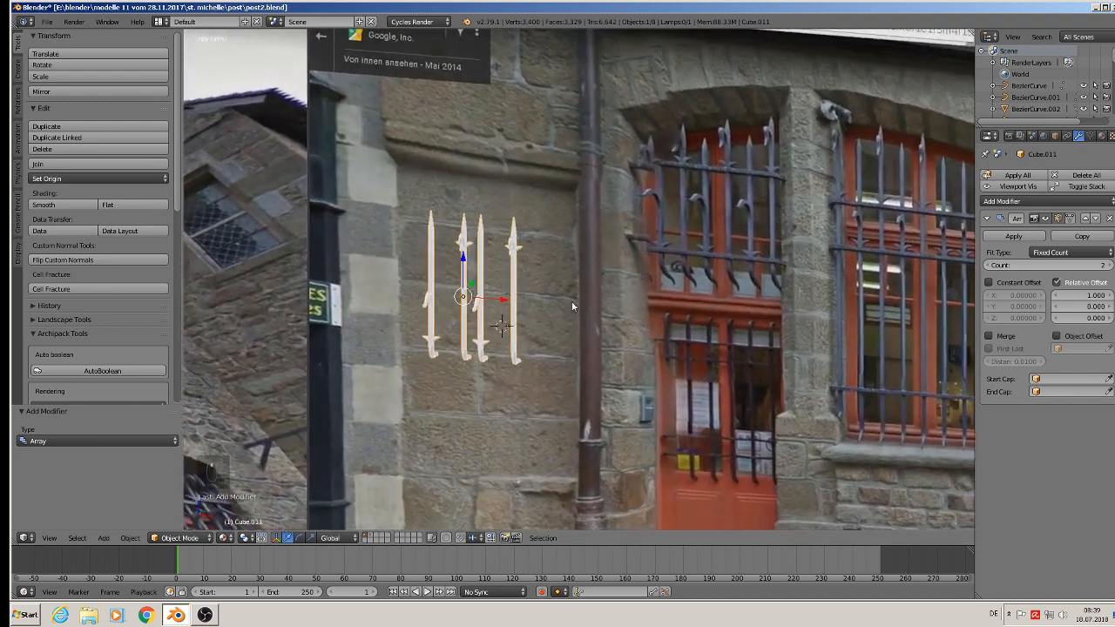
pyautogui.moveTo(572, 303); pyautogui.dragTo(582, 305, button='middle')
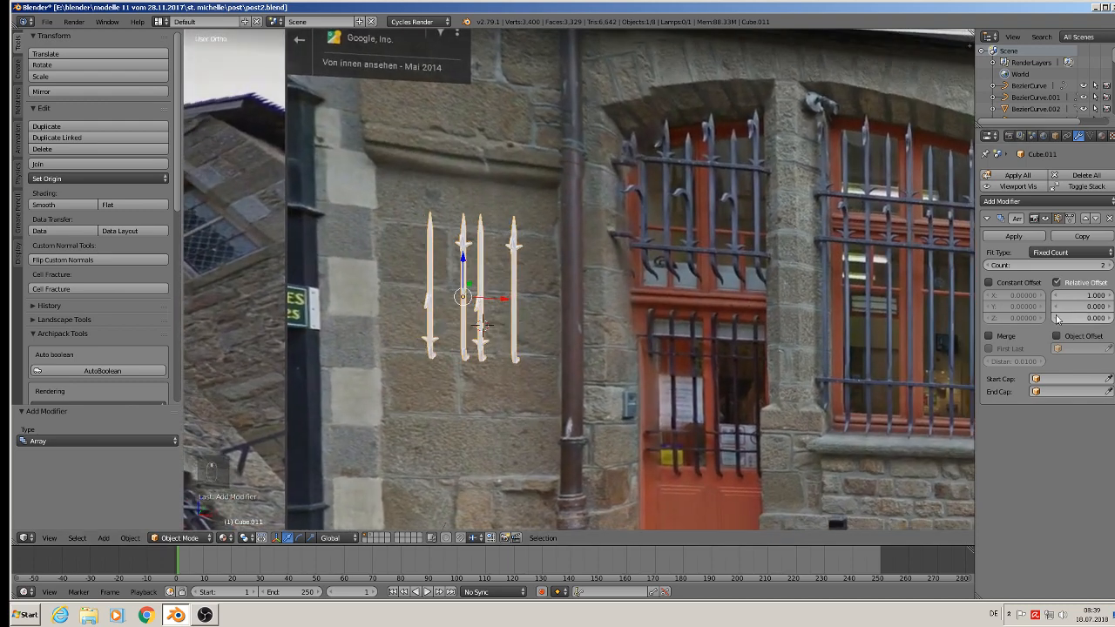
pyautogui.moveTo(1083, 298); pyautogui.dragTo(1091, 297)
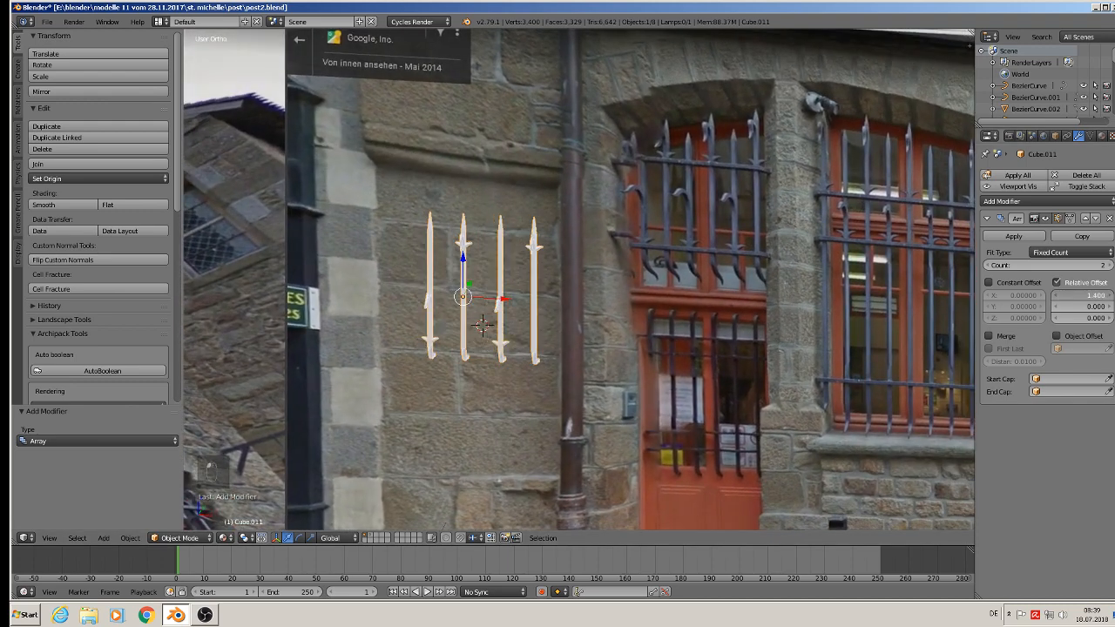
pyautogui.click(1103, 265)
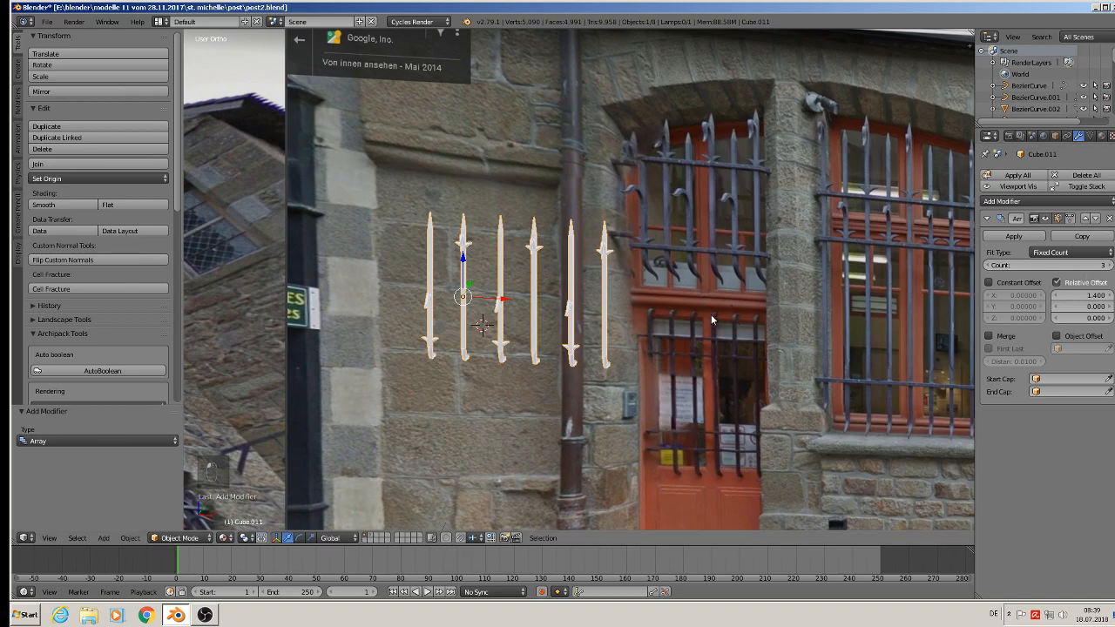
# Duplicate the arrayed bars and place the copy over the large window, offset about 0.319 in X, 0.022 in Y and 0.052 in Z
pyautogui.moveTo(711, 315); pyautogui.dragTo(578, 271, button='middle')
pyautogui.scroll(-2, 676, 314)
pyautogui.press('a')
pyautogui.scroll(2, 584, 269)
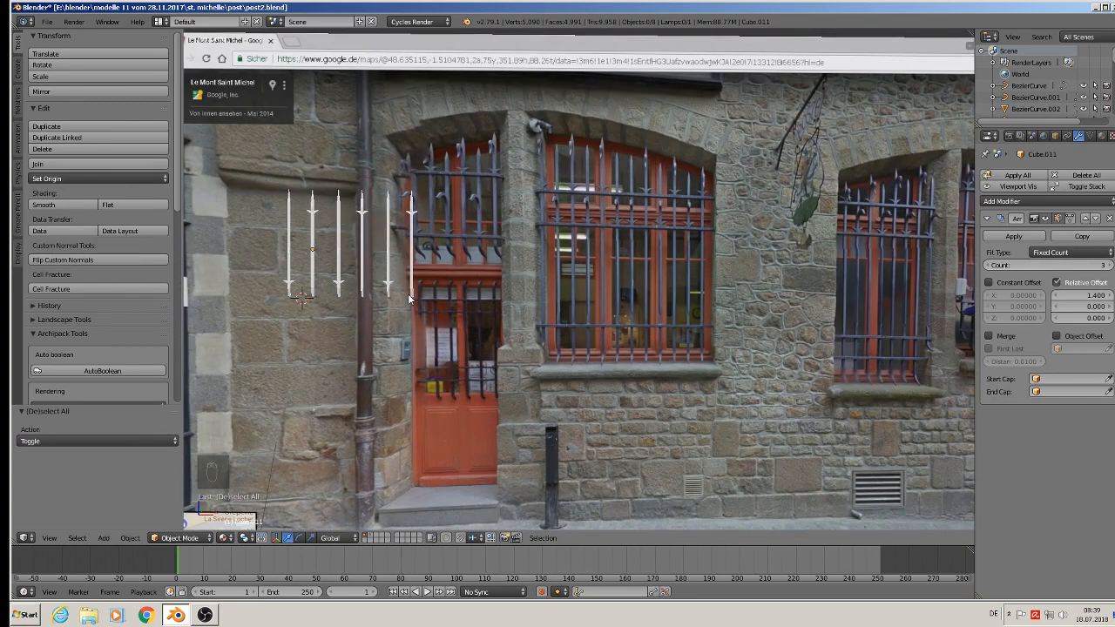
pyautogui.rightClick(297, 276)
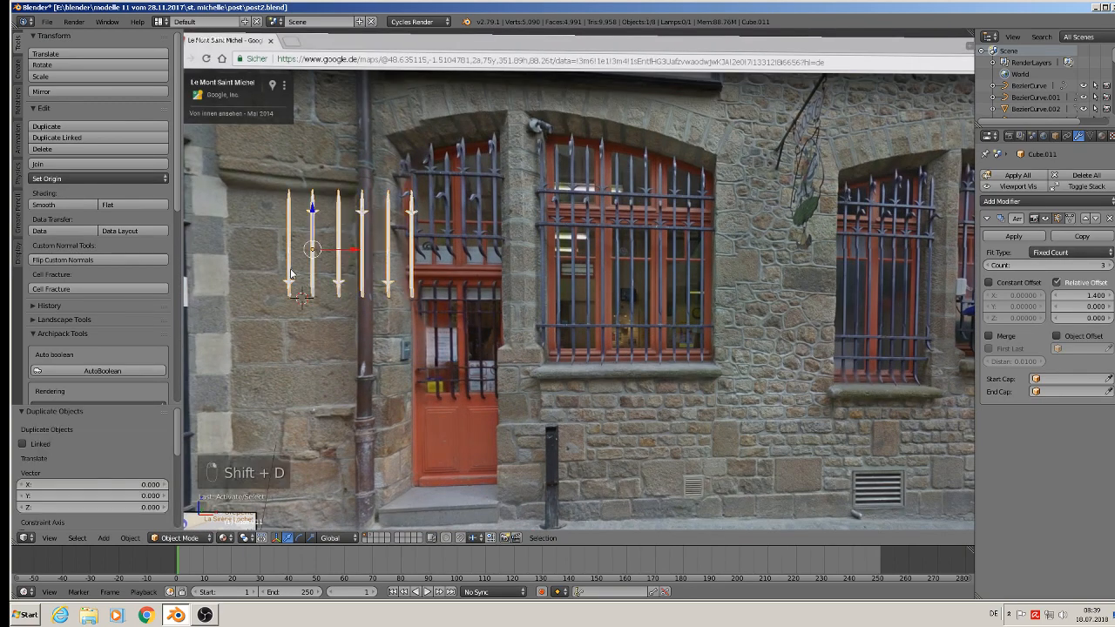
pyautogui.hotkey('shift', 'd')
pyautogui.hotkey('shift', 'd')
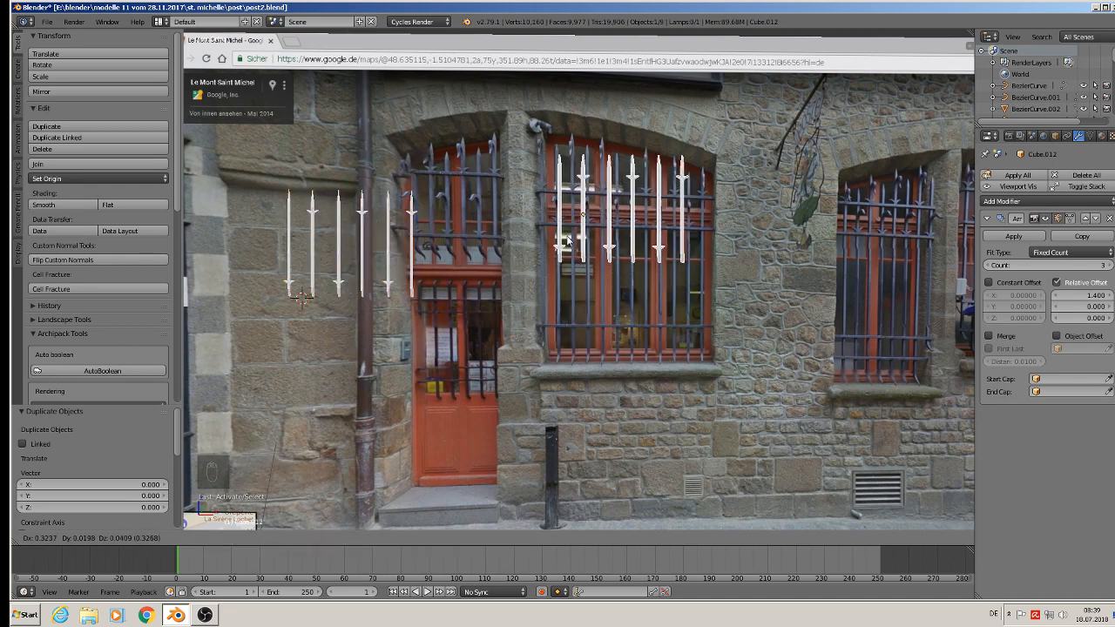
pyautogui.click(564, 234)
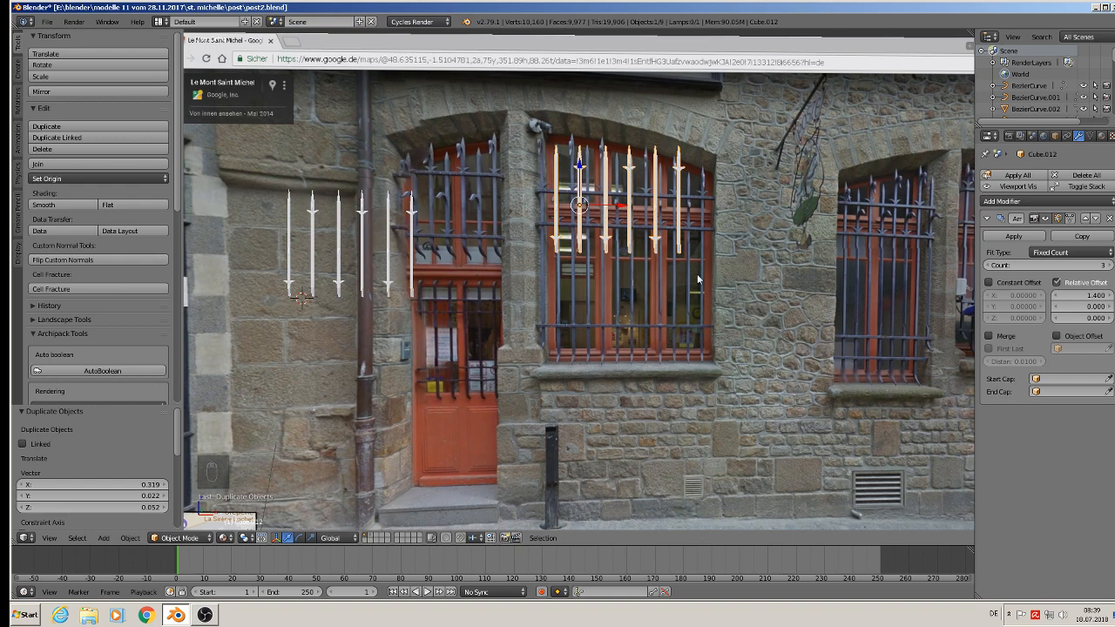
pyautogui.press('Tab')
pyautogui.press('a')
pyautogui.press('a')
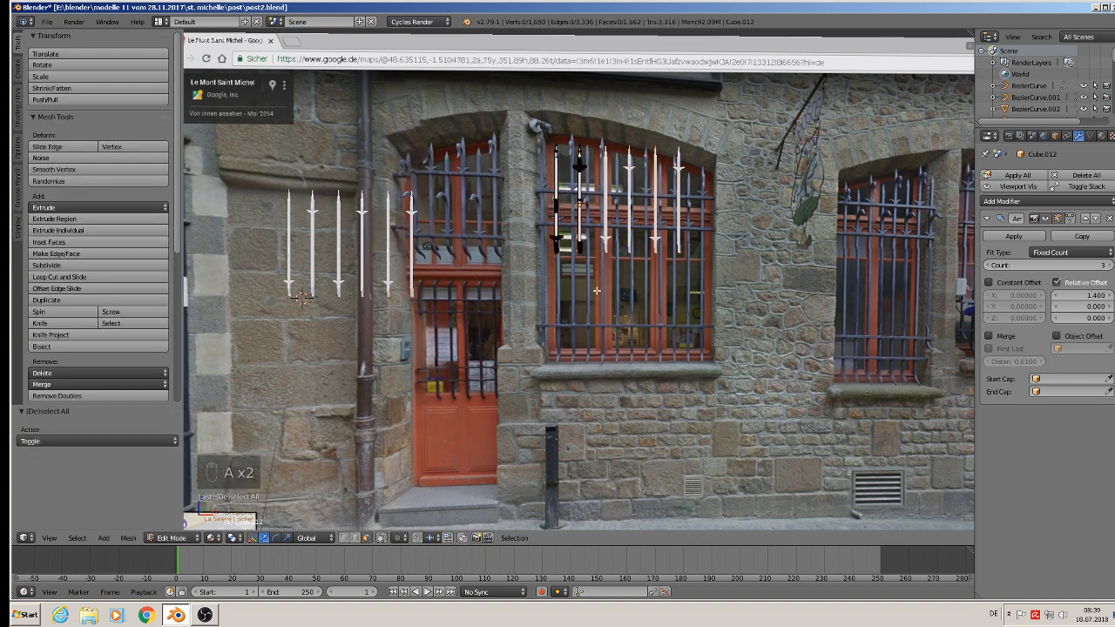
pyautogui.press('Tab')
# Move the copied bar array about 0.153 along the X axis toward the large window's far edge
pyautogui.moveTo(596, 289); pyautogui.dragTo(566, 319, button='middle')
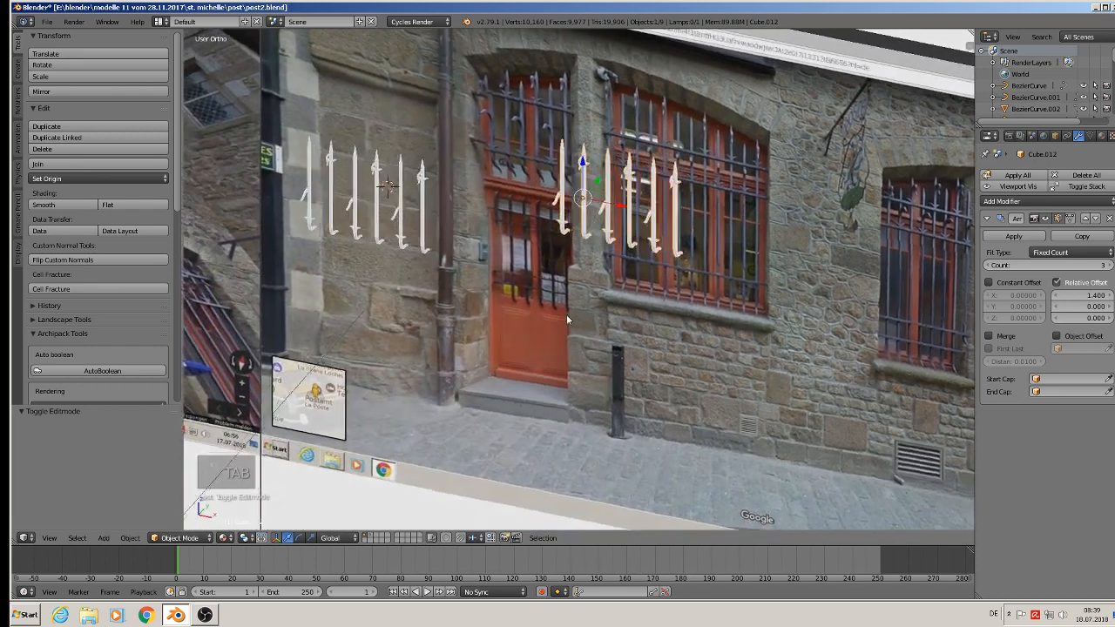
pyautogui.scroll(2, 728, 183)
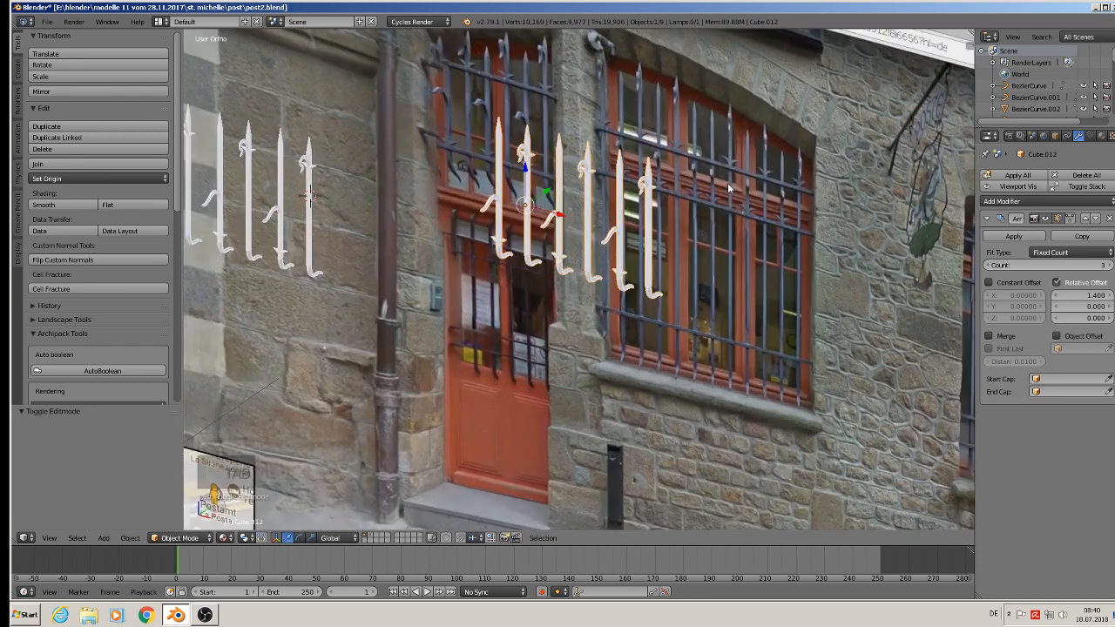
pyautogui.moveTo(722, 201); pyautogui.dragTo(701, 212, button='middle')
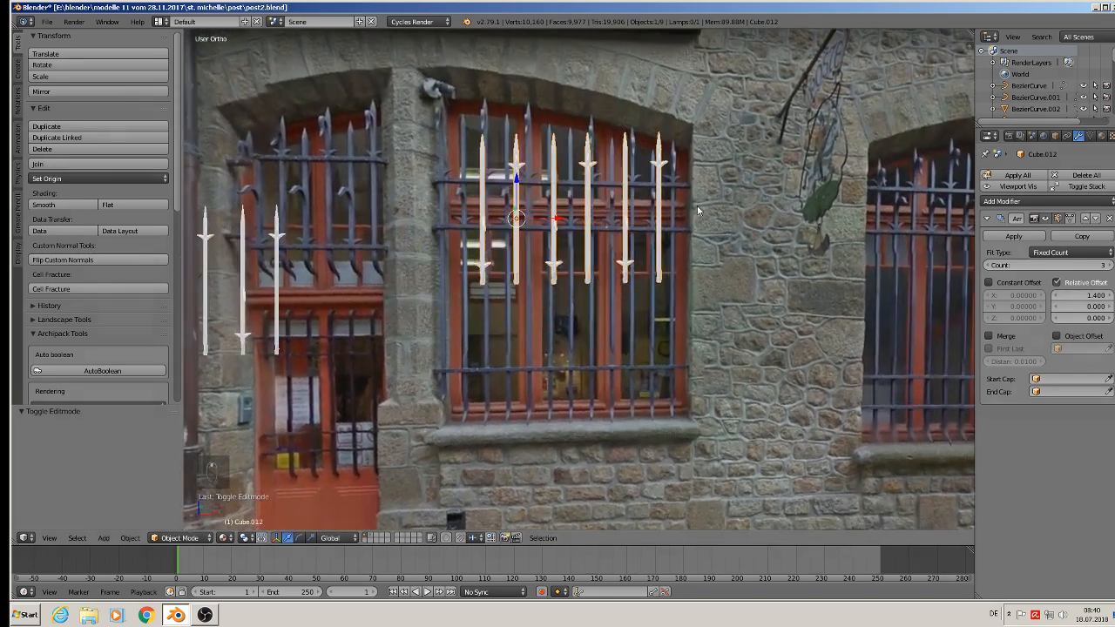
pyautogui.press('g')
pyautogui.press('x')
pyautogui.click(736, 209)
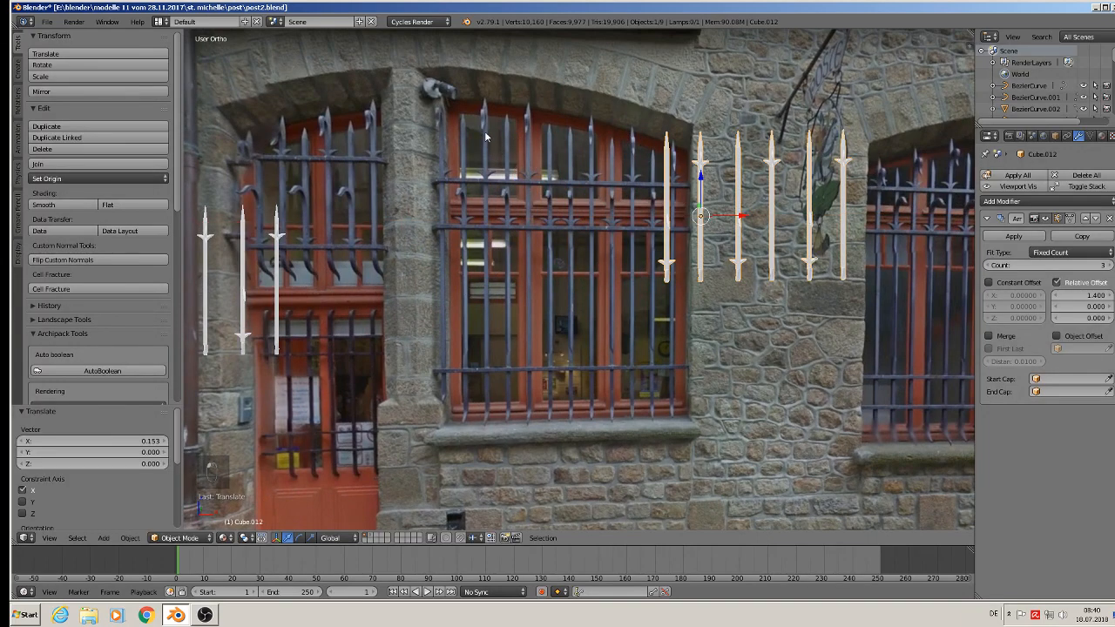
# Lengthen the copied bars to the large window's sill by moving their lower end vertices -0.138 along the Z axis
pyautogui.moveTo(486, 127); pyautogui.dragTo(680, 223, button='middle')
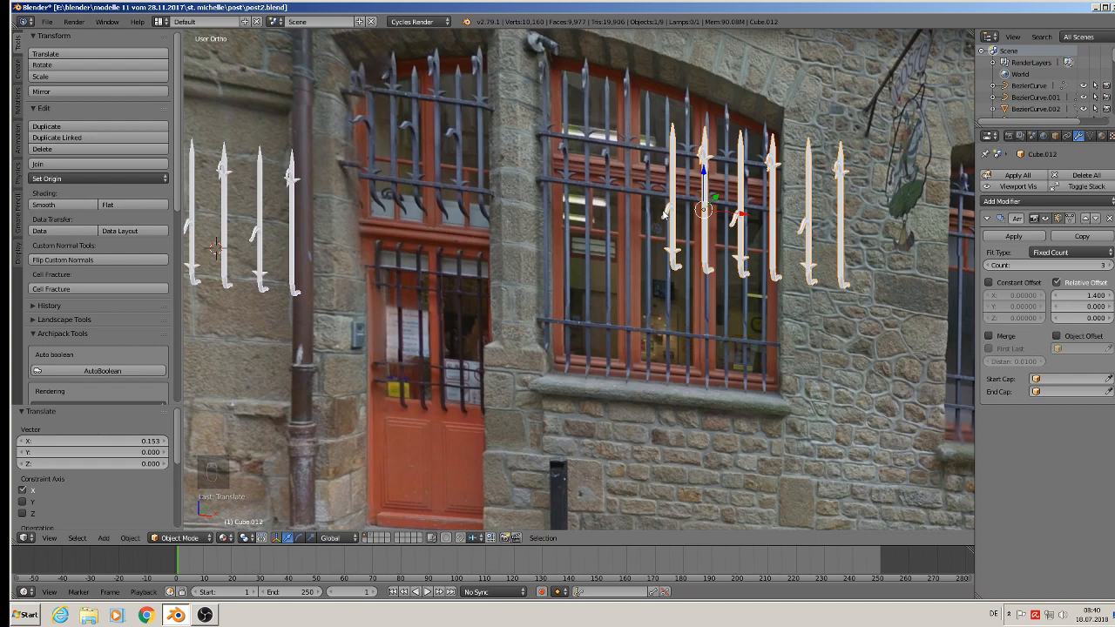
pyautogui.moveTo(665, 215); pyautogui.dragTo(666, 204, button='middle')
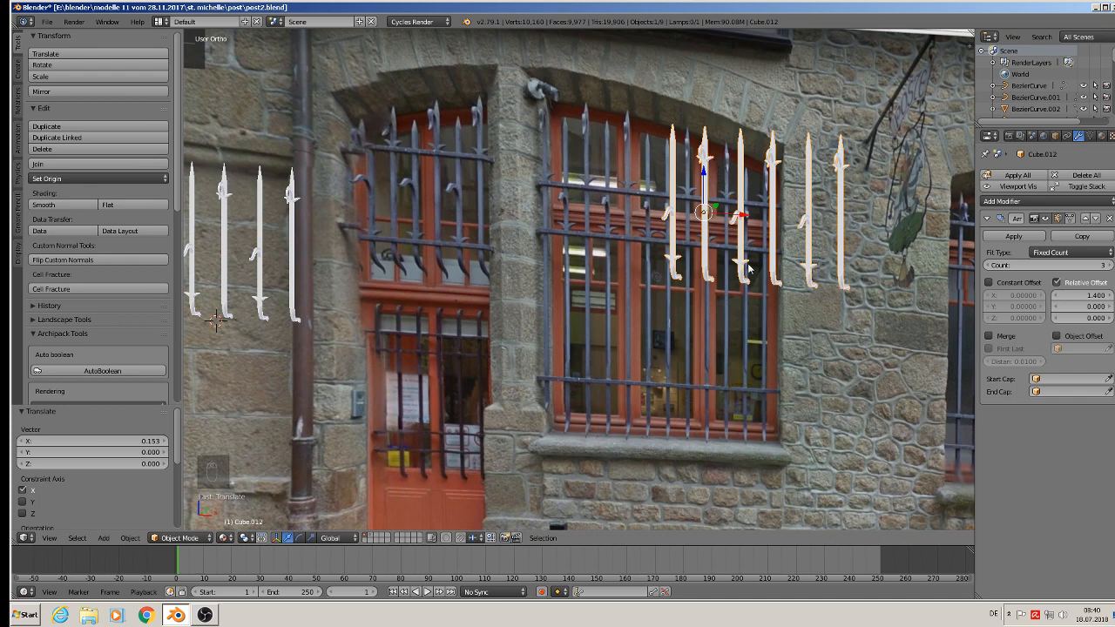
pyautogui.moveTo(749, 297); pyautogui.dragTo(783, 295, button='middle')
pyautogui.press('Tab')
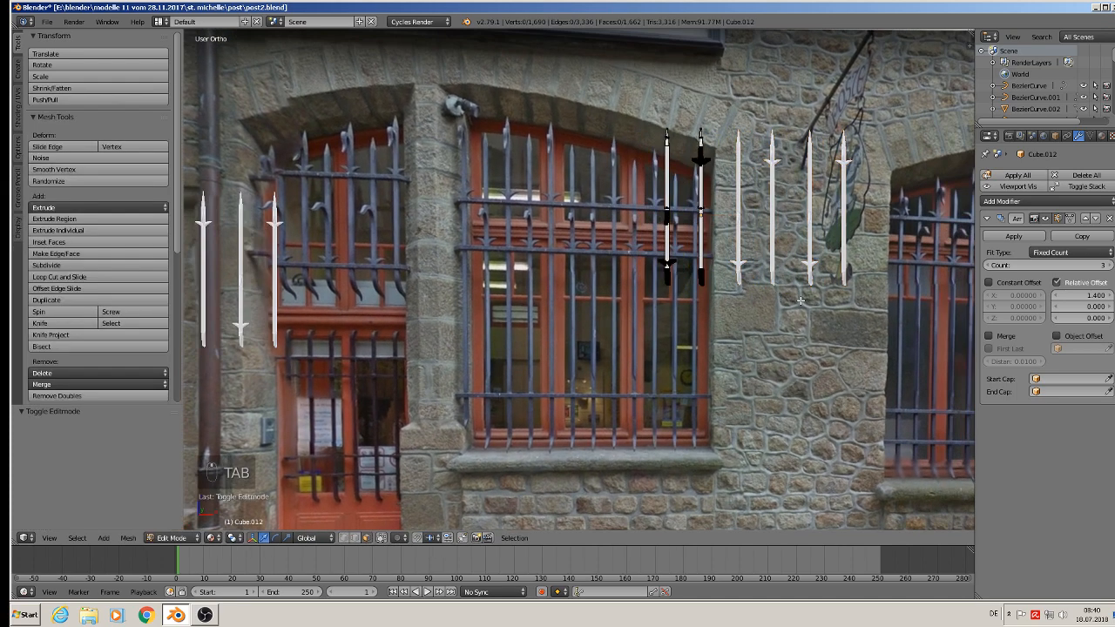
pyautogui.press('a')
pyautogui.press('a')
pyautogui.press('a')
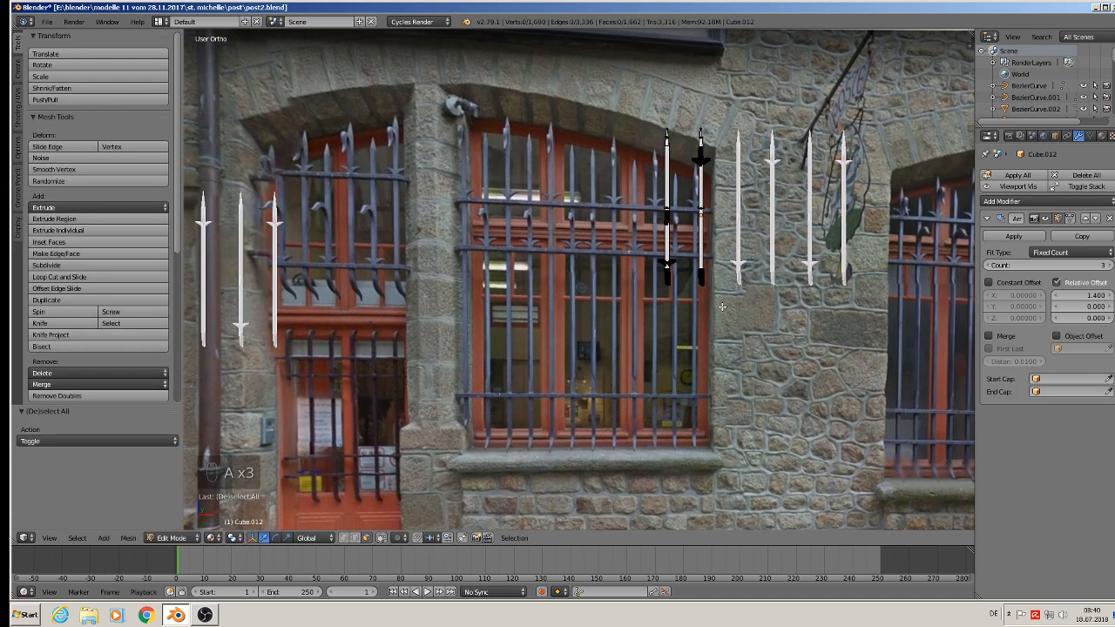
pyautogui.scroll(2, 723, 306)
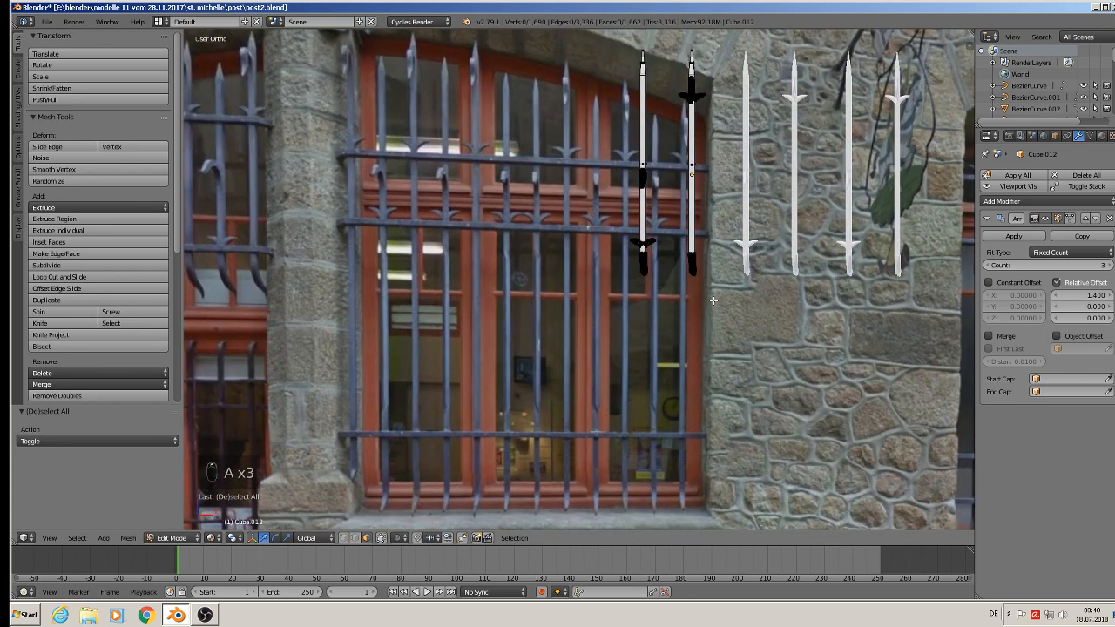
pyautogui.press('b')
pyautogui.moveTo(711, 295); pyautogui.dragTo(644, 395)
pyautogui.scroll(-2, 630, 286)
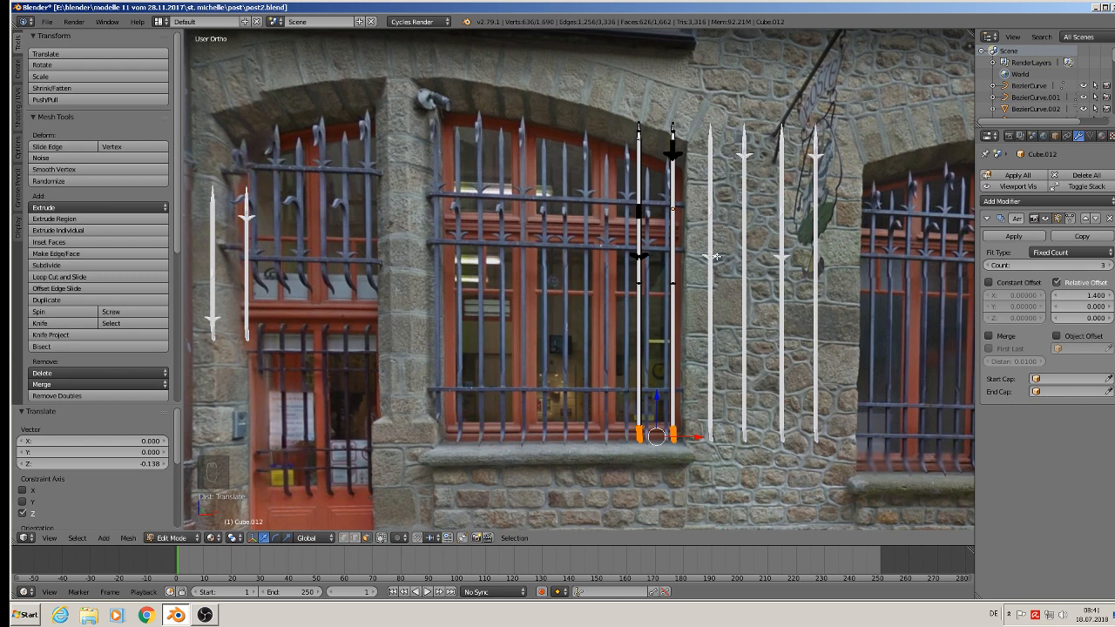
# Move the two leaf ornaments of the copied bar with the upper scroll down along the Z axis, below the scroll
pyautogui.moveTo(719, 262); pyautogui.dragTo(699, 267, button='middle')
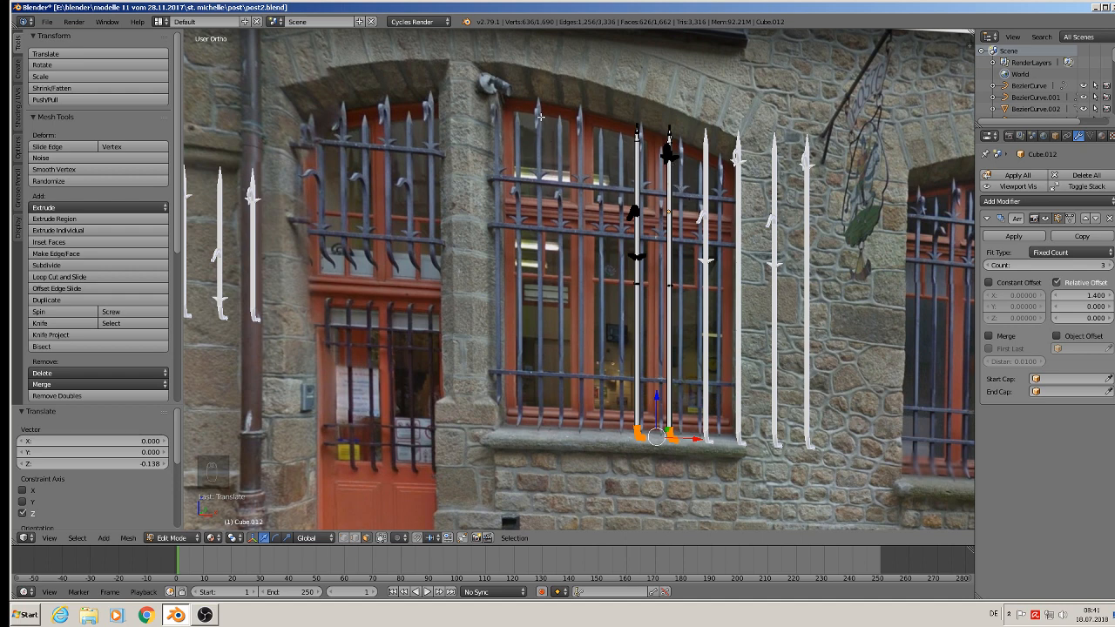
pyautogui.scroll(2, 676, 164)
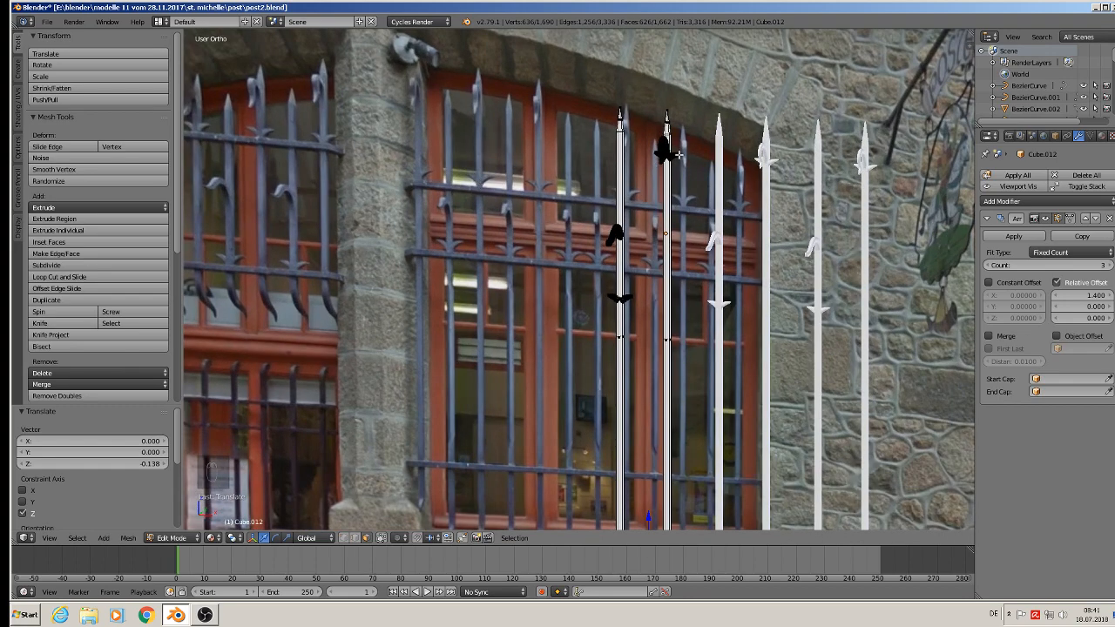
pyautogui.press('a')
pyautogui.press('l')
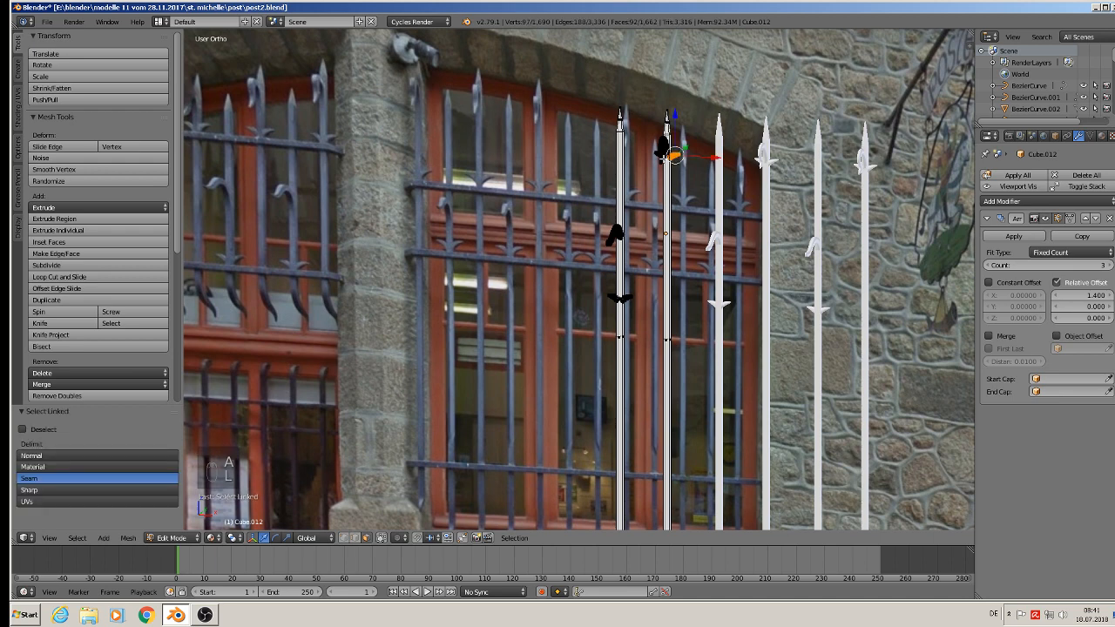
pyautogui.press('l')
pyautogui.press('g')
pyautogui.press('z')
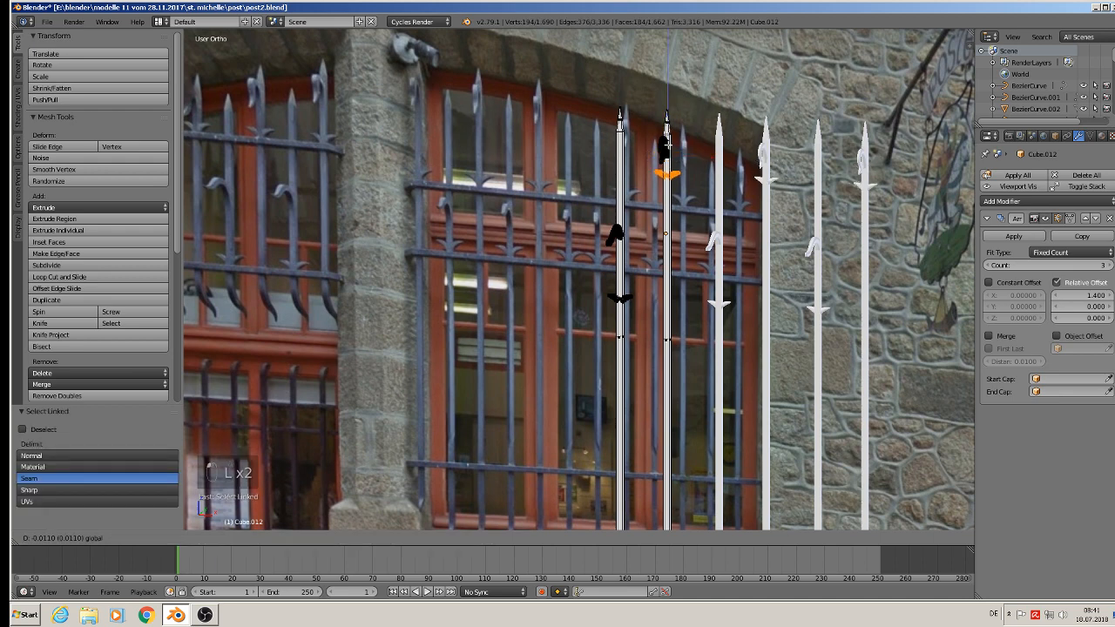
pyautogui.click(667, 192)
pyautogui.press('Tab')
pyautogui.scroll(-2, 809, 293)
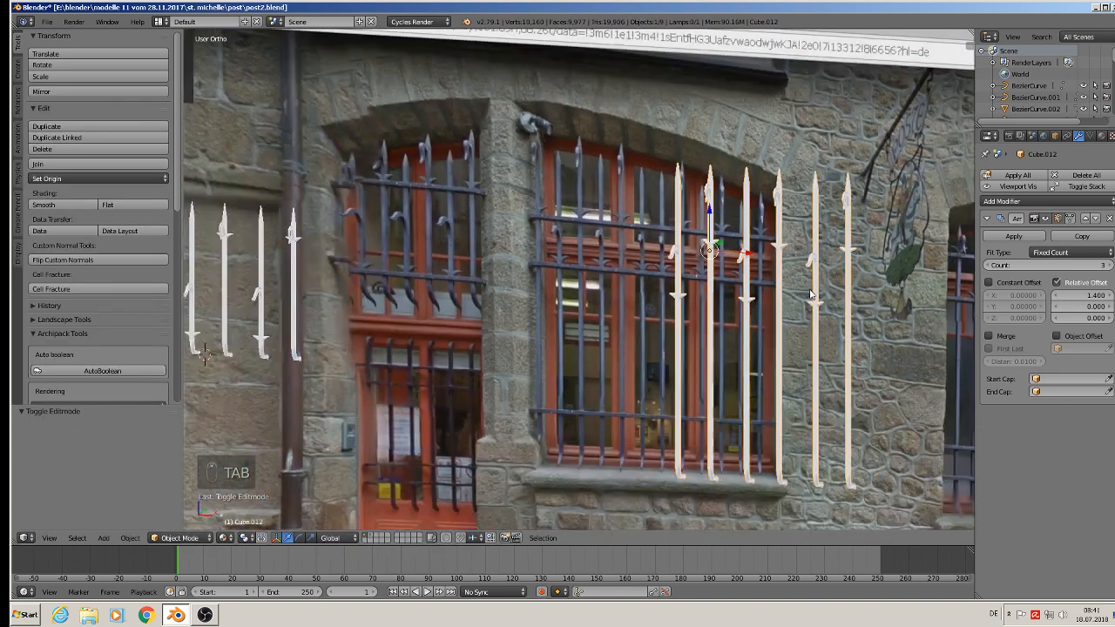
# Set the Array modifier's count for the longer bar pair to 6
pyautogui.moveTo(810, 294); pyautogui.dragTo(842, 296, button='middle')
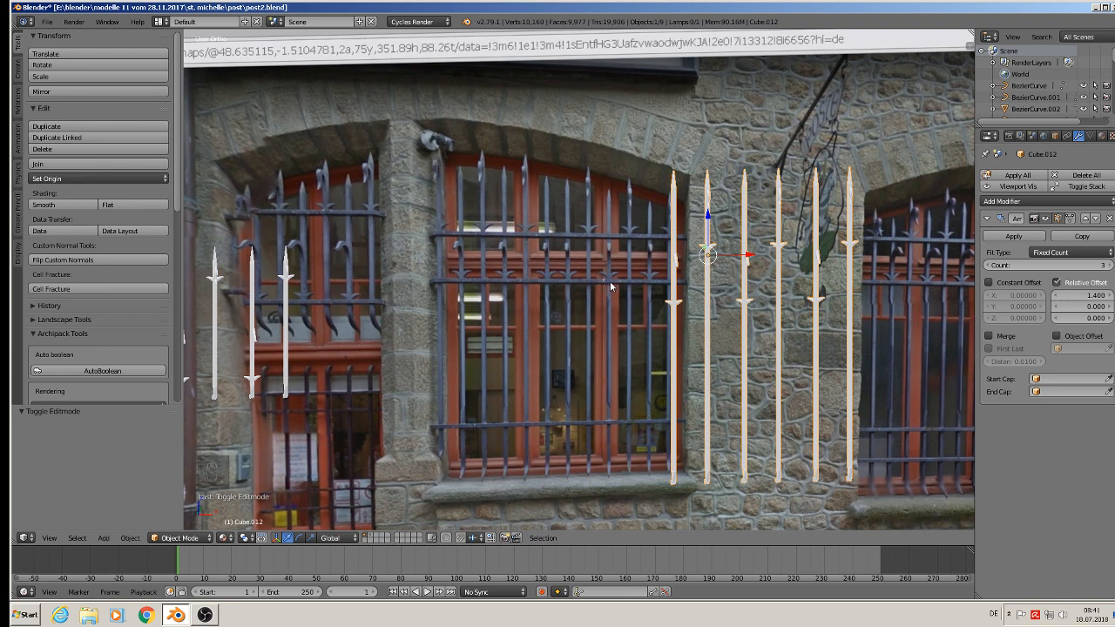
pyautogui.click(1110, 264)
pyautogui.click(1110, 265)
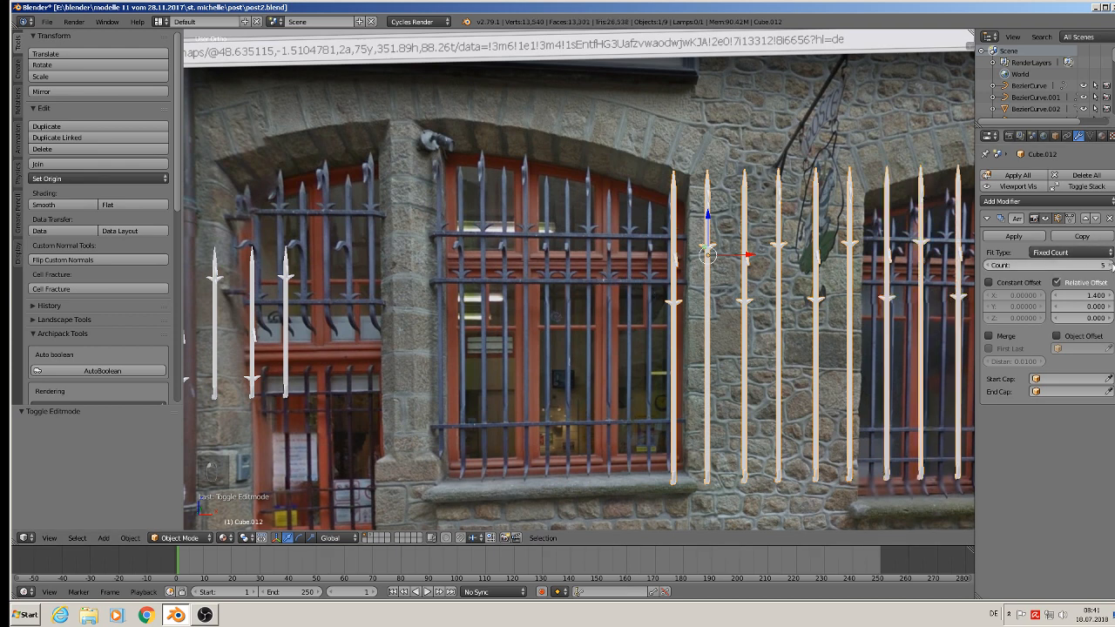
pyautogui.click(1110, 265)
pyautogui.keyDown('shift'); pyautogui.moveTo(791, 380); pyautogui.dragTo(568, 325, button='middle'); pyautogui.keyUp('shift')
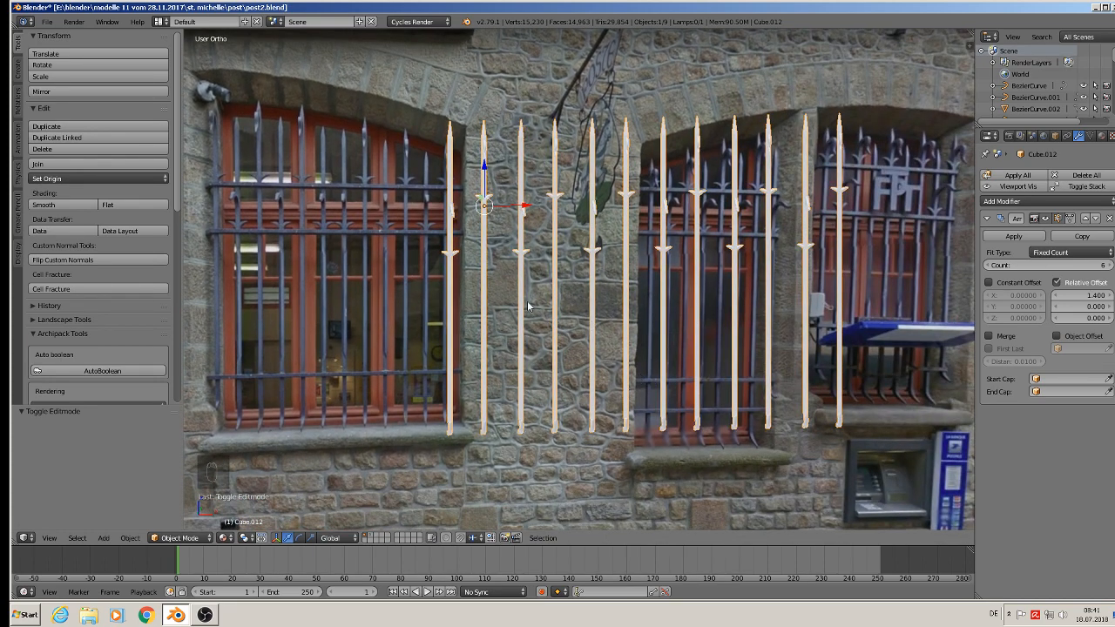
# Move the second bar of the longer pair, with its ornaments, -0.011 along the X axis toward the first bar
pyautogui.press('s')
pyautogui.press('Tab')
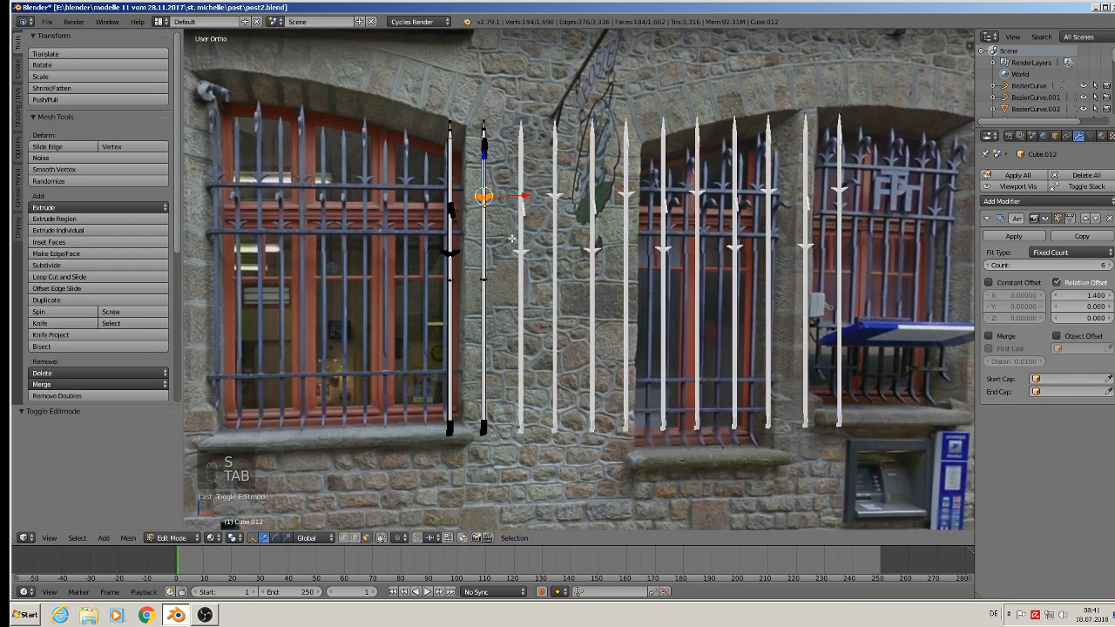
pyautogui.press('a')
pyautogui.press('a')
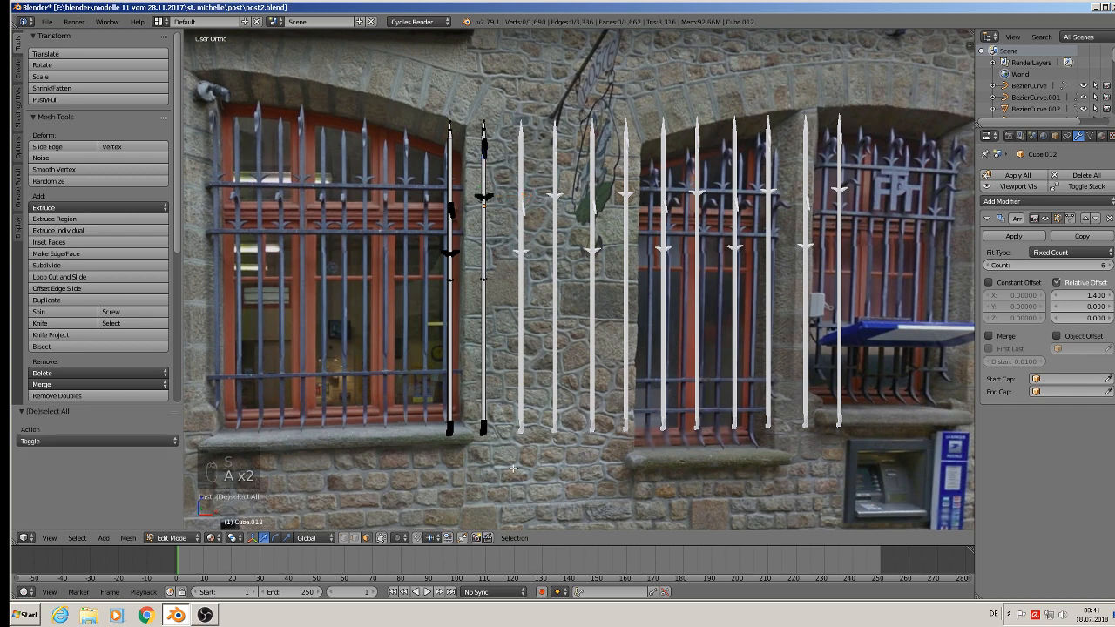
pyautogui.press('b')
pyautogui.moveTo(513, 468); pyautogui.dragTo(460, 96)
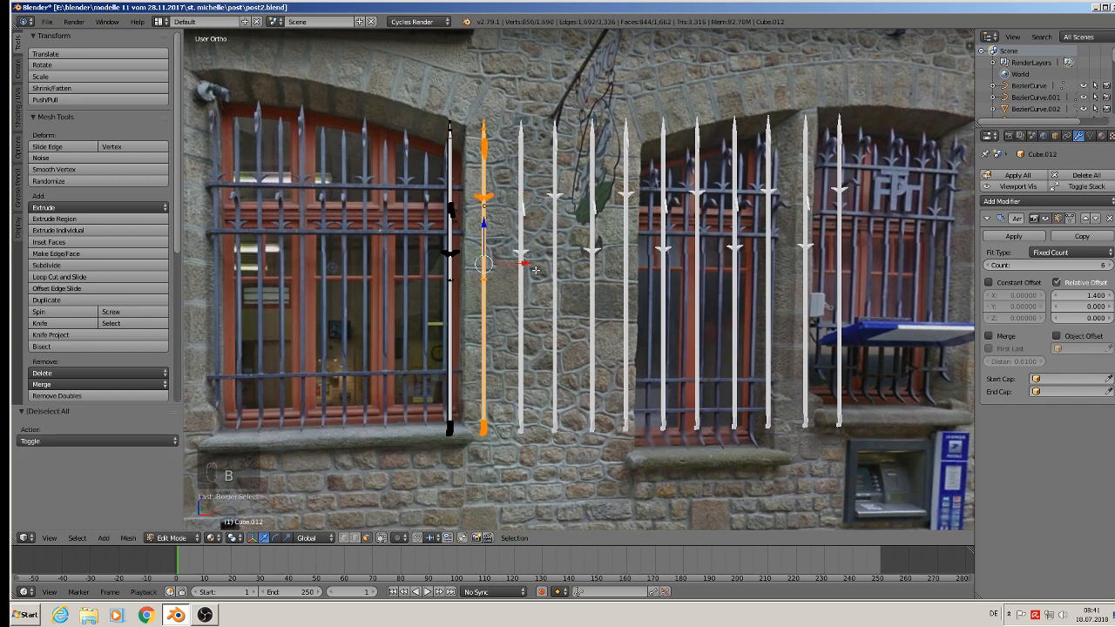
pyautogui.press('g')
pyautogui.press('x')
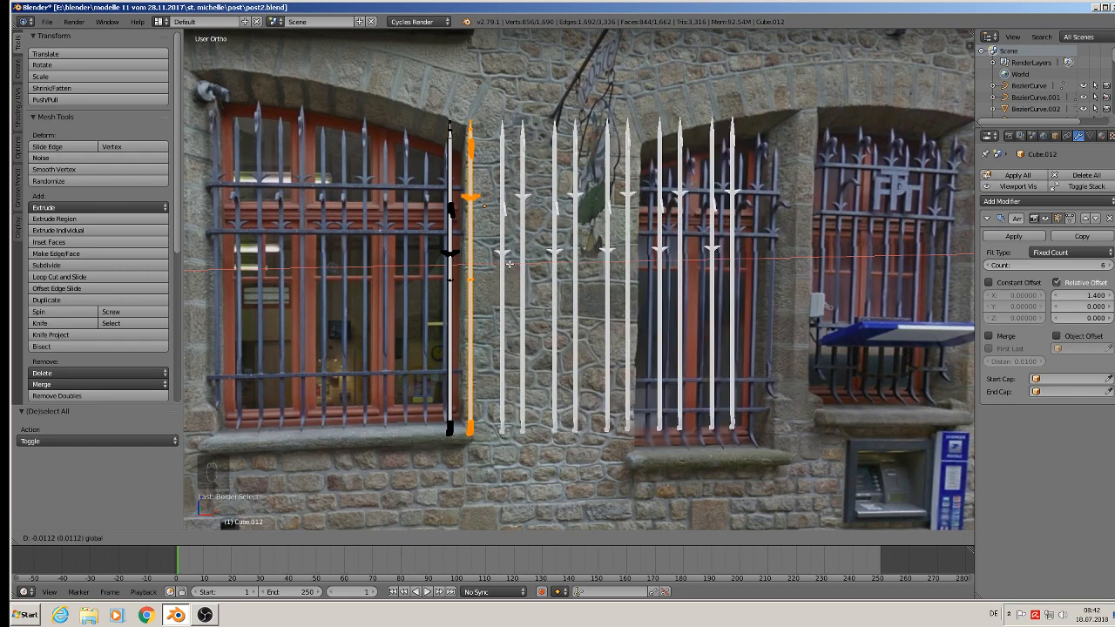
pyautogui.click(510, 263)
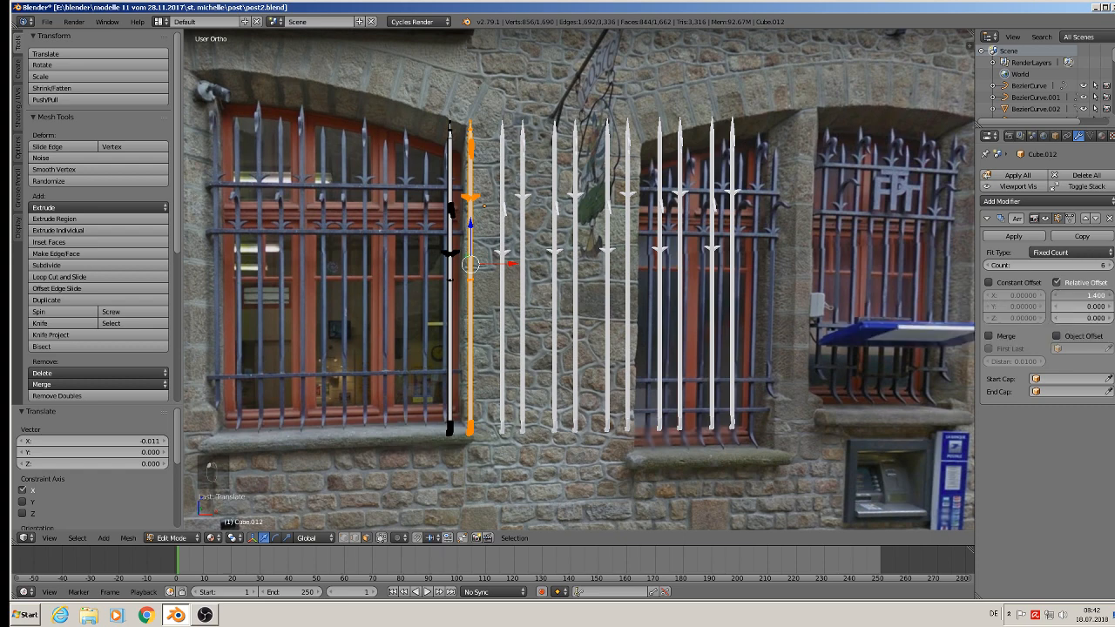
# Set the array's relative X offset to 1.100 and shift the whole bar array 0.004 along the X axis
pyautogui.moveTo(1083, 295); pyautogui.dragTo(1050, 295)
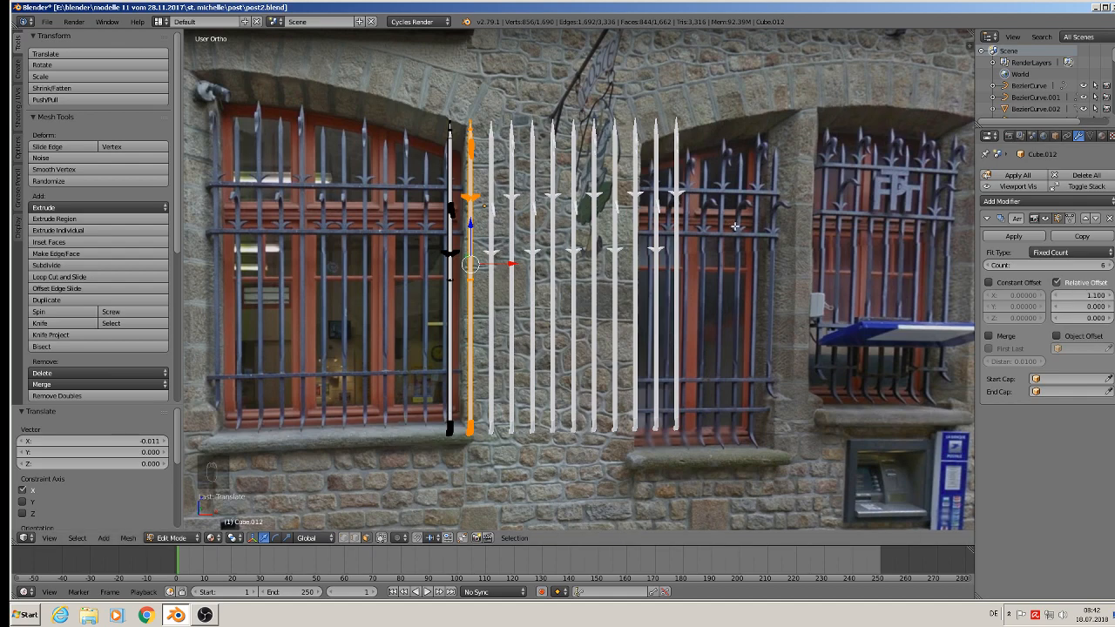
pyautogui.press('Tab')
pyautogui.moveTo(518, 205)
pyautogui.mouseDown(button='right')
pyautogui.moveTo(311, 199)
pyautogui.moveTo(536, 200)
pyautogui.mouseUp(button='right')
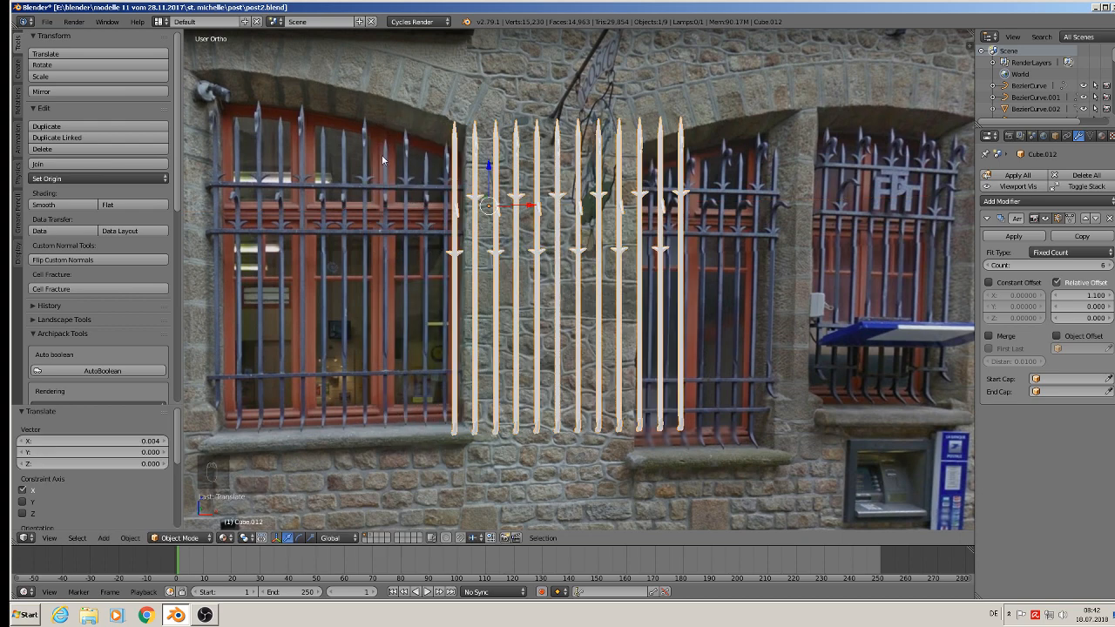
pyautogui.keyDown('shift'); pyautogui.moveTo(610, 289); pyautogui.dragTo(698, 257, button='middle'); pyautogui.keyUp('shift')
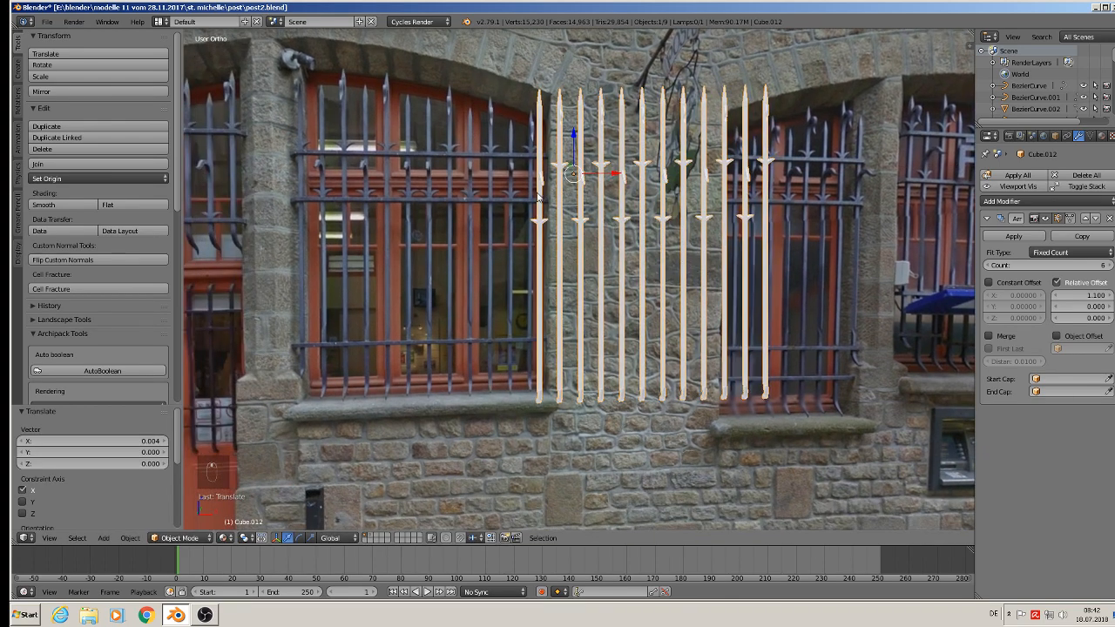
# Move the longer bar array 0.042 along the X axis, away from the large window
pyautogui.press('a')
pyautogui.scroll(-3, 534, 192)
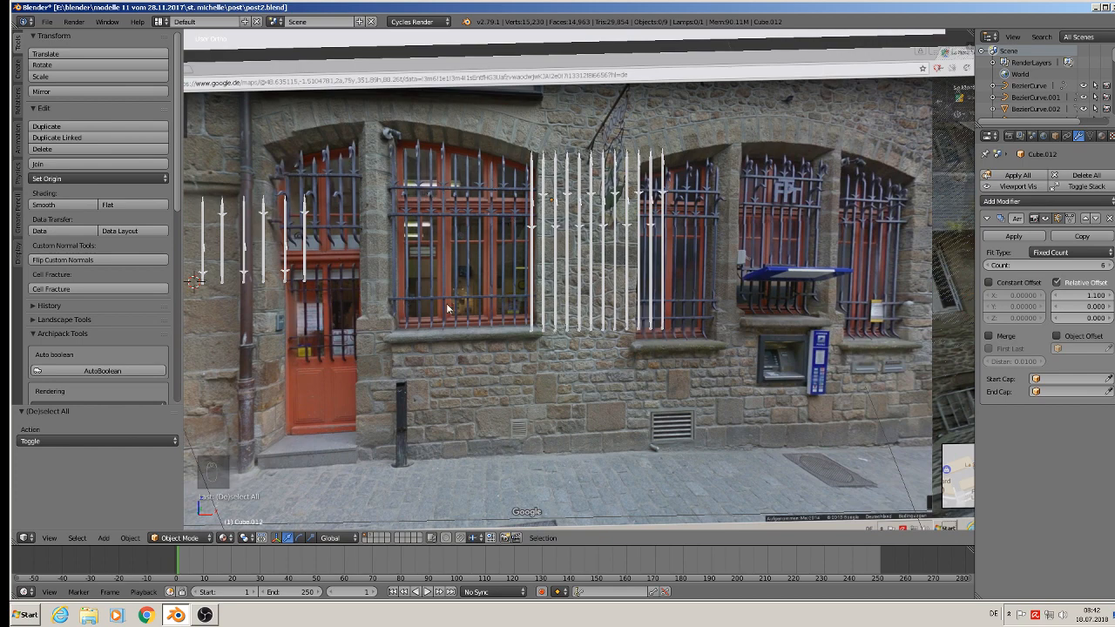
pyautogui.keyDown('shift'); pyautogui.moveTo(589, 319); pyautogui.dragTo(613, 324, button='middle'); pyautogui.keyUp('shift')
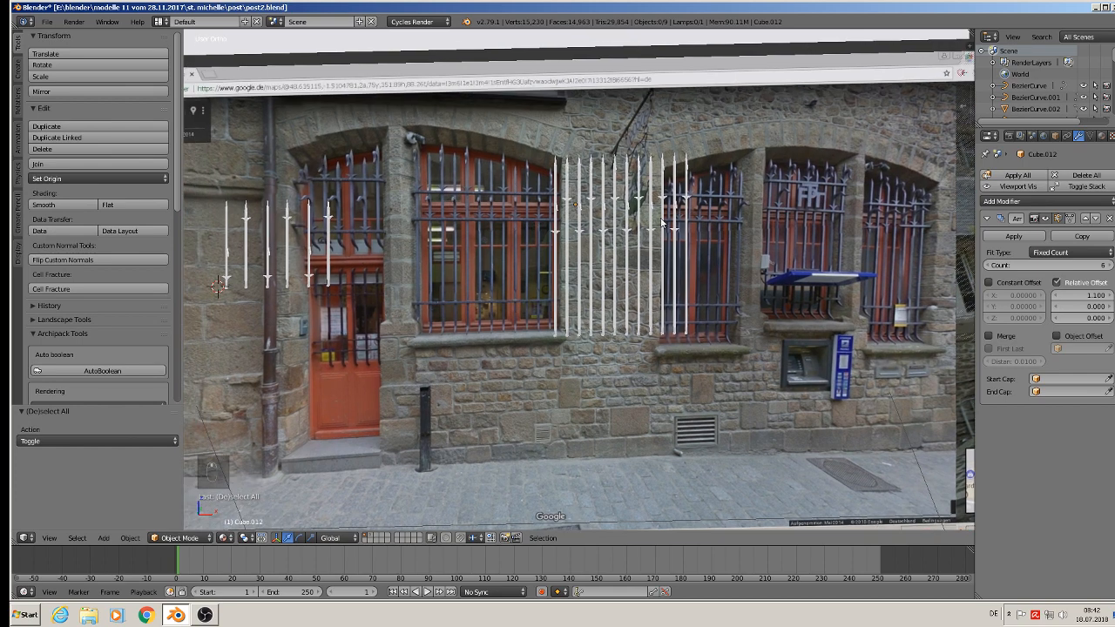
pyautogui.rightClick(580, 236)
pyautogui.moveTo(616, 203); pyautogui.dragTo(646, 211)
pyautogui.scroll(5, 431, 176)
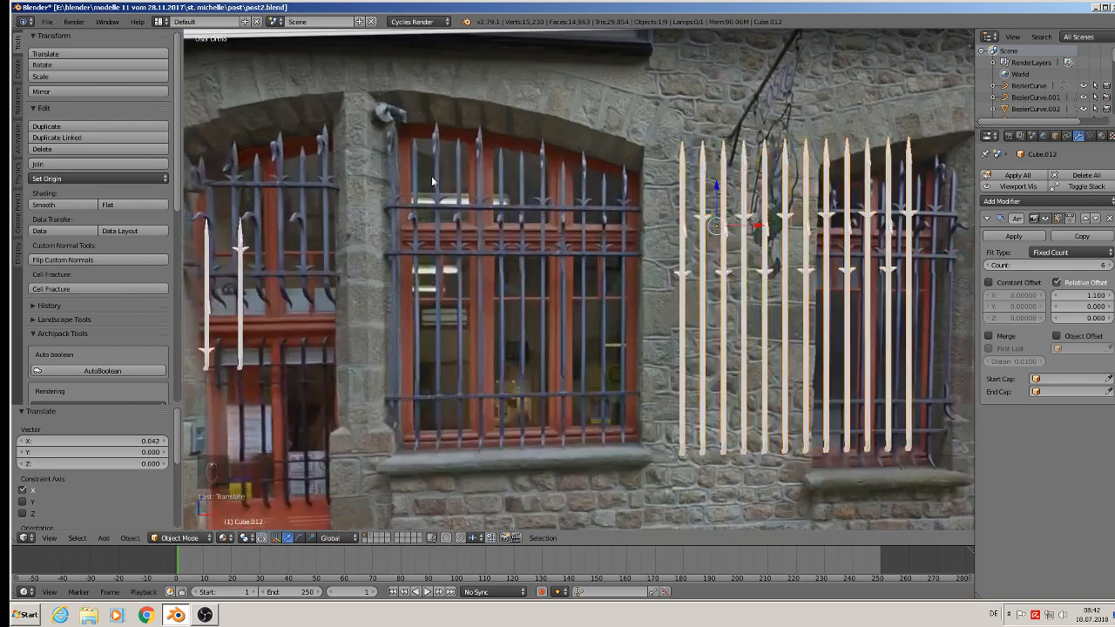
# Add a cube at the large window's upper rail and scale it down by 0.029, 0.110 and 0.593 to rail thickness
pyautogui.click(103, 537)
pyautogui.moveTo(119, 524)
pyautogui.click(250, 260)
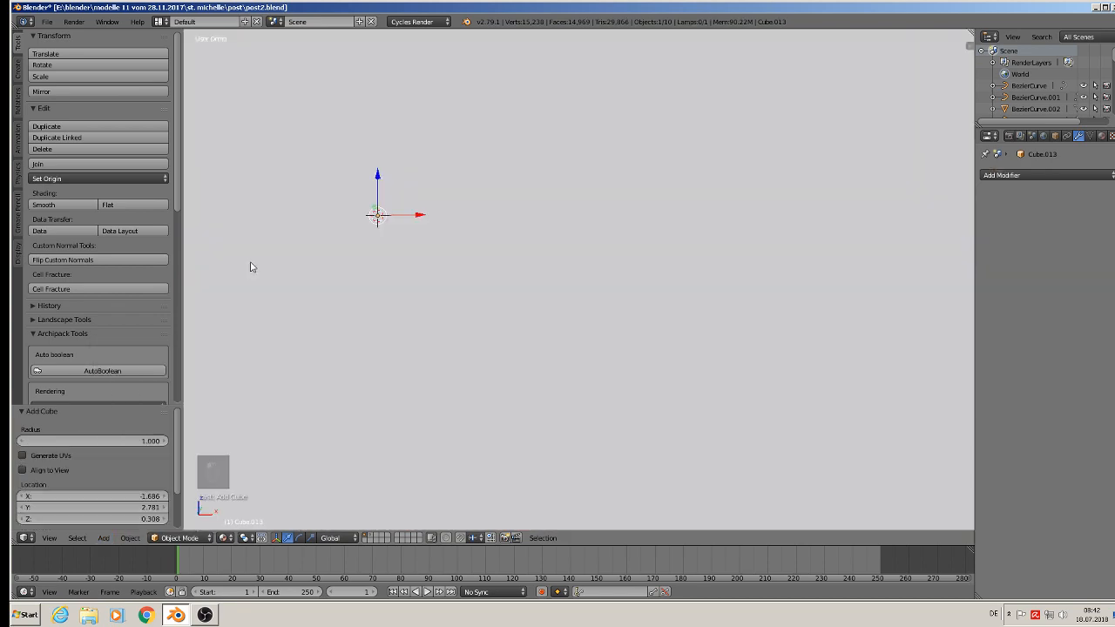
pyautogui.press('s')
pyautogui.click(389, 229)
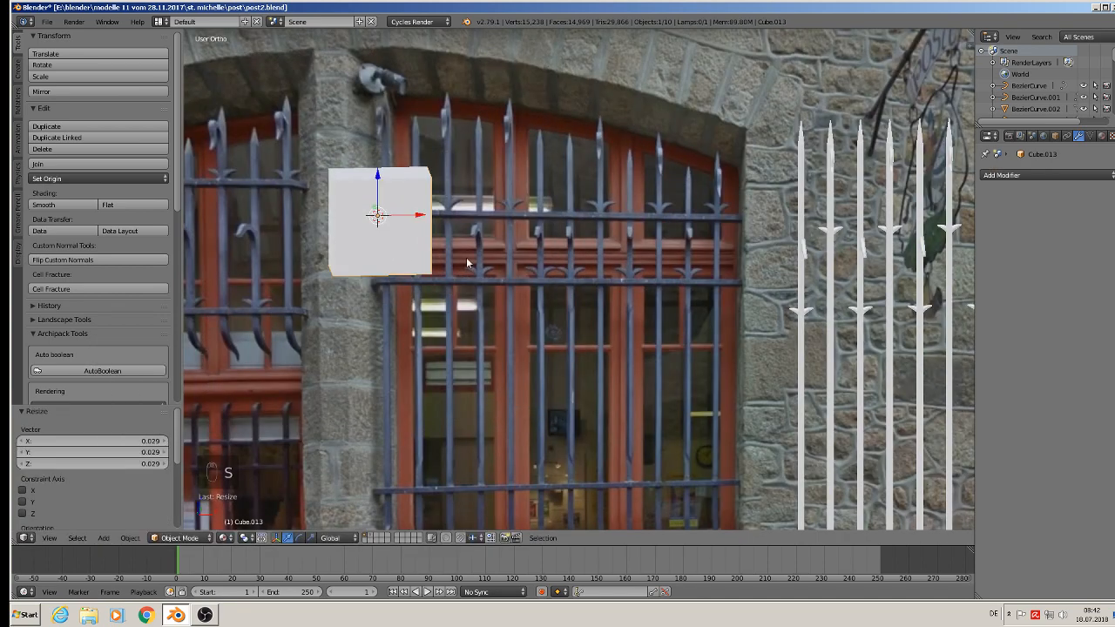
pyautogui.press('s')
pyautogui.click(382, 237)
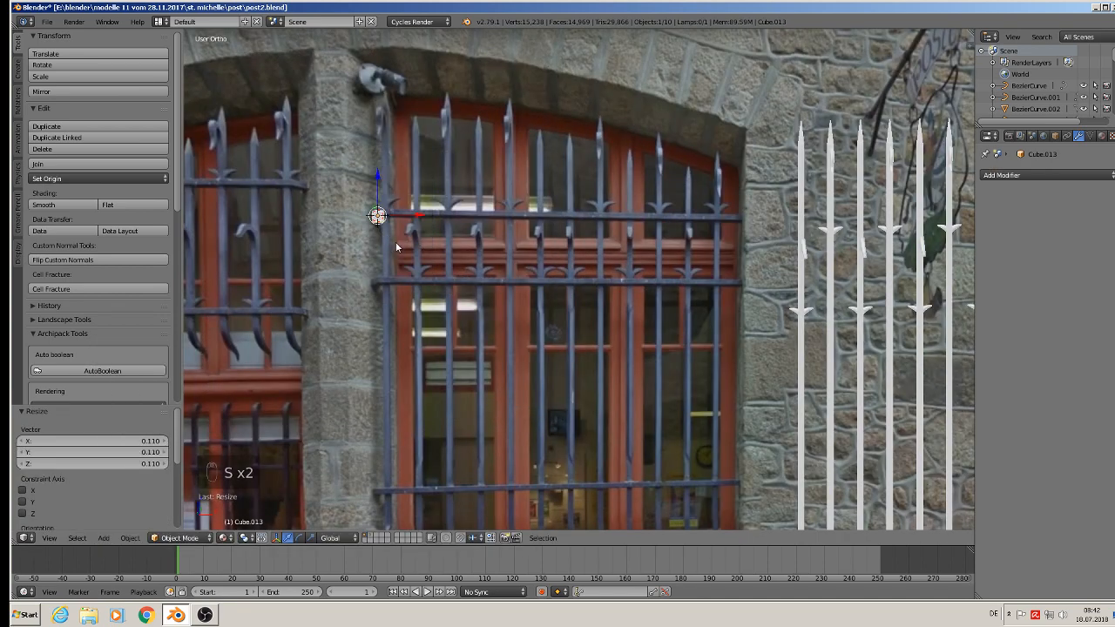
pyautogui.press('KP_1')
pyautogui.scroll(1, 439, 236)
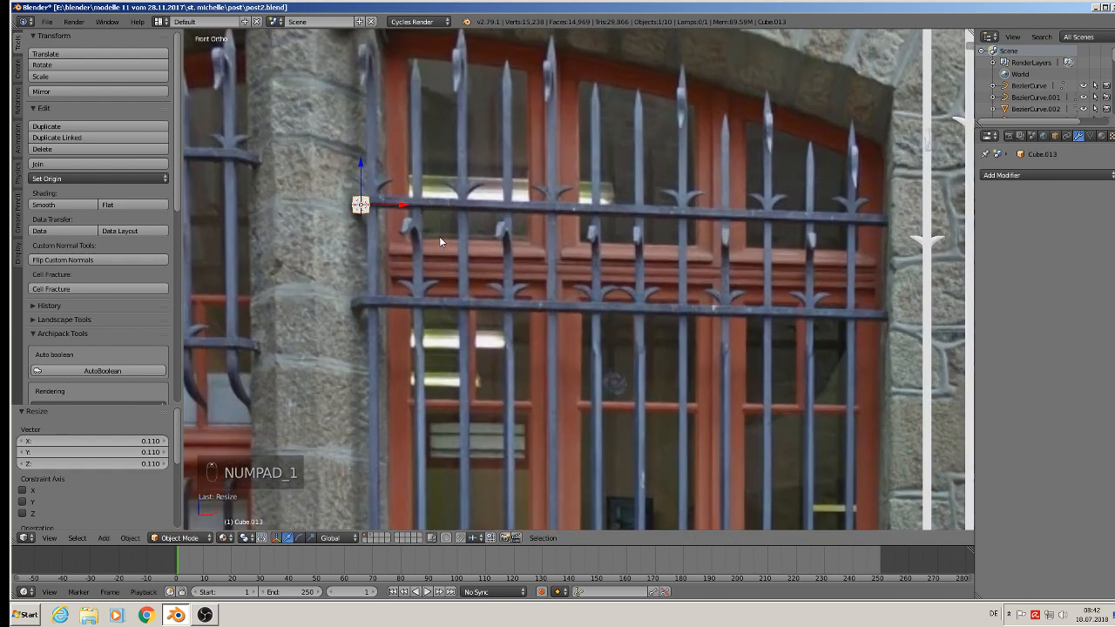
pyautogui.press('s')
pyautogui.click(402, 230)
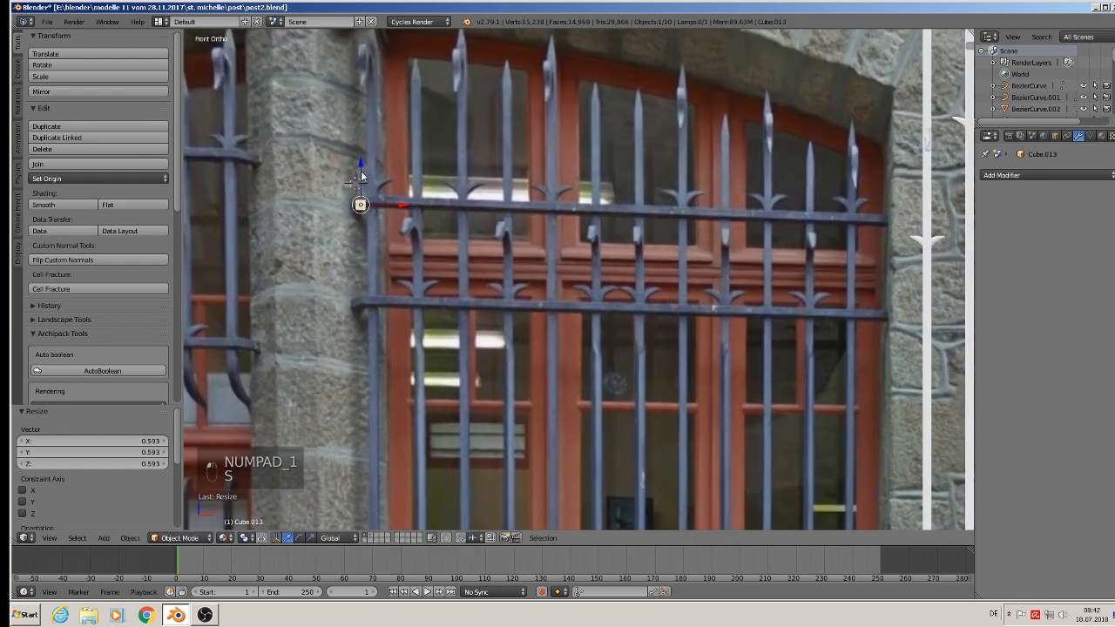
# Stretch the small cube into a horizontal rail across the large window by moving its end face 0.212 along X
pyautogui.press('Tab')
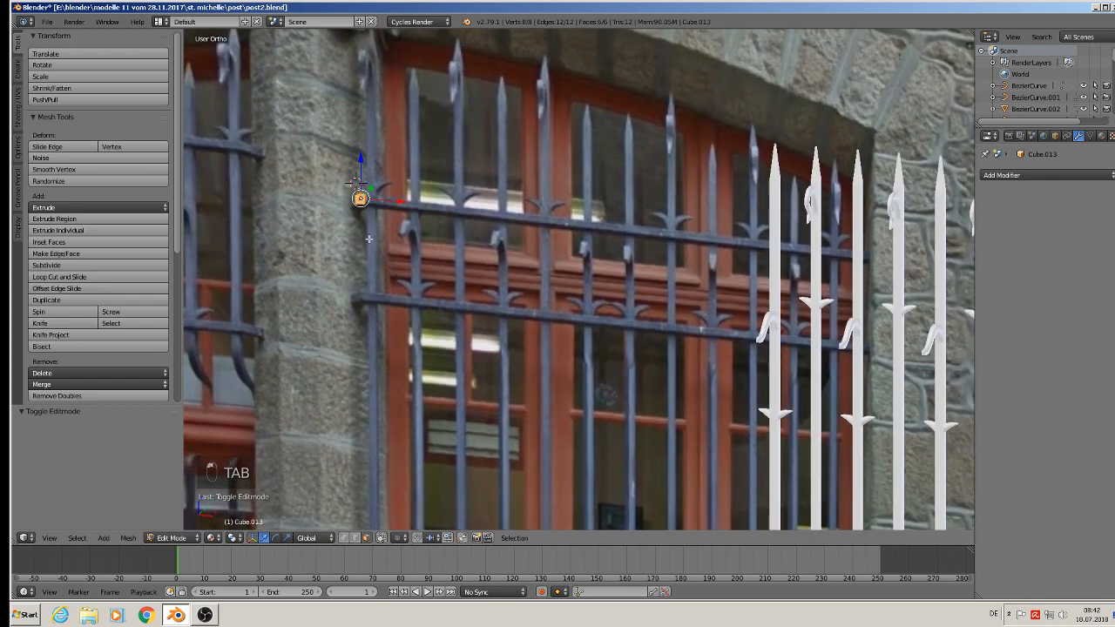
pyautogui.rightClick(361, 199)
pyautogui.moveTo(409, 201); pyautogui.dragTo(933, 232)
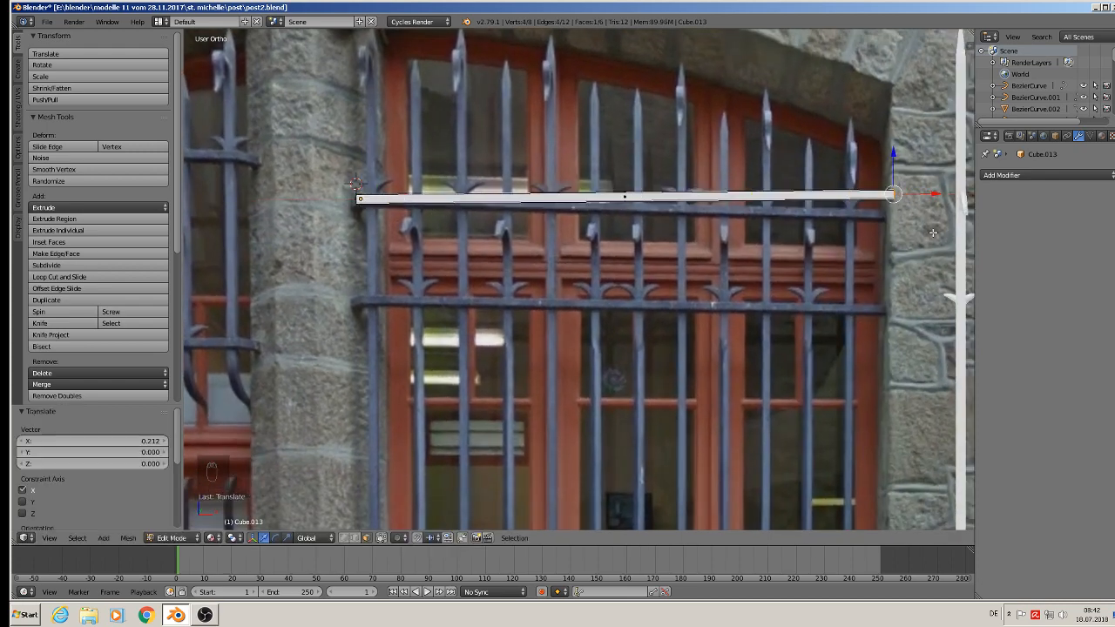
pyautogui.scroll(-4, 933, 233)
pyautogui.press('Tab')
# Move the horizontal rail along the X axis across the longer bar array, at its upper leaf ornaments
pyautogui.scroll(2, 663, 252)
pyautogui.keyDown('shift'); pyautogui.moveTo(664, 250); pyautogui.dragTo(616, 238, button='middle'); pyautogui.keyUp('shift')
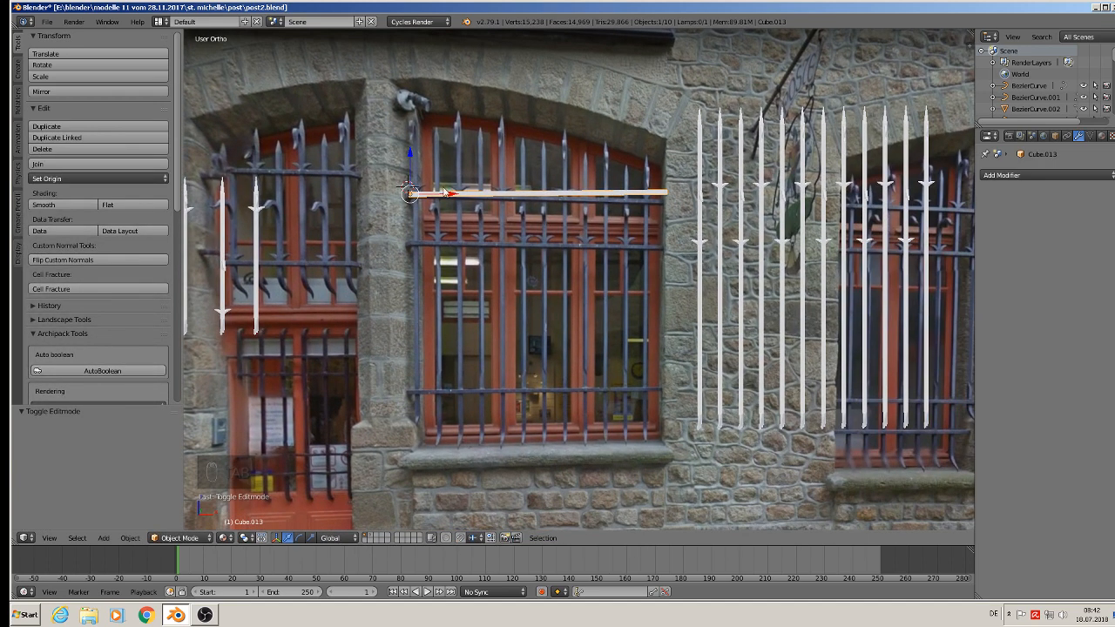
pyautogui.moveTo(458, 193); pyautogui.dragTo(721, 209)
# Duplicate the rail -0.046 along Z to the lower leaf ornaments, and duplicate that copy another -0.110 along Z
pyautogui.hotkey('shift', 'd')
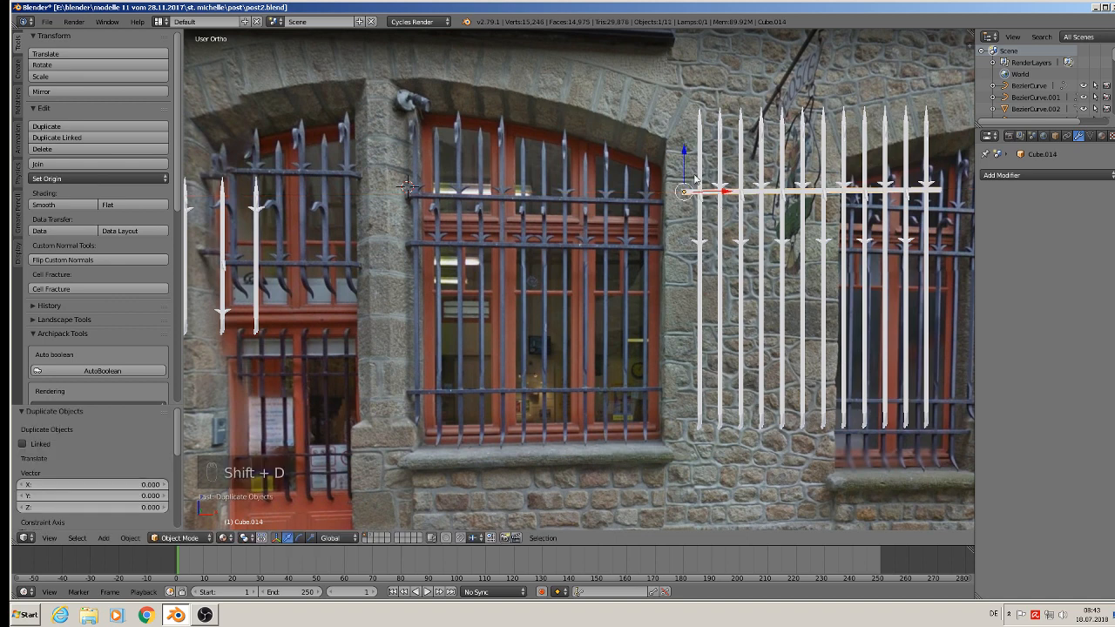
pyautogui.moveTo(684, 224); pyautogui.dragTo(687, 218)
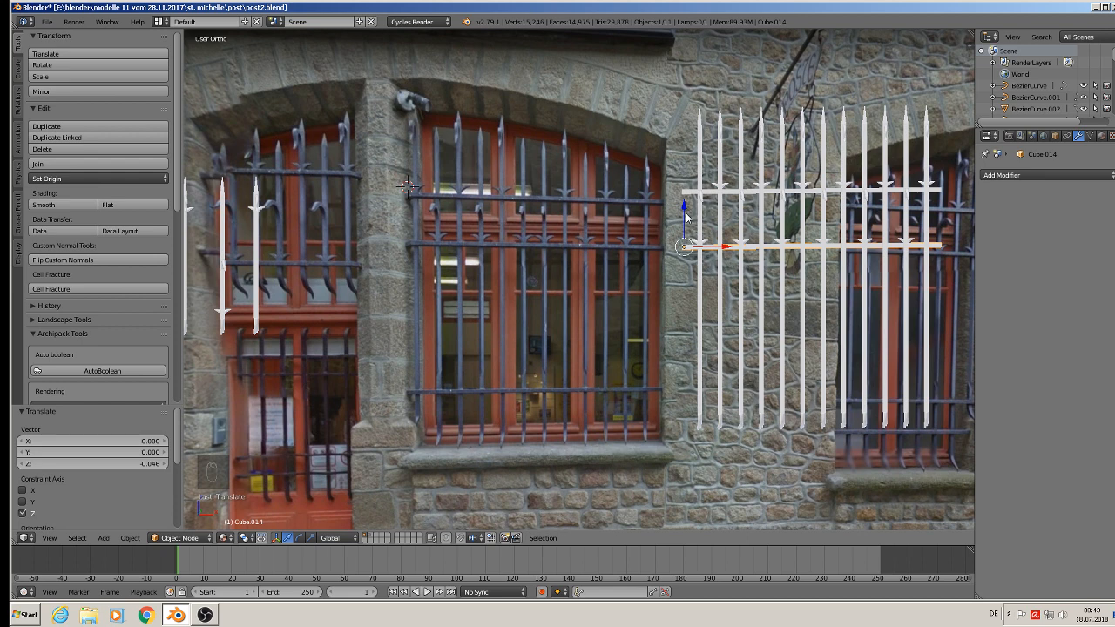
pyautogui.hotkey('shift', 'd')
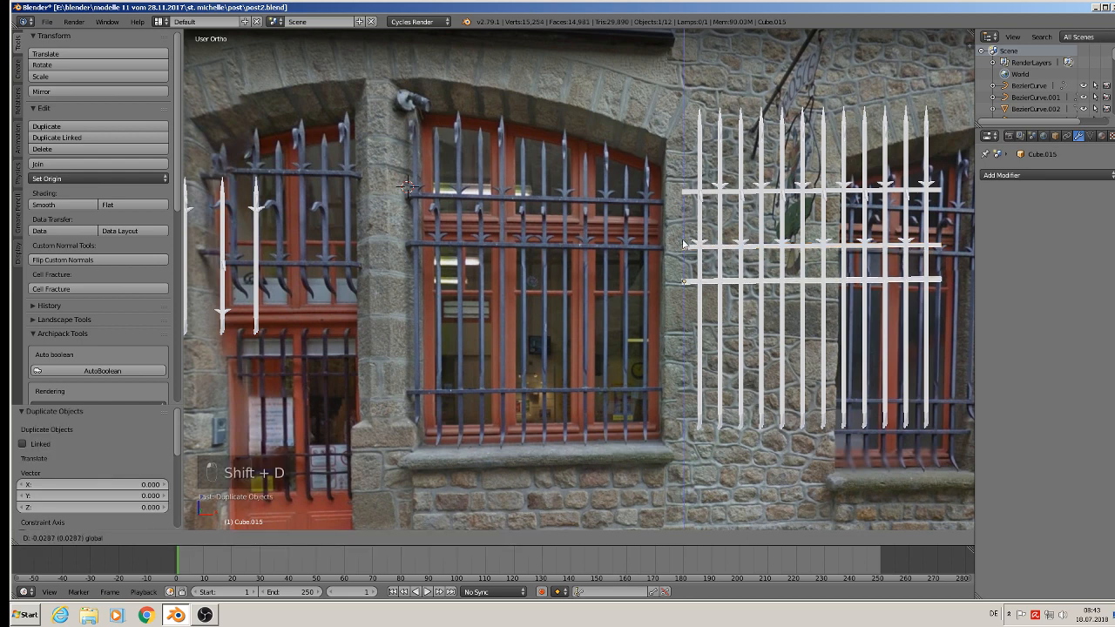
pyautogui.click(675, 339)
pyautogui.scroll(-3, 676, 339)
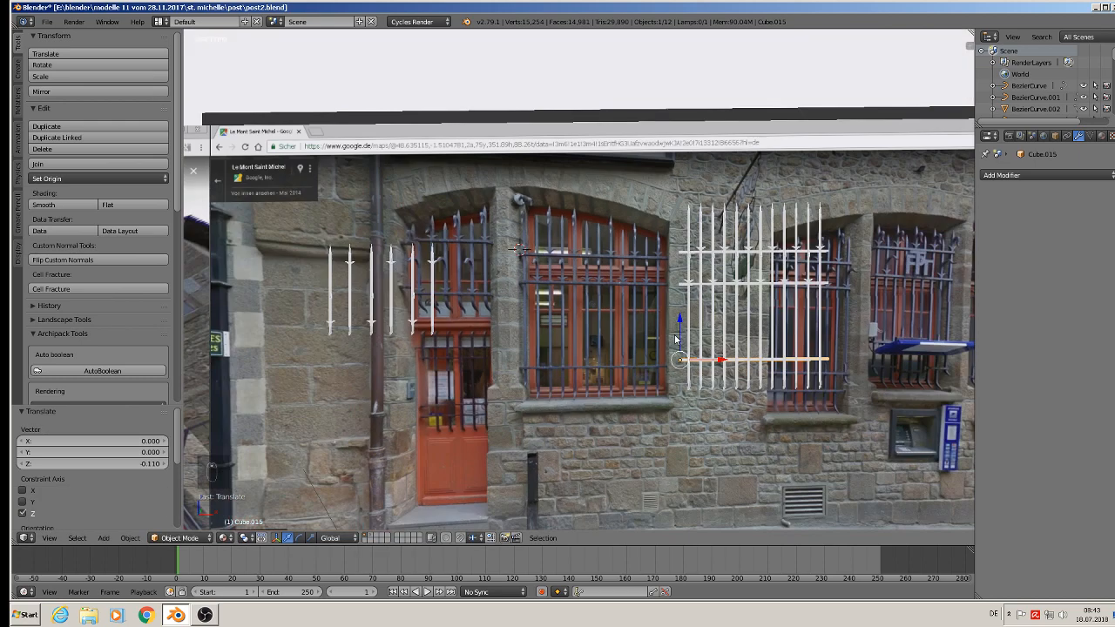
# Duplicate the lowest rail -0.512 along X to the short bar array and raise it about 0.055 along Z to the lower leaves
pyautogui.hotkey('shift', 'd')
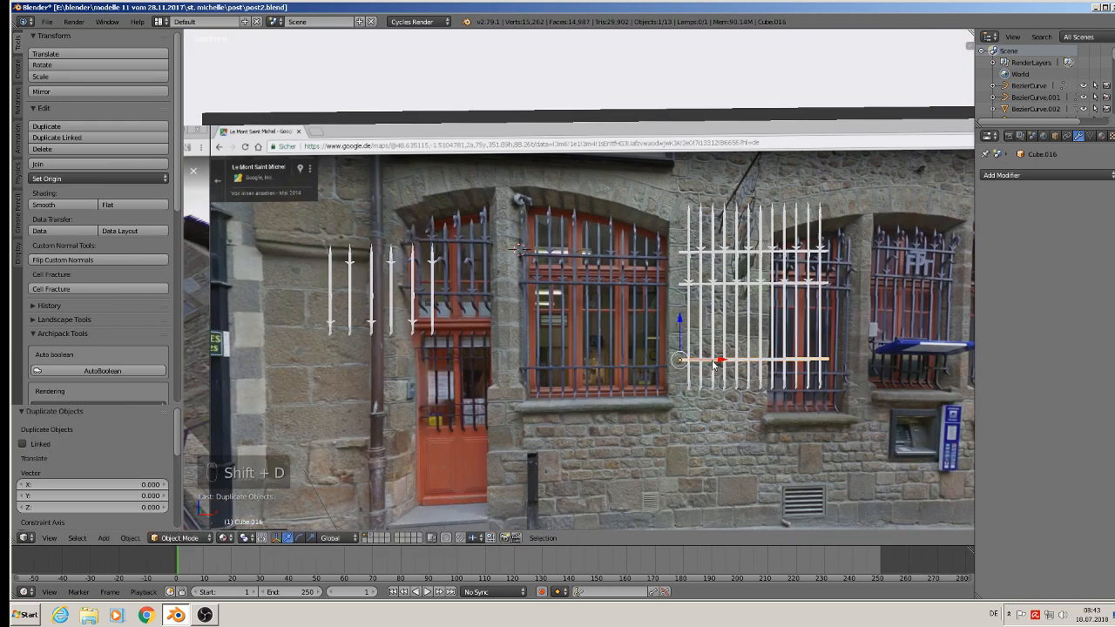
pyautogui.click(345, 329)
pyautogui.scroll(4, 345, 330)
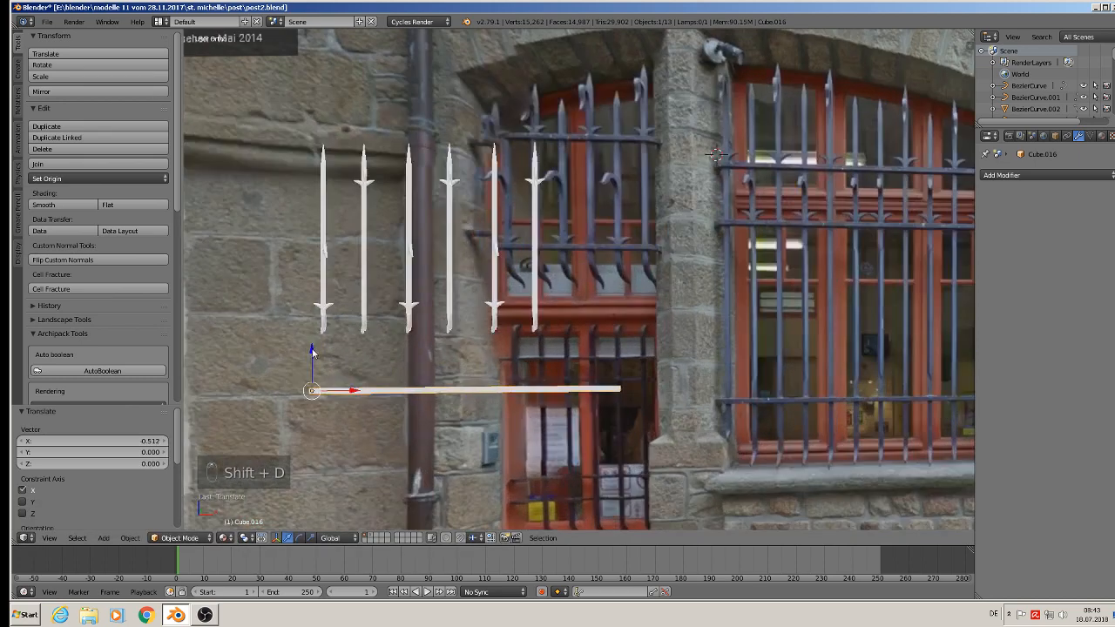
pyautogui.press('g')
pyautogui.press('z')
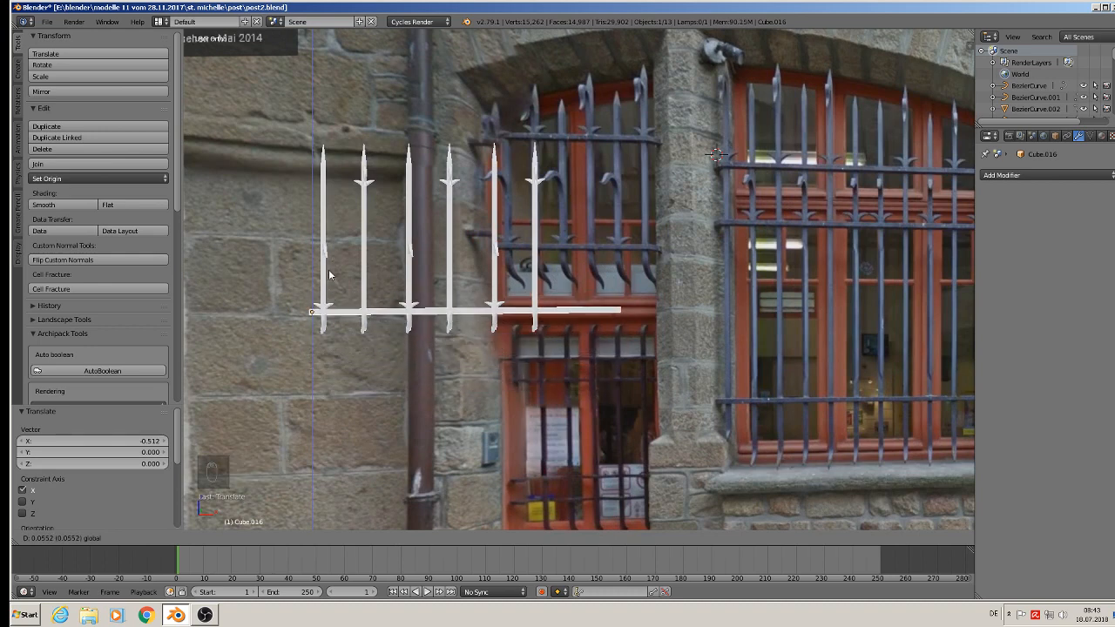
pyautogui.click(329, 275)
# Shorten the copied rail to the short bar array's width by moving its end face -0.049 along the X axis
pyautogui.press('Tab')
pyautogui.press('g')
pyautogui.press('x')
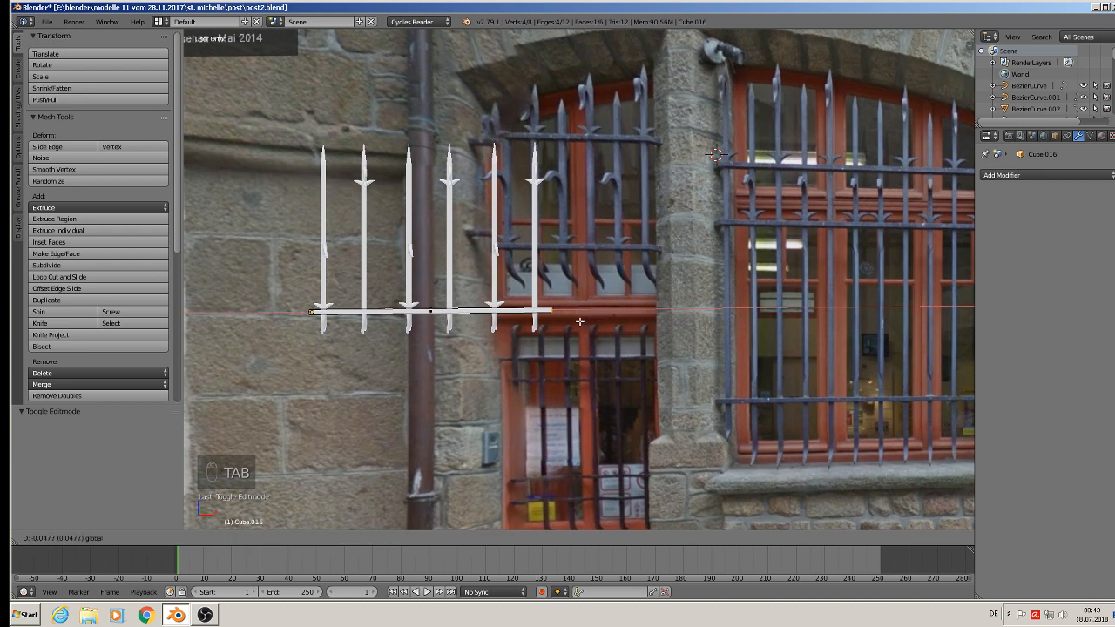
pyautogui.click(577, 323)
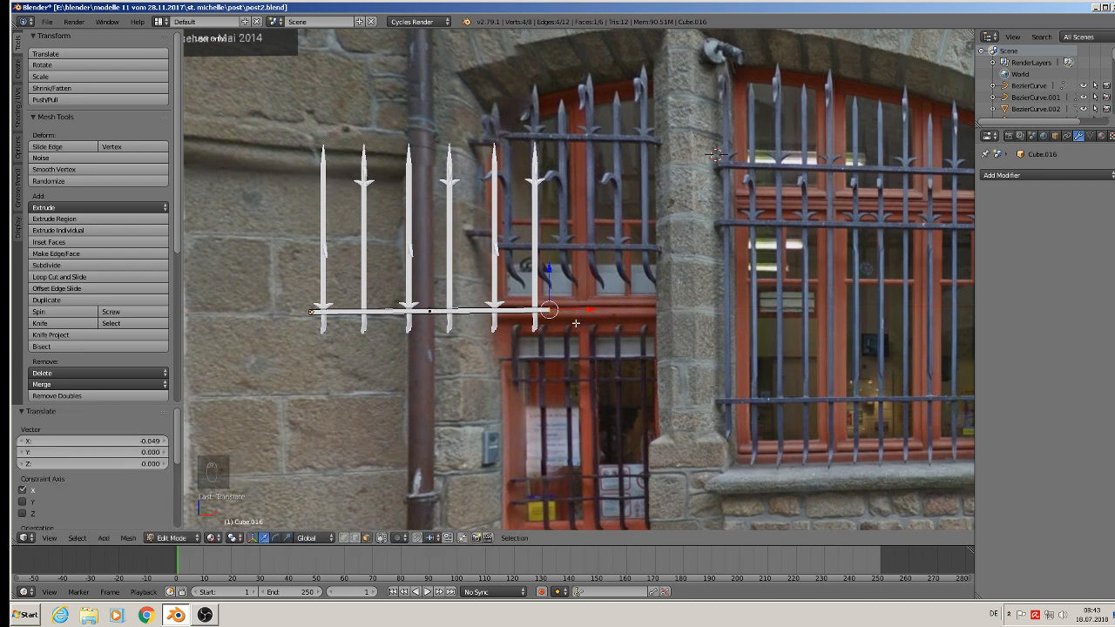
pyautogui.press('Tab')
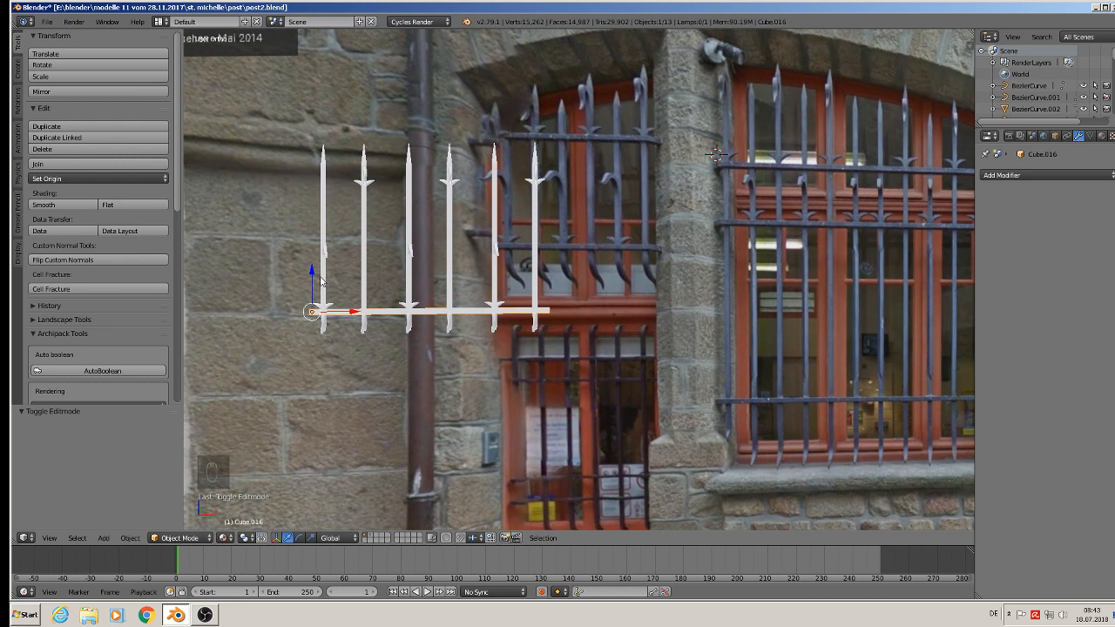
# Duplicate the shortened rail 0.086 along the Z axis to the short bars' upper leaf ornaments, then deselect everything
pyautogui.hotkey('shift', 'd')
pyautogui.press('z')
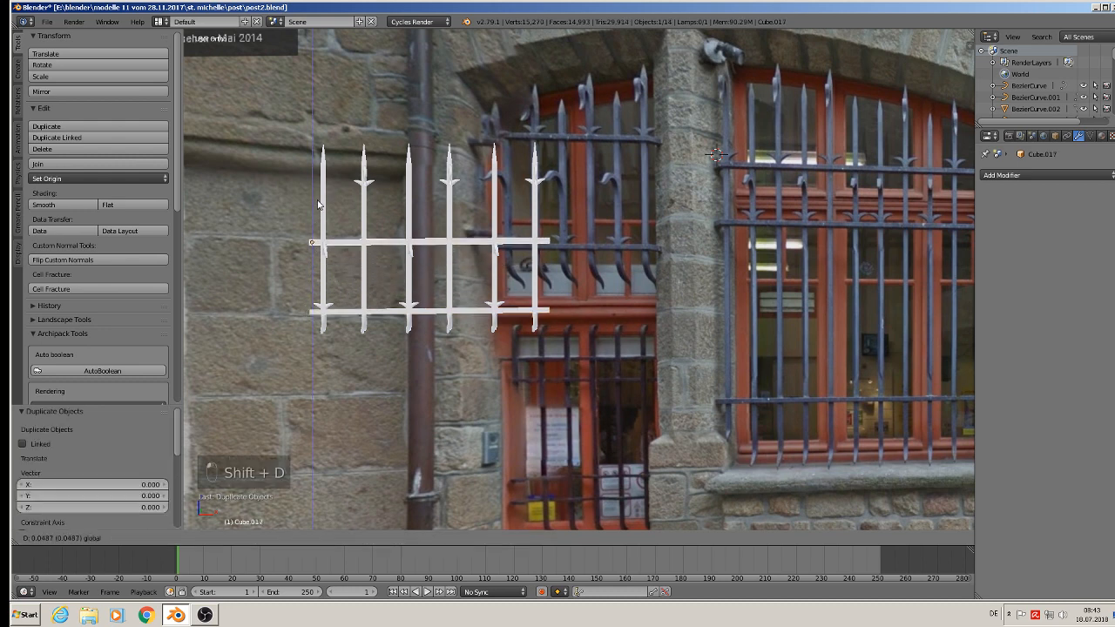
pyautogui.click(293, 147)
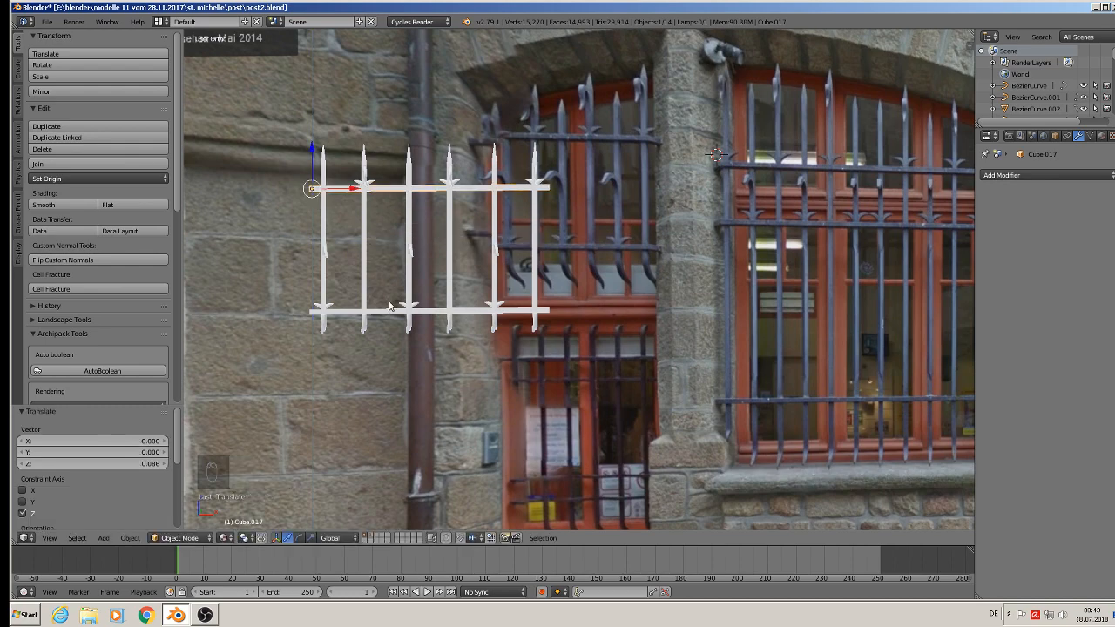
pyautogui.press('a')
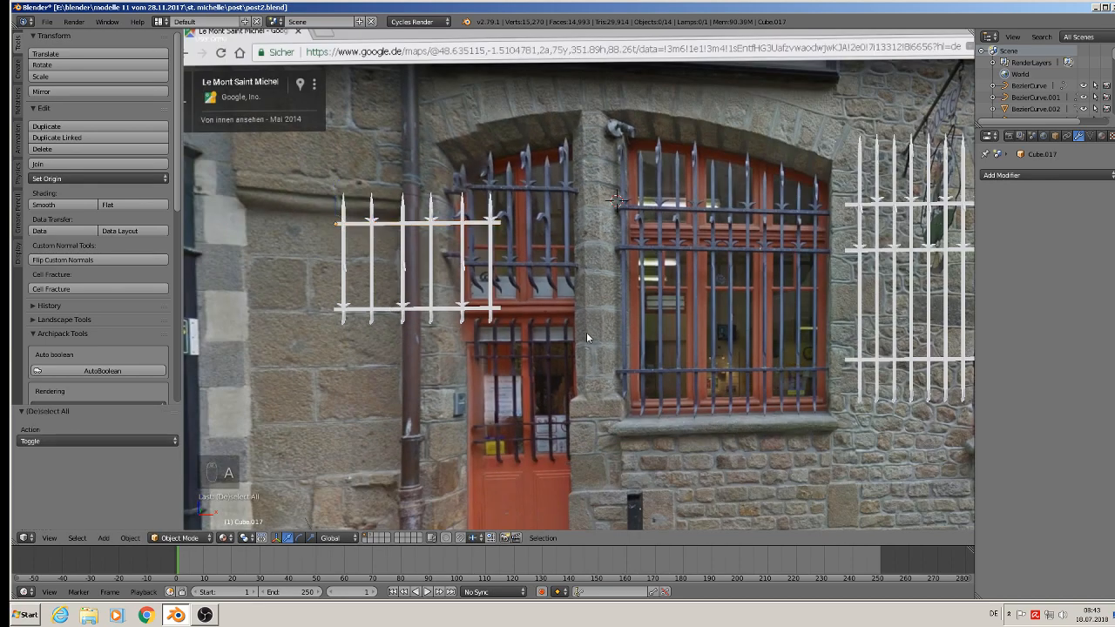
# Select both rails of the short bar array and move them -0.192 along the Y axis to the short bars
pyautogui.press('Tab')
pyautogui.press('a')
pyautogui.moveTo(594, 341); pyautogui.dragTo(420, 257, button='middle')
pyautogui.press('Tab')
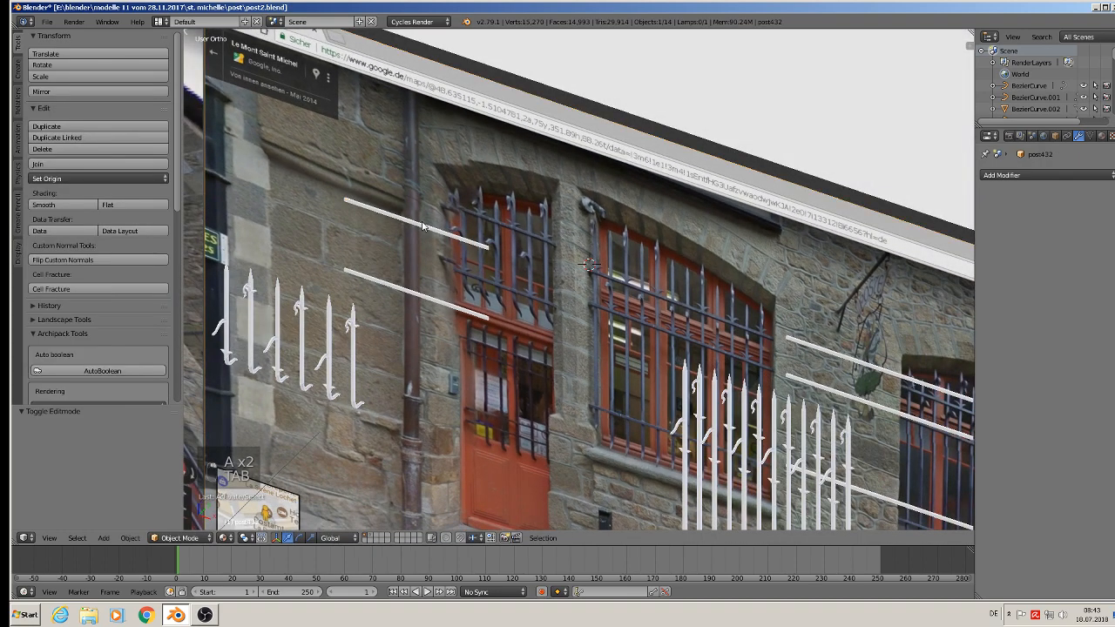
pyautogui.keyDown('shift'); pyautogui.rightClick(383, 288); pyautogui.keyUp('shift')
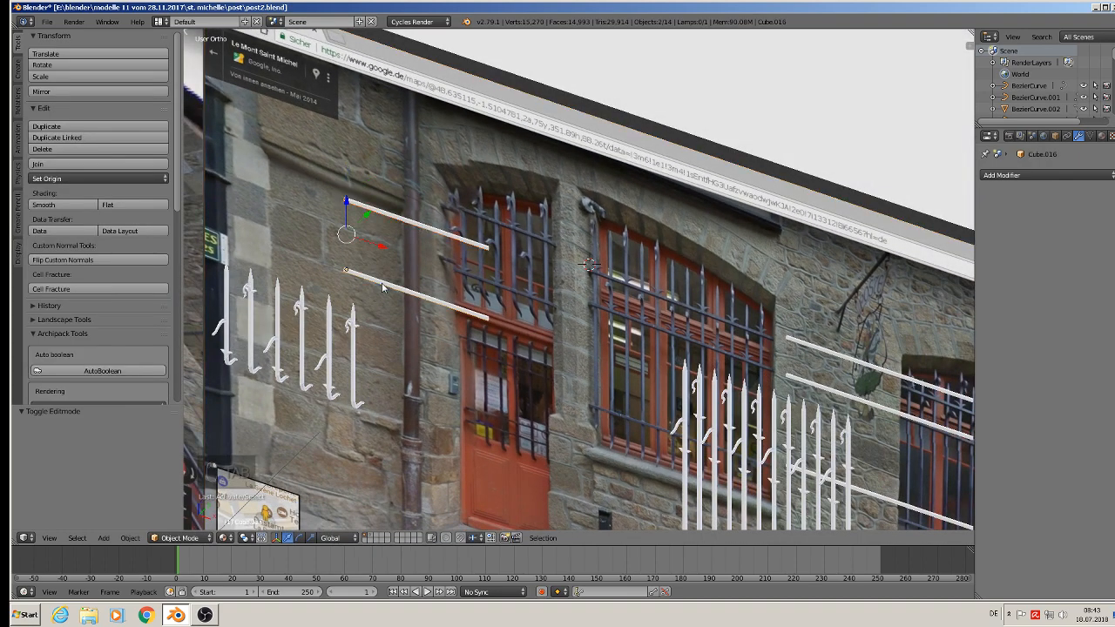
pyautogui.press('g')
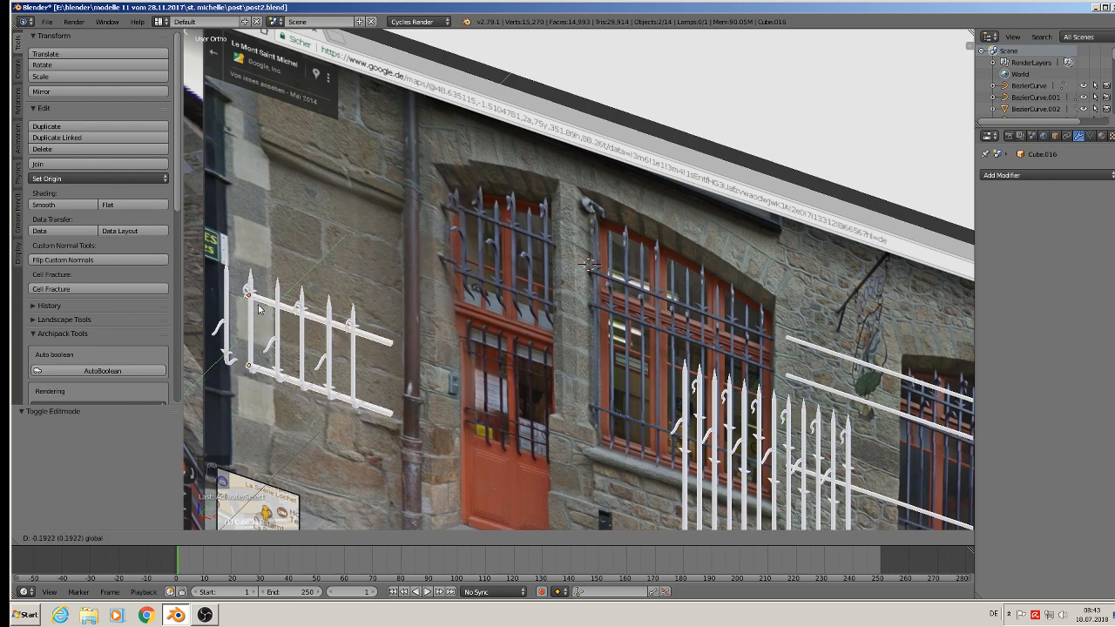
pyautogui.click(257, 307)
pyautogui.scroll(10, 265, 301)
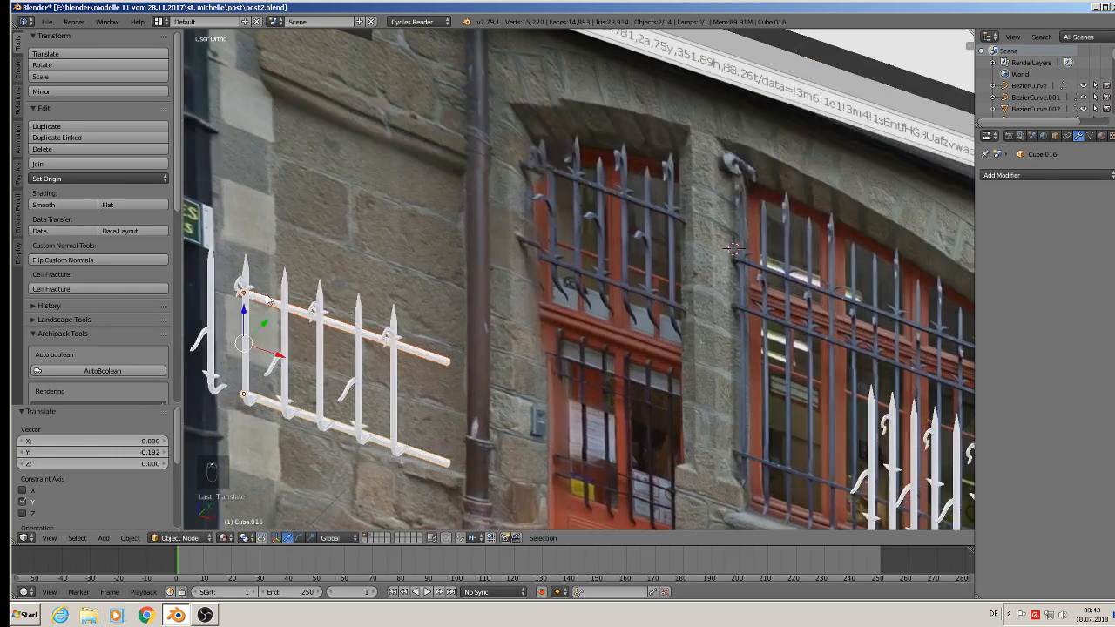
pyautogui.scroll(1, 630, 186)
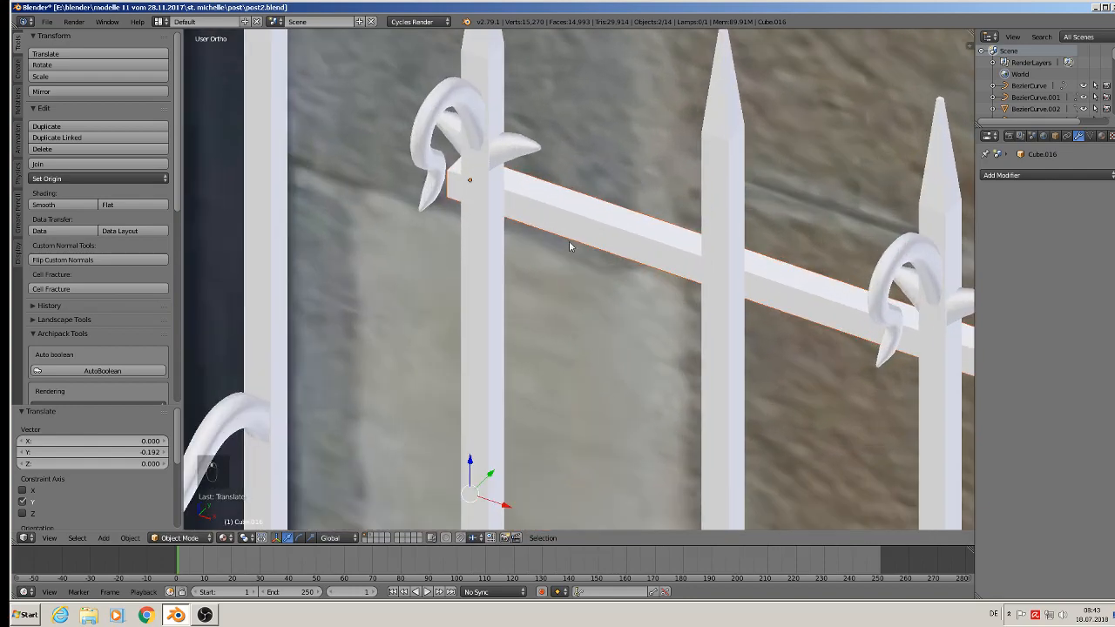
# Move both short rails another -0.032 along Y and raise them to the short bars' leaf ornaments, then deselect everything
pyautogui.scroll(-2, 569, 241)
pyautogui.moveTo(517, 399); pyautogui.dragTo(399, 470)
pyautogui.scroll(-4, 471, 383)
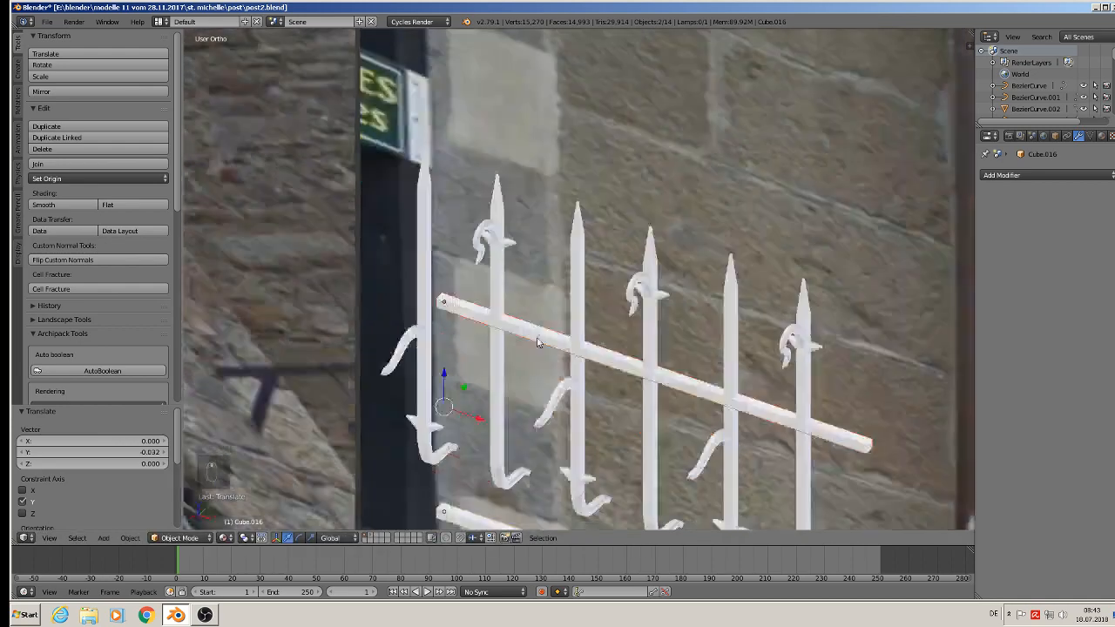
pyautogui.keyDown('shift'); pyautogui.moveTo(537, 339); pyautogui.dragTo(729, 118, button='middle'); pyautogui.keyUp('shift')
pyautogui.scroll(-3, 728, 118)
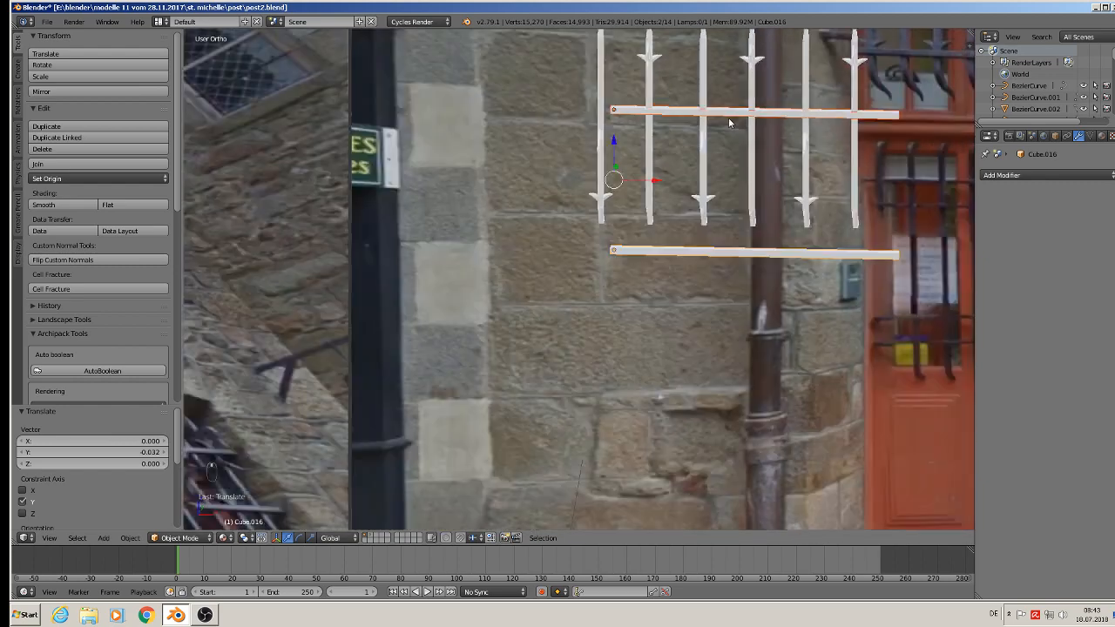
pyautogui.moveTo(624, 146)
pyautogui.mouseDown()
pyautogui.moveTo(641, 100)
pyautogui.moveTo(656, 142)
pyautogui.moveTo(643, 138)
pyautogui.mouseUp()
pyautogui.press('a')
# Select the three rails of the long bar array and move them -0.206 along the Y axis to the long bars
pyautogui.keyDown('shift'); pyautogui.moveTo(841, 166); pyautogui.dragTo(579, 265, button='middle'); pyautogui.keyUp('shift')
pyautogui.moveTo(582, 266); pyautogui.dragTo(556, 166, button='middle')
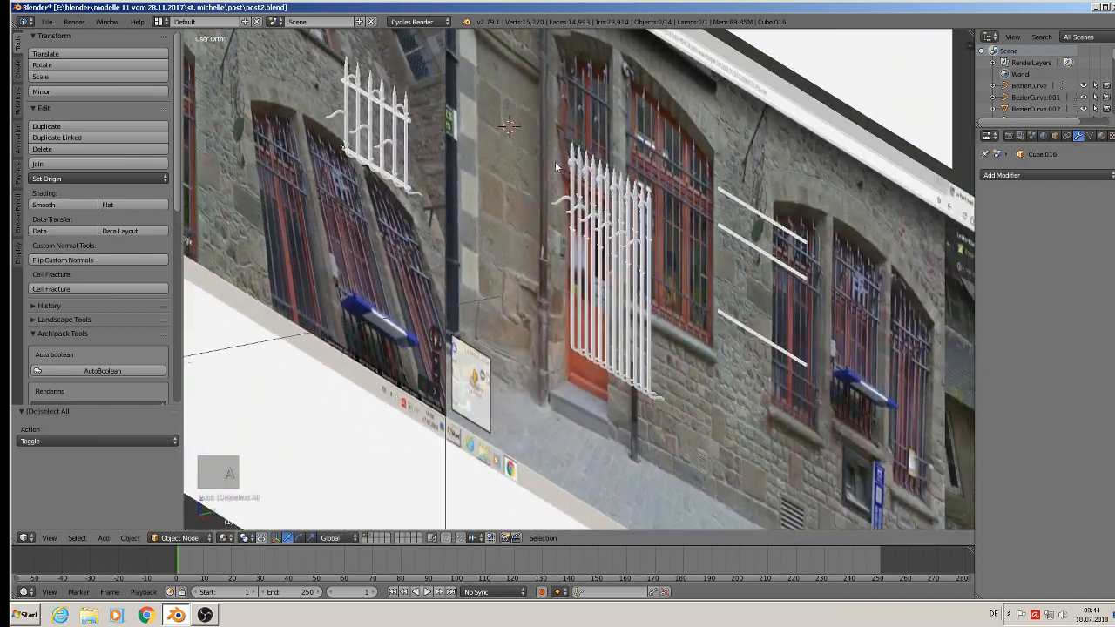
pyautogui.rightClick(763, 220)
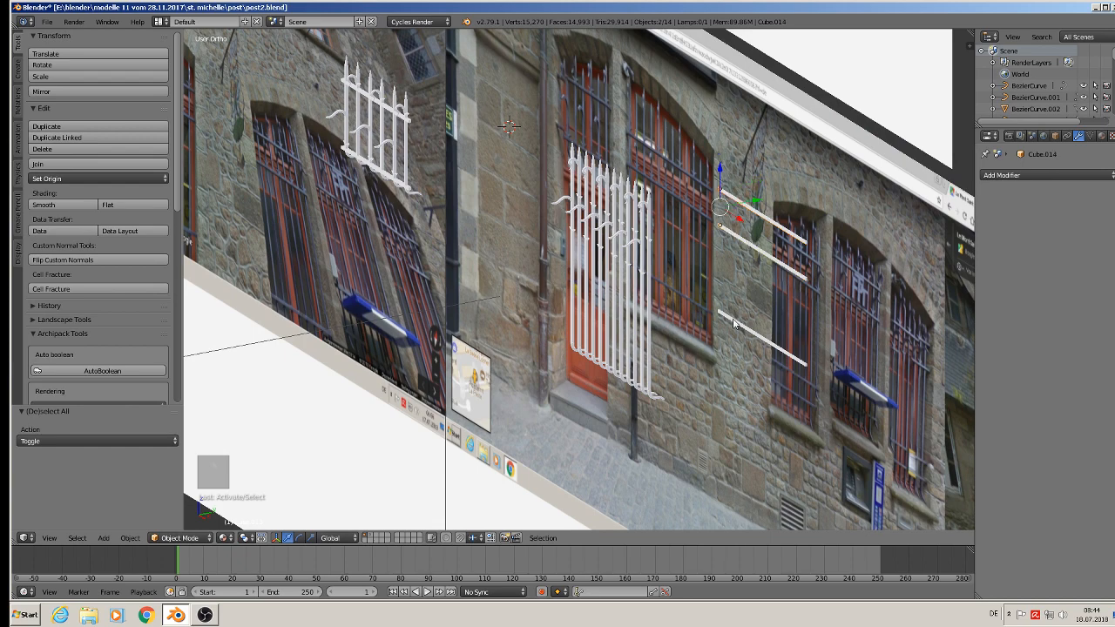
pyautogui.moveTo(749, 235); pyautogui.dragTo(610, 272)
pyautogui.press('KP_Decimal')
pyautogui.scroll(3, 610, 271)
pyautogui.keyDown('shift'); pyautogui.moveTo(443, 265); pyautogui.dragTo(427, 365, button='middle'); pyautogui.keyUp('shift')
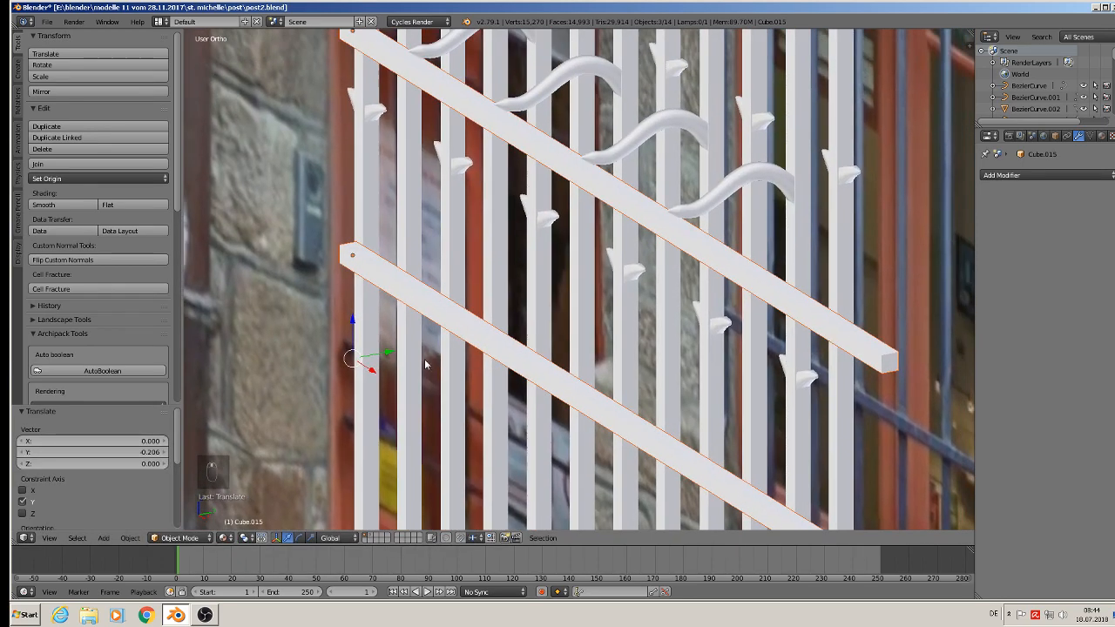
# Shift the three long rails 0.004 along Y into the bars and -0.011 along X past the first bar
pyautogui.press('g')
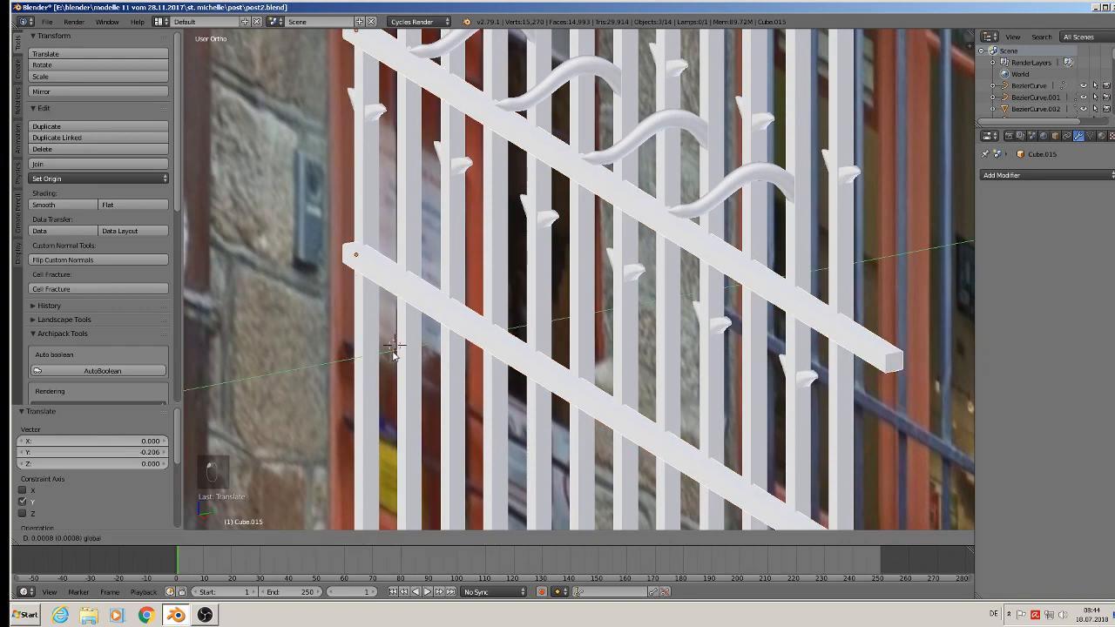
pyautogui.press('y')
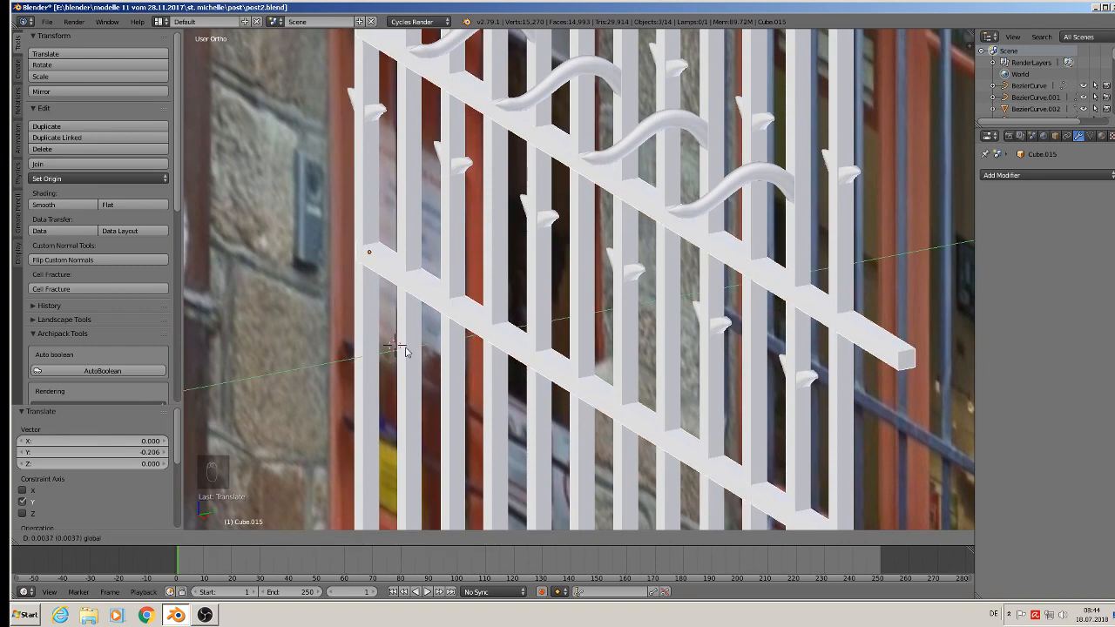
pyautogui.click(401, 348)
pyautogui.moveTo(401, 348); pyautogui.dragTo(567, 301, button='middle')
pyautogui.press('g')
pyautogui.press('x')
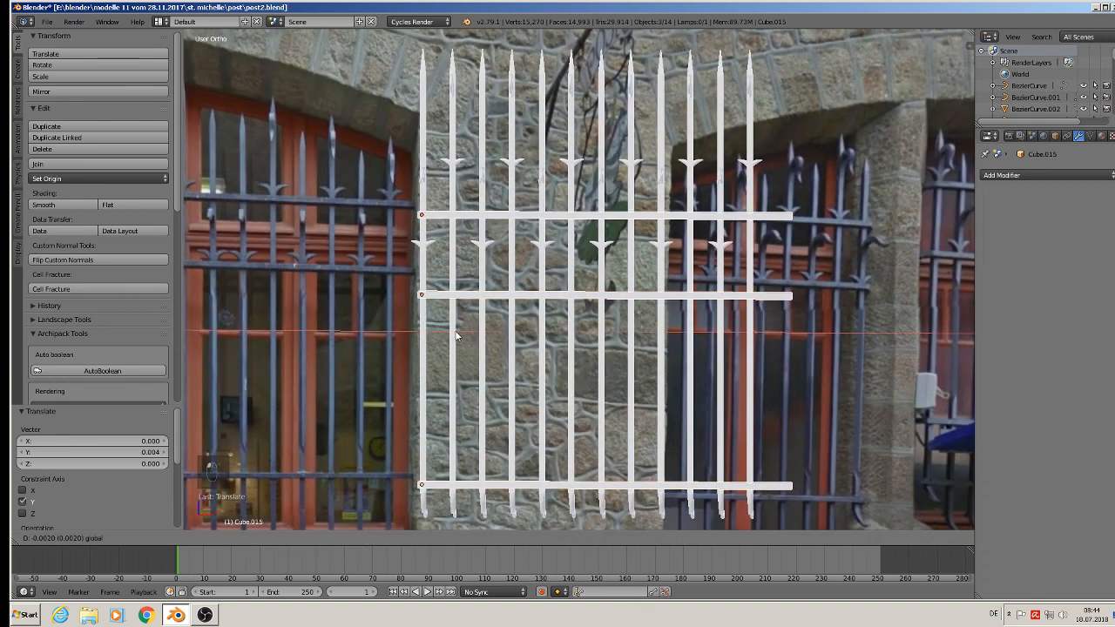
pyautogui.click(442, 338)
# Raise the three long rails about 0.025 along the Z axis to the long bars' leaf ornaments, then deselect everything
pyautogui.press('KP_1')
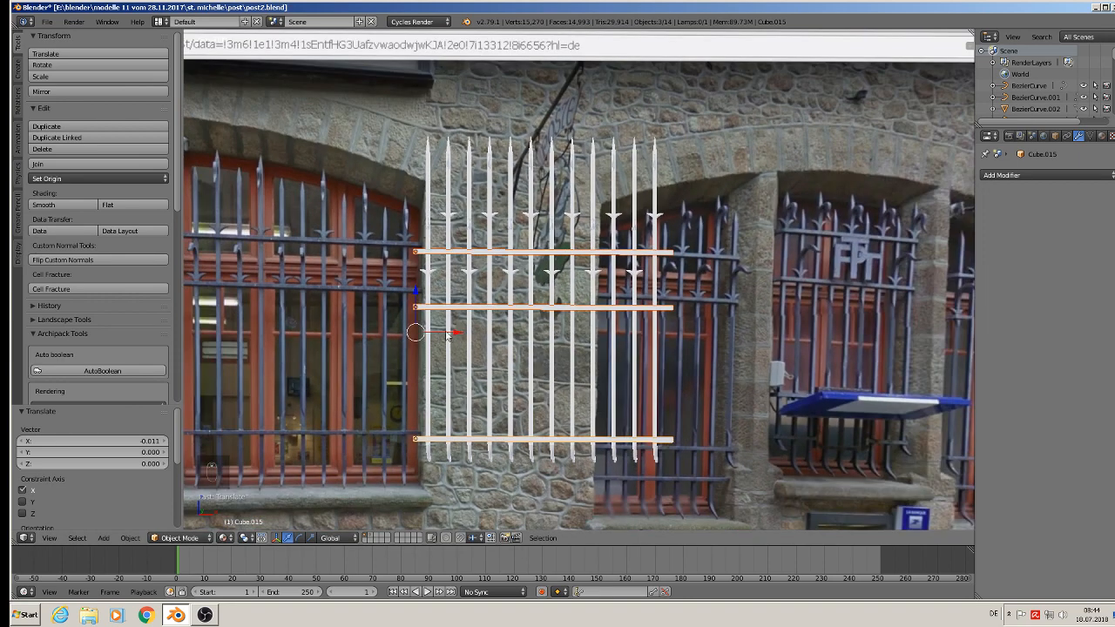
pyautogui.press('g')
pyautogui.press('z')
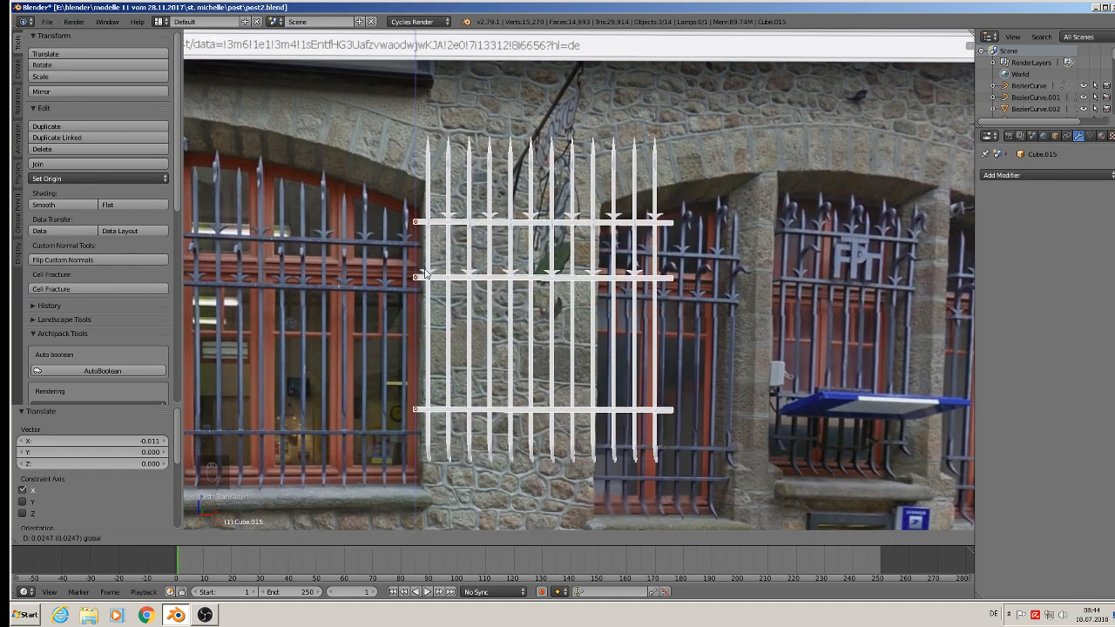
pyautogui.click(427, 273)
pyautogui.press('a')
# Save the current file with both assembled grilles under its existing name, post2.blend
pyautogui.moveTo(601, 280); pyautogui.dragTo(697, 273, button='middle')
pyautogui.scroll(-3, 549, 306)
pyautogui.click(47, 22)
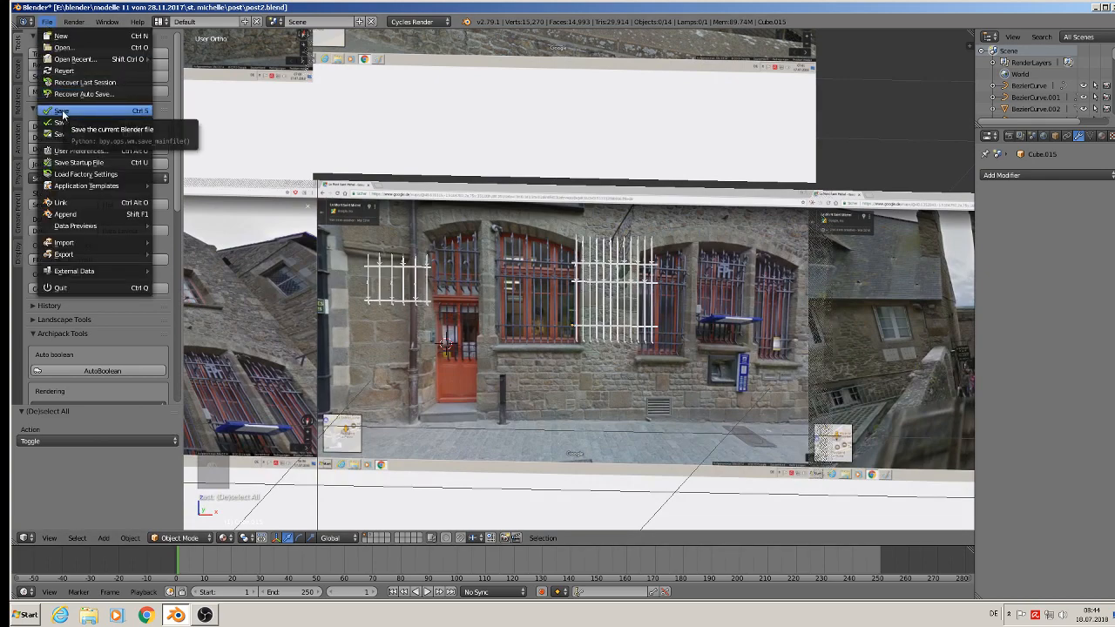
pyautogui.click(63, 111)
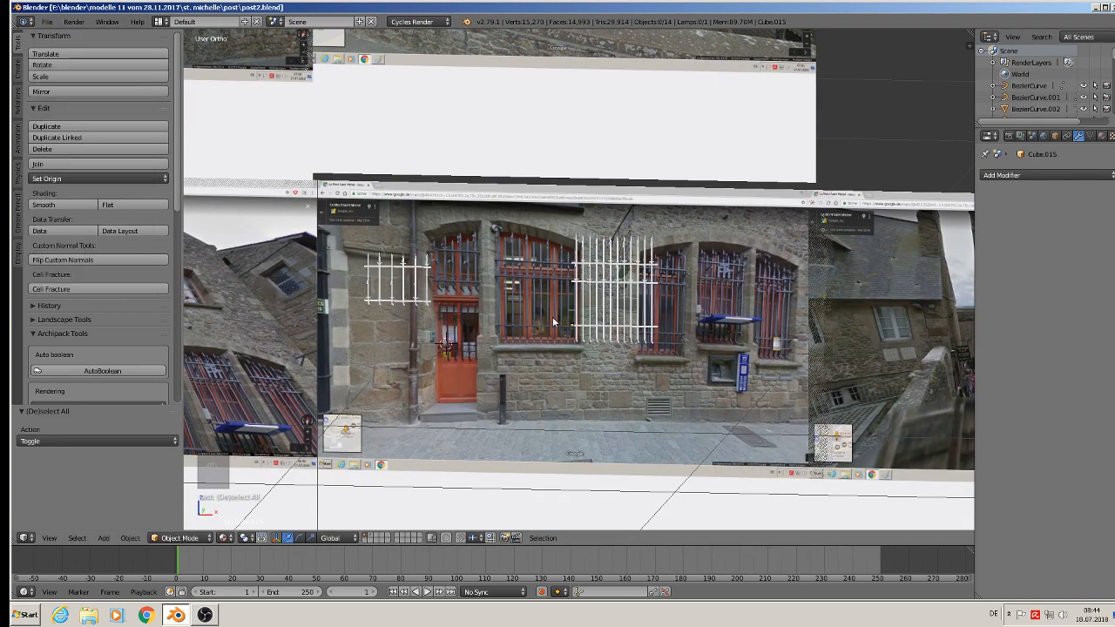
pyautogui.scroll(2, 553, 317)
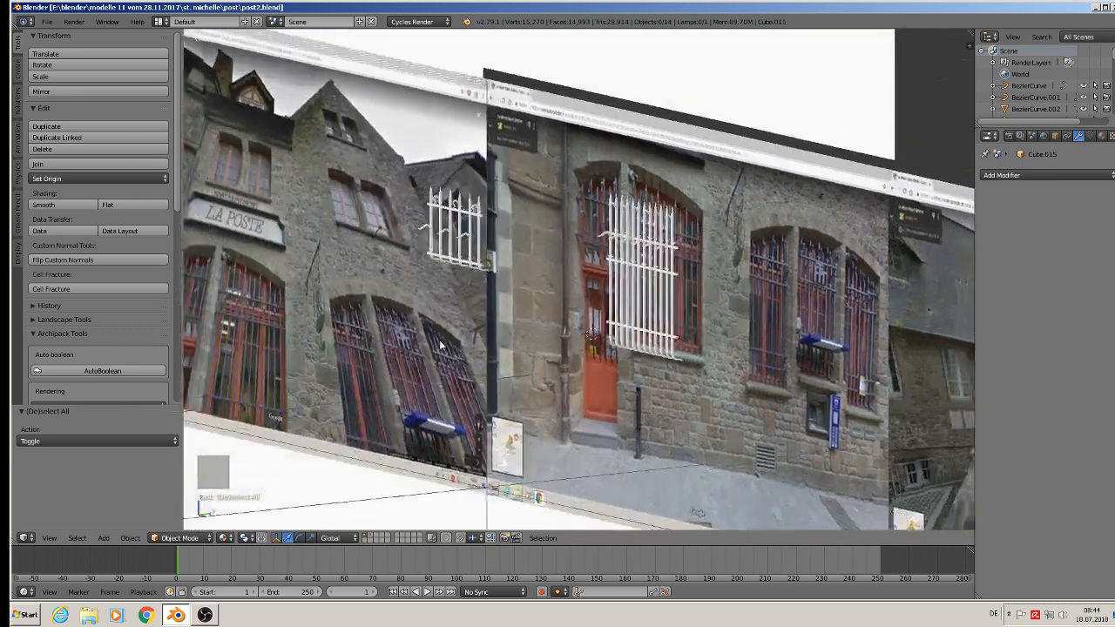